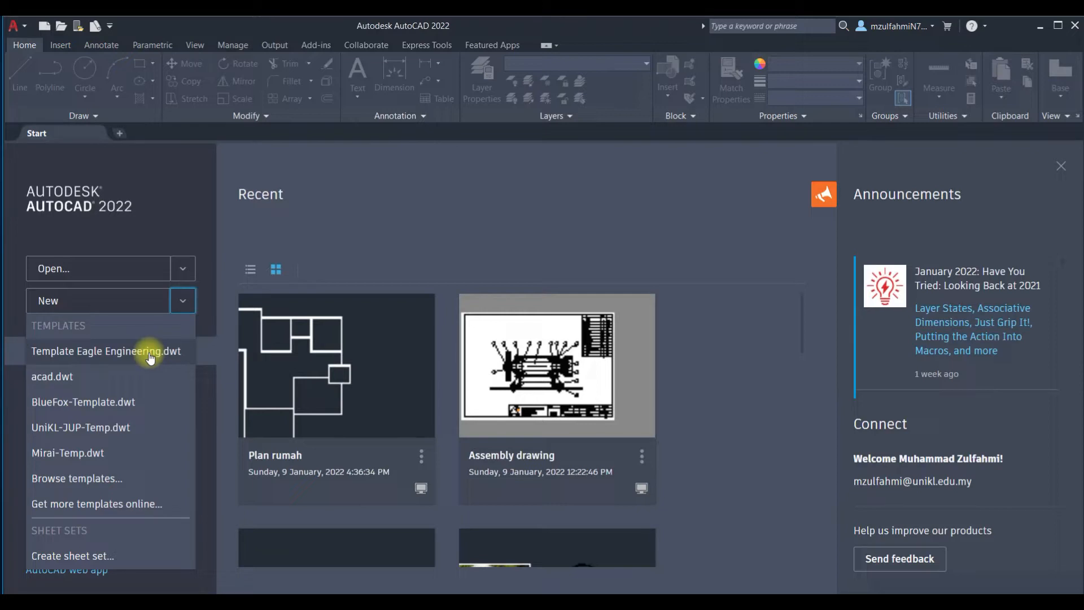
# Step: Create a new drawing from the Template Eagle Engineering.dwt template
pyautogui.click(150, 352)
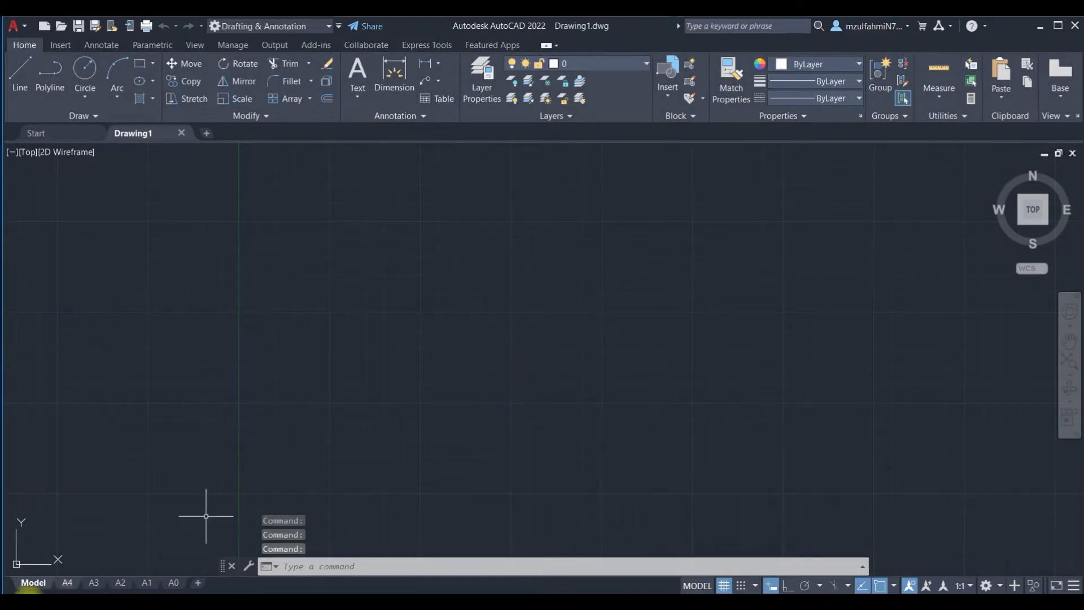
# Step: Review the template's A4, A3, A2, A1 and A0 layouts, and return to model space
pyautogui.click(66, 582)
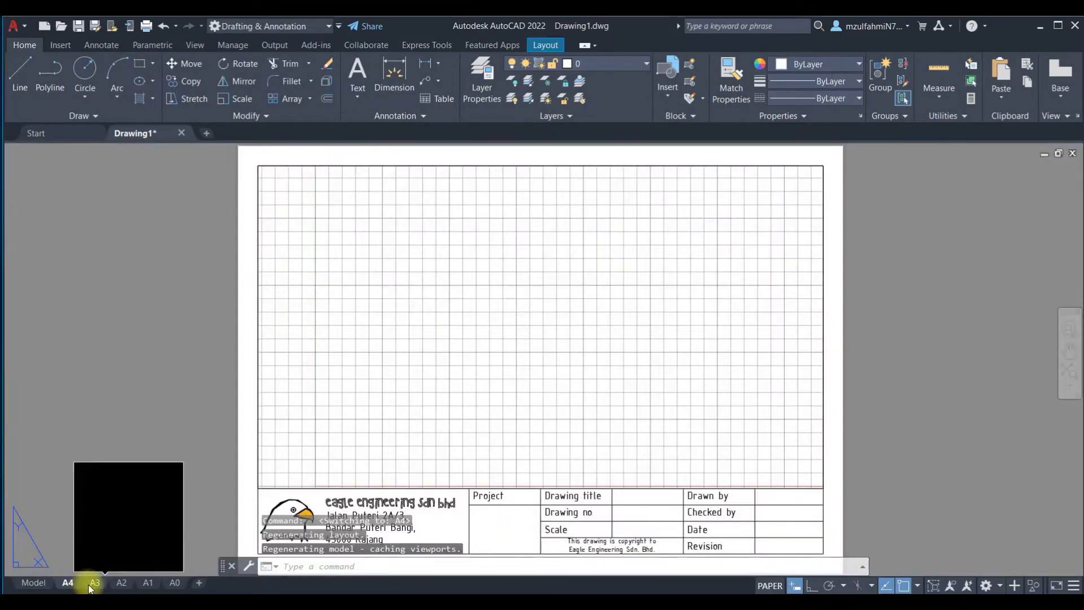
pyautogui.click(94, 583)
pyautogui.click(120, 583)
pyautogui.click(147, 583)
pyautogui.click(172, 582)
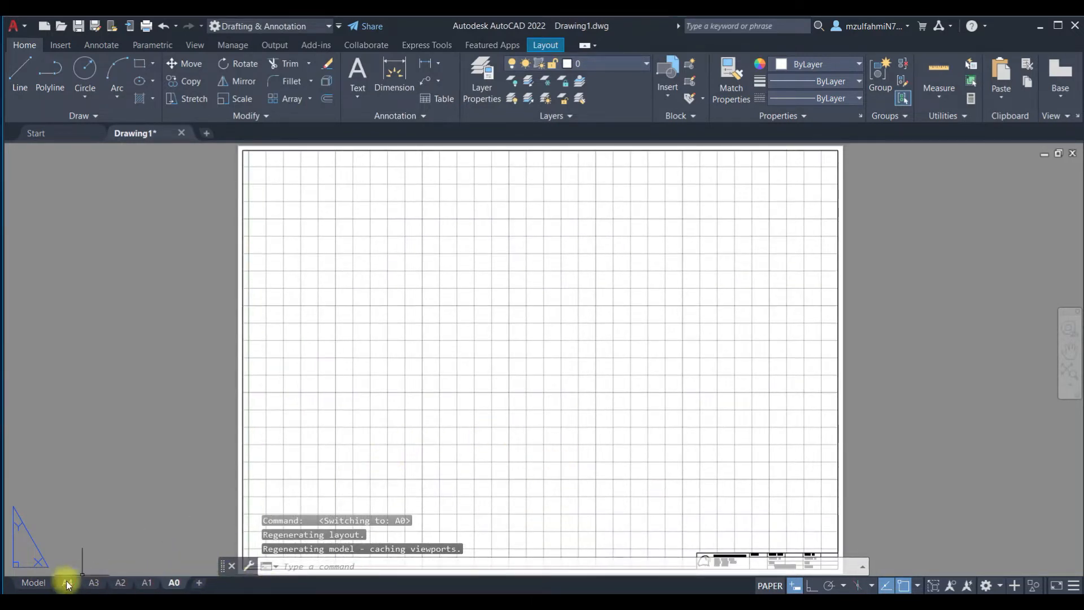
pyautogui.click(66, 582)
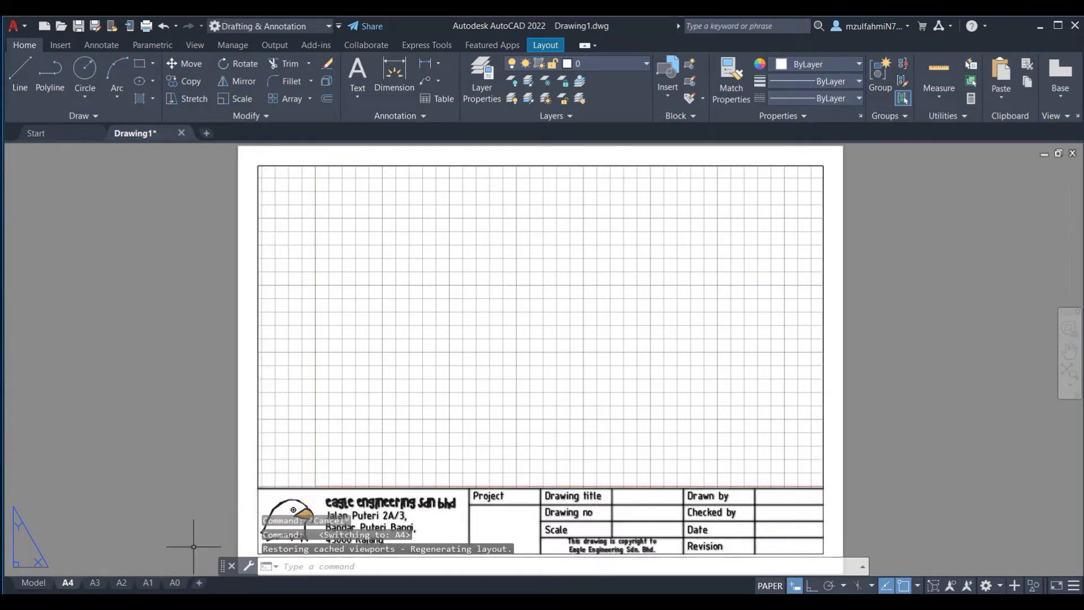
pyautogui.click(33, 583)
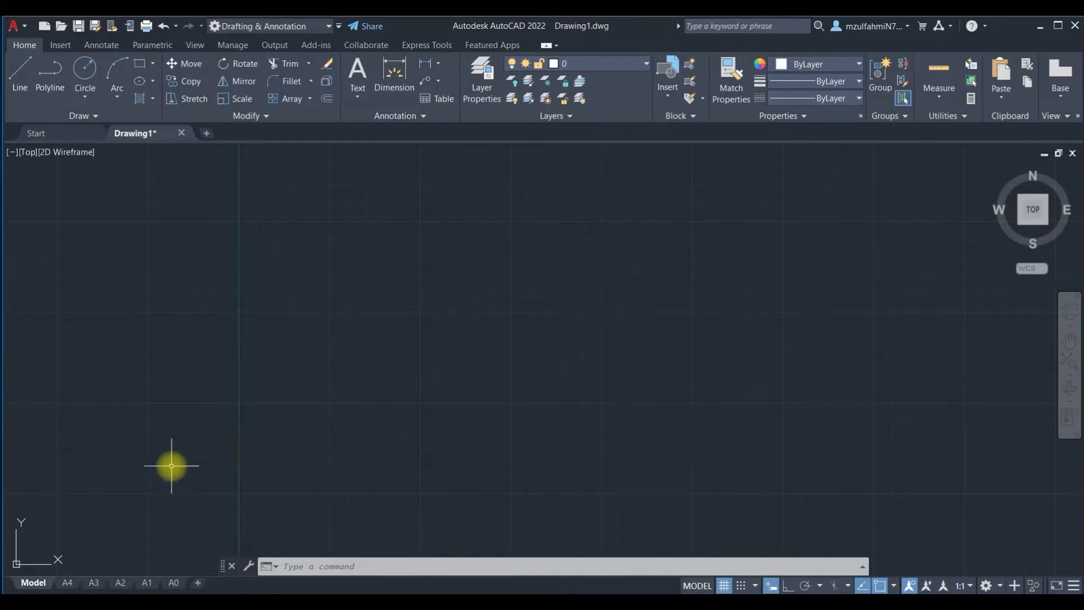
# Step: Check the coordinate extent of the visible model space with the Line command, without drawing anything
pyautogui.write('l')
pyautogui.press('Return')
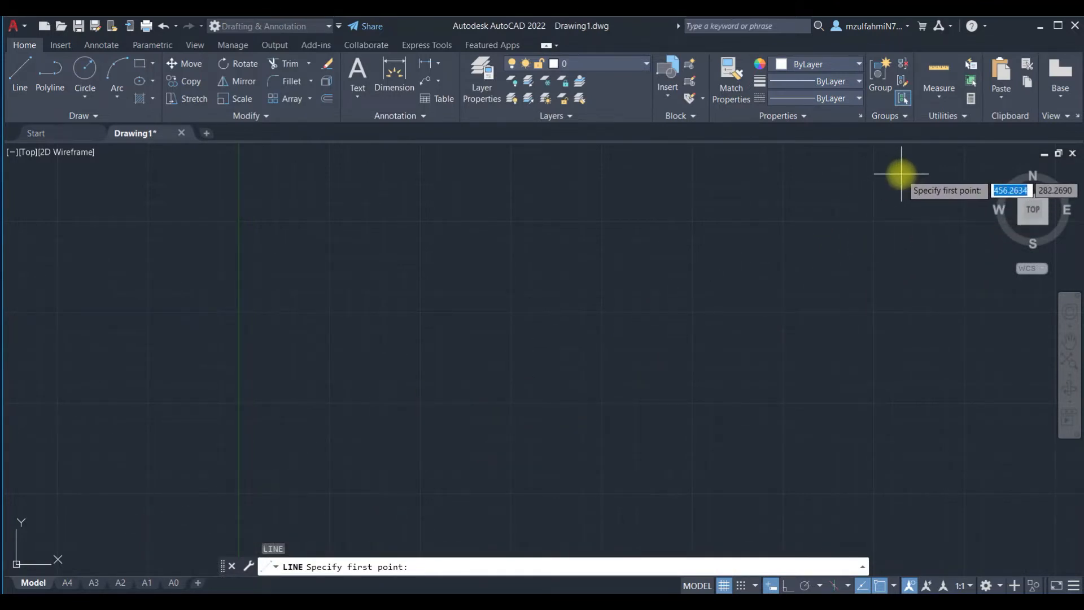
pyautogui.press('Escape')
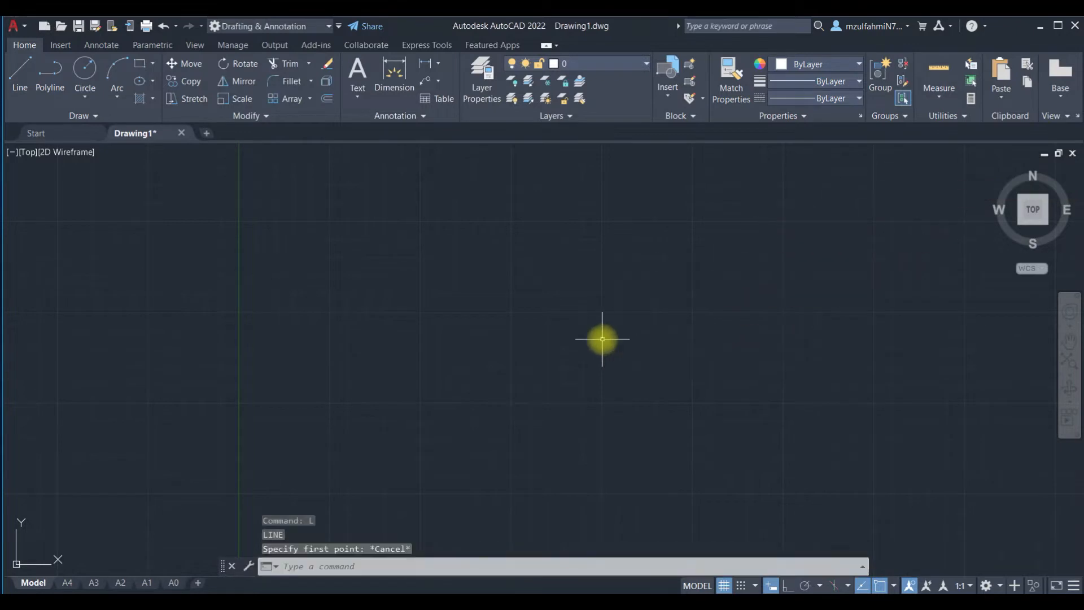
# Step: Set the model space limits from 0,0 to 20000,20000 and zoom to show all of the drawing area
pyautogui.write('LIMITS')
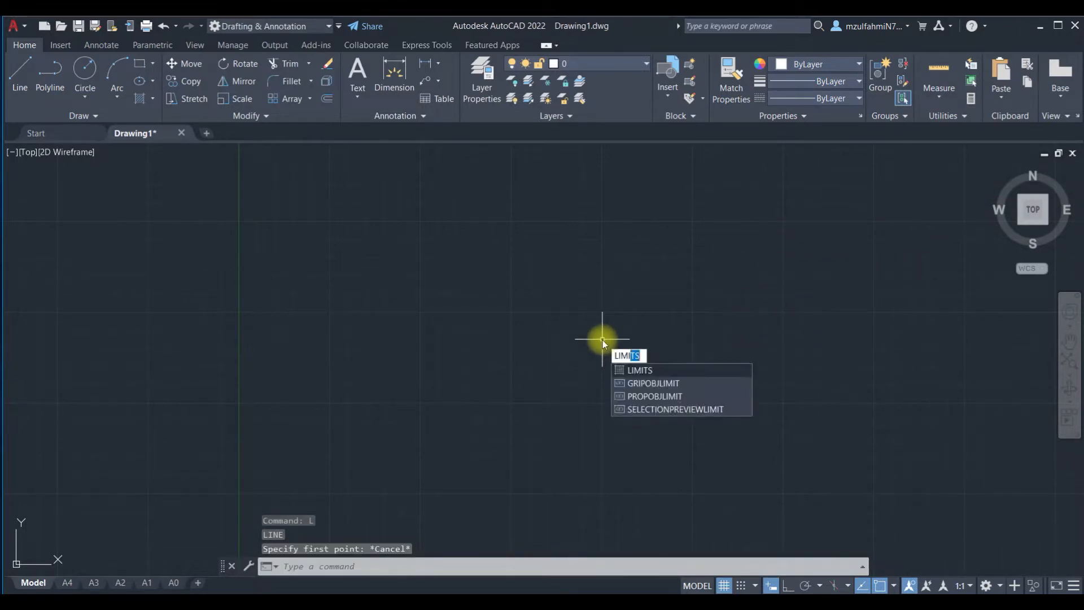
pyautogui.press('Return')
pyautogui.write('0')
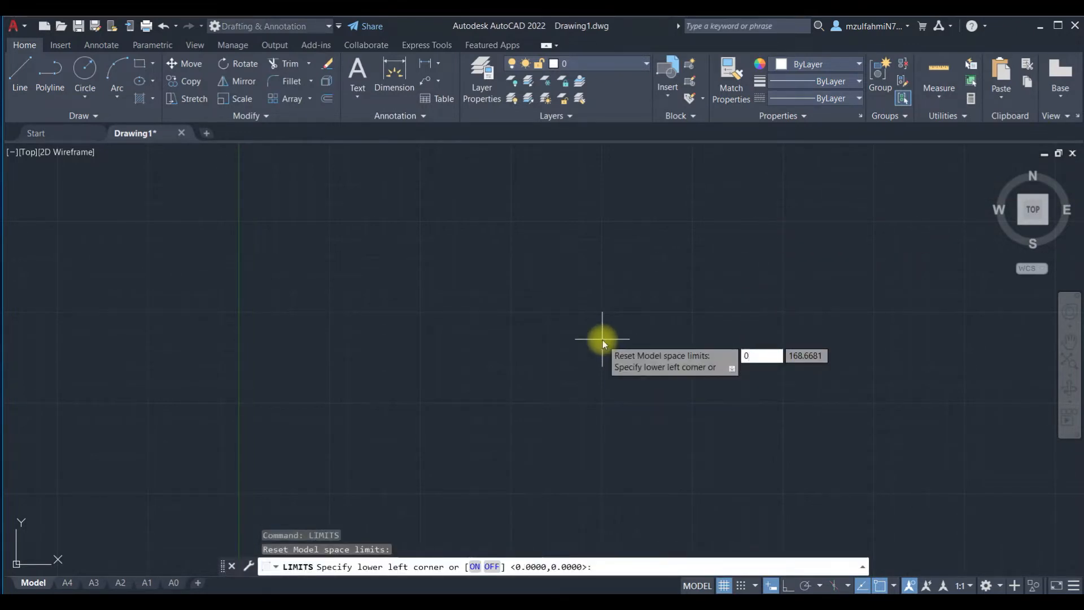
pyautogui.write(',0')
pyautogui.press('Return')
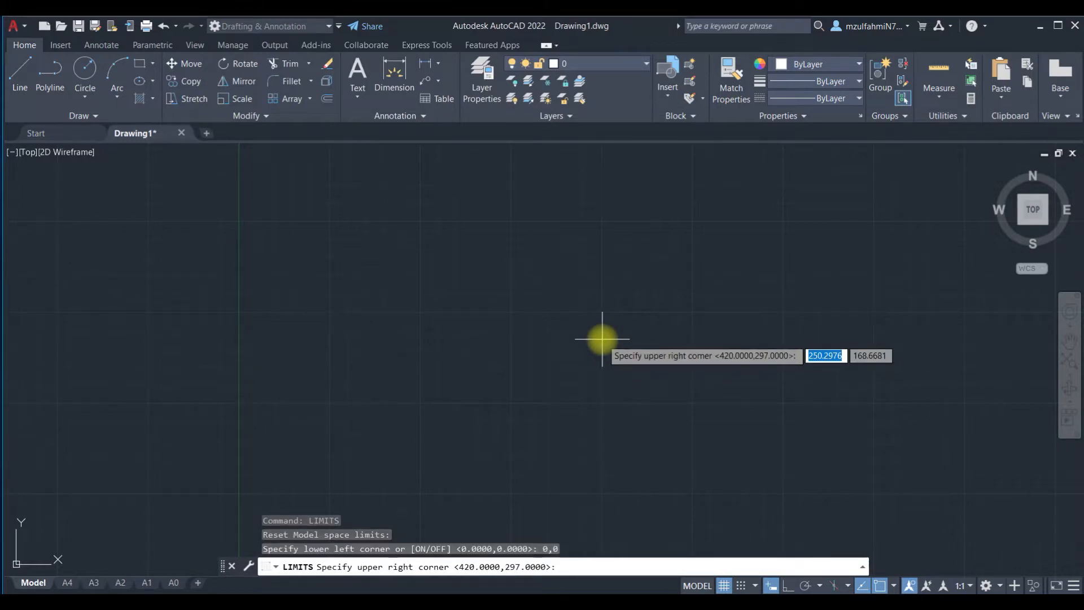
pyautogui.write('2000020000')
pyautogui.press('Return')
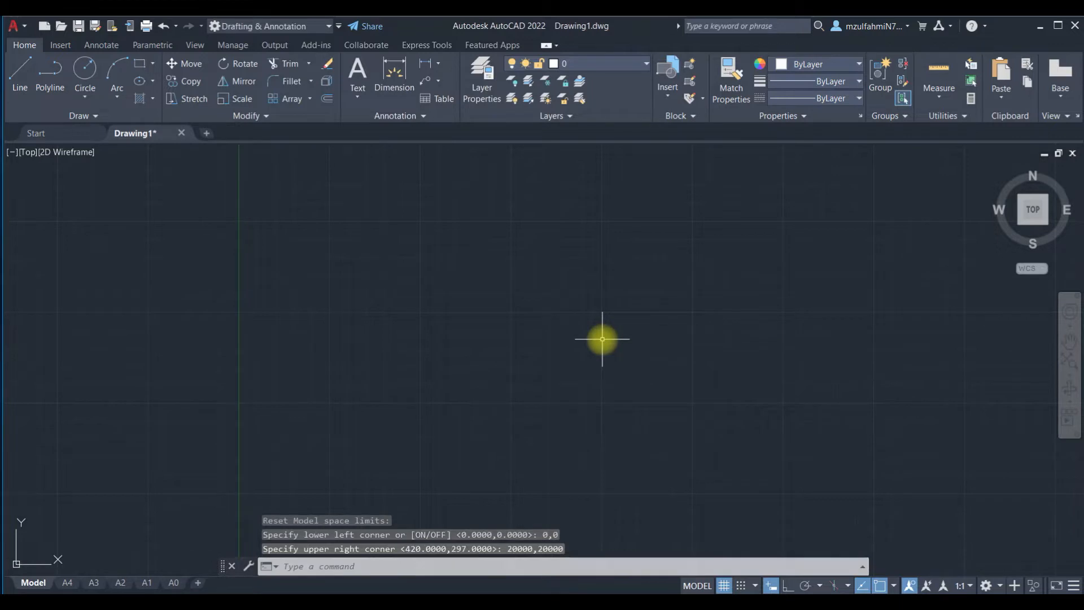
pyautogui.write('z')
pyautogui.press('Return')
pyautogui.write('a')
pyautogui.press('Return')
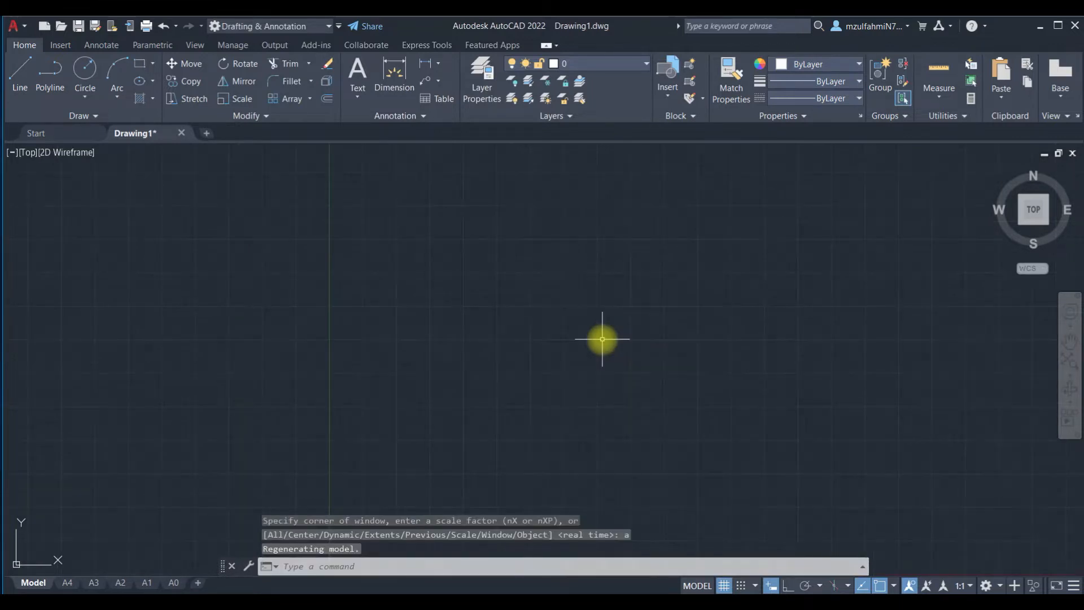
# Step: Check the cursor coordinates across the enlarged drawing area using the Line command, without placing a point
pyautogui.write('l')
pyautogui.press('Return')
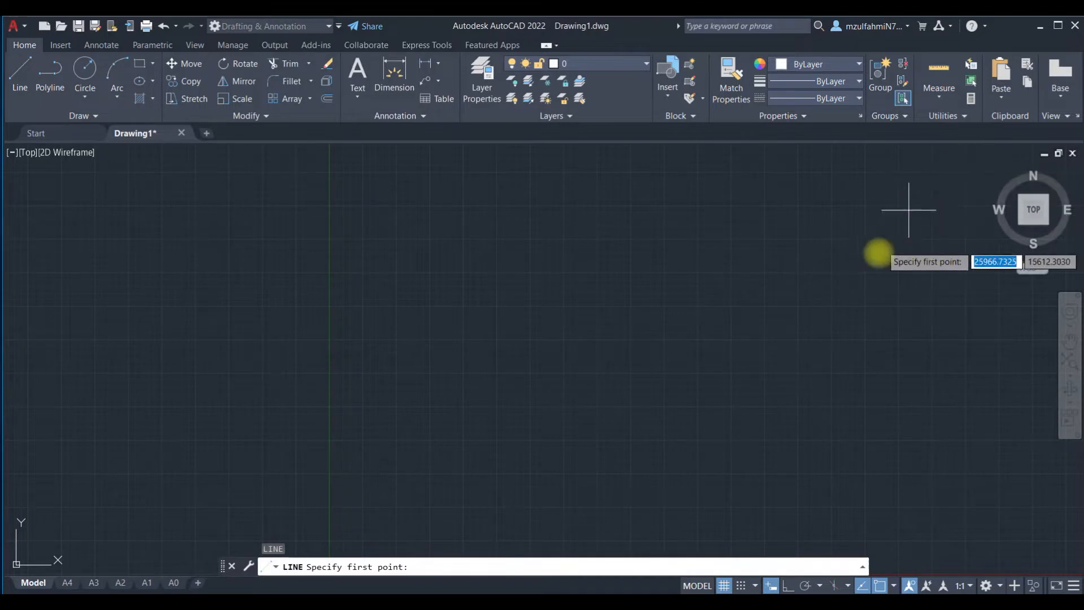
pyautogui.press('Escape')
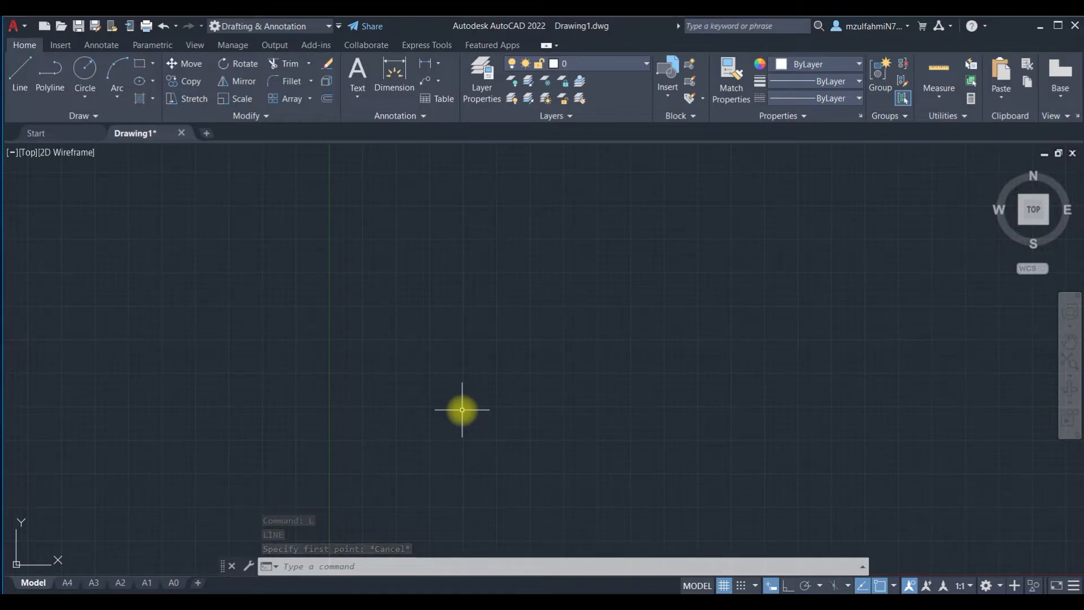
# Step: Start a polyline at the absolute coordinates 5000,5000
pyautogui.write('pl')
pyautogui.press('Return')
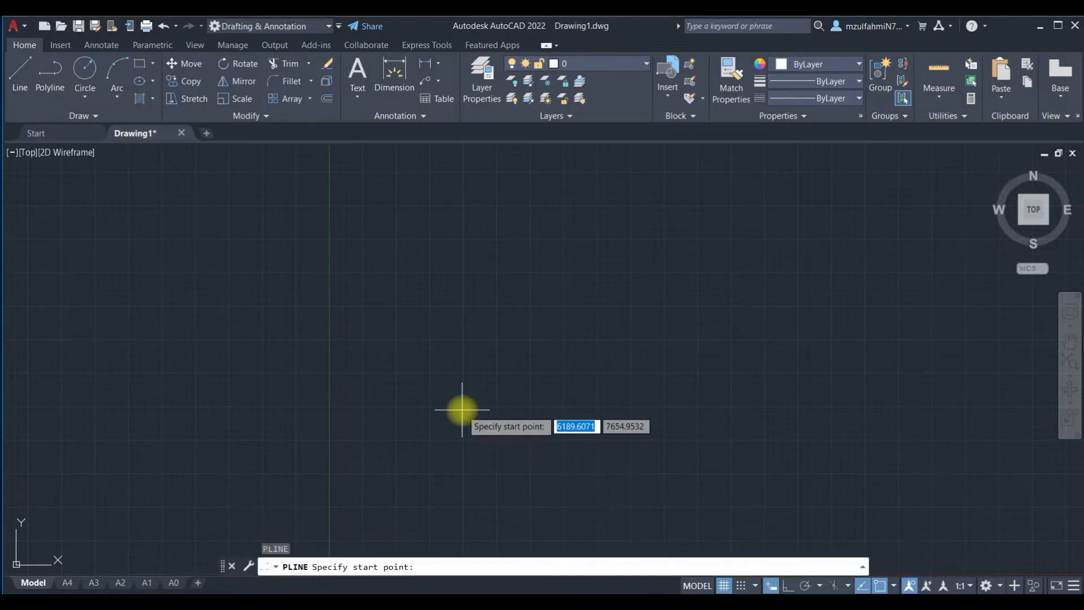
pyautogui.scroll(-2, 455, 427)
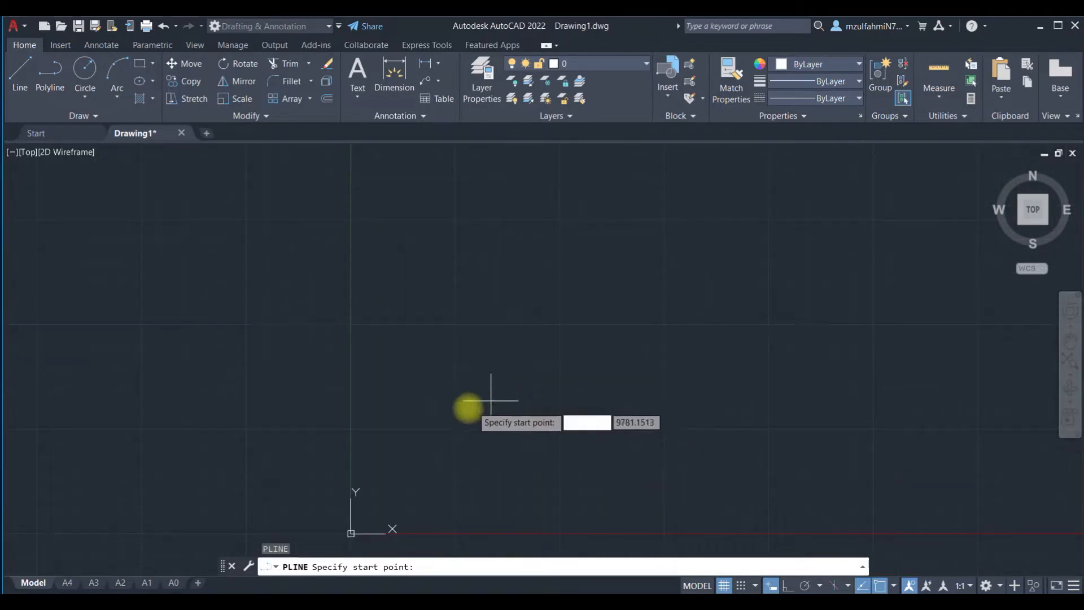
pyautogui.moveTo(440, 416); pyautogui.dragTo(412, 436, button='middle')
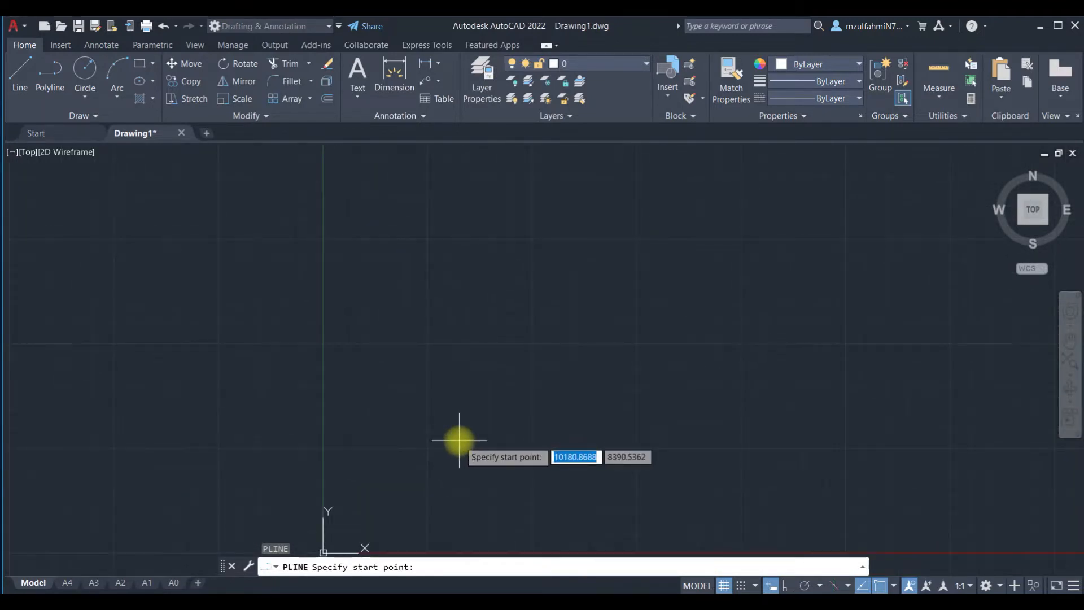
pyautogui.write('5000')
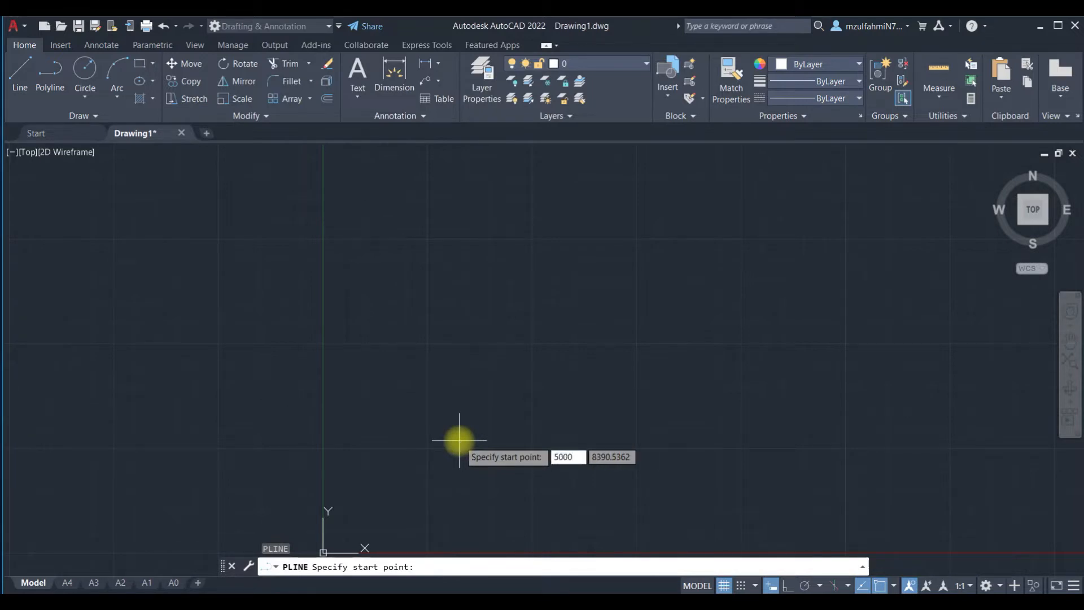
pyautogui.press('Tab')
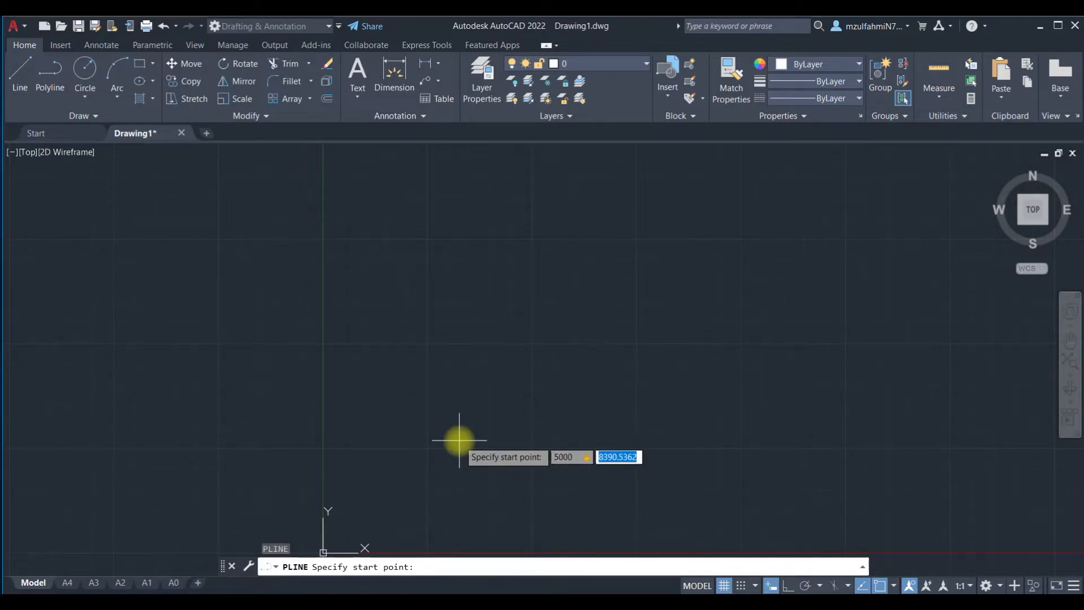
pyautogui.write('5000')
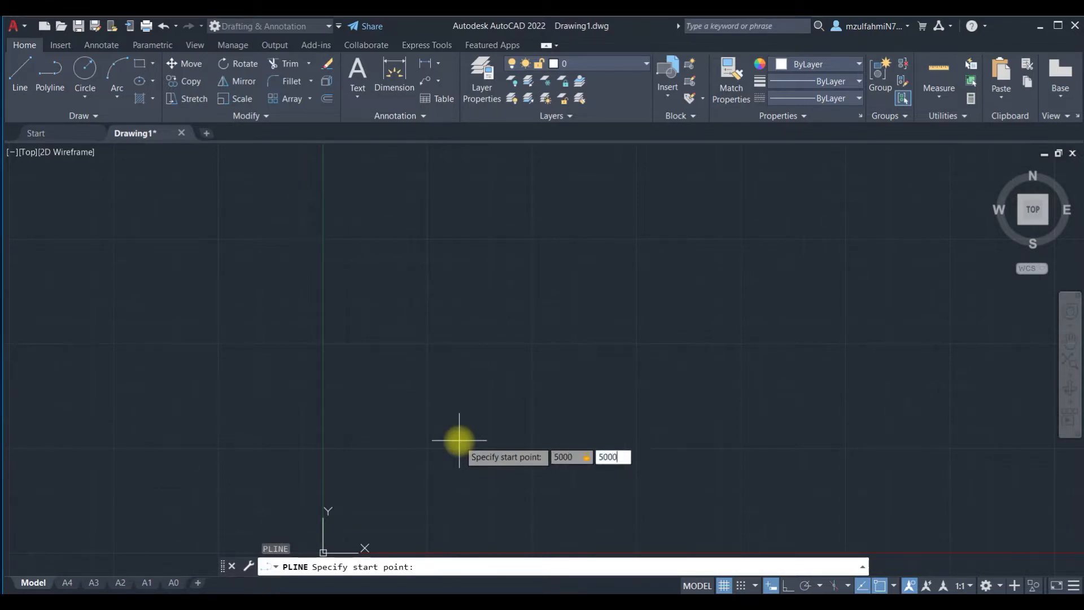
pyautogui.press('Return')
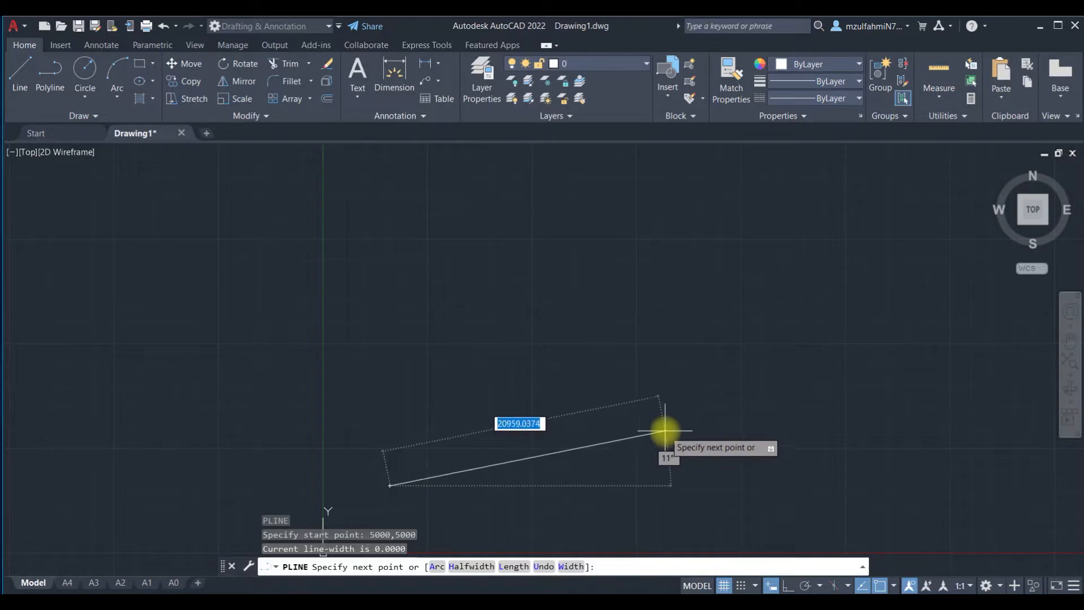
# Step: With Ortho on, draw the polyline's first segments 13800 straight up and 1800 to the left
pyautogui.press('XF86AudioMute')
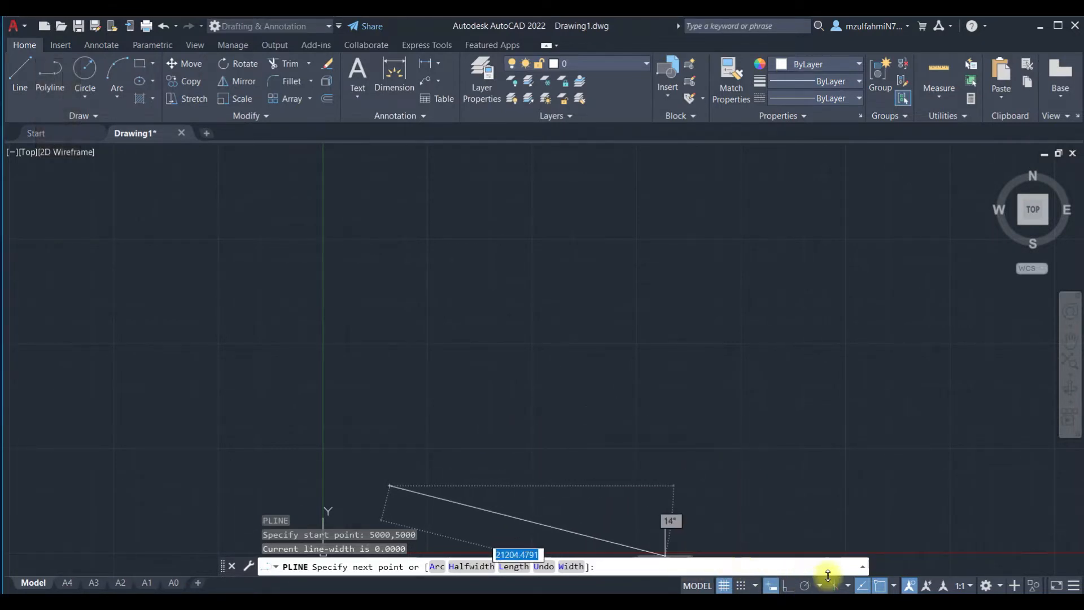
pyautogui.press('F8')
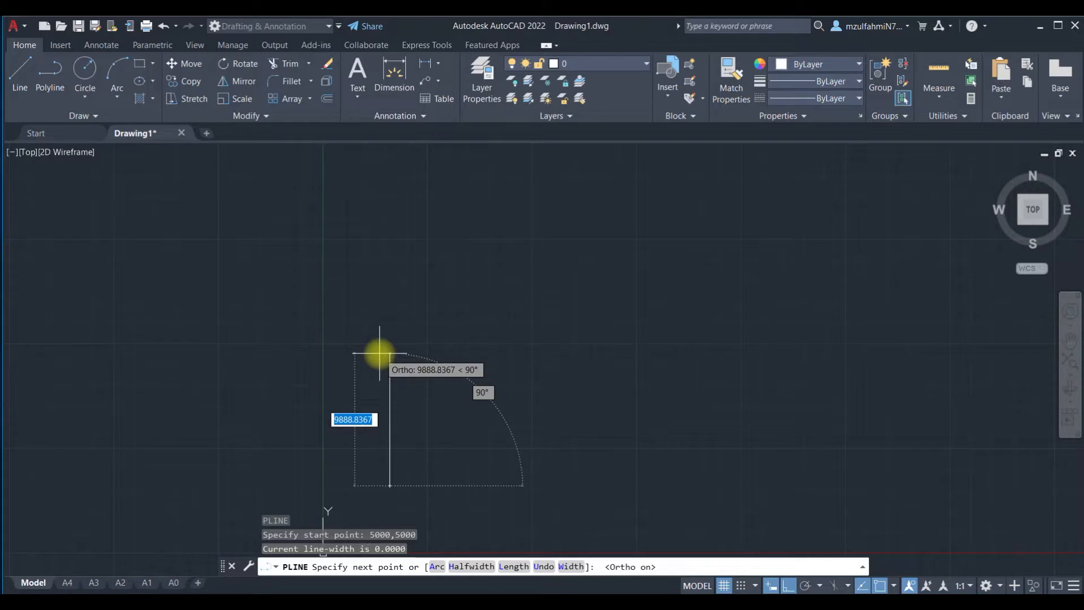
pyautogui.write('13800')
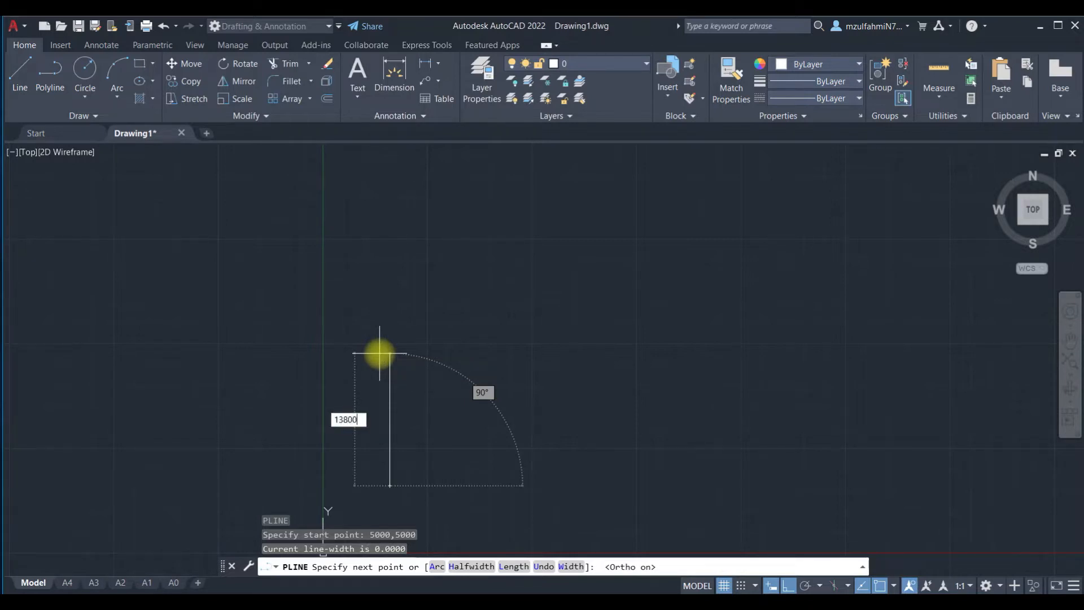
pyautogui.press('Return')
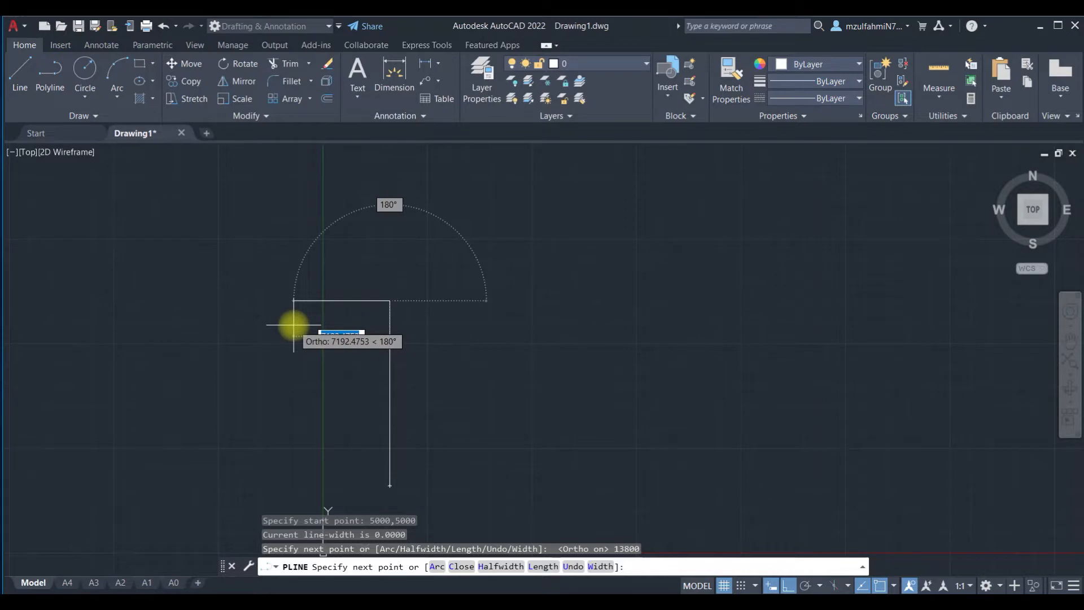
pyautogui.write('1800')
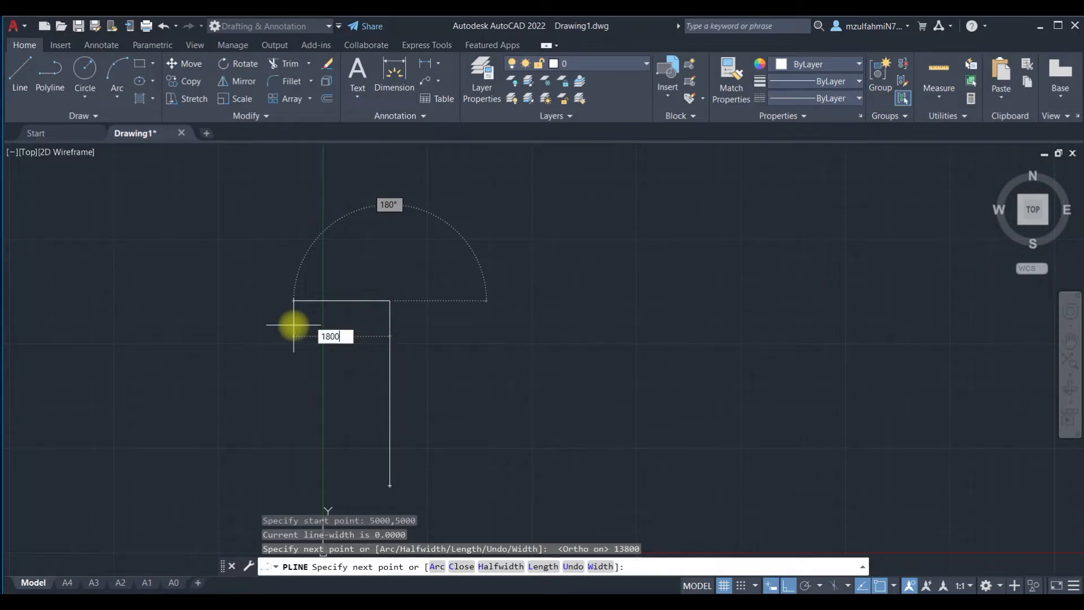
pyautogui.press('Return')
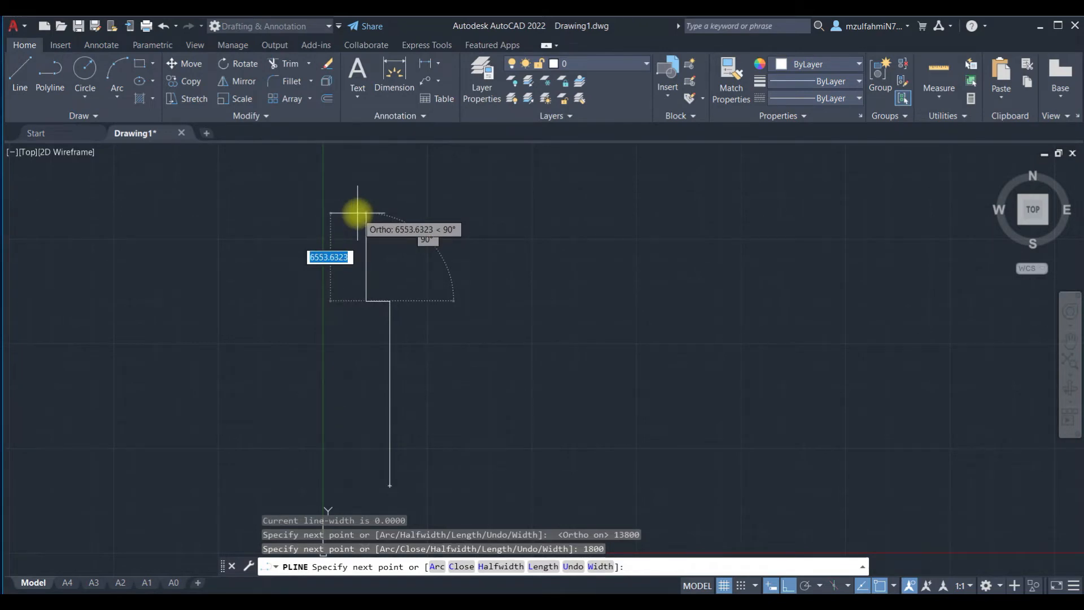
# Step: Continue the polyline outline 4500 up, 3600 to the right and 900 down
pyautogui.write('4500')
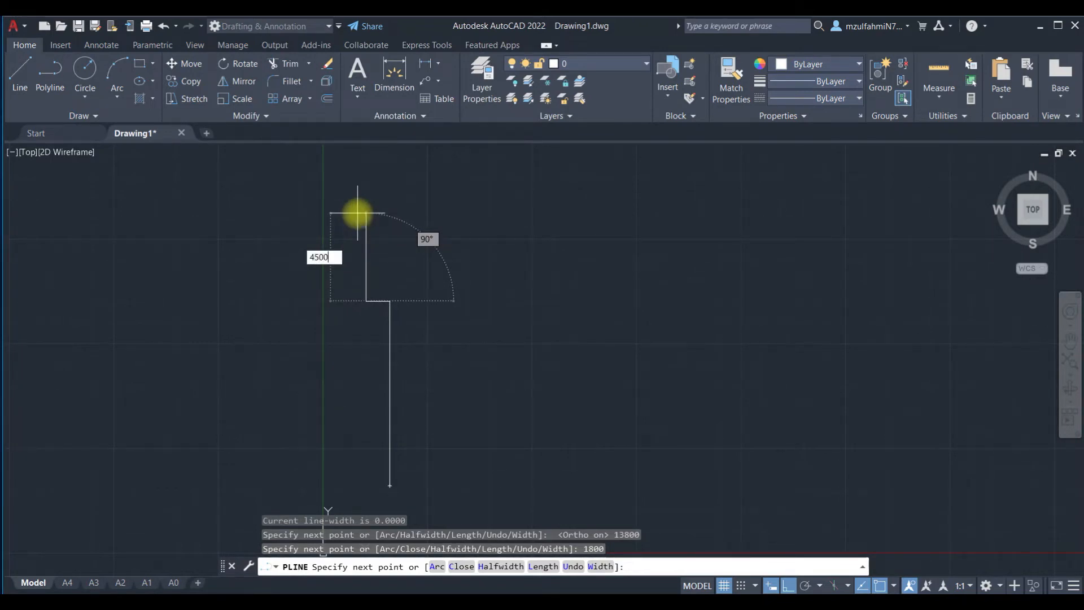
pyautogui.press('Return')
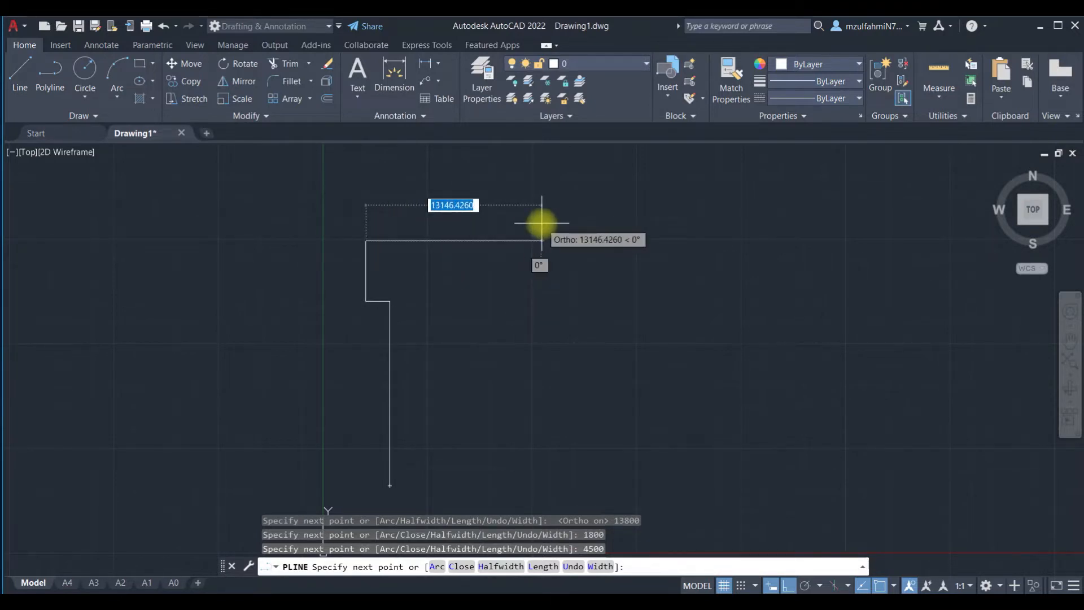
pyautogui.write('3600')
pyautogui.press('Return')
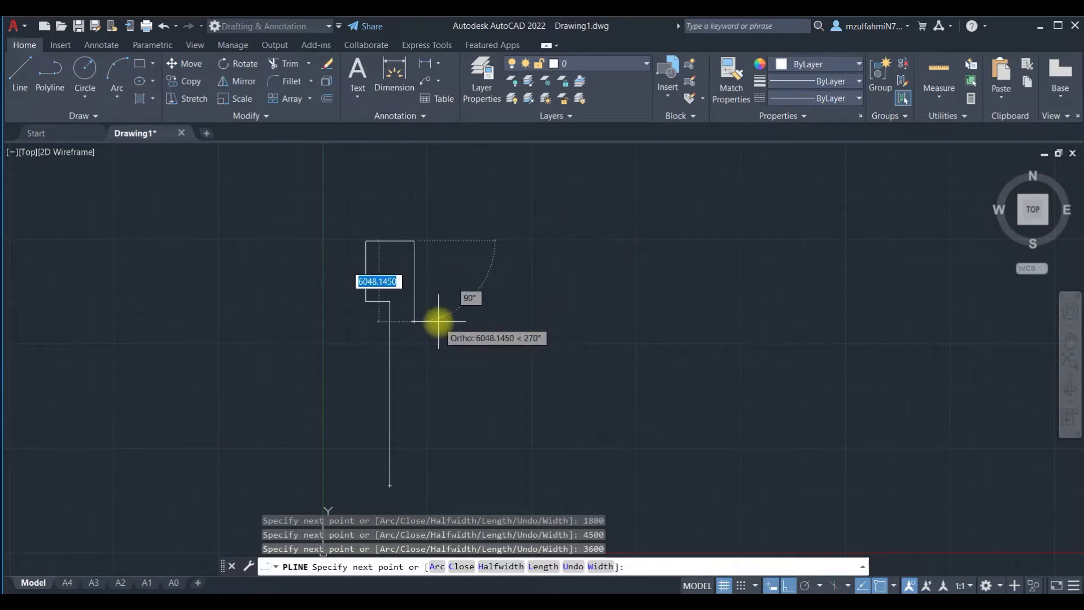
pyautogui.write('900')
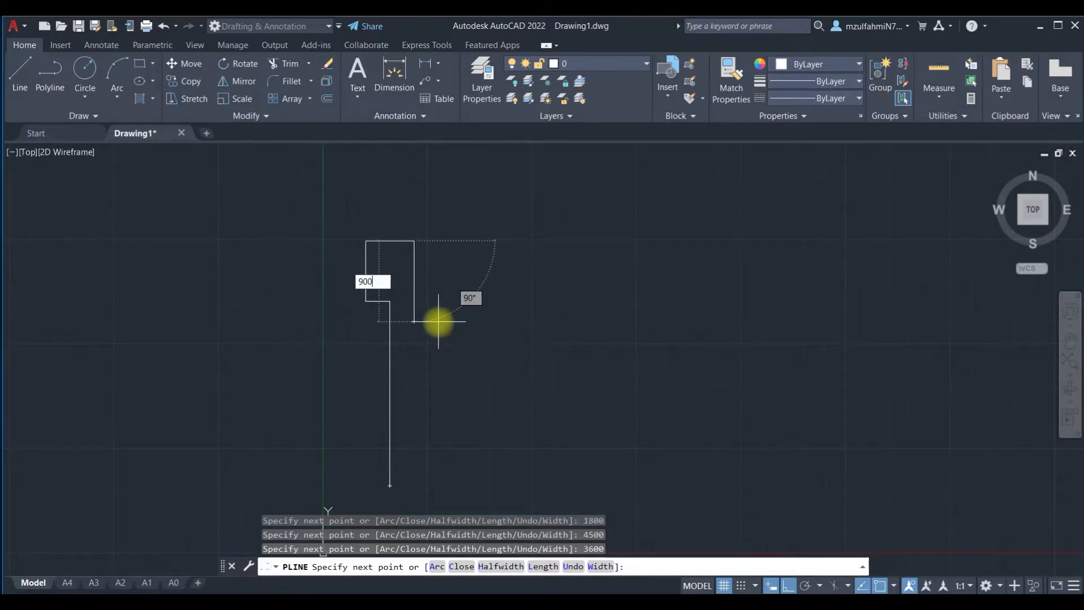
pyautogui.press('Return')
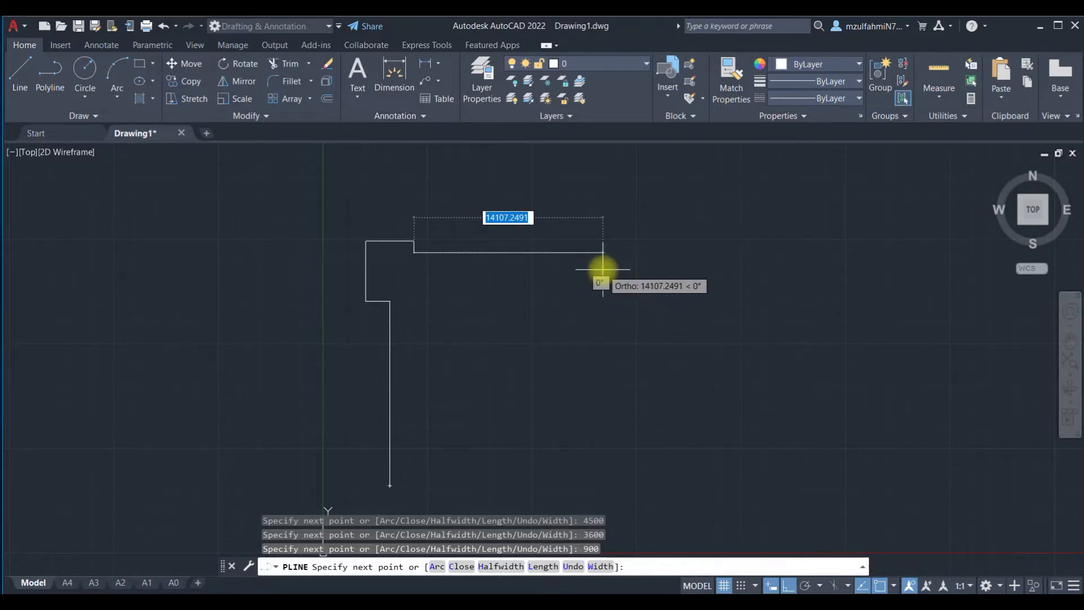
# Step: Continue the polyline outline 8400 to the right and 6150 down
pyautogui.write('8400')
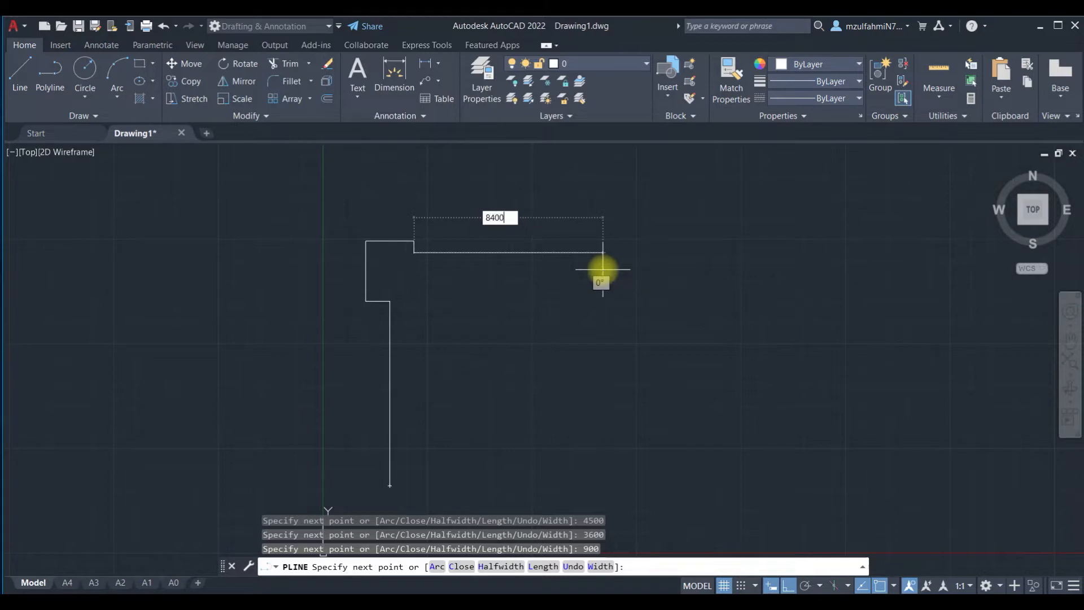
pyautogui.press('Return')
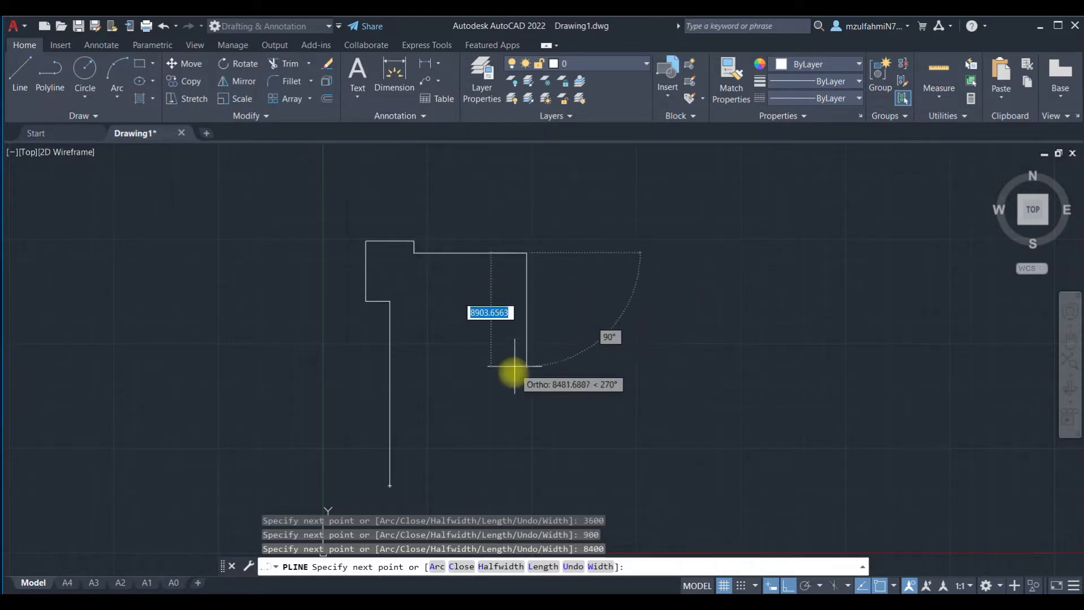
pyautogui.write('615')
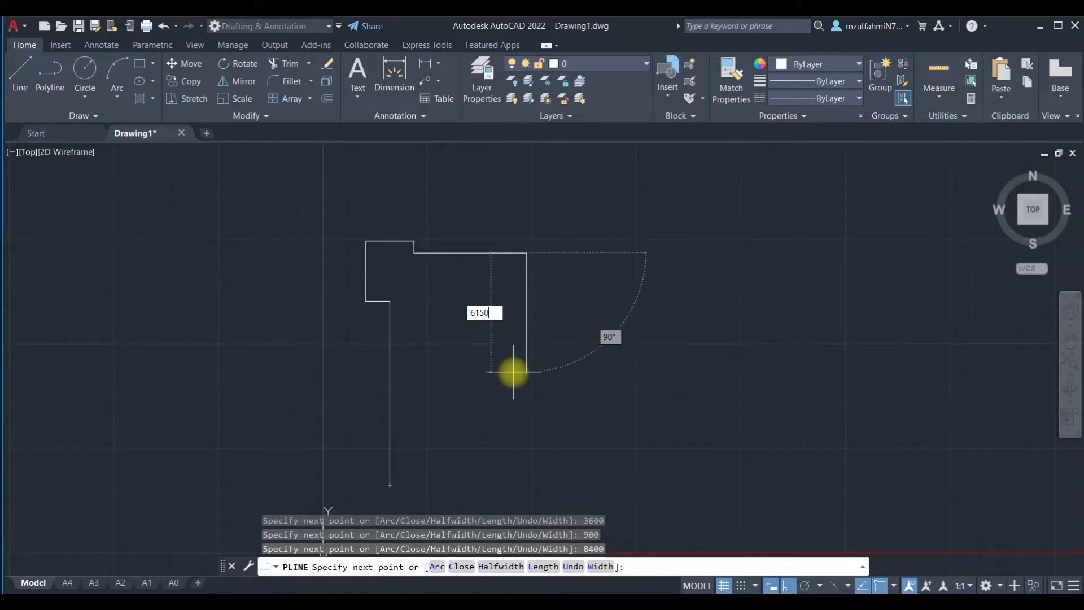
pyautogui.write('0')
pyautogui.press('Return')
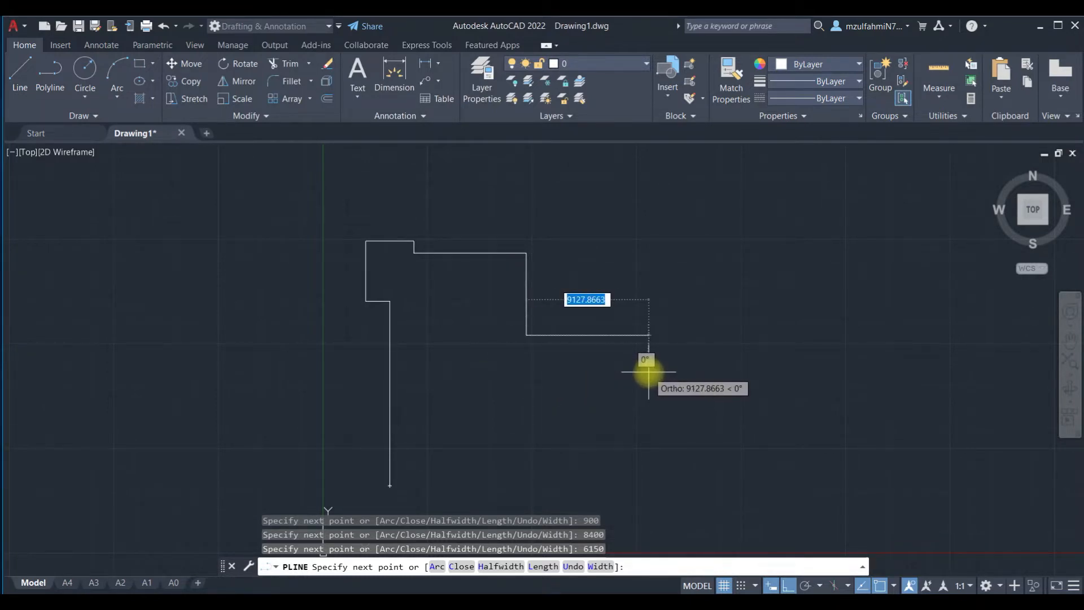
# Step: Draw the projection on the outline's right side: 900 to the right, 1950 down and 900 back to the left
pyautogui.write('1950')
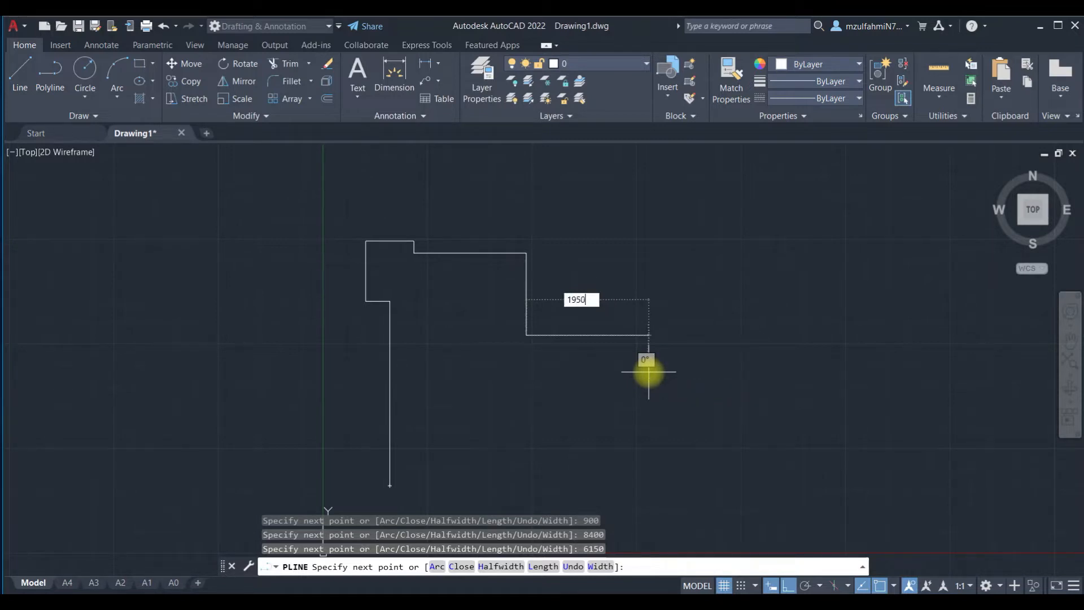
pyautogui.press('BackSpace')
pyautogui.press('BackSpace')
pyautogui.press('BackSpace')
pyautogui.write('900')
pyautogui.press('Return')
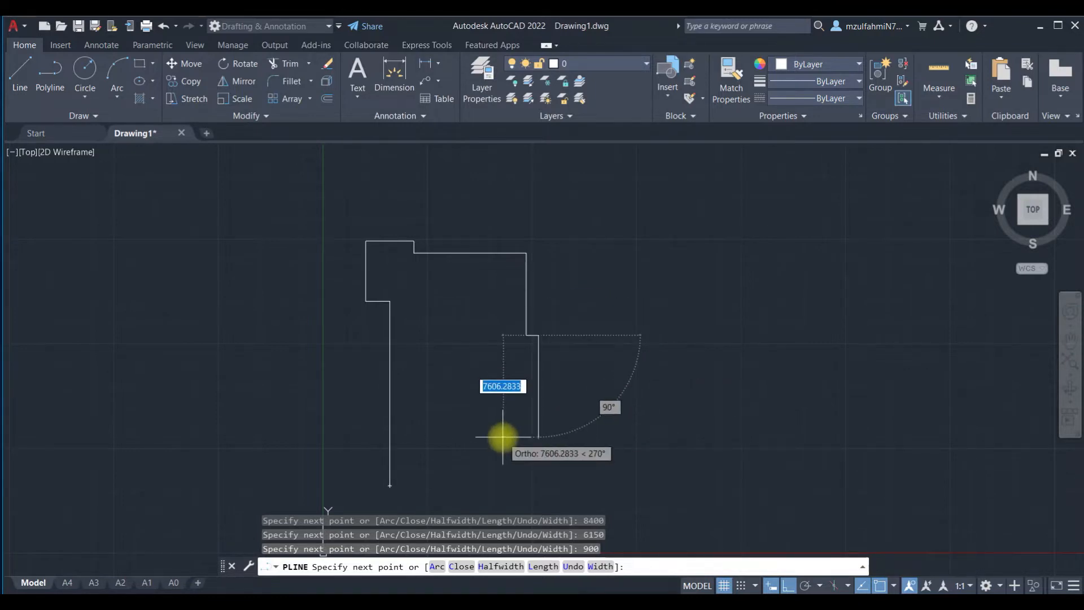
pyautogui.write('1950')
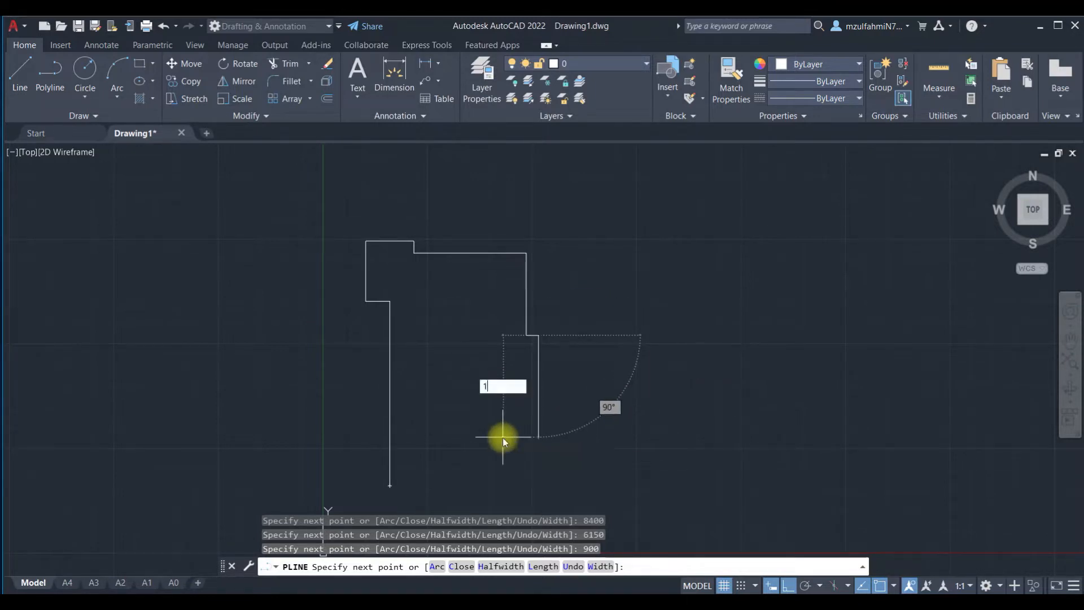
pyautogui.press('Return')
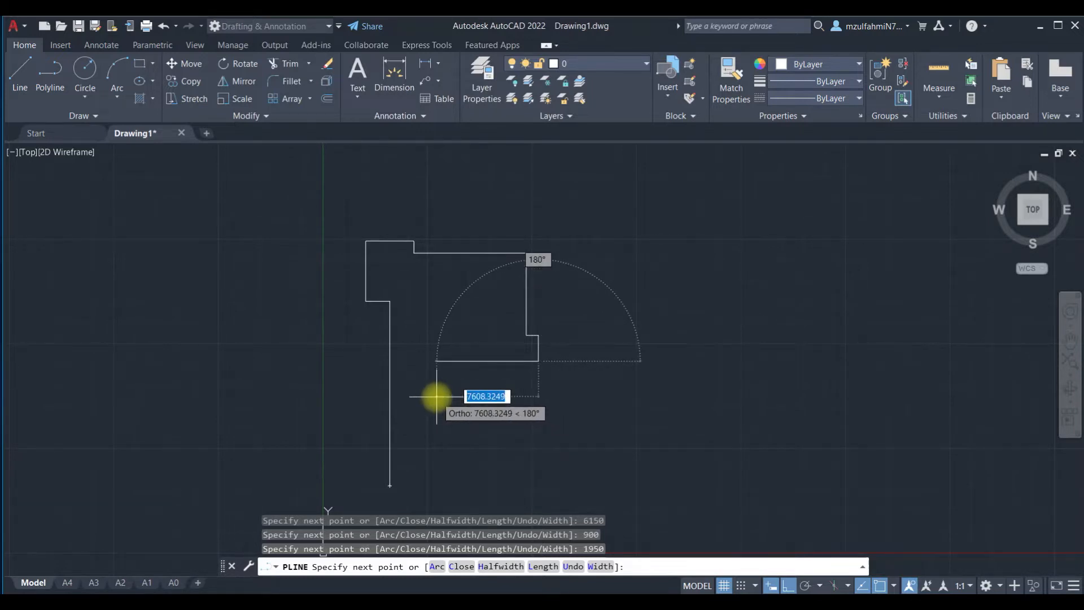
pyautogui.write('3')
pyautogui.press('BackSpace')
pyautogui.write('900')
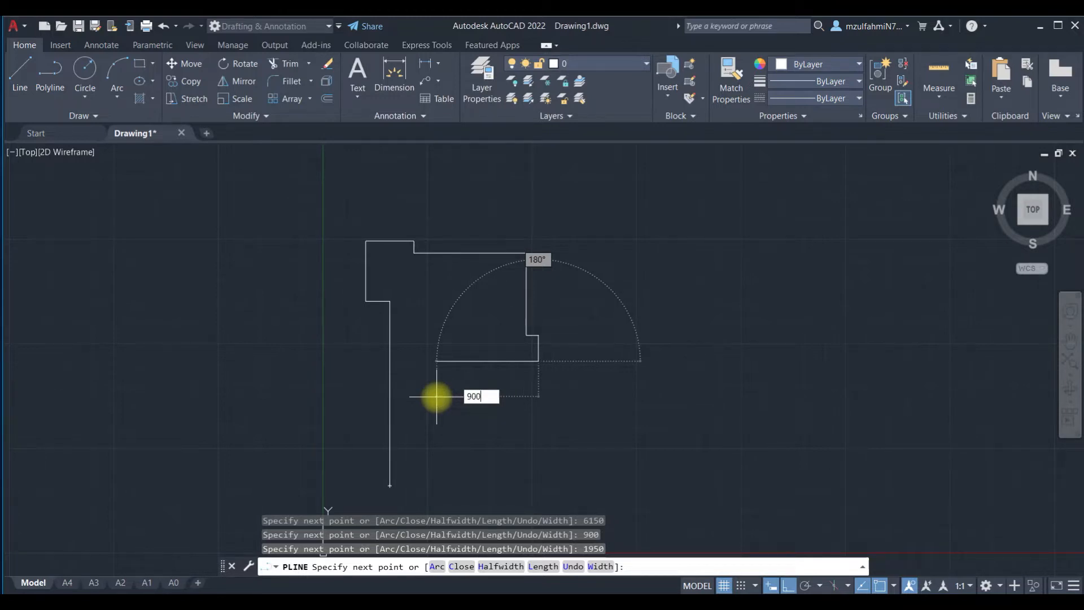
pyautogui.press('Return')
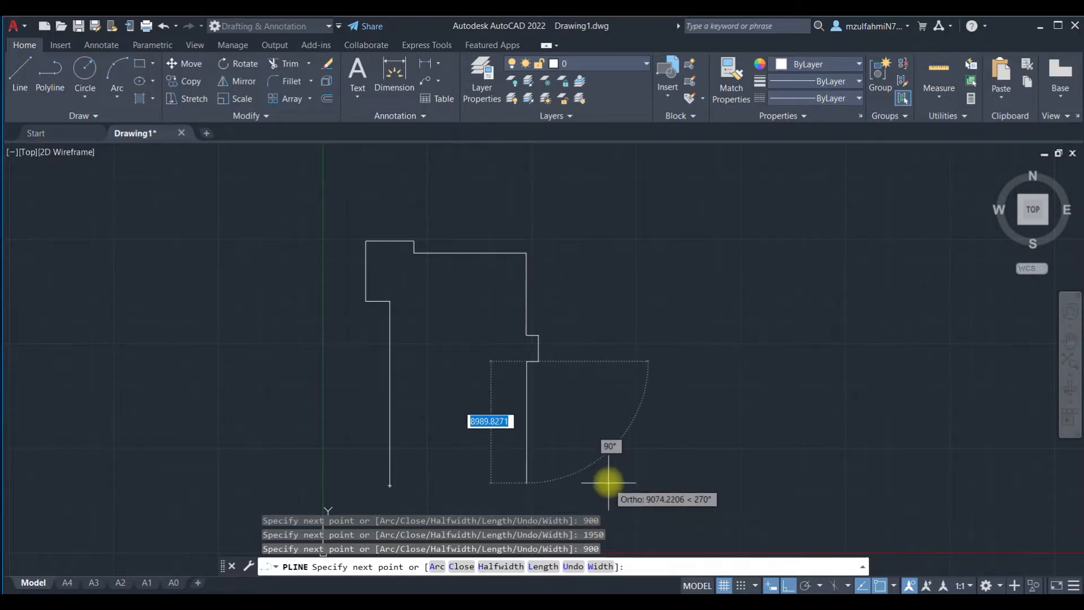
# Step: Continue the polyline outline 3300 down and 5000 to the left
pyautogui.write('3300')
pyautogui.press('Return')
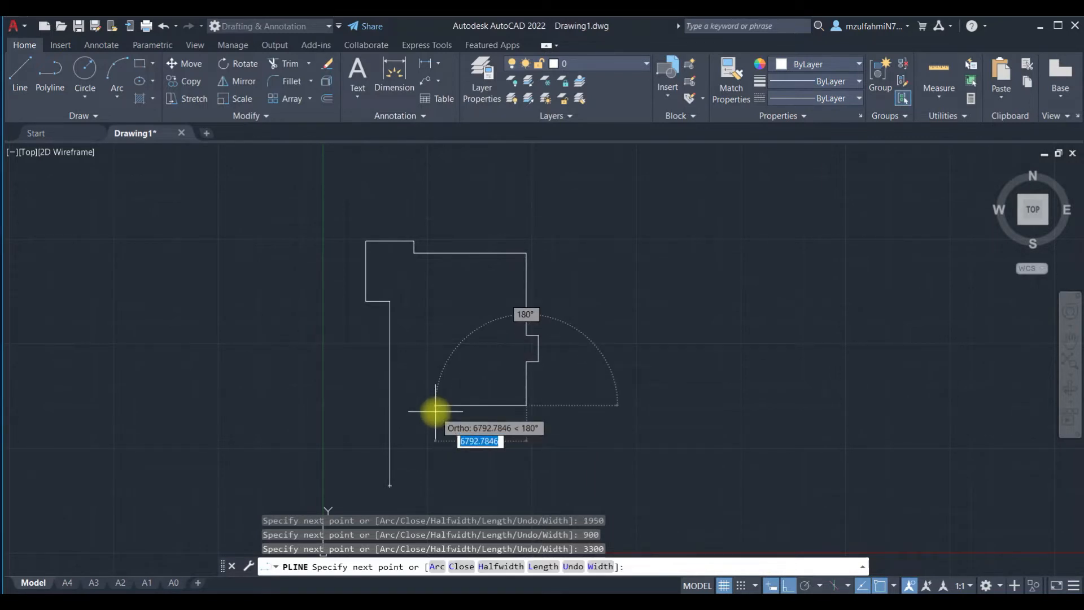
pyautogui.write('5000')
pyautogui.press('Return')
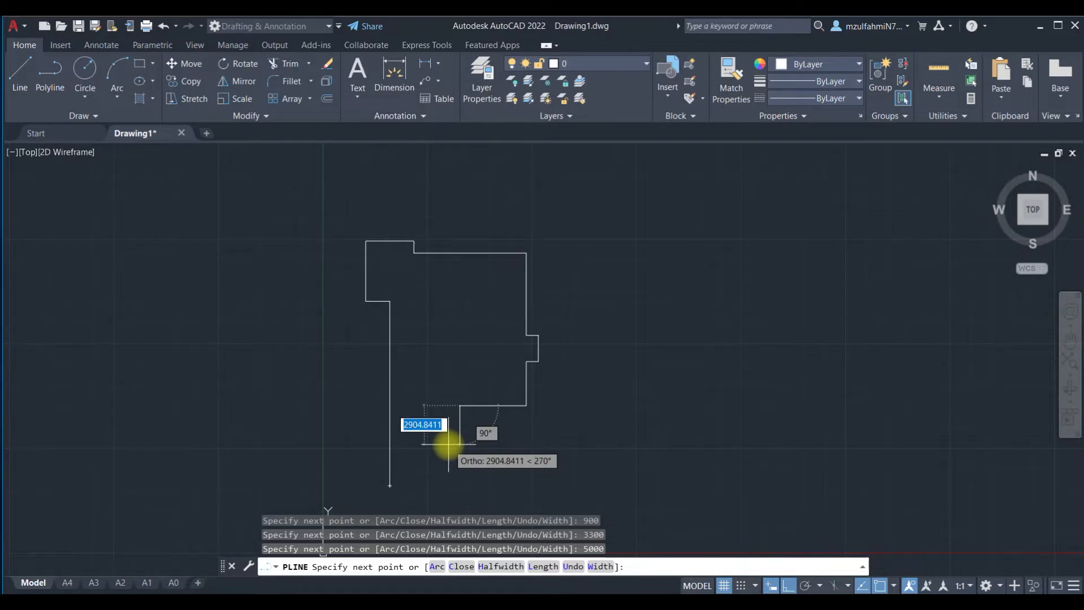
# Step: Draw the outline's last vertical segment 6000 down and close the polyline
pyautogui.write('330')
pyautogui.press('BackSpace')
pyautogui.press('BackSpace')
pyautogui.press('BackSpace')
pyautogui.write('6000')
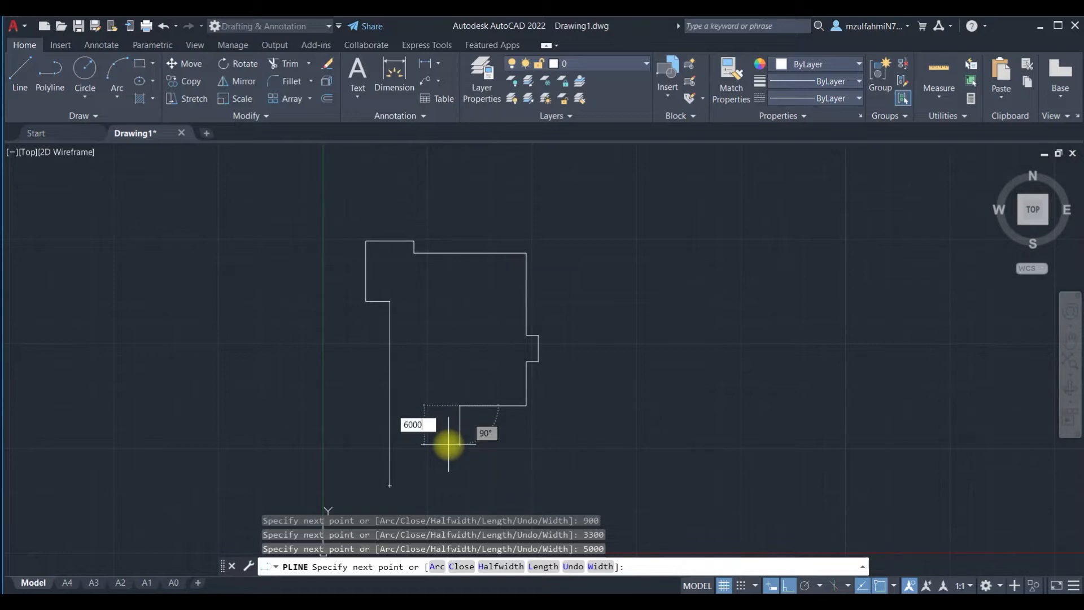
pyautogui.press('Return')
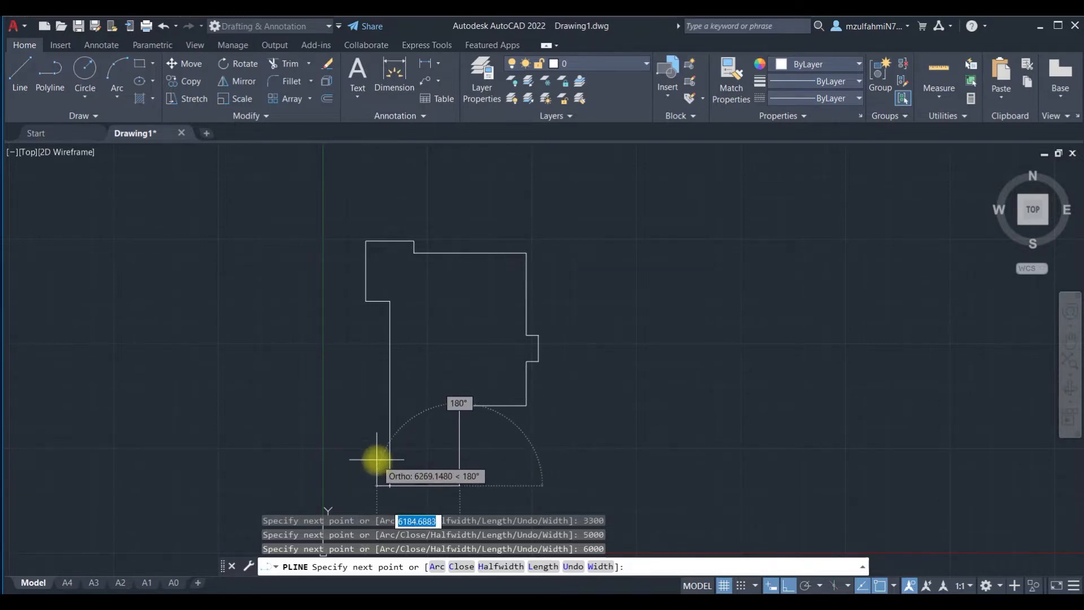
pyautogui.write('c')
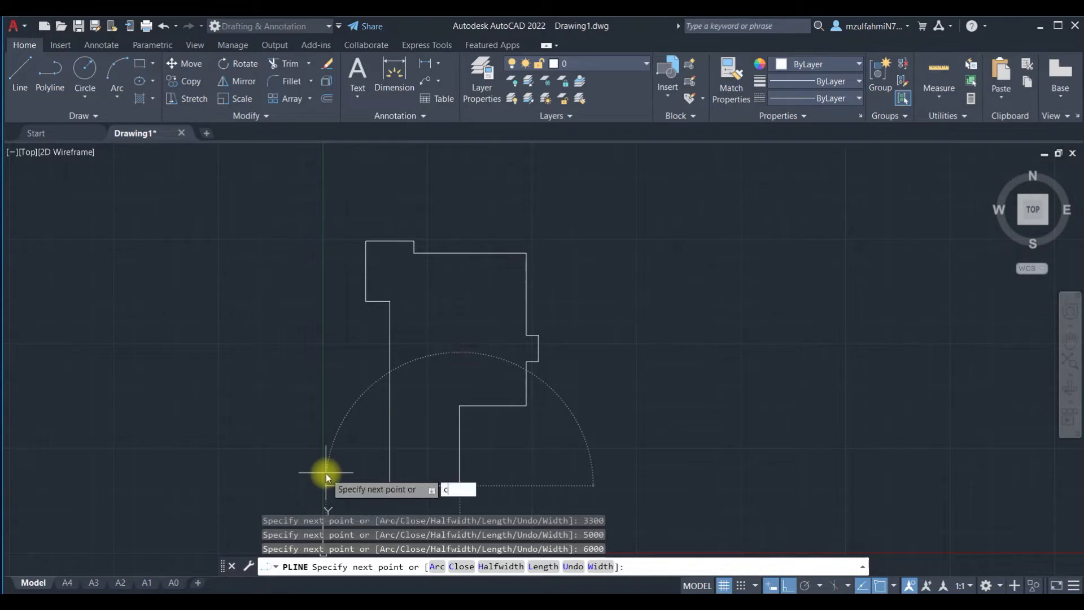
pyautogui.press('Return')
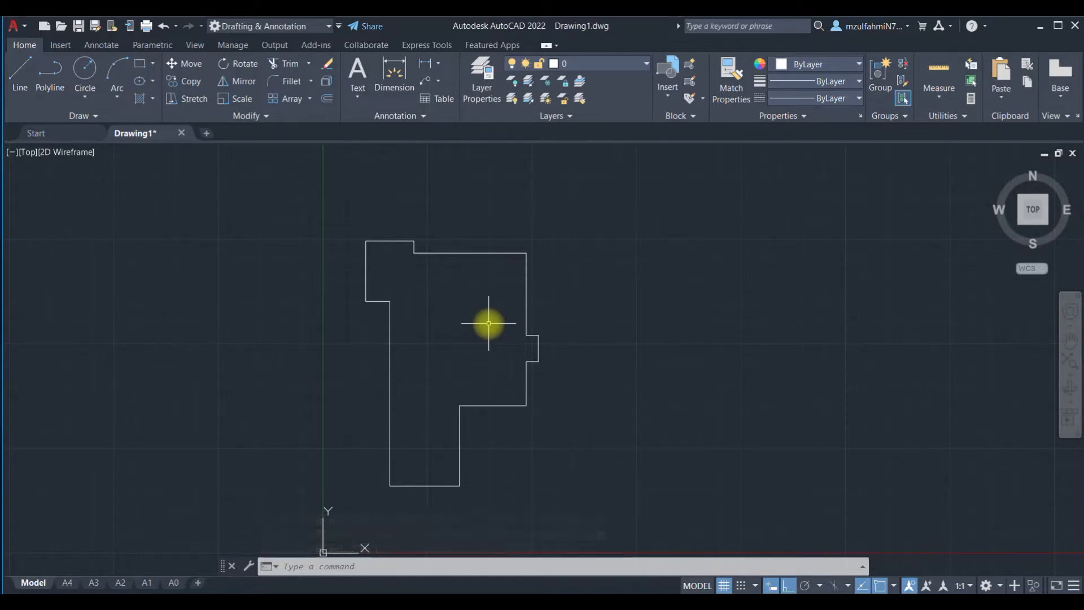
# Step: Start a new polyline at the inner corner of the outline's upper step and draw 3600 down and 3200 to the right
pyautogui.write('pl')
pyautogui.press('Return')
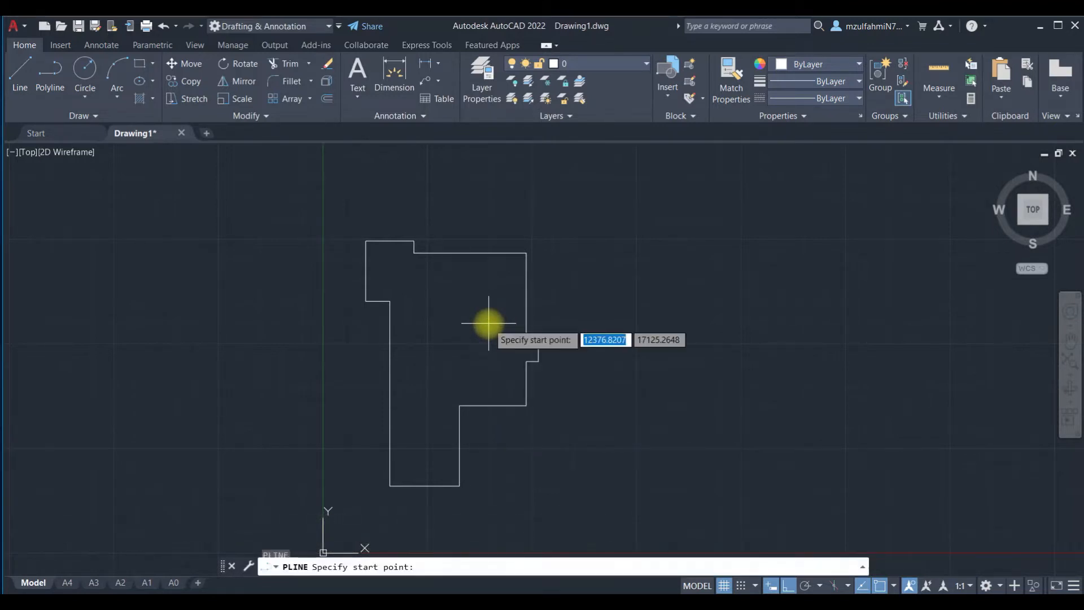
pyautogui.scroll(4, 418, 292)
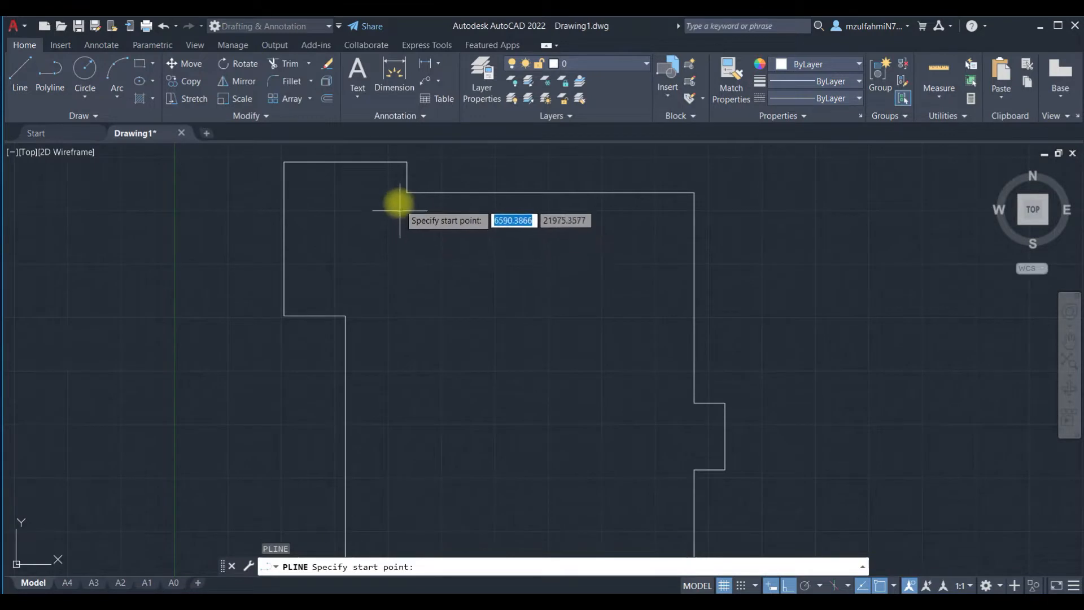
pyautogui.click(406, 193)
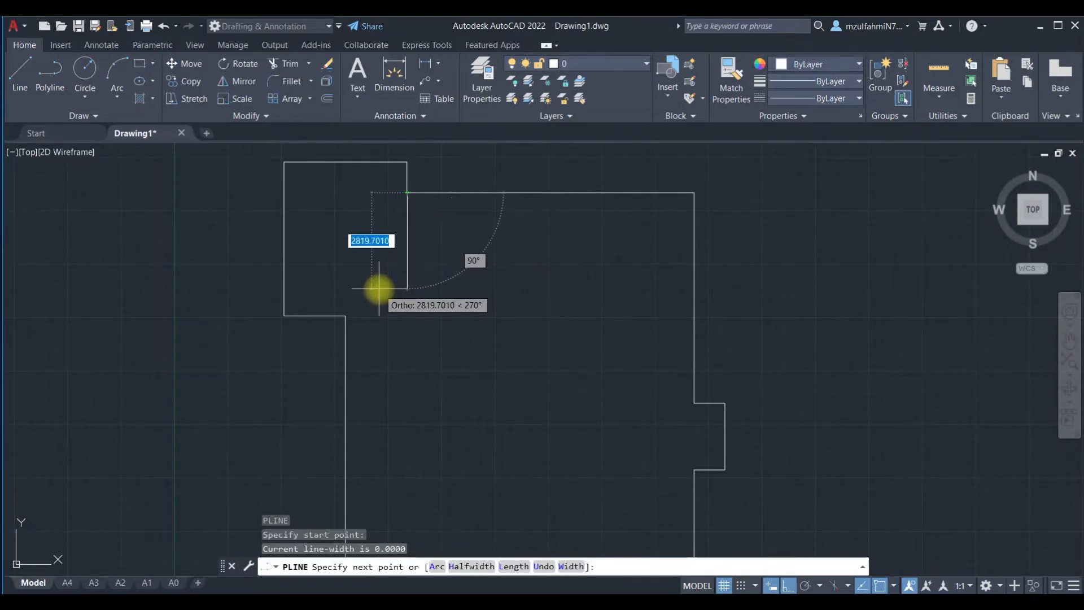
pyautogui.write('3600')
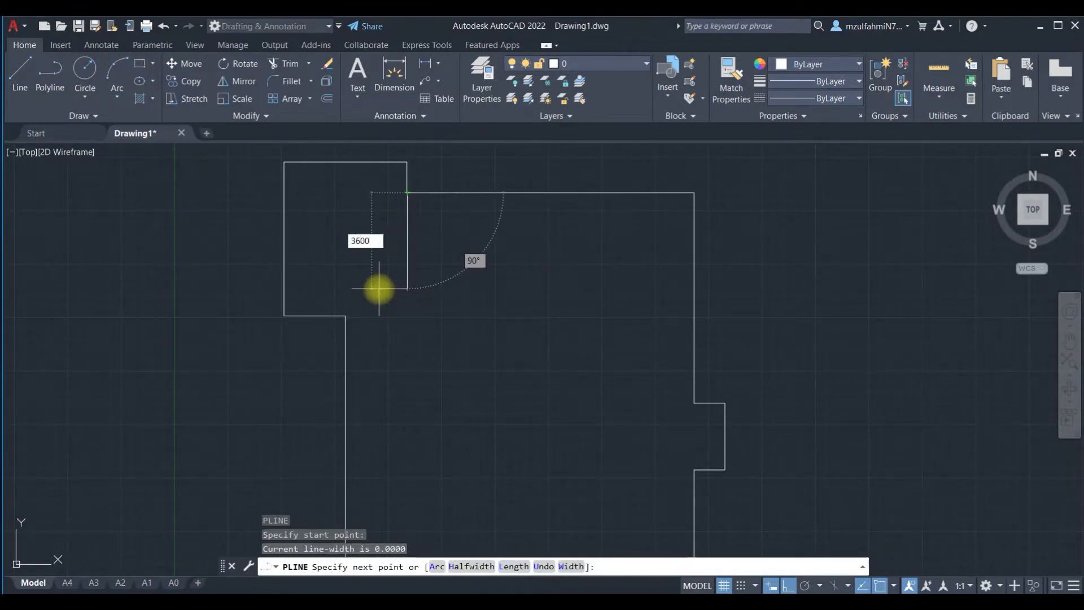
pyautogui.press('Return')
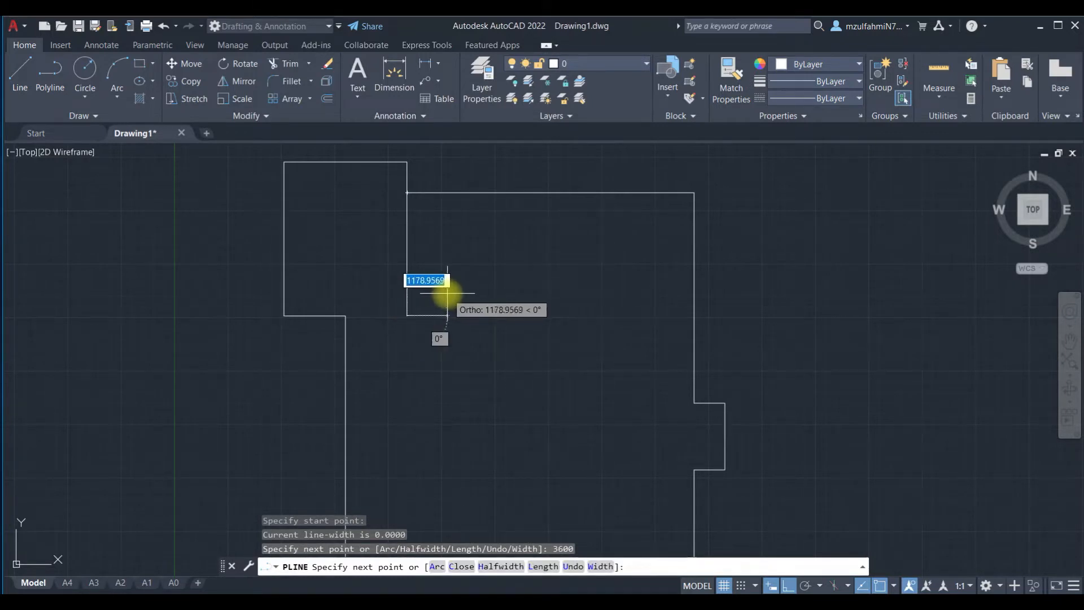
pyautogui.write('3200')
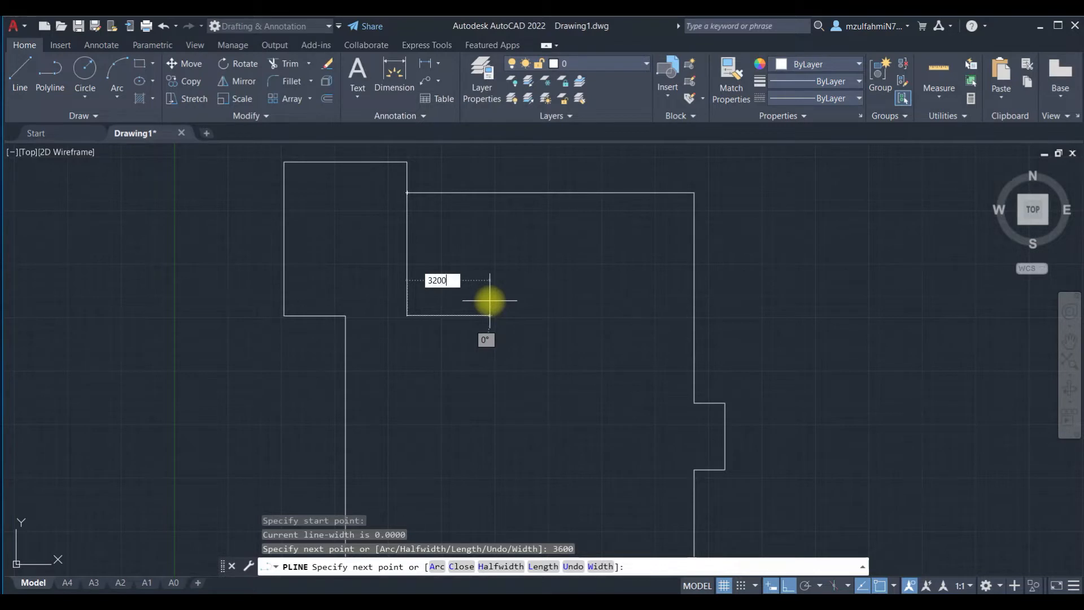
pyautogui.press('Return')
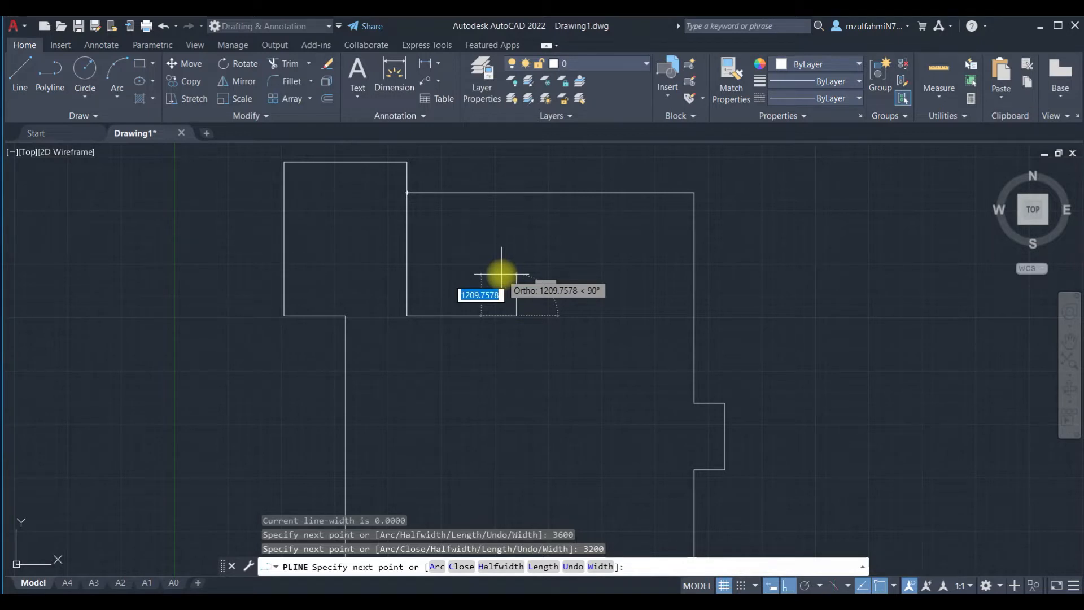
# Step: Continue the inner polyline 1200 up, 2000 right and 1200 down, and end it horizontally on the outline's right edge
pyautogui.write('1')
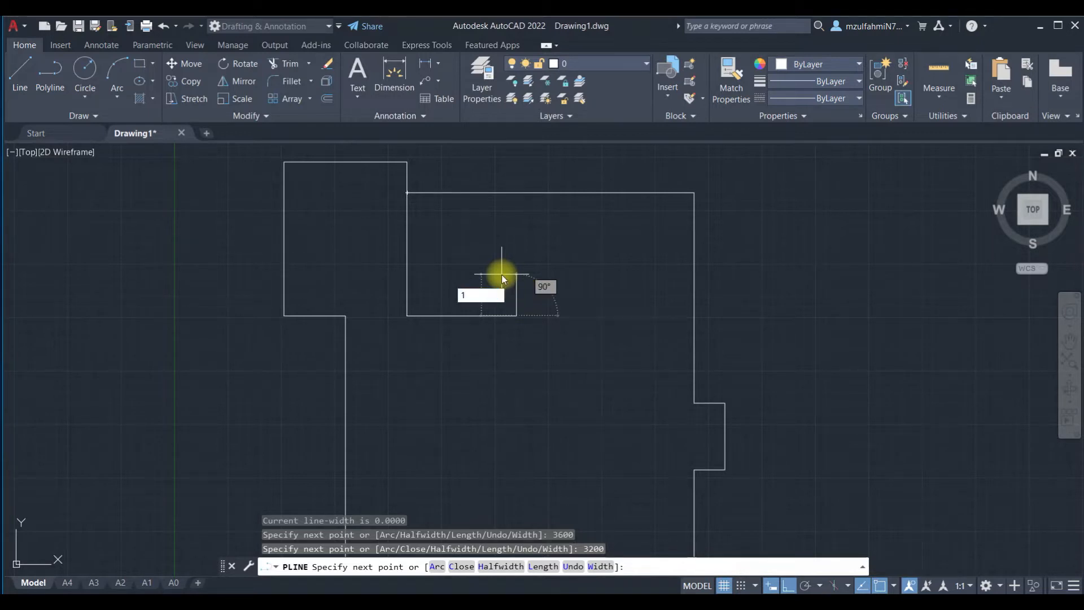
pyautogui.write('200')
pyautogui.press('Return')
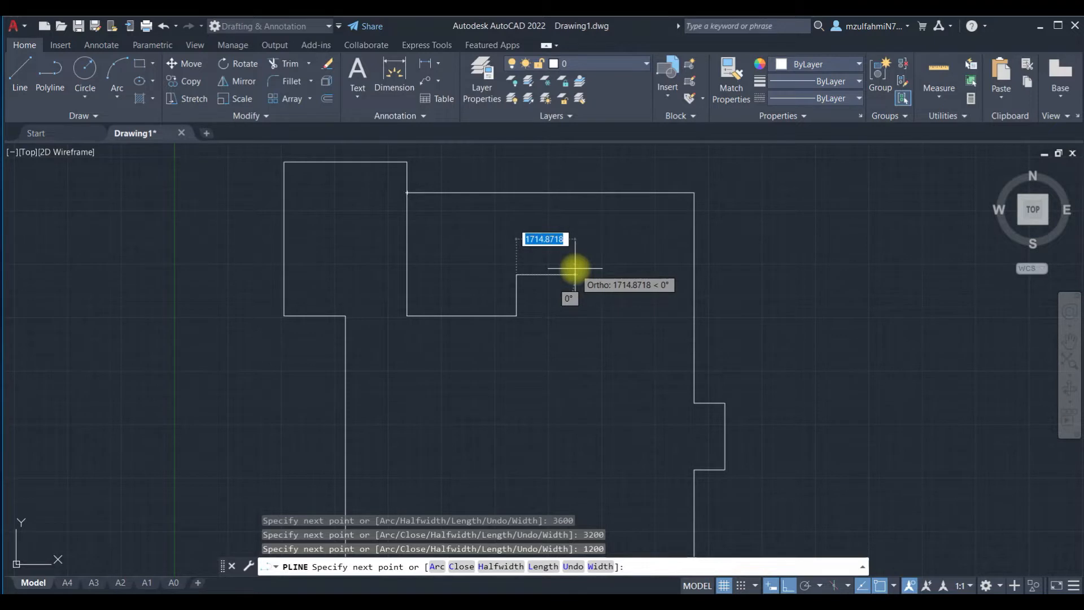
pyautogui.write('20')
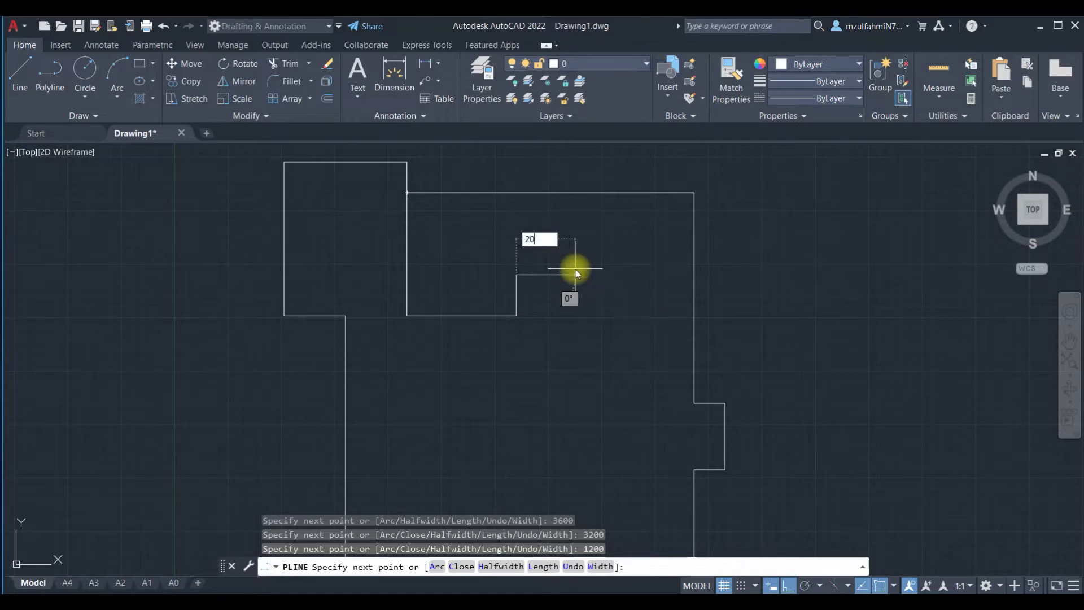
pyautogui.write('00')
pyautogui.press('Return')
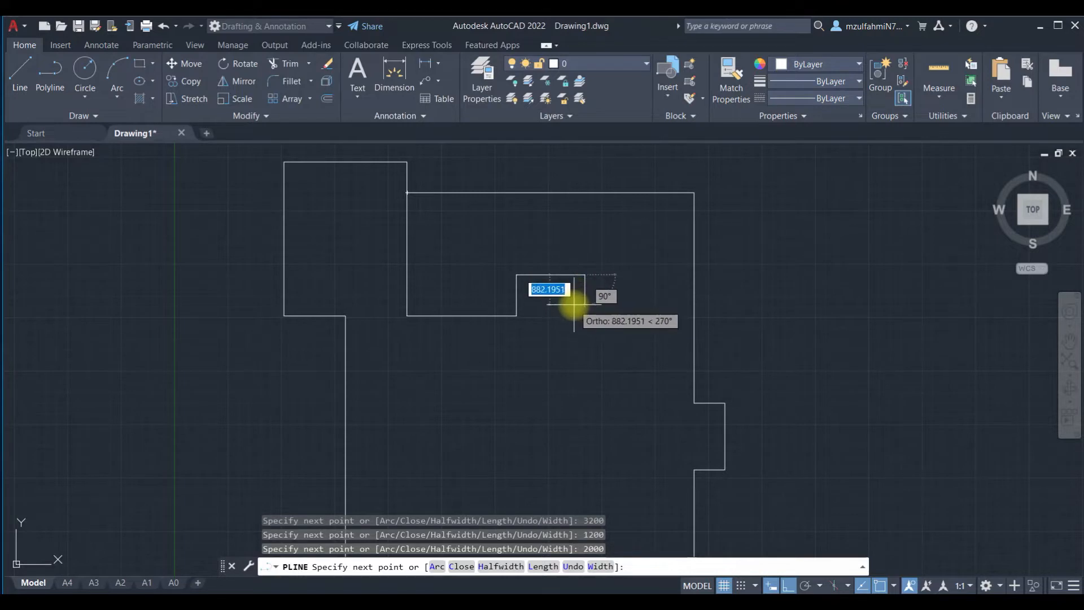
pyautogui.write('1200')
pyautogui.press('Return')
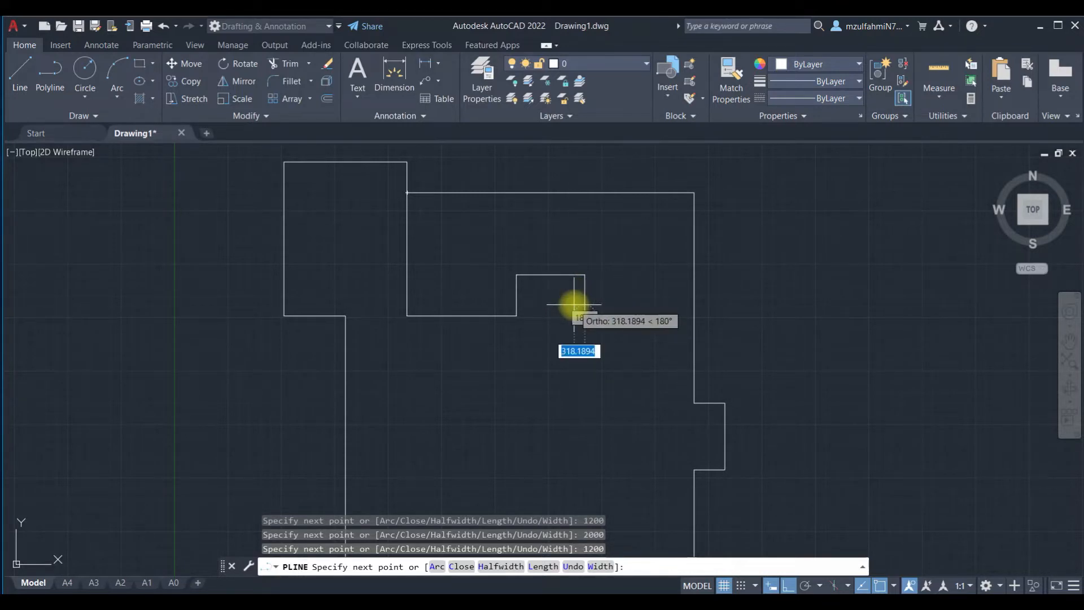
pyautogui.click(694, 316)
pyautogui.press('Escape')
# Step: Start another polyline at the upper inner corner of the right-side projection and draw 2000 to the left
pyautogui.scroll(-2, 453, 311)
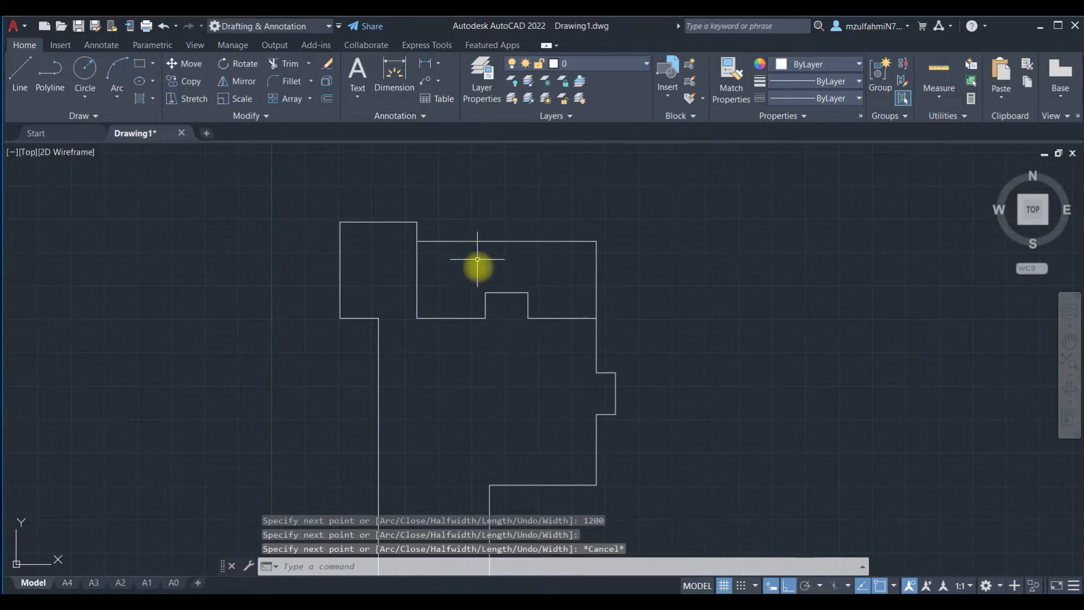
pyautogui.moveTo(534, 353); pyautogui.dragTo(518, 305, button='middle')
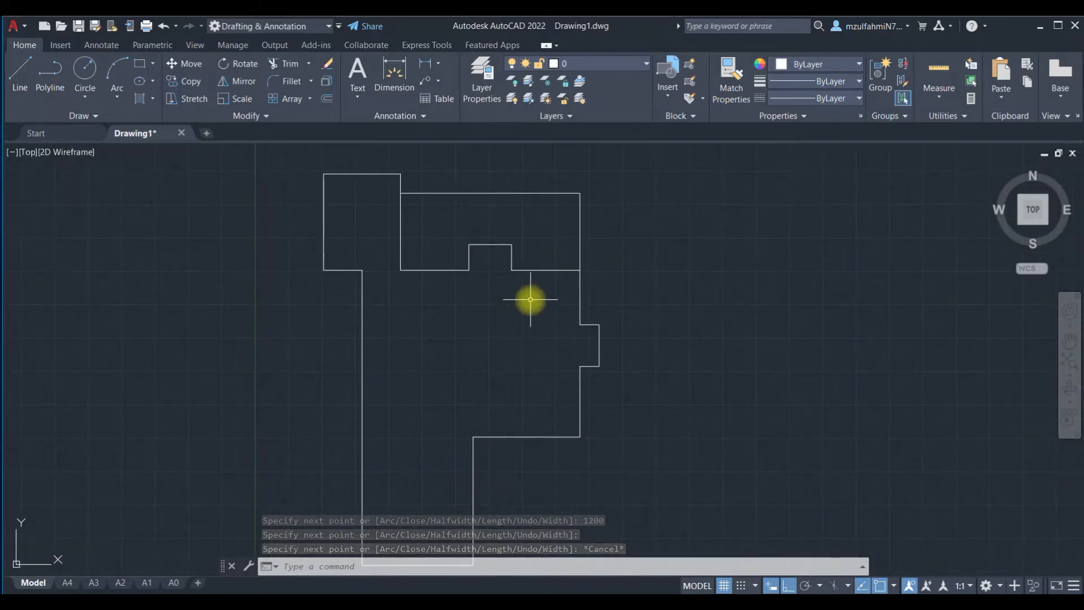
pyautogui.write('pl')
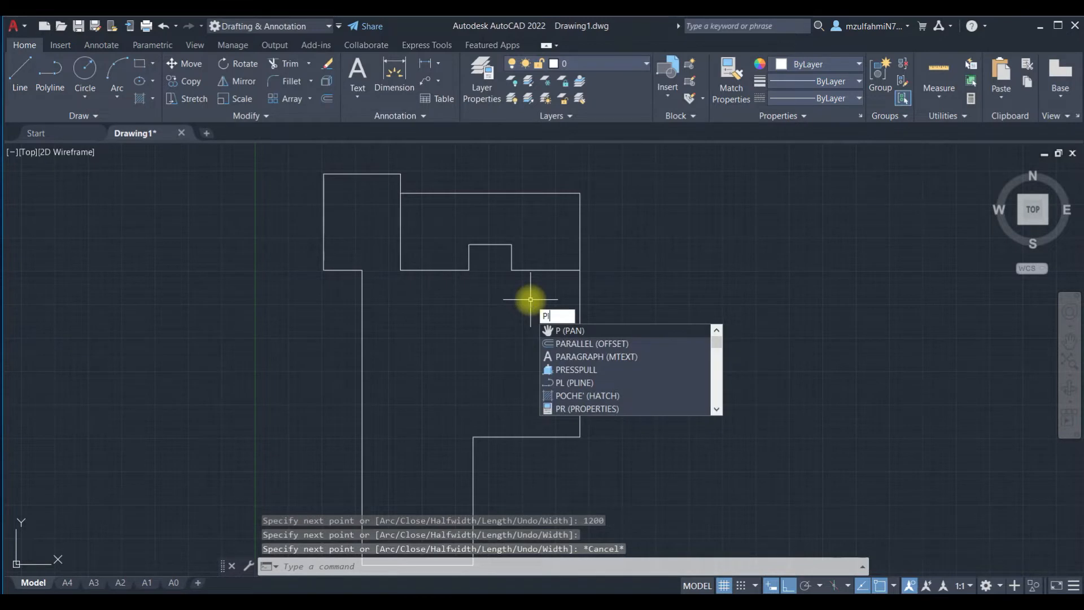
pyautogui.press('Return')
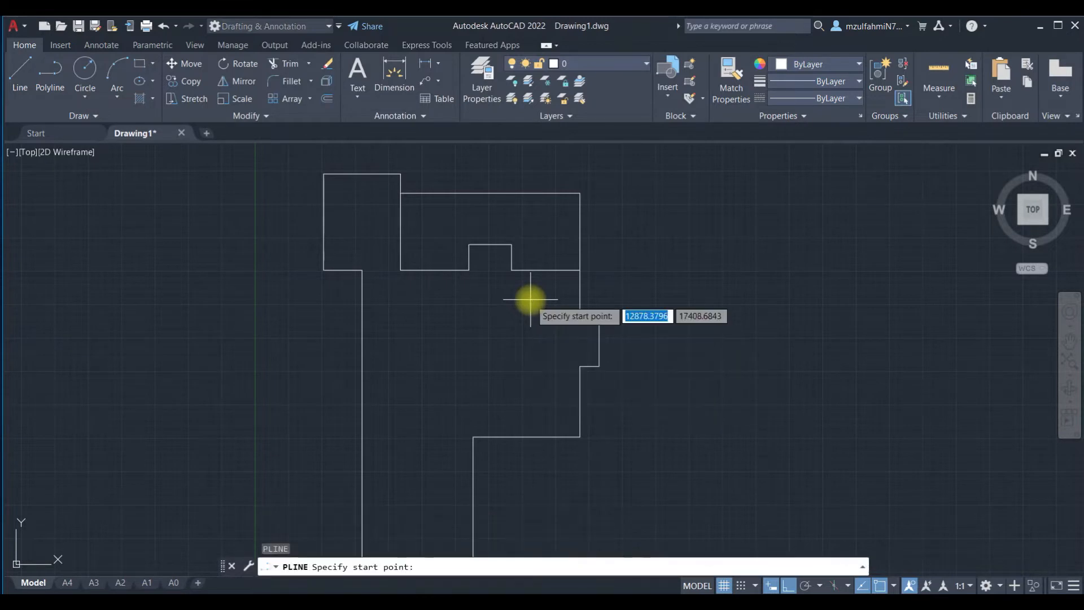
pyautogui.click(581, 326)
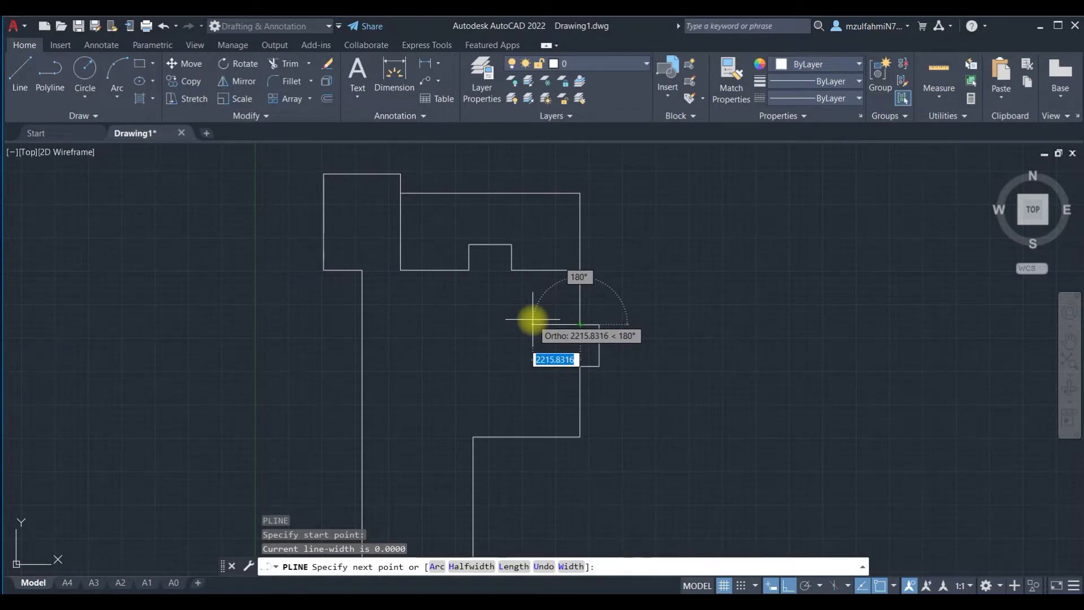
pyautogui.write('200')
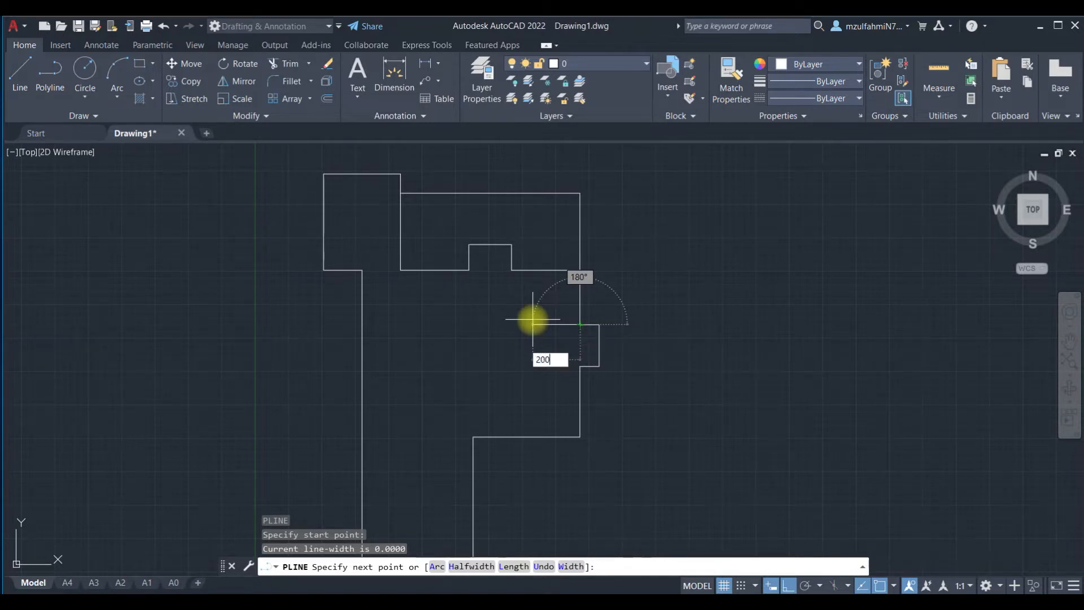
pyautogui.write('0')
pyautogui.press('Return')
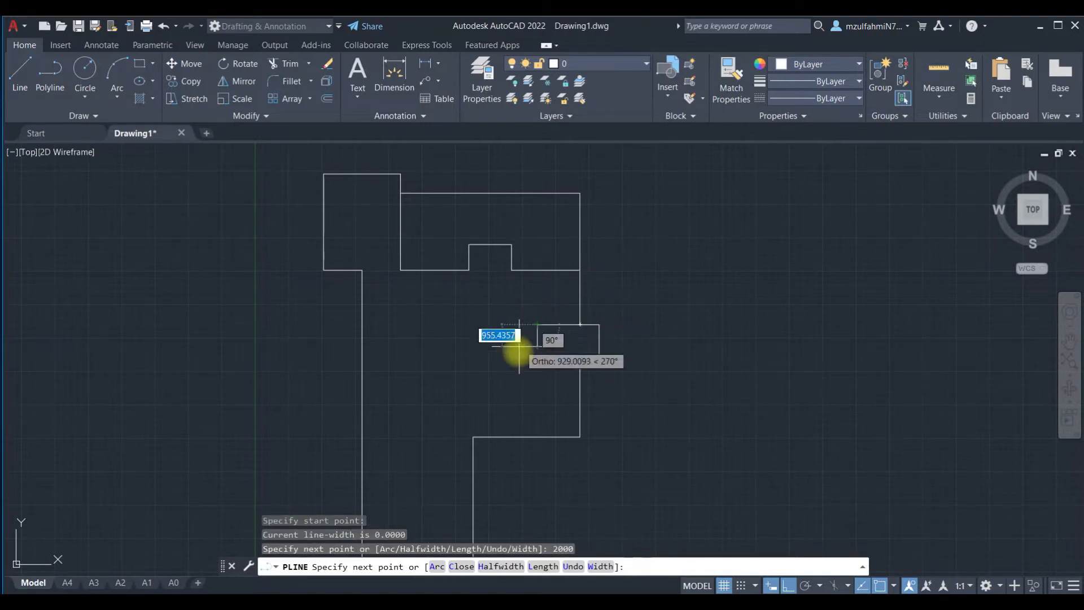
# Step: Continue the polyline 1950 down and end it horizontally at the lower inner corner of the right-side projection
pyautogui.write('19')
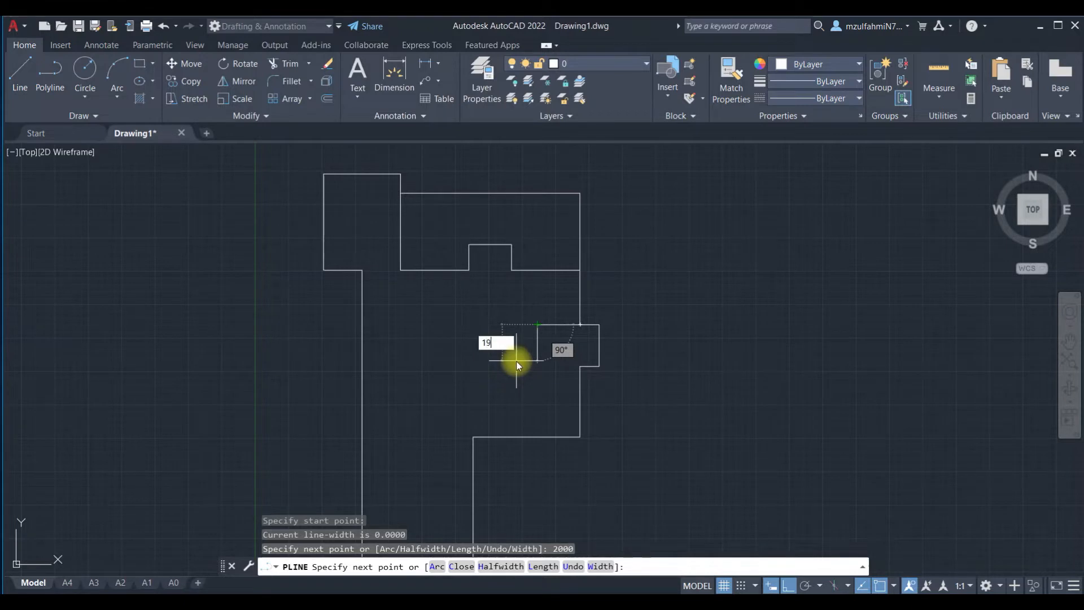
pyautogui.write('50')
pyautogui.press('Return')
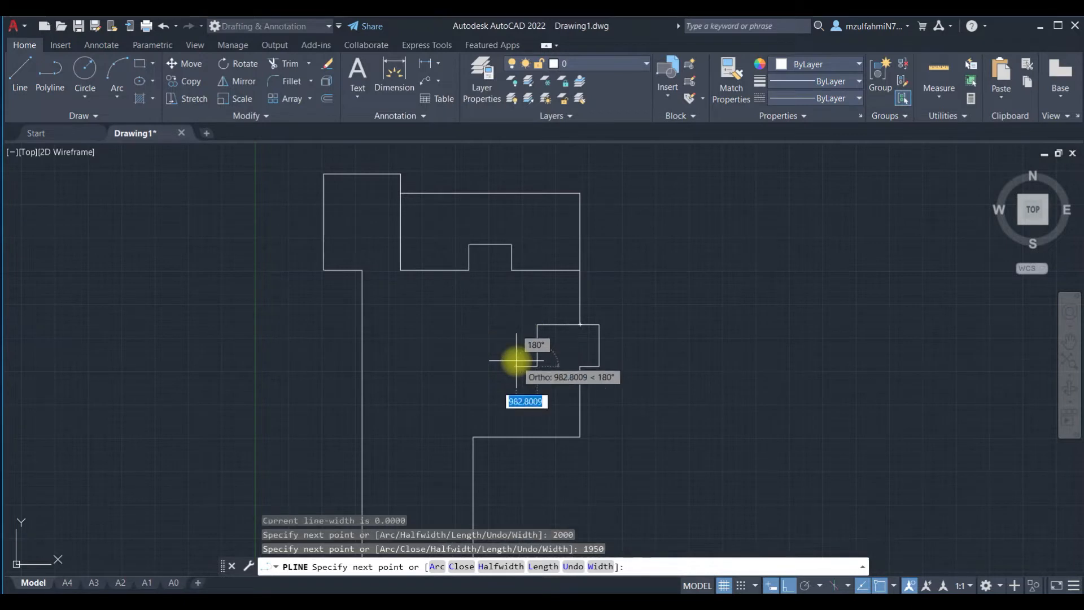
pyautogui.click(579, 366)
pyautogui.press('Escape')
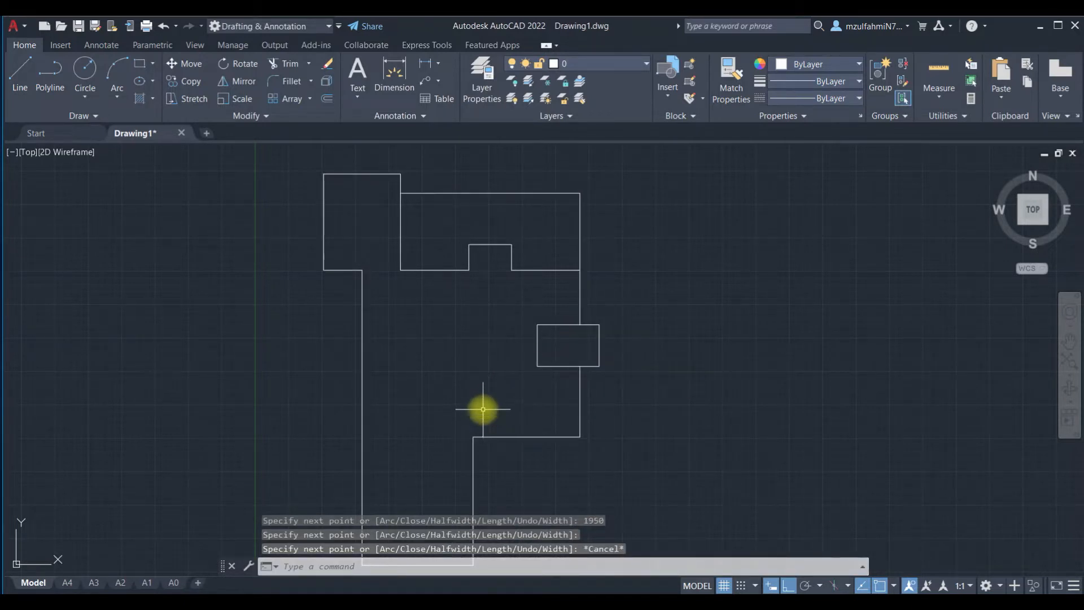
# Step: Draw a polyline from the inner corner of the outline's lower-right step, 4000 up and horizontally to the small room's left edge
pyautogui.write('l')
pyautogui.press('Escape')
pyautogui.write('pl')
pyautogui.press('Return')
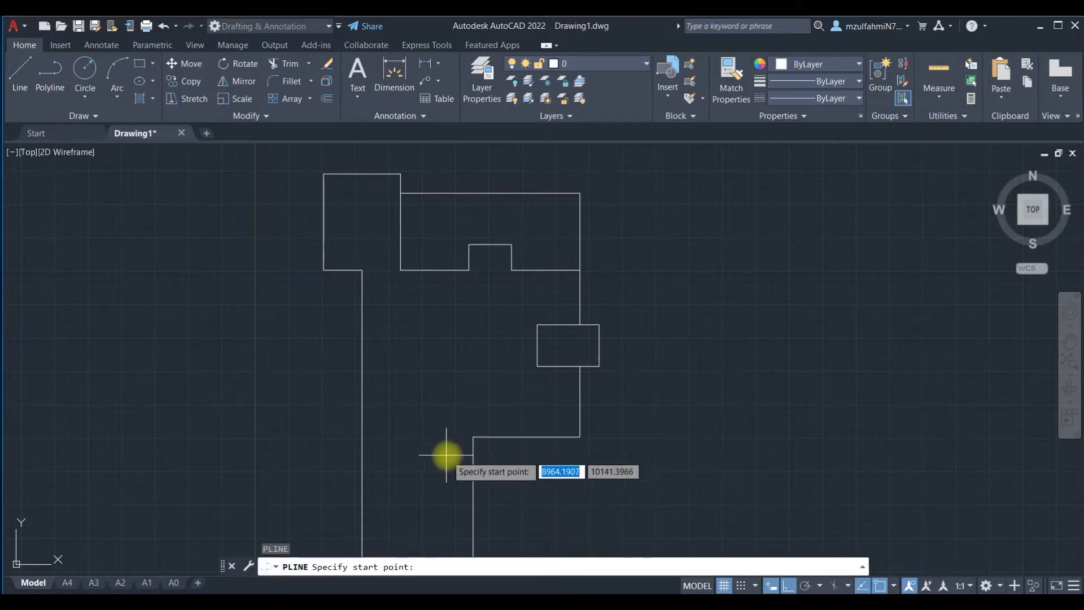
pyautogui.click(473, 436)
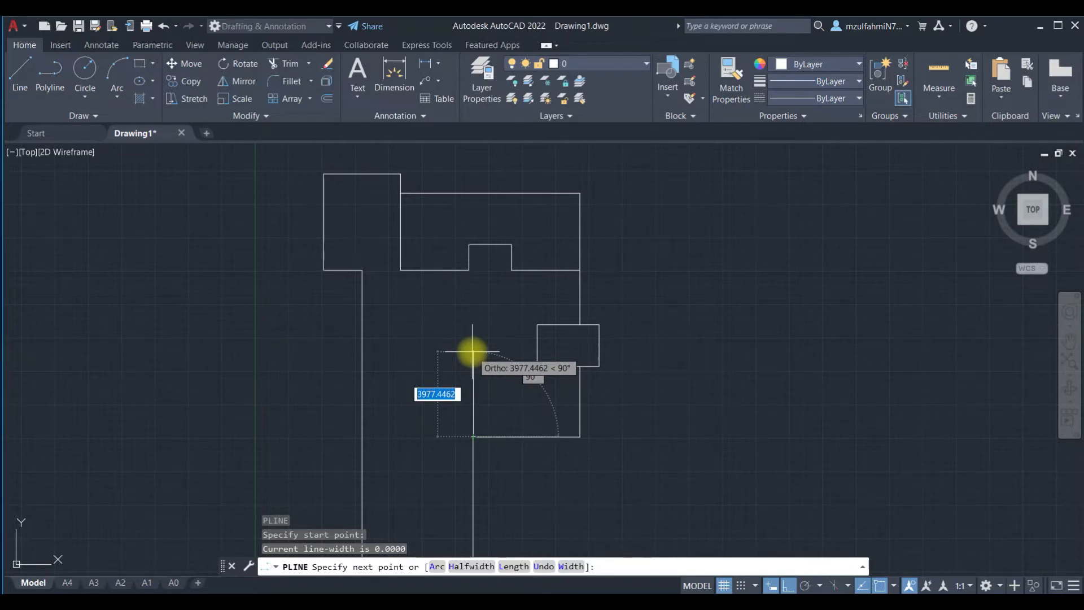
pyautogui.write('4000')
pyautogui.press('Return')
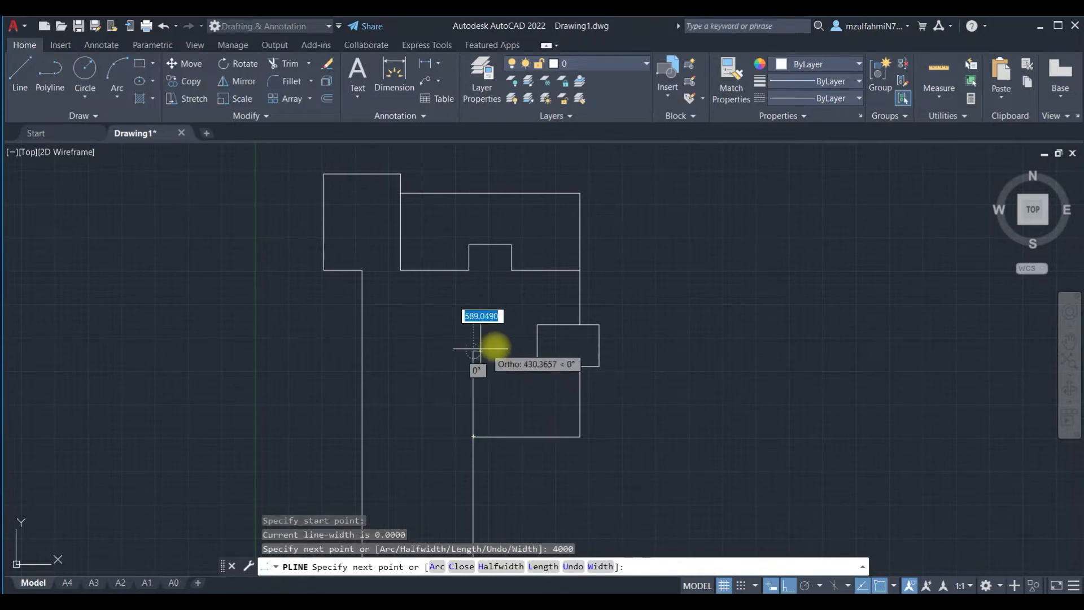
pyautogui.click(537, 351)
pyautogui.press('Escape')
# Step: Draw a horizontal line from the outline's long left edge, 6600 above its bottom-left corner, across to the vertical partition
pyautogui.scroll(-3, 445, 403)
pyautogui.scroll(3, 429, 409)
pyautogui.moveTo(394, 397); pyautogui.dragTo(390, 346, button='middle')
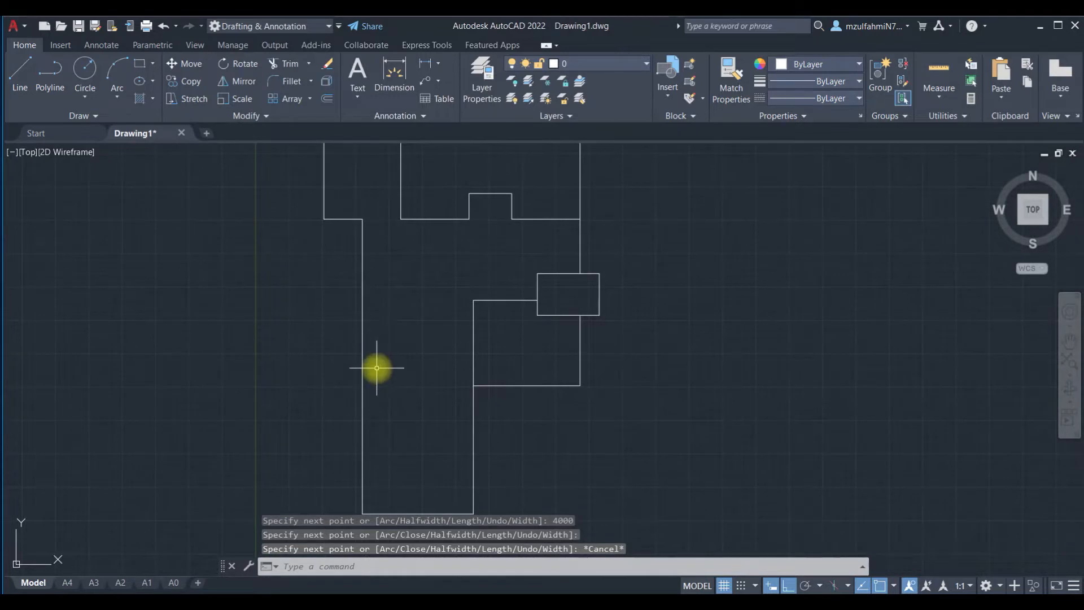
pyautogui.write('L')
pyautogui.press('Return')
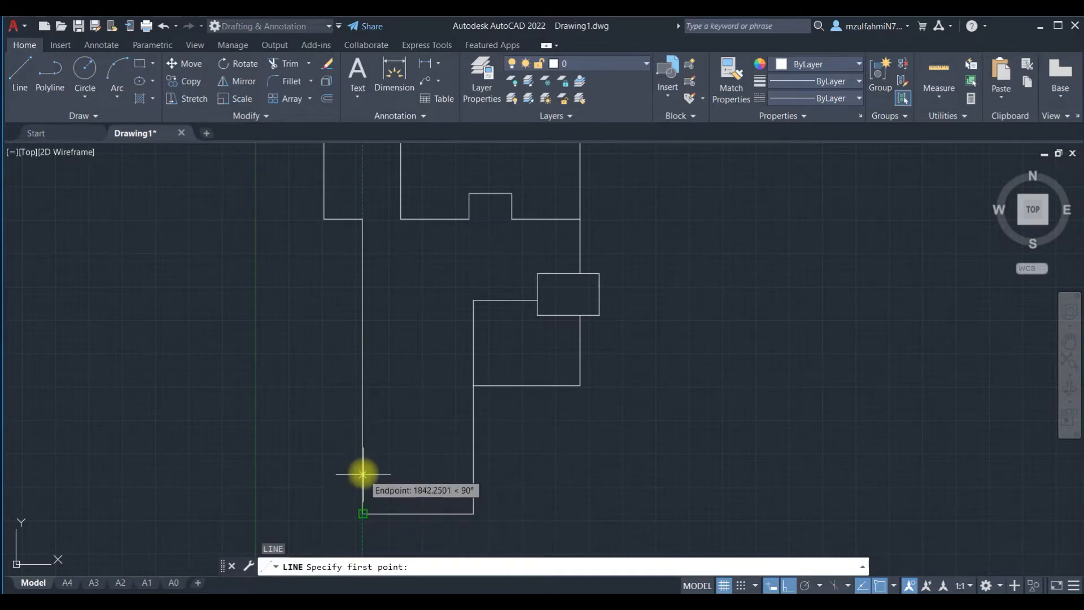
pyautogui.write('66')
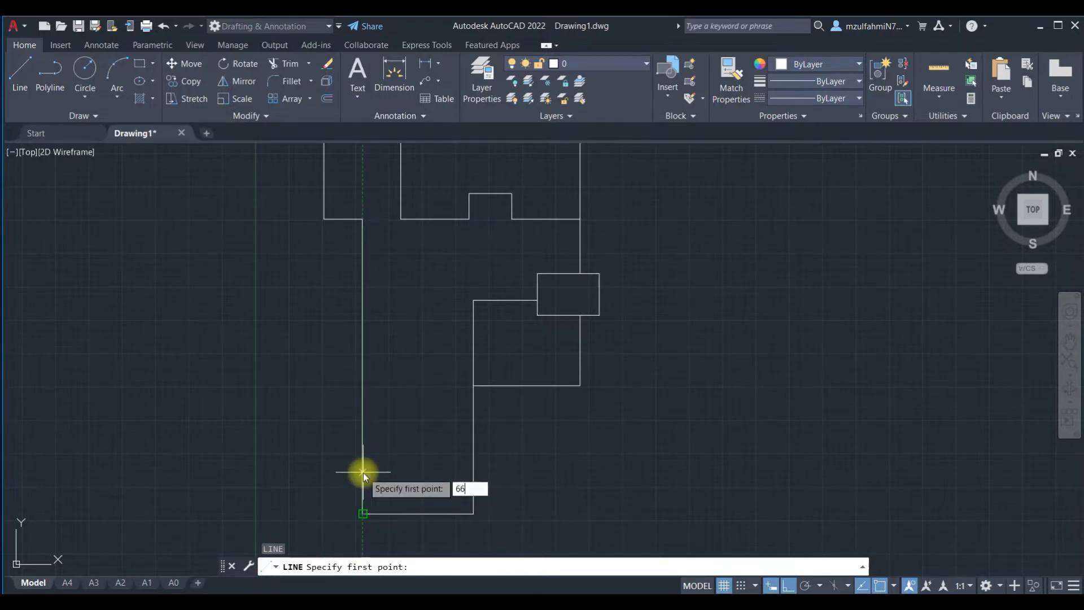
pyautogui.write('00')
pyautogui.press('Return')
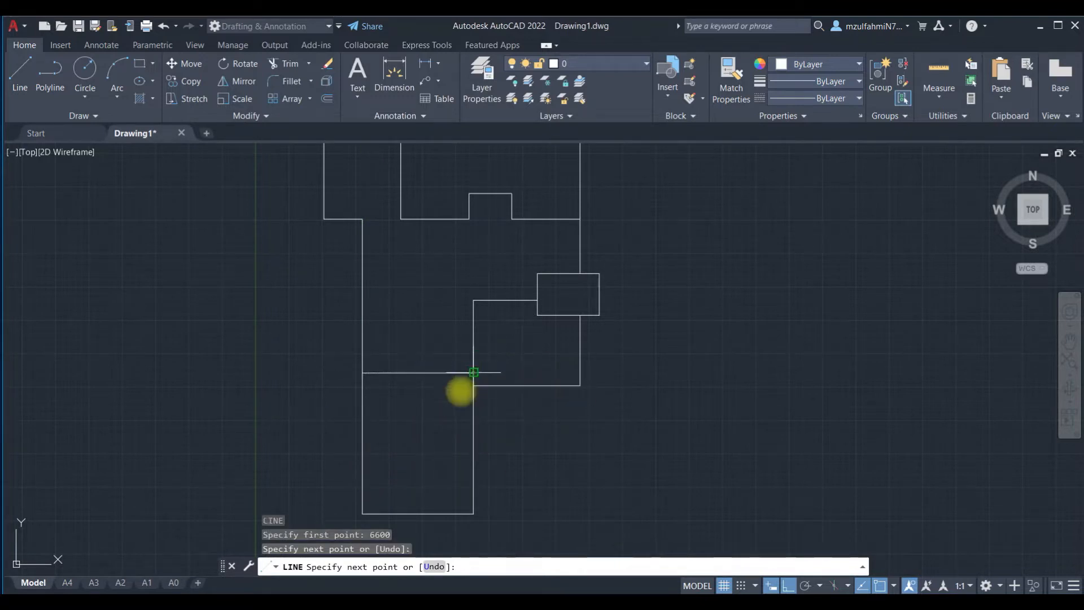
pyautogui.press('Escape')
pyautogui.scroll(-2, 416, 447)
pyautogui.scroll(2, 407, 398)
pyautogui.moveTo(407, 397); pyautogui.dragTo(382, 448, button='middle')
pyautogui.press('Escape')
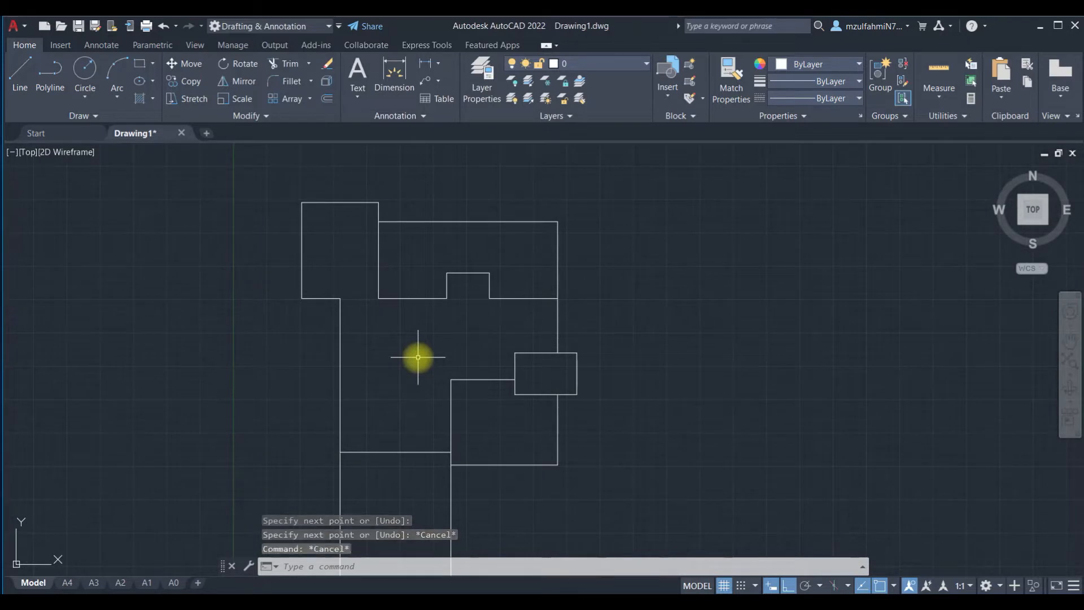
# Step: Offset the outer outline polyline by 50 to both its outer and inner sides
pyautogui.scroll(-2, 420, 359)
pyautogui.moveTo(392, 367); pyautogui.dragTo(377, 355, button='middle')
pyautogui.scroll(2, 373, 357)
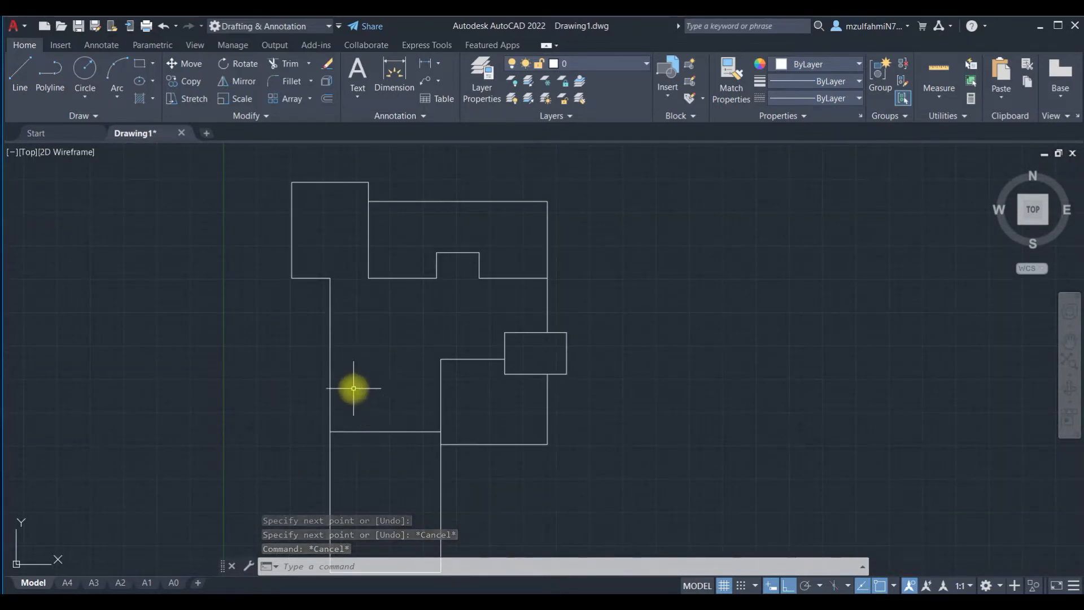
pyautogui.write('o')
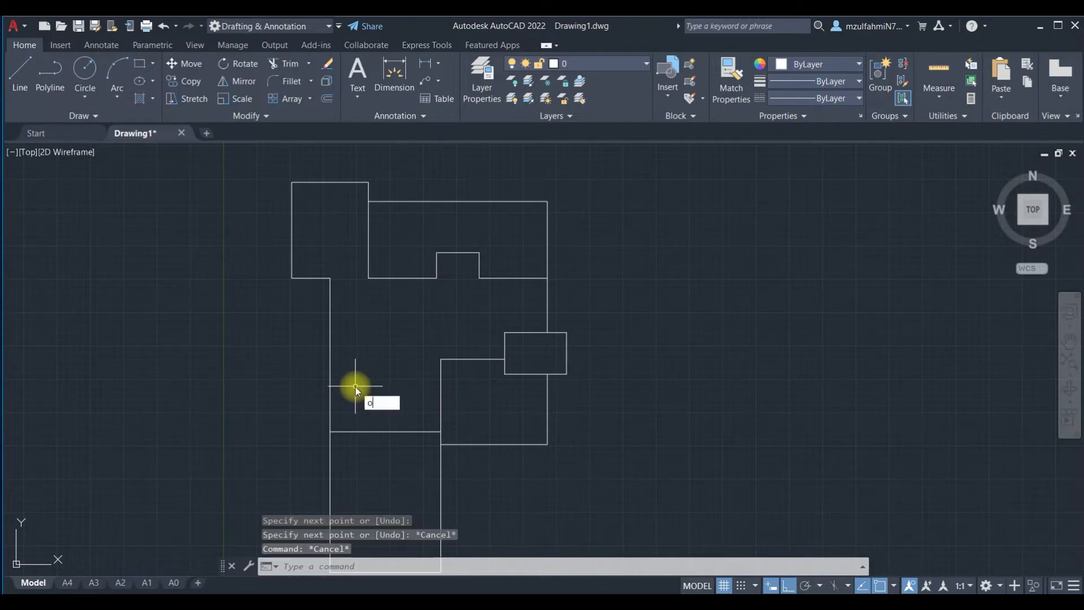
pyautogui.press('Return')
pyautogui.write('50')
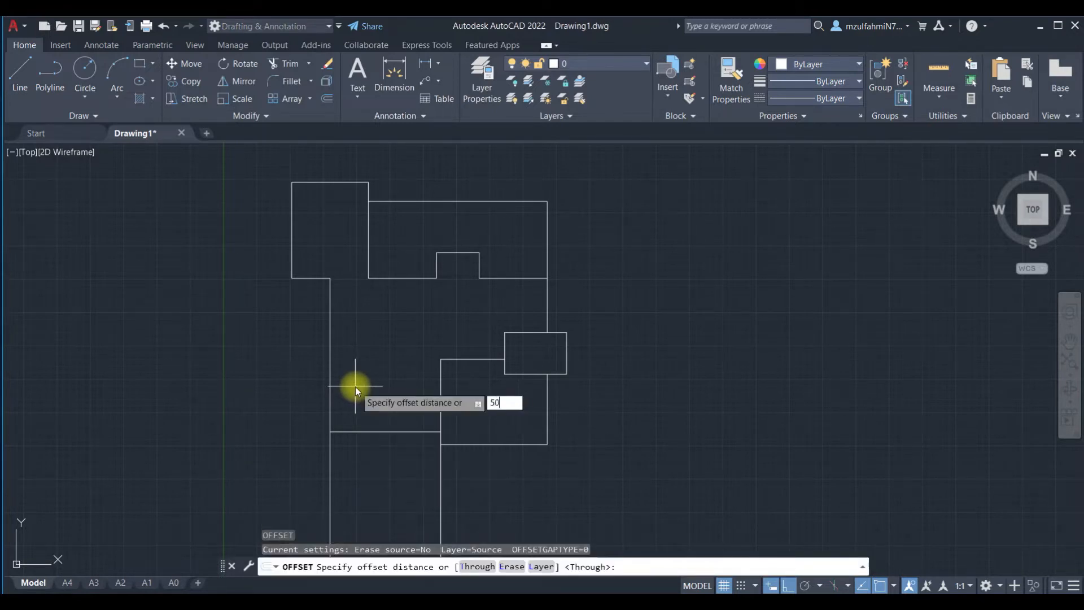
pyautogui.press('Return')
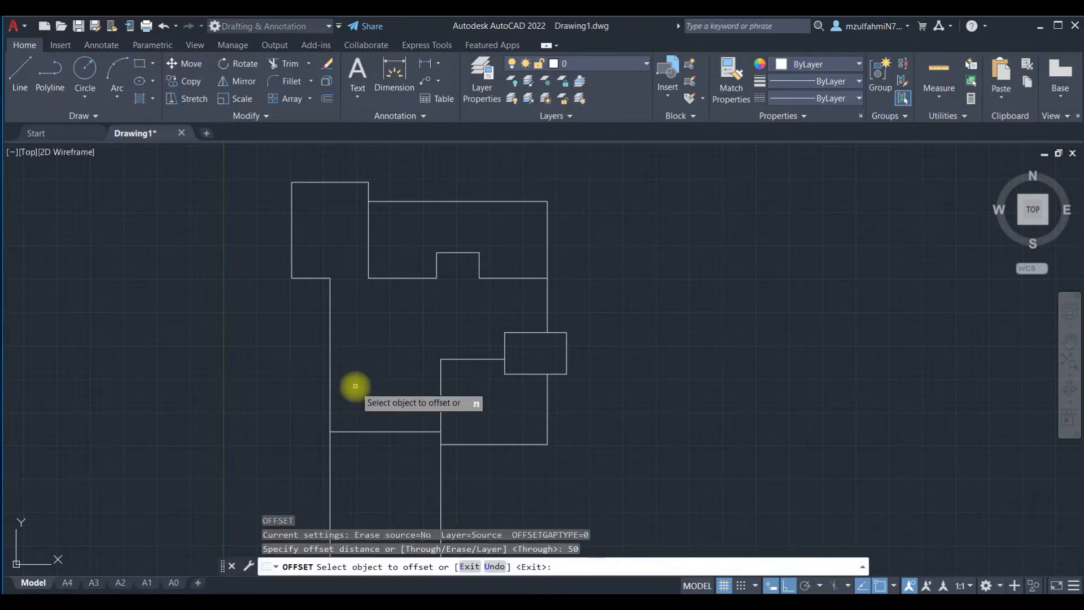
pyautogui.click(329, 353)
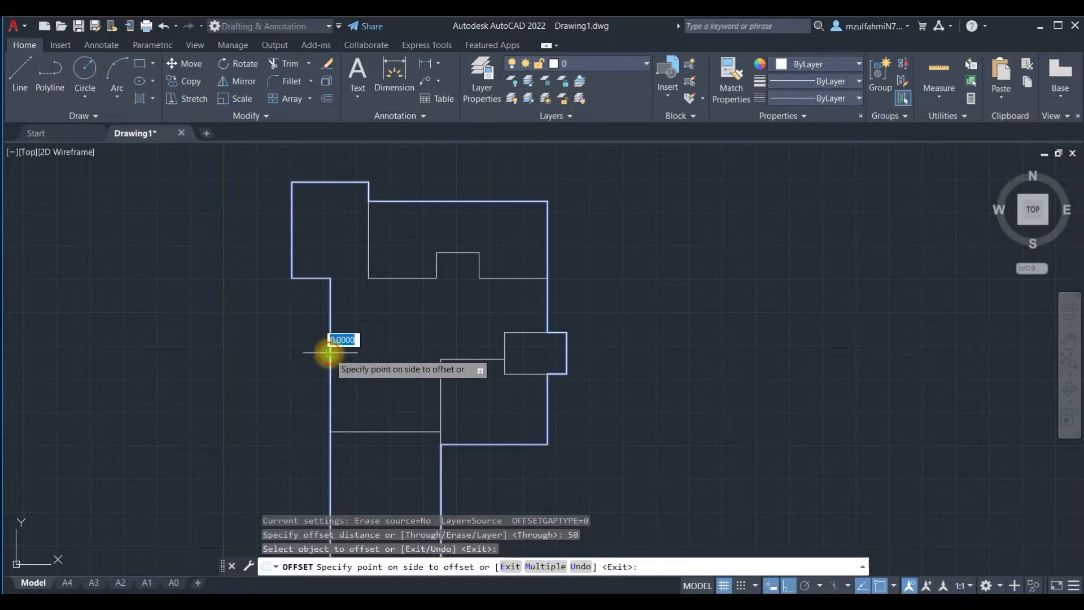
pyautogui.click(265, 346)
pyautogui.scroll(3, 286, 310)
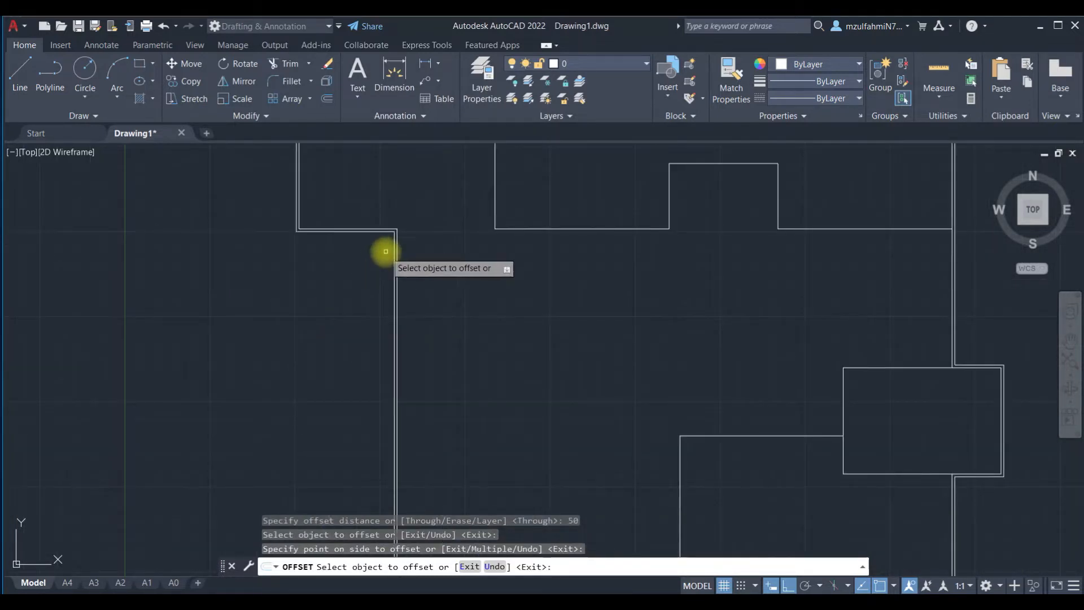
pyautogui.click(396, 244)
pyautogui.click(467, 230)
# Step: Offset the notched upper partition polyline to both sides using the same distance
pyautogui.click(495, 195)
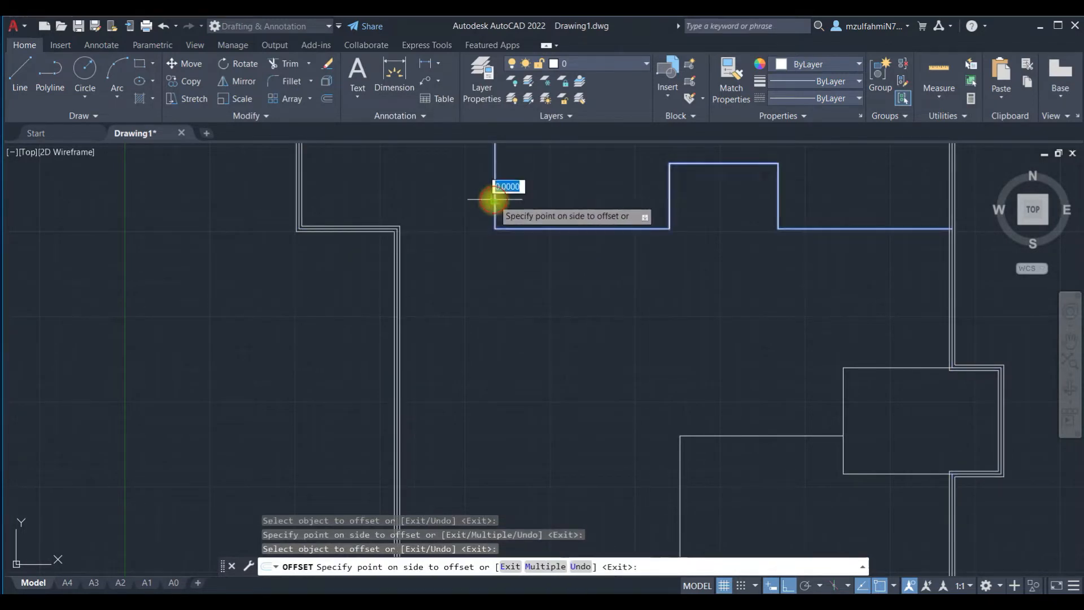
pyautogui.click(443, 213)
pyautogui.scroll(2, 573, 216)
pyautogui.click(525, 235)
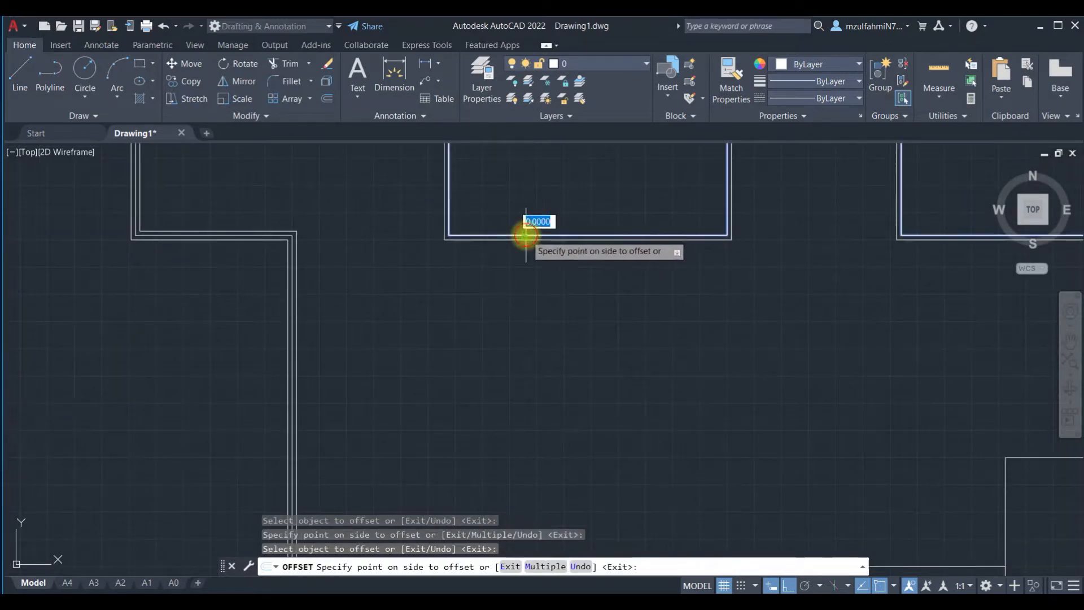
pyautogui.click(549, 211)
# Step: Offset the small right-side room's inner polyline both outward and inward with the same distance
pyautogui.scroll(-3, 547, 236)
pyautogui.moveTo(651, 316); pyautogui.dragTo(605, 328, button='middle')
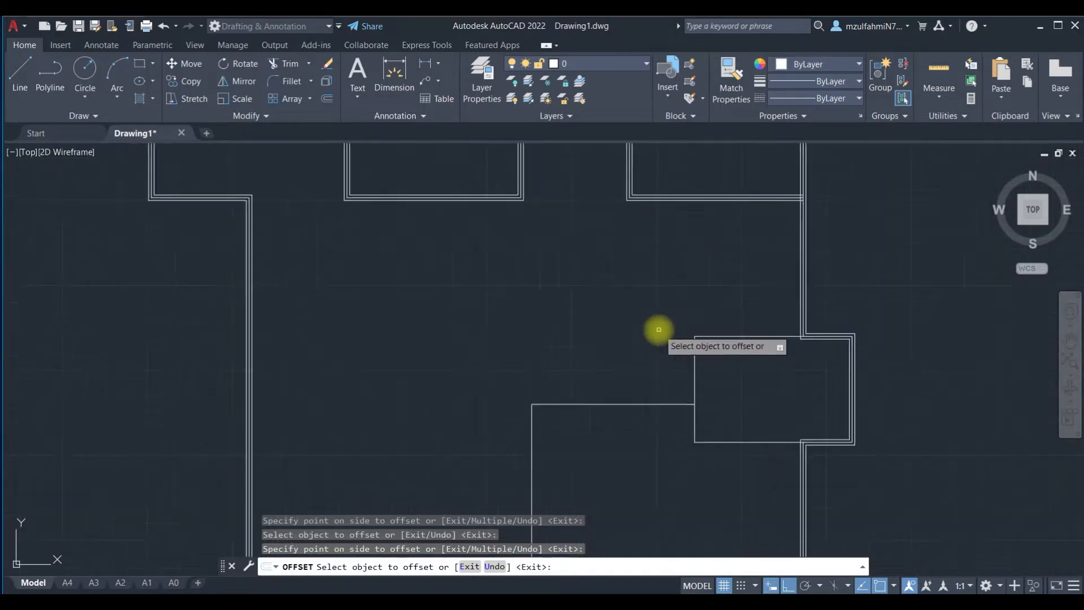
pyautogui.scroll(3, 657, 329)
pyautogui.click(765, 337)
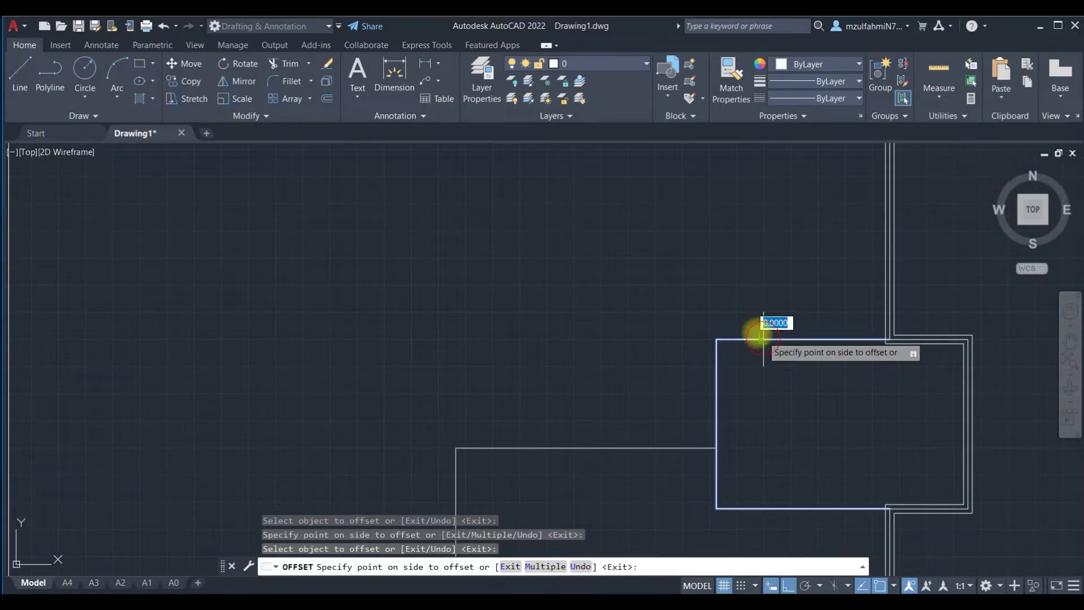
pyautogui.click(731, 313)
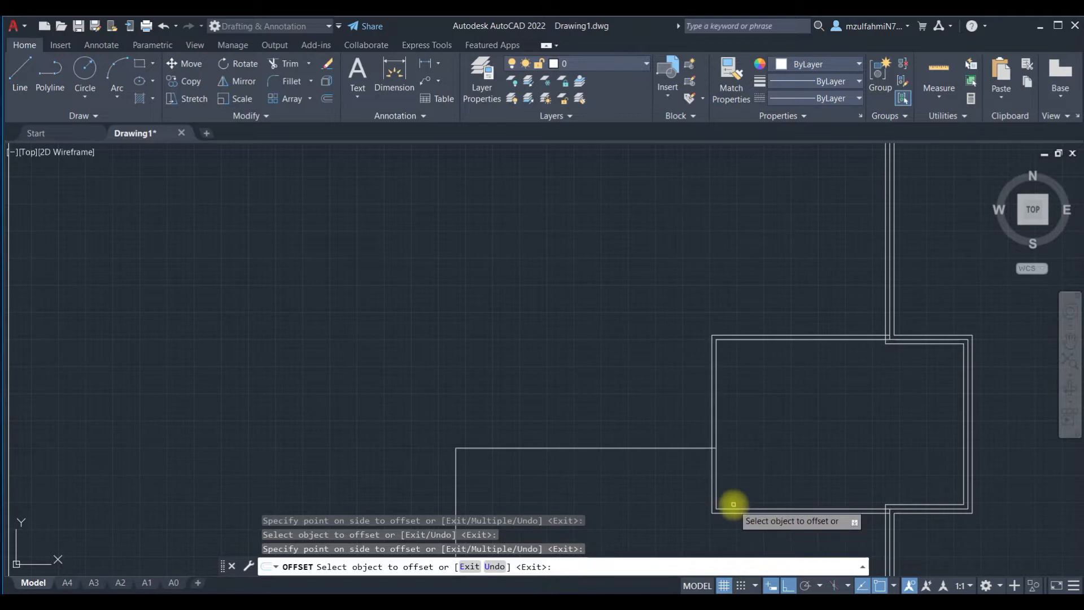
pyautogui.click(731, 504)
pyautogui.click(784, 448)
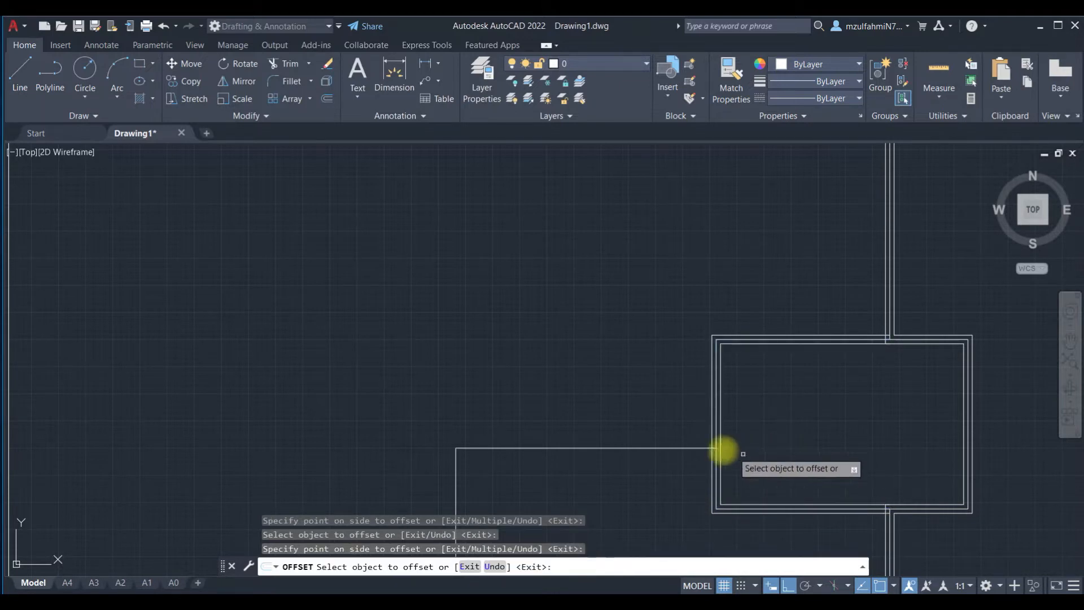
# Step: Offset the L-shaped partition polyline of the lower-right room to both sides with the same distance
pyautogui.click(681, 448)
pyautogui.click(663, 414)
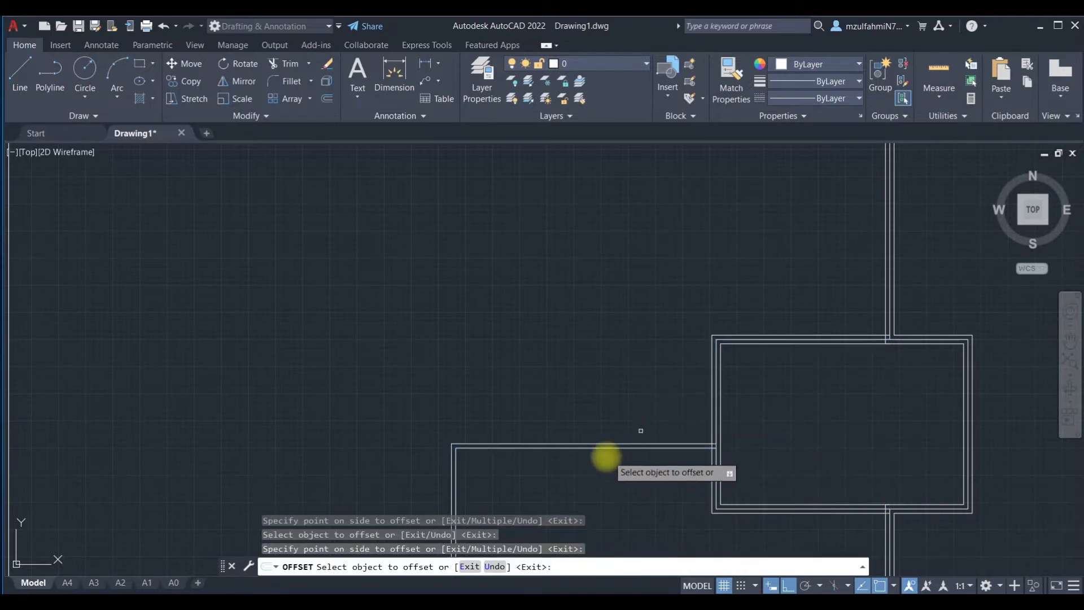
pyautogui.click(596, 449)
pyautogui.click(634, 501)
pyautogui.scroll(-3, 634, 501)
pyautogui.moveTo(634, 501); pyautogui.dragTo(576, 341, button='middle')
pyautogui.press('Escape')
# Step: Create a new layer named Framework
pyautogui.scroll(2, 486, 358)
pyautogui.scroll(-4, 487, 358)
pyautogui.scroll(2, 548, 208)
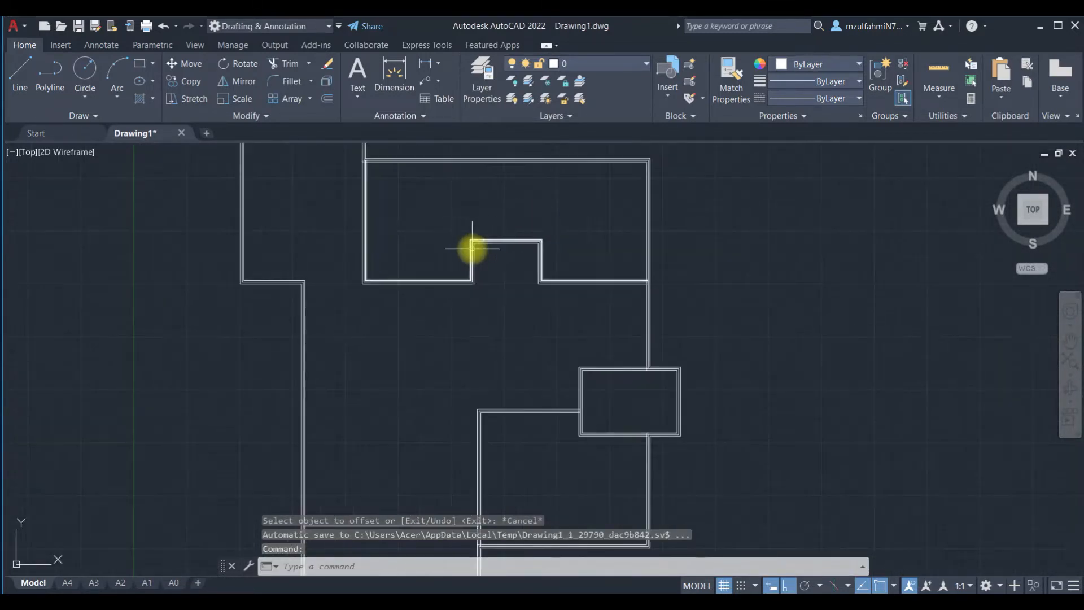
pyautogui.scroll(2, 472, 250)
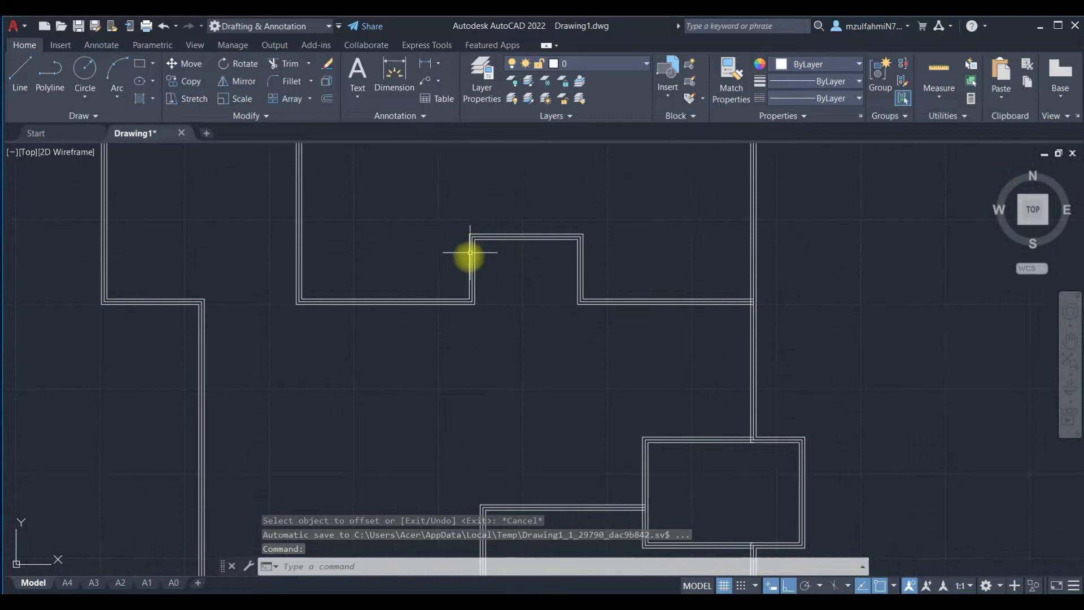
pyautogui.click(481, 82)
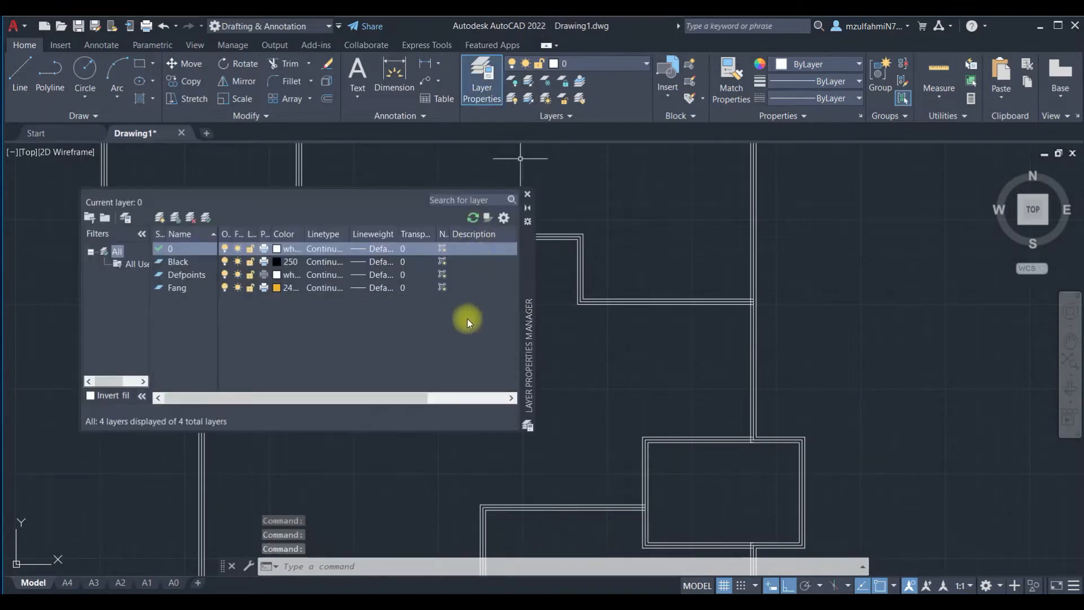
pyautogui.click(160, 218)
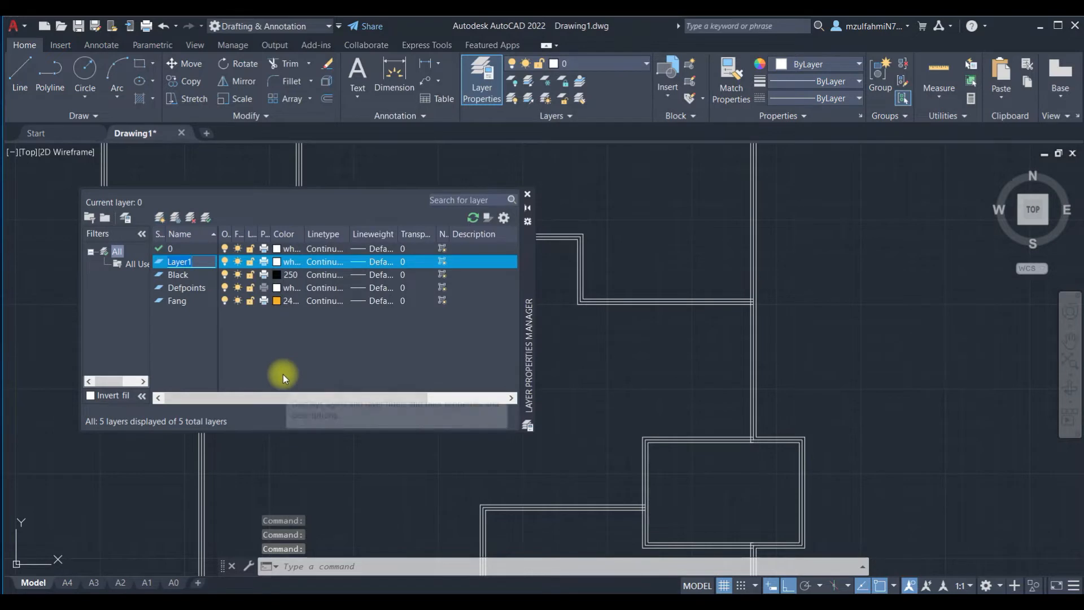
pyautogui.write('Fram')
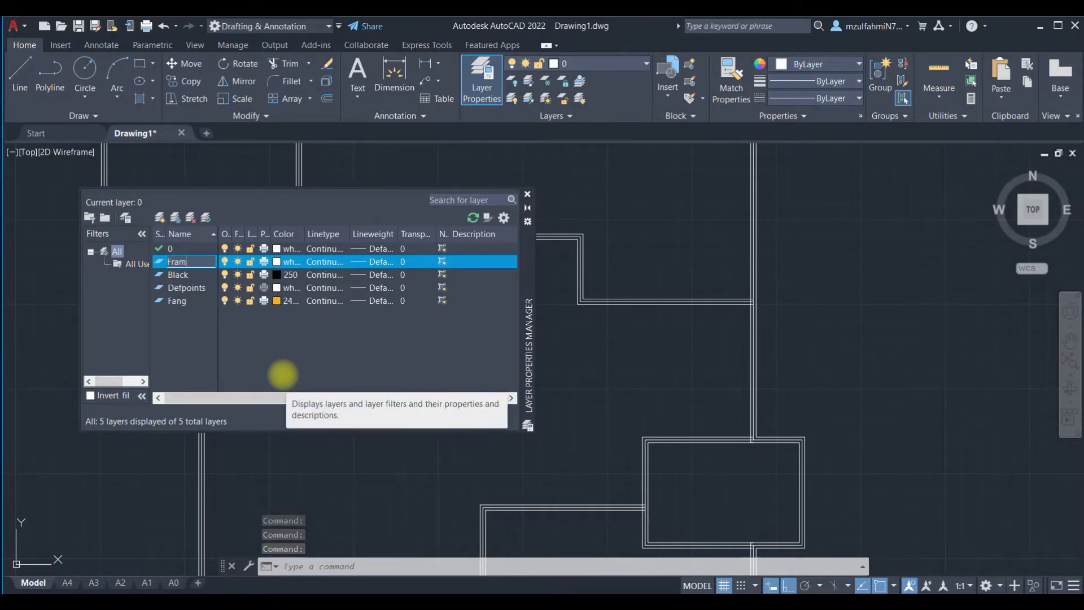
pyautogui.write('e')
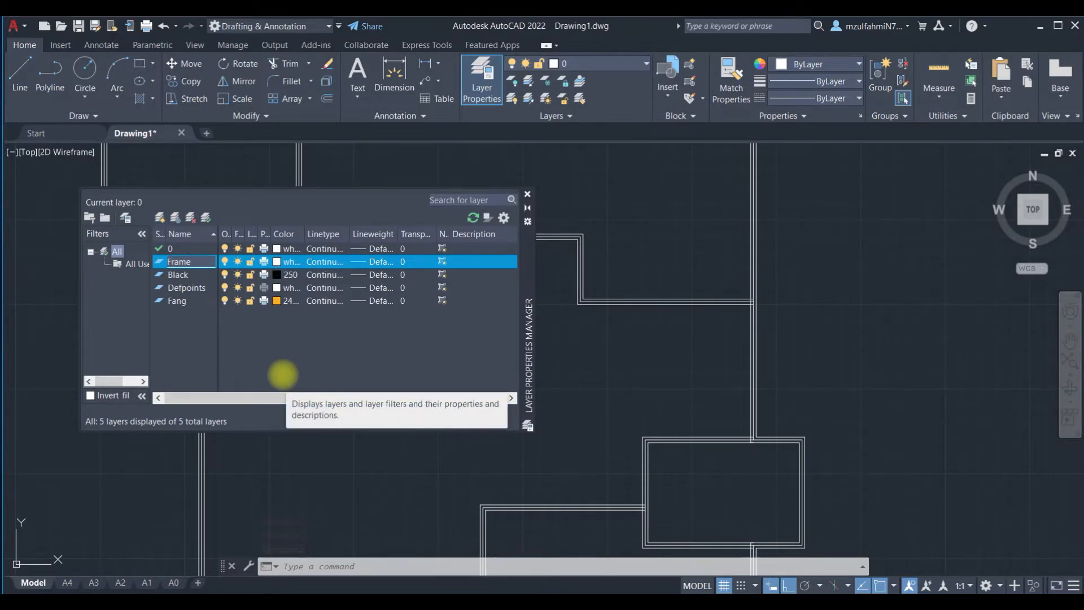
pyautogui.write('work')
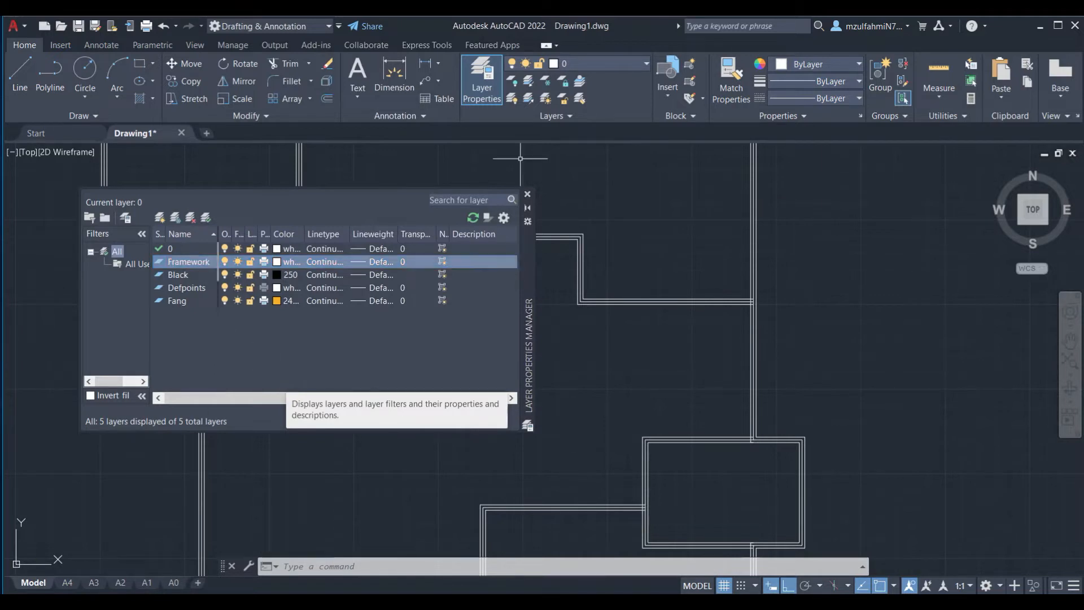
# Step: Load the PHANTOM linetype from acad.lin for the Framework layer
pyautogui.click(315, 264)
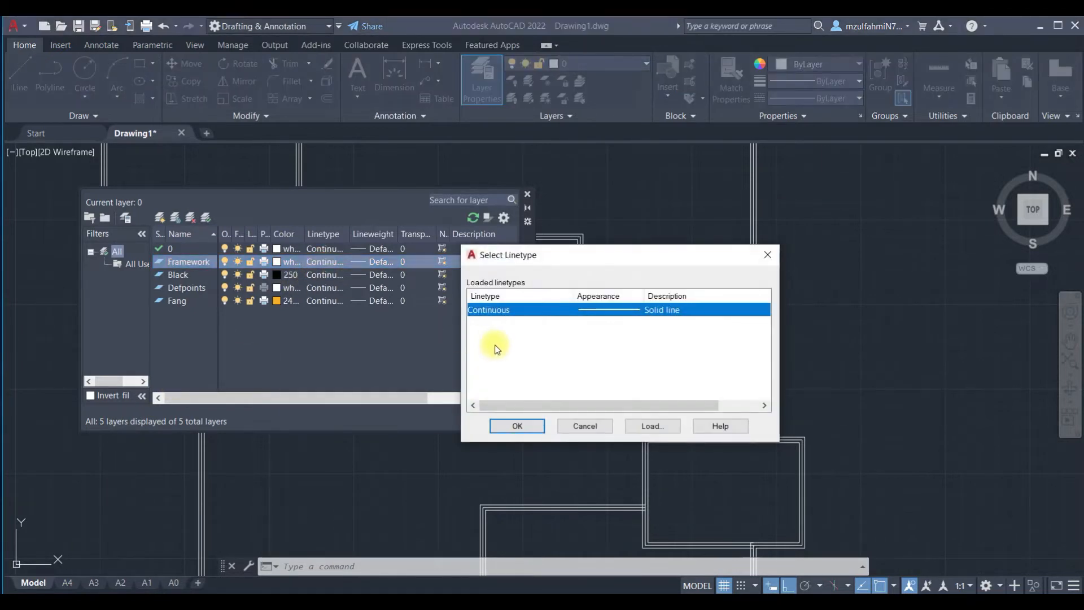
pyautogui.moveTo(556, 406); pyautogui.dragTo(476, 401)
pyautogui.click(636, 426)
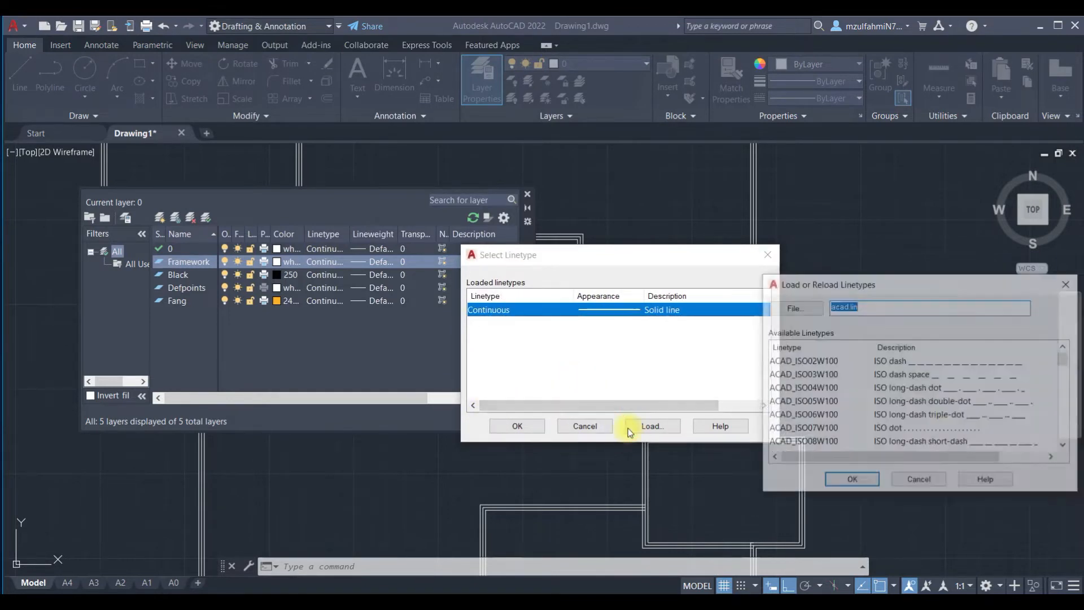
pyautogui.scroll(-5, 813, 390)
pyautogui.scroll(-8, 811, 395)
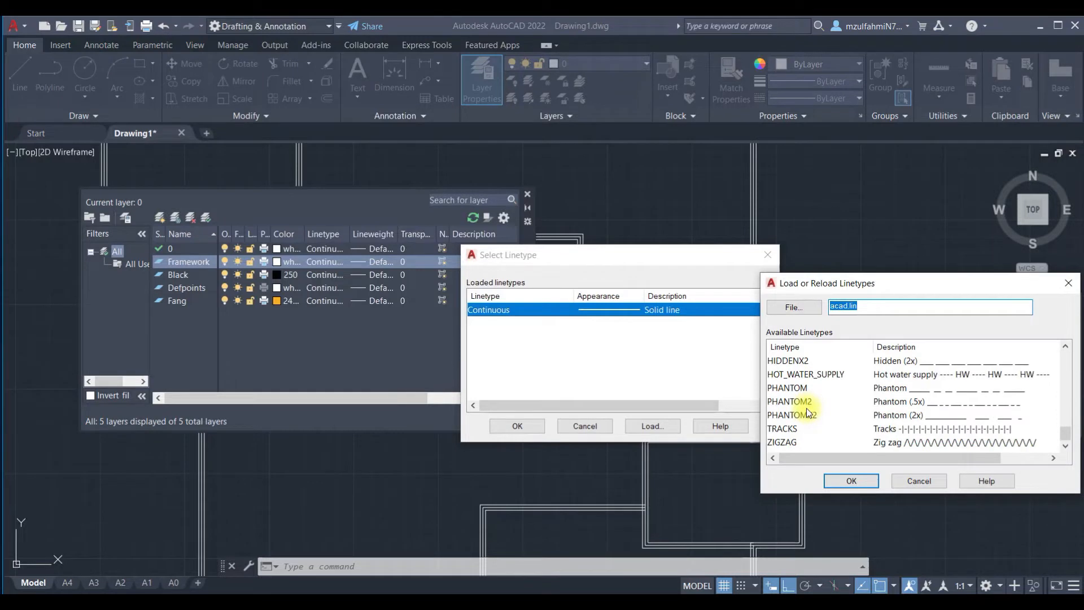
pyautogui.scroll(3, 793, 395)
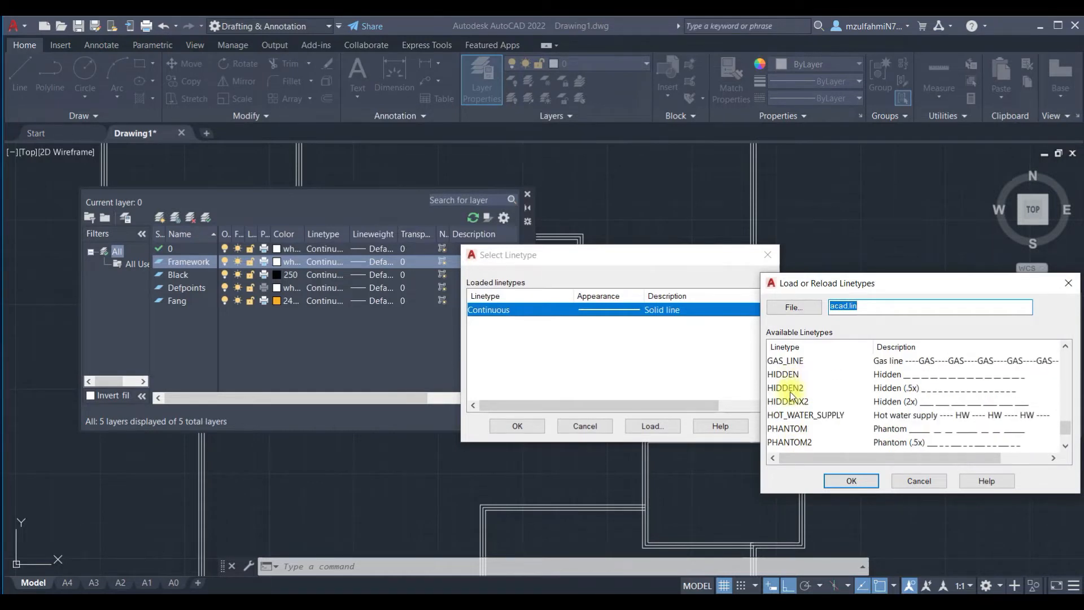
pyautogui.scroll(-3, 790, 405)
pyautogui.click(789, 388)
pyautogui.click(852, 481)
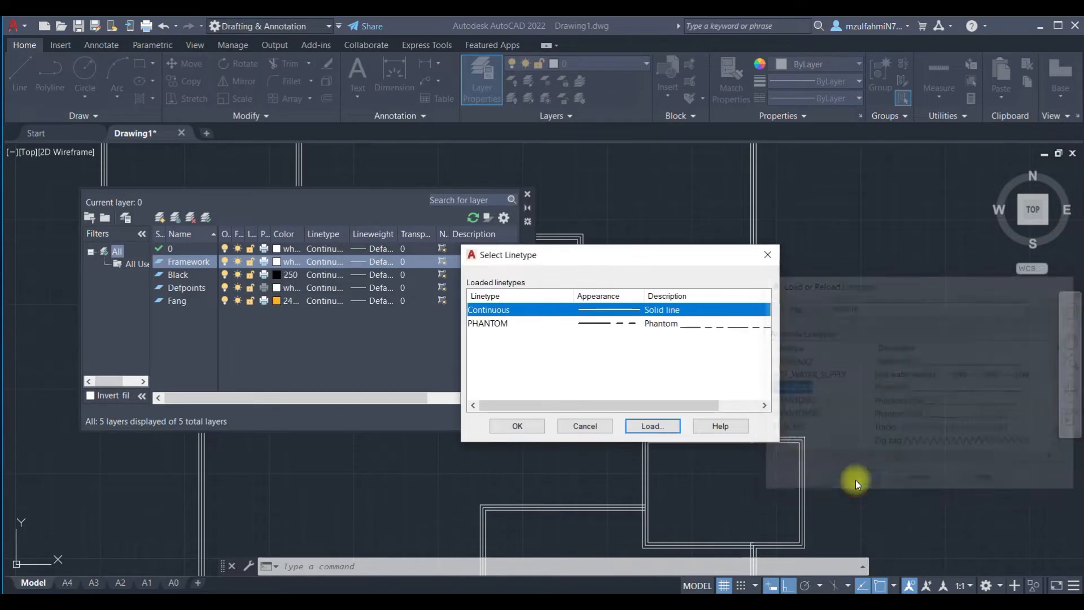
# Step: Assign the PHANTOM linetype to the Framework layer and close the layer manager
pyautogui.click(616, 321)
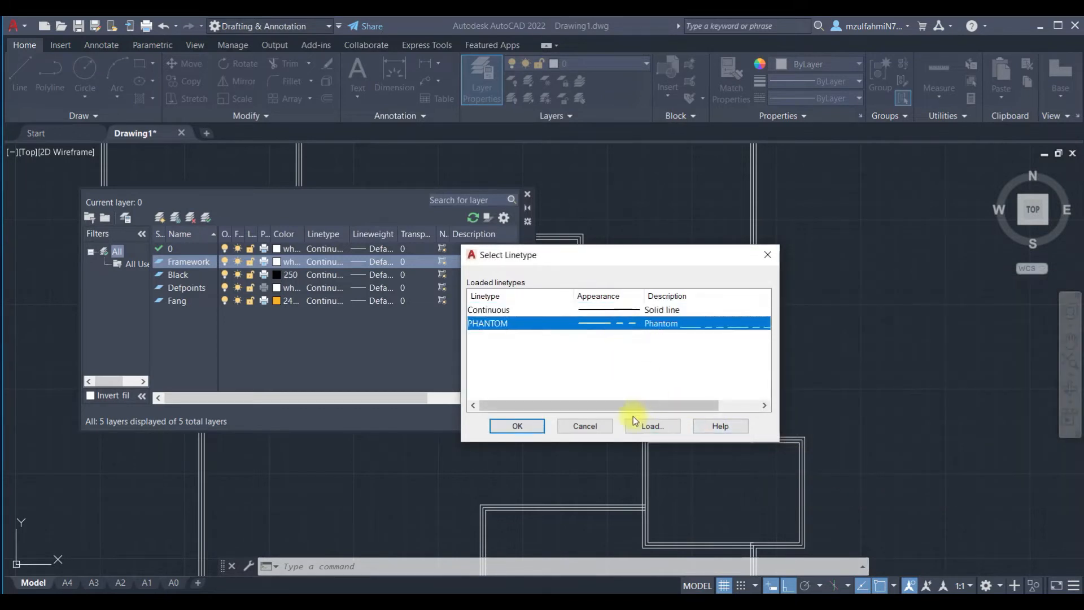
pyautogui.click(517, 426)
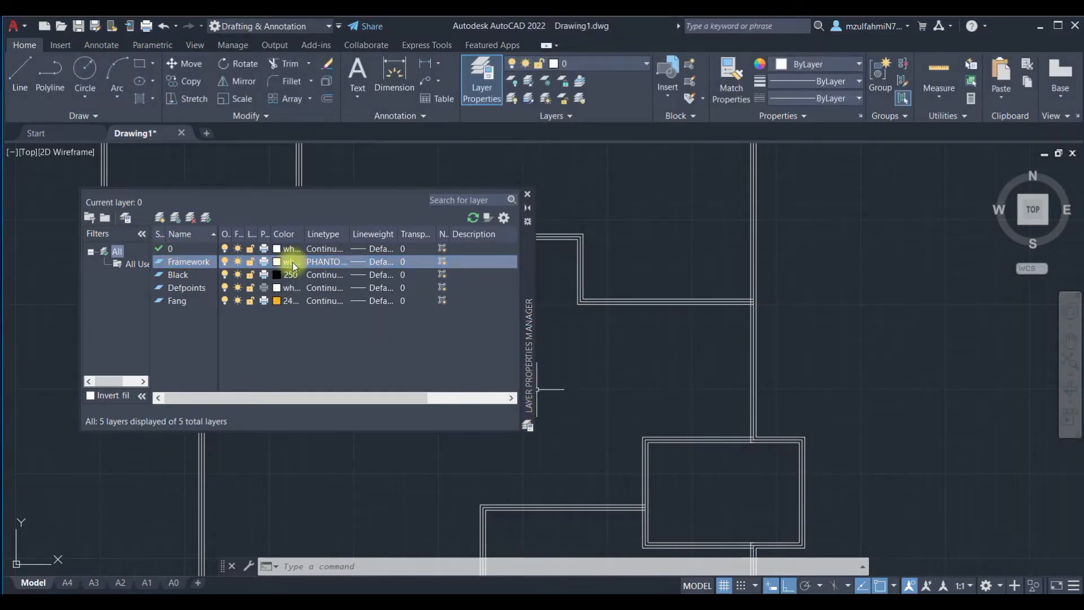
pyautogui.click(527, 194)
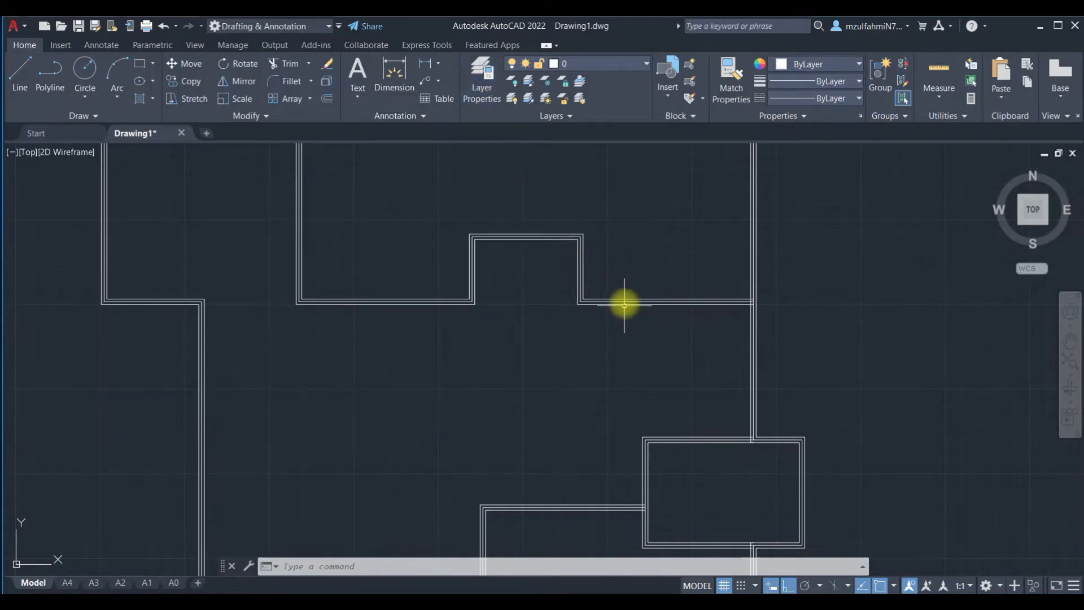
# Step: Move the centre polylines and lines of all outer walls and partitions to the Framework layer
pyautogui.click(624, 301)
pyautogui.scroll(2, 783, 315)
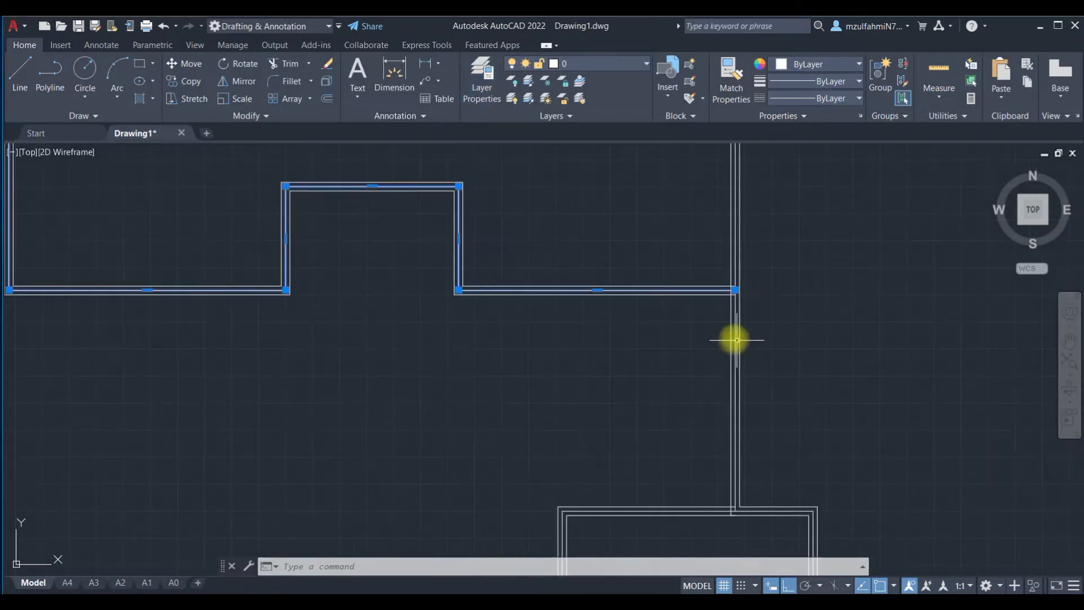
pyautogui.click(735, 339)
pyautogui.click(666, 510)
pyautogui.scroll(-5, 680, 477)
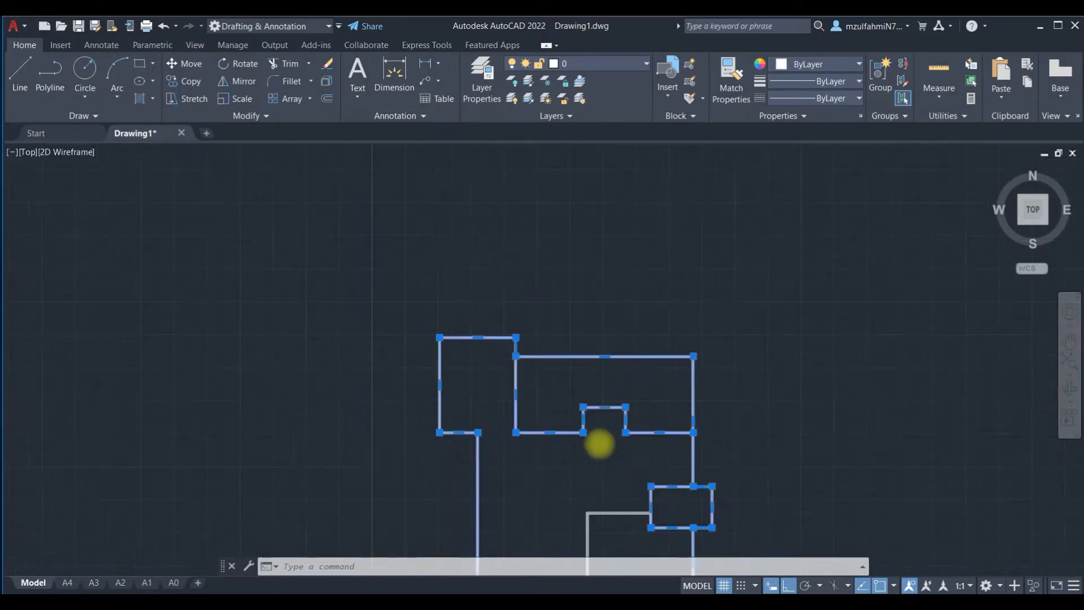
pyautogui.scroll(6, 522, 420)
pyautogui.click(525, 432)
pyautogui.scroll(-5, 517, 451)
pyautogui.moveTo(516, 470); pyautogui.dragTo(501, 404, button='middle')
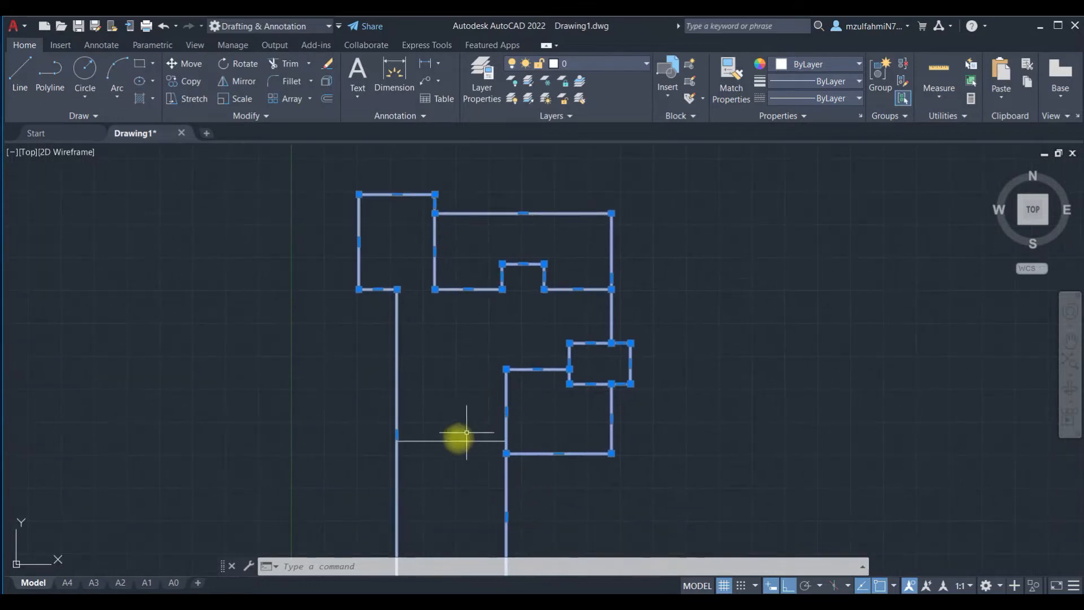
pyautogui.click(594, 59)
pyautogui.click(599, 148)
pyautogui.press('Escape')
# Step: Set the global linetype scale to 100 and check the dashed centre lines in the walls
pyautogui.scroll(5, 458, 298)
pyautogui.scroll(2, 424, 168)
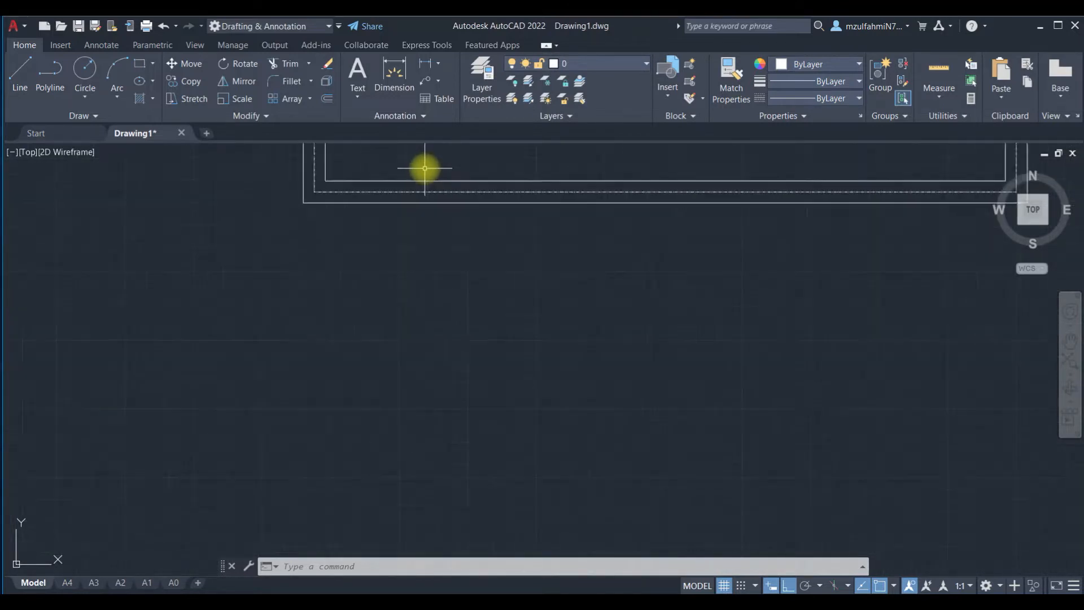
pyautogui.scroll(-7, 435, 192)
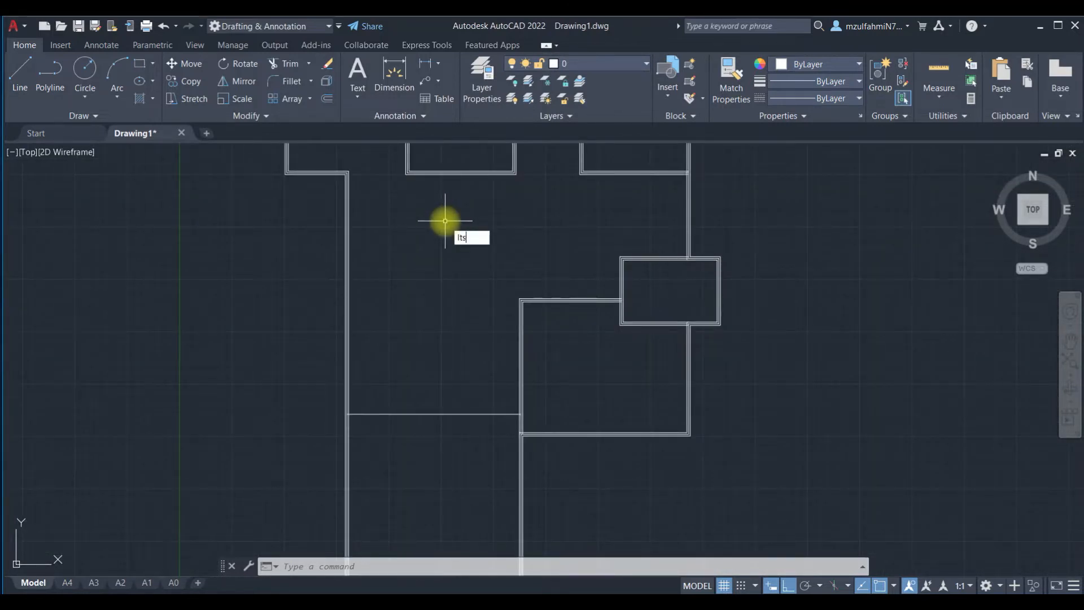
pyautogui.press('Return')
pyautogui.write('100')
pyautogui.press('Return')
pyautogui.scroll(4, 382, 178)
pyautogui.moveTo(322, 186); pyautogui.dragTo(287, 358, button='middle')
pyautogui.scroll(-6, 314, 312)
pyautogui.scroll(6, 355, 275)
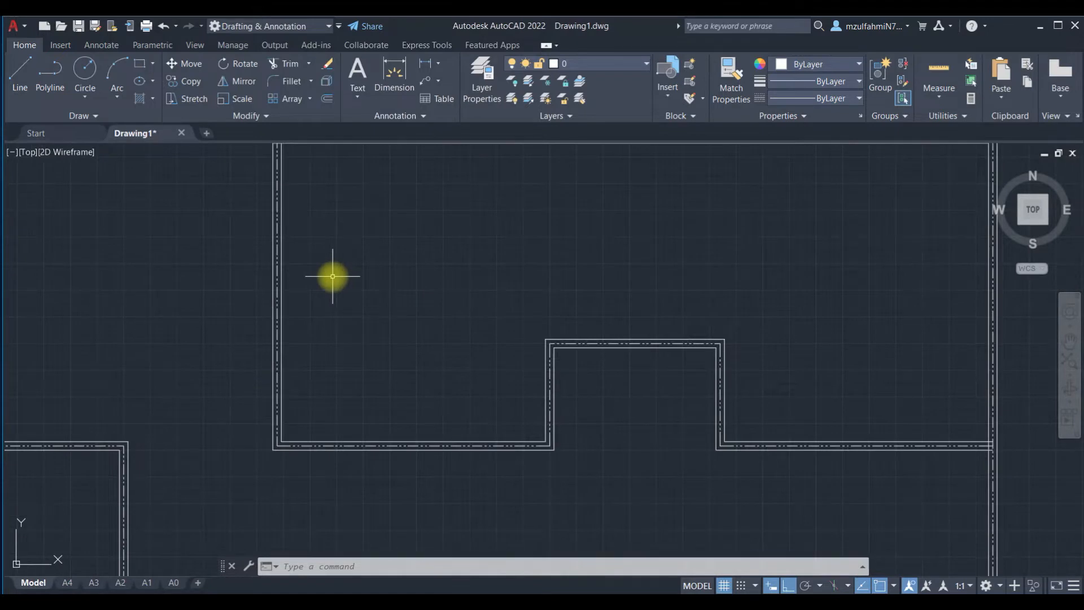
pyautogui.scroll(-6, 395, 283)
pyautogui.scroll(6, 401, 287)
pyautogui.scroll(-4, 403, 286)
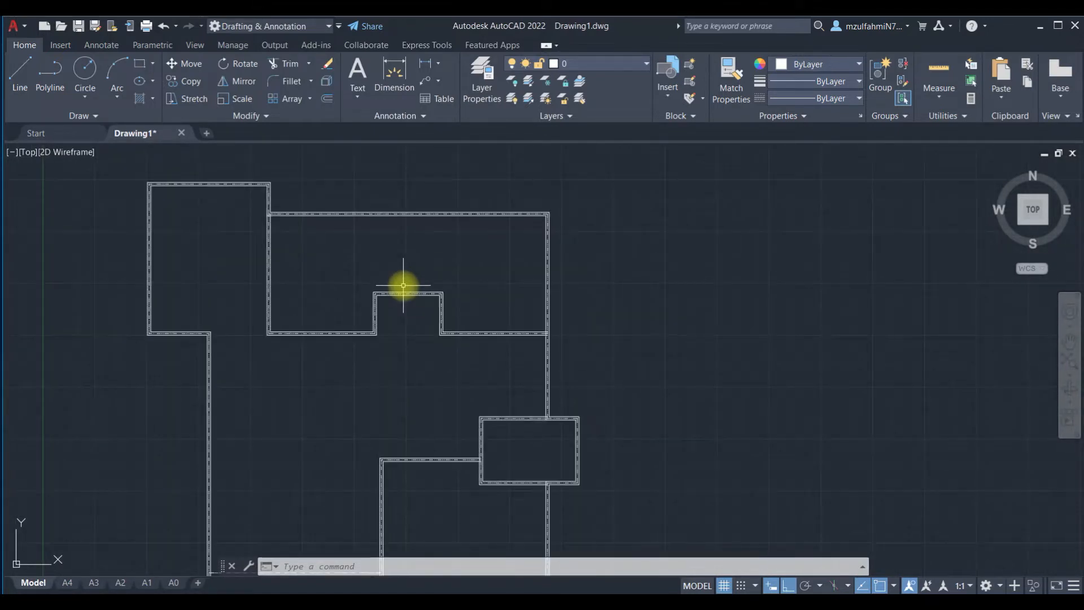
# Step: Draw a vertical line from the notch's upper-left centre-line corner up to the upper wall's centre line
pyautogui.write('l')
pyautogui.press('Return')
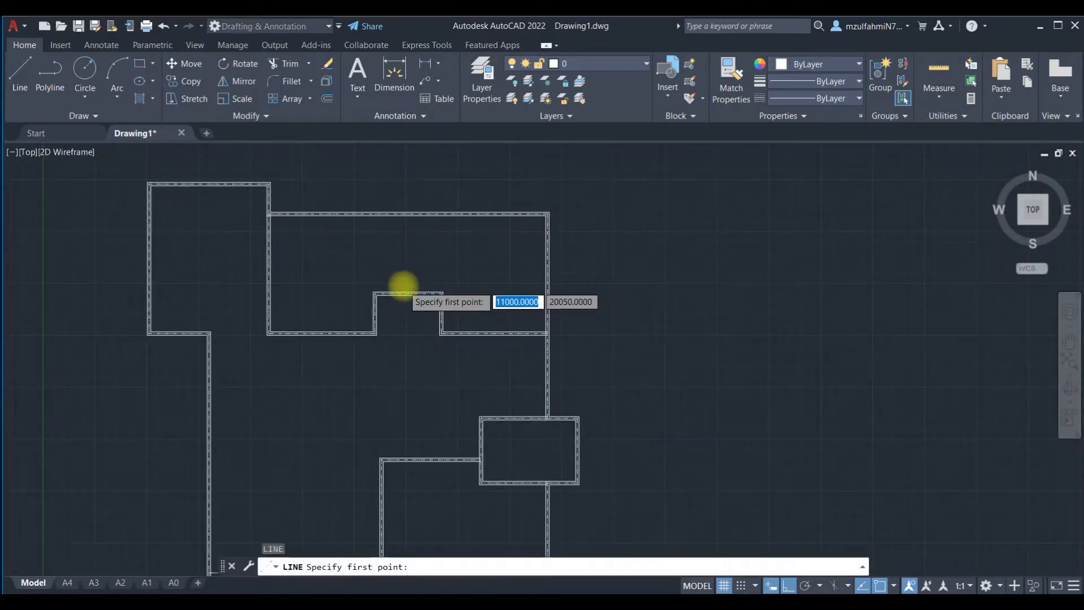
pyautogui.scroll(5, 403, 285)
pyautogui.click(375, 293)
pyautogui.scroll(-5, 331, 257)
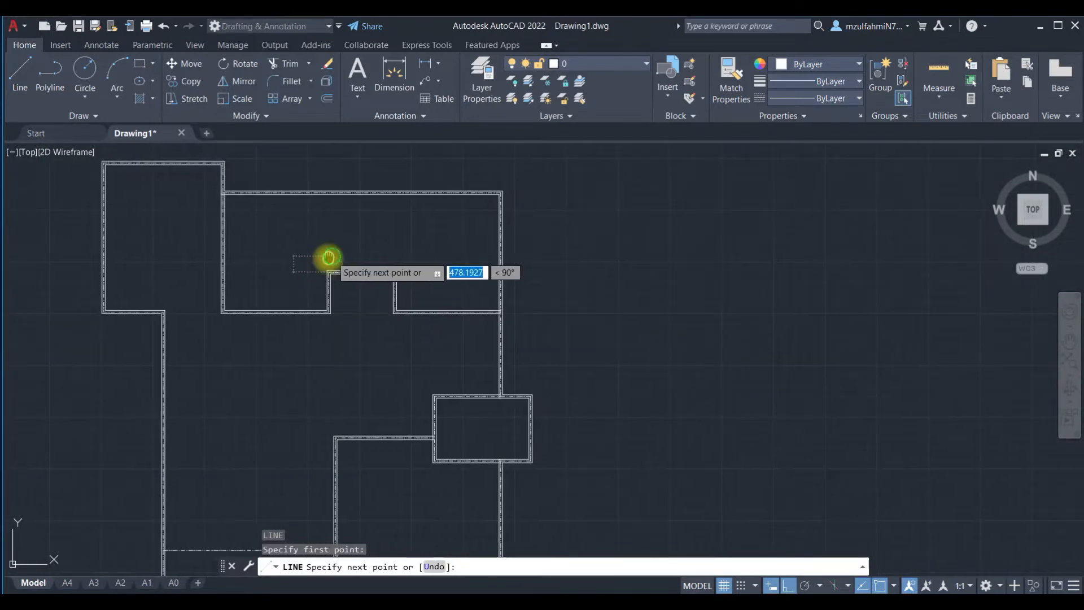
pyautogui.moveTo(328, 257); pyautogui.dragTo(322, 266, button='middle')
pyautogui.scroll(4, 325, 234)
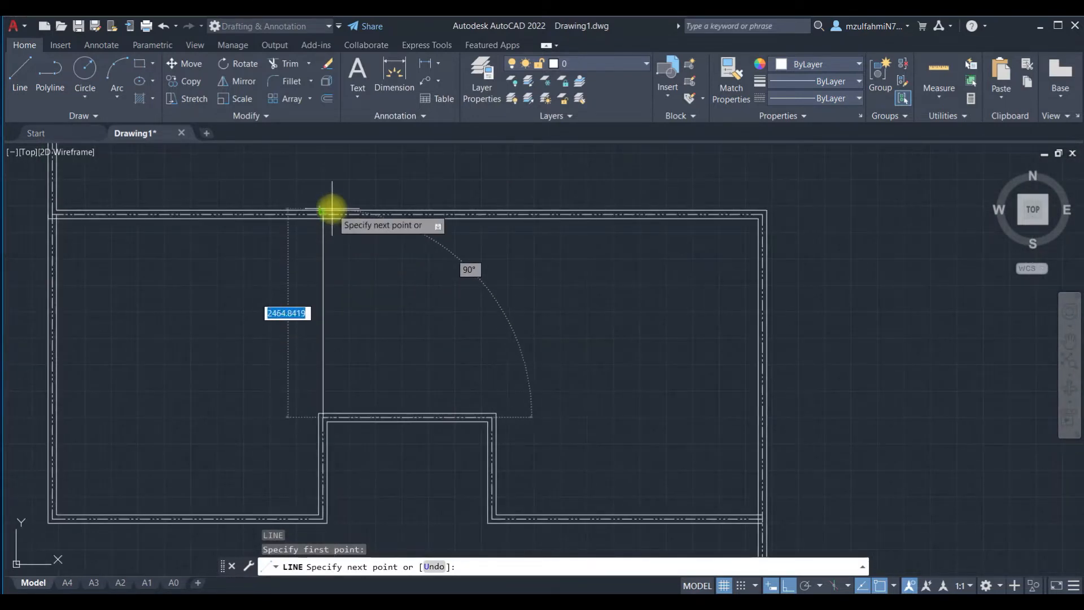
pyautogui.click(323, 214)
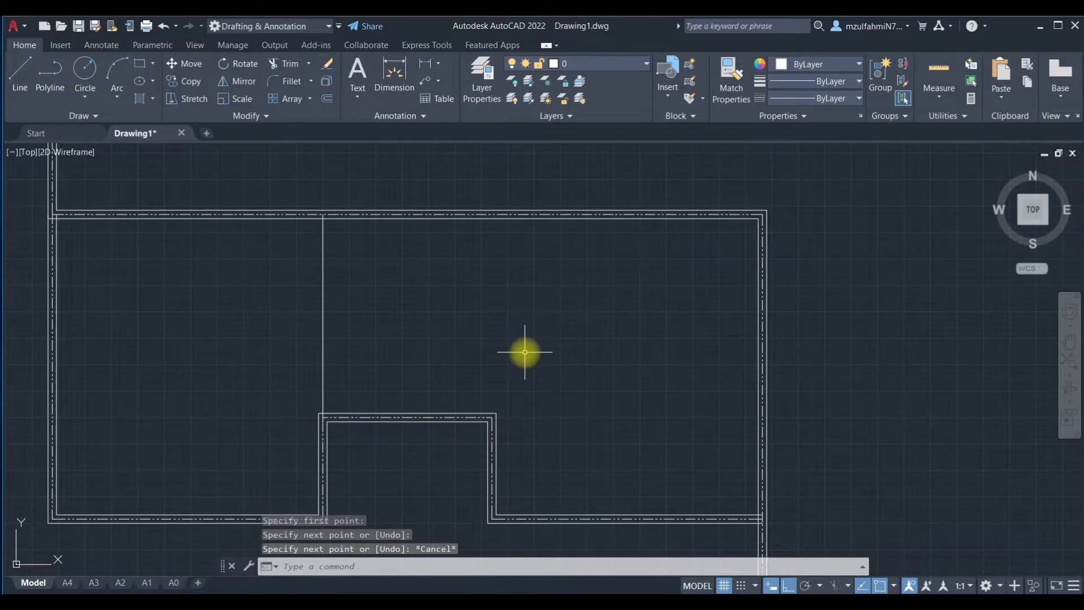
# Step: Draw a second vertical line from the notch's upper-right centre-line corner up to the upper wall's centre line
pyautogui.press('Return')
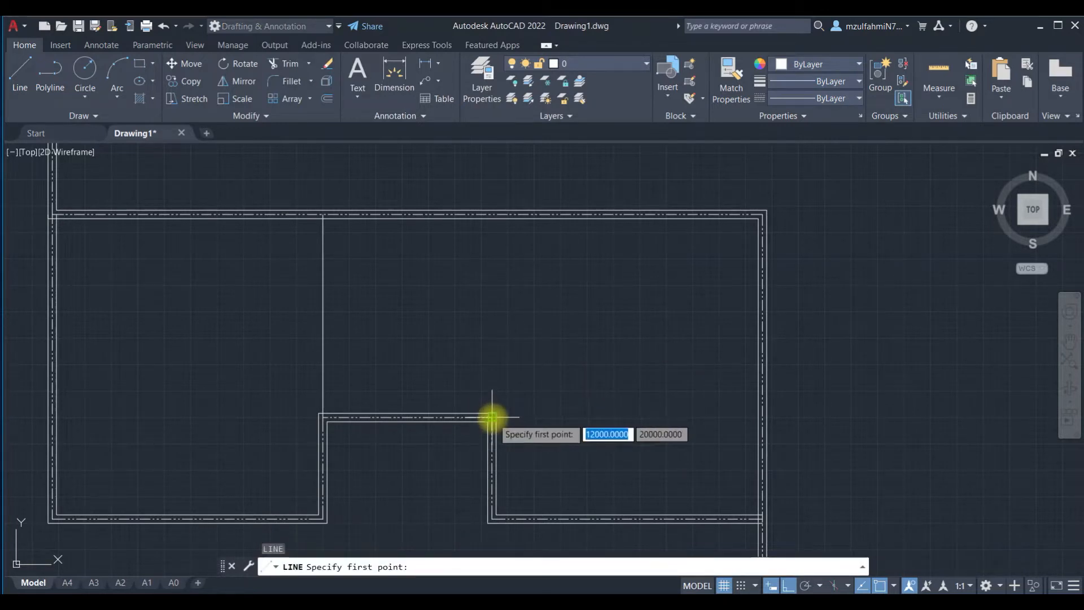
pyautogui.click(491, 417)
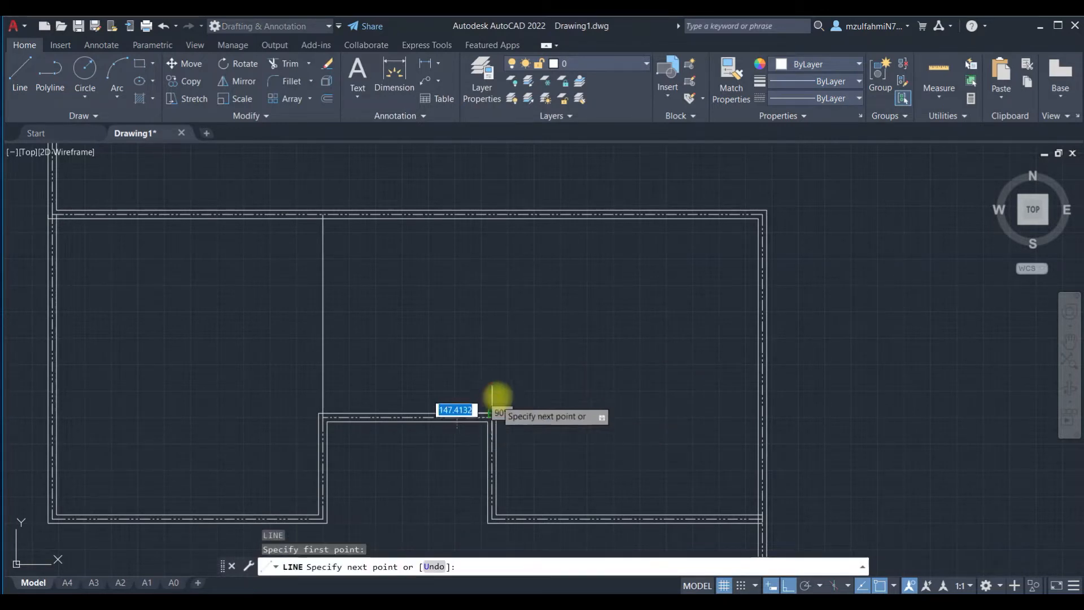
pyautogui.click(497, 215)
pyautogui.press('Escape')
pyautogui.click(551, 295)
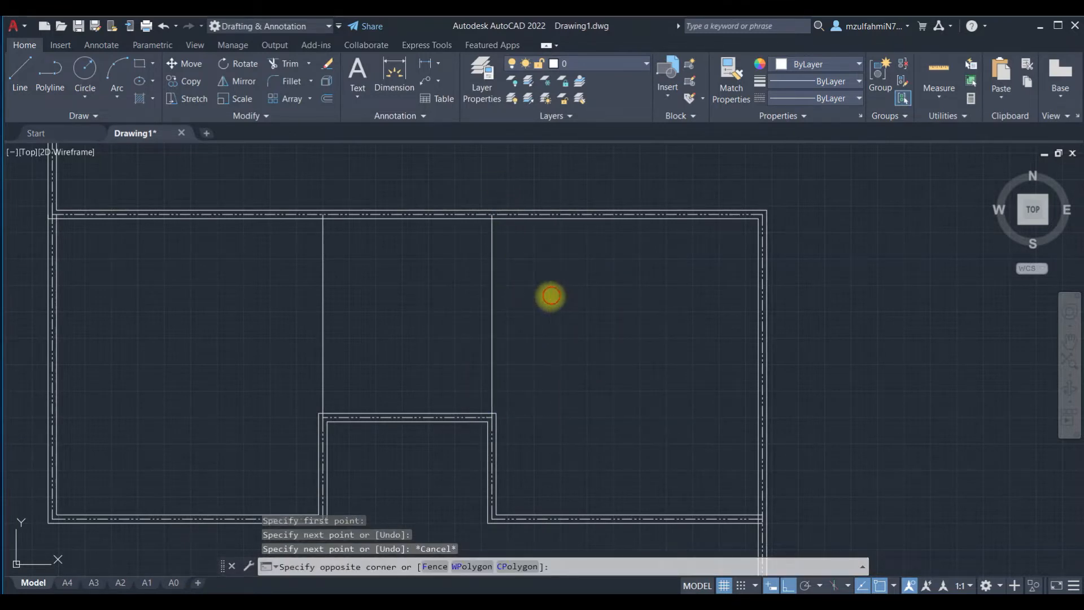
pyautogui.click(167, 335)
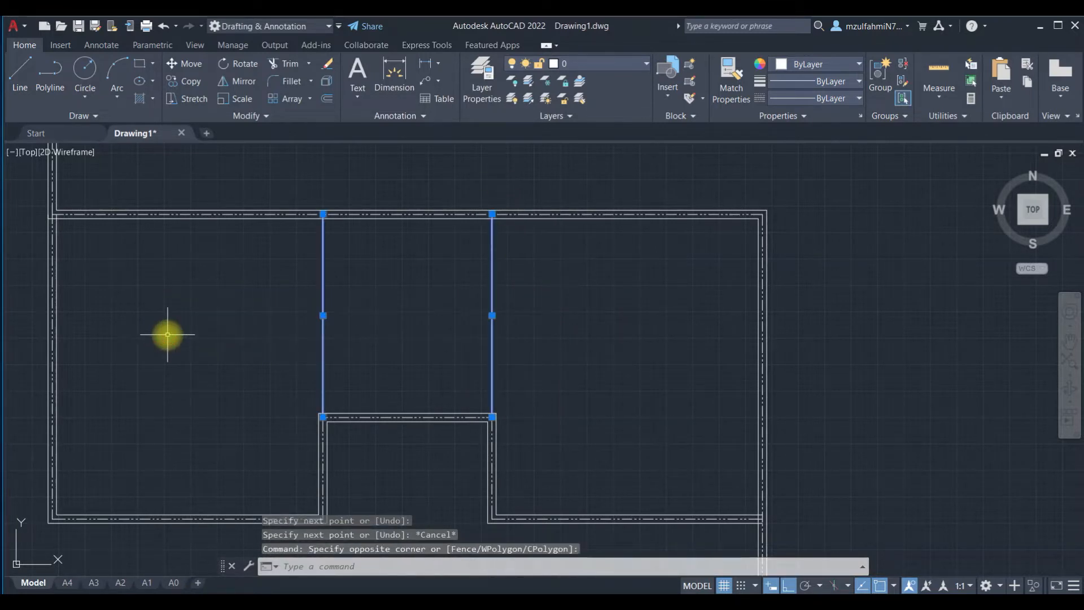
pyautogui.press('Escape')
# Step: Offset the two vertical partition lines above the notch by 50 to both sides
pyautogui.write('o')
pyautogui.press('Return')
pyautogui.write('50')
pyautogui.press('Return')
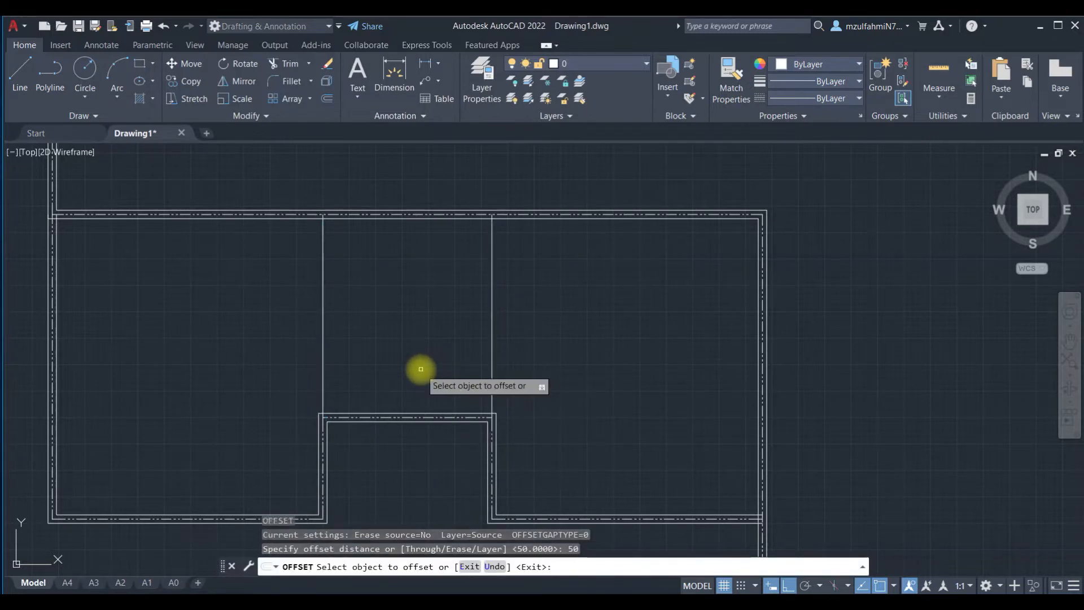
pyautogui.click(323, 326)
pyautogui.click(310, 319)
pyautogui.click(325, 319)
pyautogui.click(347, 306)
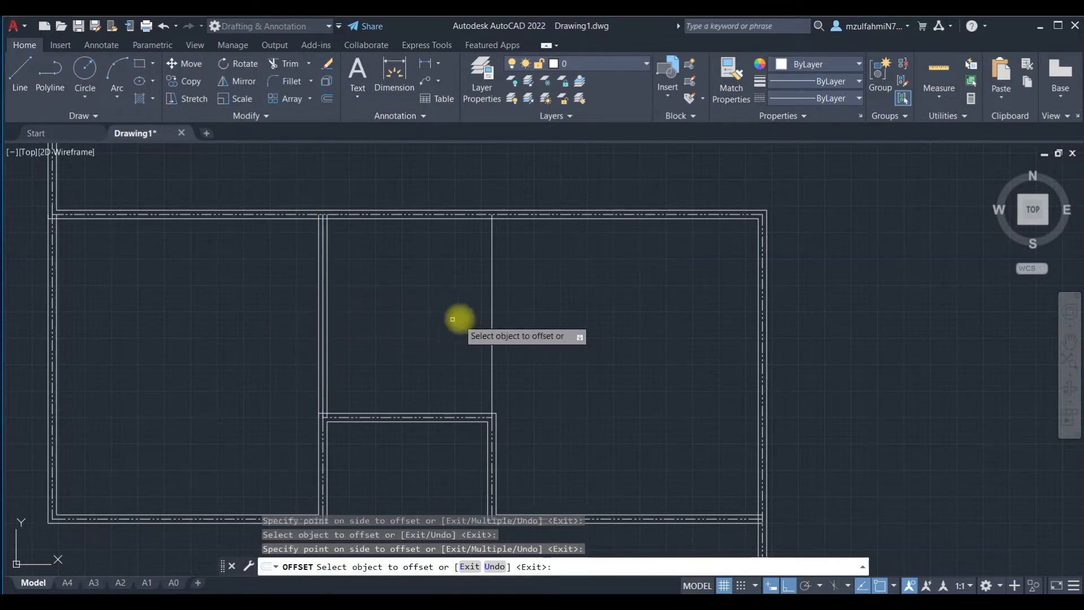
pyautogui.click(491, 313)
pyautogui.click(519, 307)
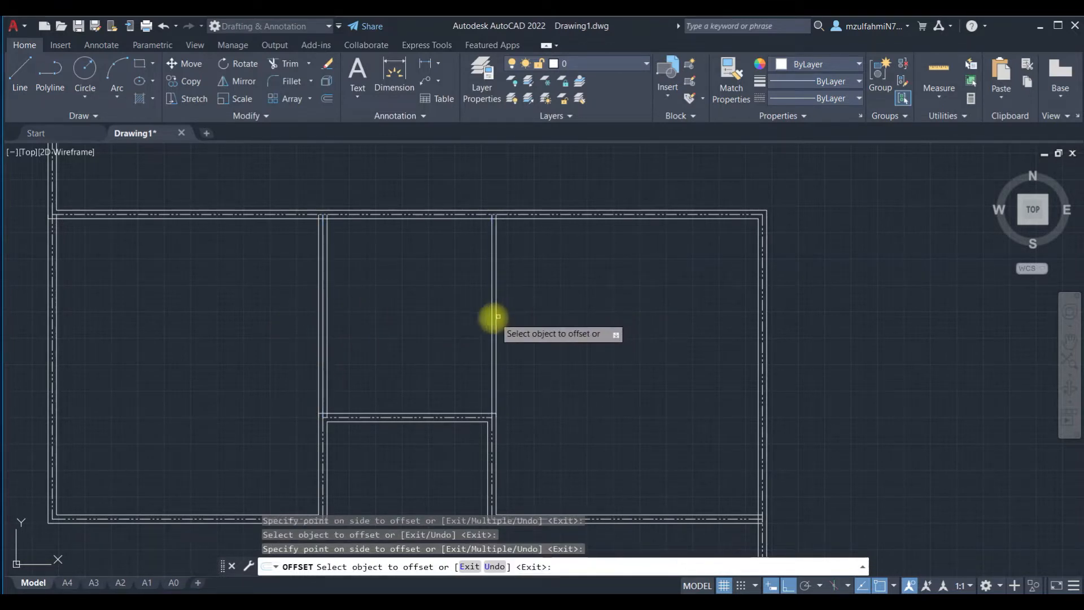
pyautogui.press('Escape')
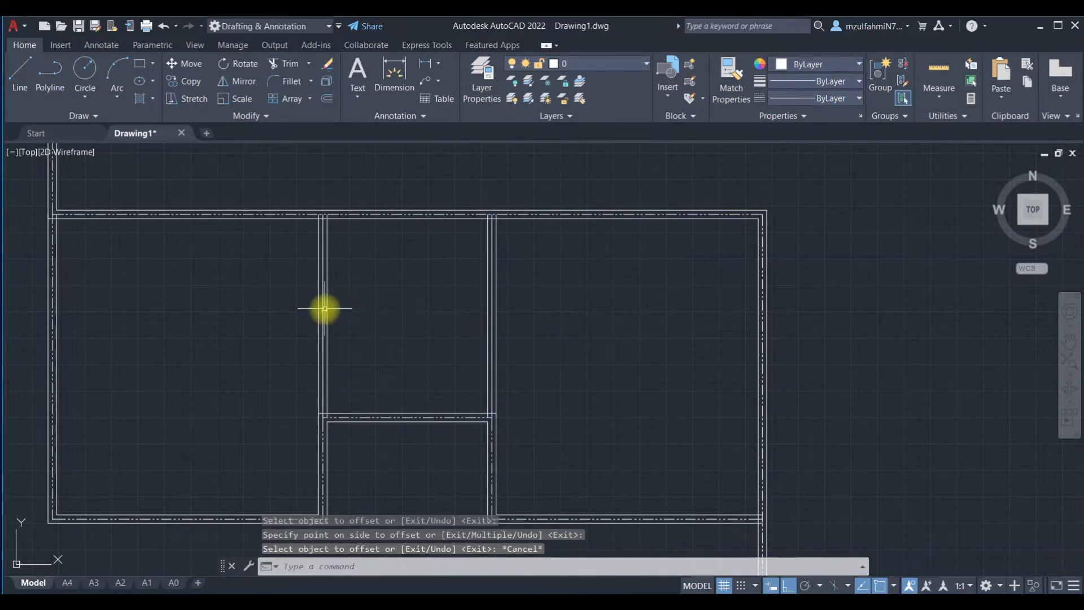
# Step: Move the middle lines of the two vertical partitions above the notch to the Framework layer
pyautogui.click(323, 309)
pyautogui.click(492, 324)
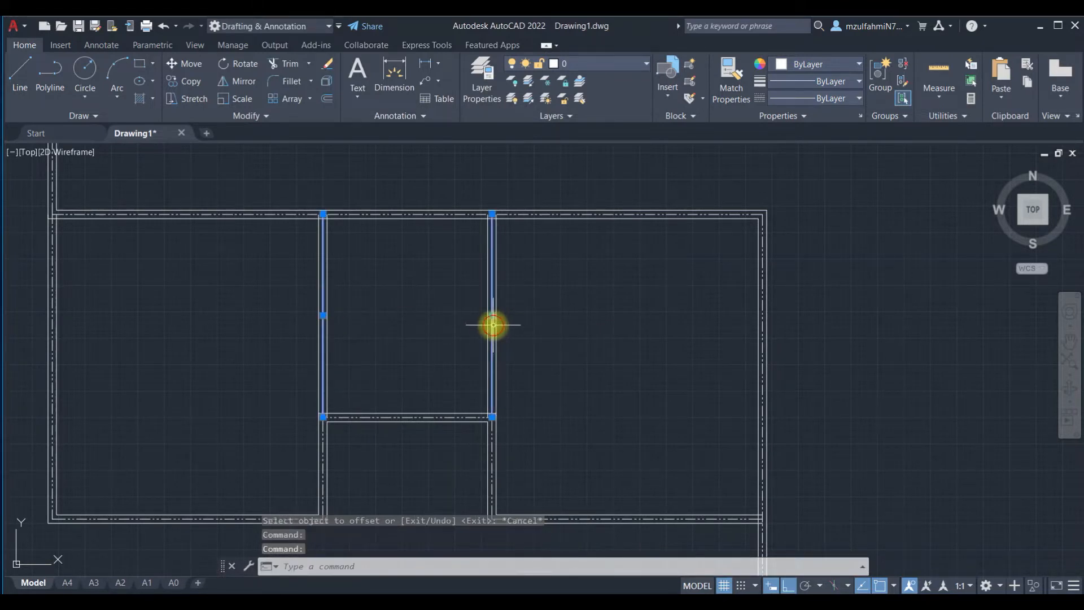
pyautogui.click(609, 65)
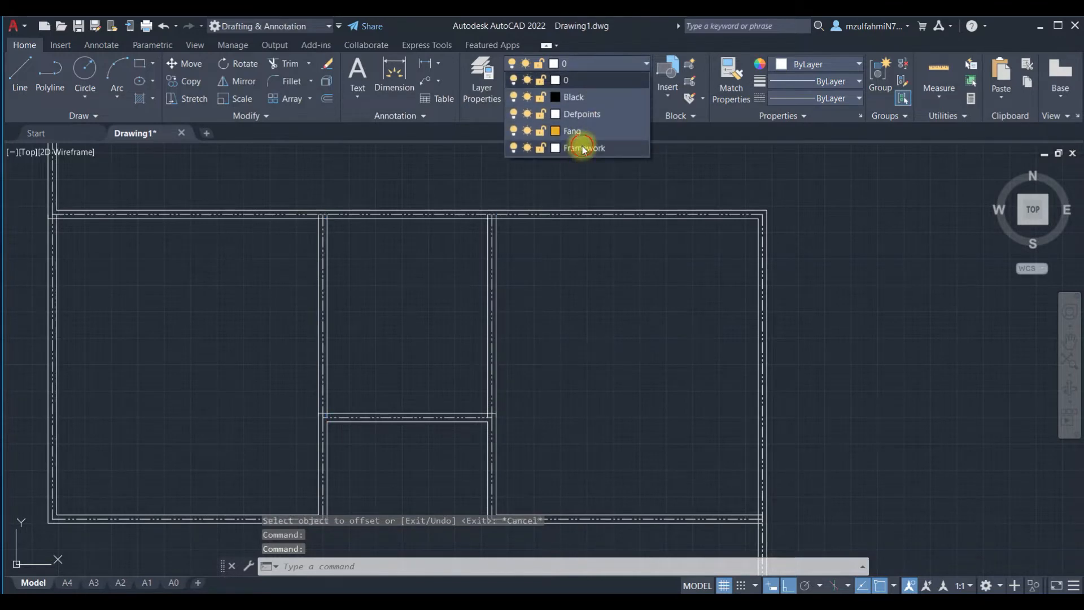
pyautogui.click(578, 145)
pyautogui.press('Escape')
# Step: Offset the single horizontal centre line between the two long vertical walls by 50 upward and downward
pyautogui.scroll(-3, 528, 350)
pyautogui.moveTo(516, 380); pyautogui.dragTo(472, 213, button='middle')
pyautogui.scroll(-2, 446, 260)
pyautogui.scroll(2, 405, 378)
pyautogui.scroll(2, 405, 378)
pyautogui.moveTo(392, 382); pyautogui.dragTo(397, 275, button='middle')
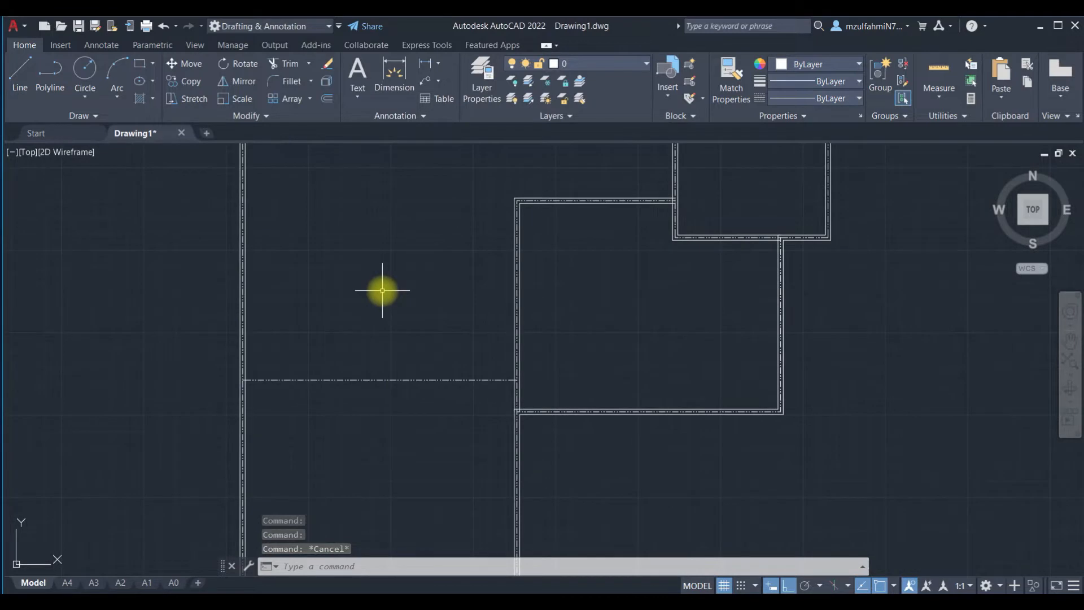
pyautogui.write('o')
pyautogui.press('Return')
pyautogui.write('50')
pyautogui.press('Return')
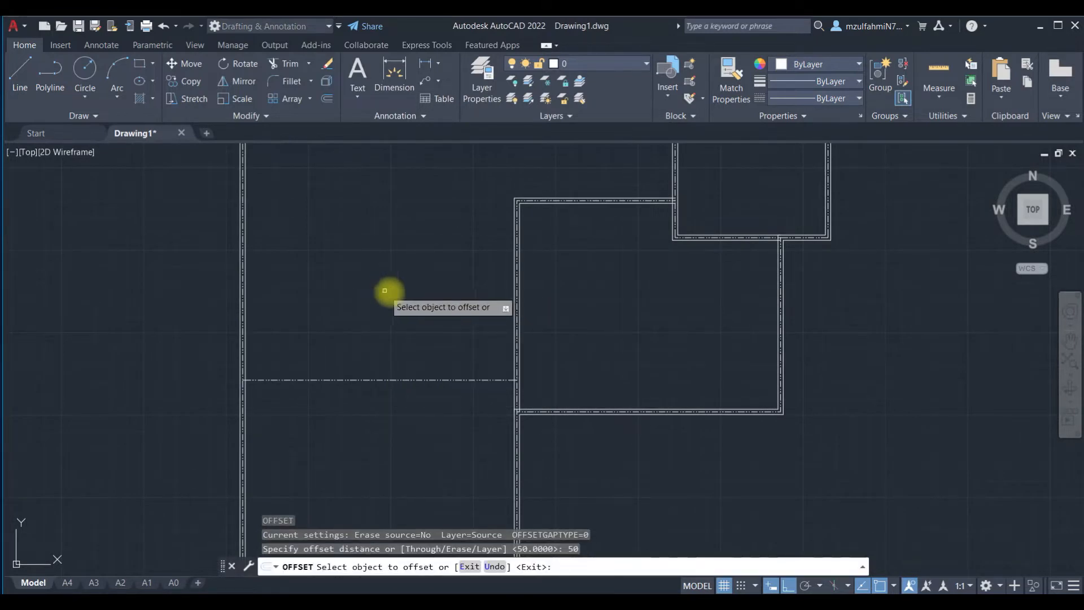
pyautogui.click(341, 379)
pyautogui.click(346, 362)
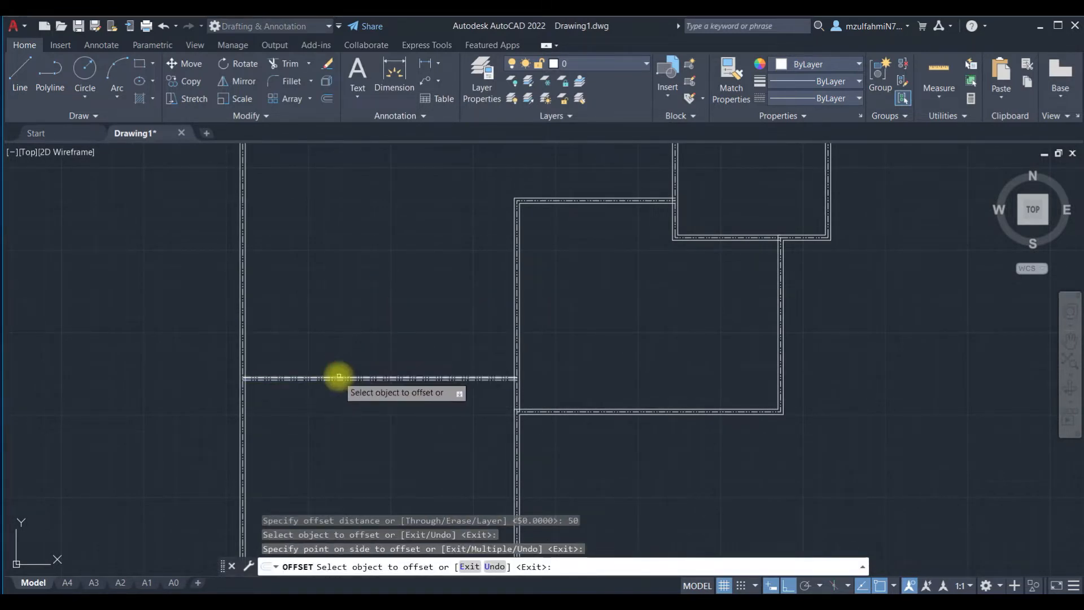
pyautogui.click(336, 379)
pyautogui.click(326, 413)
pyautogui.press('Escape')
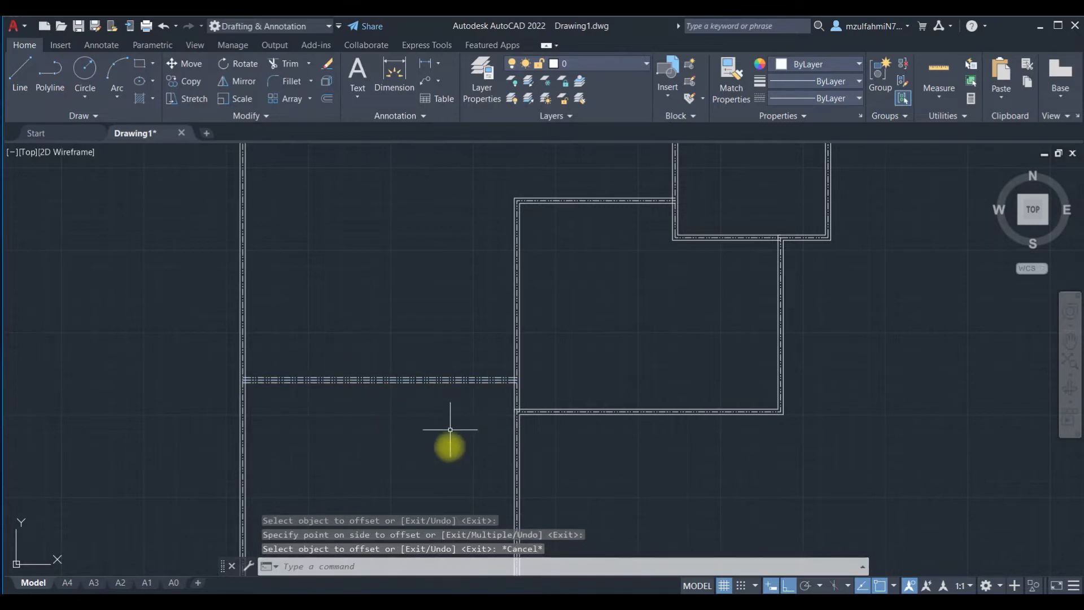
pyautogui.scroll(5, 438, 443)
pyautogui.scroll(-6, 442, 276)
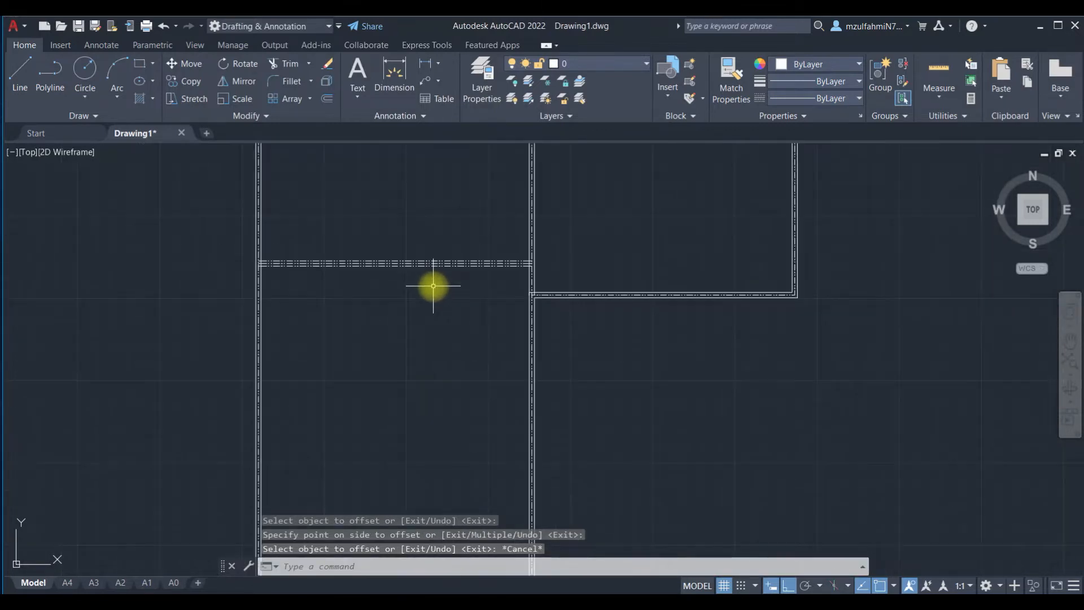
pyautogui.scroll(-2, 495, 189)
pyautogui.moveTo(493, 194); pyautogui.dragTo(417, 307, button='middle')
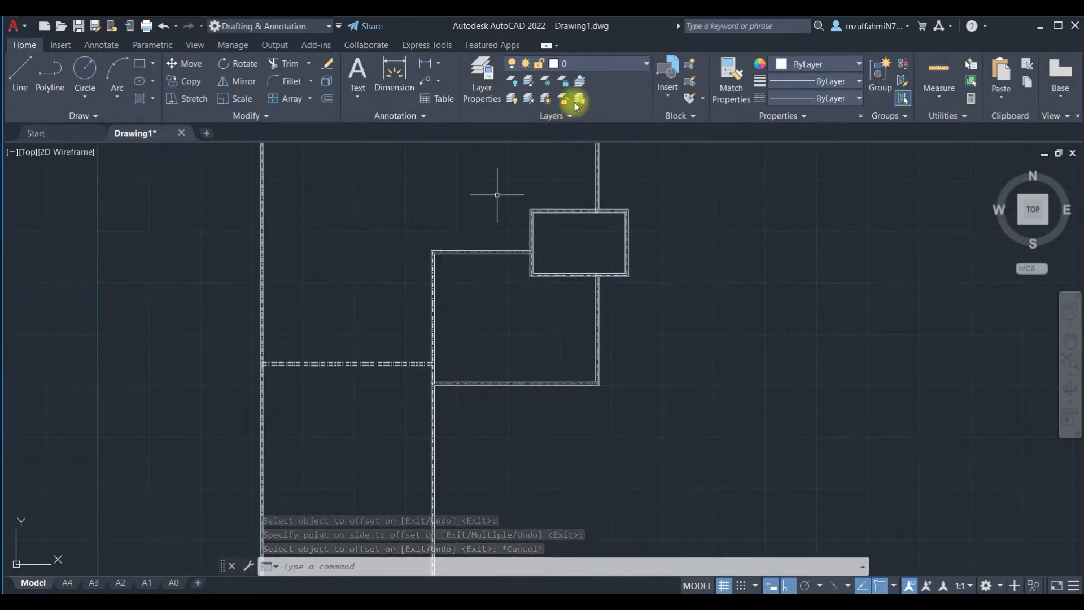
# Step: Create a new layer named Wall and set its colour to cyan
pyautogui.click(482, 85)
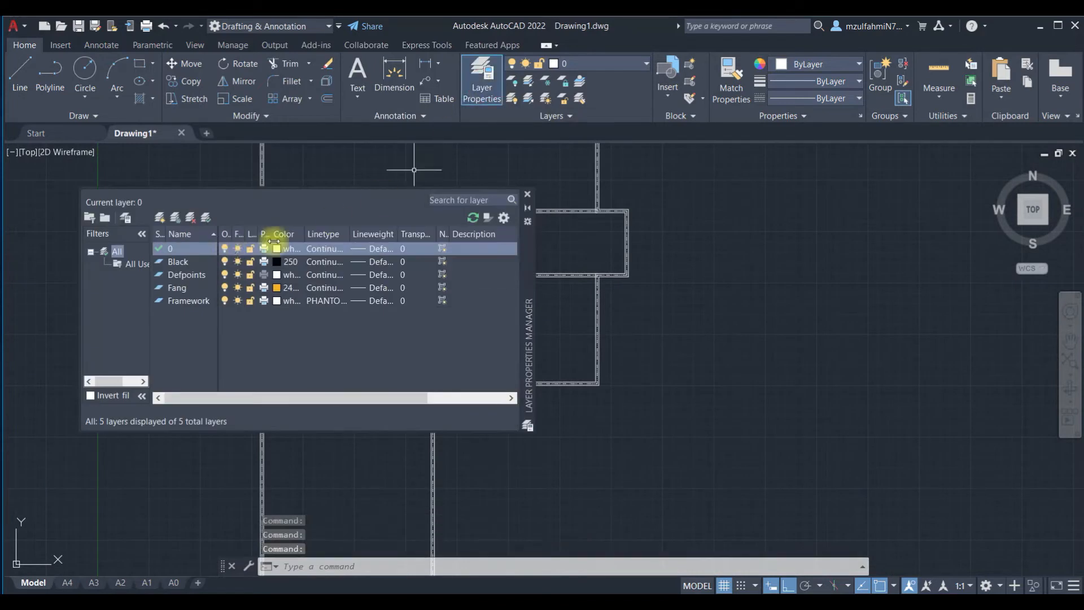
pyautogui.click(160, 217)
pyautogui.write('Wall')
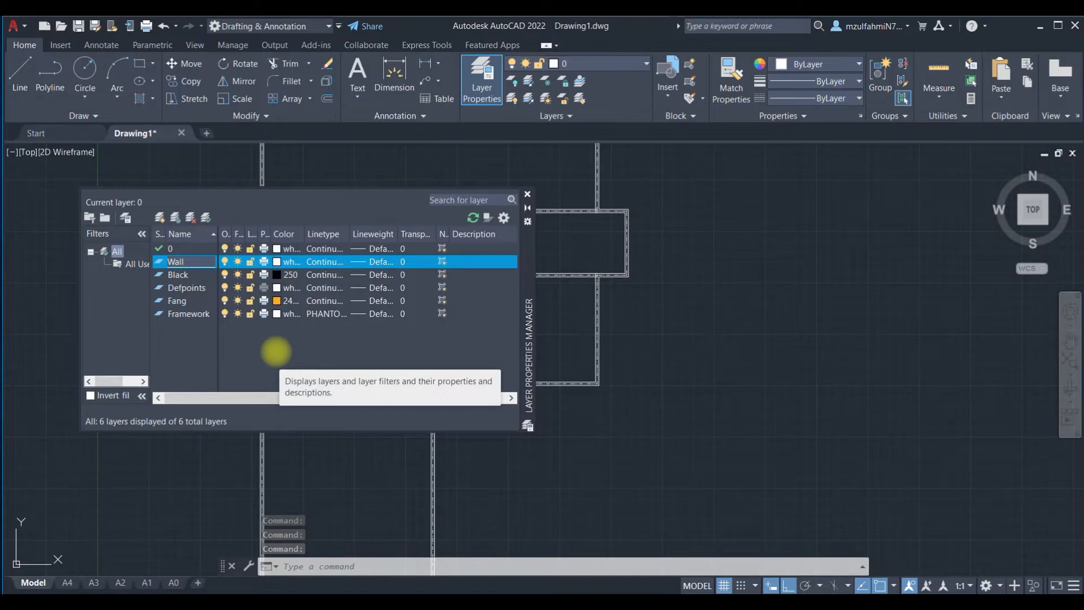
pyautogui.click(278, 262)
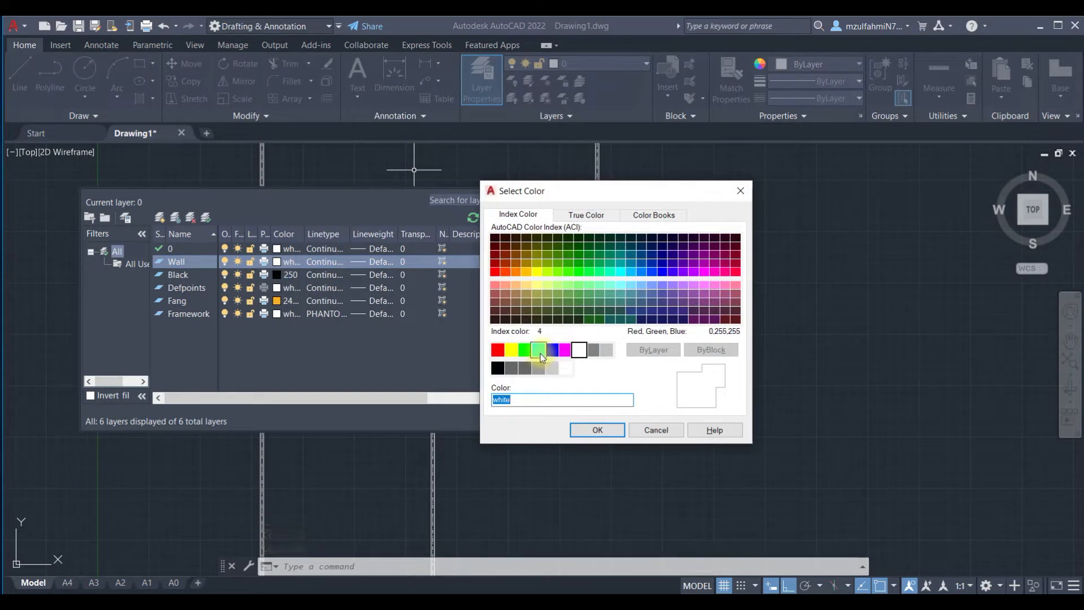
pyautogui.click(596, 430)
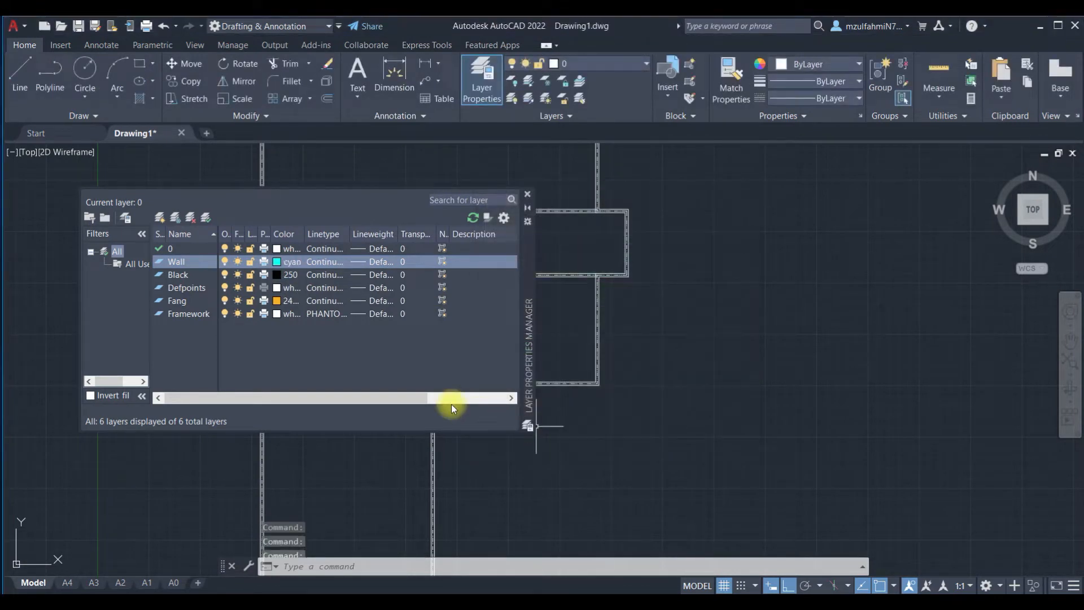
pyautogui.click(527, 195)
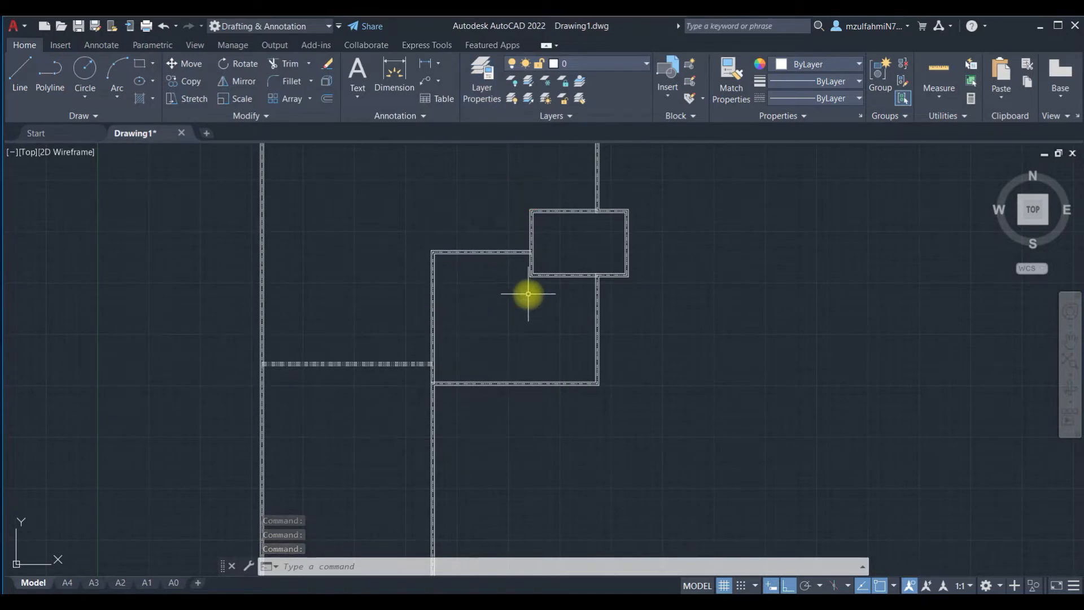
pyautogui.scroll(-2, 332, 242)
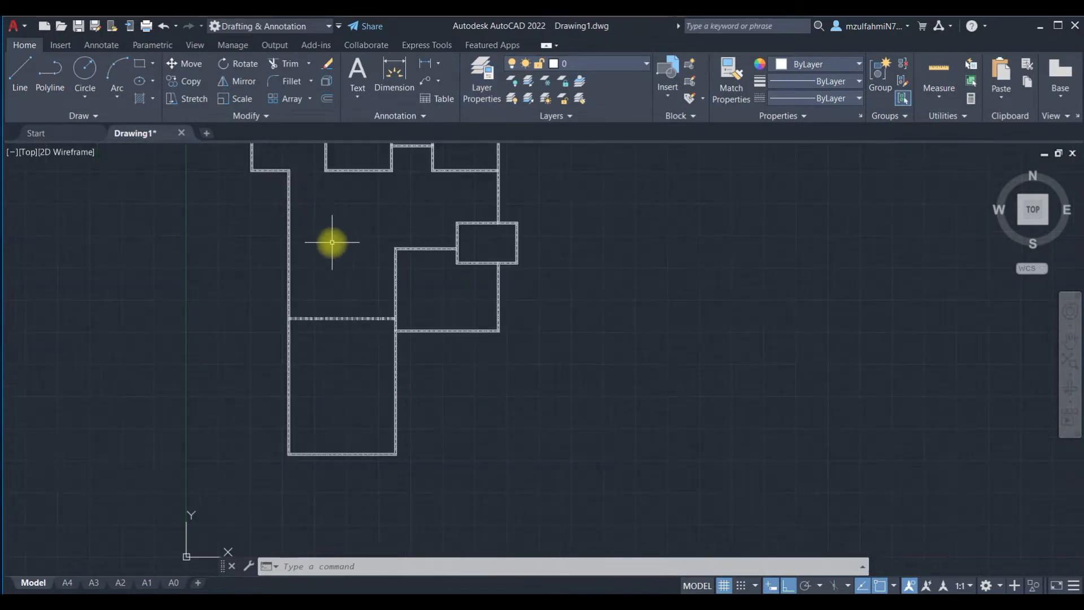
pyautogui.scroll(2, 332, 268)
pyautogui.click(609, 62)
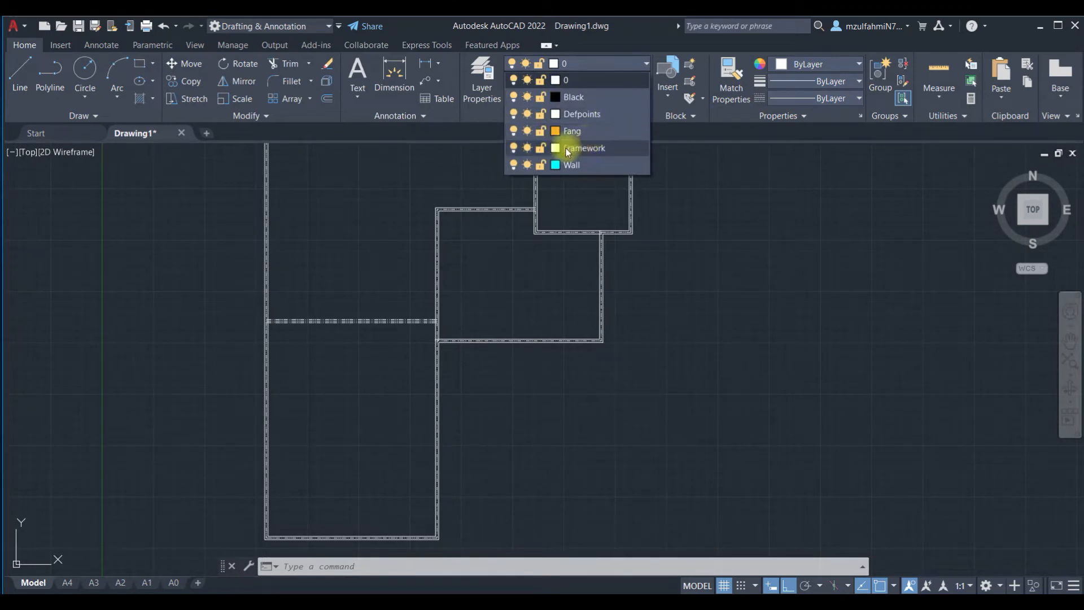
pyautogui.click(514, 148)
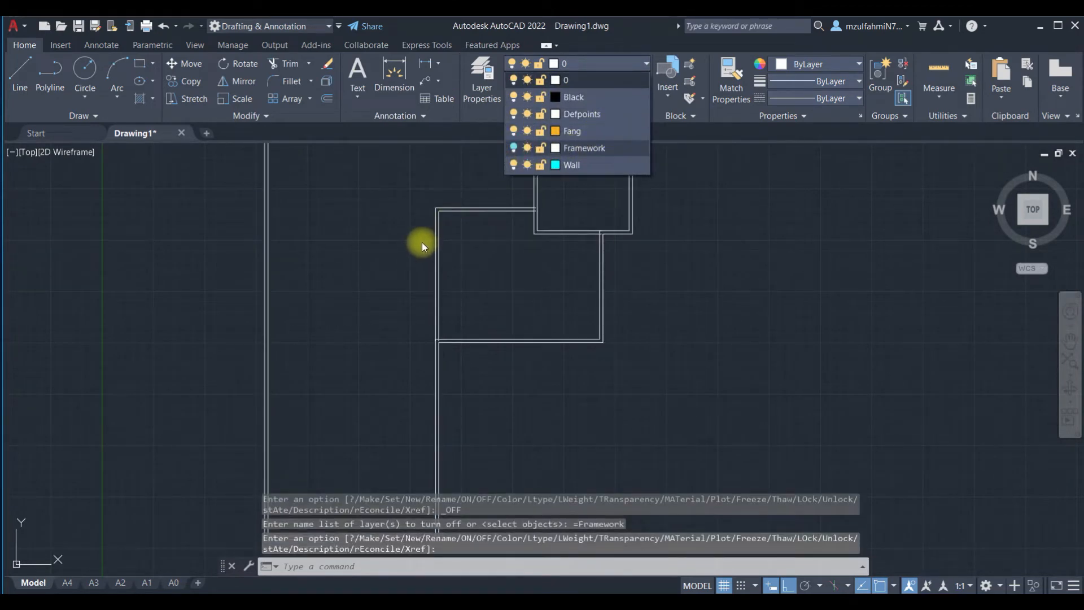
pyautogui.click(514, 148)
pyautogui.click(387, 282)
# Step: Move the two outer lines of the horizontal partition between the long vertical walls to the Wall layer
pyautogui.scroll(4, 378, 288)
pyautogui.press('Escape')
pyautogui.click(327, 347)
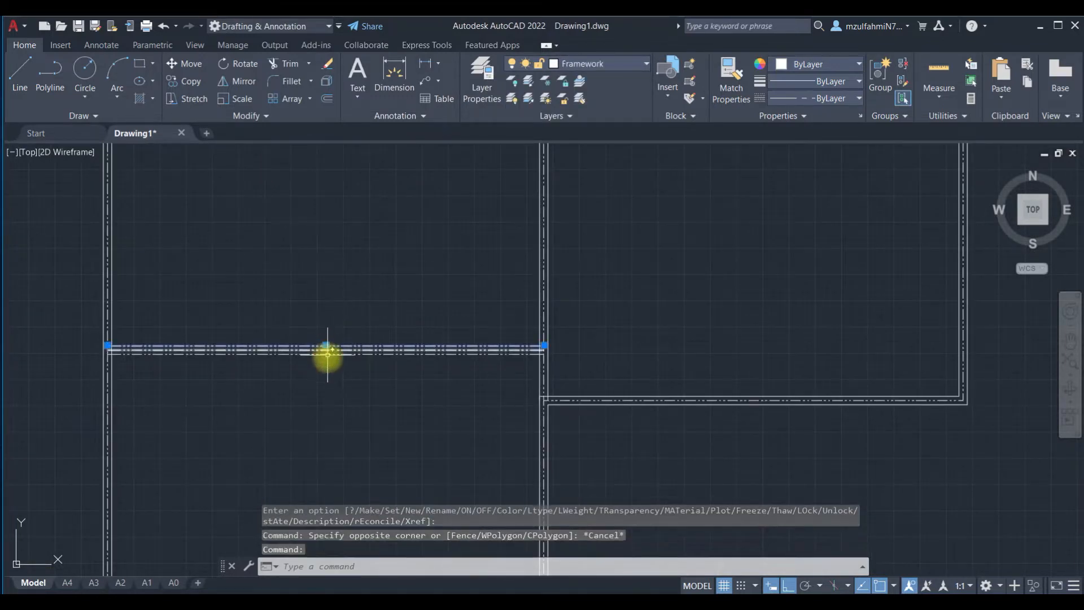
pyautogui.click(331, 353)
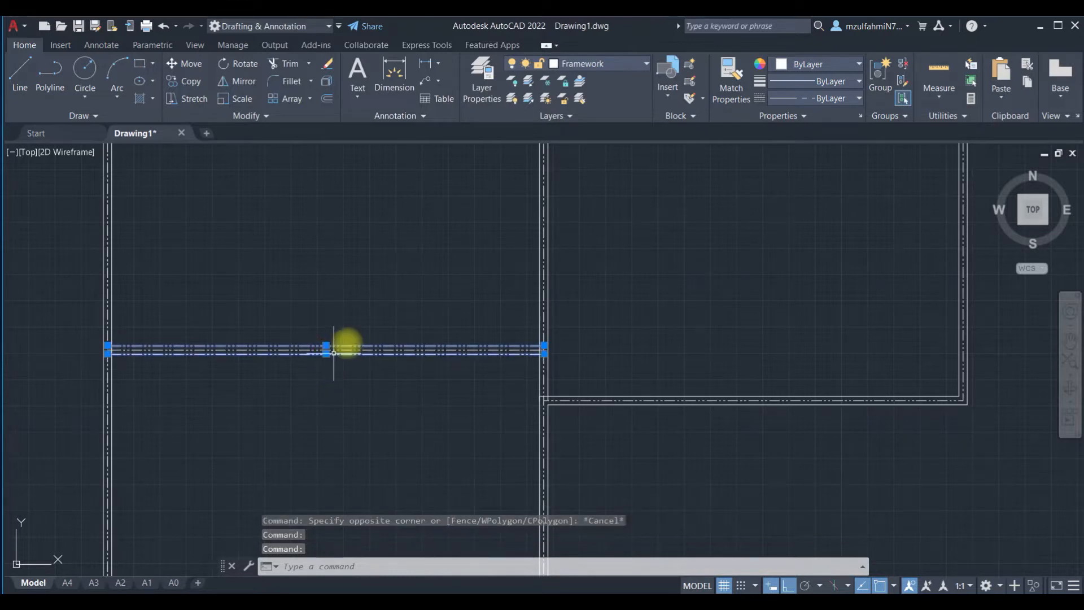
pyautogui.click(605, 65)
pyautogui.click(571, 164)
pyautogui.press('Escape')
# Step: Turn off the Framework layer
pyautogui.click(613, 66)
pyautogui.click(517, 148)
pyautogui.scroll(-6, 489, 199)
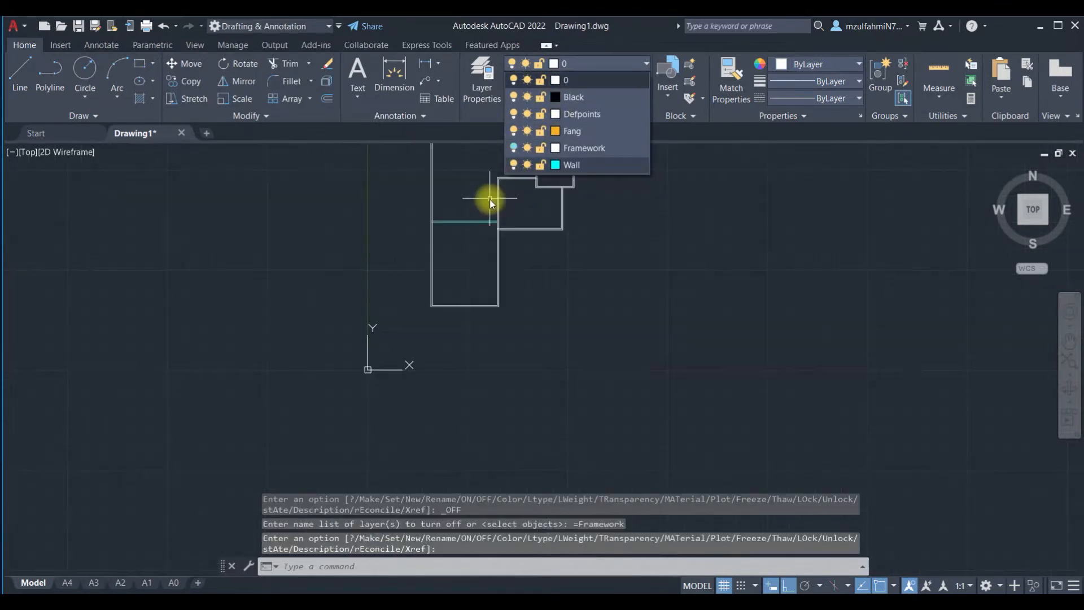
pyautogui.moveTo(465, 237); pyautogui.dragTo(422, 340, button='middle')
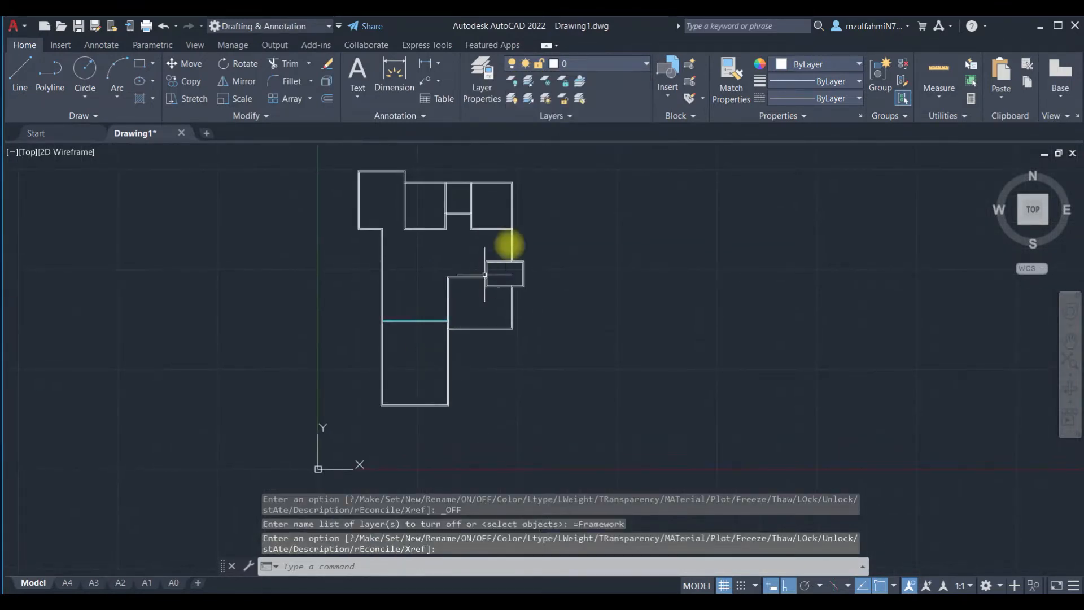
# Step: Move all wall lines of the floor plan to the Wall layer
pyautogui.click(572, 147)
pyautogui.click(325, 411)
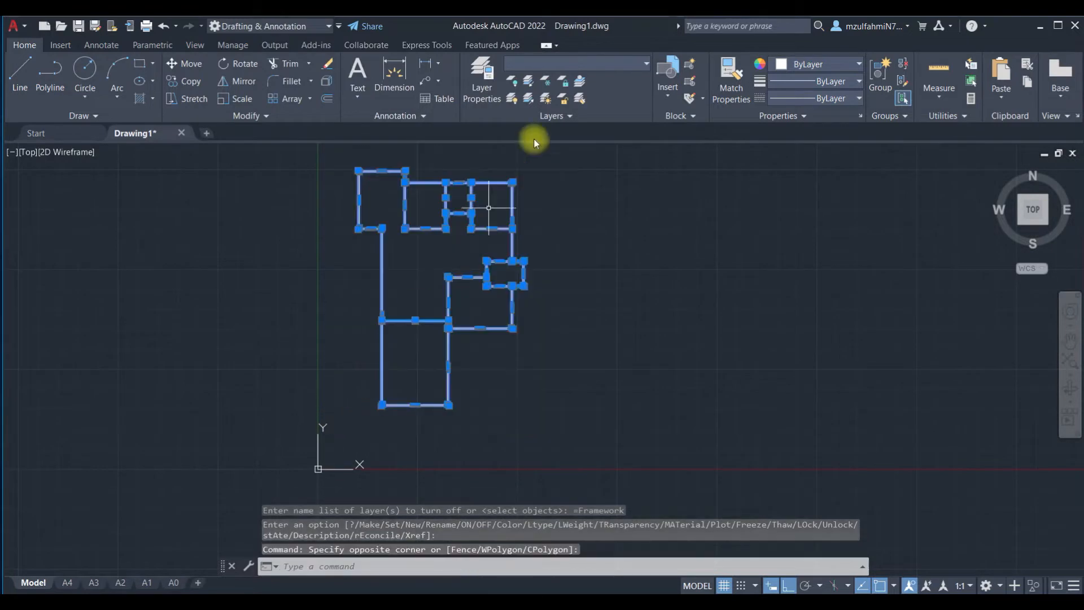
pyautogui.click(606, 61)
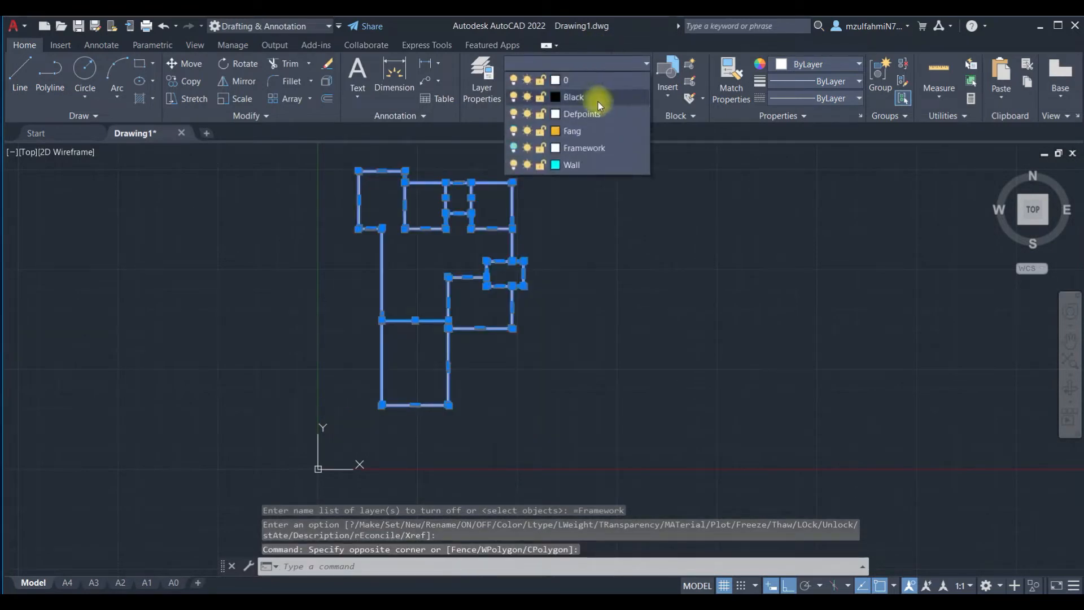
pyautogui.click(574, 164)
pyautogui.press('Escape')
# Step: Trim the overlapping lines where the upper-left room's right wall meets the upper wall
pyautogui.scroll(4, 426, 249)
pyautogui.moveTo(424, 181); pyautogui.dragTo(389, 347, button='middle')
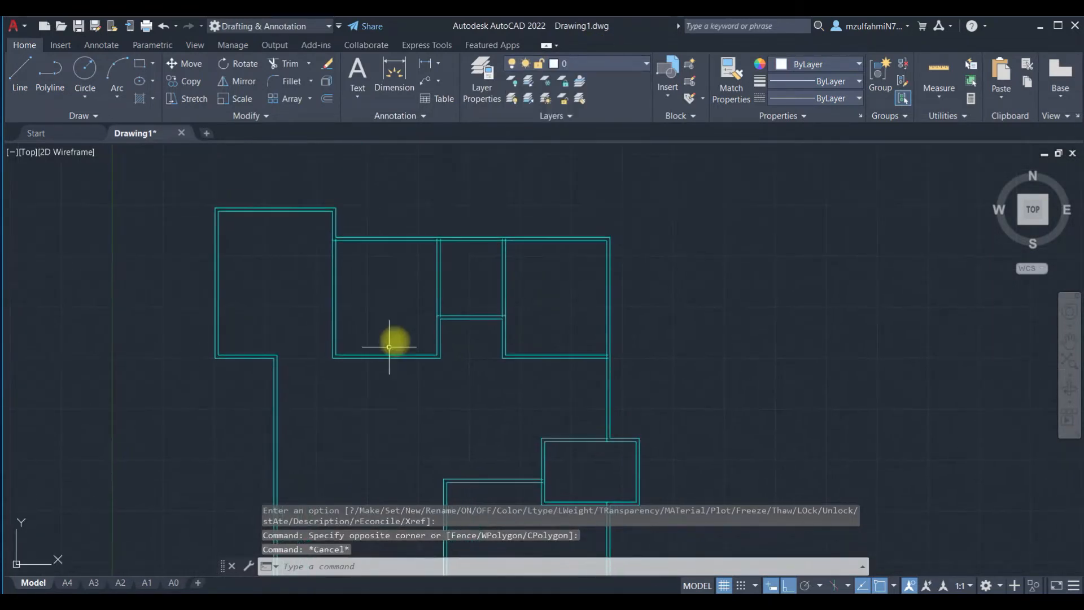
pyautogui.scroll(4, 428, 251)
pyautogui.moveTo(406, 253)
pyautogui.mouseDown(button='middle')
pyautogui.moveTo(449, 315)
pyautogui.moveTo(506, 286)
pyautogui.mouseUp(button='middle')
pyautogui.moveTo(419, 198)
pyautogui.mouseDown(button='middle')
pyautogui.moveTo(547, 213)
pyautogui.moveTo(567, 241)
pyautogui.mouseUp(button='middle')
pyautogui.write('TR')
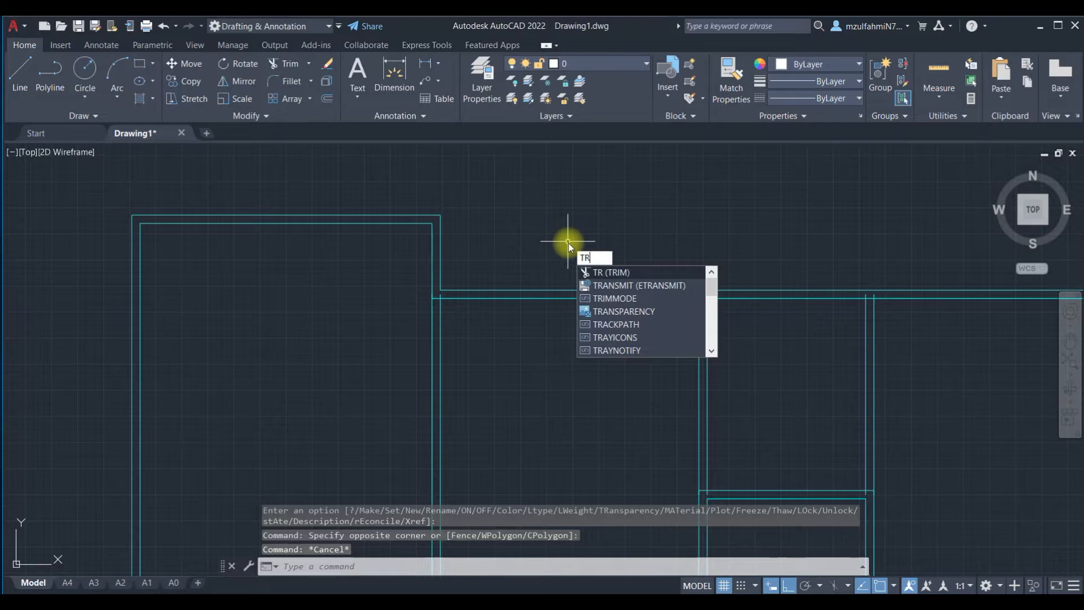
pyautogui.press('Return')
pyautogui.scroll(3, 568, 242)
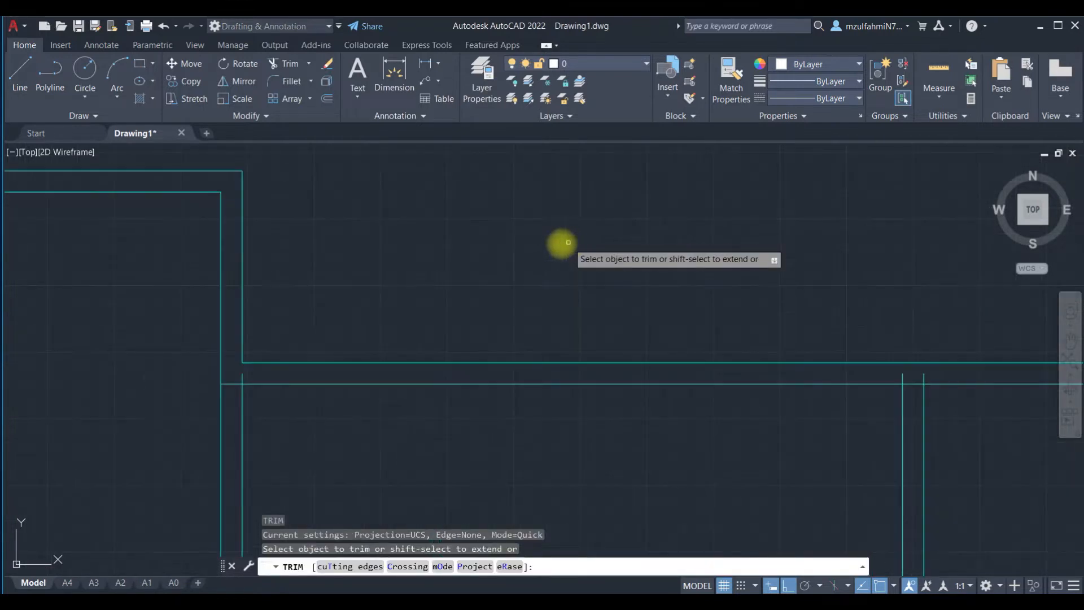
pyautogui.scroll(5, 212, 387)
pyautogui.click(396, 370)
pyautogui.click(342, 397)
# Step: Trim the junction of the left vertical partition above the notch with the upper wall into an open wall connection
pyautogui.scroll(-5, 373, 375)
pyautogui.moveTo(733, 428); pyautogui.dragTo(482, 448, button='middle')
pyautogui.scroll(2, 532, 394)
pyautogui.click(523, 399)
pyautogui.click(591, 399)
pyautogui.click(563, 393)
pyautogui.click(564, 434)
pyautogui.click(564, 435)
pyautogui.scroll(-2, 609, 439)
pyautogui.moveTo(726, 450); pyautogui.dragTo(523, 440, button='middle')
pyautogui.press('Return')
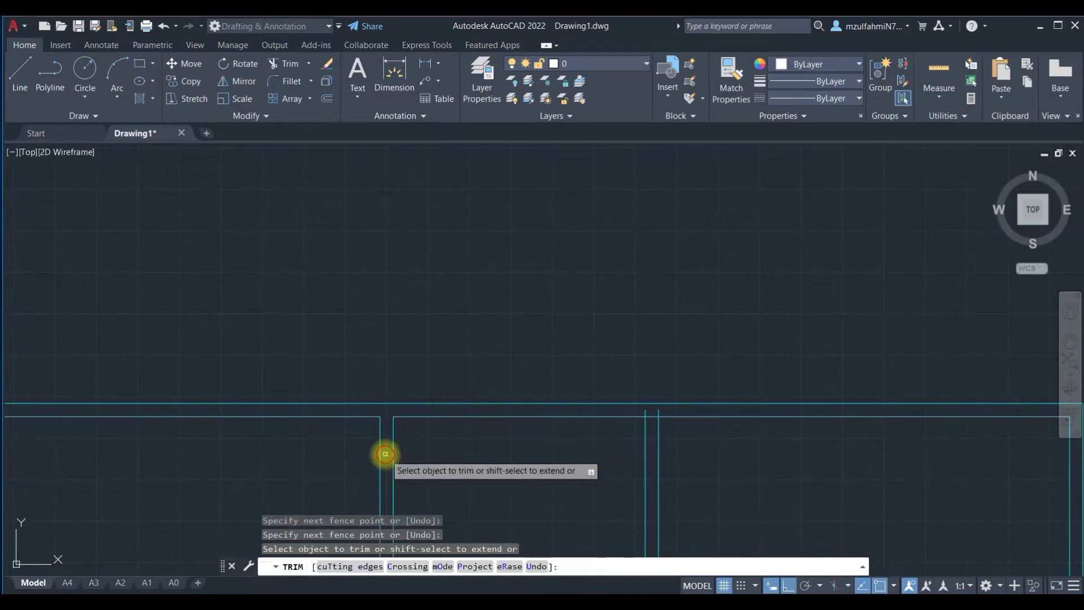
# Step: Trim the junction of the right vertical partition above the notch with the upper wall
pyautogui.scroll(4, 649, 429)
pyautogui.click(400, 340)
pyautogui.click(552, 341)
pyautogui.click(505, 339)
pyautogui.press('Return')
# Step: Trim the overlapping lines at both upper corners of the notch, where the partitions meet its horizontal wall
pyautogui.scroll(-5, 484, 407)
pyautogui.scroll(8, 498, 340)
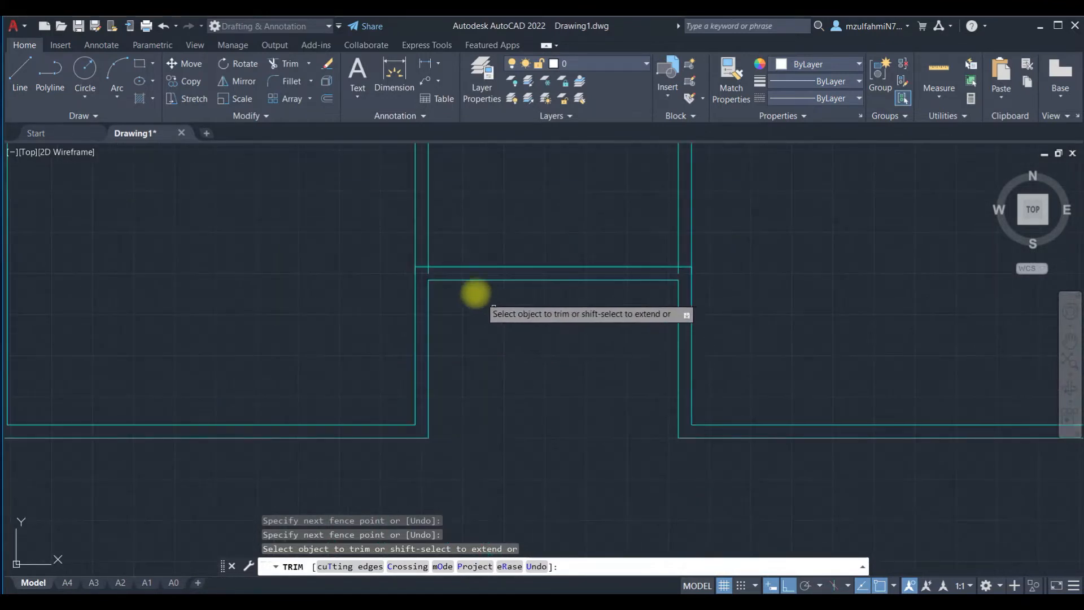
pyautogui.moveTo(409, 253); pyautogui.dragTo(431, 277)
pyautogui.scroll(-5, 495, 289)
pyautogui.moveTo(695, 352); pyautogui.dragTo(585, 417, button='middle')
pyautogui.scroll(6, 617, 346)
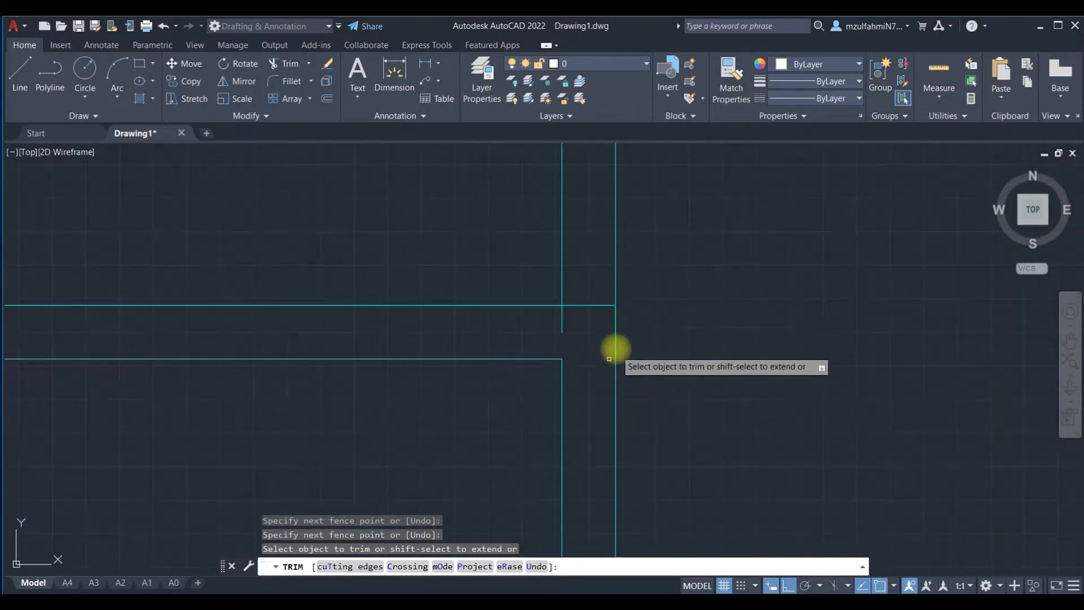
pyautogui.moveTo(593, 286); pyautogui.dragTo(555, 330)
pyautogui.scroll(-6, 556, 330)
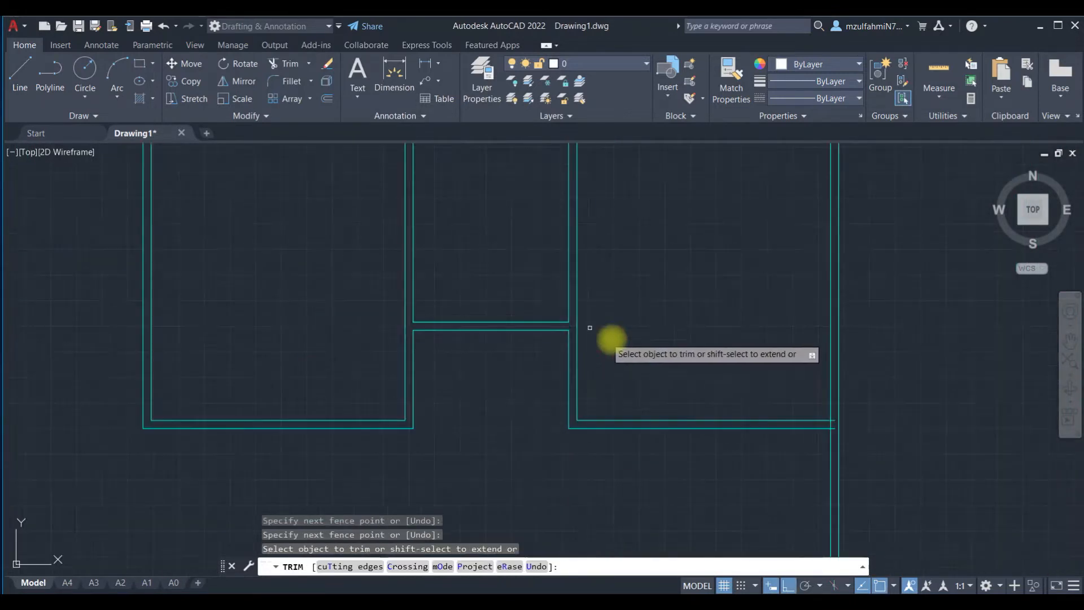
# Step: Trim the overlaps where the upper-right room's lower wall meets the outer right wall
pyautogui.moveTo(568, 444); pyautogui.dragTo(399, 413, button='middle')
pyautogui.scroll(8, 590, 365)
pyautogui.moveTo(520, 303); pyautogui.dragTo(478, 350)
pyautogui.moveTo(521, 386); pyautogui.dragTo(514, 358)
pyautogui.scroll(-7, 515, 357)
# Step: Trim the junction where the outer right wall meets the top of the small rectangular room
pyautogui.scroll(-5, 558, 316)
pyautogui.scroll(11, 571, 298)
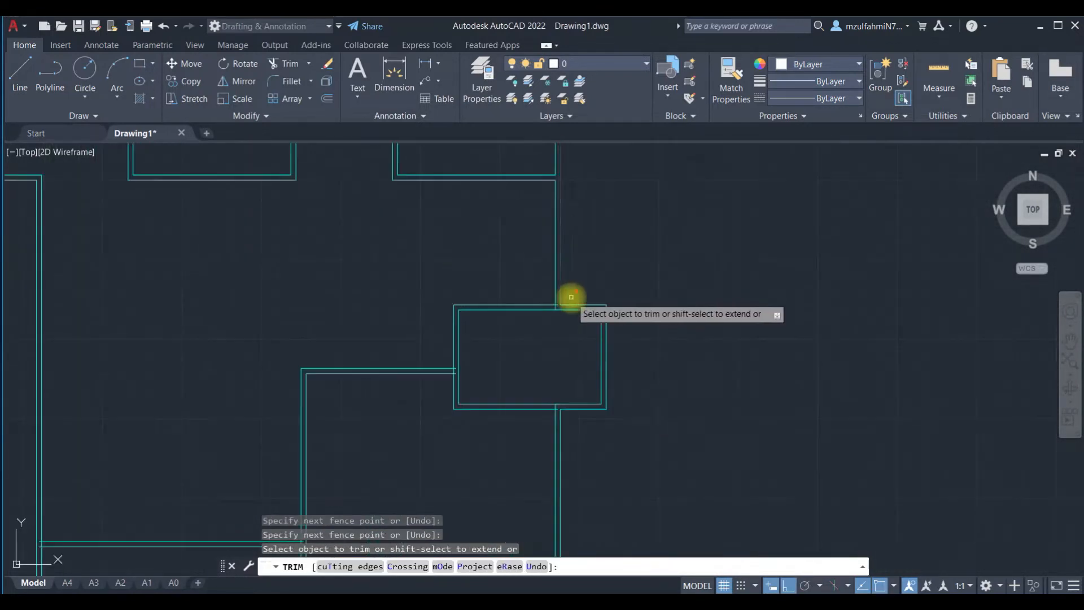
pyautogui.moveTo(469, 341); pyautogui.dragTo(496, 310)
pyautogui.scroll(-4, 523, 347)
# Step: Trim the wall junctions at the left side and underside of the small rectangular room
pyautogui.scroll(2, 492, 451)
pyautogui.moveTo(492, 445); pyautogui.dragTo(555, 325, button='middle')
pyautogui.scroll(-2, 366, 422)
pyautogui.moveTo(367, 422); pyautogui.dragTo(484, 339, button='middle')
pyautogui.scroll(6, 438, 337)
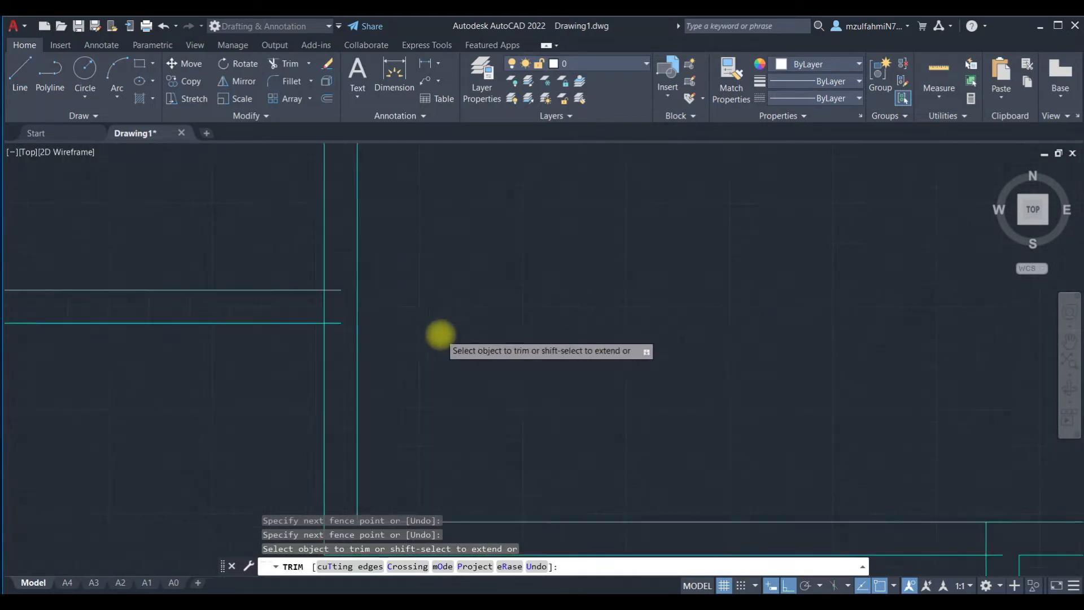
pyautogui.moveTo(274, 253)
pyautogui.mouseDown()
pyautogui.moveTo(254, 307)
pyautogui.moveTo(273, 337)
pyautogui.mouseUp()
pyautogui.scroll(-6, 231, 278)
pyautogui.scroll(3, 482, 307)
pyautogui.scroll(4, 453, 261)
pyautogui.moveTo(376, 244); pyautogui.dragTo(409, 400, button='middle')
pyautogui.scroll(4, 343, 330)
pyautogui.moveTo(291, 271); pyautogui.dragTo(355, 351)
# Step: Trim the overlaps on the long right wall where the adjoining room's lower wall and the horizontal partition meet it
pyautogui.scroll(-8, 383, 356)
pyautogui.scroll(-4, 438, 419)
pyautogui.moveTo(438, 418); pyautogui.dragTo(571, 283, button='middle')
pyautogui.scroll(6, 411, 355)
pyautogui.scroll(3, 342, 320)
pyautogui.scroll(2, 290, 325)
pyautogui.moveTo(295, 288)
pyautogui.mouseDown()
pyautogui.moveTo(285, 252)
pyautogui.moveTo(315, 288)
pyautogui.moveTo(322, 278)
pyautogui.mouseUp()
pyautogui.scroll(-4, 322, 279)
pyautogui.moveTo(271, 264); pyautogui.dragTo(293, 300, button='middle')
pyautogui.scroll(4, 319, 266)
pyautogui.moveTo(339, 267)
pyautogui.mouseDown()
pyautogui.moveTo(364, 269)
pyautogui.moveTo(350, 249)
pyautogui.moveTo(356, 307)
pyautogui.mouseUp()
# Step: Trim the overlaps where the horizontal partition's left end meets the long left wall
pyautogui.scroll(-4, 303, 333)
pyautogui.moveTo(303, 334)
pyautogui.mouseDown(button='middle')
pyautogui.moveTo(525, 336)
pyautogui.moveTo(447, 338)
pyautogui.mouseUp(button='middle')
pyautogui.scroll(4, 322, 307)
pyautogui.moveTo(274, 252); pyautogui.dragTo(279, 316)
pyautogui.moveTo(273, 278); pyautogui.dragTo(309, 278)
pyautogui.scroll(-4, 363, 322)
pyautogui.press('Escape')
# Step: Delete the inner wall line running around the lowest room
pyautogui.scroll(-4, 429, 354)
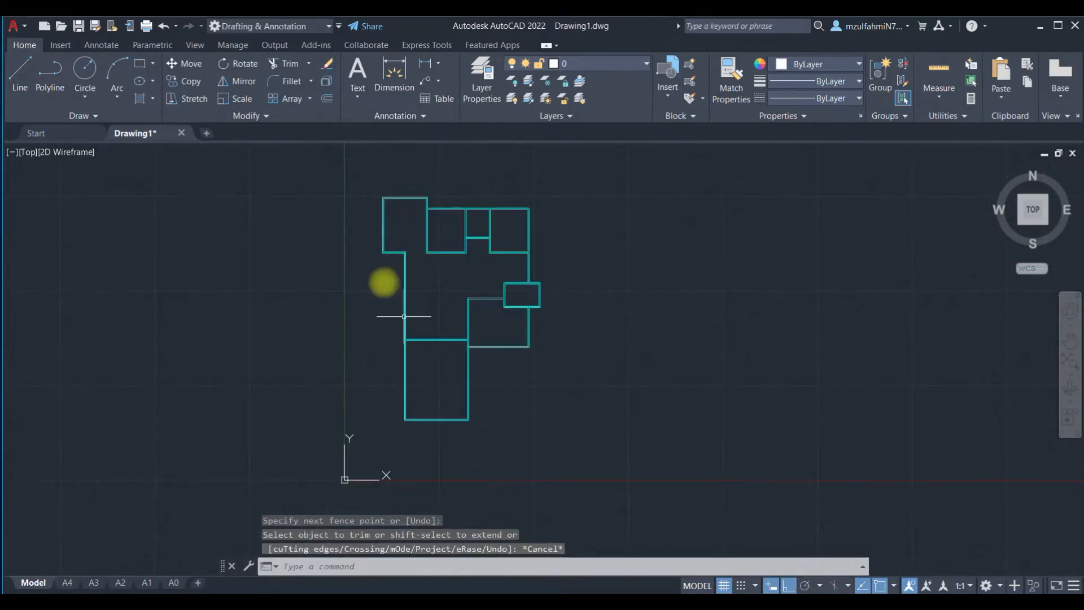
pyautogui.scroll(4, 385, 258)
pyautogui.moveTo(400, 395); pyautogui.dragTo(416, 286, button='middle')
pyautogui.scroll(5, 473, 385)
pyautogui.click(456, 359)
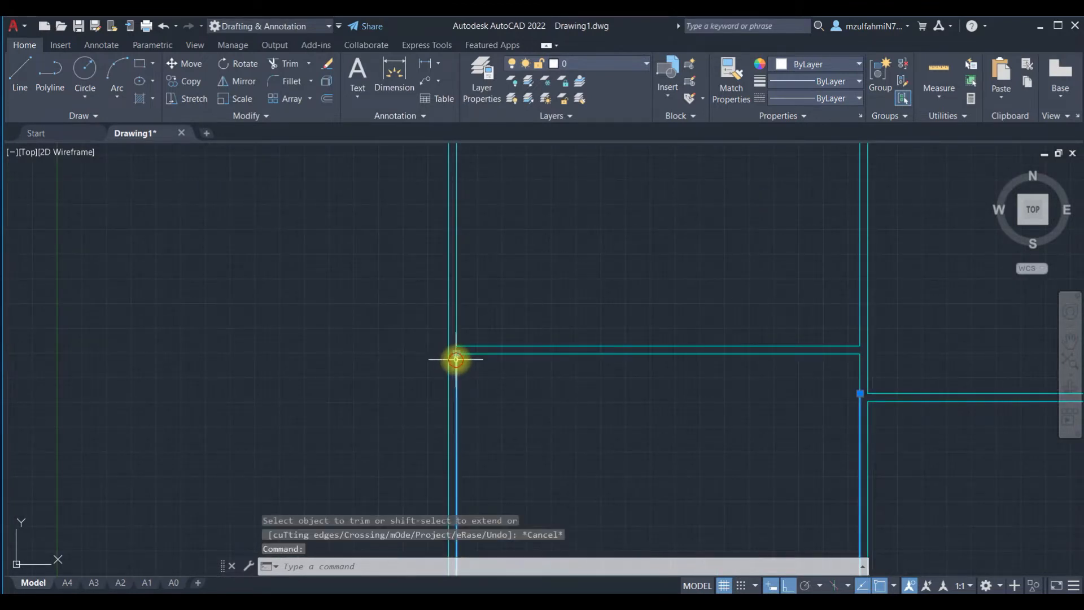
pyautogui.scroll(-4, 741, 378)
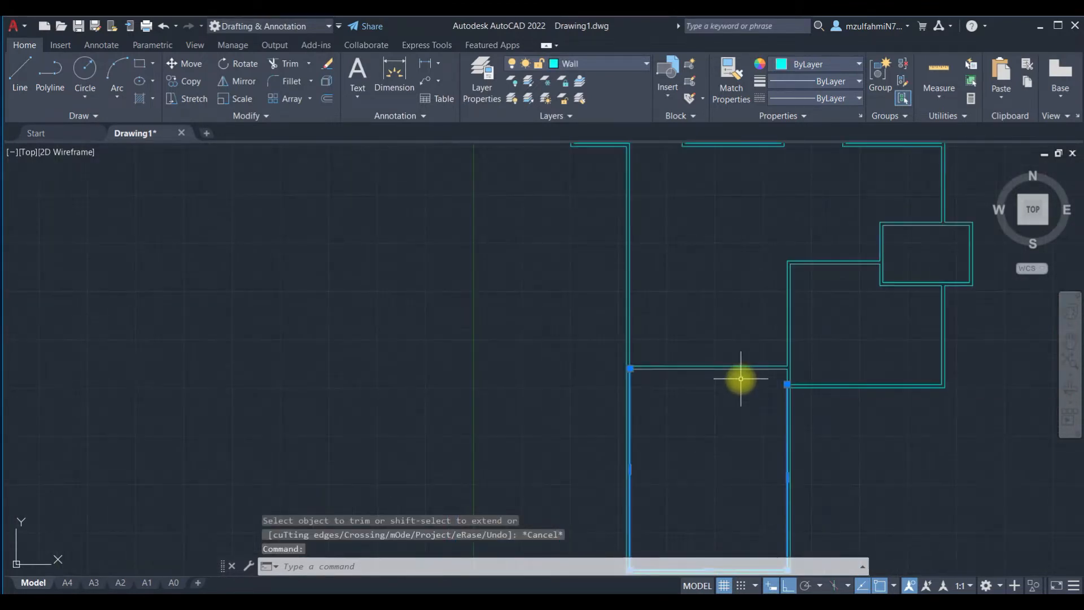
pyautogui.press('Delete')
# Step: Extend the horizontal partition's lower line to the outer line of the long left wall
pyautogui.scroll(4, 659, 393)
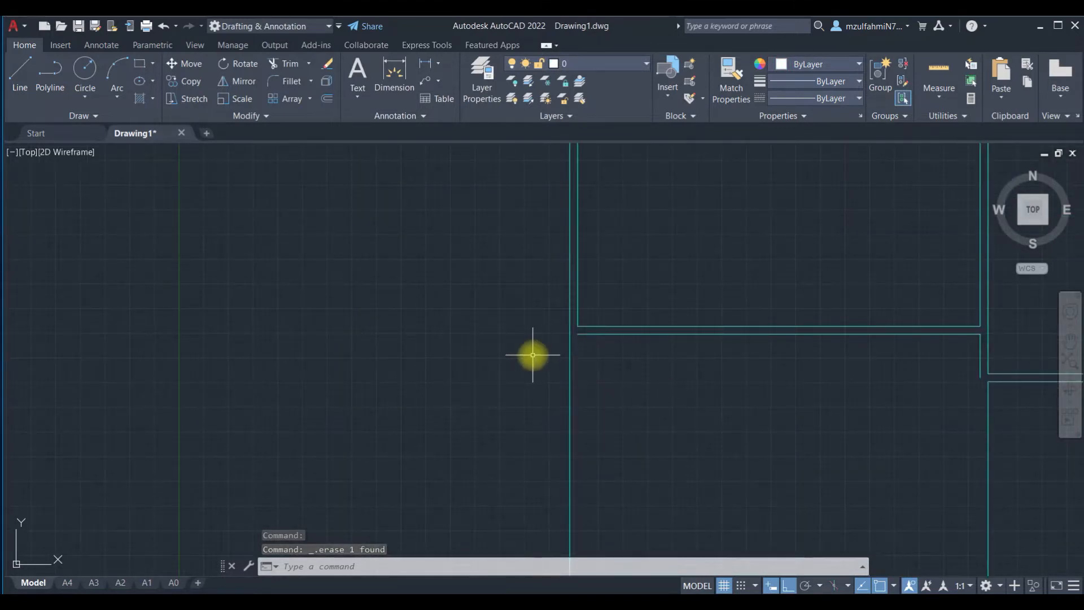
pyautogui.press('Return')
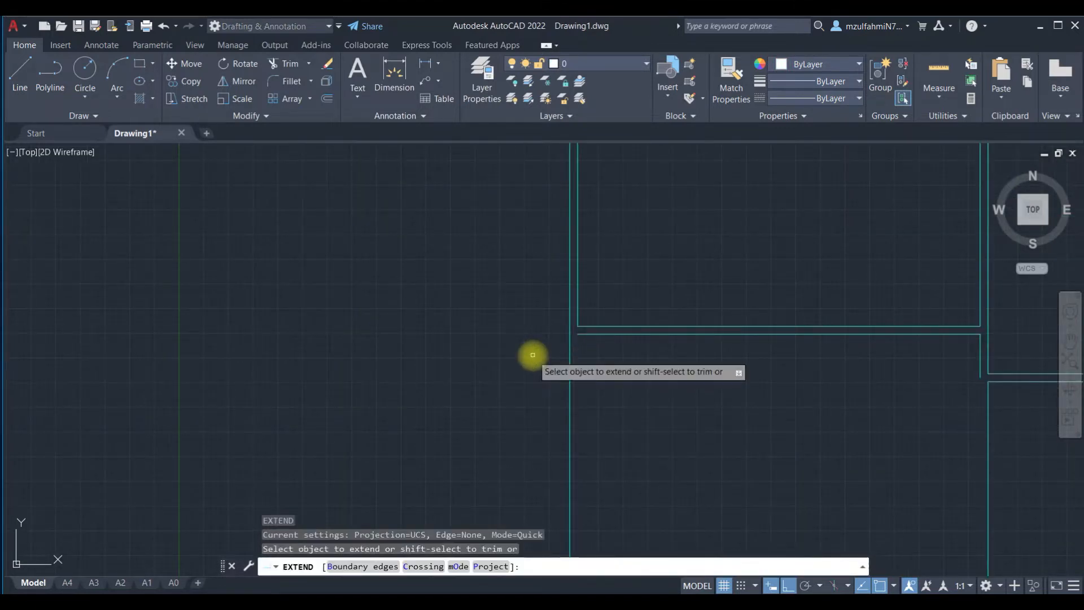
pyautogui.click(599, 333)
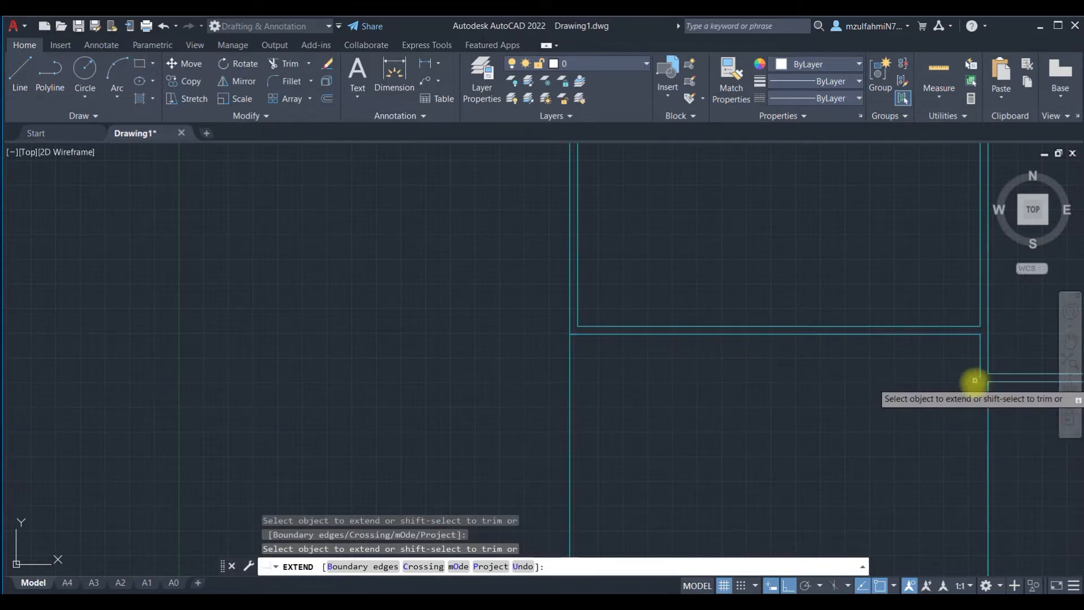
pyautogui.press('Escape')
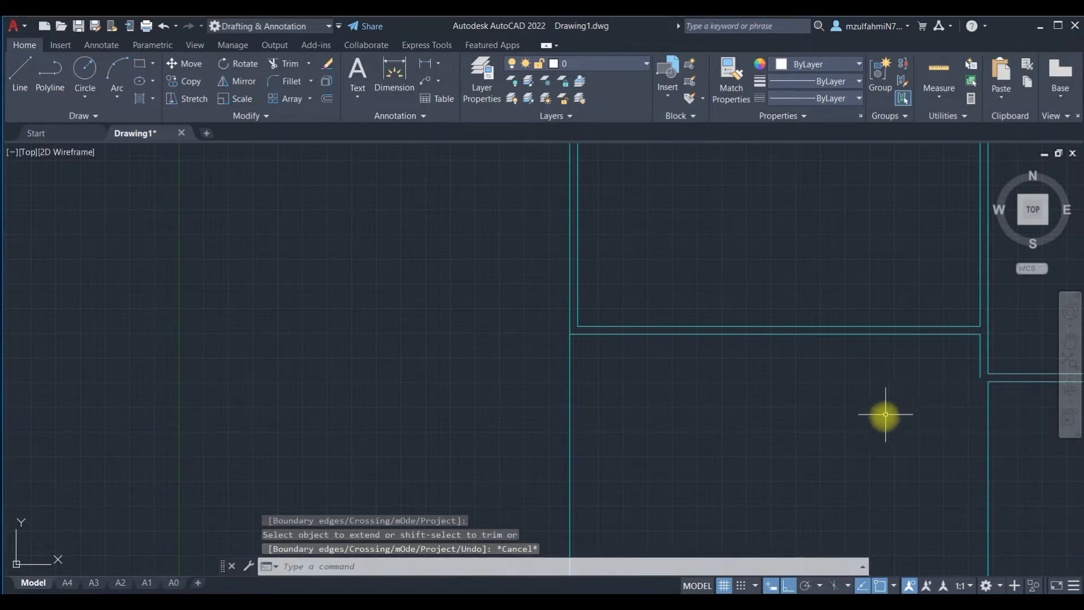
pyautogui.write('f')
pyautogui.press('Return')
pyautogui.write('r')
pyautogui.press('Return')
pyautogui.write('0')
pyautogui.press('Return')
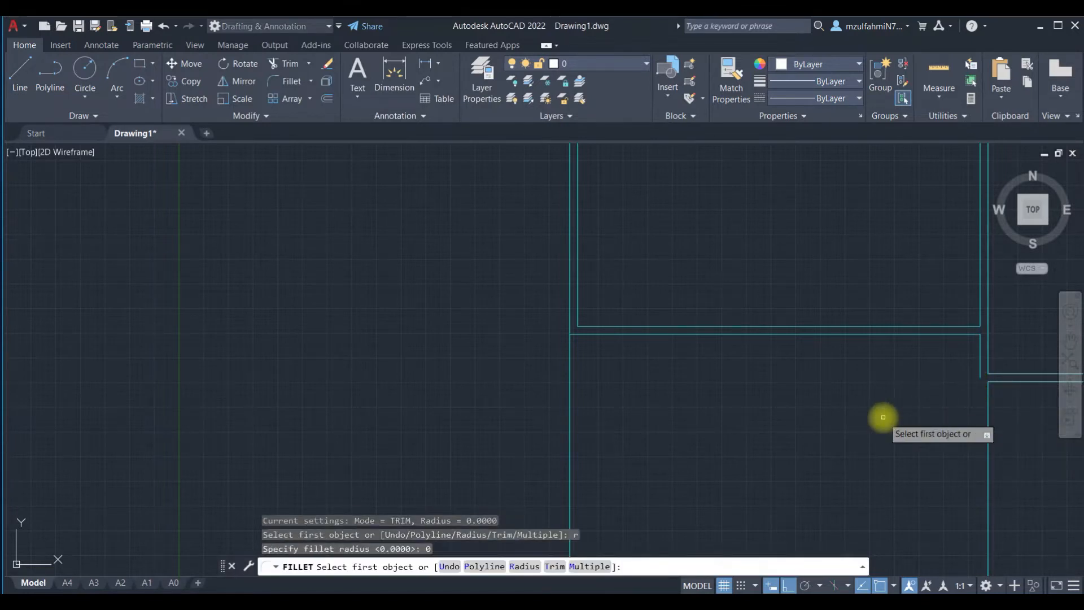
pyautogui.click(981, 367)
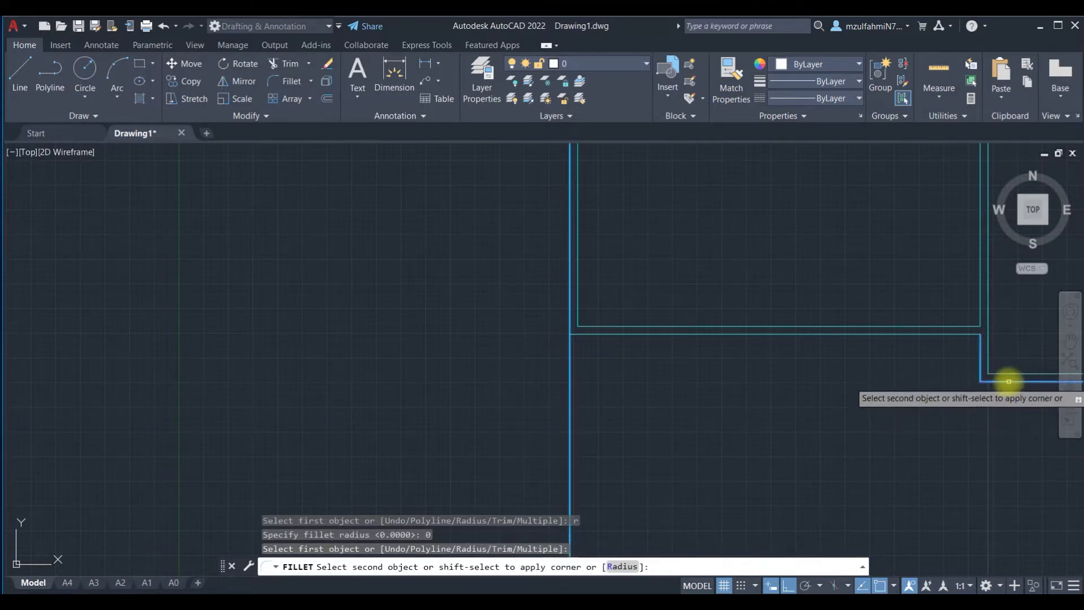
pyautogui.press('Escape')
# Step: Stretch the short vertical wall line below the horizontal partition down to the level of the adjoining room's outer bottom line
pyautogui.scroll(3, 968, 396)
pyautogui.scroll(2, 956, 394)
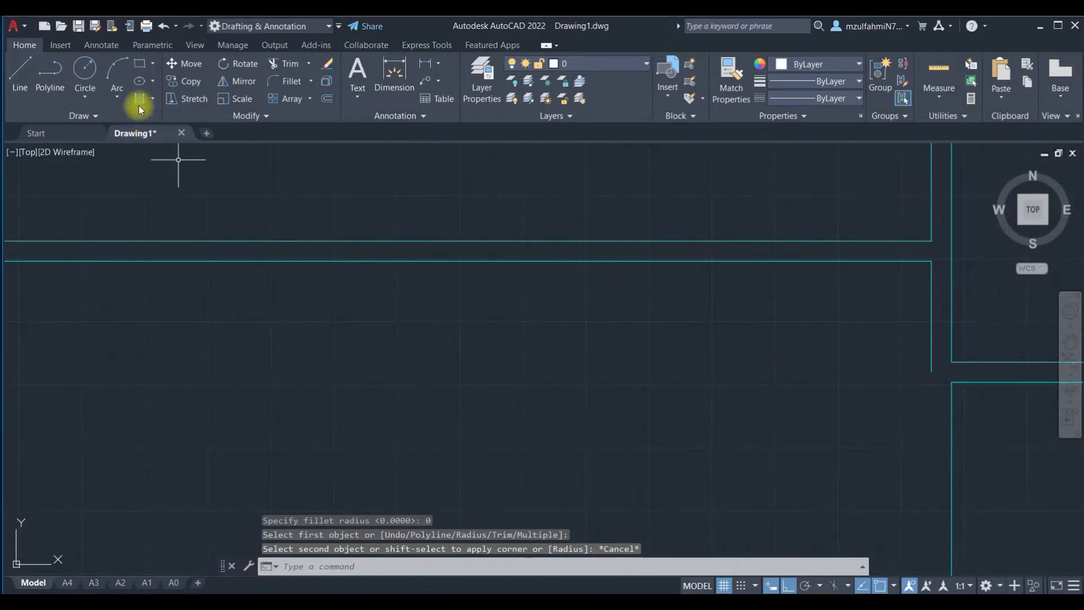
pyautogui.click(932, 357)
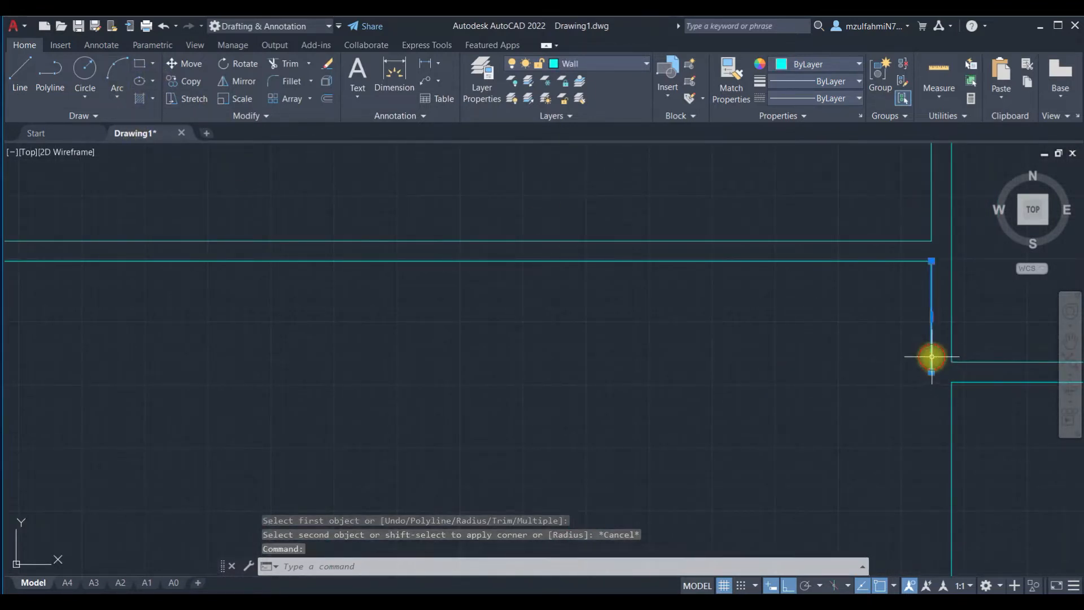
pyautogui.click(941, 394)
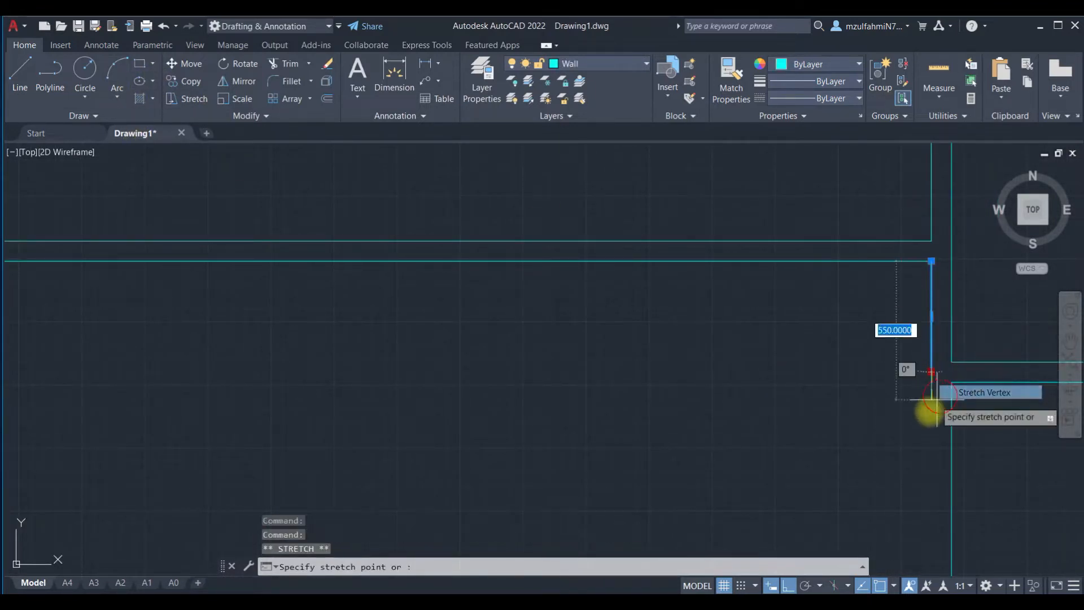
pyautogui.click(938, 382)
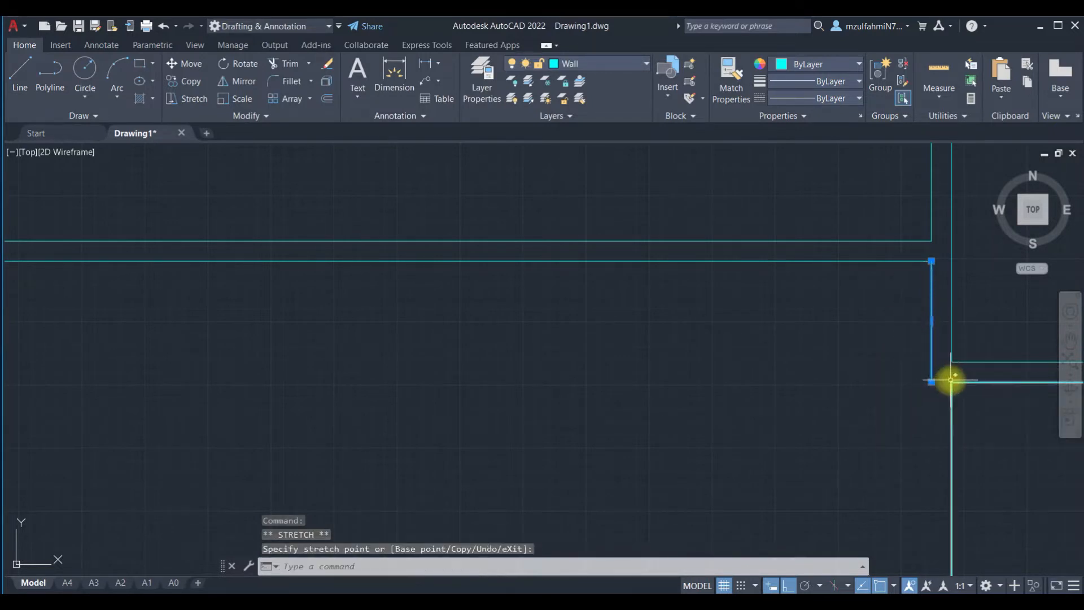
pyautogui.press('Escape')
# Step: Draw a short line closing the gap between the adjoining room's outer bottom-left corner and the lower end of the short vertical line
pyautogui.click(955, 384)
pyautogui.moveTo(951, 384)
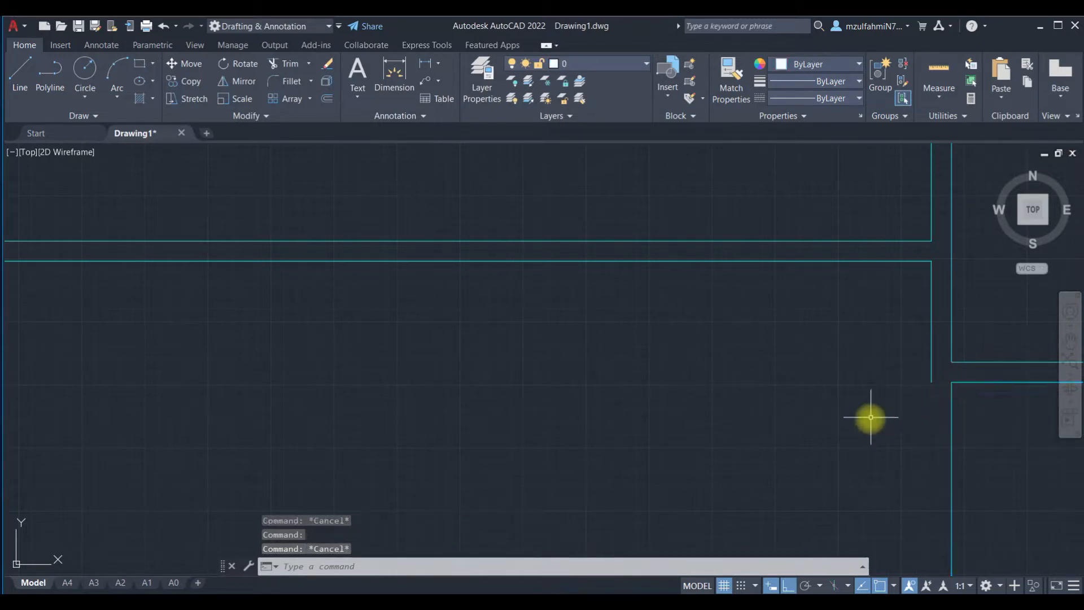
pyautogui.press('Return')
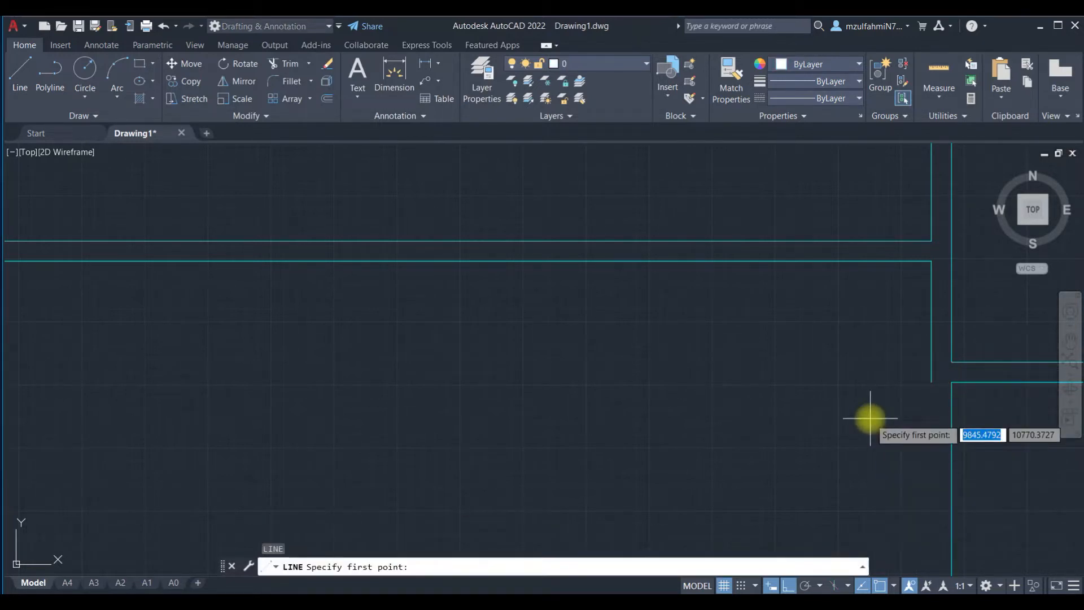
pyautogui.click(951, 383)
pyautogui.press('Escape')
pyautogui.scroll(-5, 992, 399)
pyautogui.moveTo(987, 397); pyautogui.dragTo(866, 374, button='middle')
pyautogui.press('Escape')
pyautogui.scroll(2, 824, 359)
pyautogui.scroll(-2, 852, 351)
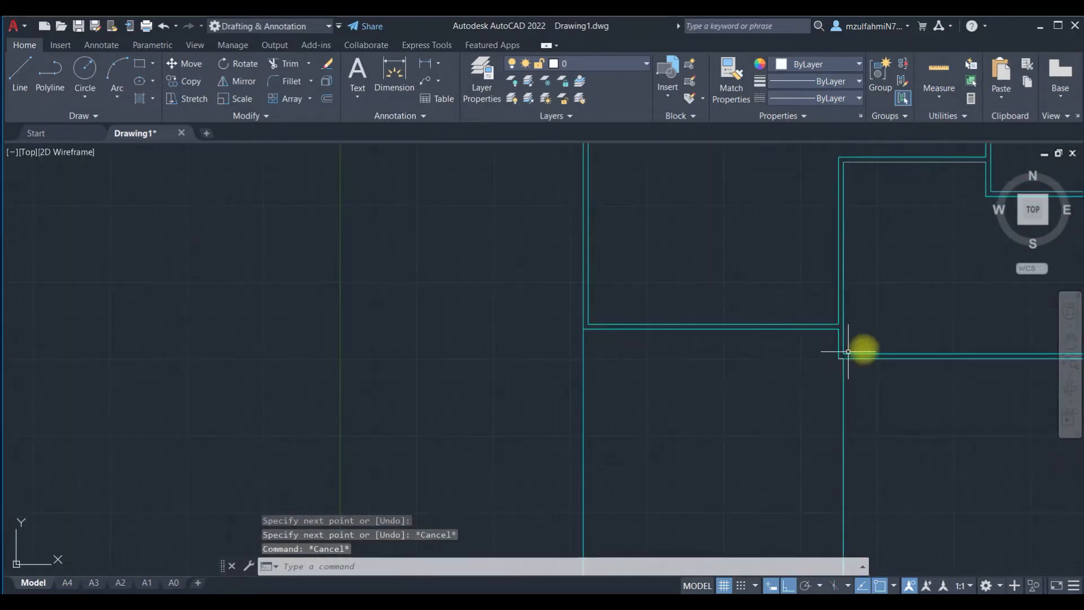
# Step: Put the short vertical line and the short horizontal closing line at the junction on the Wall layer
pyautogui.scroll(4, 751, 394)
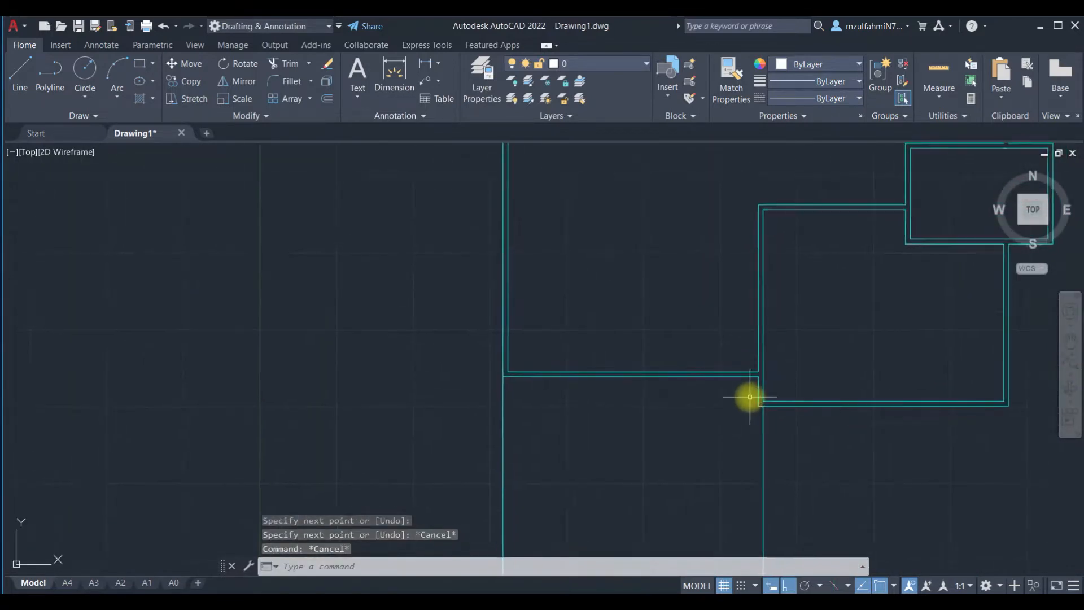
pyautogui.moveTo(801, 424); pyautogui.dragTo(765, 447)
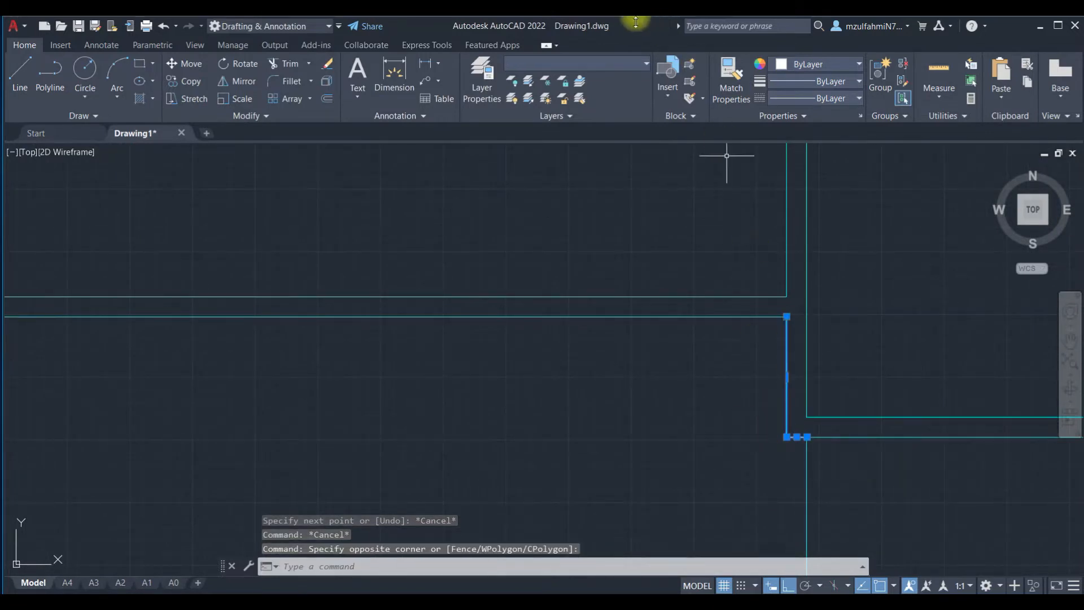
pyautogui.click(577, 66)
pyautogui.click(576, 162)
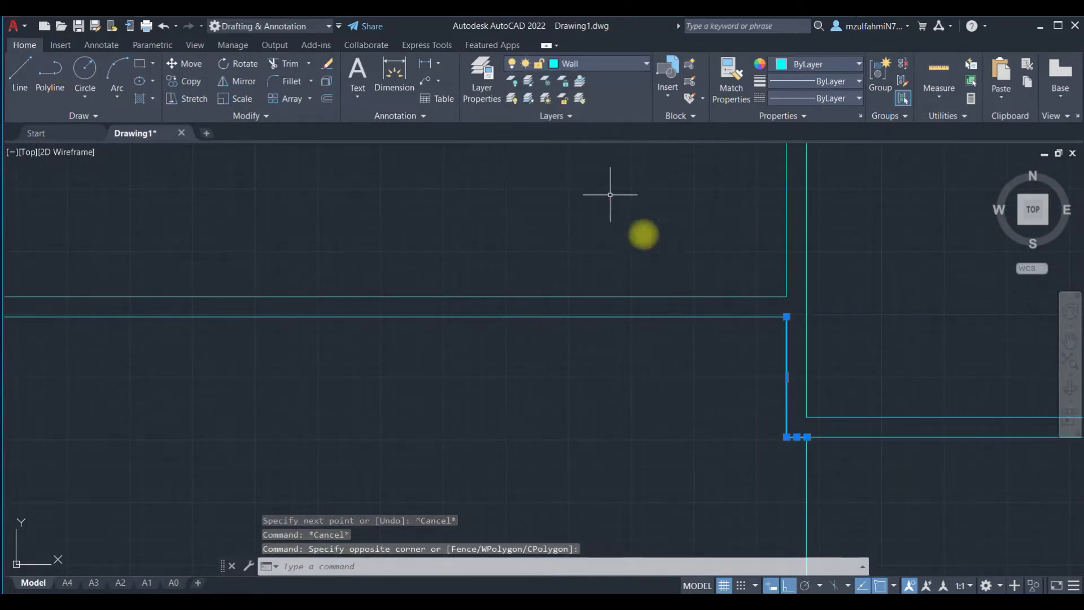
pyautogui.press('Escape')
pyautogui.scroll(-4, 677, 260)
pyautogui.moveTo(648, 278); pyautogui.dragTo(536, 414, button='middle')
pyautogui.moveTo(539, 398)
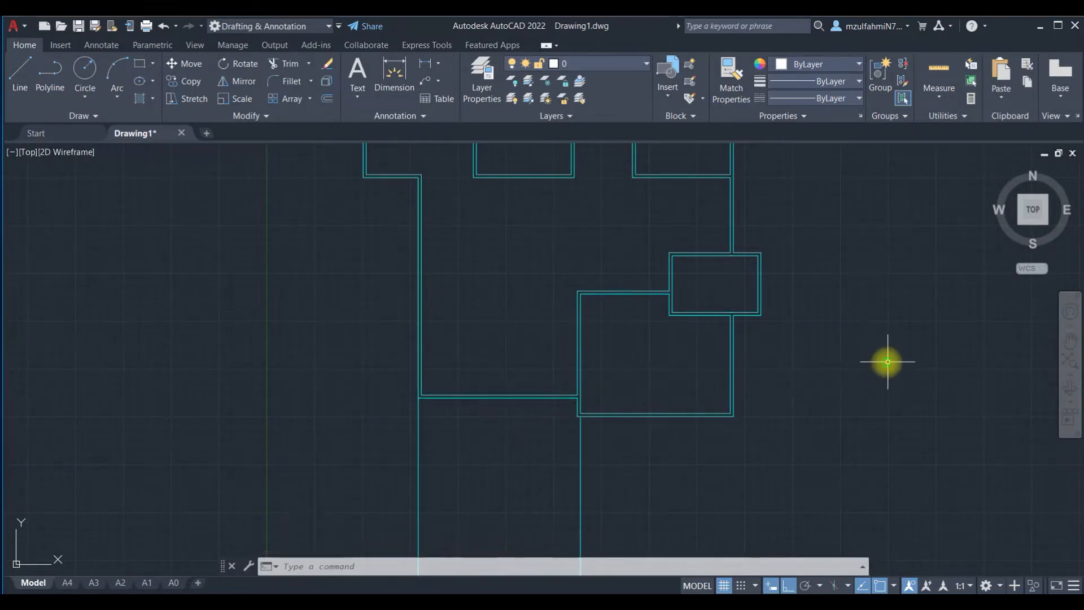
# Step: Draw an 1800 by 100 rectangle in the empty area to the right of the floor plan
pyautogui.moveTo(887, 362); pyautogui.dragTo(757, 442, button='middle')
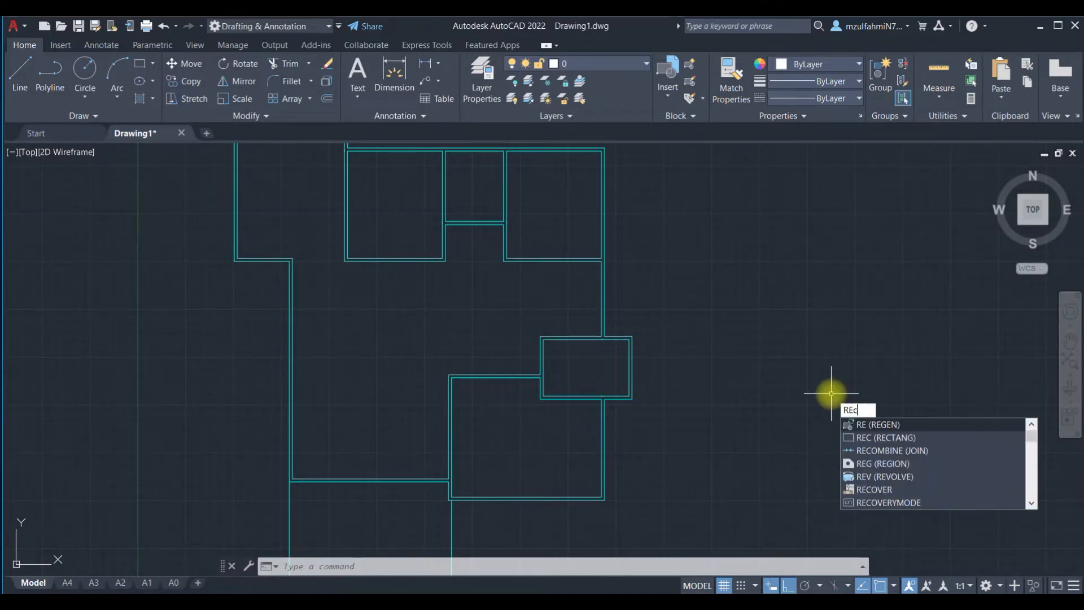
pyautogui.write('c')
pyautogui.press('Return')
pyautogui.click(749, 395)
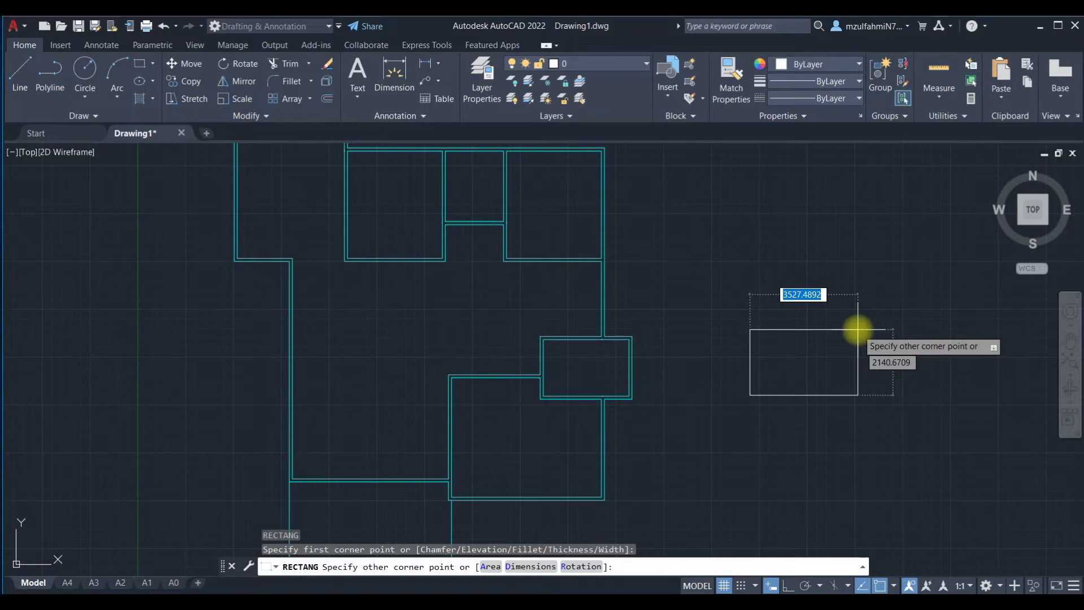
pyautogui.write('1800')
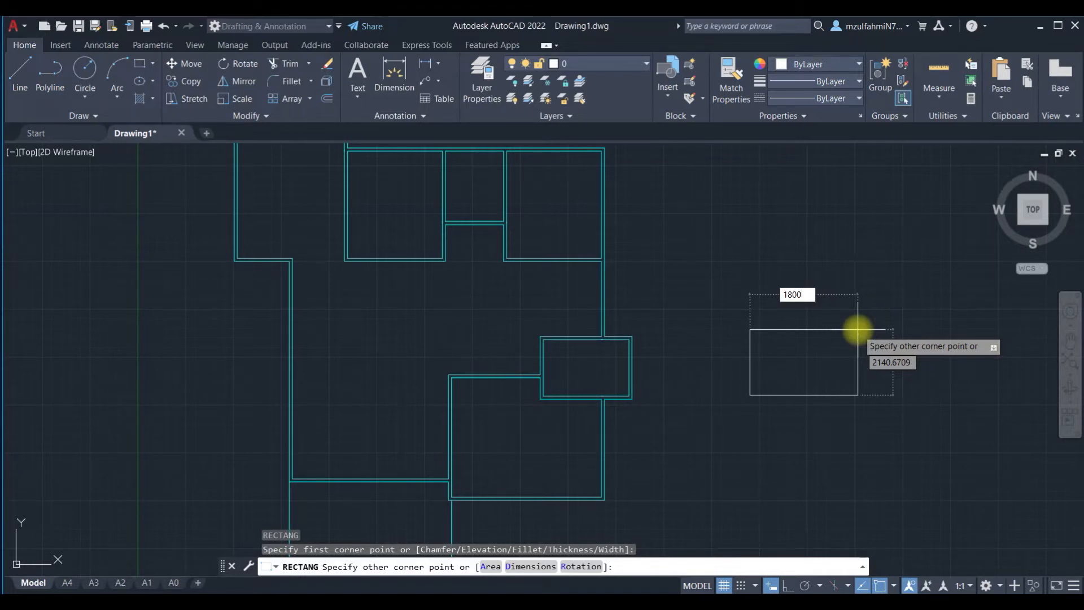
pyautogui.press('Tab')
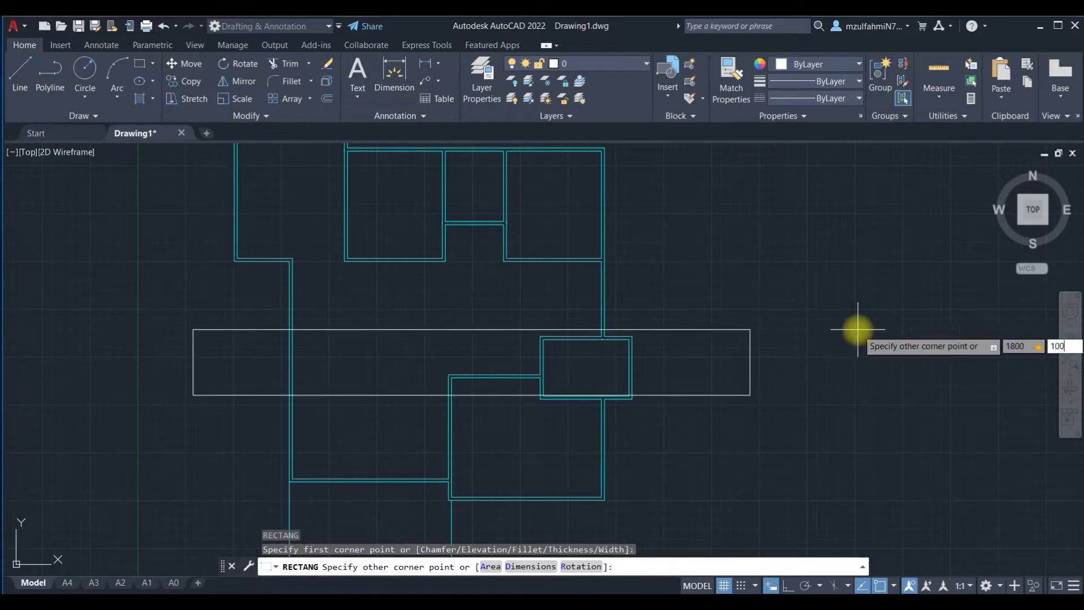
pyautogui.press('Return')
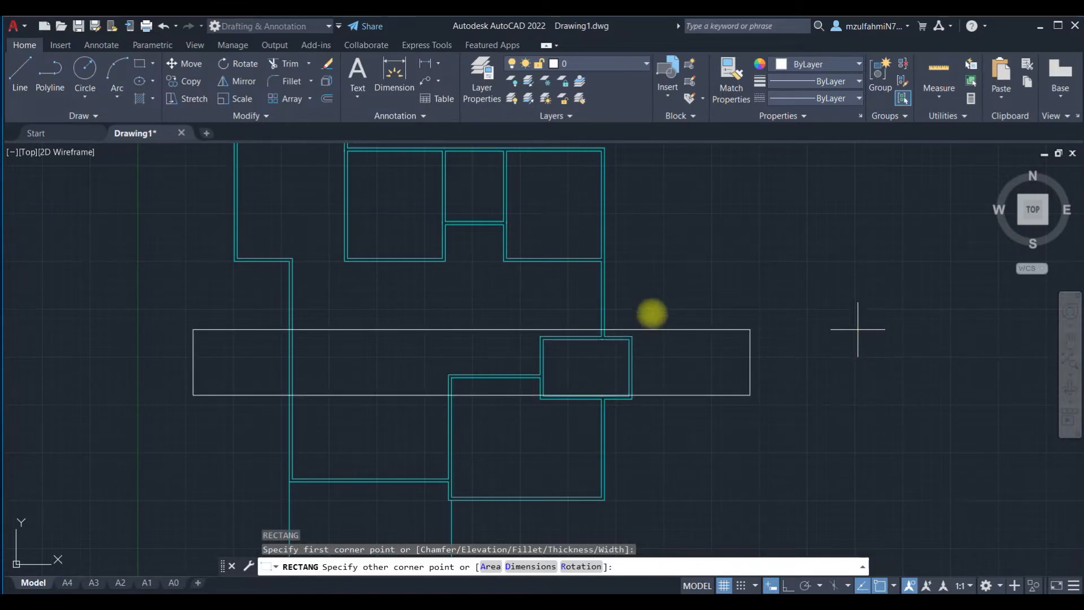
pyautogui.click(857, 329)
pyautogui.click(607, 310)
pyautogui.press('Escape')
pyautogui.moveTo(845, 370); pyautogui.dragTo(770, 380, button='middle')
pyautogui.scroll(-3, 768, 382)
pyautogui.scroll(5, 765, 379)
pyautogui.click(757, 316)
pyautogui.click(679, 433)
pyautogui.write('co')
pyautogui.press('Return')
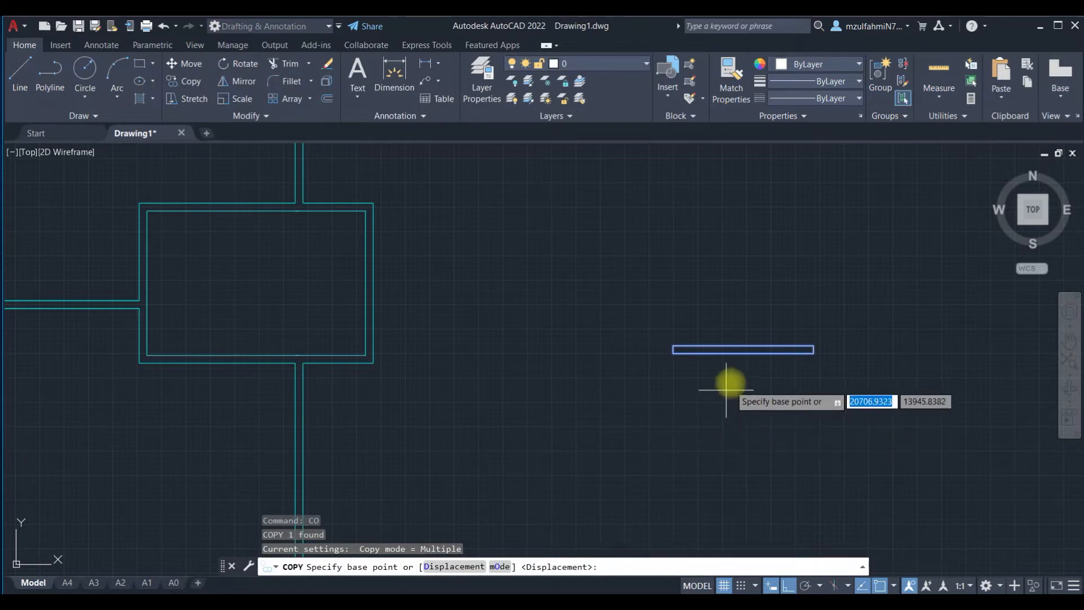
pyautogui.click(751, 357)
pyautogui.scroll(-3, 642, 406)
pyautogui.press('Escape')
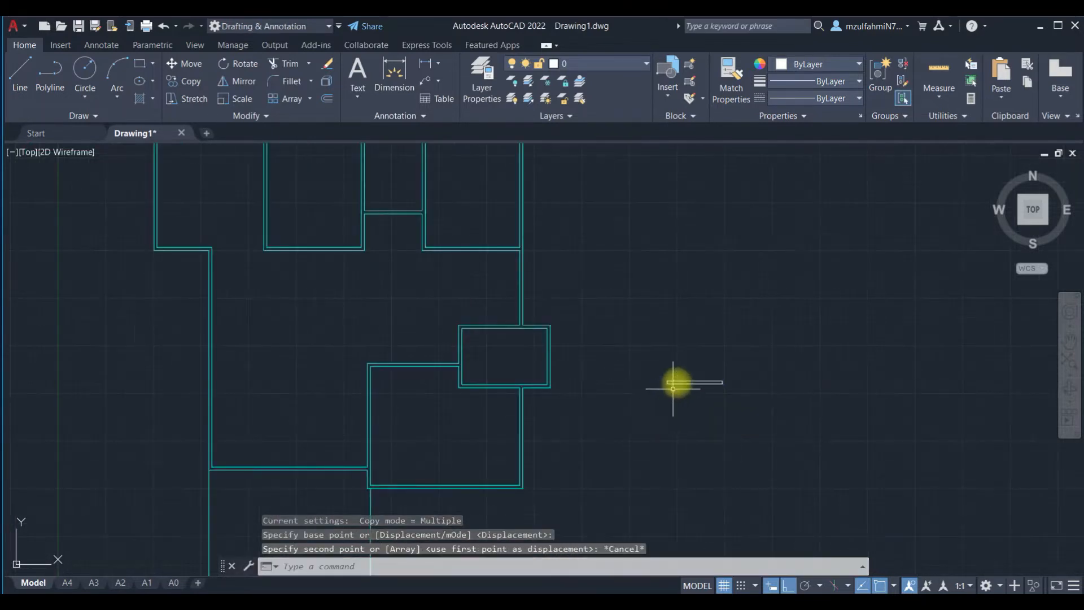
# Step: Copy the rectangle by its bottom-edge midpoint onto the right end of the horizontal partition's lower line
pyautogui.click(665, 360)
pyautogui.click(745, 410)
pyautogui.write('co')
pyautogui.press('Return')
pyautogui.scroll(7, 745, 412)
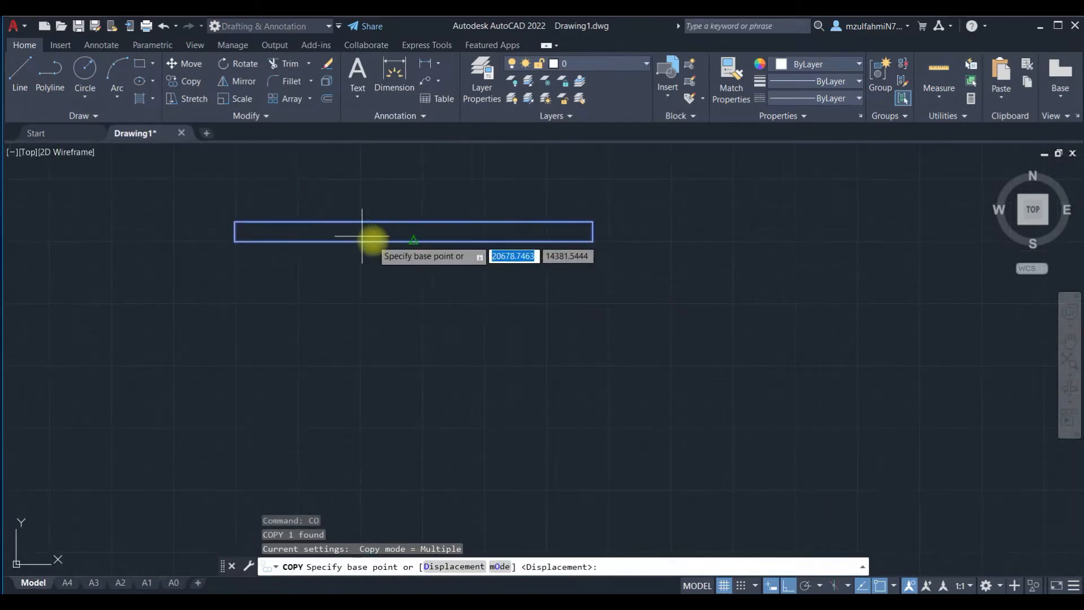
pyautogui.click(413, 240)
pyautogui.scroll(-5, 327, 295)
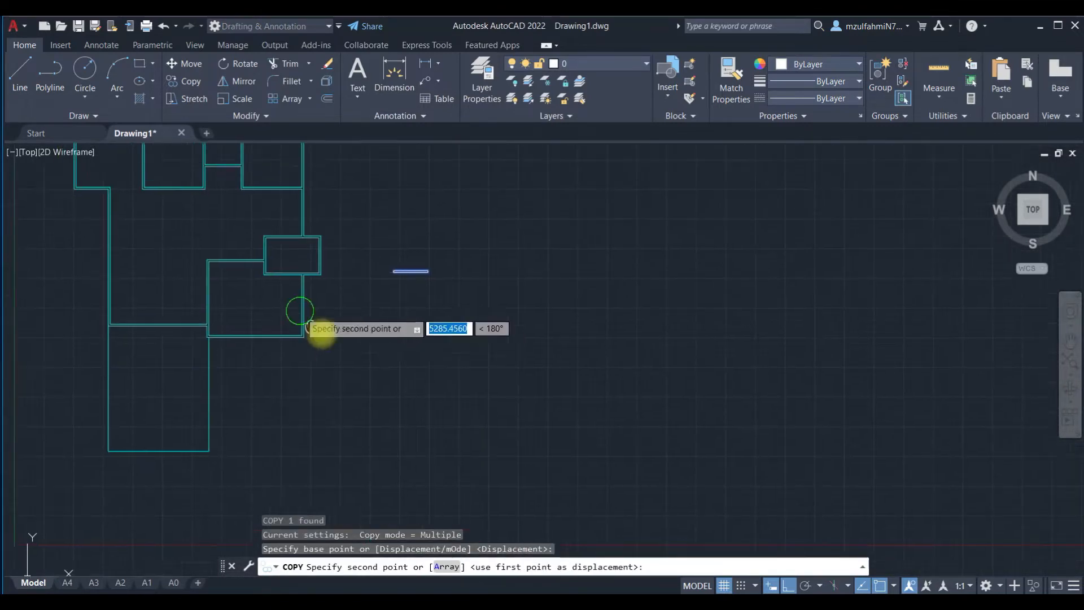
pyautogui.scroll(6, 339, 355)
pyautogui.click(260, 322)
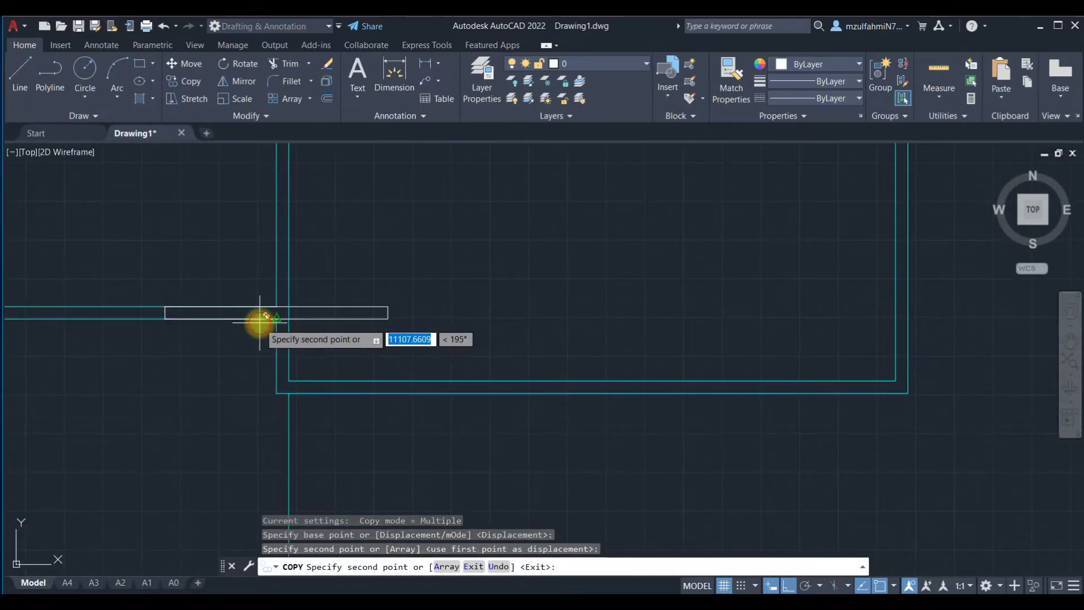
pyautogui.press('Escape')
# Step: Move the copied rectangle 1200 to the left along the horizontal partition
pyautogui.click(367, 315)
pyautogui.write('m')
pyautogui.press('Return')
pyautogui.click(546, 265)
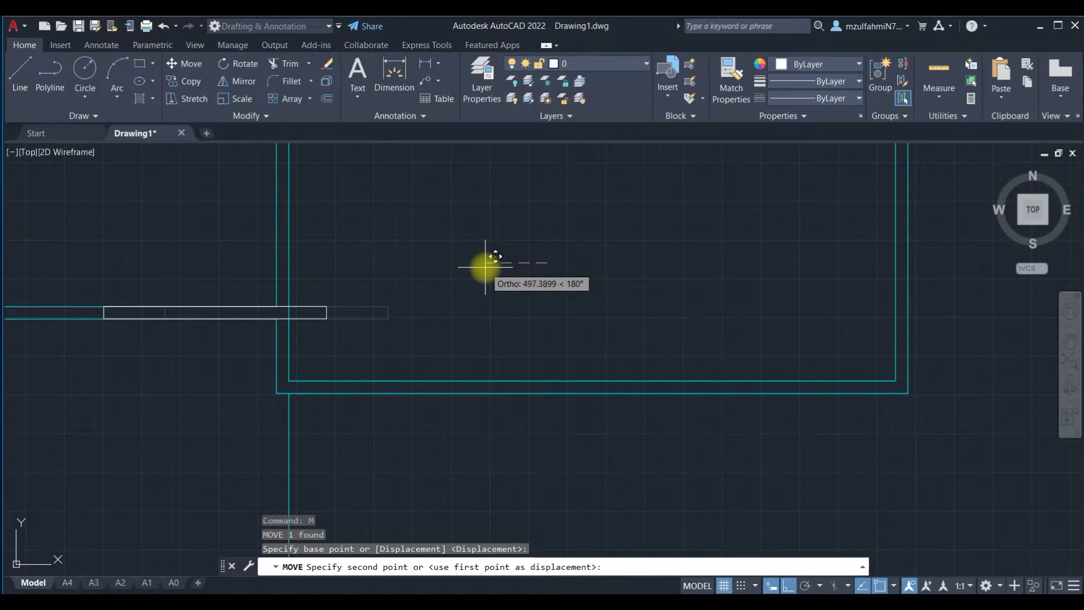
pyautogui.write('1200')
pyautogui.press('Return')
pyautogui.press('Escape')
pyautogui.scroll(-3, 481, 270)
pyautogui.scroll(2, 368, 312)
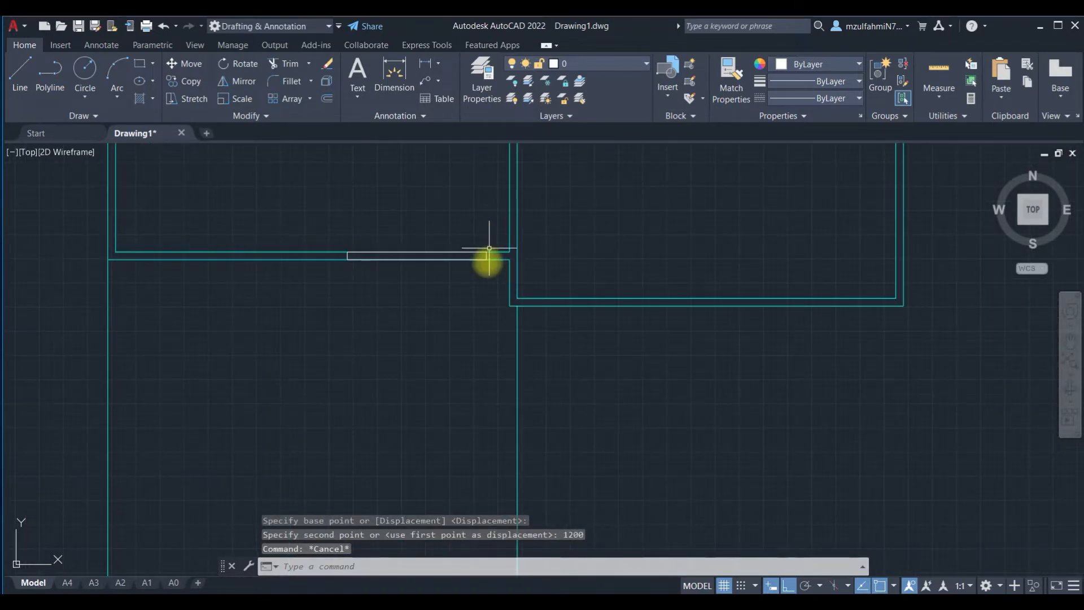
# Step: Rotate the original rectangle beside the plan by an angle of 900 degrees
pyautogui.scroll(-5, 489, 254)
pyautogui.scroll(3, 550, 271)
pyautogui.moveTo(542, 271)
pyautogui.mouseDown(button='middle')
pyautogui.moveTo(552, 284)
pyautogui.moveTo(534, 384)
pyautogui.mouseUp(button='middle')
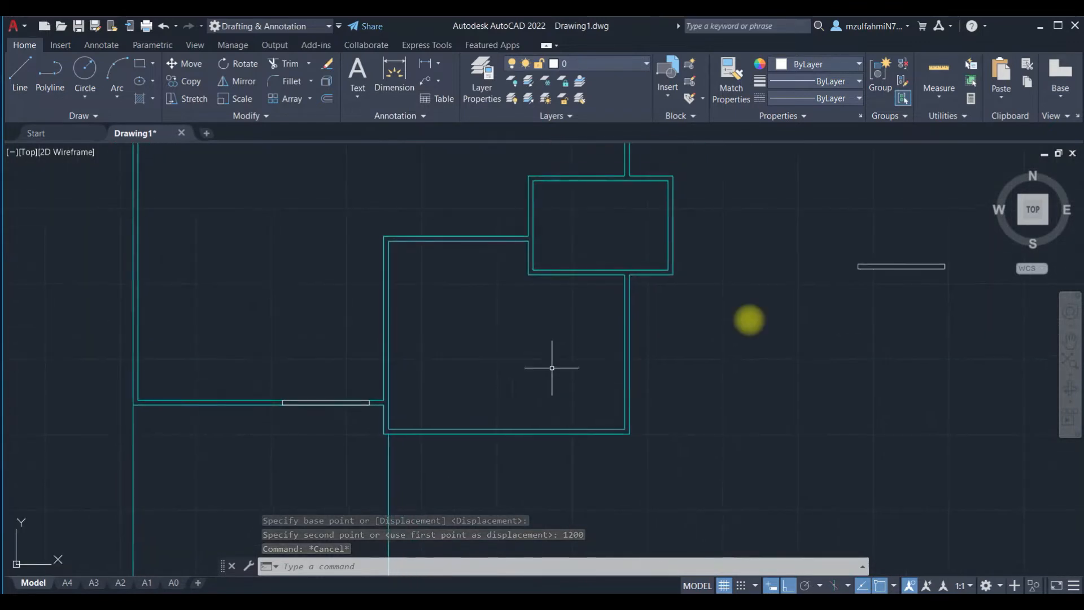
pyautogui.click(920, 247)
pyautogui.click(882, 300)
pyautogui.write('ro')
pyautogui.press('Return')
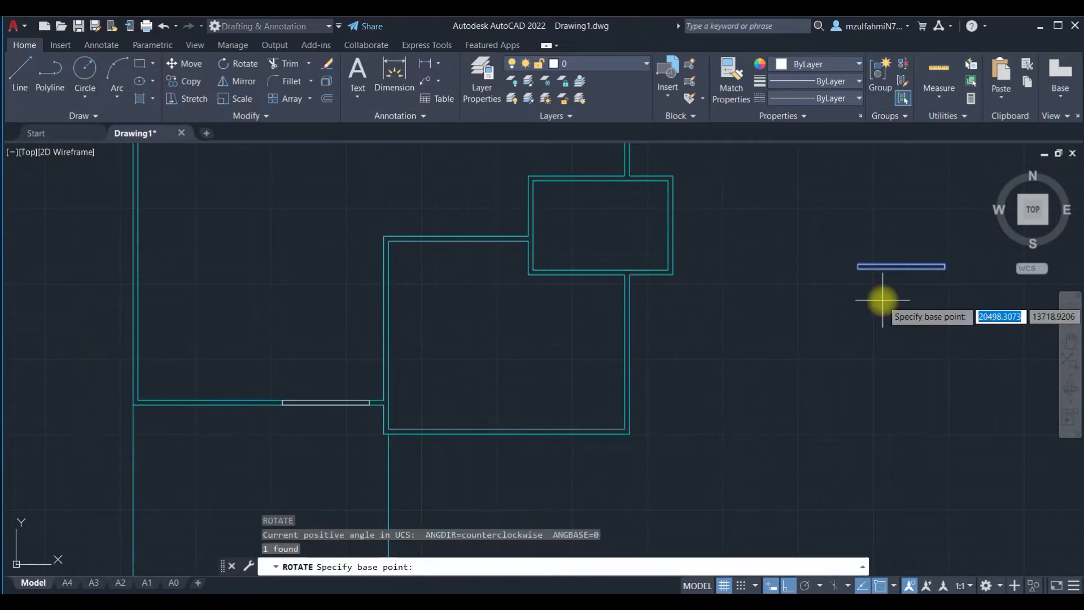
pyautogui.click(866, 276)
pyautogui.write('900')
pyautogui.press('Return')
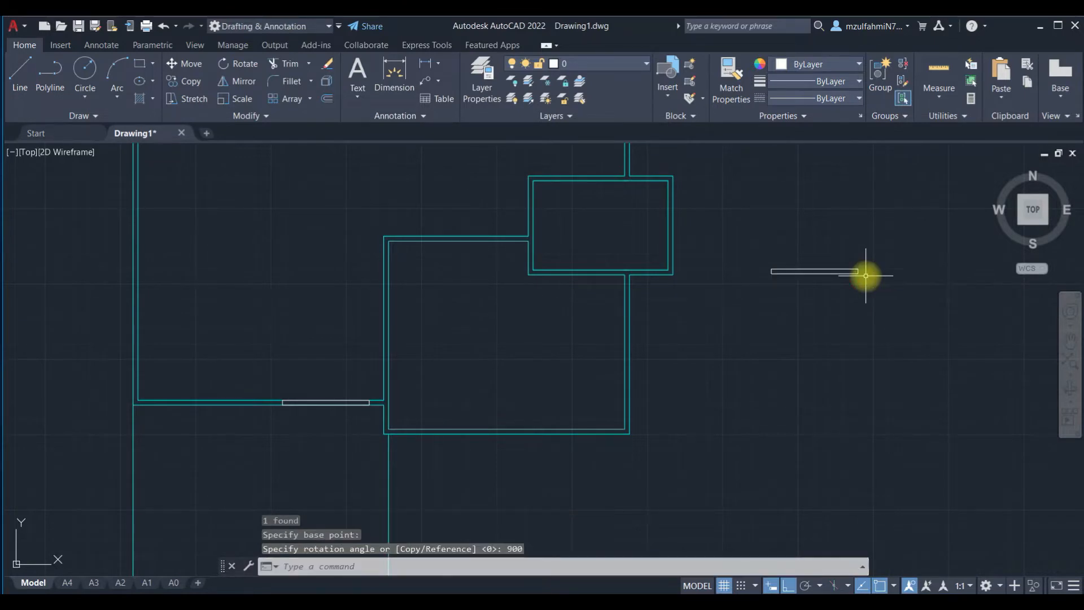
# Step: Rotate the rectangle beside the plan by 90 degrees about a point near its lower-left corner
pyautogui.press('Escape')
pyautogui.click(866, 249)
pyautogui.click(794, 311)
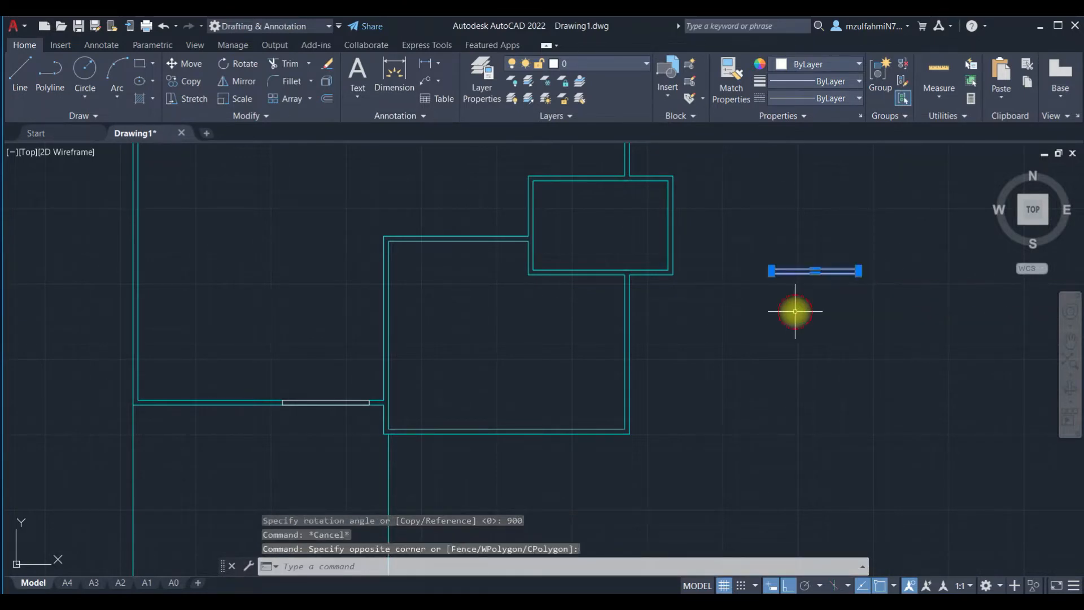
pyautogui.write('ro')
pyautogui.press('Return')
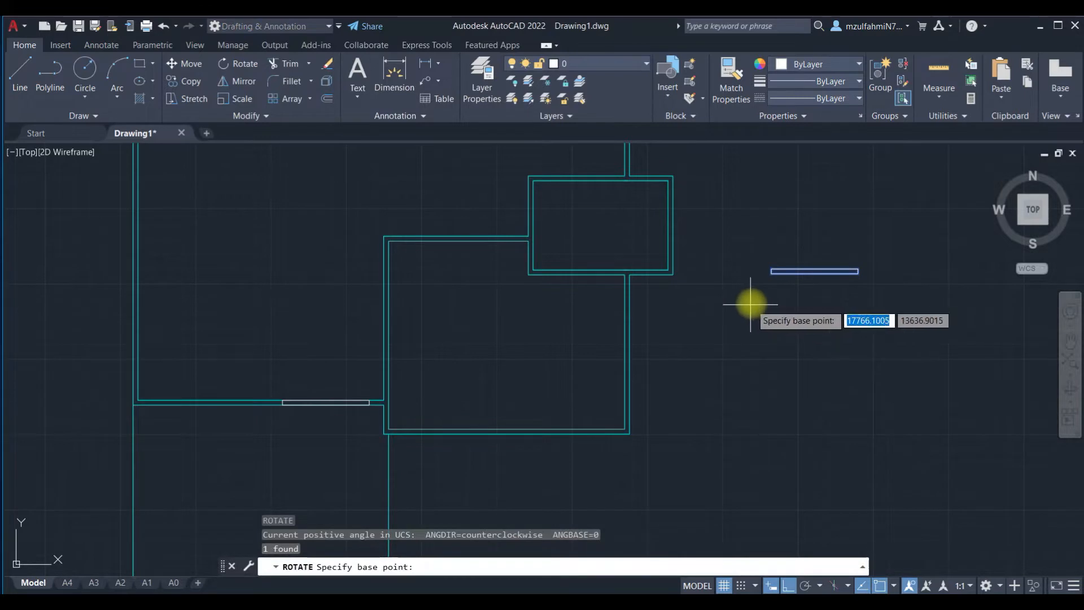
pyautogui.click(782, 278)
pyautogui.write('90')
pyautogui.press('Return')
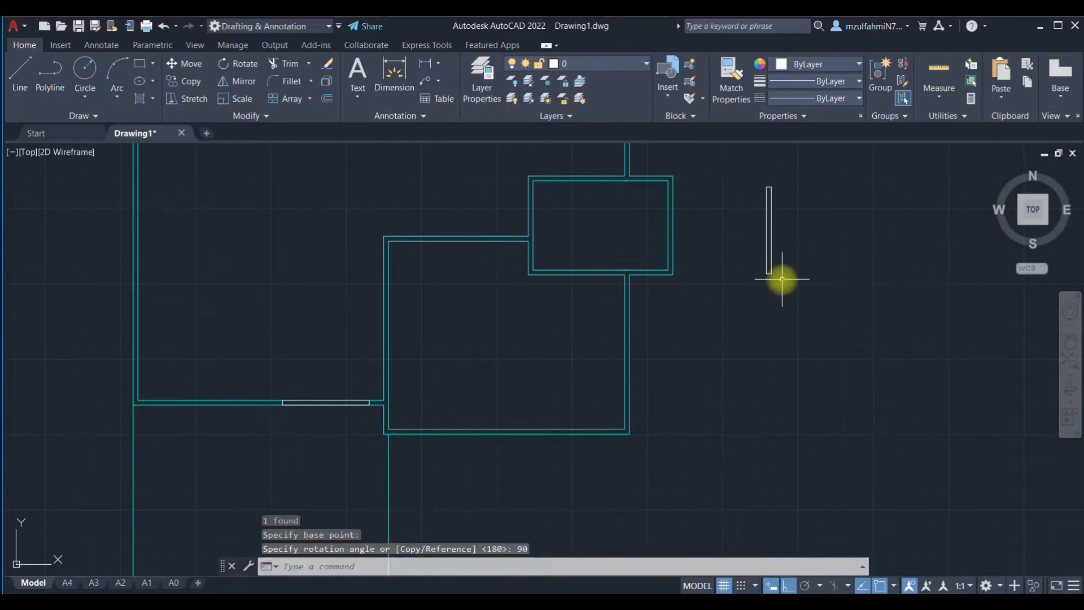
pyautogui.press('Escape')
pyautogui.click(804, 193)
pyautogui.click(743, 249)
pyautogui.write('m')
pyautogui.press('Return')
pyautogui.scroll(2, 818, 228)
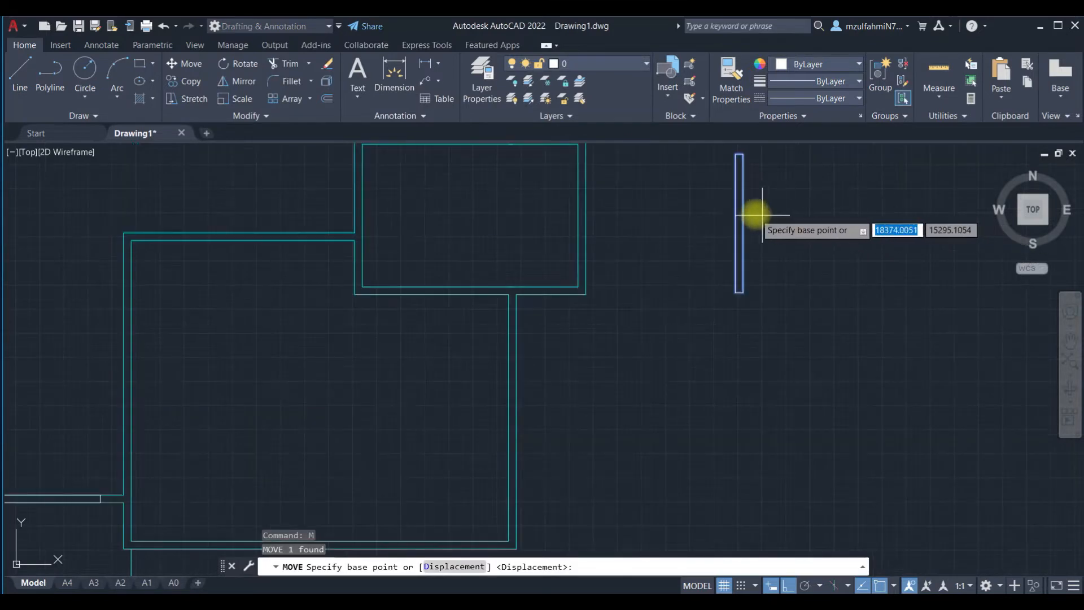
pyautogui.click(742, 213)
pyautogui.moveTo(654, 193); pyautogui.dragTo(648, 411, button='middle')
pyautogui.press('Escape')
# Step: Move the vertical rectangle by its long side's midpoint to the middle of the right wall above the small projecting room
pyautogui.click(811, 411)
pyautogui.click(692, 463)
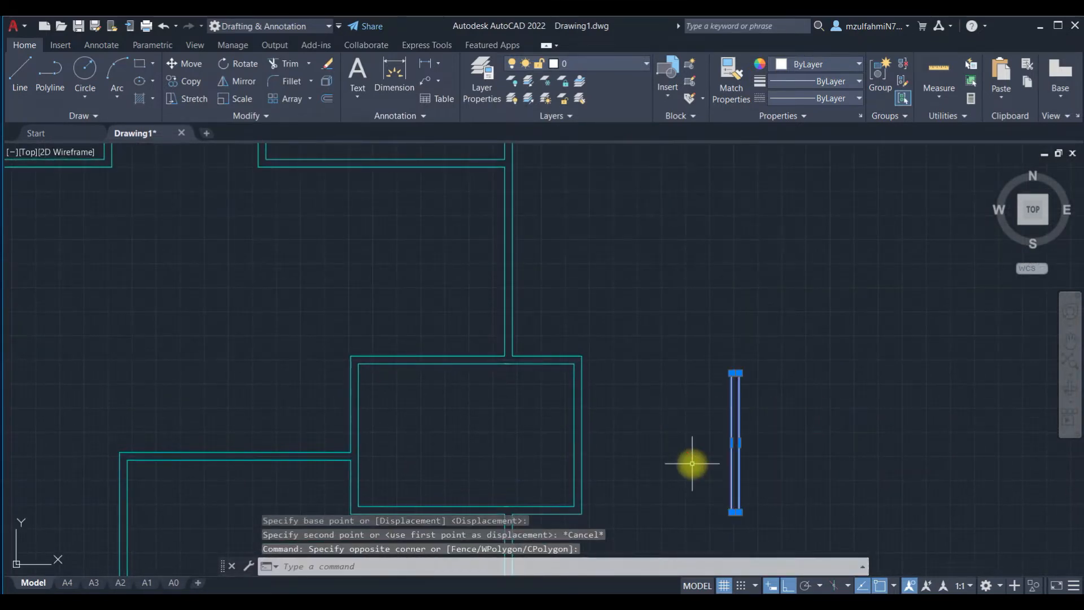
pyautogui.write('m')
pyautogui.press('Return')
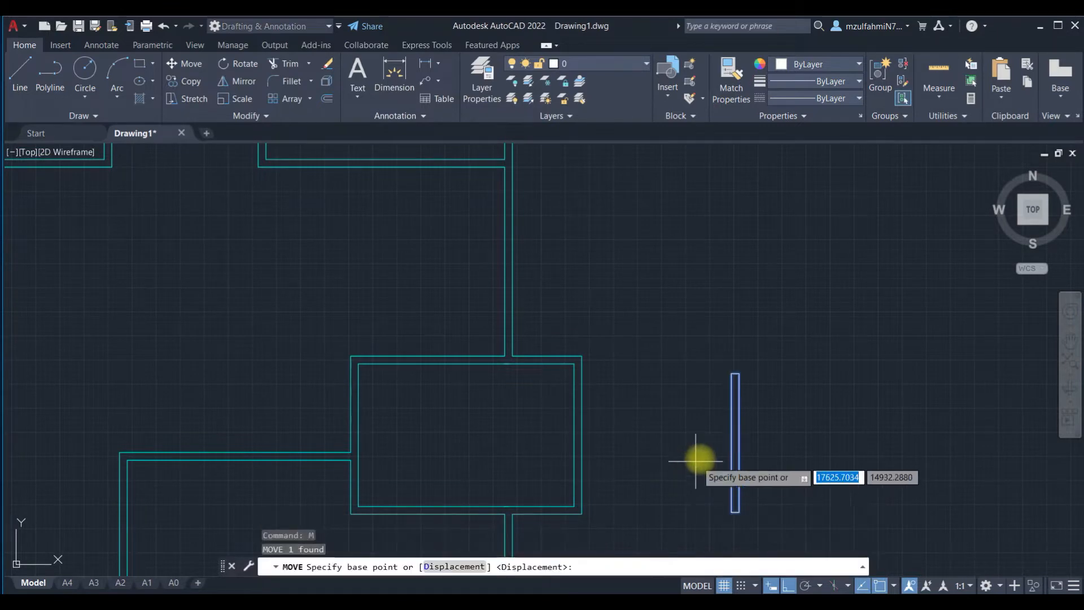
pyautogui.click(734, 442)
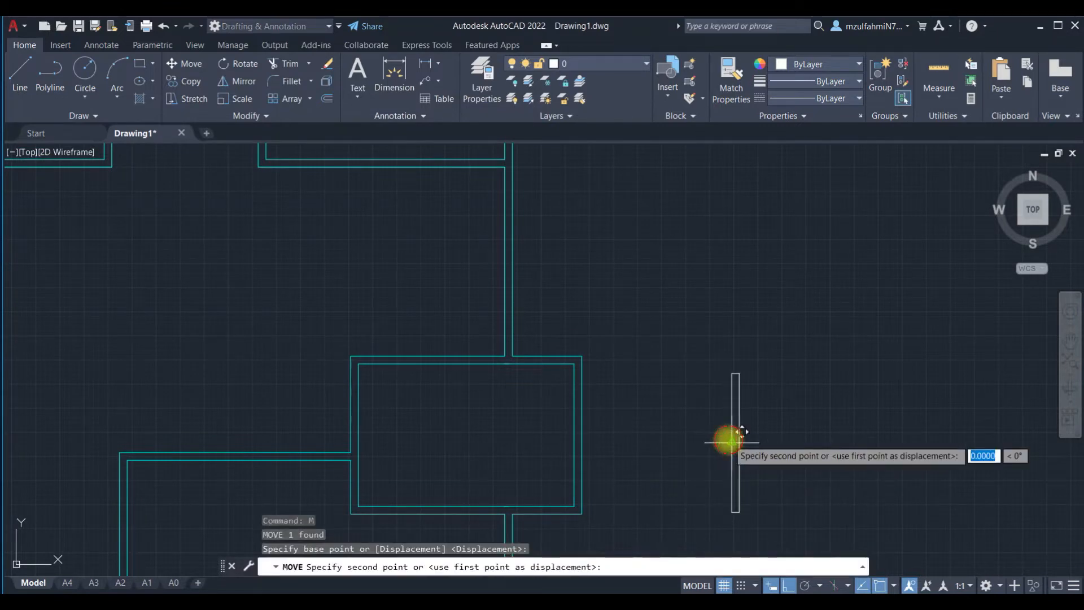
pyautogui.click(507, 260)
pyautogui.press('Escape')
pyautogui.scroll(-4, 602, 269)
pyautogui.scroll(-2, 607, 272)
pyautogui.scroll(2, 612, 273)
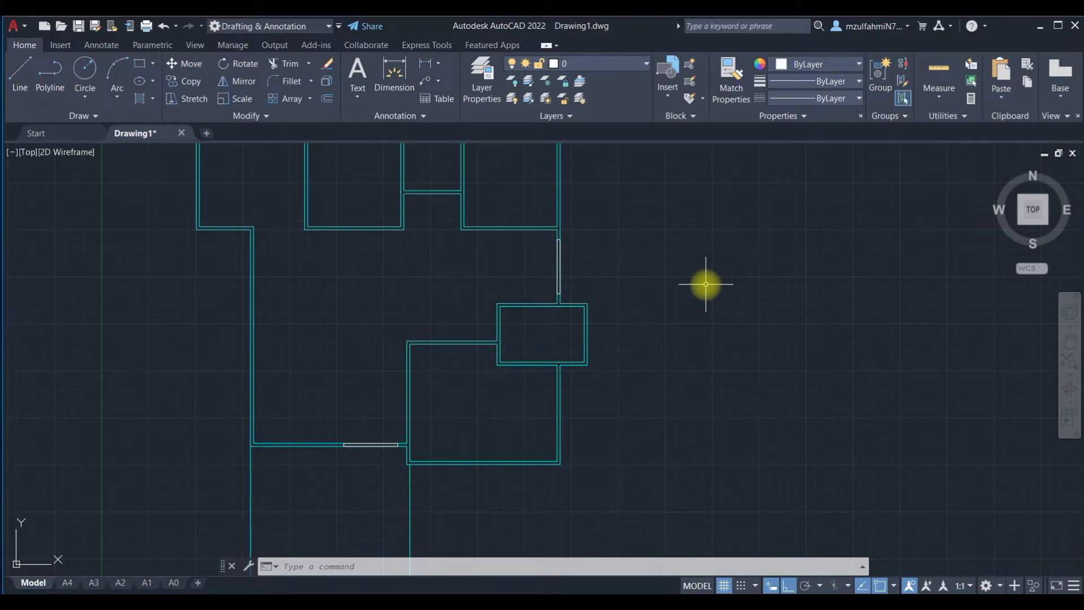
pyautogui.write('l')
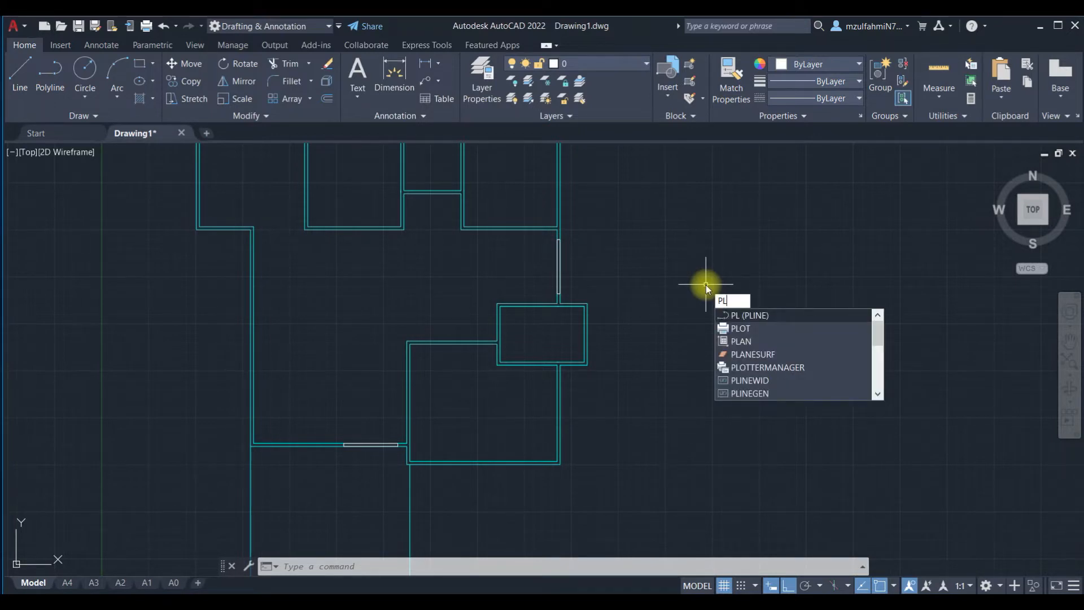
pyautogui.press('Escape')
pyautogui.press('Escape')
pyautogui.press('Escape')
# Step: Draw a 900 by 100 rectangle in the empty area to the right of the plan
pyautogui.press('Return')
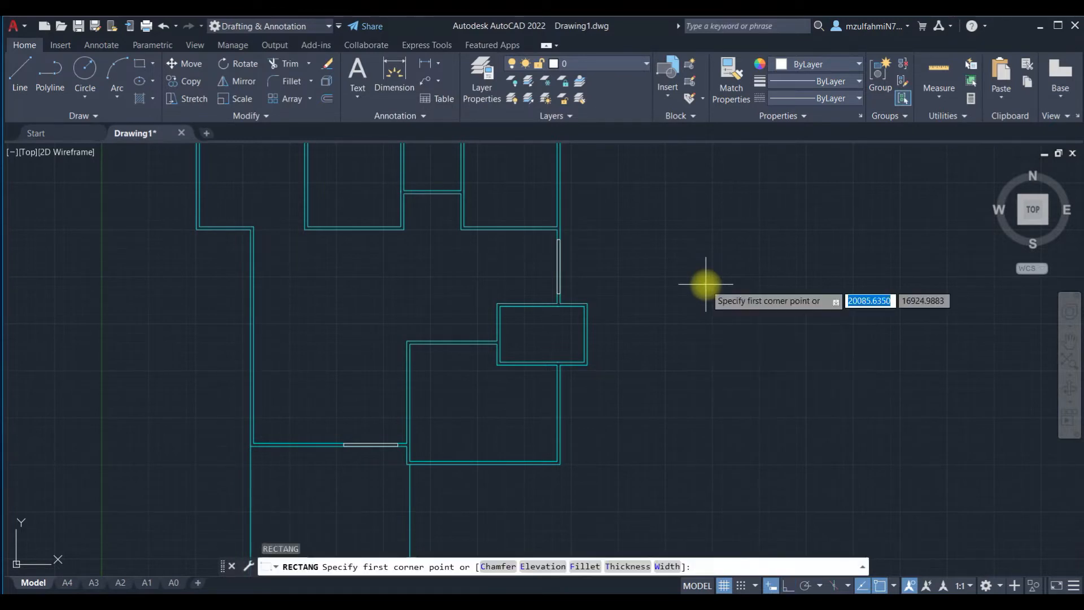
pyautogui.click(681, 373)
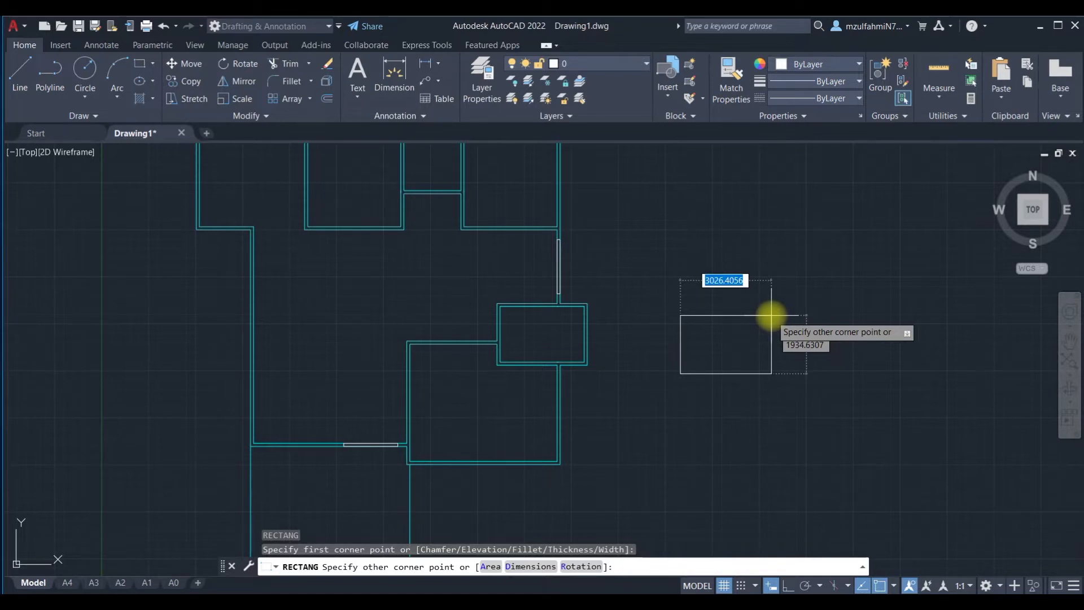
pyautogui.hotkey('alt', 'Tab')
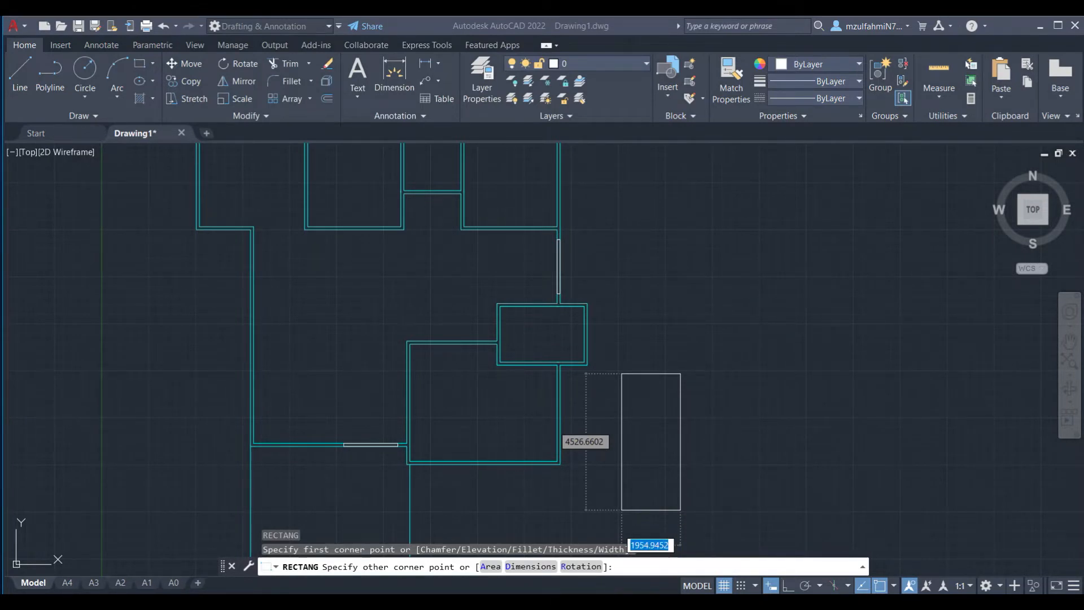
pyautogui.hotkey('alt', 'Tab')
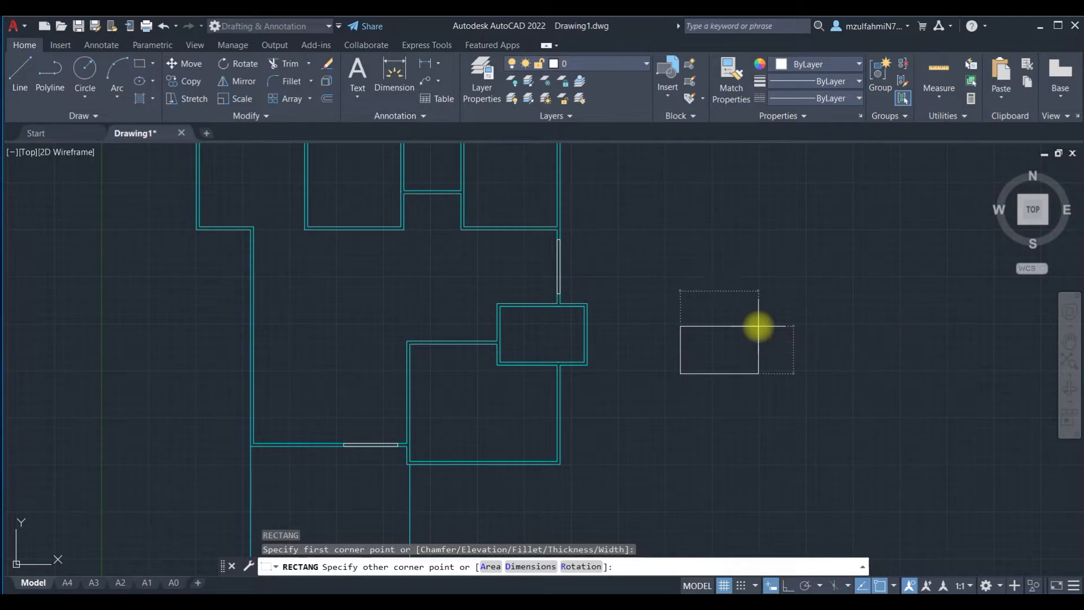
pyautogui.press('Tab')
pyautogui.write('100')
pyautogui.press('Return')
pyautogui.press('Escape')
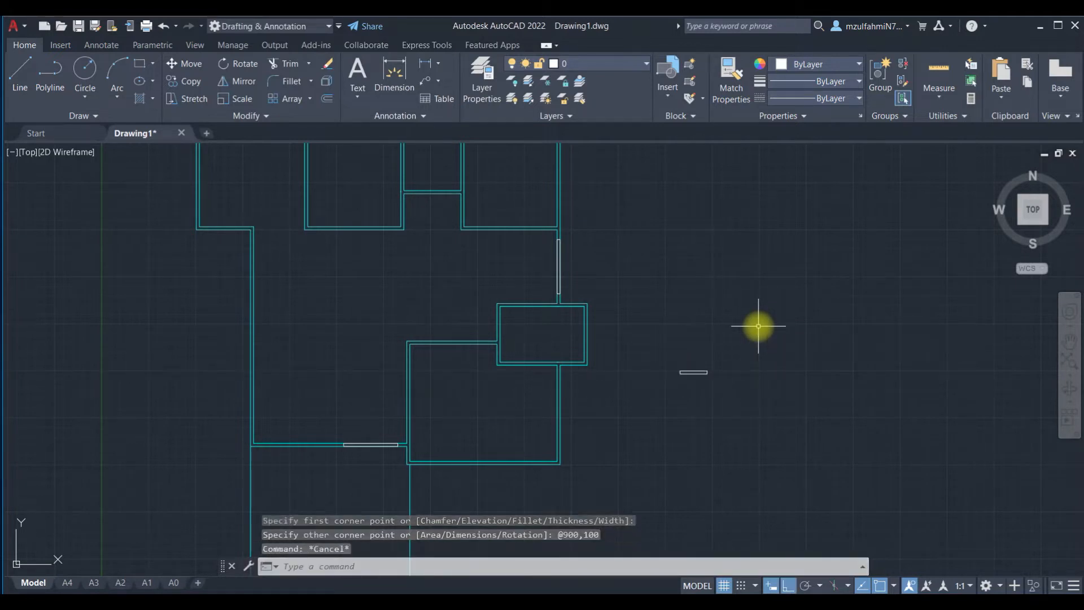
# Step: Copy the 900 by 100 rectangle by its lower midpoint to the corner where the horizontal wall meets the small projecting room's left wall
pyautogui.click(754, 317)
pyautogui.click(655, 411)
pyautogui.write('co')
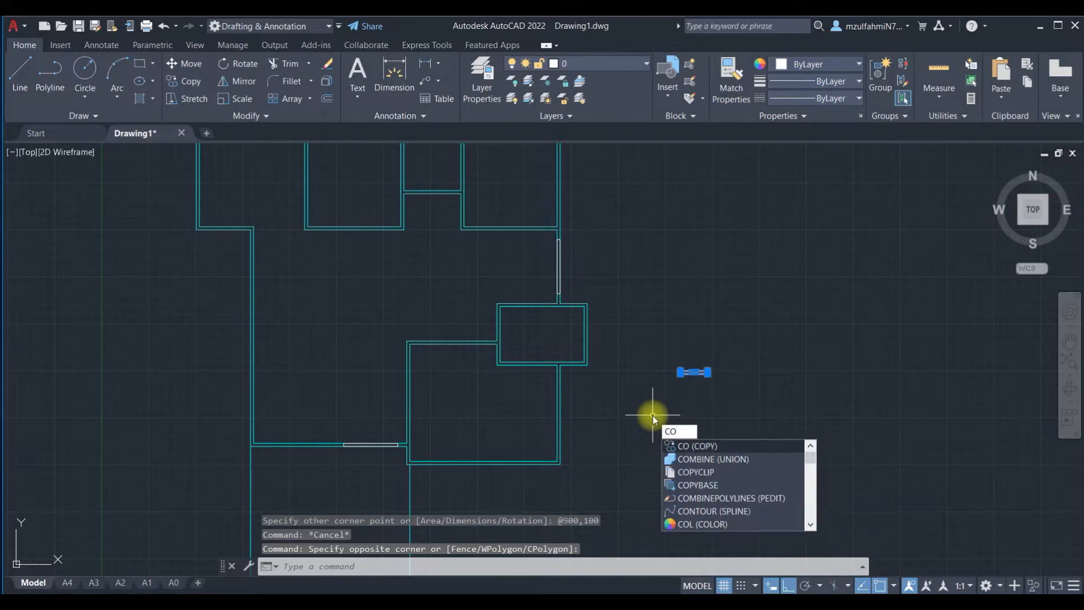
pyautogui.press('Return')
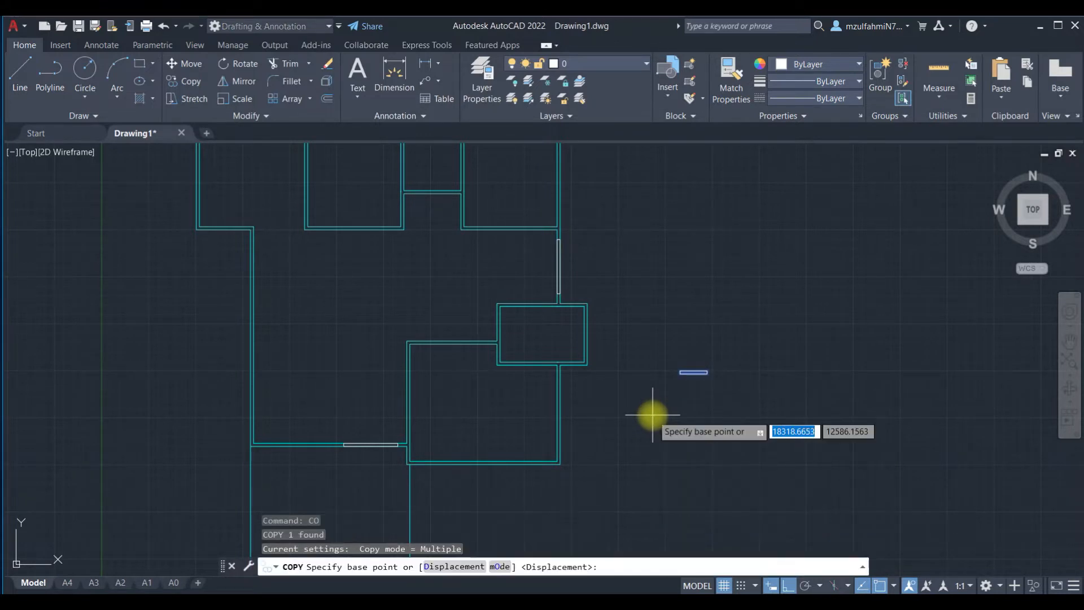
pyautogui.scroll(4, 653, 416)
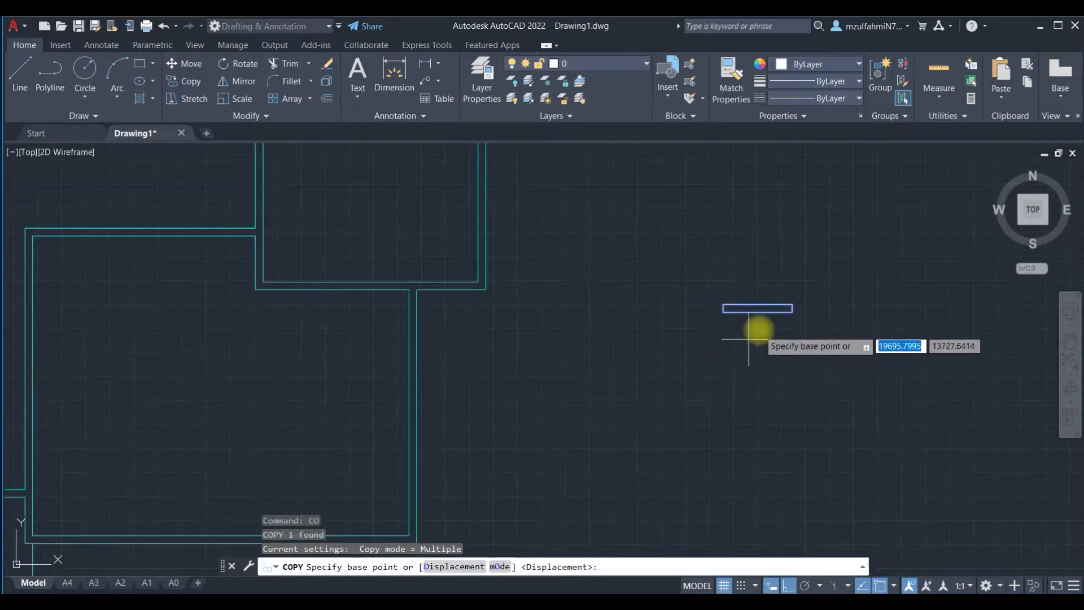
pyautogui.click(757, 312)
pyautogui.scroll(-2, 258, 254)
pyautogui.scroll(4, 249, 242)
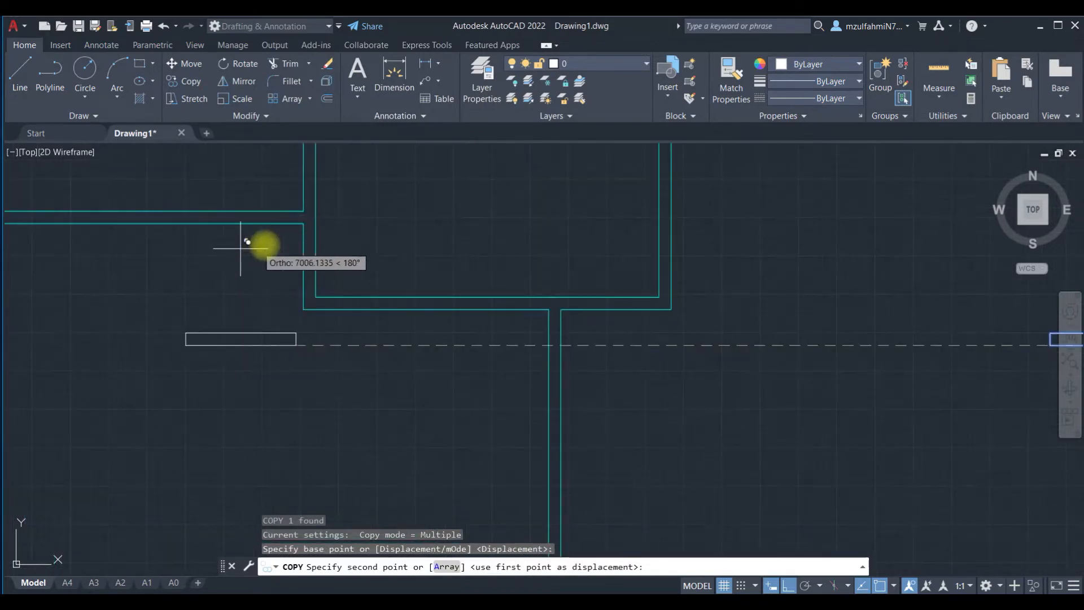
pyautogui.click(303, 223)
pyautogui.press('Escape')
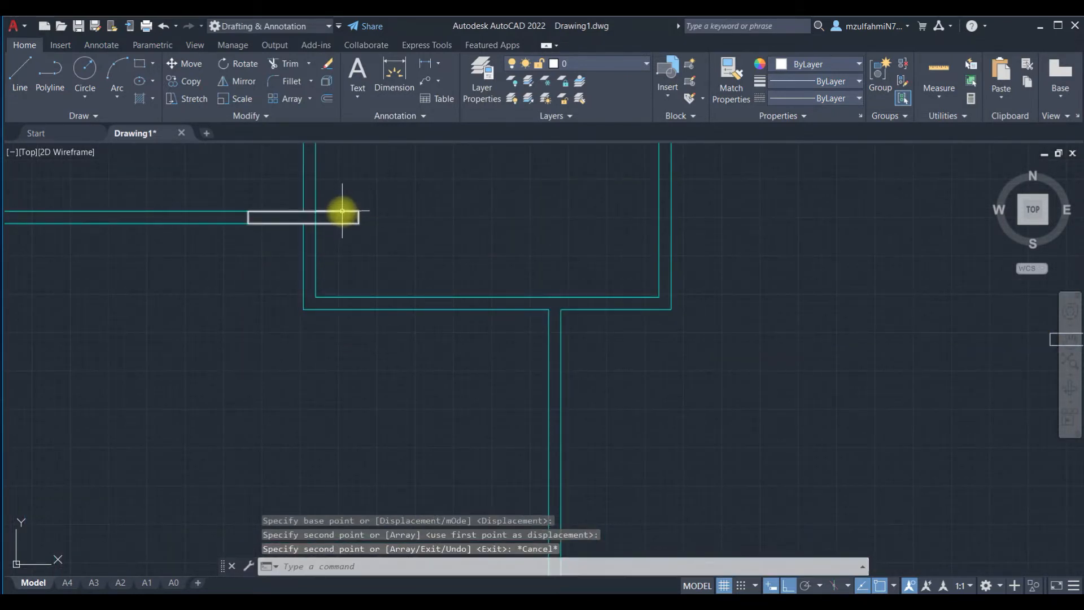
pyautogui.click(342, 213)
pyautogui.write('cp')
pyautogui.press('Return')
pyautogui.press('Escape')
# Step: Move the copied rectangle 750 to the left along the horizontal wall beside the projecting room
pyautogui.click(358, 208)
pyautogui.click(344, 236)
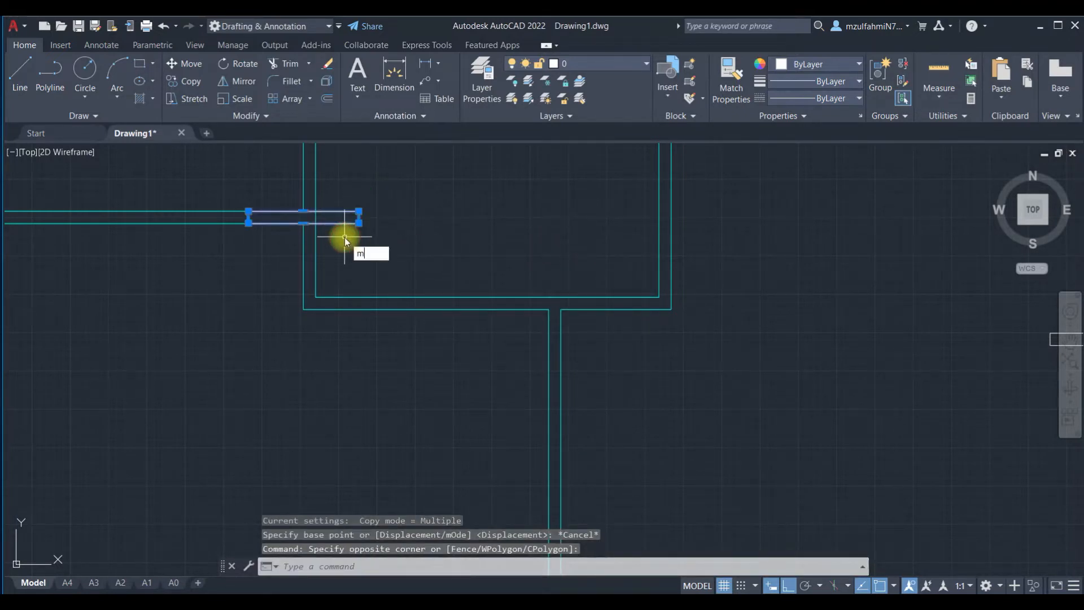
pyautogui.write('m')
pyautogui.press('Return')
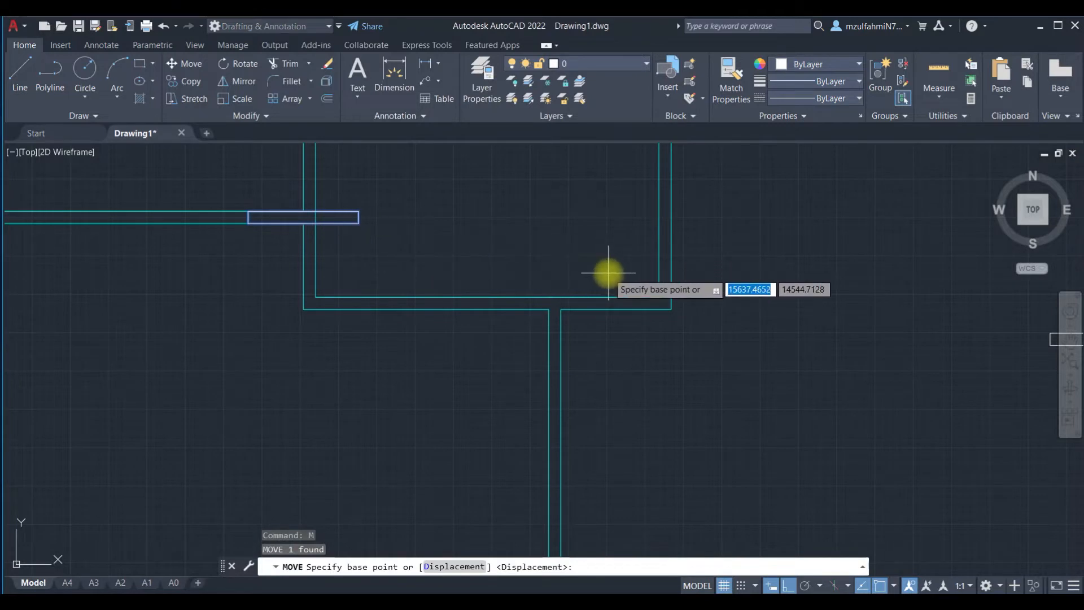
pyautogui.click(608, 272)
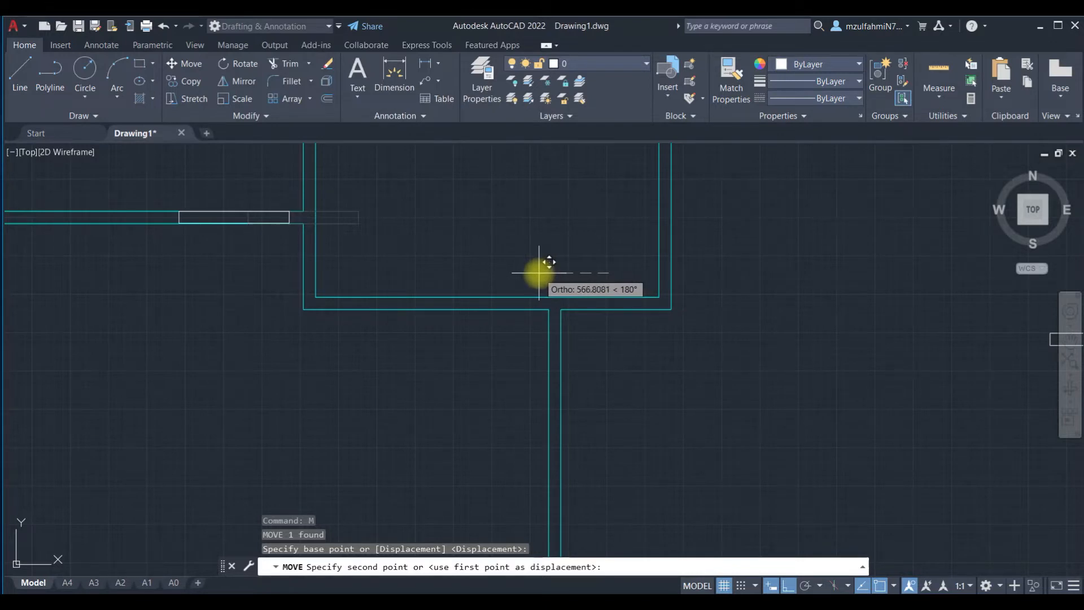
pyautogui.write('750')
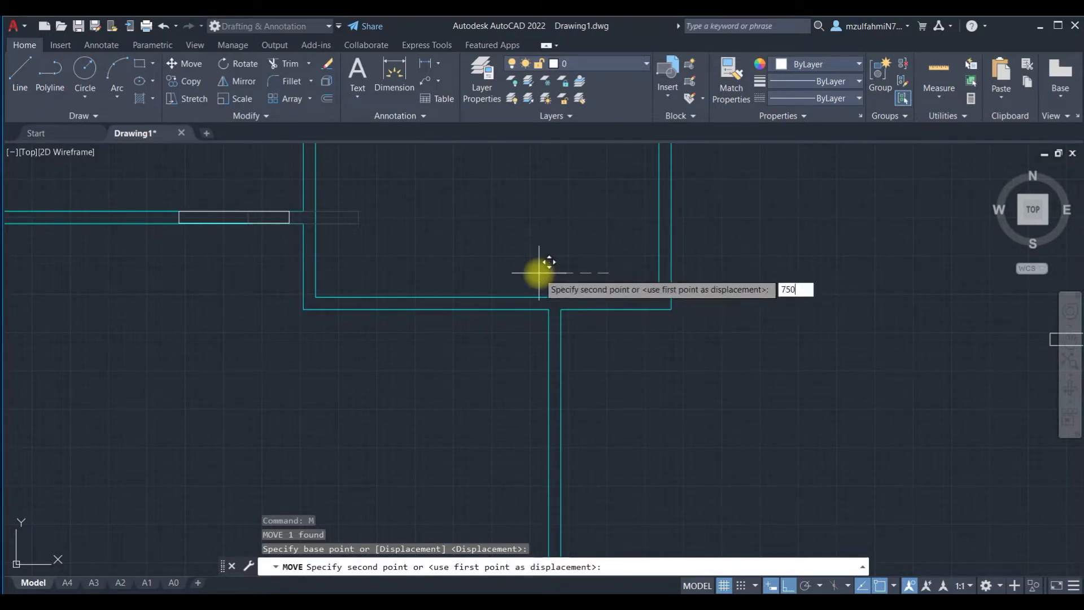
pyautogui.press('Return')
pyautogui.press('Escape')
# Step: Copy that opening rectangle by its lower midpoint to the middle of the small upper room's bottom wall
pyautogui.scroll(-2, 521, 281)
pyautogui.scroll(2, 486, 283)
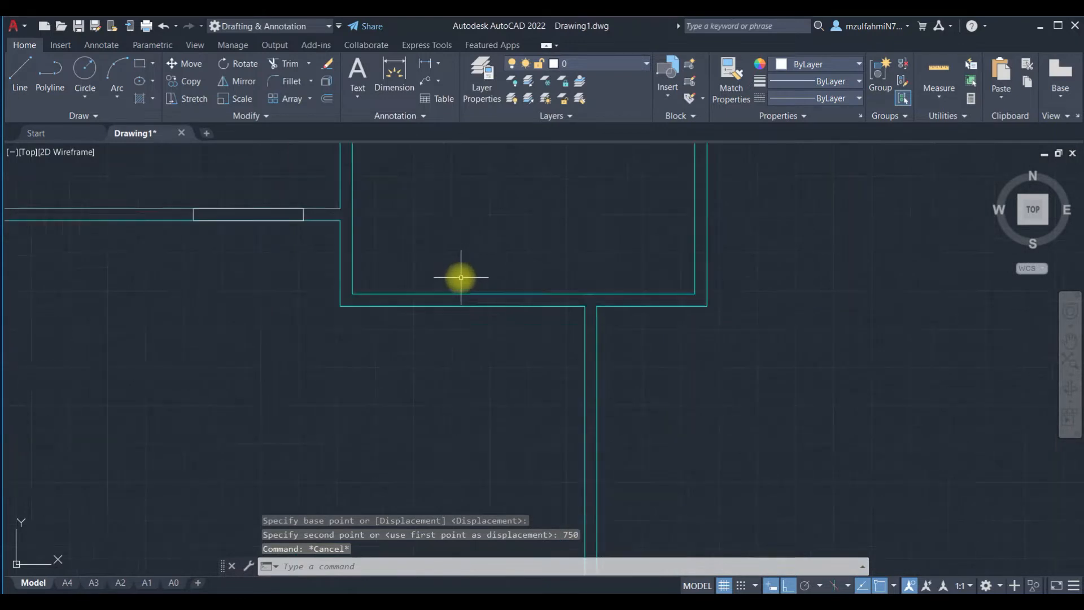
pyautogui.scroll(-2, 460, 276)
pyautogui.moveTo(457, 263); pyautogui.dragTo(438, 401, button='middle')
pyautogui.scroll(-2, 452, 373)
pyautogui.scroll(2, 442, 334)
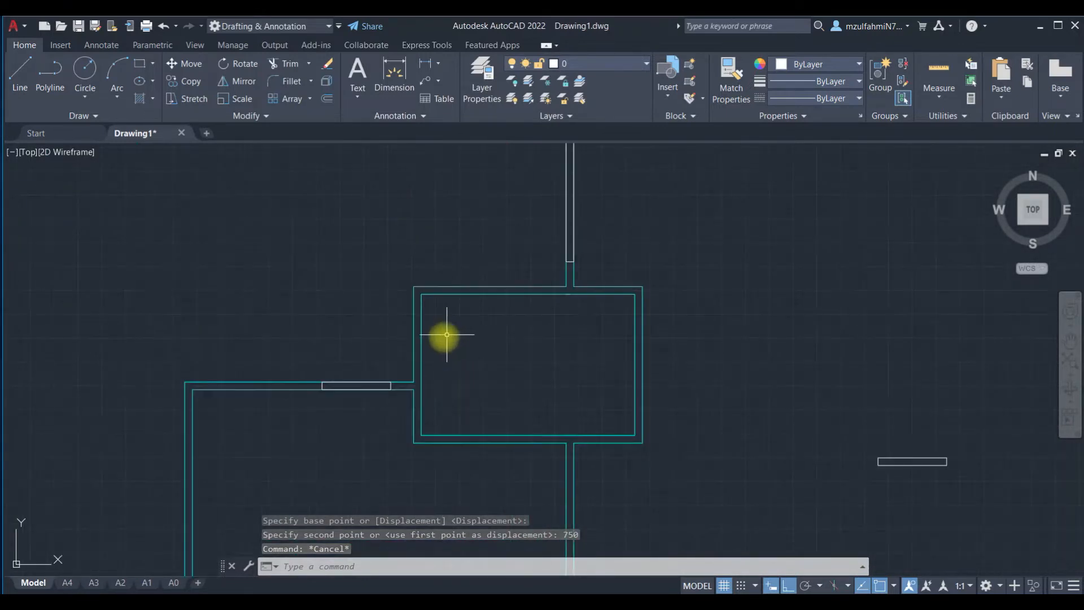
pyautogui.click(310, 367)
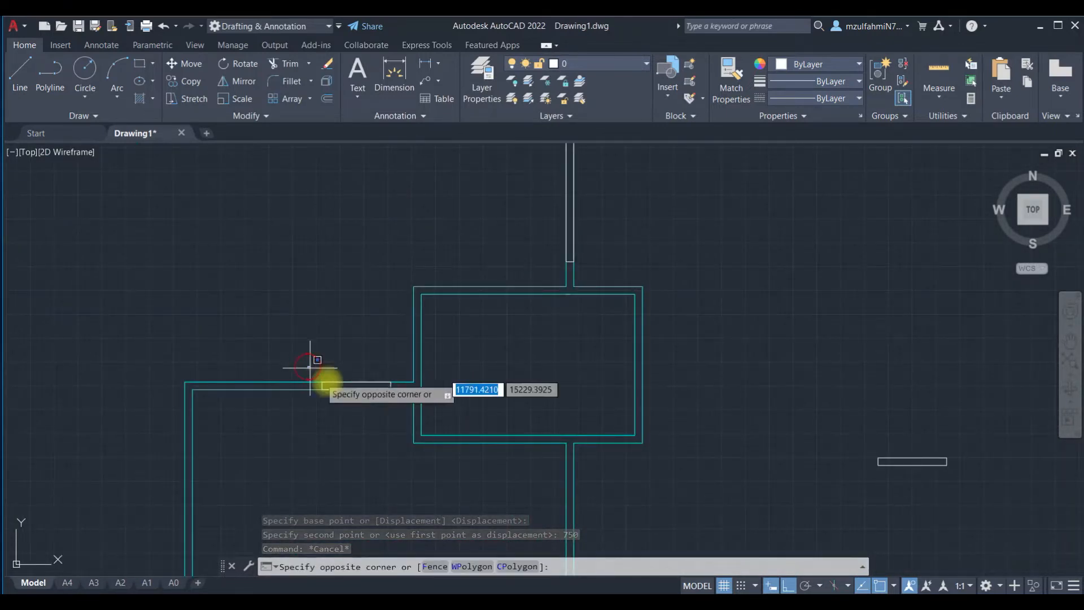
pyautogui.click(403, 423)
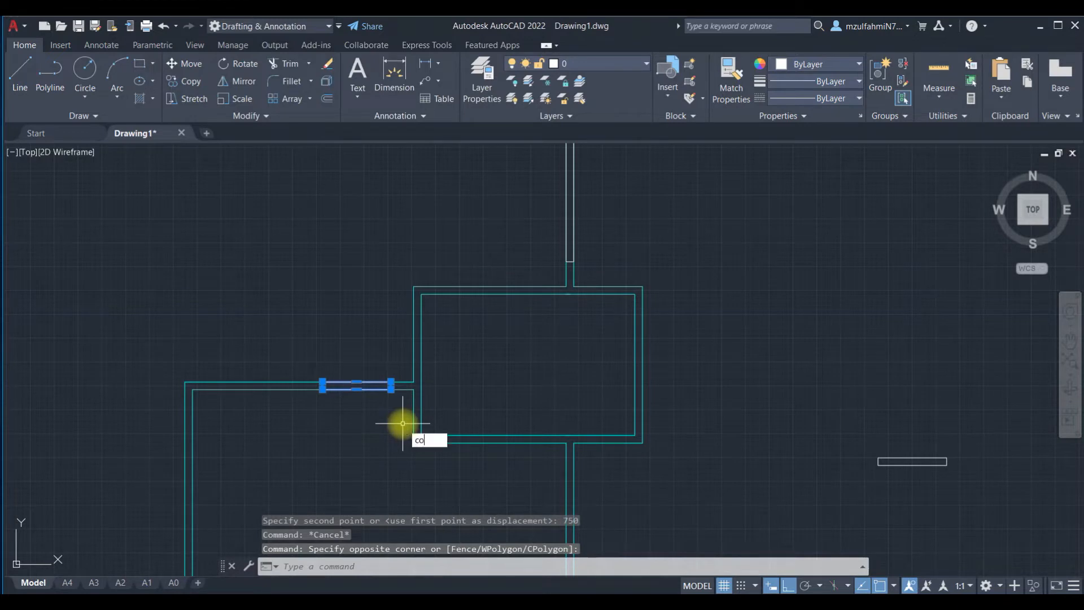
pyautogui.press('Return')
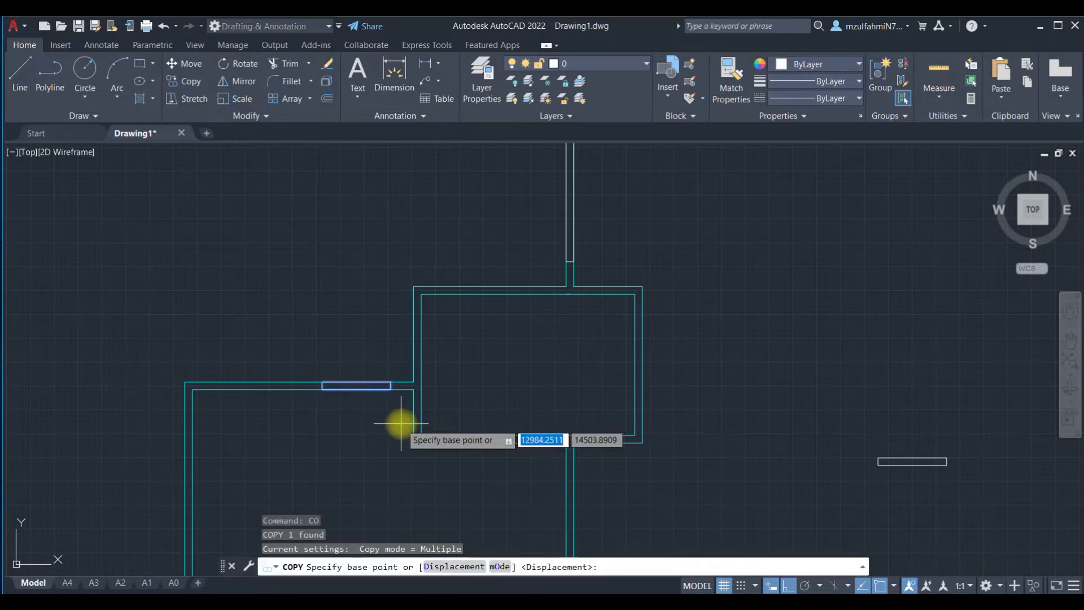
pyautogui.click(358, 389)
pyautogui.scroll(-4, 327, 310)
pyautogui.moveTo(327, 310); pyautogui.dragTo(322, 417, button='middle')
pyautogui.scroll(2, 314, 354)
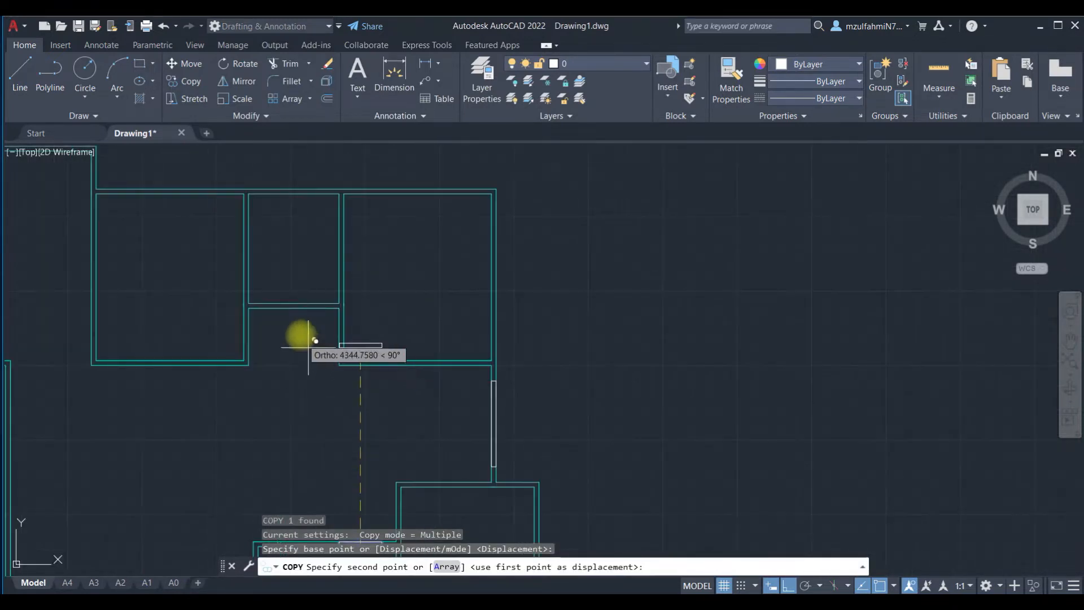
pyautogui.click(290, 307)
pyautogui.press('Escape')
# Step: Copy the small upper room's opening rectangle by its lower midpoint to the middle of the short horizontal wall at the plan's left step
pyautogui.scroll(-2, 386, 345)
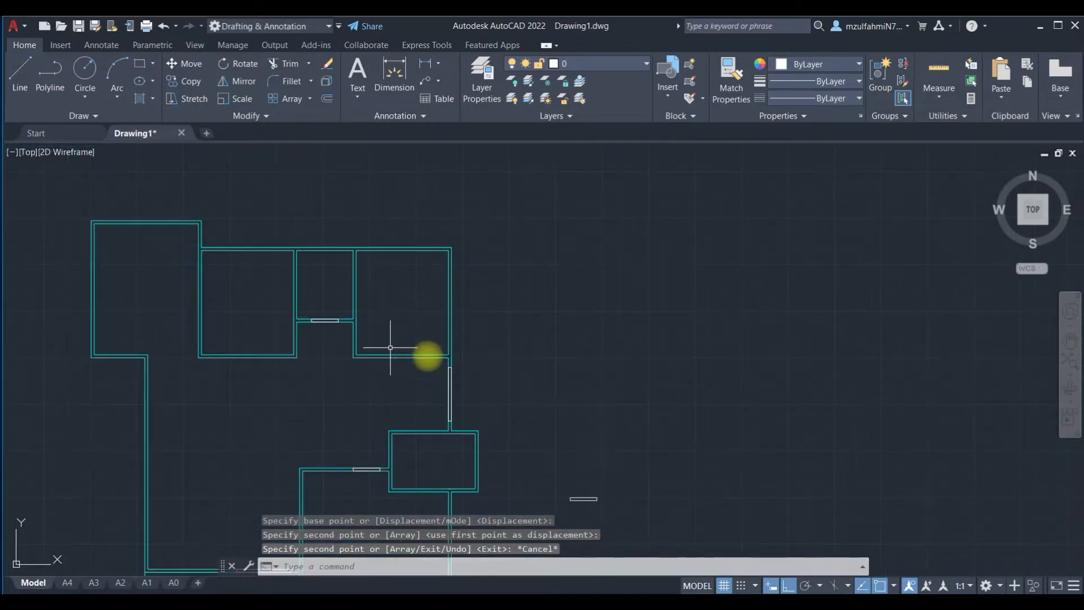
pyautogui.moveTo(581, 380); pyautogui.dragTo(603, 293, button='middle')
pyautogui.scroll(-2, 399, 302)
pyautogui.scroll(4, 413, 279)
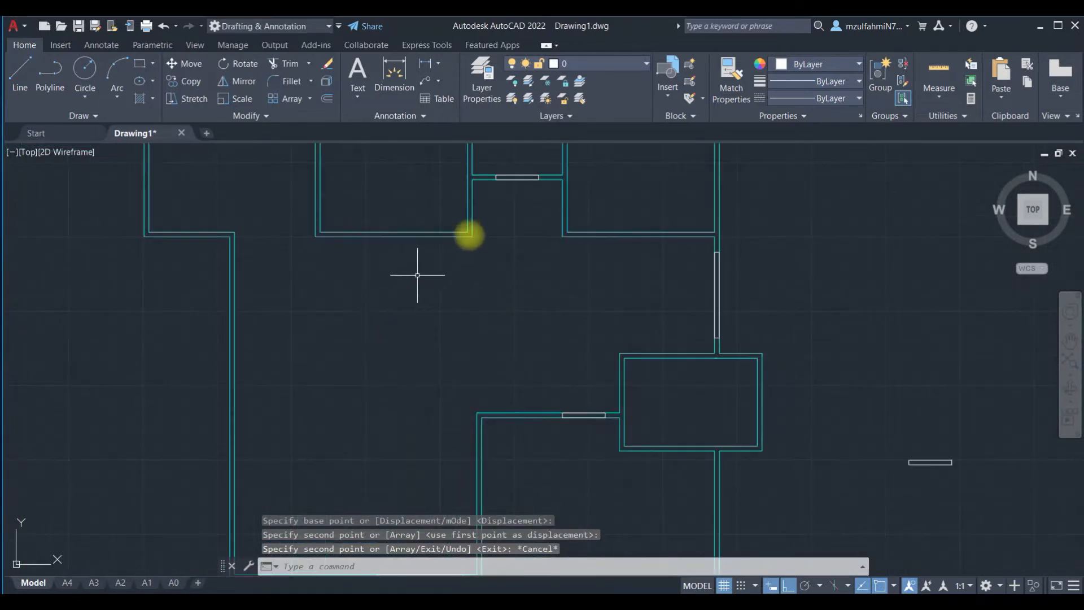
pyautogui.click(505, 175)
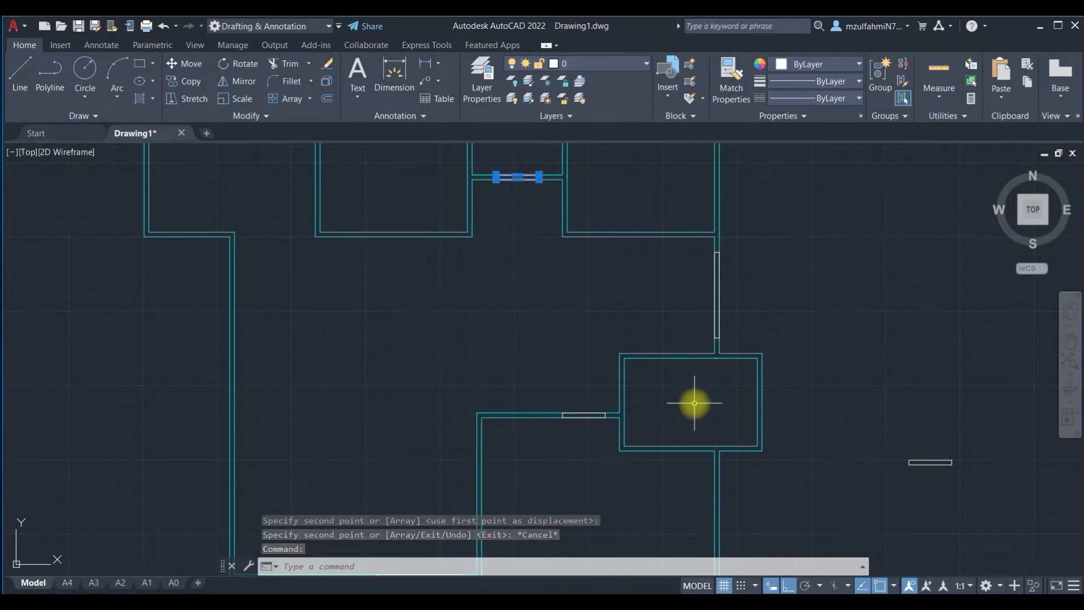
pyautogui.write('co')
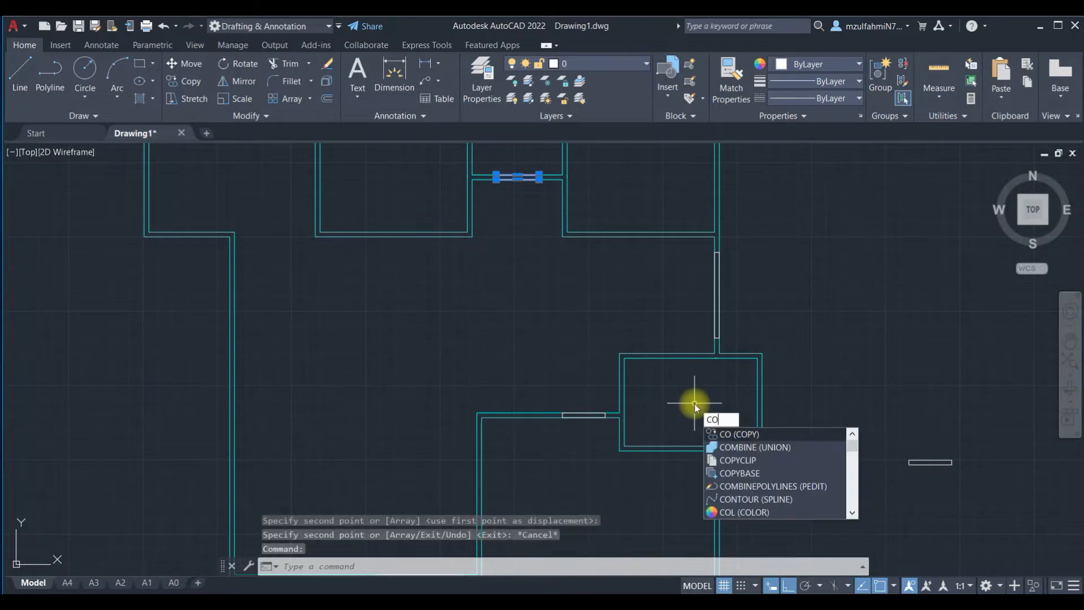
pyautogui.press('Return')
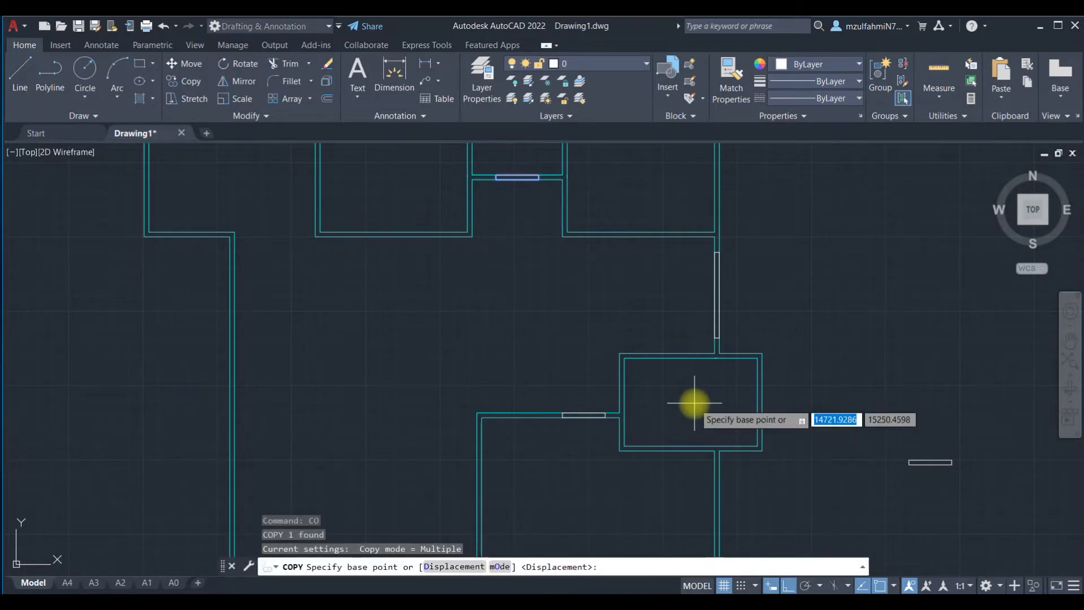
pyautogui.click(521, 183)
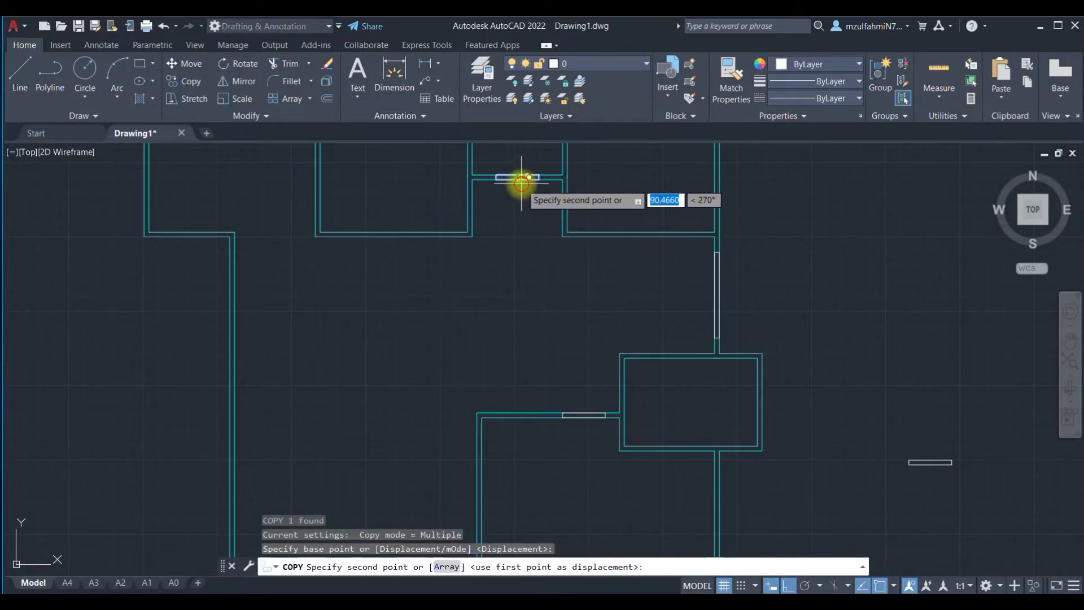
pyautogui.click(213, 236)
pyautogui.press('Escape')
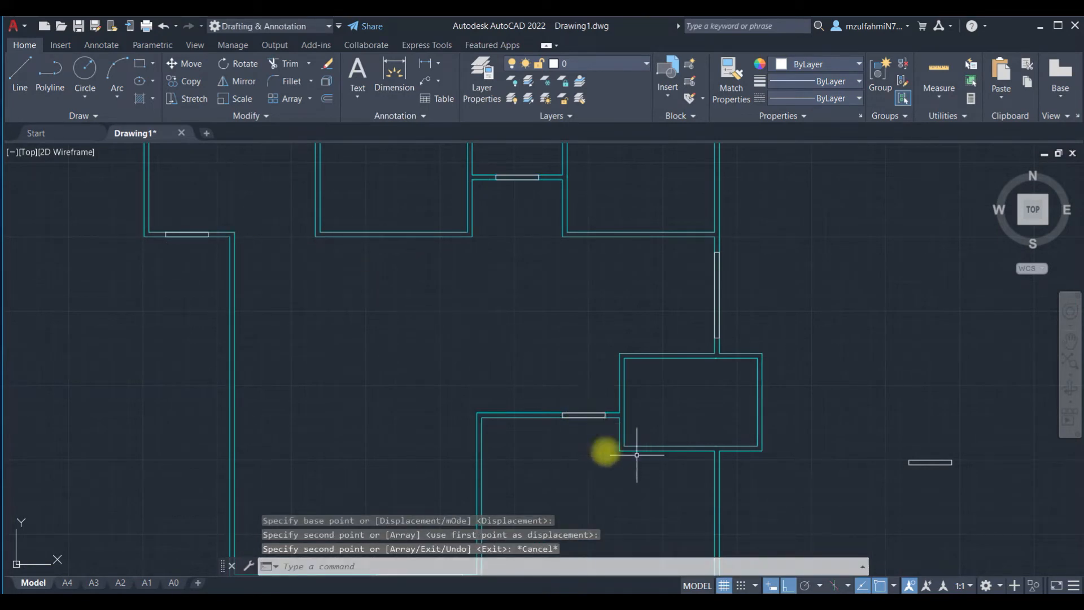
# Step: Copy the opening rectangle beside the projecting room by its lower-left corner to that room's inner lower-left corner
pyautogui.click(537, 387)
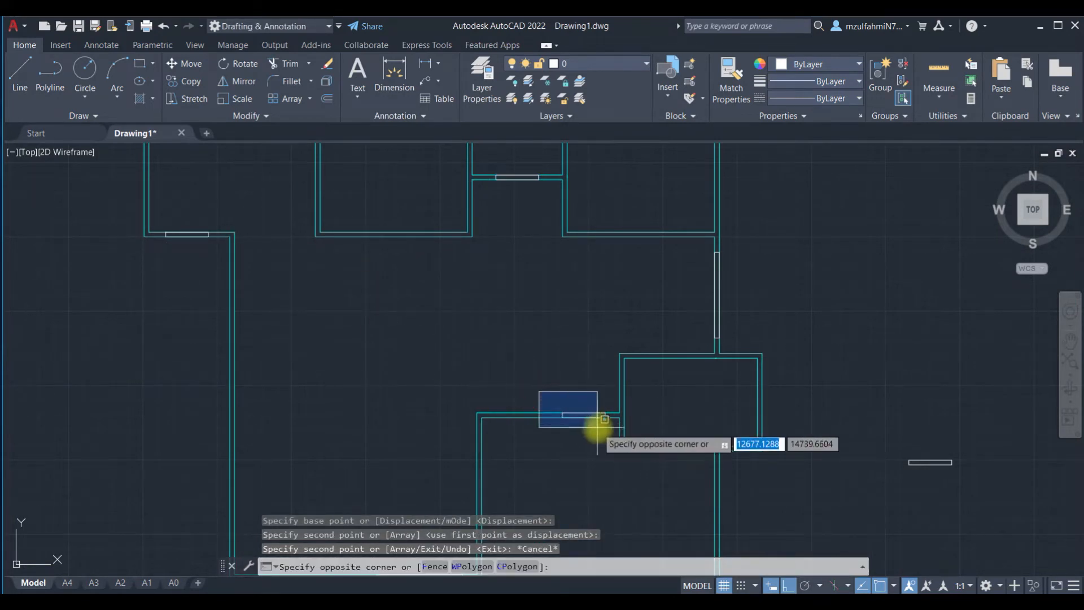
pyautogui.click(615, 438)
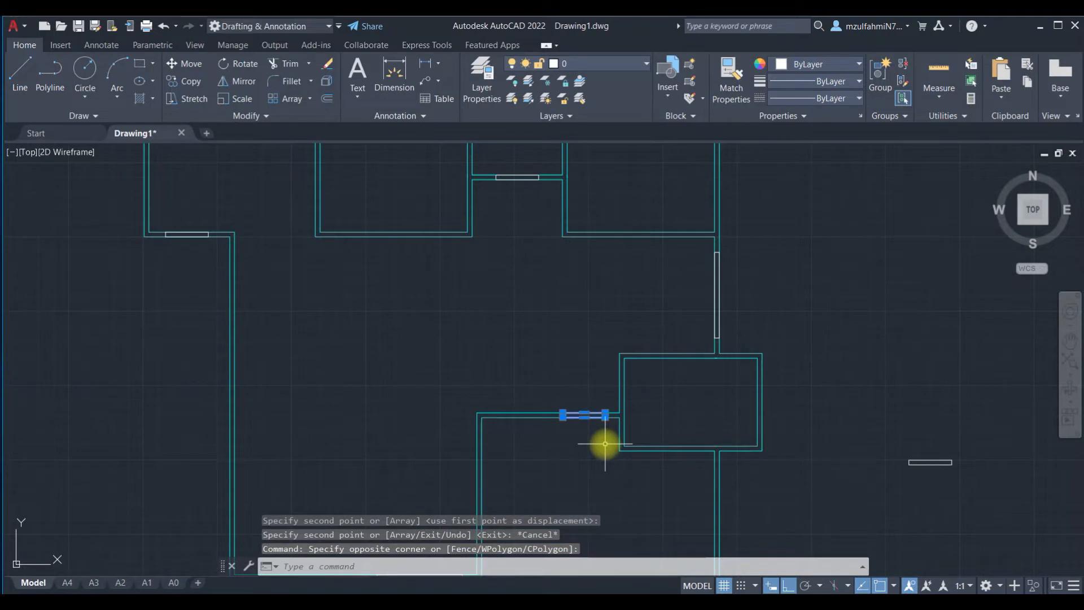
pyautogui.press('Return')
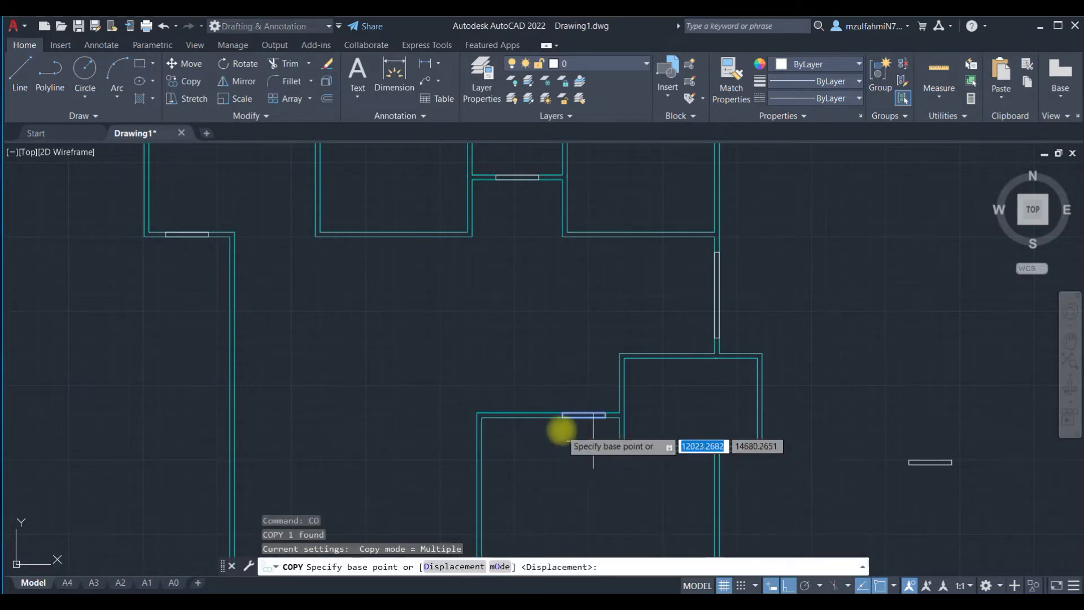
pyautogui.click(562, 423)
pyautogui.scroll(4, 658, 472)
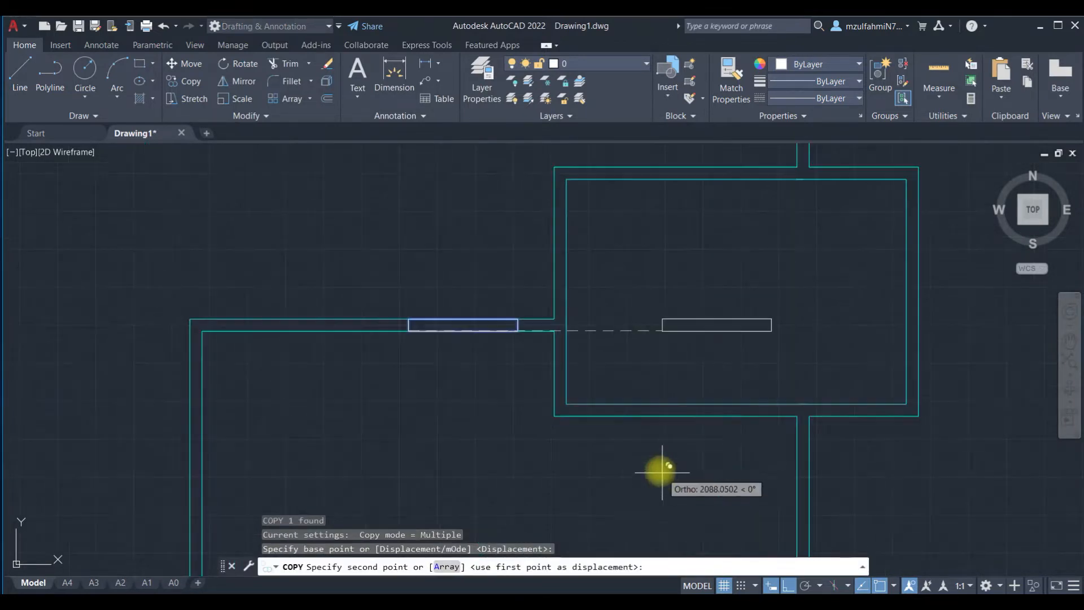
pyautogui.click(573, 403)
pyautogui.press('Escape')
# Step: Move the new rectangle 100 down into the projecting room's bottom wall
pyautogui.click(599, 390)
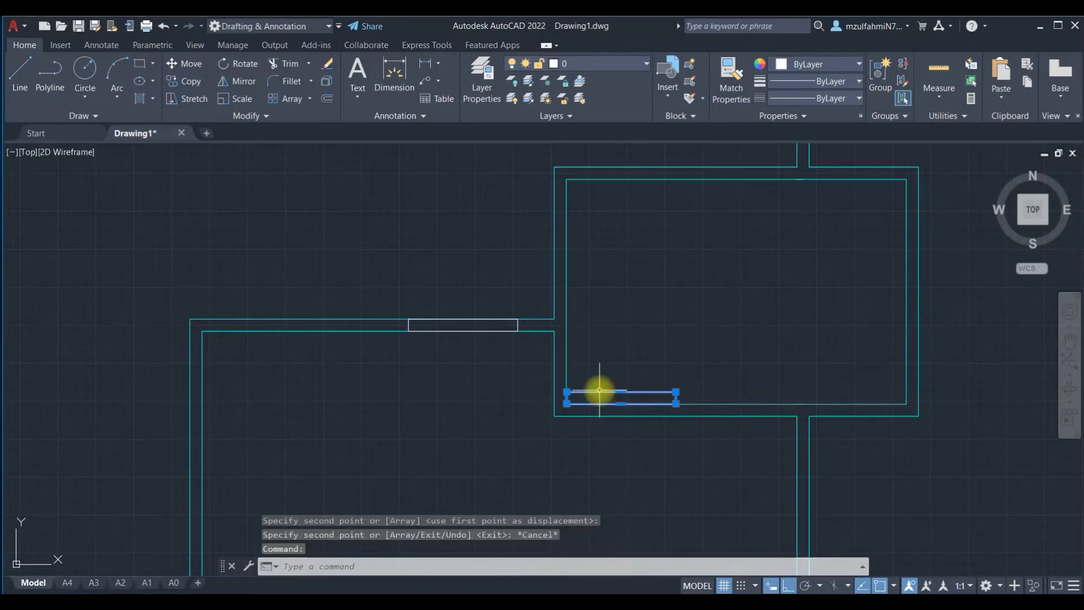
pyautogui.write('M')
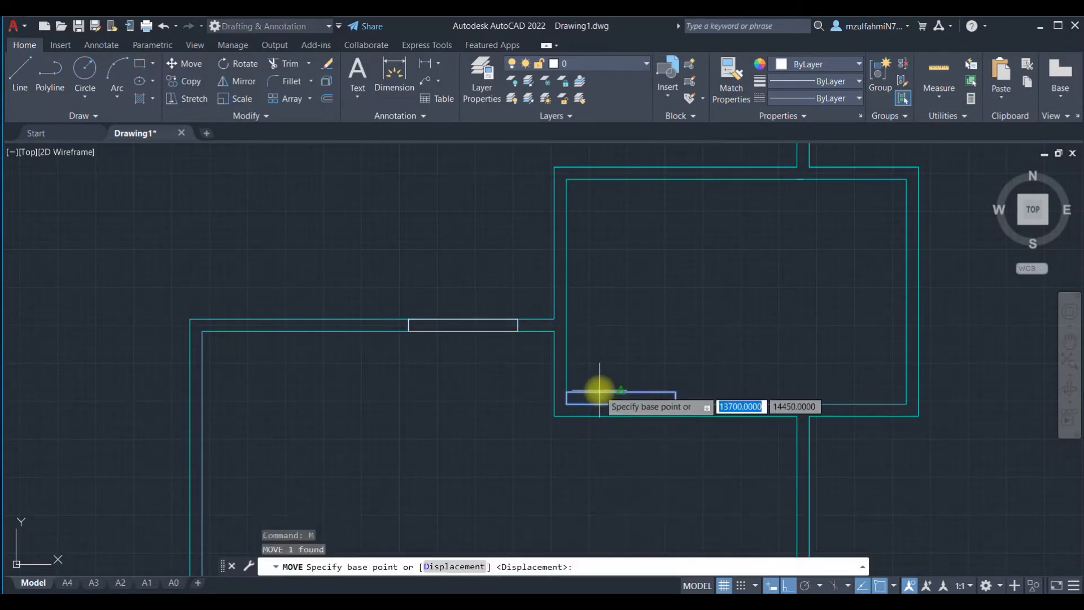
pyautogui.click(684, 306)
pyautogui.write('100')
pyautogui.press('Return')
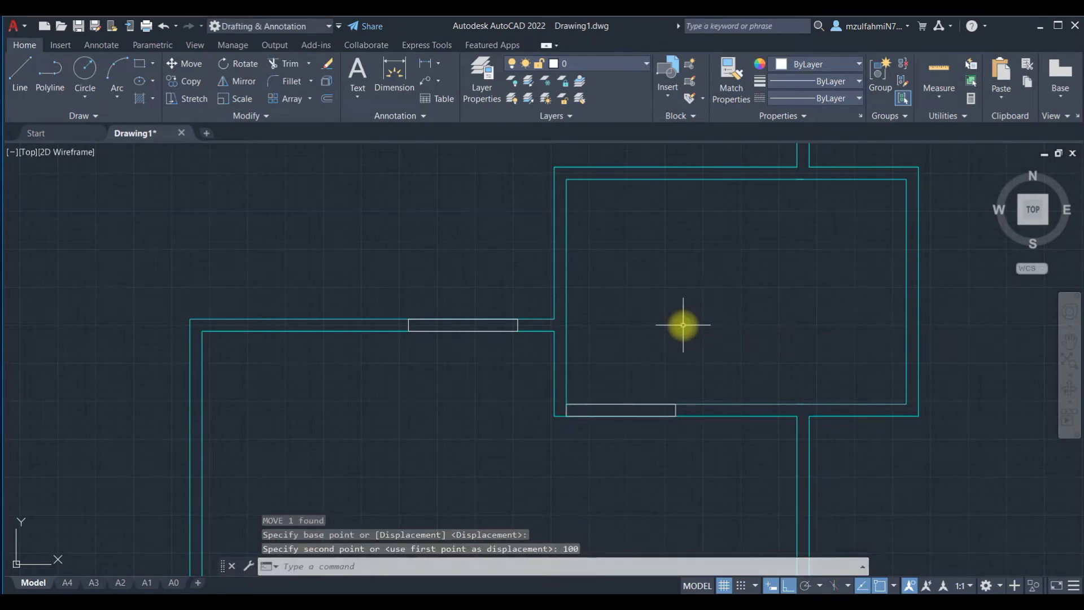
# Step: Move the opening rectangle in the projecting room's bottom wall 300 to the right
pyautogui.click(535, 394)
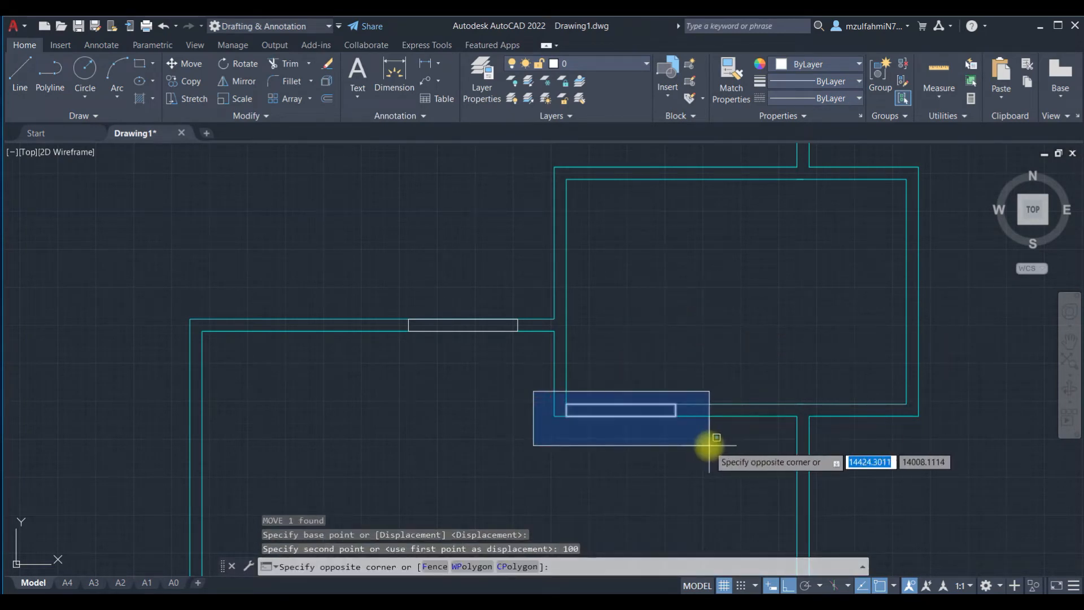
pyautogui.click(709, 445)
pyautogui.write('M')
pyautogui.press('Return')
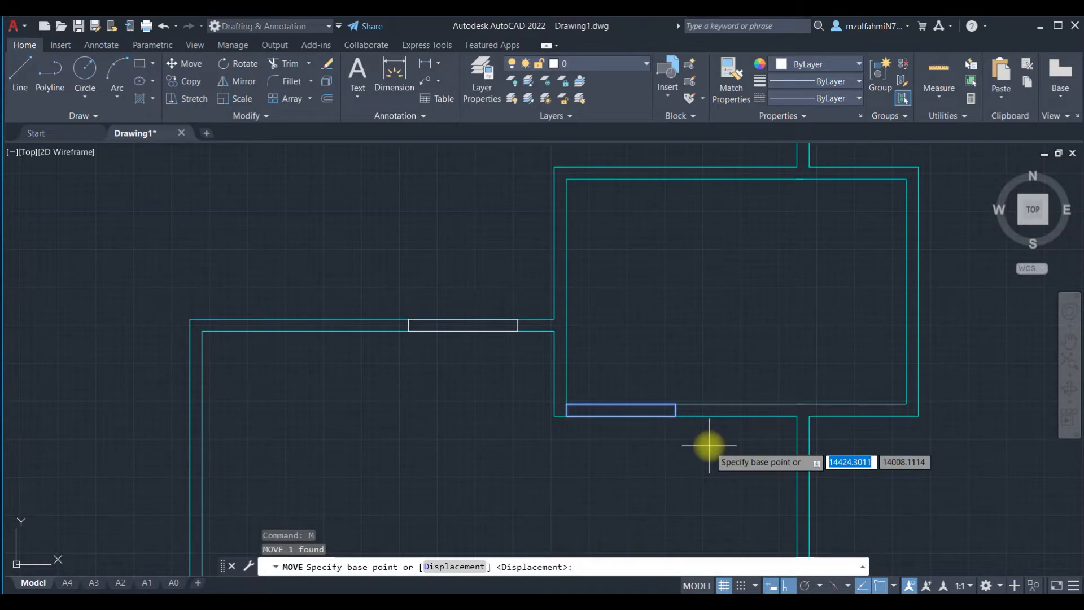
pyautogui.click(594, 469)
pyautogui.write('300')
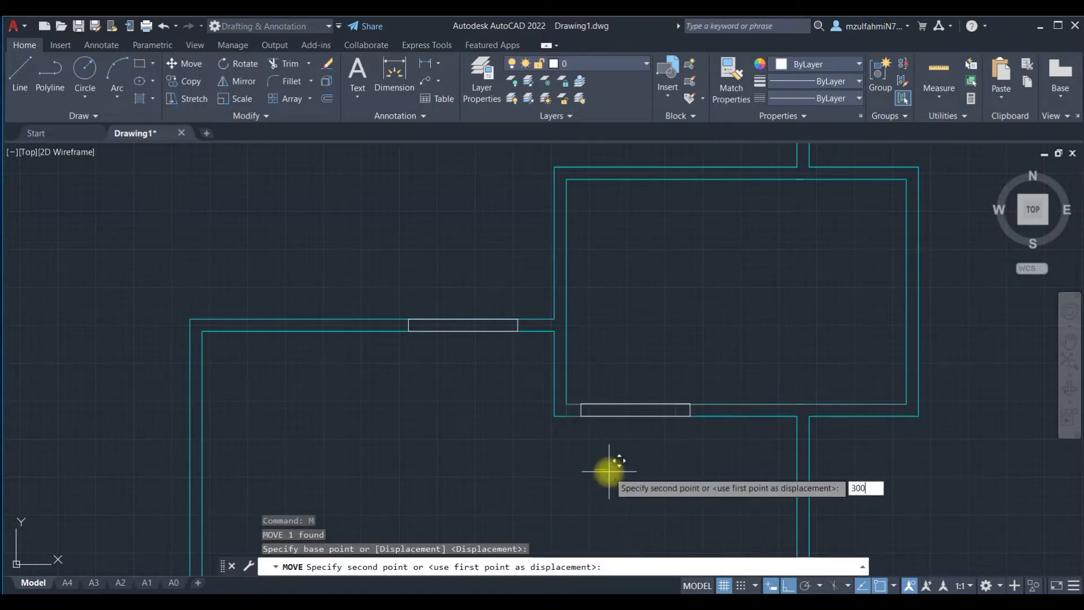
pyautogui.press('Return')
pyautogui.press('Escape')
# Step: Rotate the spare opening rectangle outside the plan by 90 degrees about its lower-left corner
pyautogui.scroll(-2, 616, 423)
pyautogui.scroll(-5, 662, 362)
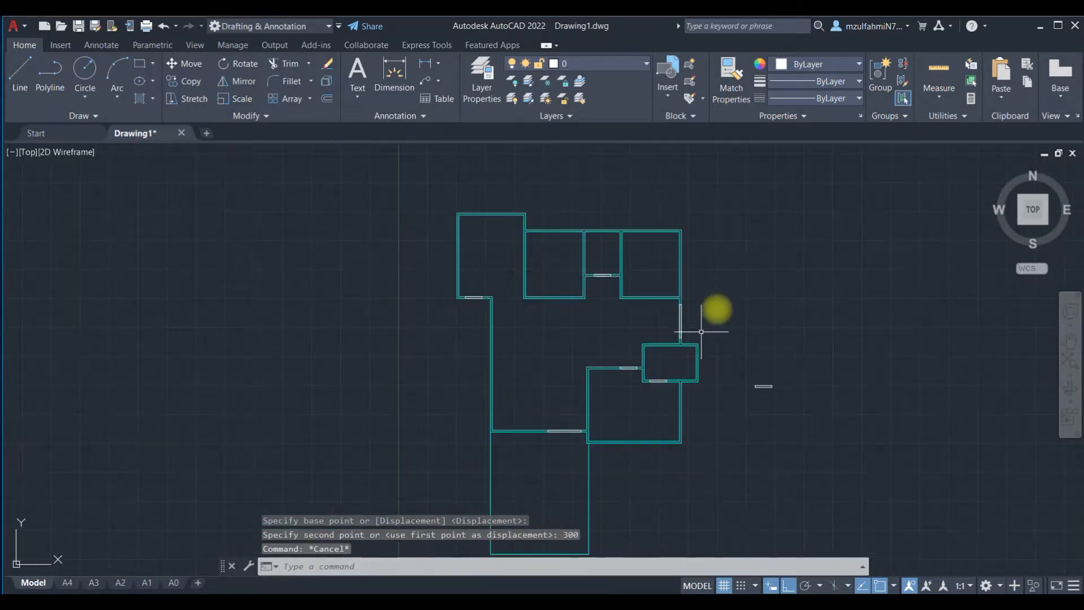
pyautogui.scroll(3, 702, 299)
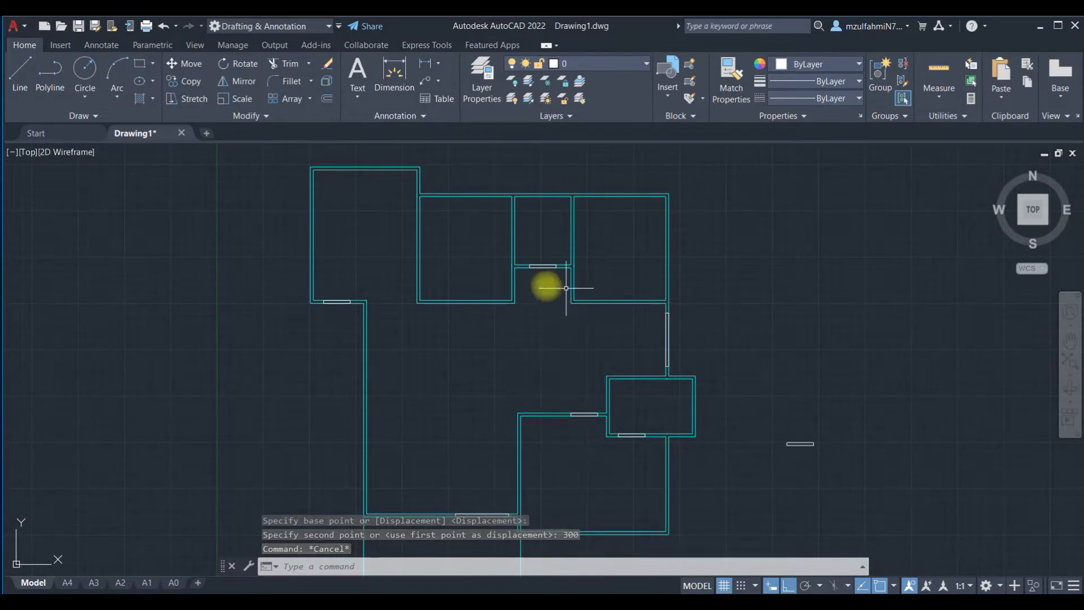
pyautogui.scroll(4, 788, 437)
pyautogui.click(877, 419)
pyautogui.click(781, 496)
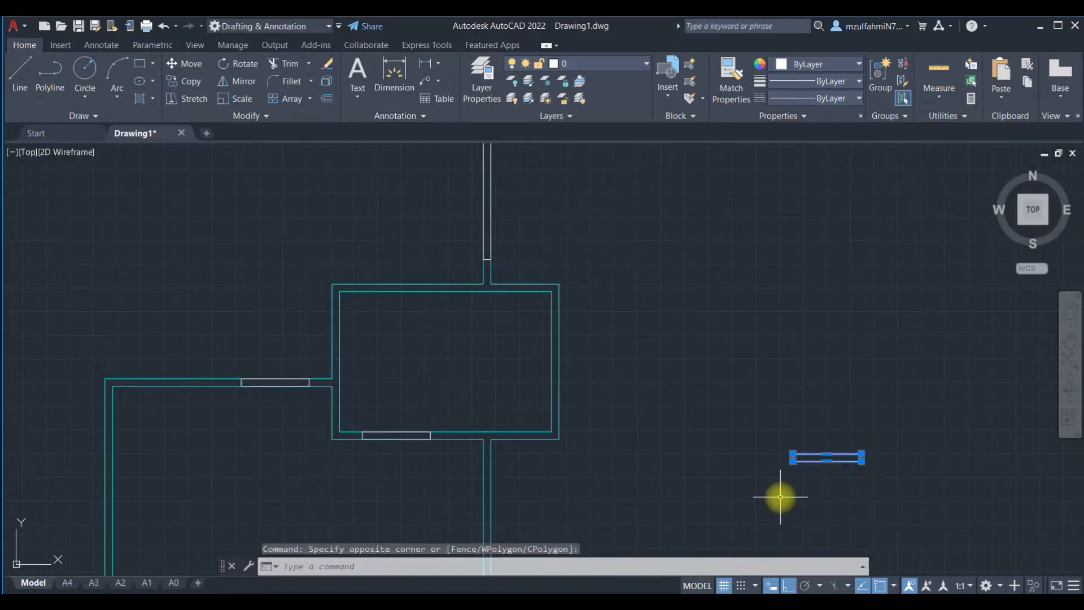
pyautogui.write('ro')
pyautogui.press('Return')
pyautogui.click(800, 461)
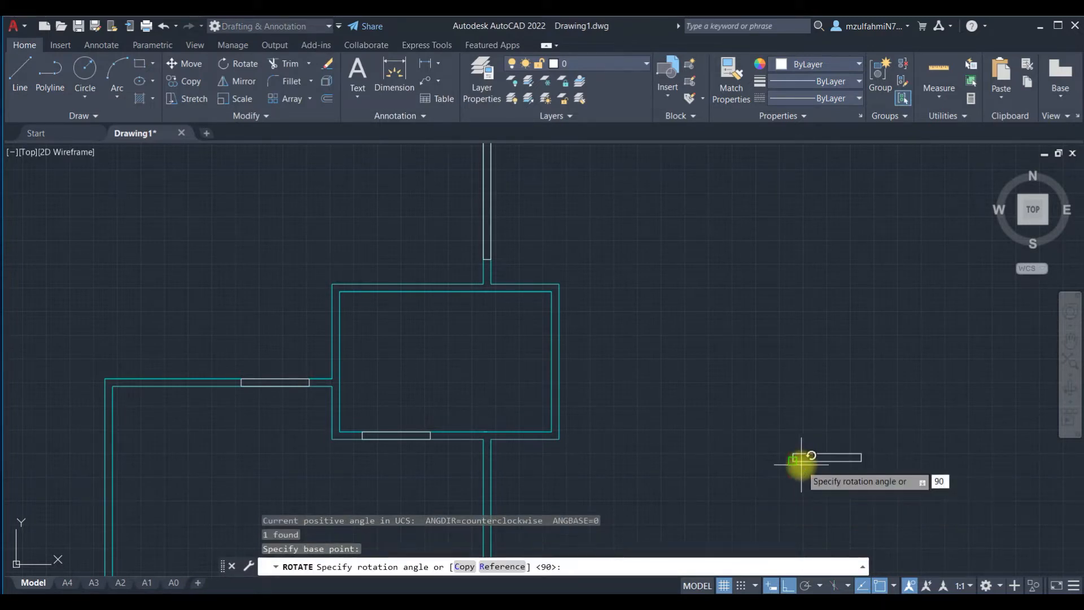
pyautogui.press('Return')
# Step: Copy the rotated rectangle by its lower-right corner to the outer lower-right corner of the upper room left of the small room
pyautogui.click(813, 437)
pyautogui.click(728, 500)
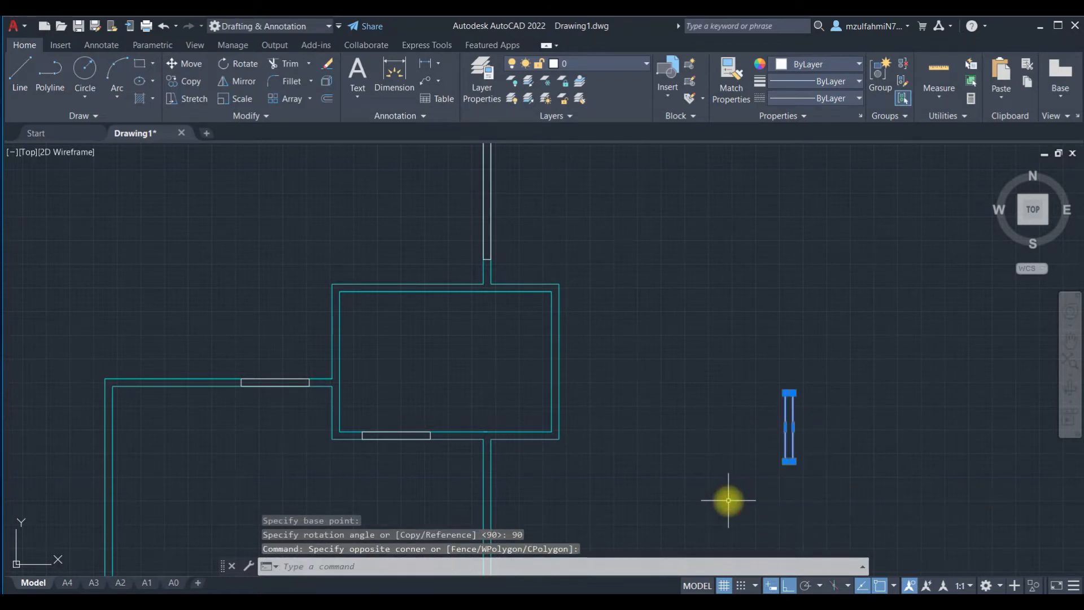
pyautogui.press('Return')
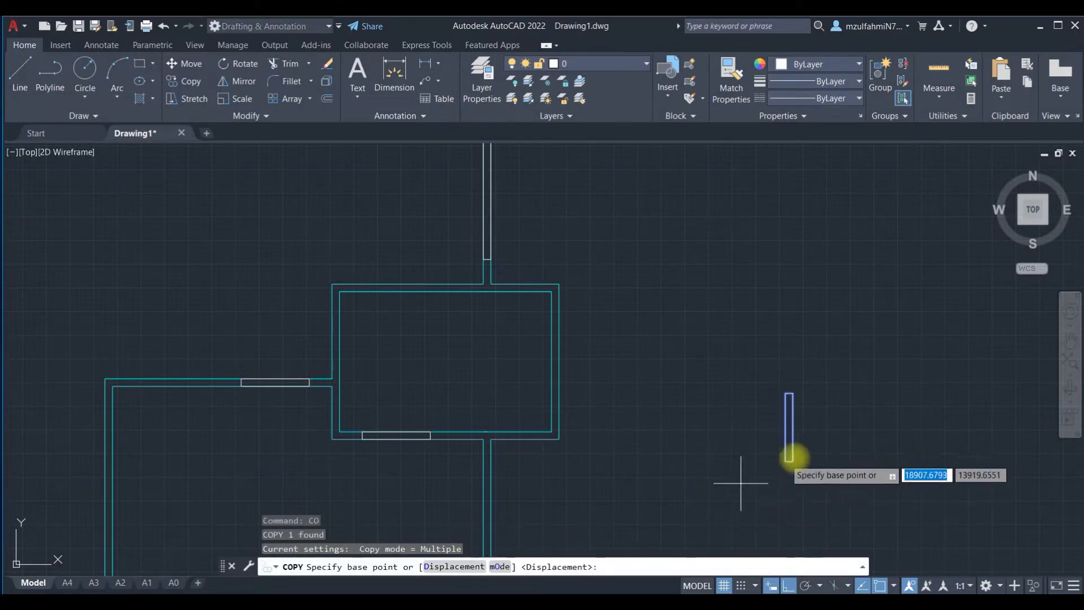
pyautogui.click(789, 459)
pyautogui.scroll(-5, 598, 242)
pyautogui.scroll(8, 562, 278)
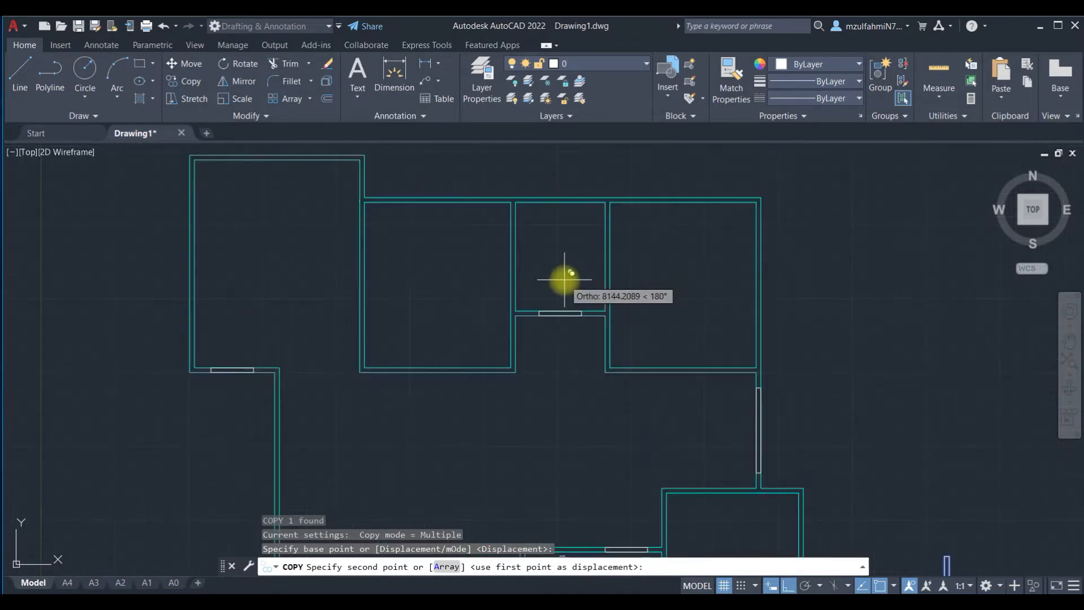
pyautogui.click(487, 427)
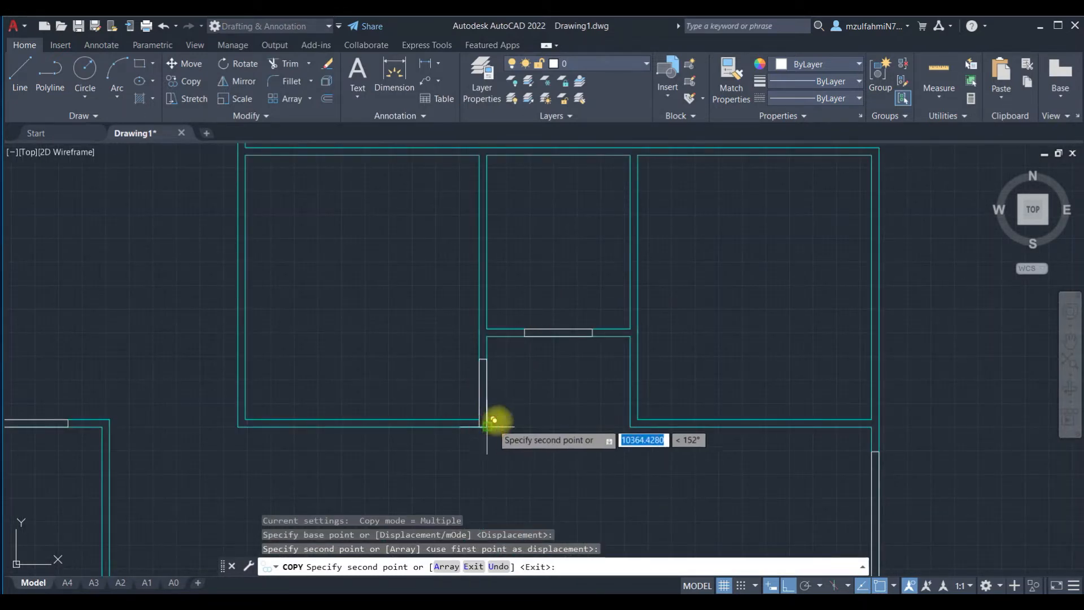
pyautogui.press('Escape')
# Step: Move the copied vertical rectangle 200 up within that room's right wall
pyautogui.click(486, 393)
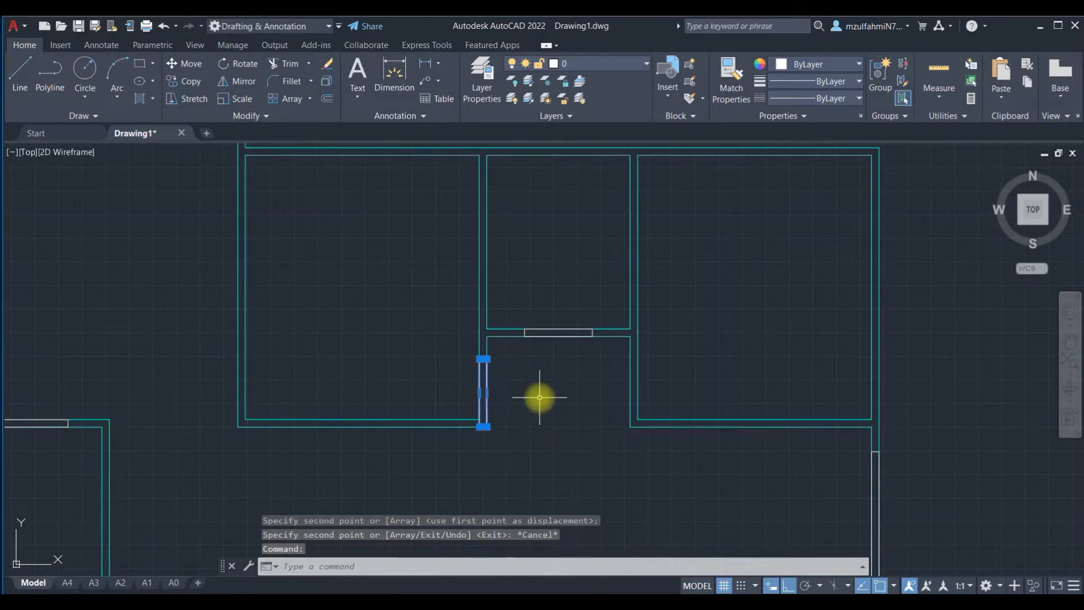
pyautogui.write('m')
pyautogui.press('Return')
pyautogui.click(529, 439)
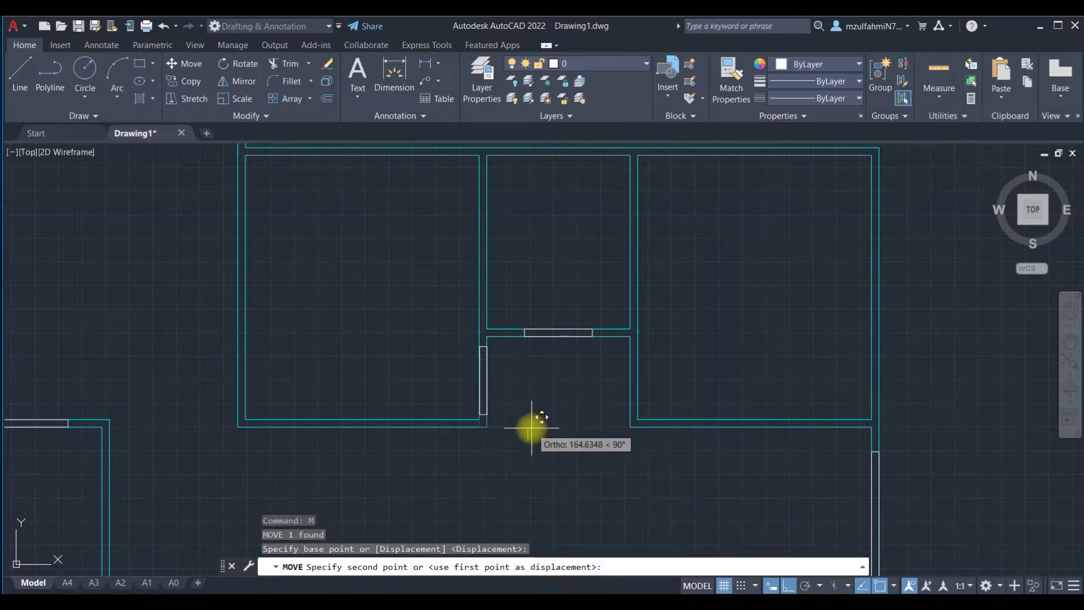
pyautogui.write('200')
pyautogui.press('Return')
pyautogui.press('Escape')
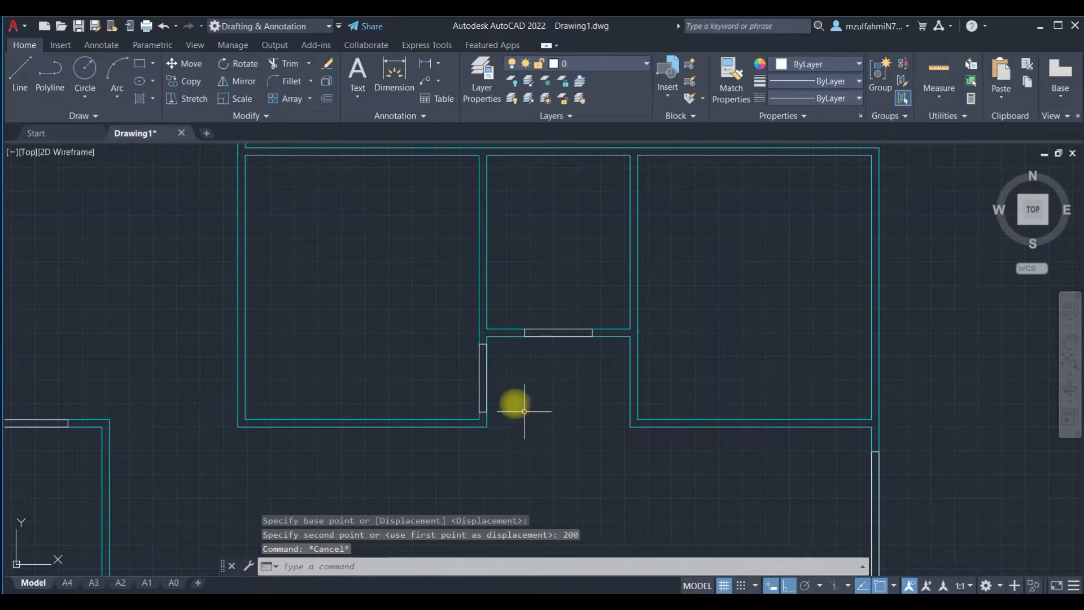
# Step: Mirror that vertical rectangle about the small upper room's vertical centre line into the opposite wall, keeping the source
pyautogui.click(466, 339)
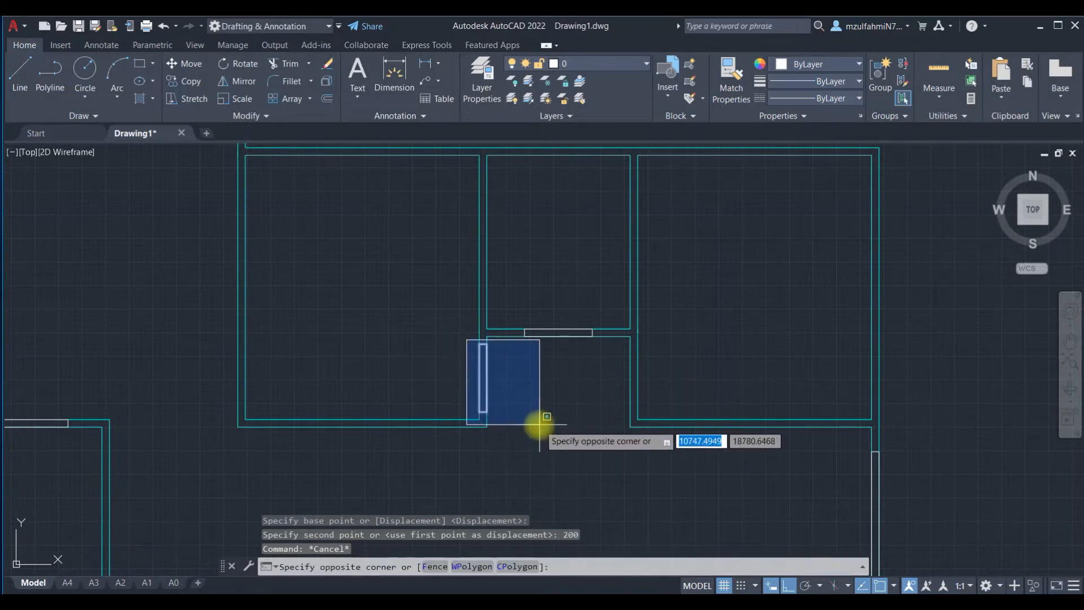
pyautogui.click(536, 419)
pyautogui.write('mi')
pyautogui.press('Return')
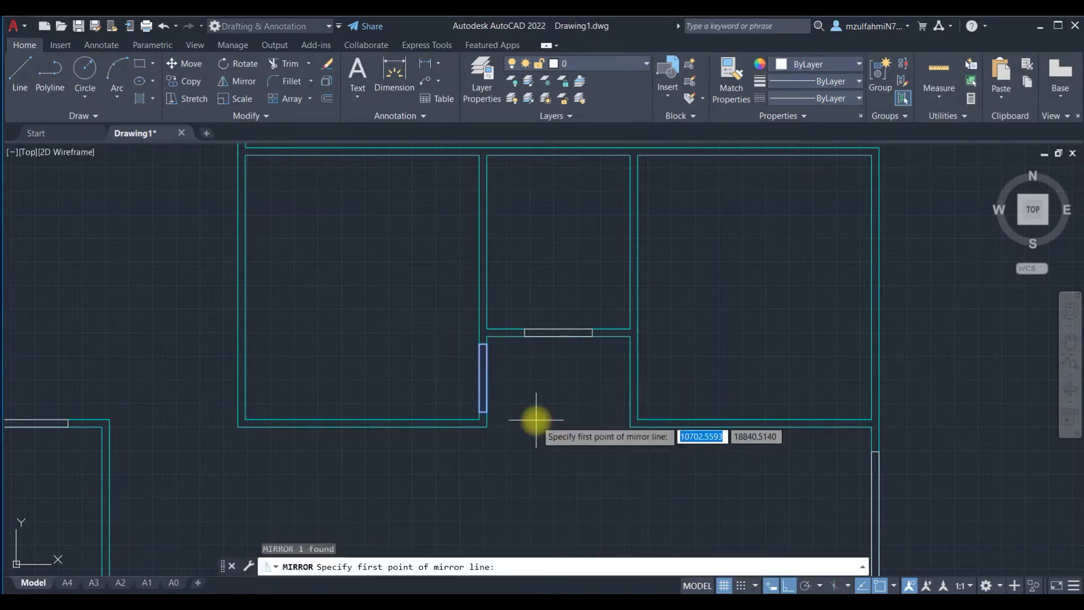
pyautogui.click(557, 339)
pyautogui.click(556, 462)
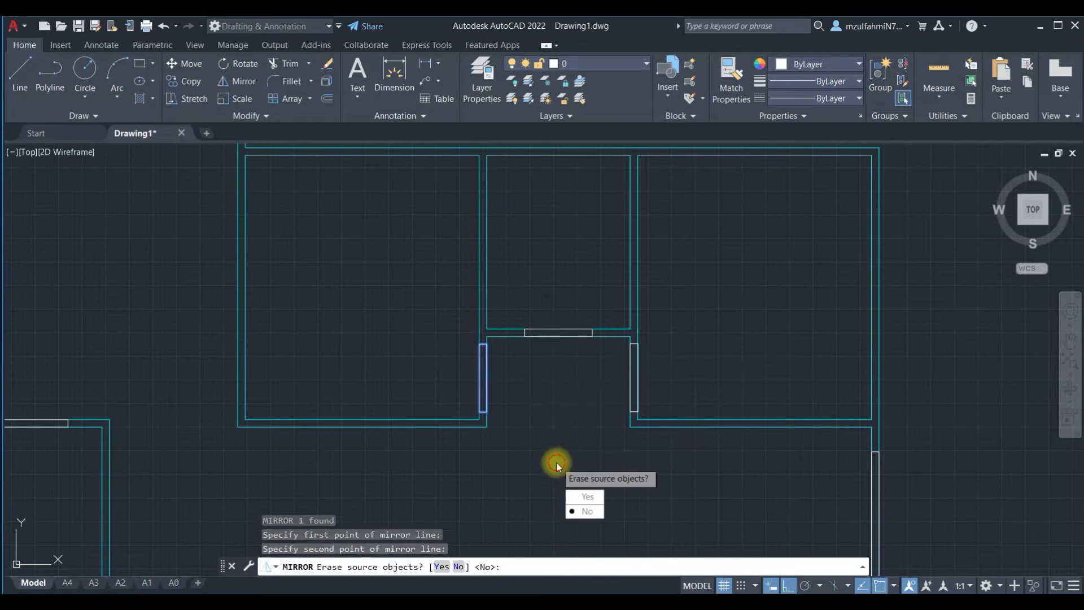
pyautogui.press('Return')
pyautogui.scroll(-4, 564, 446)
pyautogui.press('Escape')
# Step: Trim away the wall lines and rectangle sides across the opening in the short horizontal wall at the plan's left step
pyautogui.moveTo(580, 455); pyautogui.dragTo(599, 300, button='middle')
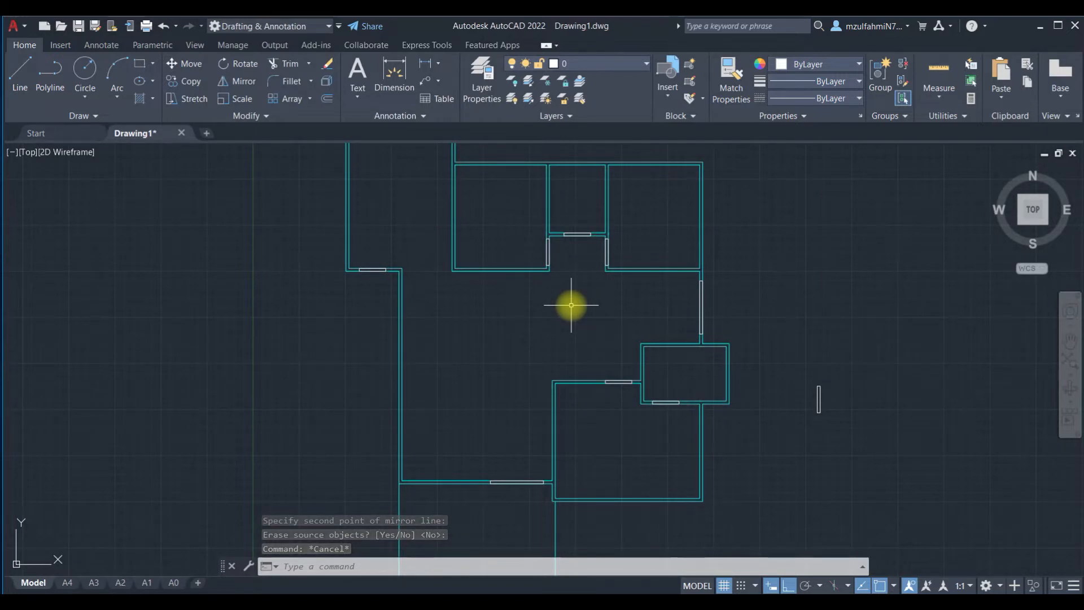
pyautogui.scroll(2, 571, 304)
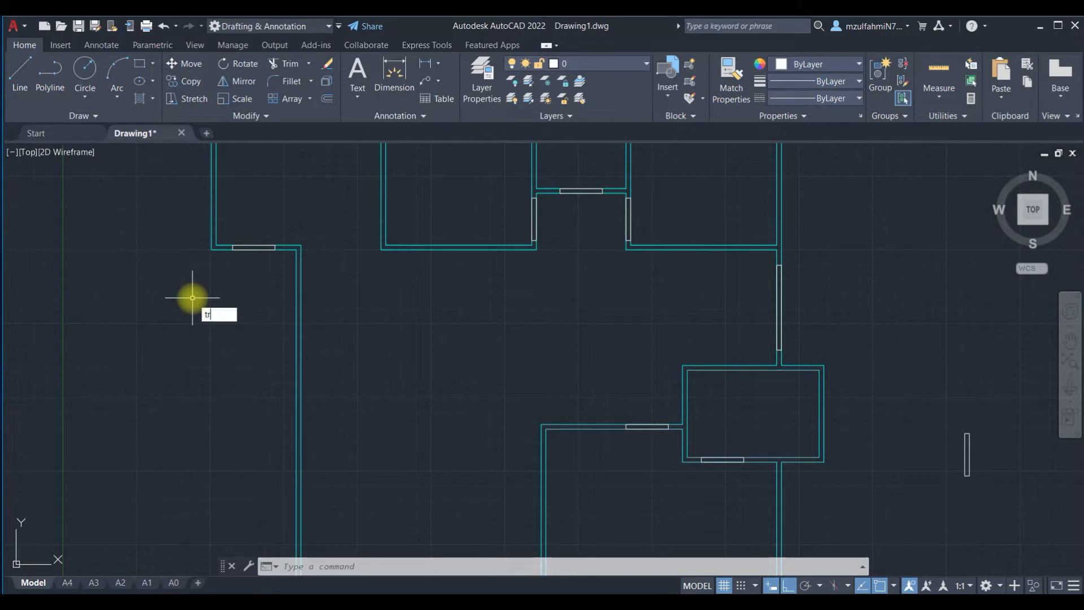
pyautogui.press('Return')
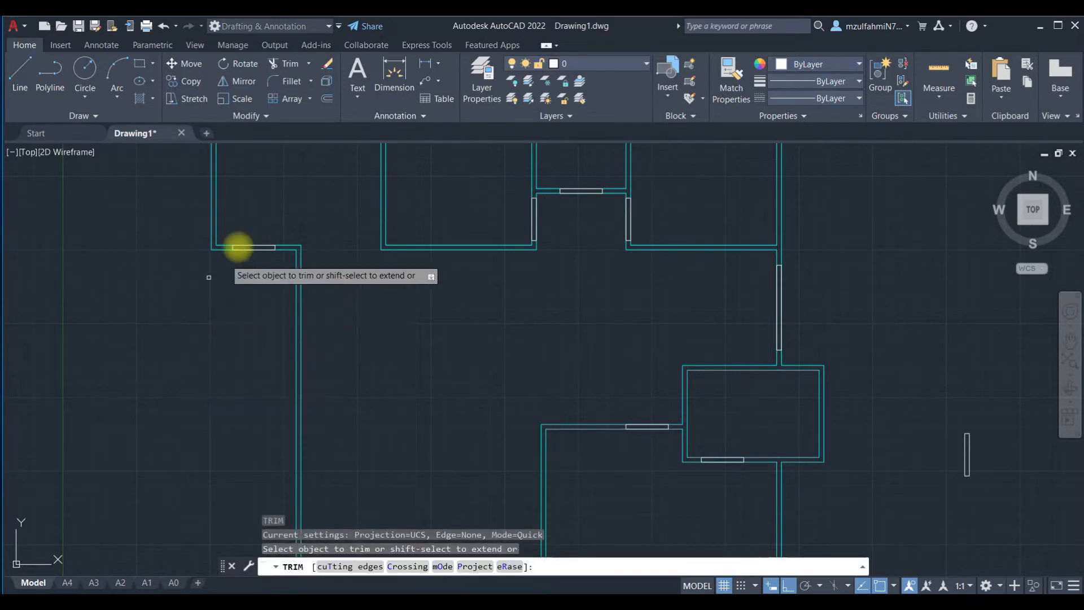
pyautogui.click(263, 207)
pyautogui.press('Return')
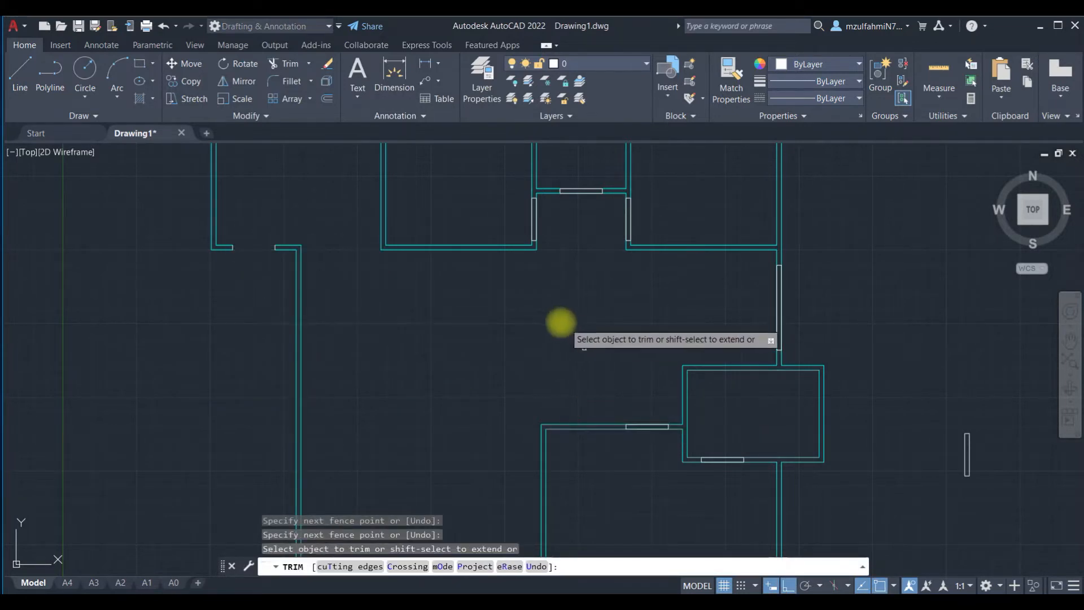
# Step: Trim open the small upper room's bottom-wall opening and the two facing vertical openings below it
pyautogui.click(493, 216)
pyautogui.click(557, 213)
pyautogui.press('Return')
pyautogui.click(586, 170)
pyautogui.click(570, 220)
pyautogui.press('Return')
pyautogui.click(621, 210)
pyautogui.click(680, 222)
pyautogui.press('Return')
# Step: Trim open the large opening in the right outer wall and the two openings beside and below the projecting room
pyautogui.click(718, 304)
pyautogui.click(835, 305)
pyautogui.press('Return')
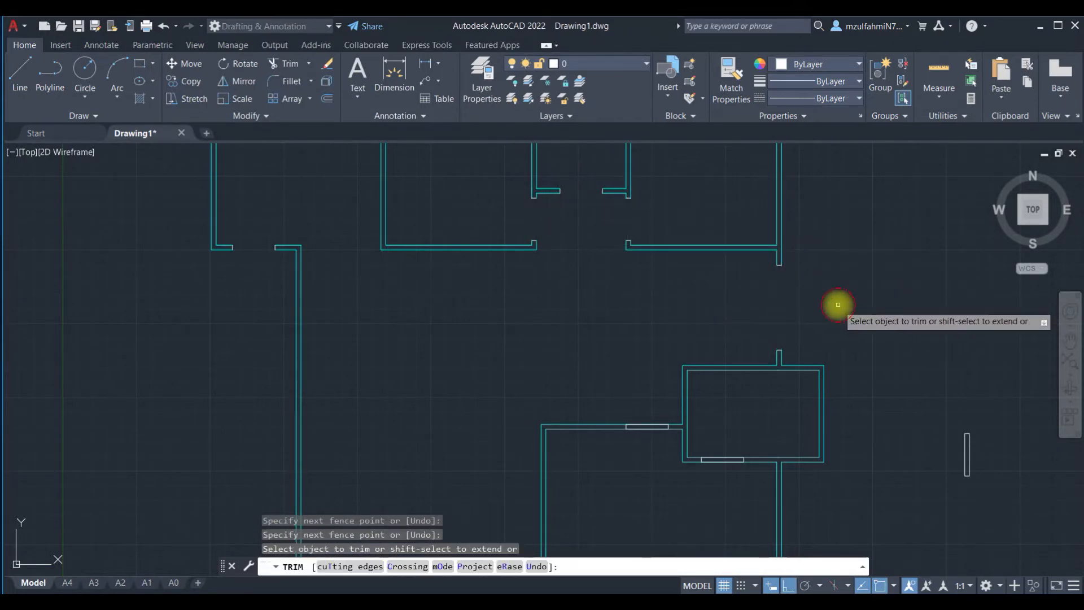
pyautogui.click(636, 379)
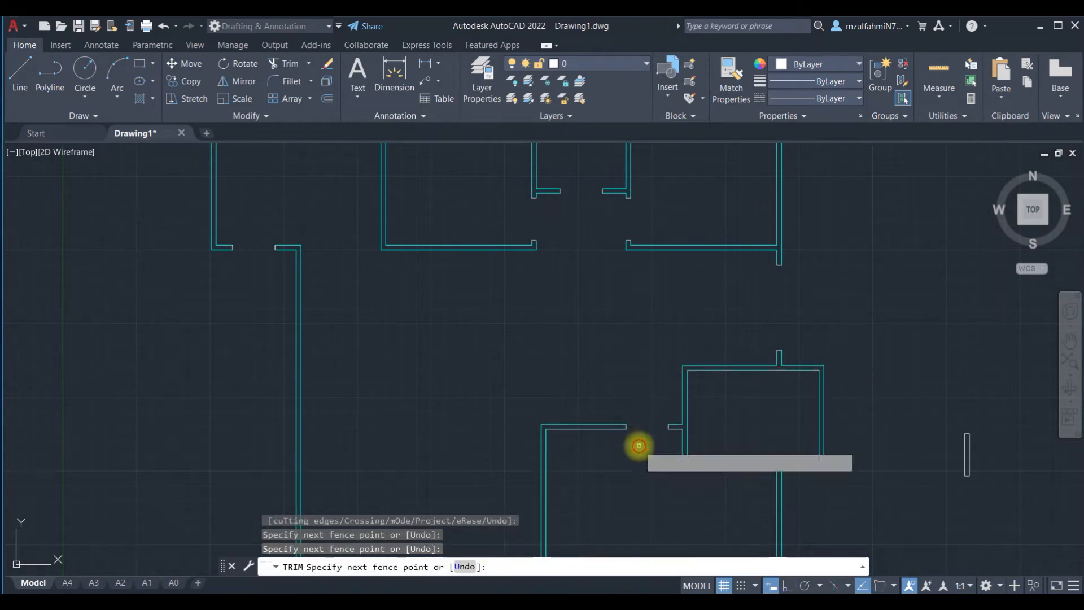
pyautogui.click(636, 443)
pyautogui.press('Return')
pyautogui.click(734, 509)
pyautogui.click(721, 443)
pyautogui.press('Return')
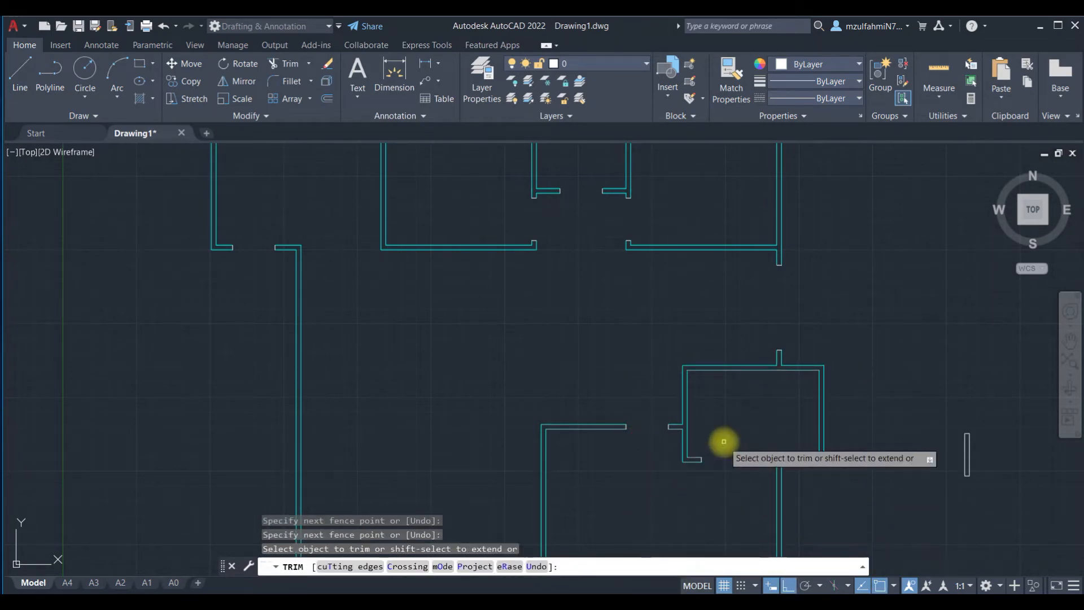
# Step: Trim open the wide opening in the main room's bottom wall and end the Trim command
pyautogui.scroll(-2, 721, 442)
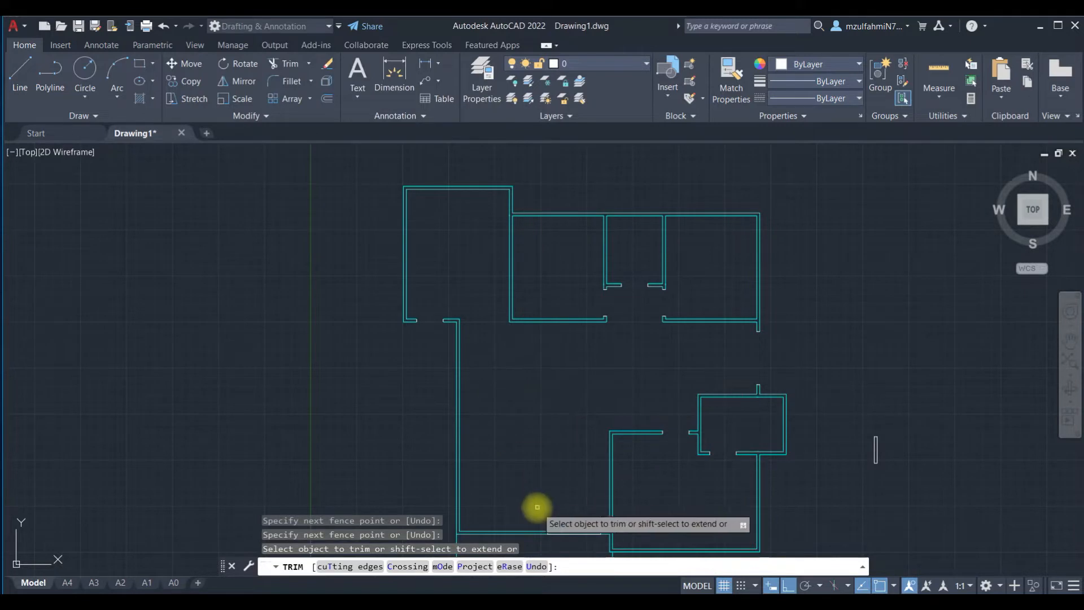
pyautogui.click(576, 507)
pyautogui.click(561, 545)
pyautogui.press('Return')
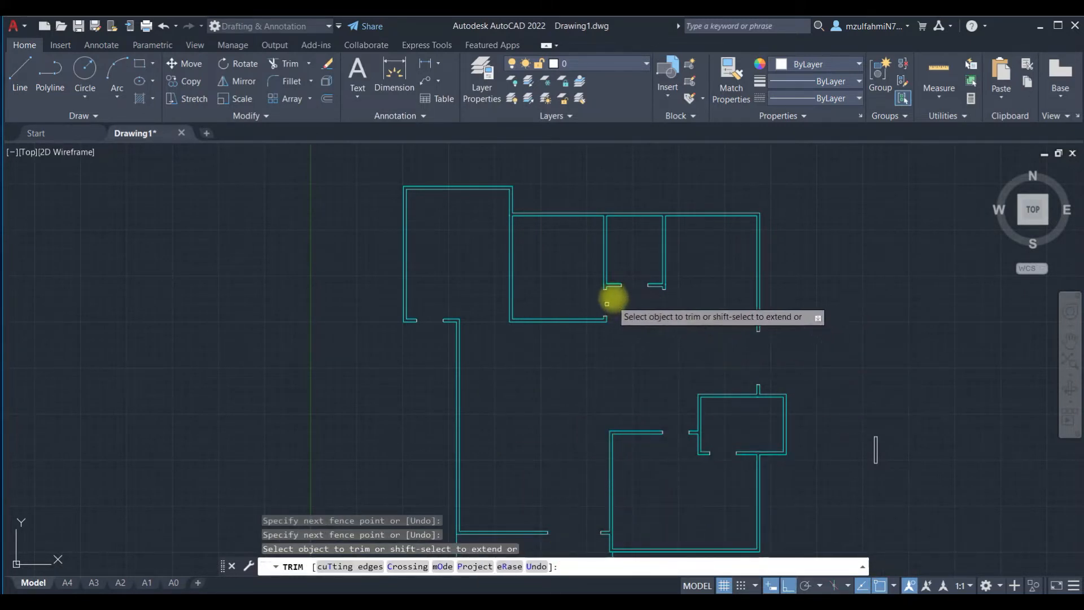
pyautogui.press('Escape')
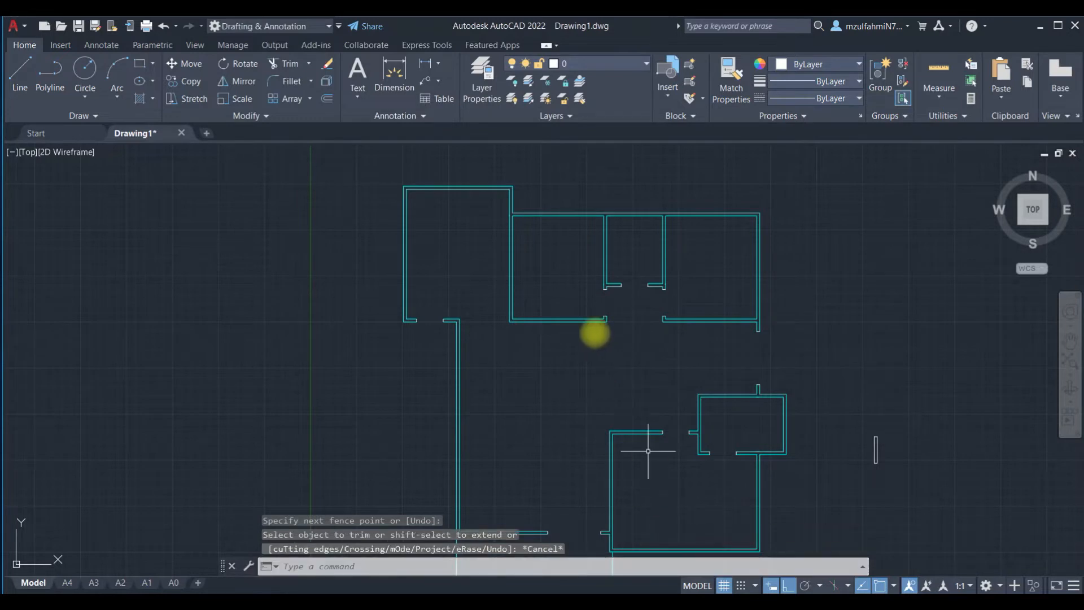
pyautogui.scroll(2, 587, 321)
pyautogui.scroll(-4, 585, 337)
pyautogui.moveTo(586, 337); pyautogui.dragTo(549, 250, button='middle')
pyautogui.scroll(2, 568, 319)
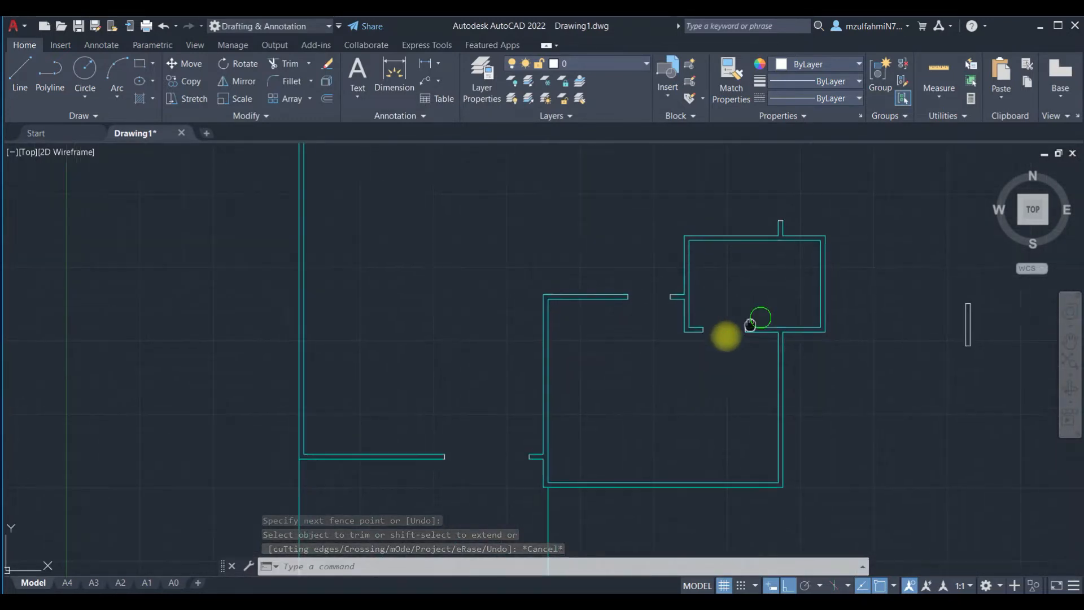
pyautogui.moveTo(745, 324); pyautogui.dragTo(451, 341, button='middle')
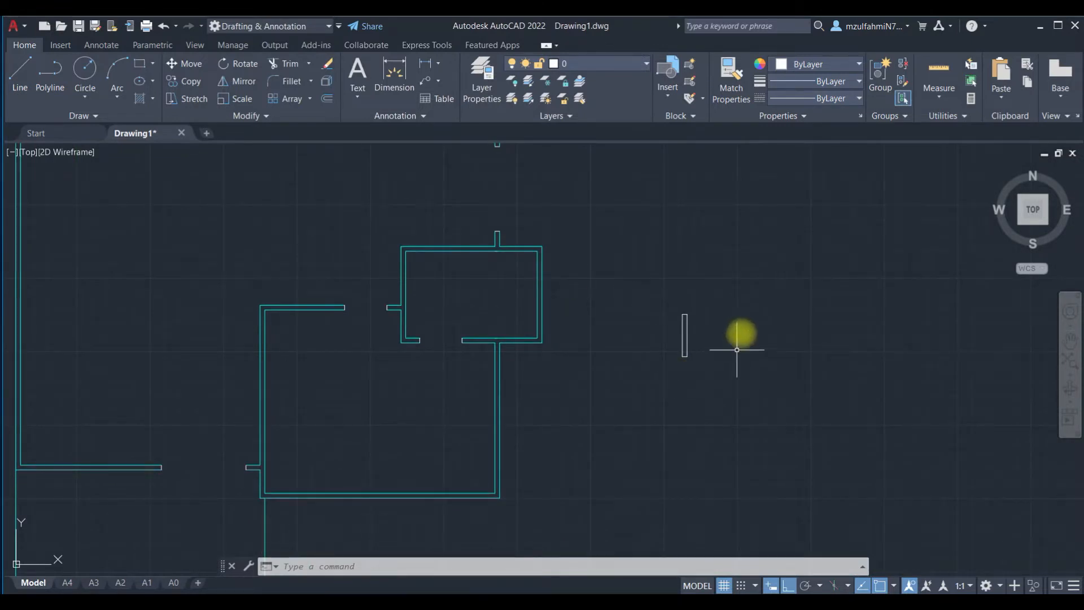
pyautogui.click(747, 286)
pyautogui.click(648, 386)
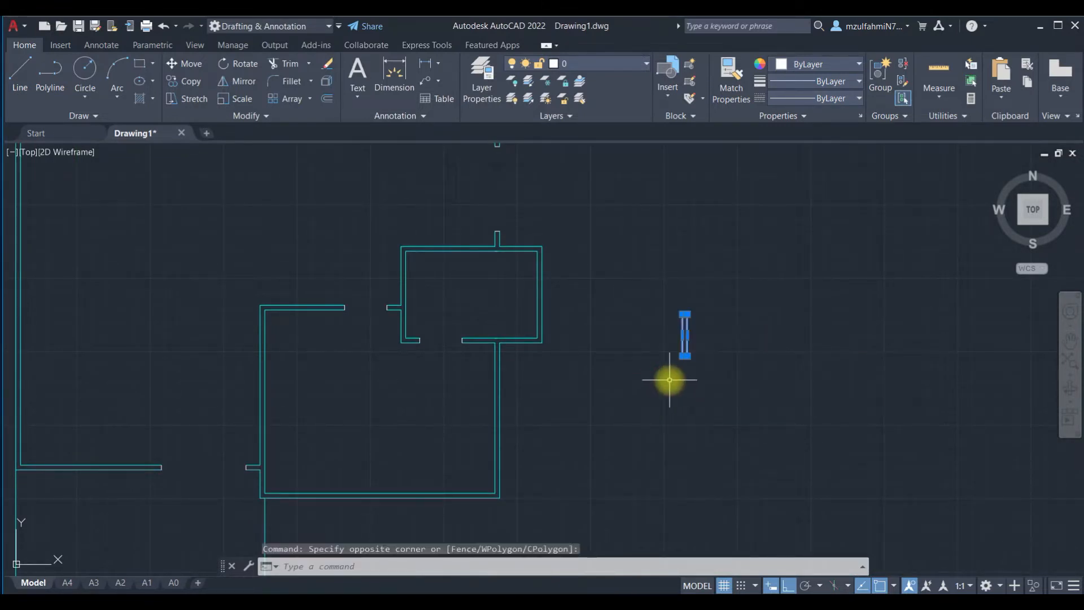
pyautogui.write('co')
pyautogui.press('Return')
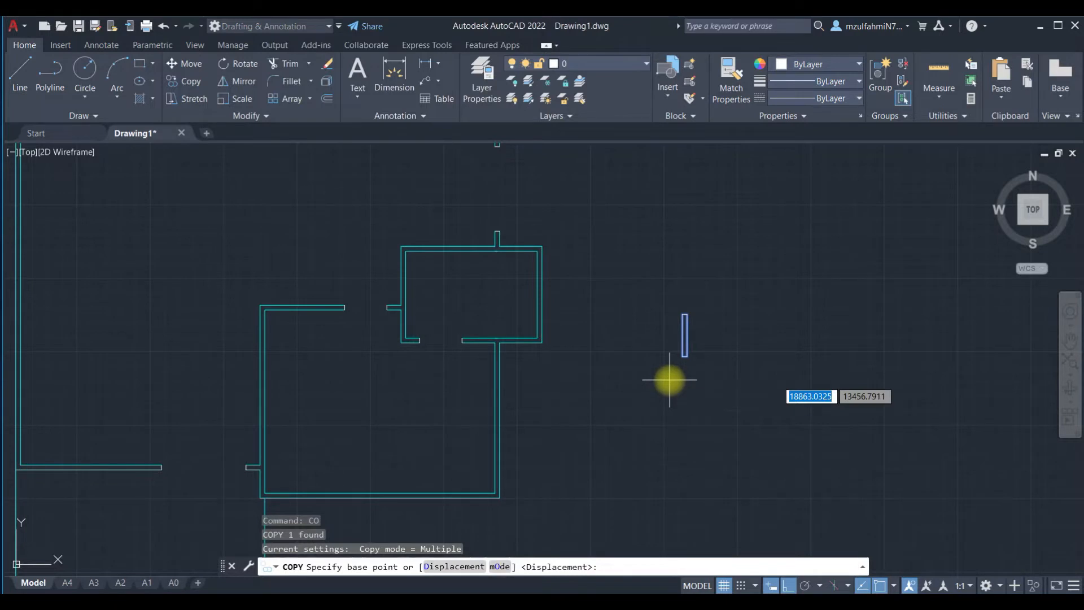
pyautogui.press('Escape')
# Step: Stretch the lower end of the loose vertical rectangle beside the plan downward by 300
pyautogui.click(724, 340)
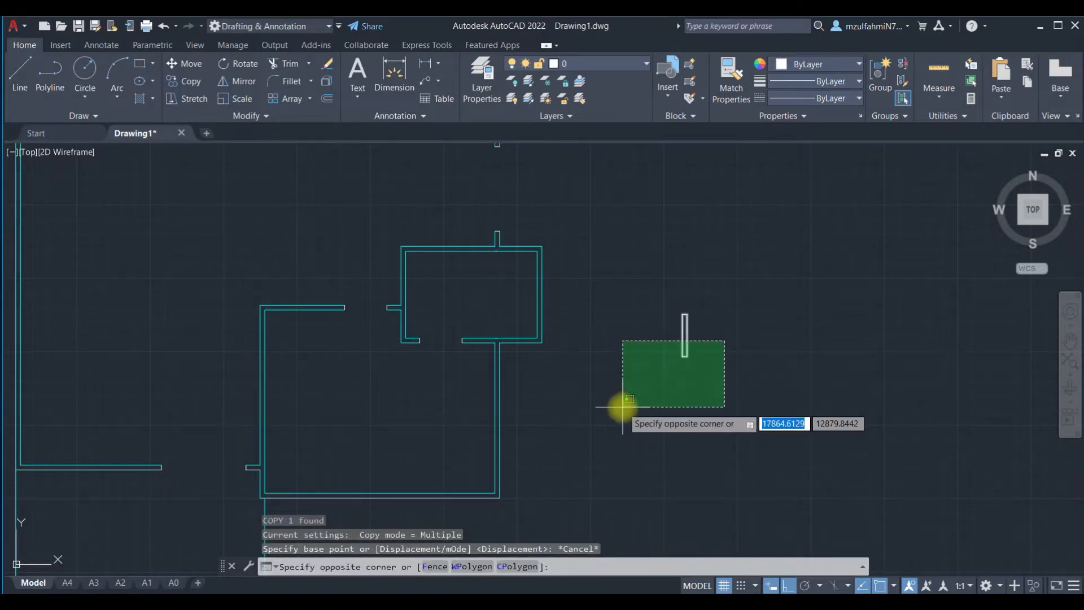
pyautogui.click(622, 407)
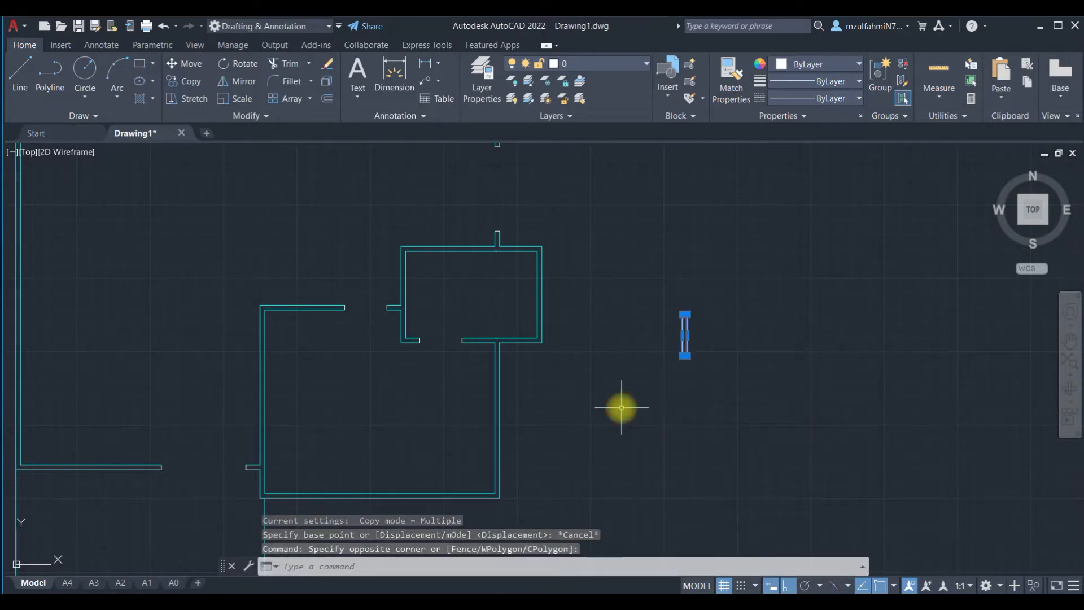
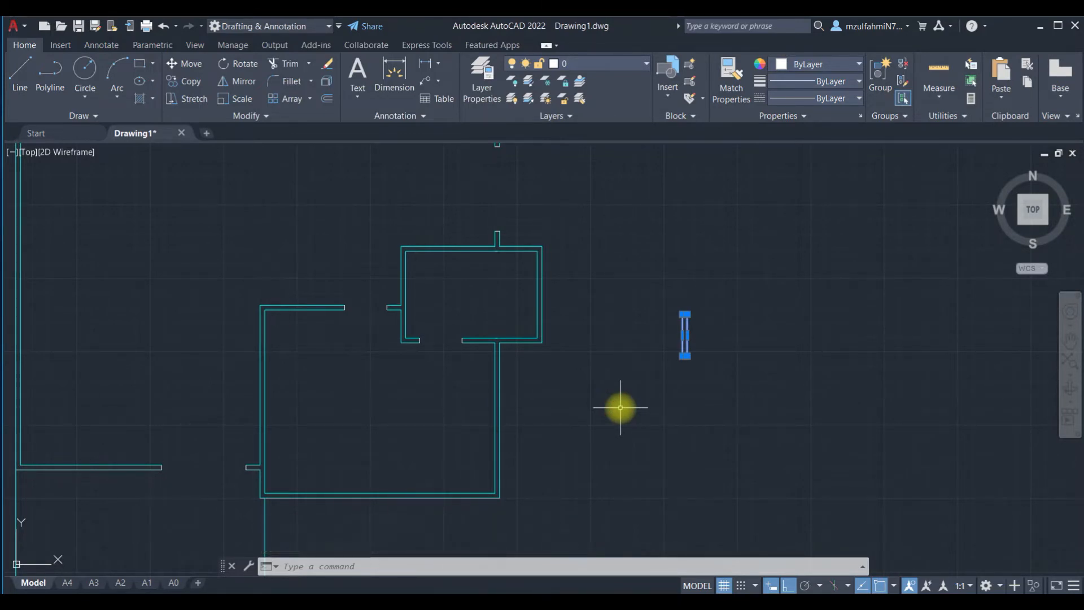
pyautogui.write('str')
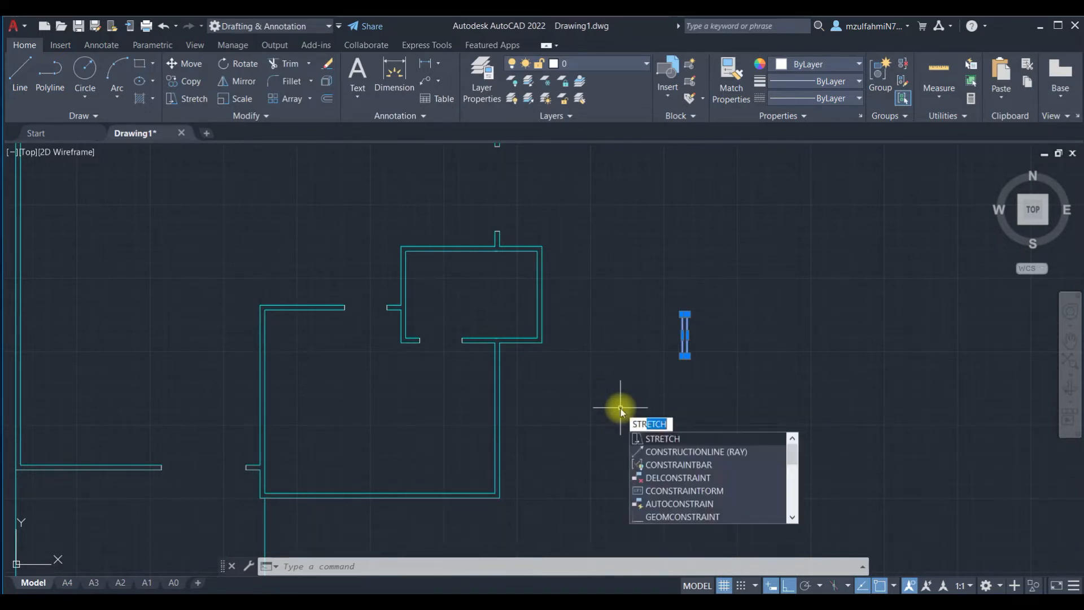
pyautogui.press('Return')
pyautogui.click(623, 358)
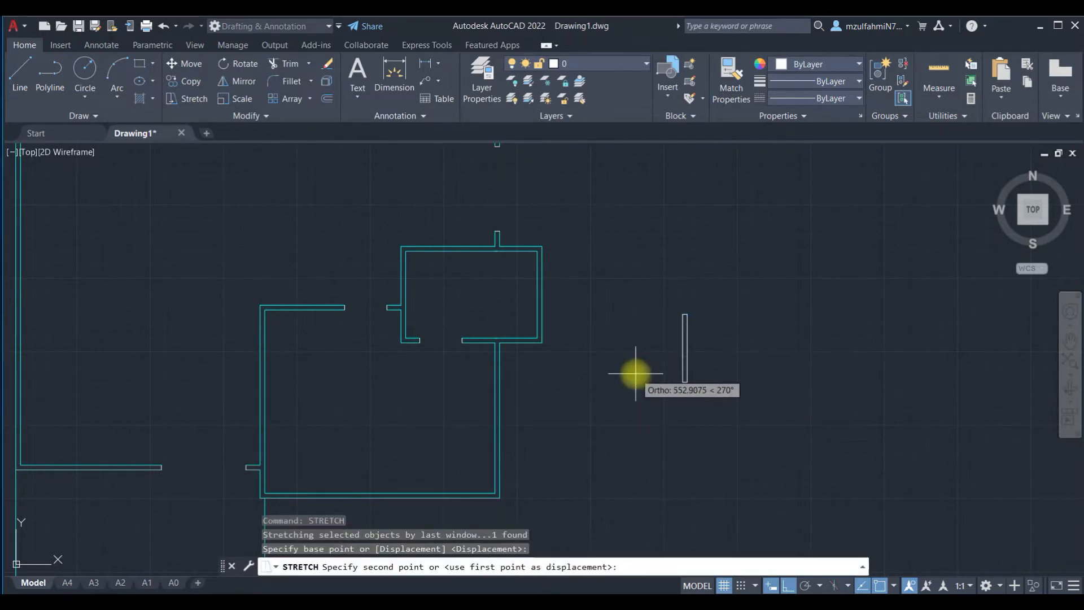
pyautogui.write('300')
pyautogui.press('Return')
pyautogui.press('Escape')
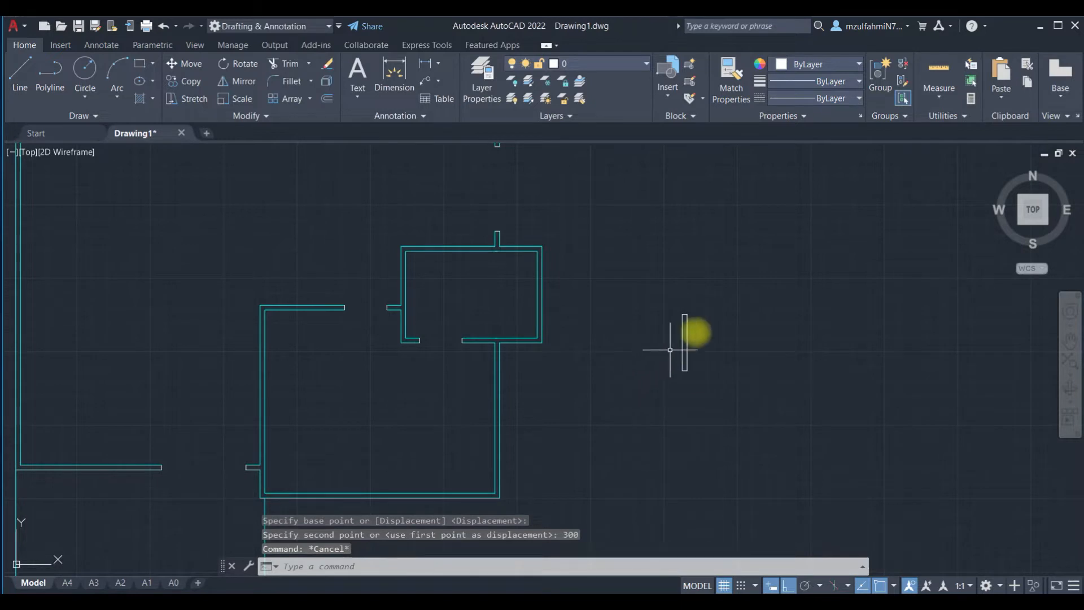
# Step: Copy the loose vertical rectangle onto the right wall of the lower main room and end the Copy command
pyautogui.click(725, 310)
pyautogui.click(623, 386)
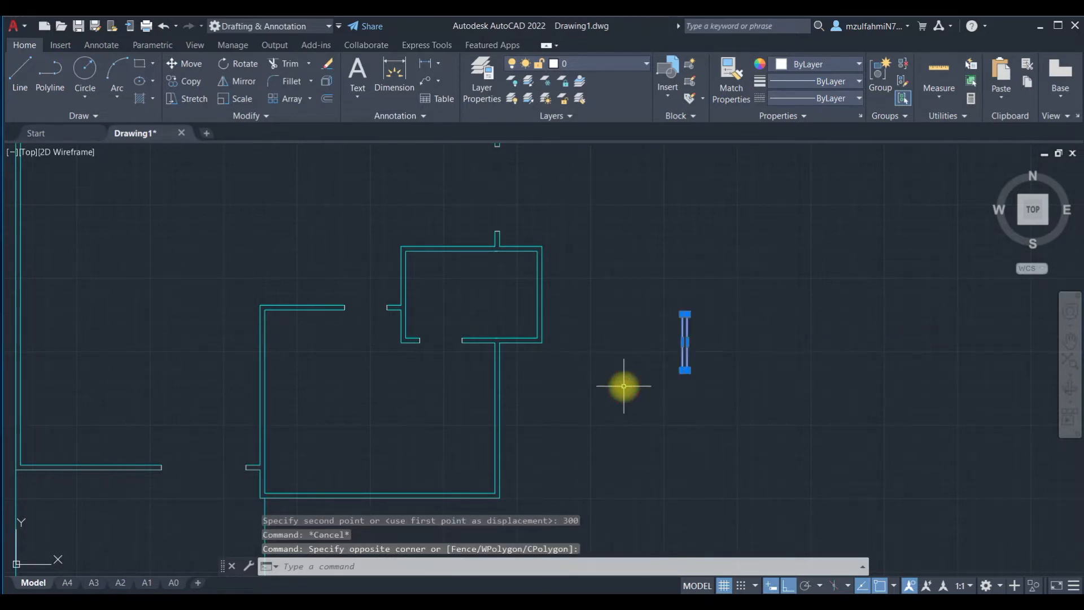
pyautogui.write('co')
pyautogui.press('Return')
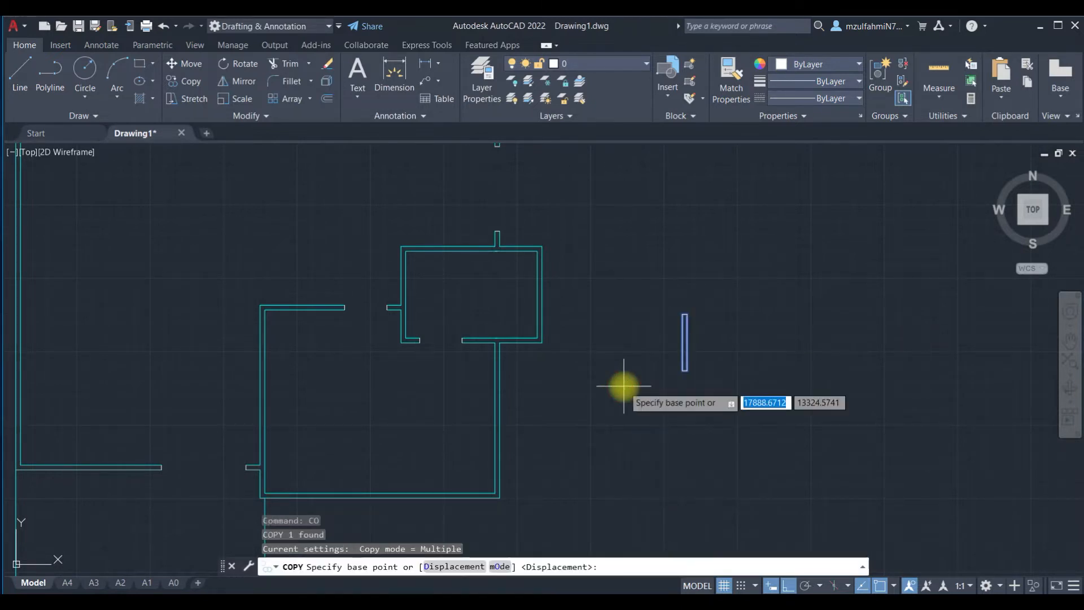
pyautogui.click(688, 347)
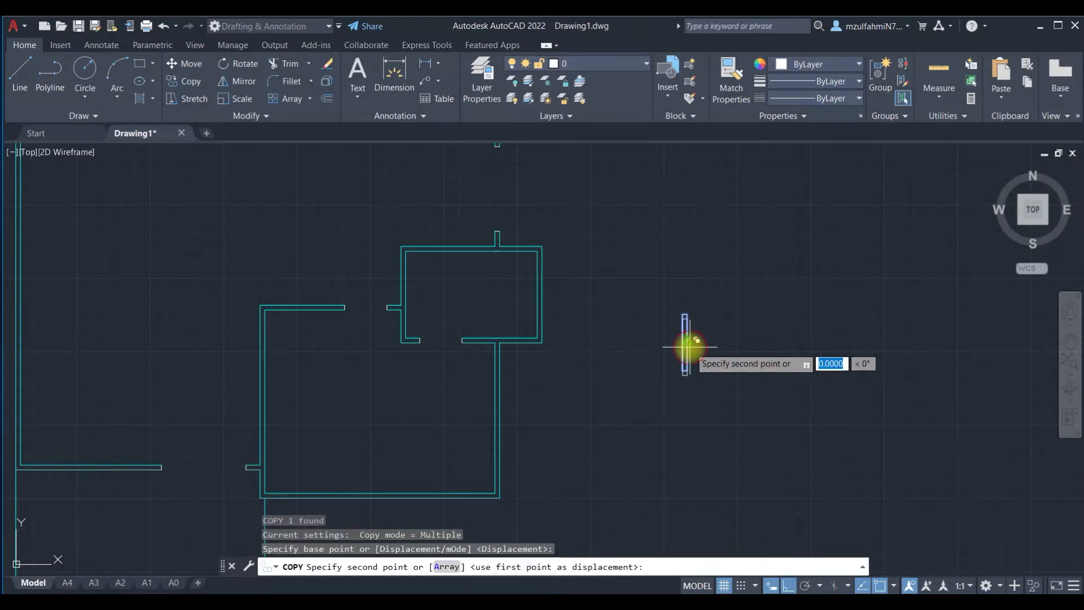
pyautogui.click(504, 424)
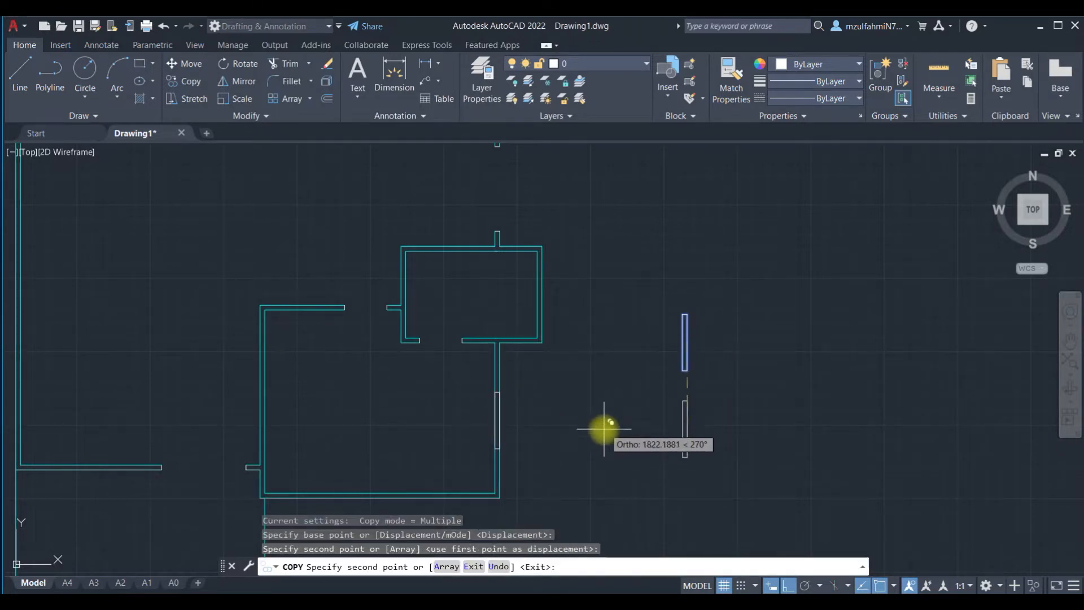
pyautogui.press('Escape')
# Step: Rotate the loose rectangle beside the plan by 90 degrees about its lower end
pyautogui.click(757, 295)
pyautogui.click(666, 395)
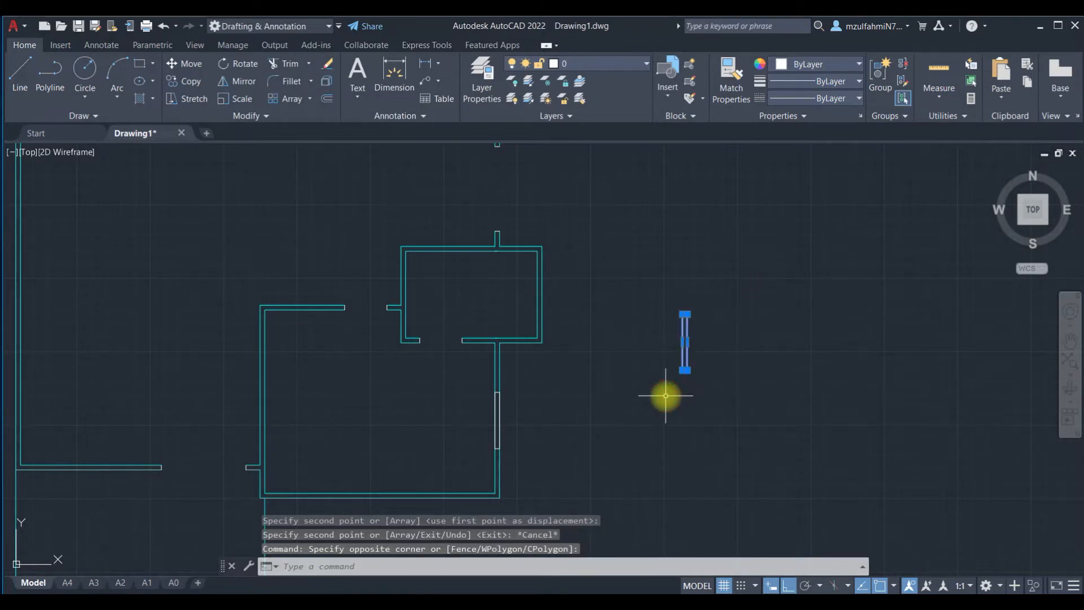
pyautogui.write('ro')
pyautogui.press('Return')
pyautogui.click(684, 370)
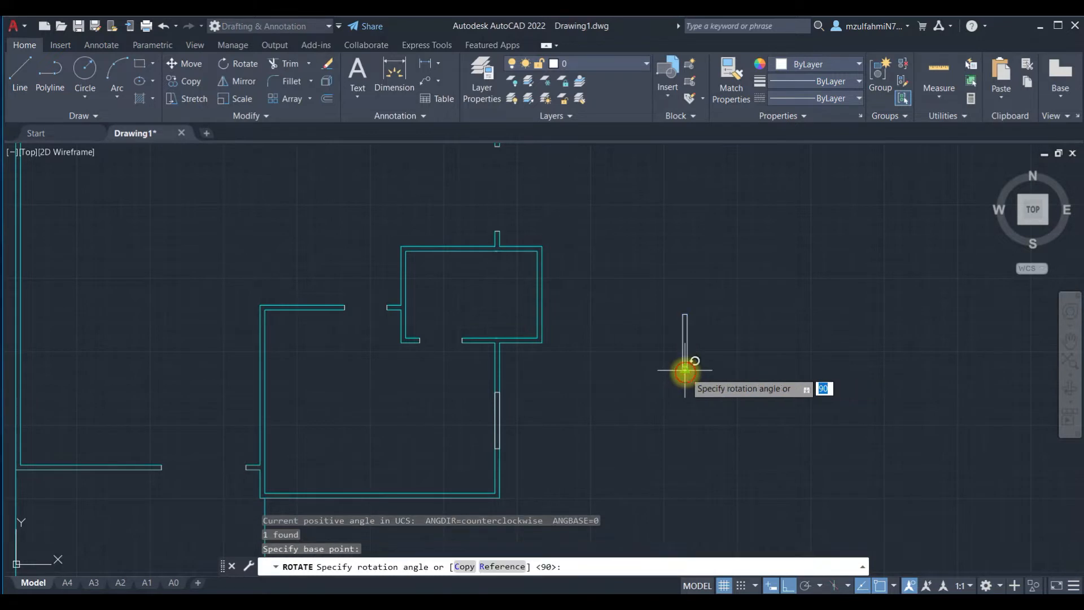
pyautogui.write('90')
pyautogui.press('Return')
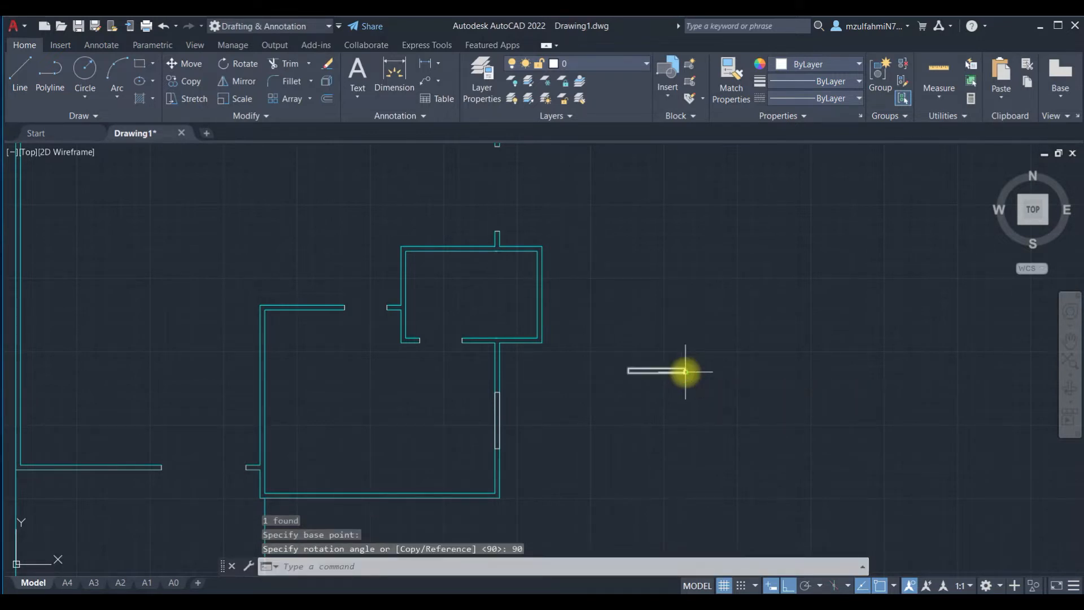
# Step: Copy the loose horizontal rectangle from its midpoint to the middle of the lower main room's bottom wall
pyautogui.click(712, 351)
pyautogui.click(575, 427)
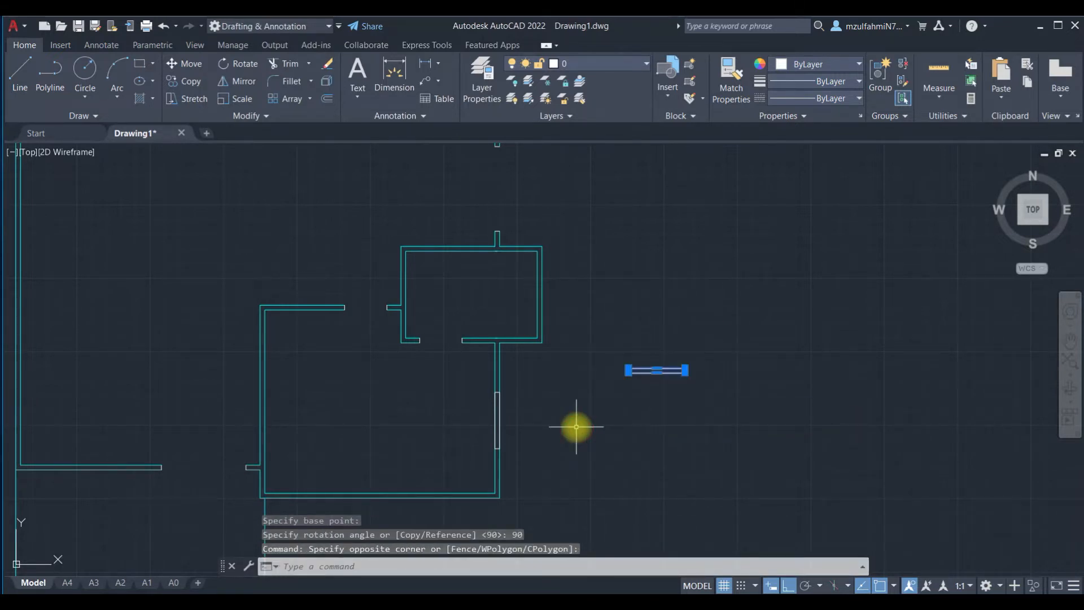
pyautogui.write('cp')
pyautogui.press('Return')
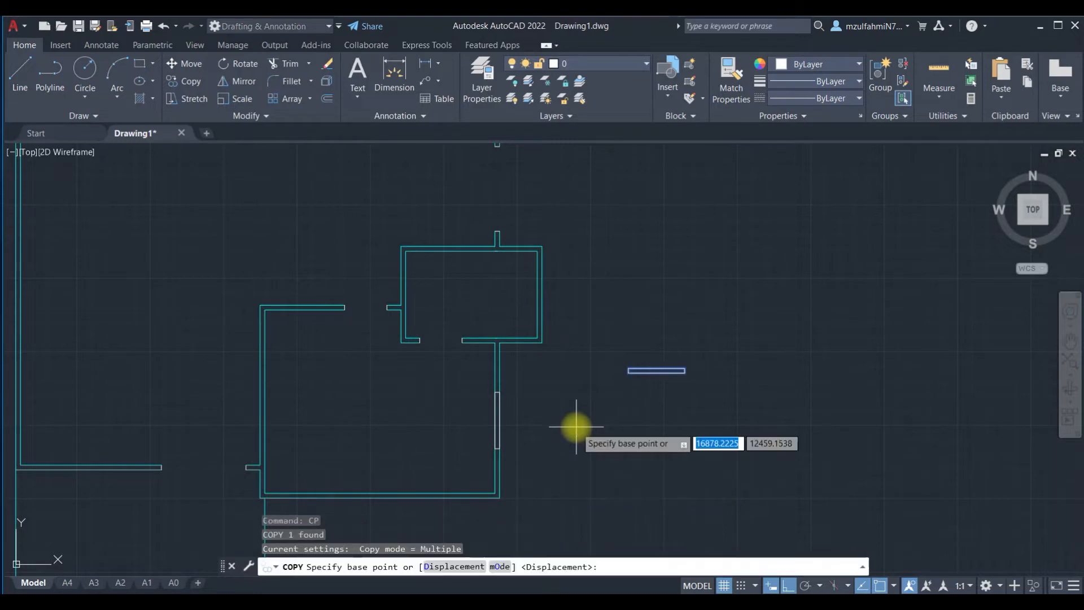
pyautogui.click(656, 371)
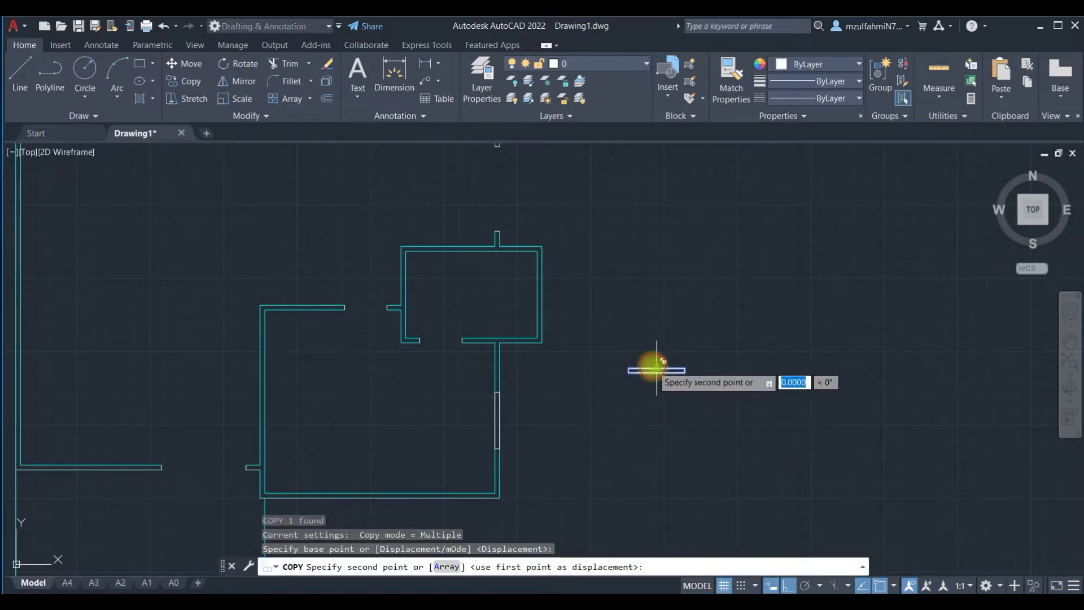
pyautogui.click(379, 496)
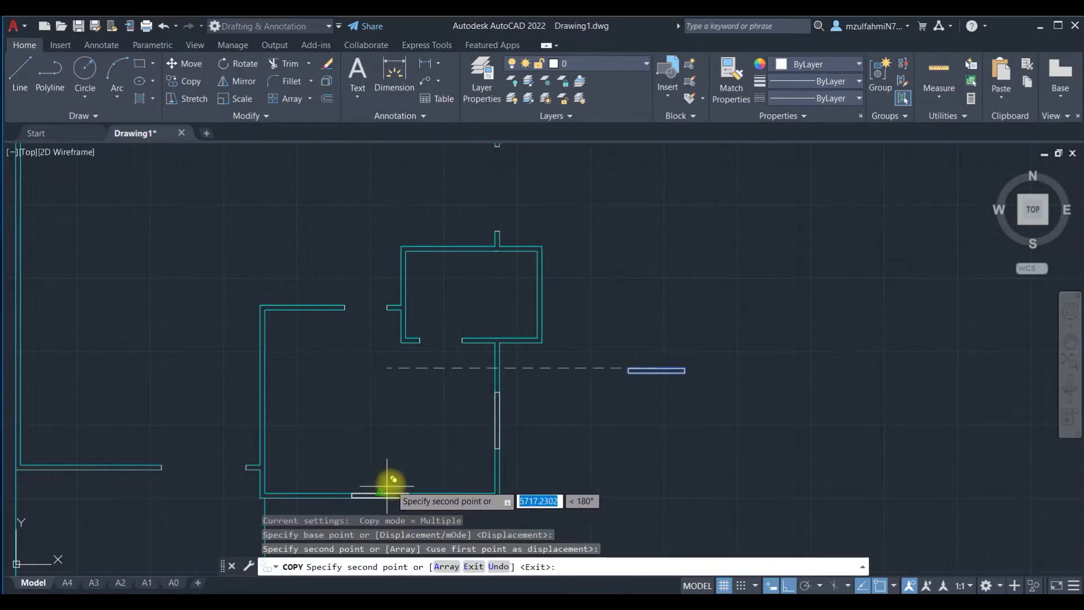
pyautogui.press('Escape')
# Step: Copy the rectangle on the lower main room's bottom wall 1500 to the right and 1500 to the left
pyautogui.click(348, 488)
pyautogui.click(422, 507)
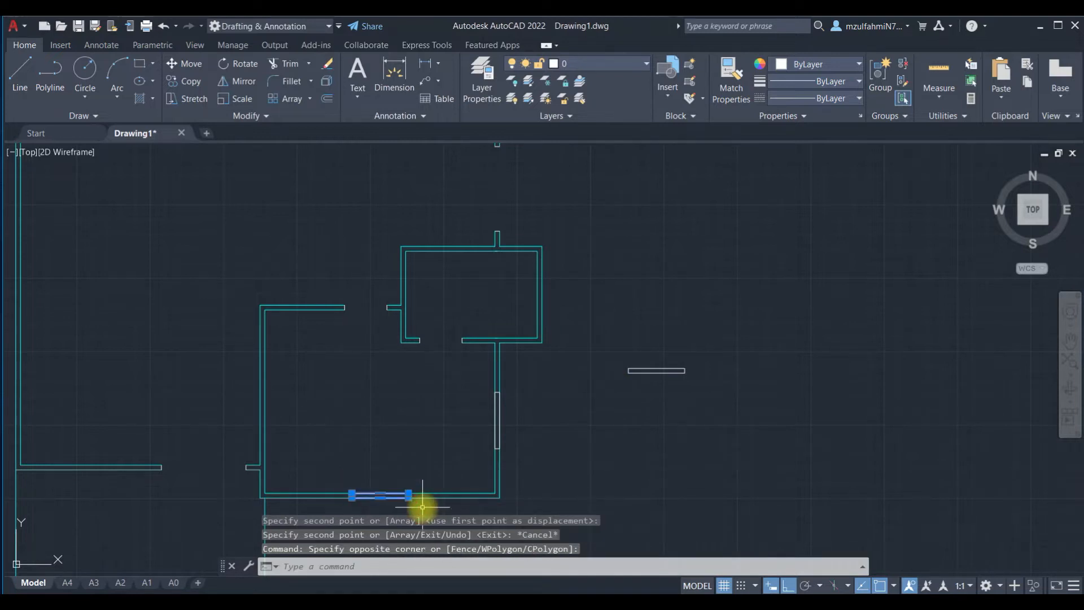
pyautogui.write('co')
pyautogui.press('Return')
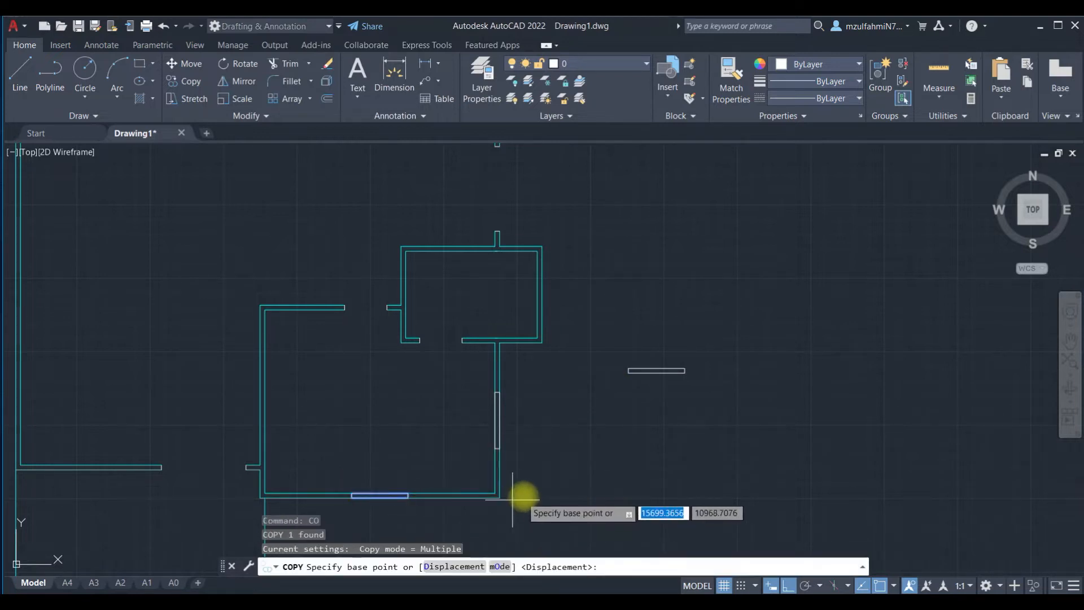
pyautogui.click(541, 492)
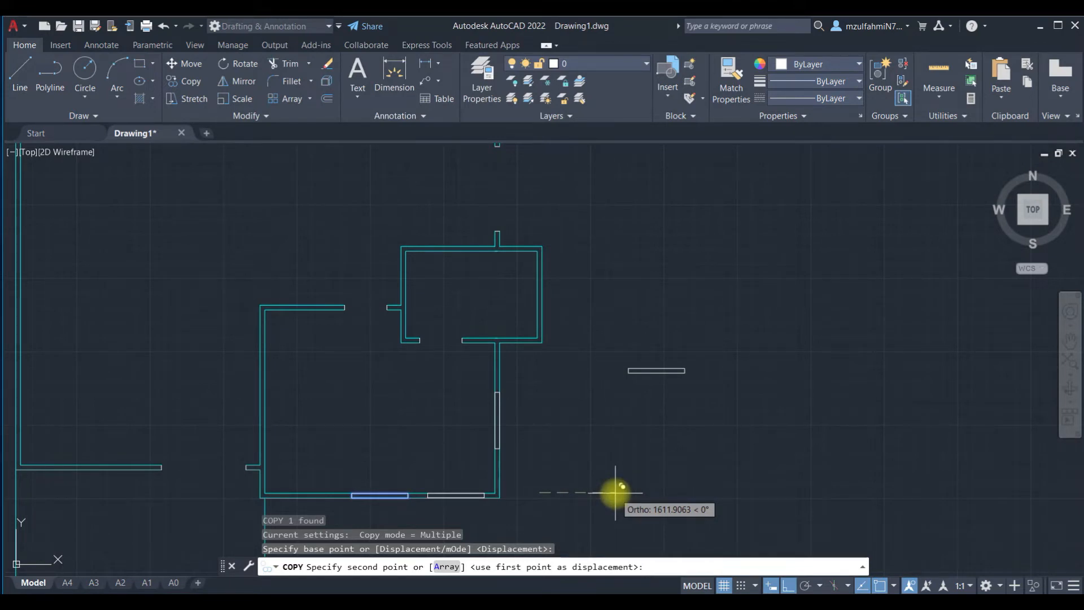
pyautogui.write('1500')
pyautogui.press('Return')
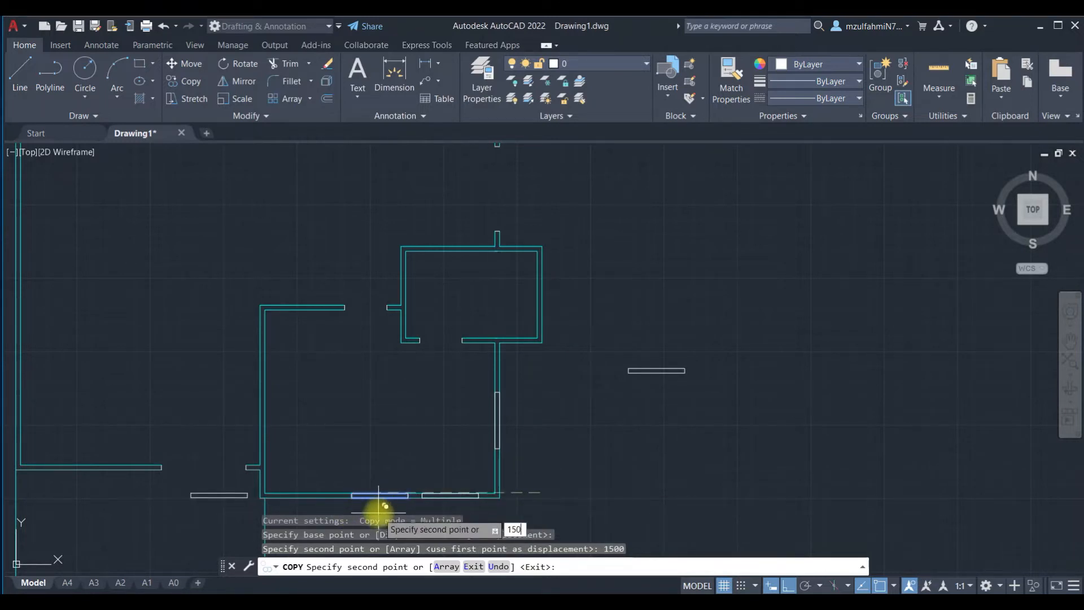
pyautogui.press('Escape')
pyautogui.press('Escape')
# Step: Copy the loose horizontal rectangle from its midpoint to the middle of the horizontal wall segment left of the lower main room
pyautogui.scroll(-4, 429, 443)
pyautogui.moveTo(428, 443); pyautogui.dragTo(503, 430, button='middle')
pyautogui.scroll(4, 497, 435)
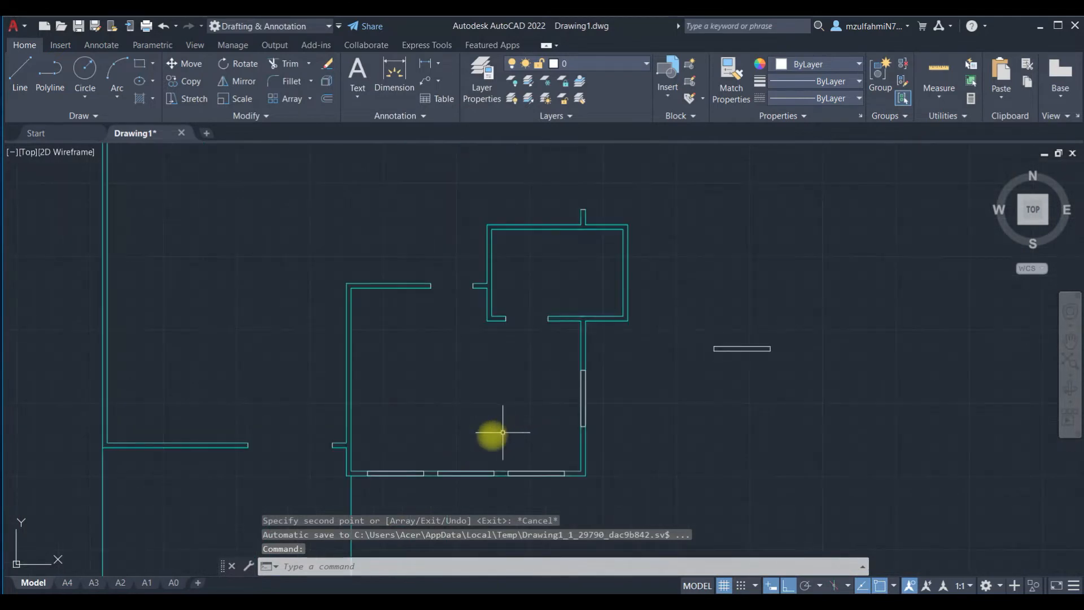
pyautogui.click(788, 317)
pyautogui.click(707, 363)
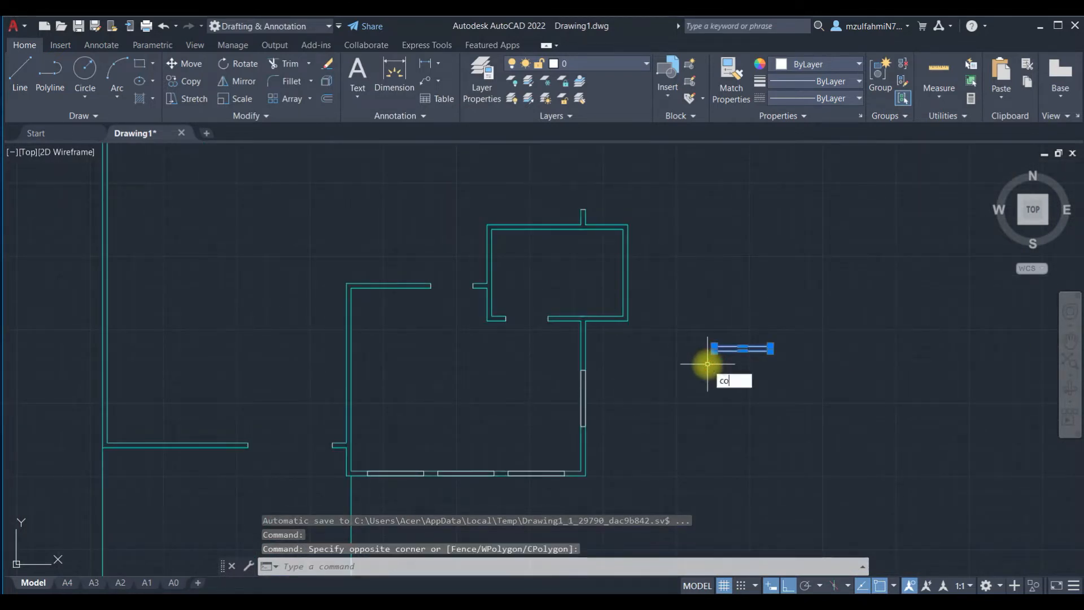
pyautogui.write('co')
pyautogui.press('Return')
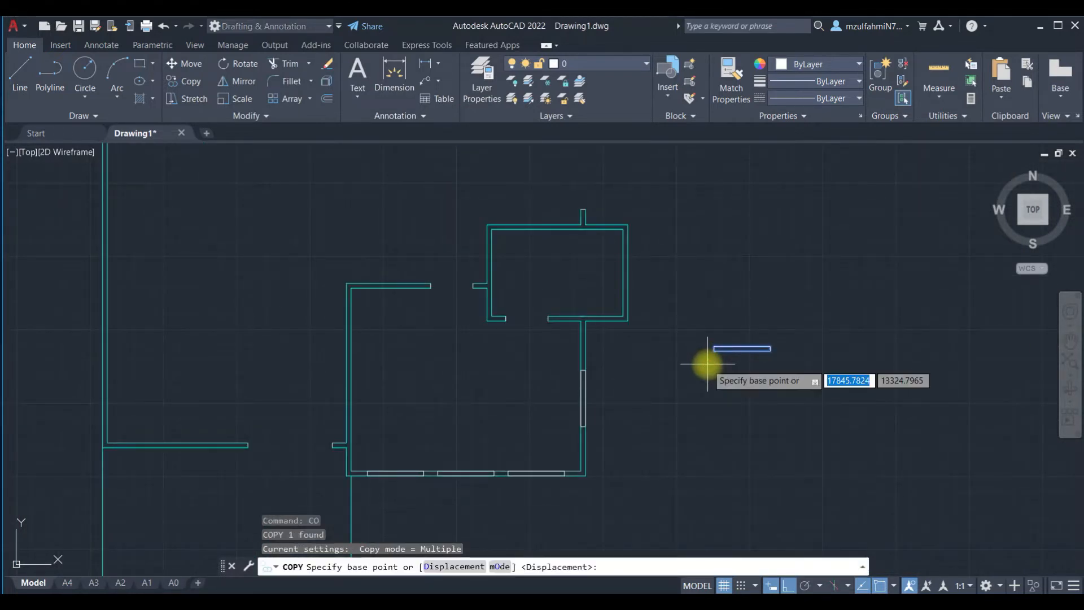
pyautogui.click(743, 350)
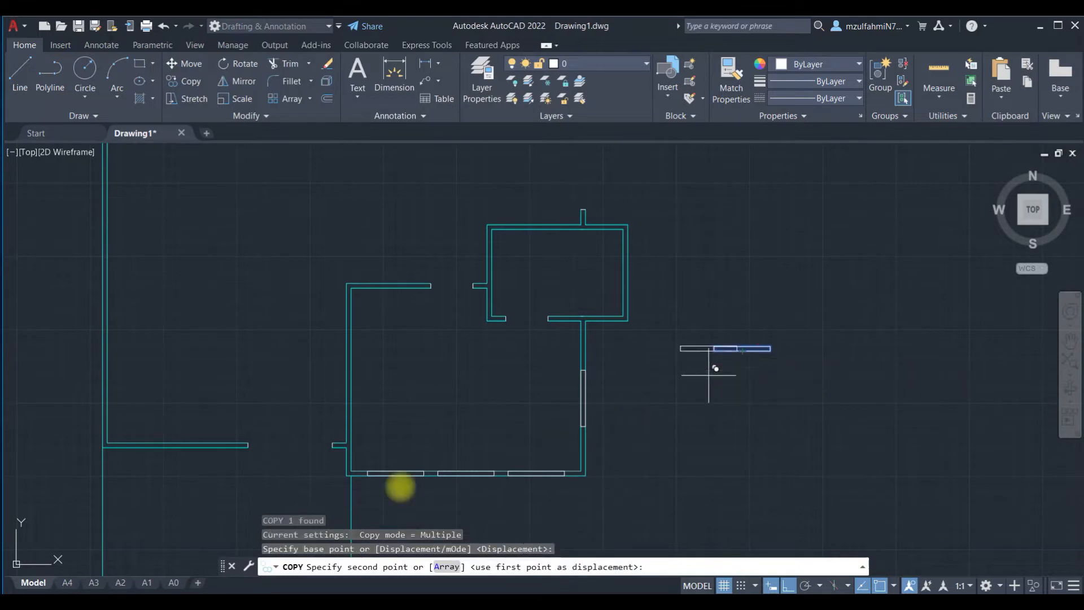
pyautogui.click(181, 445)
# Step: Place two more copies centred on the top walls of the upper rooms either side of the small room
pyautogui.scroll(-5, 241, 367)
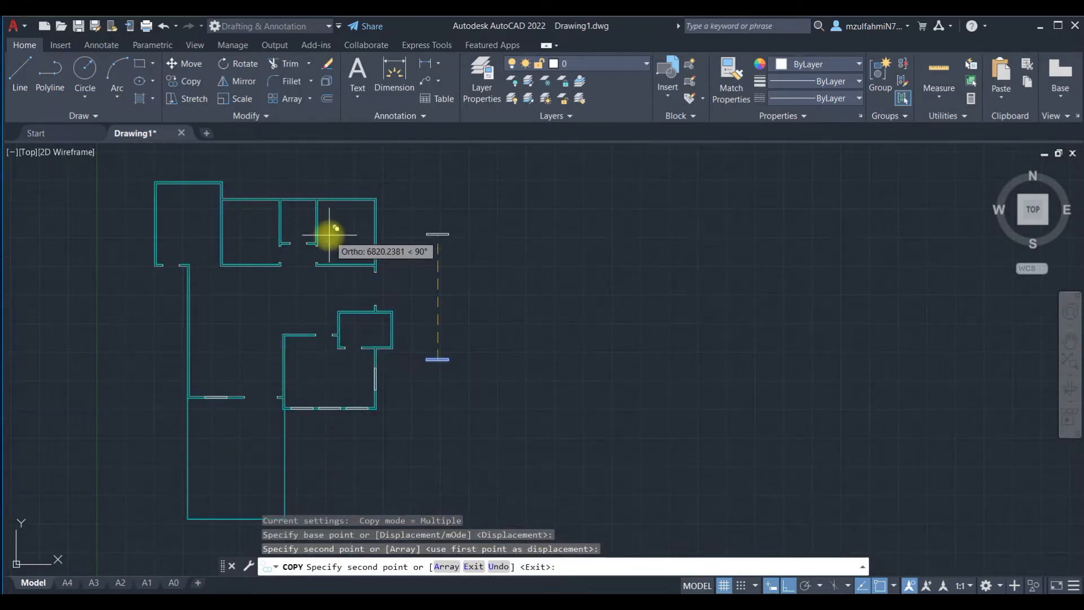
pyautogui.scroll(5, 325, 238)
pyautogui.moveTo(322, 238); pyautogui.dragTo(344, 423, button='middle')
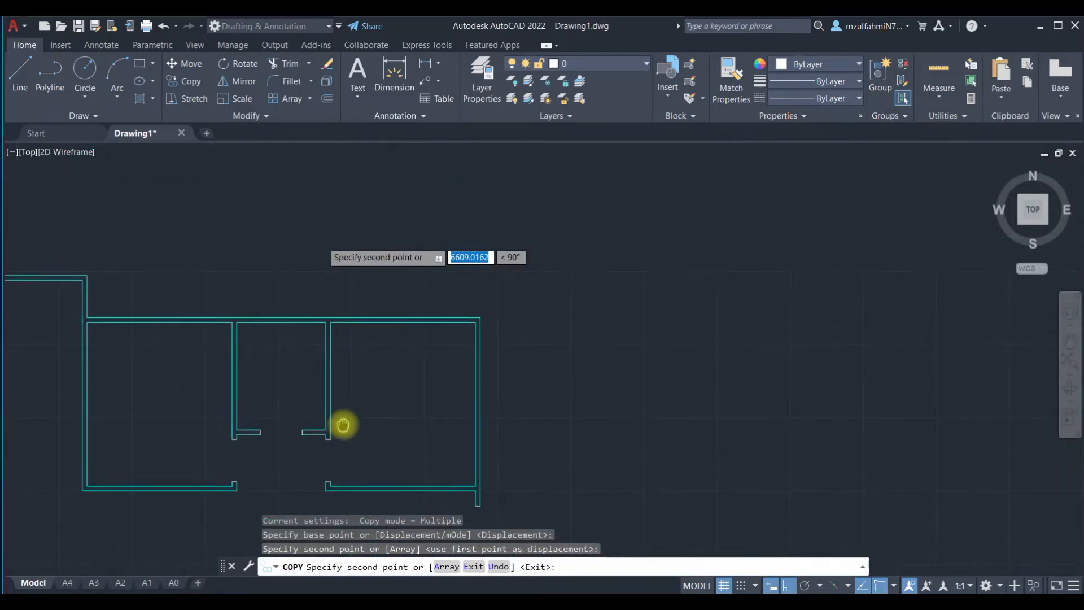
pyautogui.click(403, 320)
pyautogui.click(132, 321)
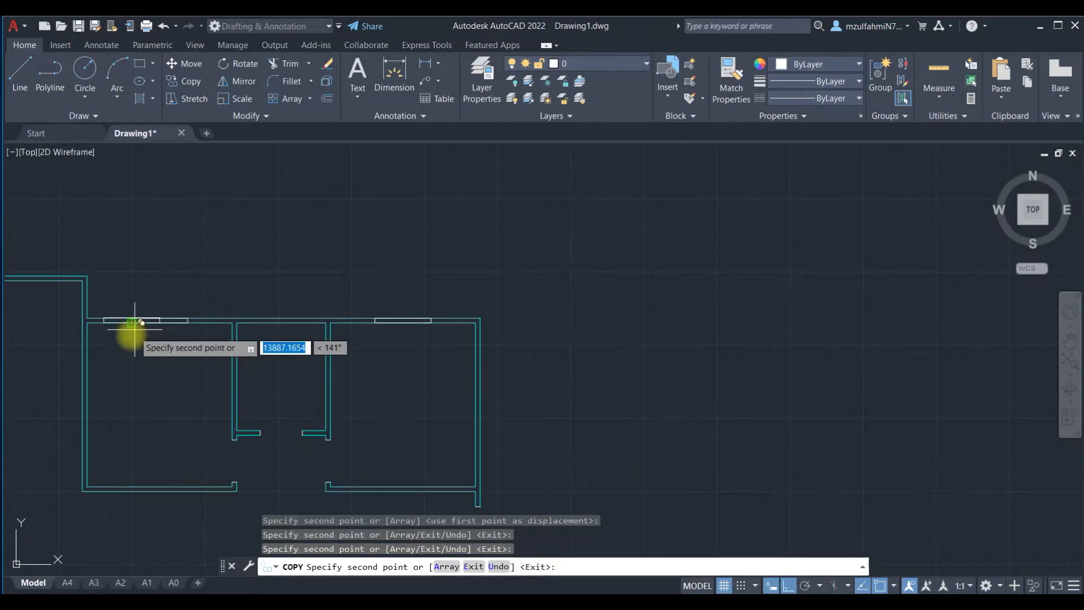
pyautogui.moveTo(43, 367); pyautogui.dragTo(232, 435, button='middle')
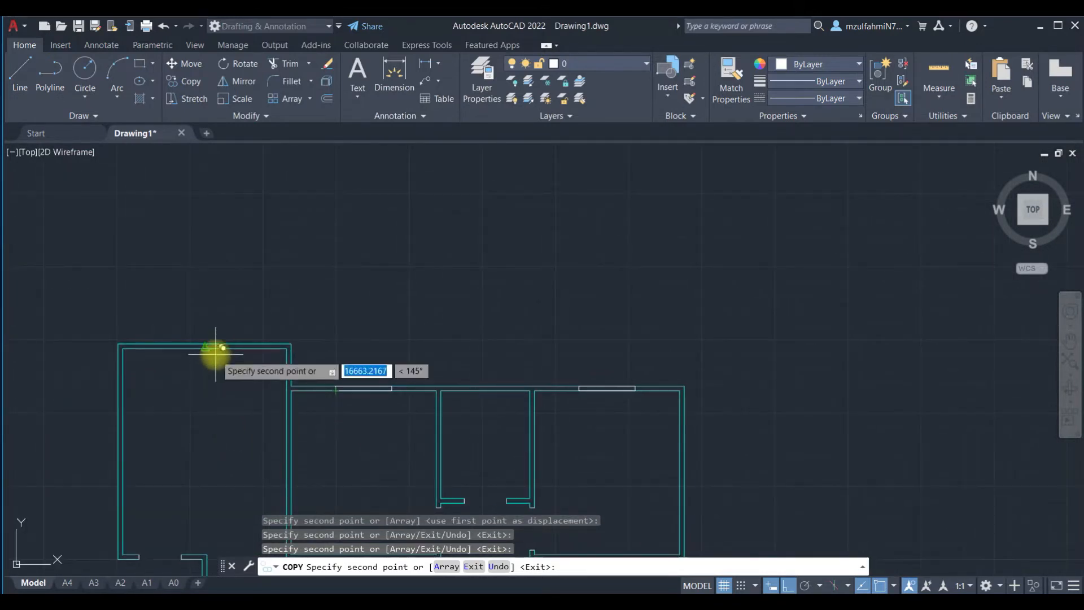
pyautogui.press('Escape')
# Step: Copy the vertical rectangle from the lower main room's right wall onto the right wall of the upper right room
pyautogui.scroll(-4, 203, 429)
pyautogui.moveTo(213, 435); pyautogui.dragTo(195, 280, button='middle')
pyautogui.scroll(4, 446, 404)
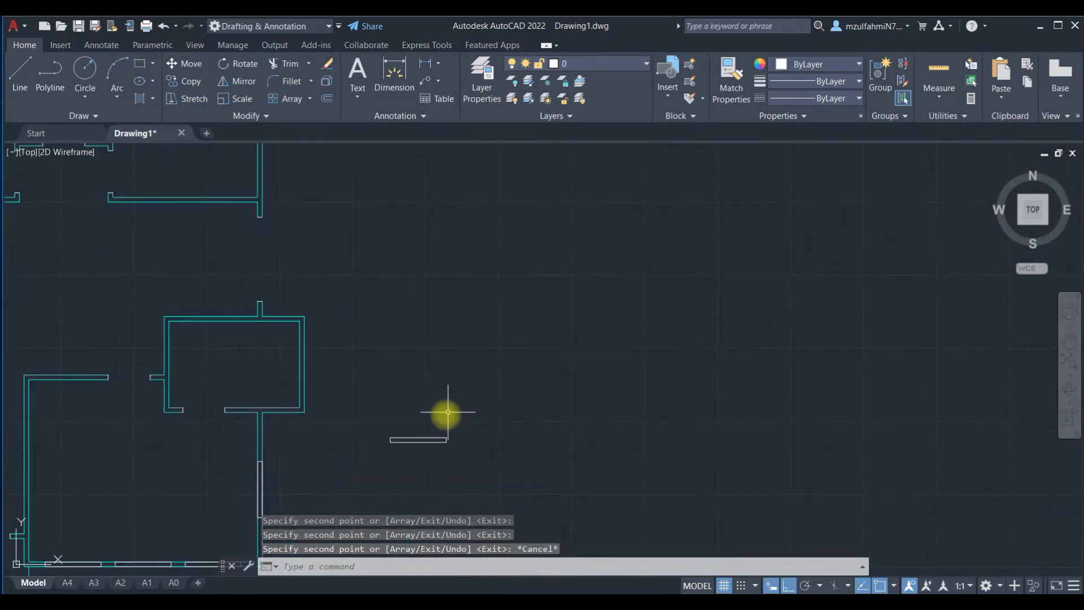
pyautogui.click(224, 453)
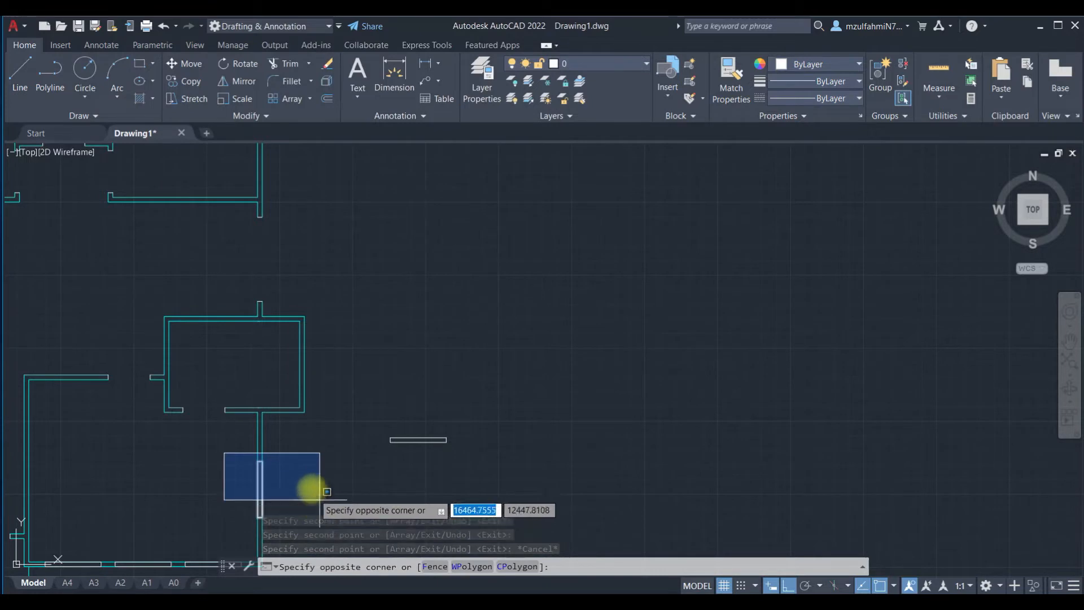
pyautogui.moveTo(313, 489); pyautogui.dragTo(302, 422, button='middle')
pyautogui.click(306, 467)
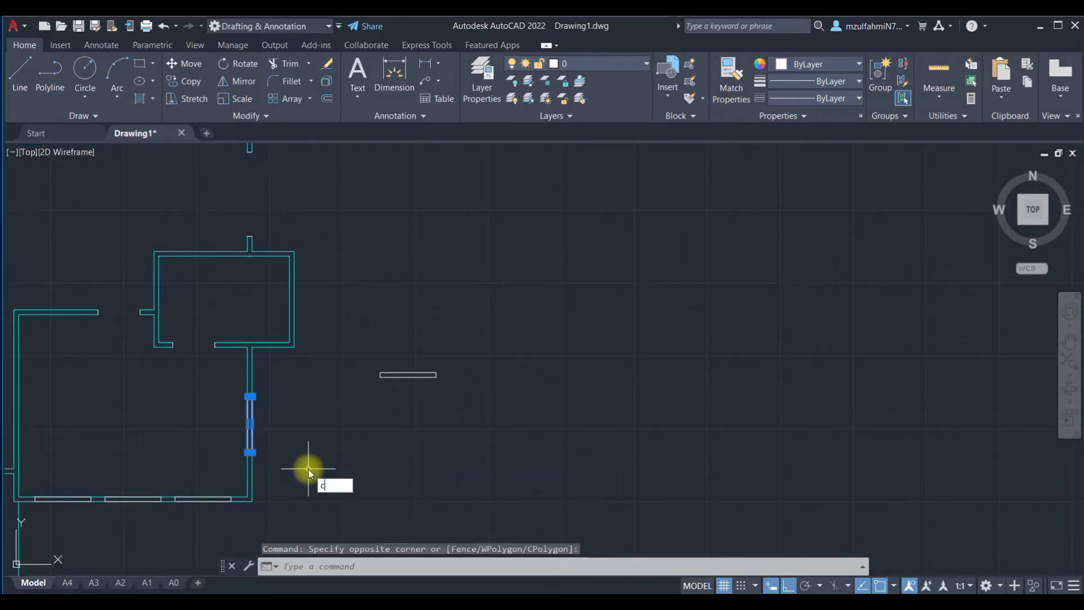
pyautogui.write('co')
pyautogui.press('Return')
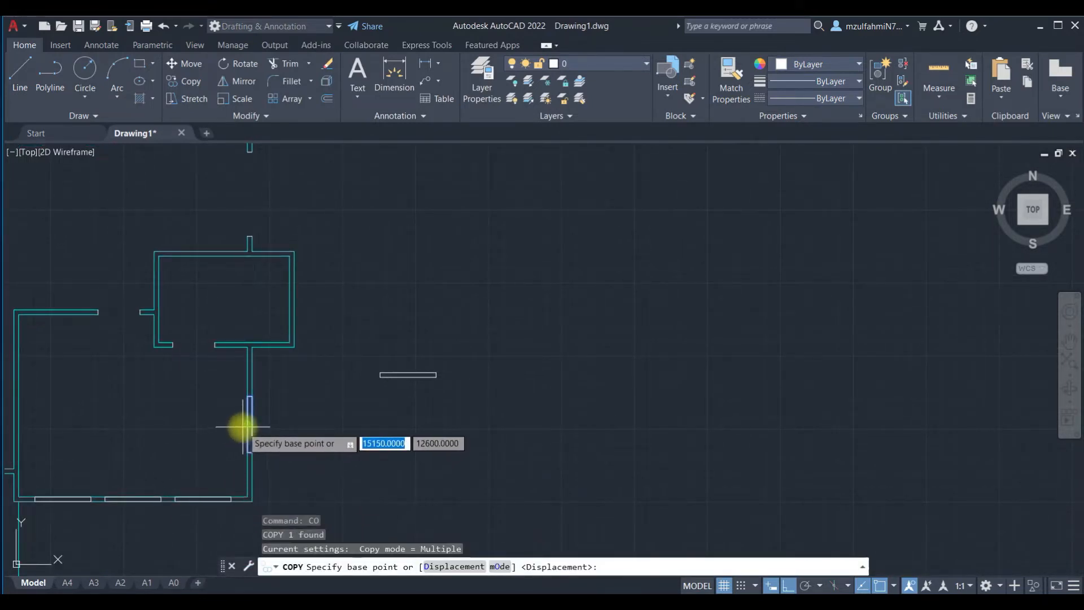
pyautogui.click(250, 396)
pyautogui.moveTo(307, 332); pyautogui.dragTo(310, 412, button='middle')
pyautogui.scroll(-2, 310, 412)
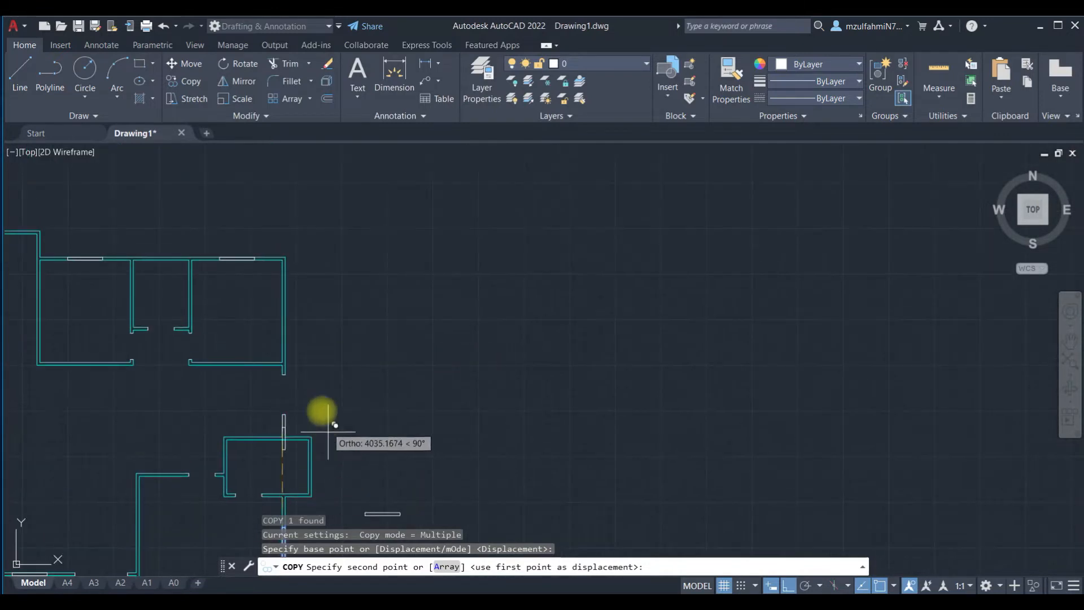
pyautogui.click(285, 308)
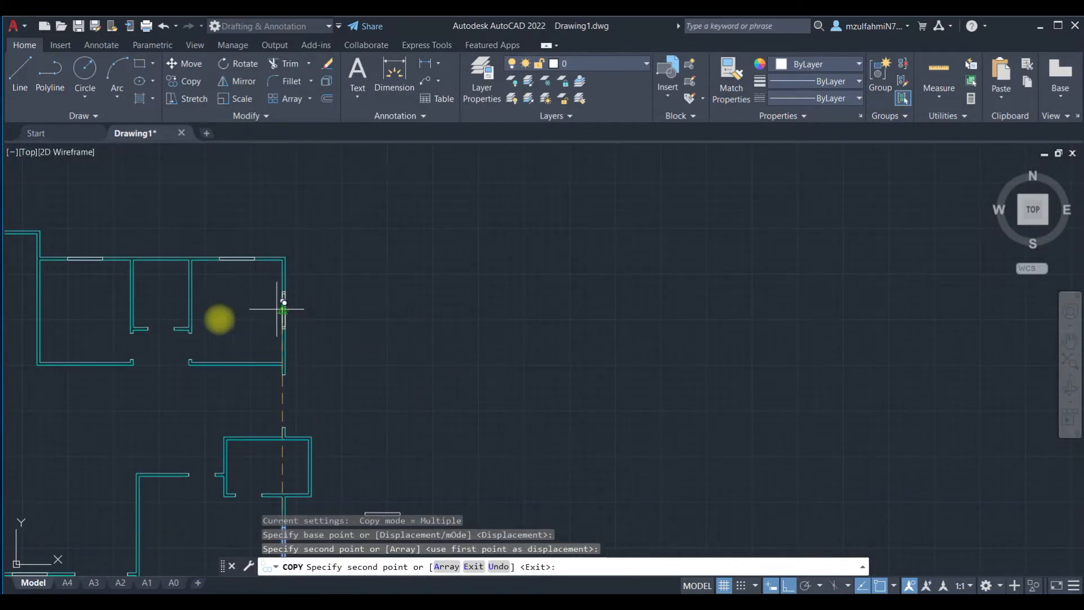
# Step: Place another copy of the vertical rectangle at the middle of the upper left room's left wall
pyautogui.moveTo(134, 339); pyautogui.dragTo(448, 415, button='middle')
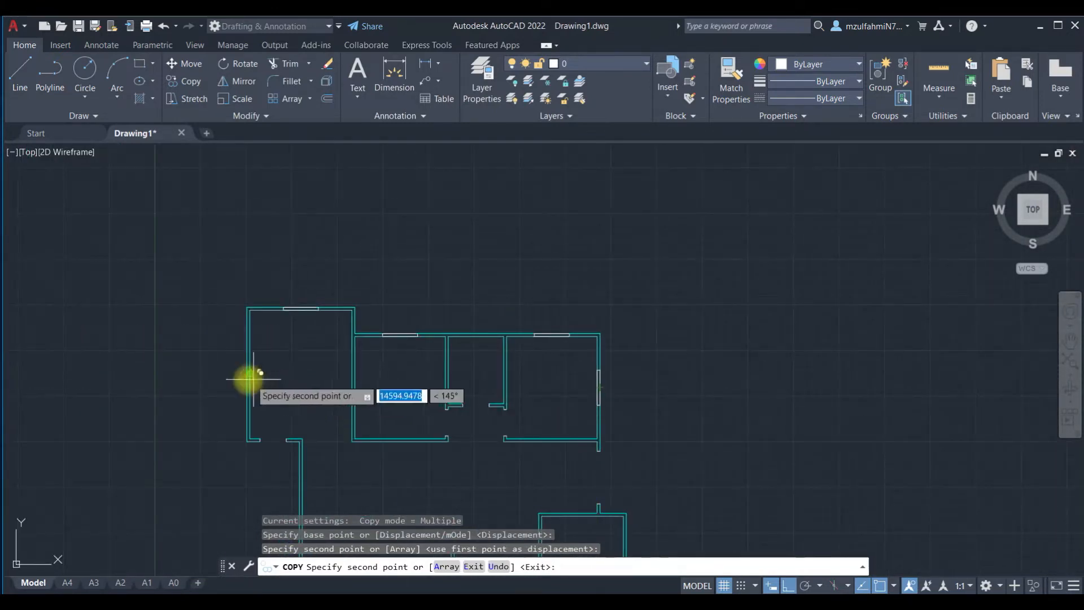
pyautogui.click(249, 372)
pyautogui.press('Escape')
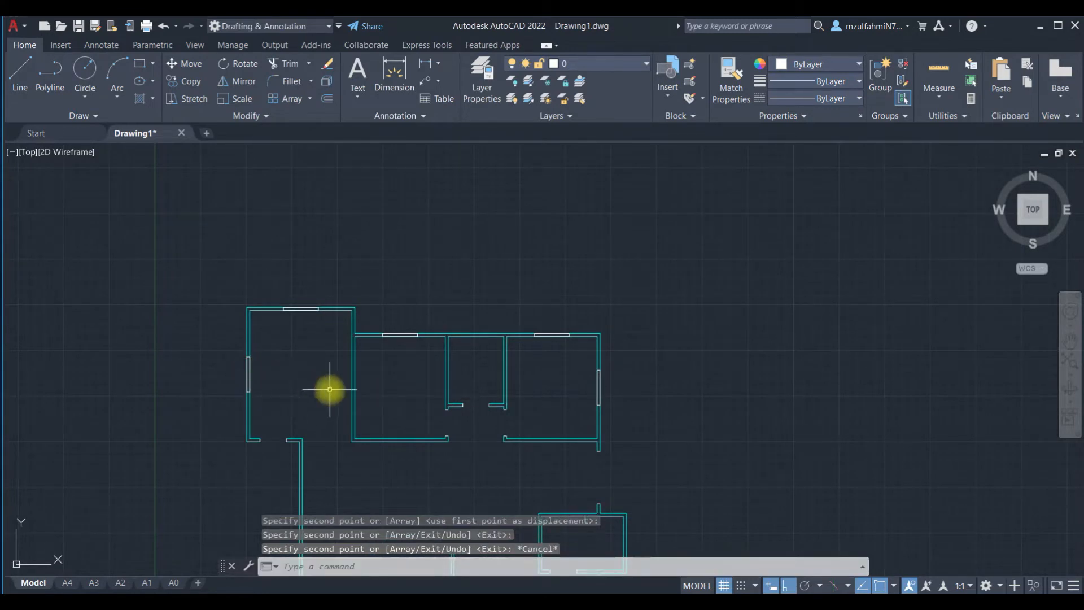
# Step: Copy the rectangle on the upper left room's left wall 750 upward along that wall
pyautogui.moveTo(307, 404); pyautogui.dragTo(313, 303, button='middle')
pyautogui.click(233, 248)
pyautogui.click(300, 313)
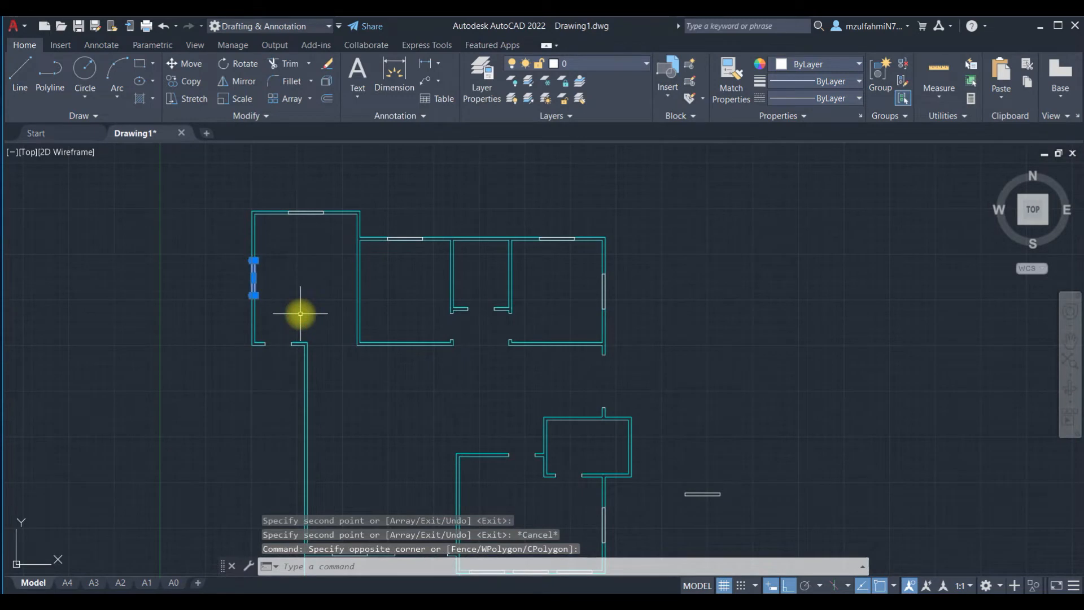
pyautogui.write('co')
pyautogui.press('Return')
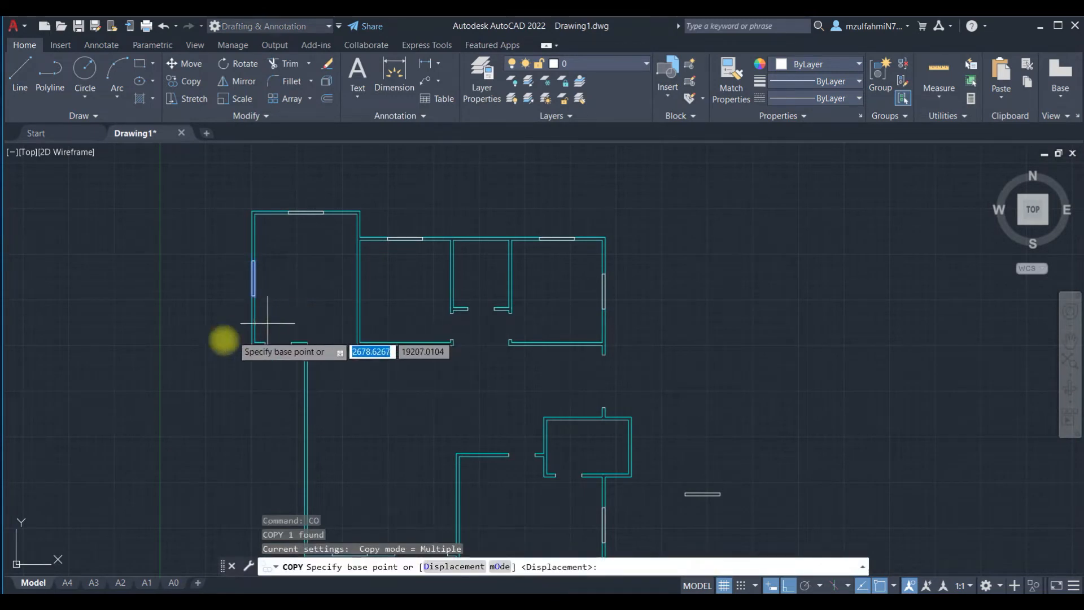
pyautogui.click(222, 345)
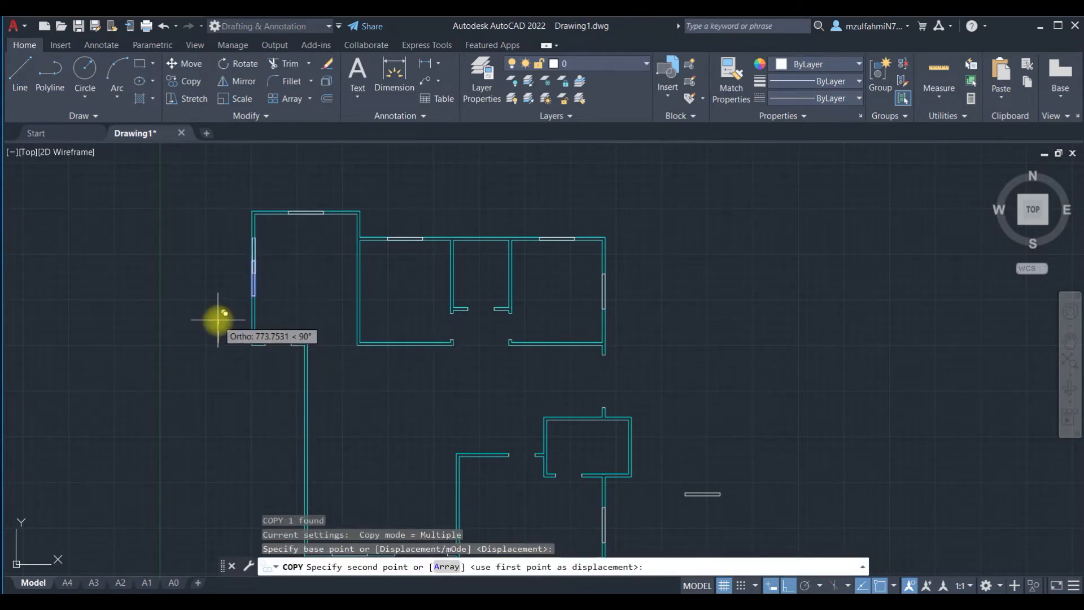
pyautogui.write('750')
pyautogui.press('Return')
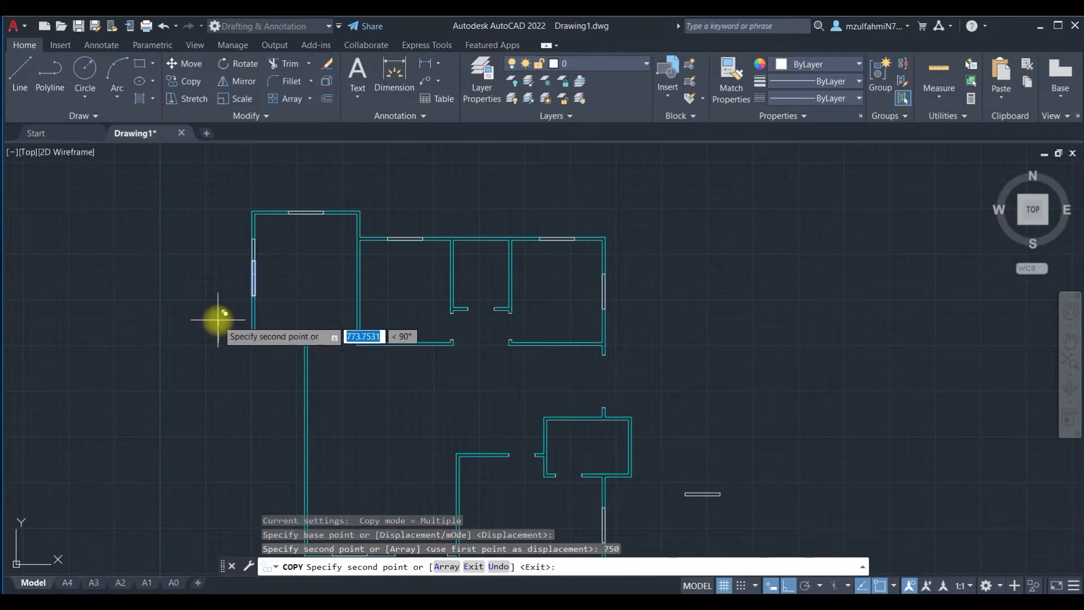
pyautogui.press('Escape')
# Step: Move the original centred rectangle on the upper left room's left wall 750 downward
pyautogui.click(220, 244)
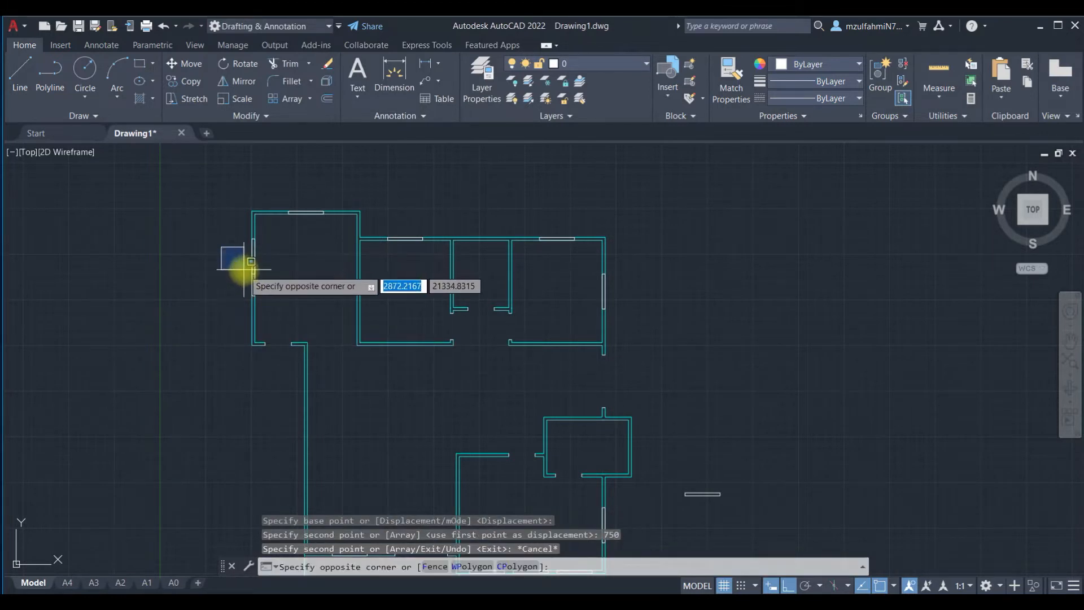
pyautogui.click(274, 302)
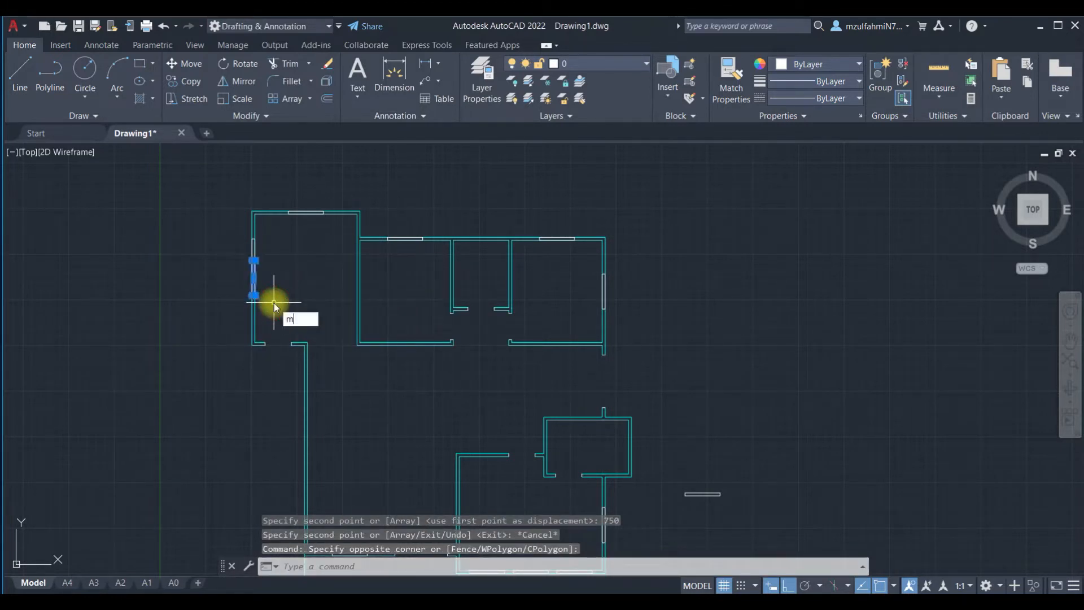
pyautogui.write('m')
pyautogui.press('Return')
pyautogui.click(253, 277)
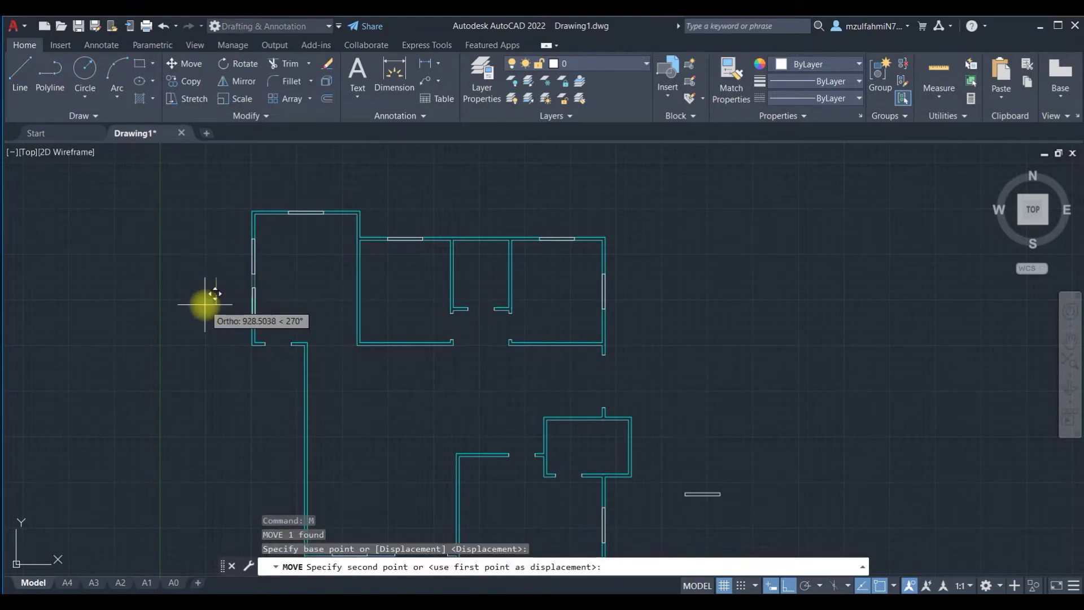
pyautogui.write('750')
pyautogui.press('Return')
pyautogui.press('Escape')
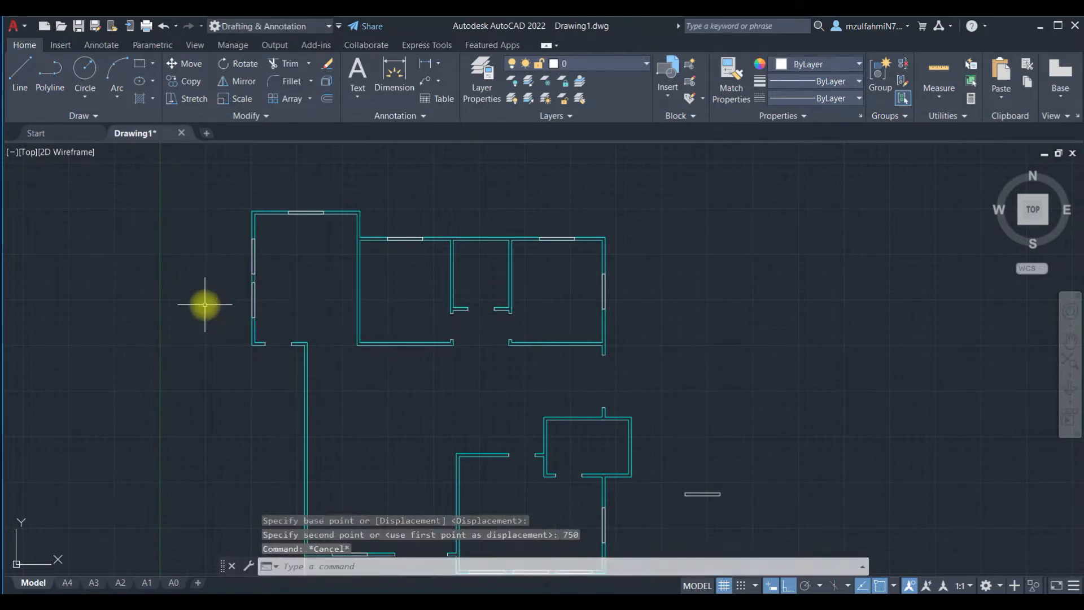
pyautogui.scroll(-2, 223, 316)
pyautogui.scroll(2, 209, 391)
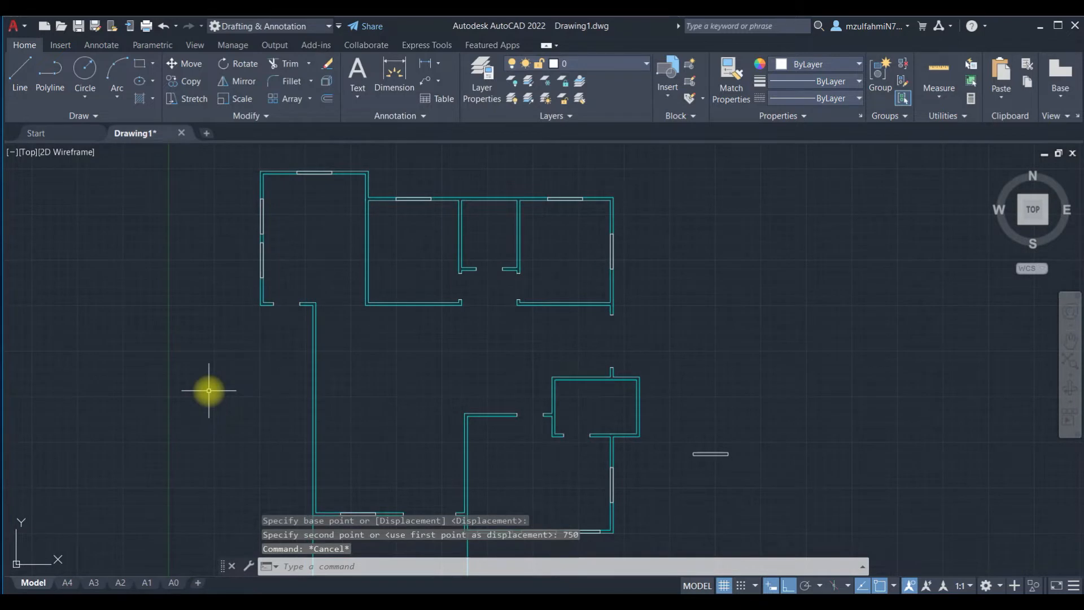
pyautogui.moveTo(209, 390); pyautogui.dragTo(260, 298, button='middle')
pyautogui.click(879, 354)
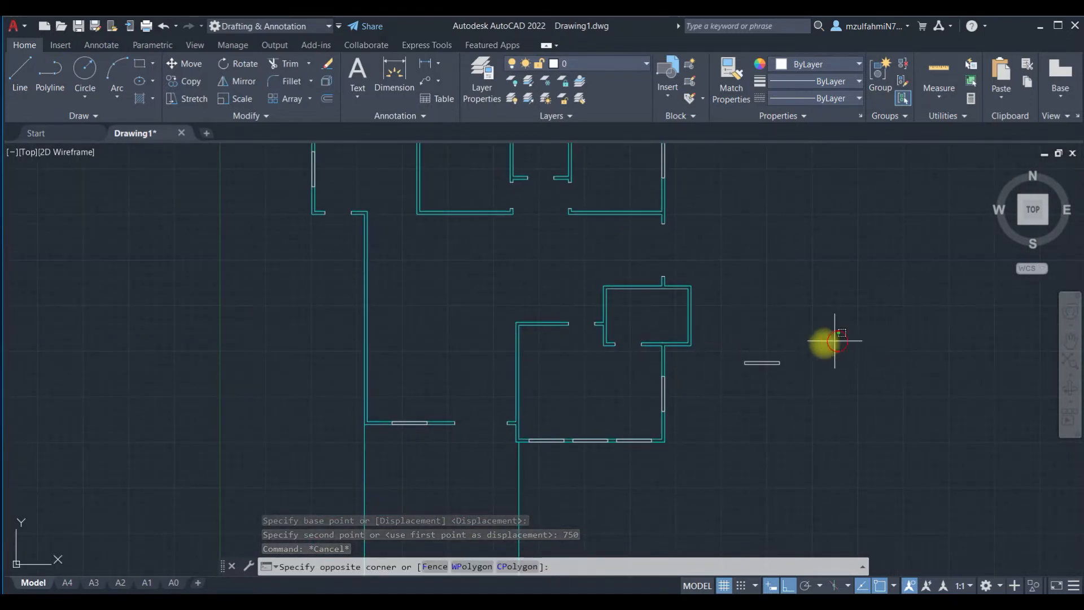
pyautogui.press('Escape')
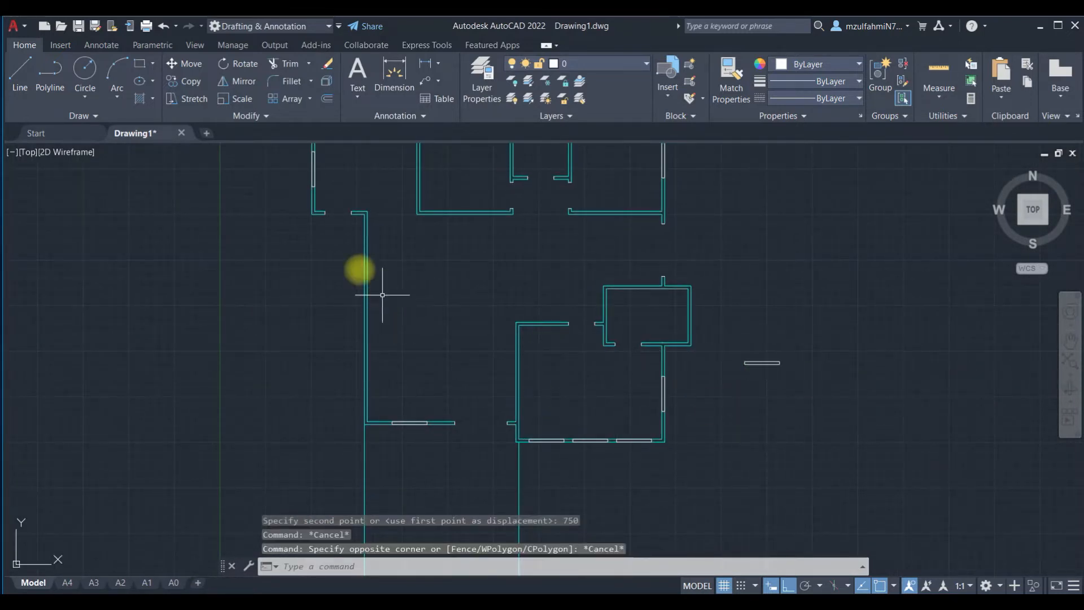
# Step: Copy the upper window on the upper-left room's outer wall to the top corner of the long left wall below the room
pyautogui.moveTo(354, 266); pyautogui.dragTo(334, 329, button='middle')
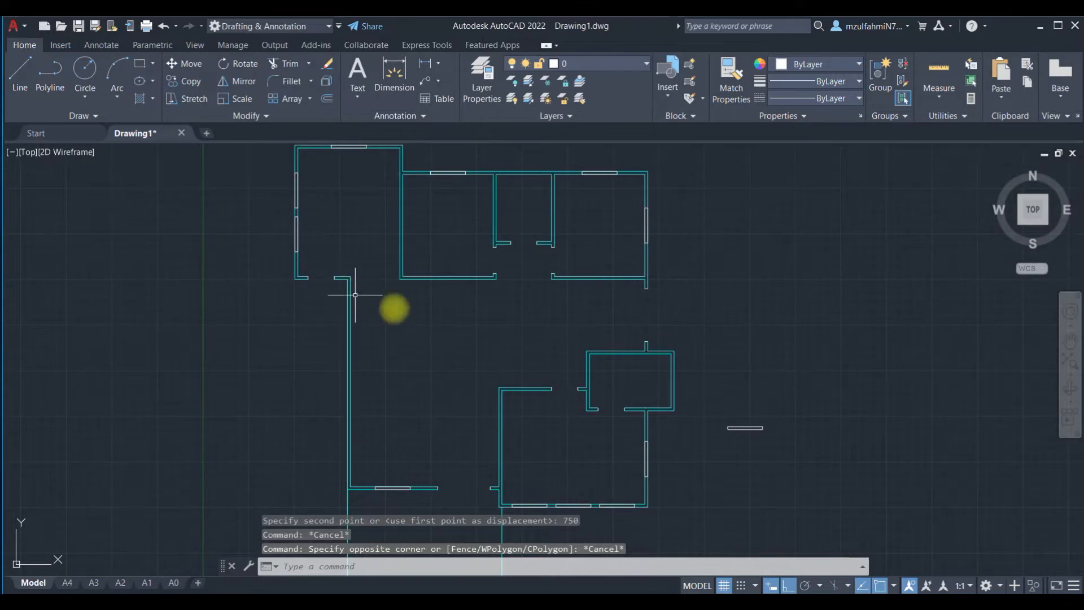
pyautogui.click(279, 174)
pyautogui.click(321, 209)
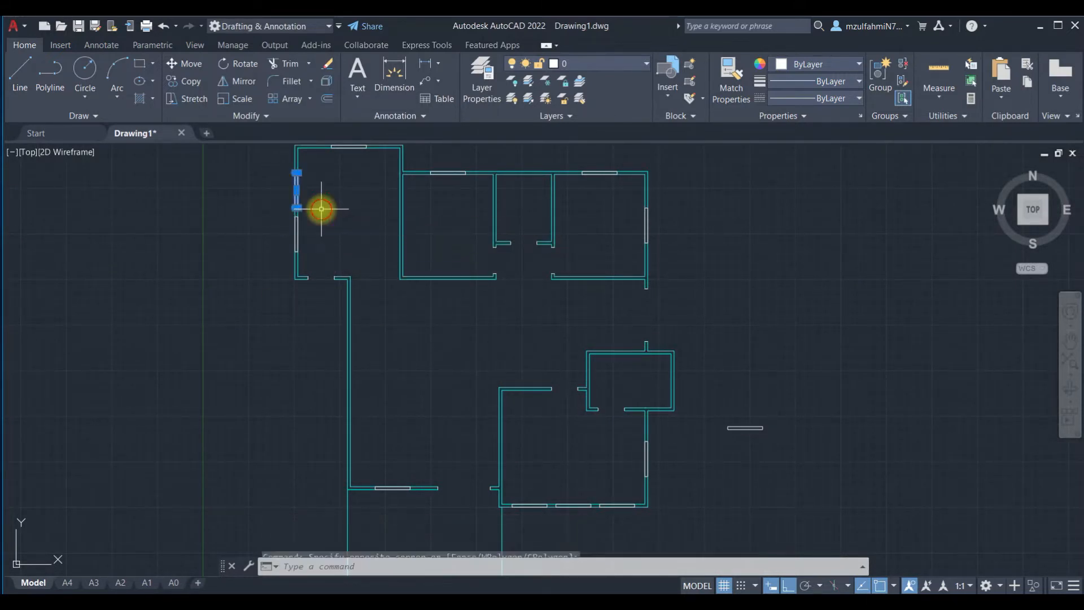
pyautogui.press('Return')
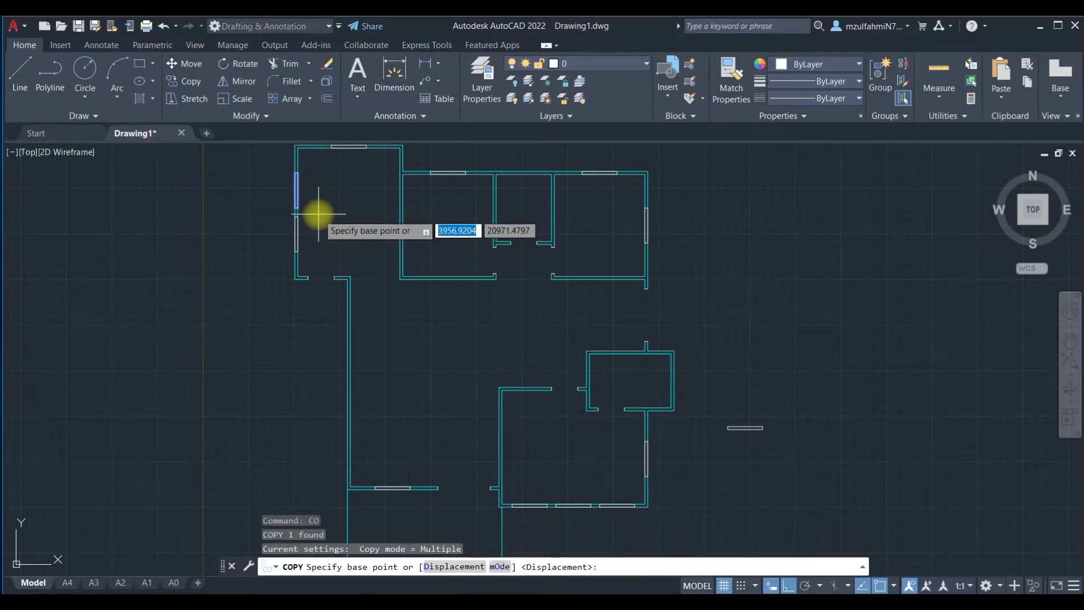
pyautogui.scroll(3, 310, 215)
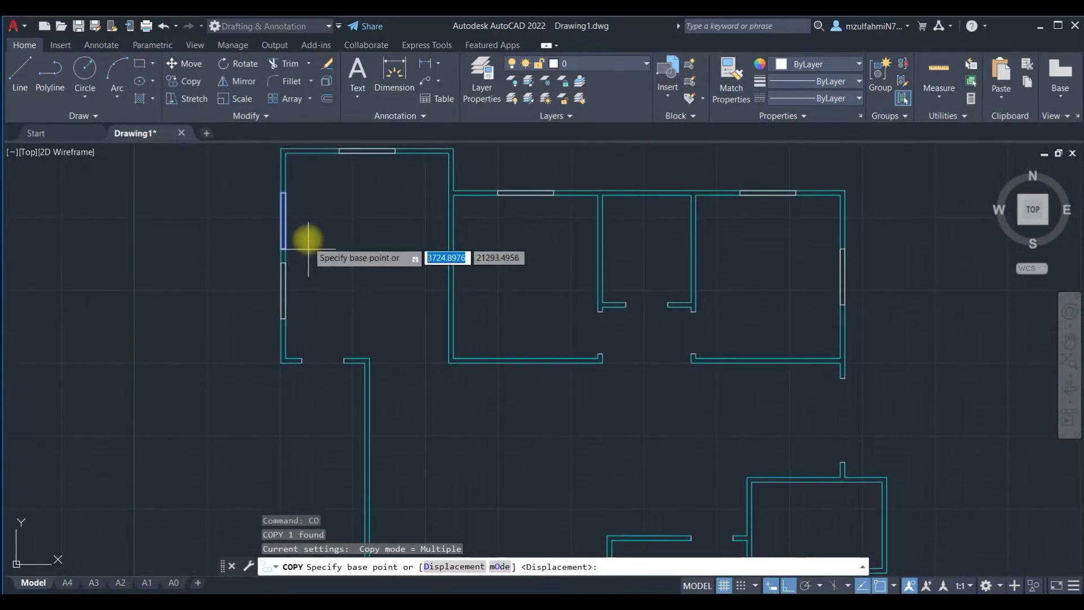
pyautogui.click(288, 196)
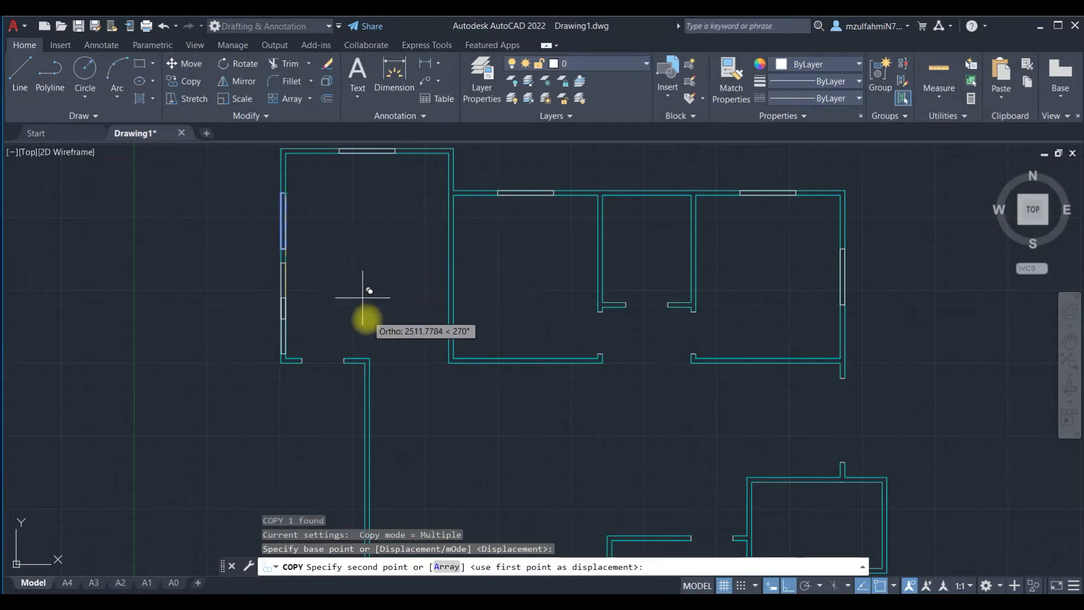
pyautogui.click(367, 360)
pyautogui.press('Escape')
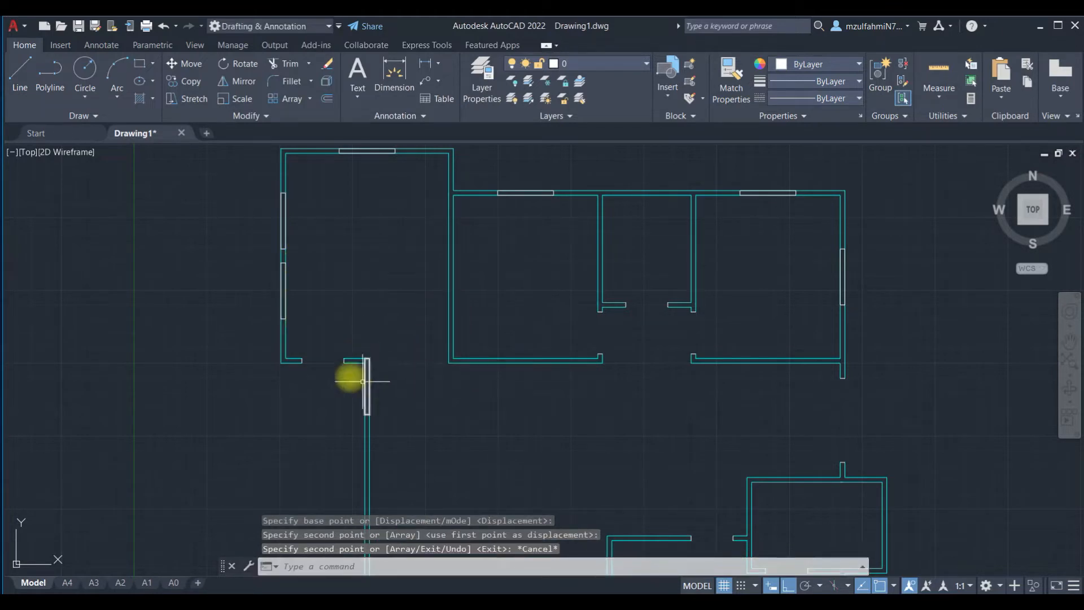
# Step: Move the copied window 1800 straight down along the long left wall
pyautogui.click(354, 334)
pyautogui.click(391, 441)
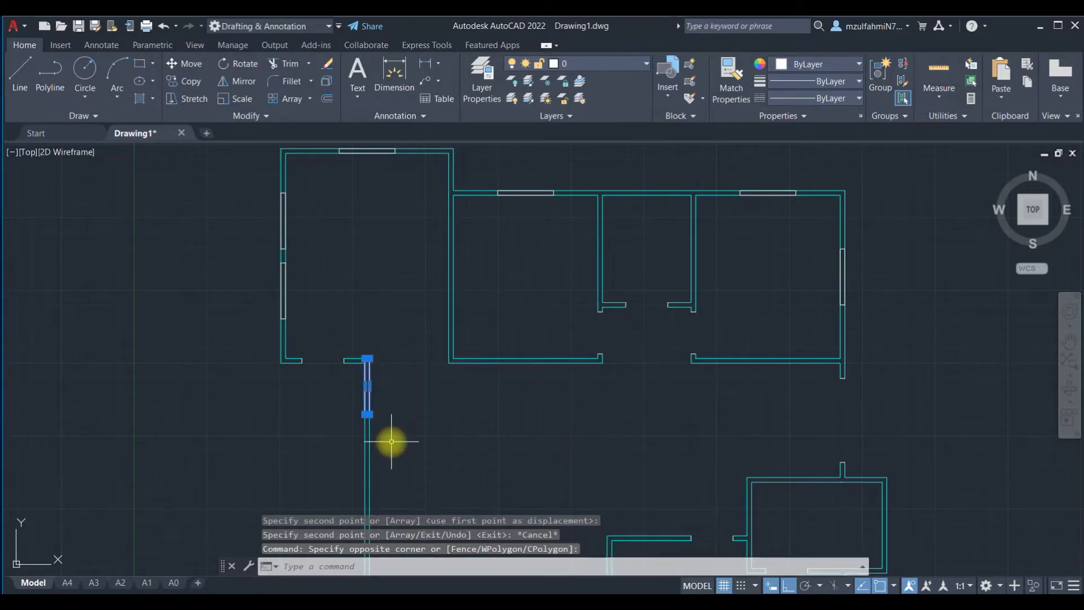
pyautogui.write('m')
pyautogui.press('Return')
pyautogui.click(408, 415)
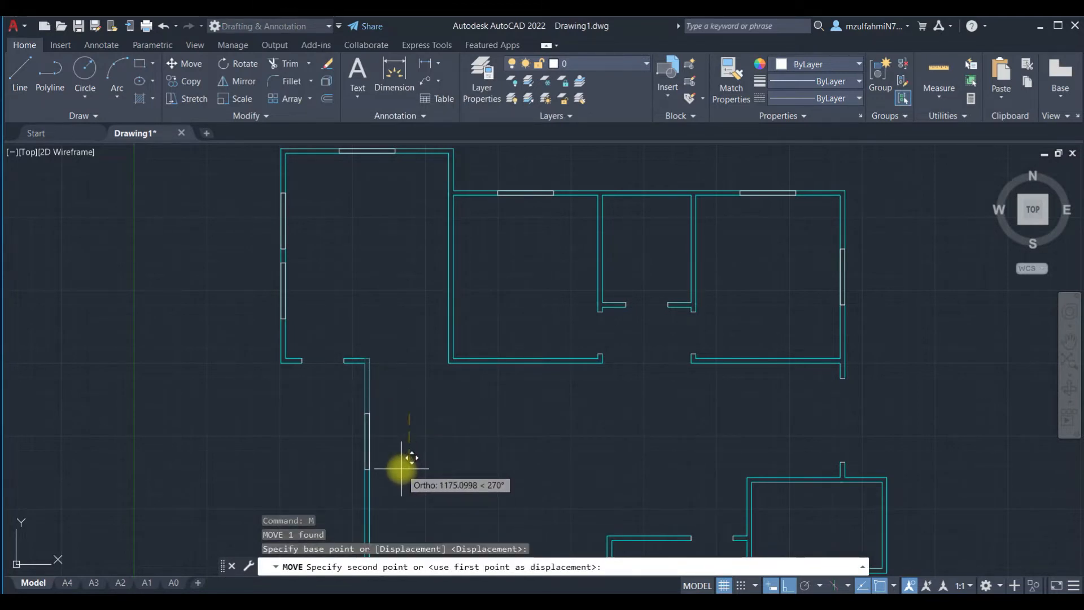
pyautogui.write('1800')
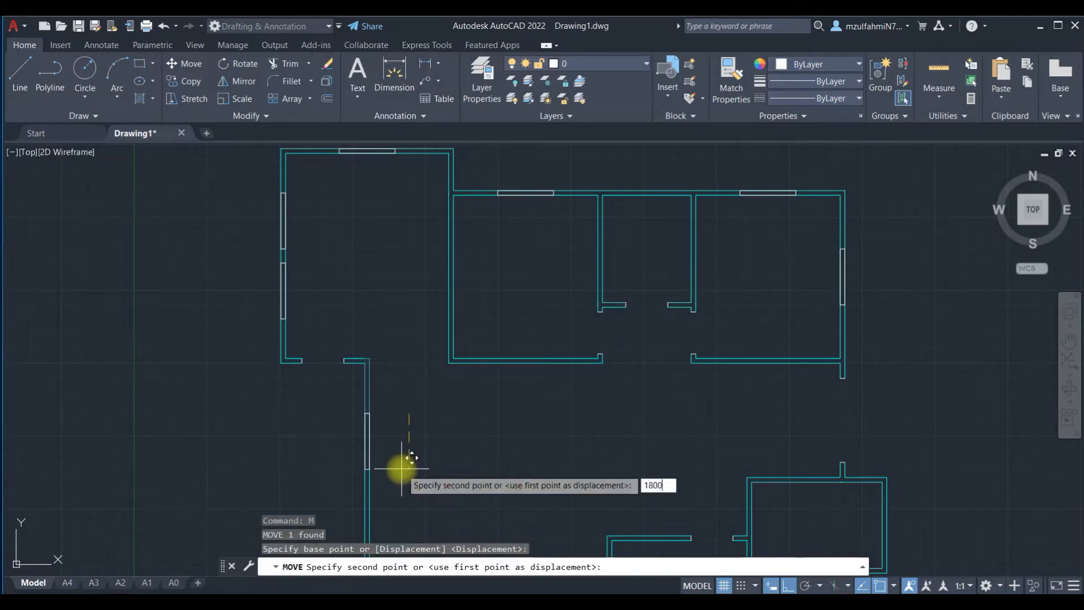
pyautogui.press('Return')
# Step: Copy the long left wall's window straight down twice, at distances of 2000 and 4000
pyautogui.scroll(-4, 401, 470)
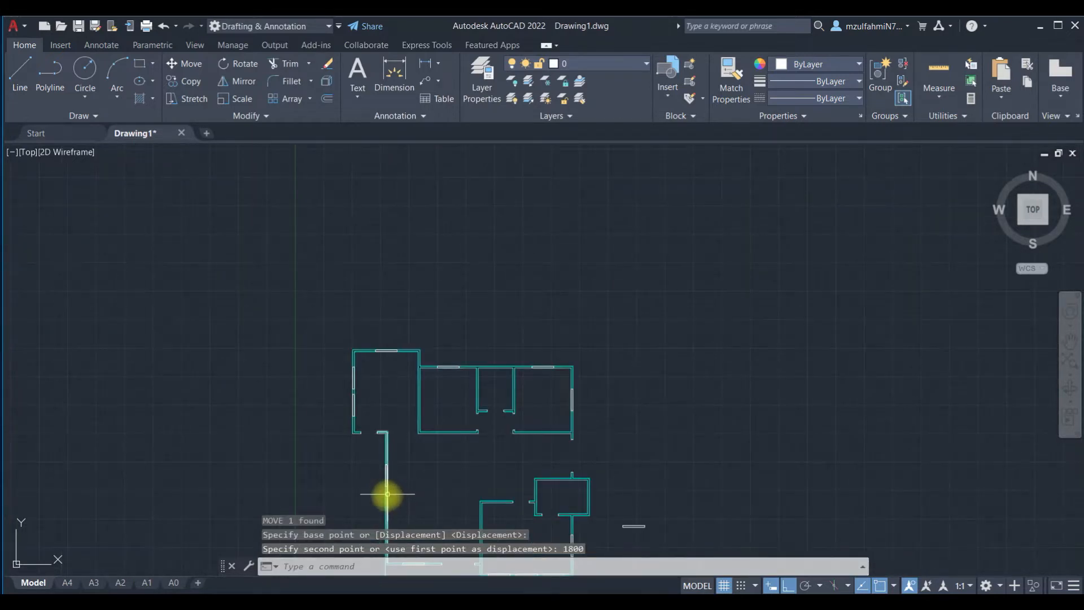
pyautogui.scroll(2, 401, 268)
pyautogui.click(420, 251)
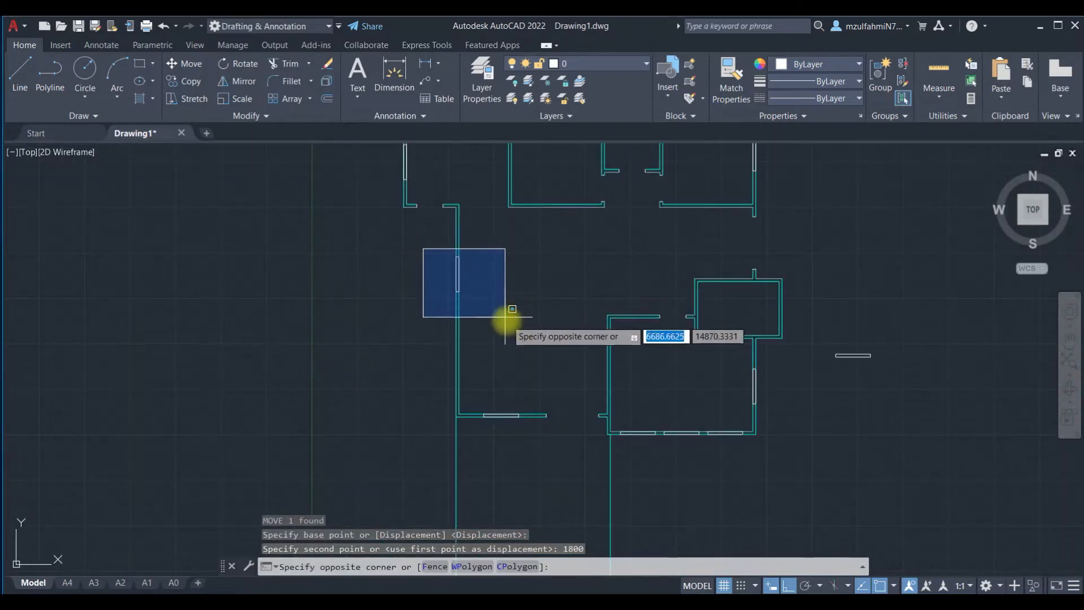
pyautogui.click(507, 323)
pyautogui.write('co')
pyautogui.press('Return')
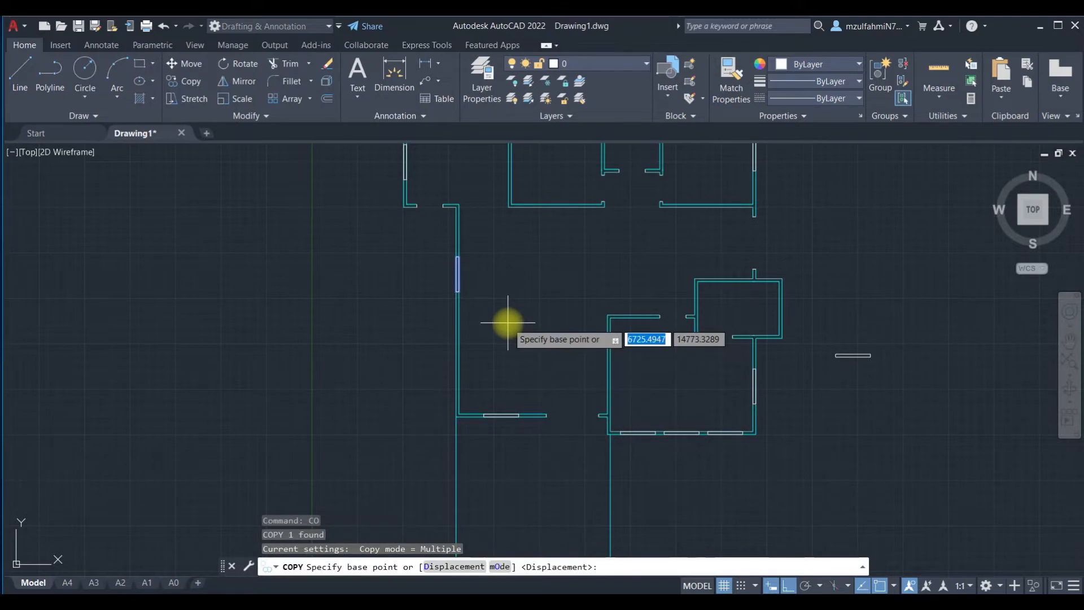
pyautogui.click(362, 309)
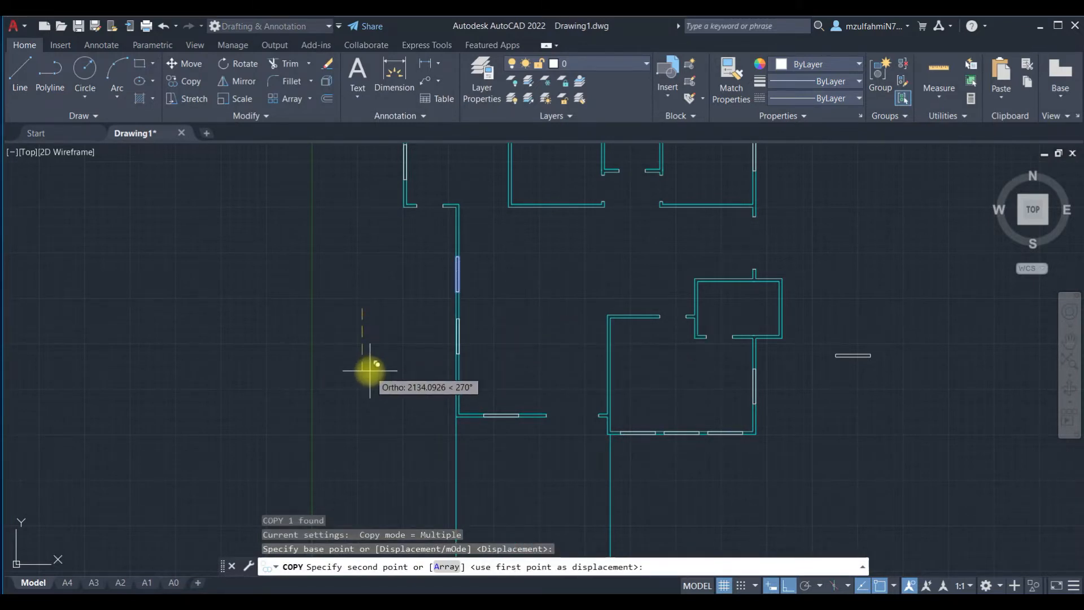
pyautogui.write('200')
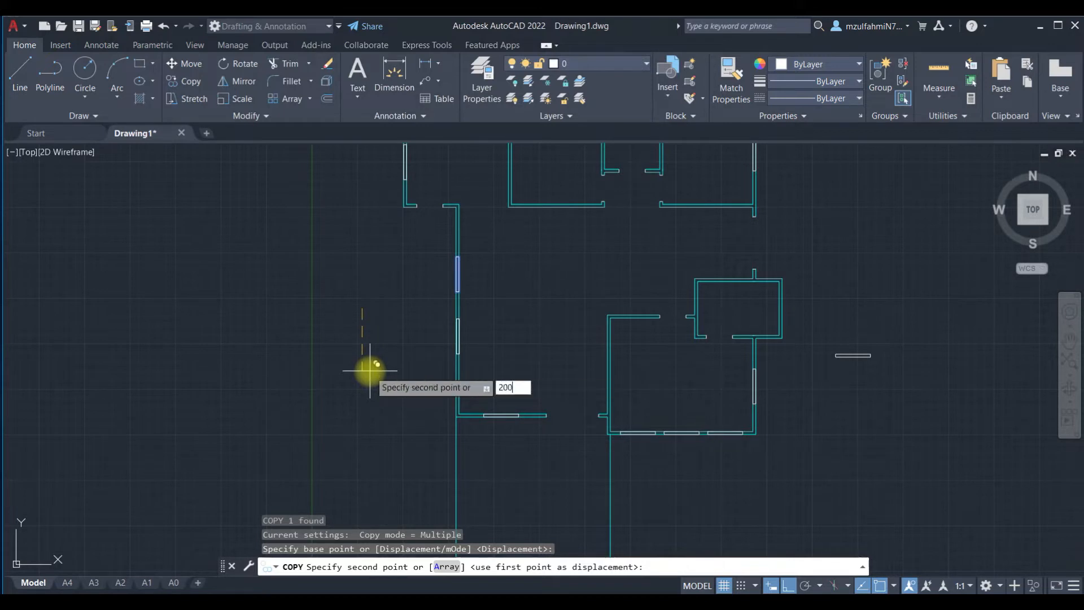
pyautogui.press('Return')
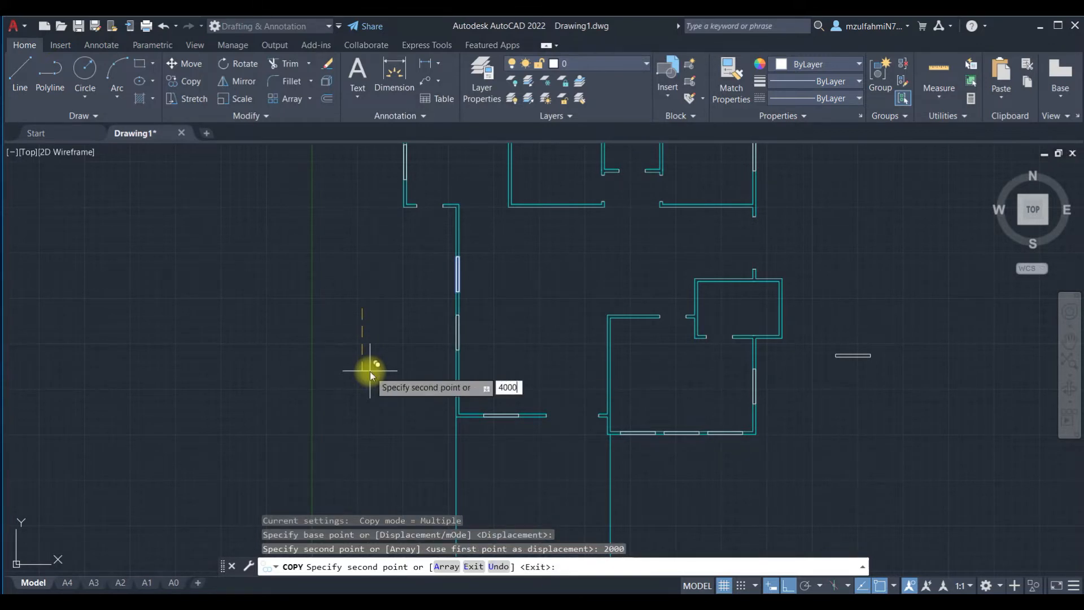
pyautogui.write('4000')
pyautogui.press('Return')
pyautogui.press('Escape')
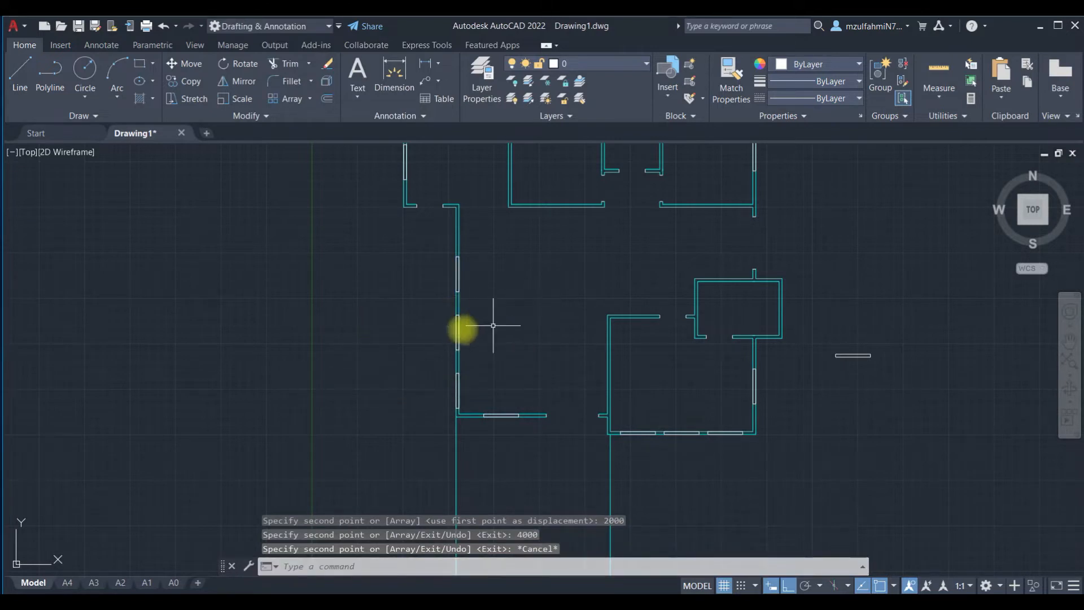
# Step: Erase the spare window standing outside the floor plan, beside the small projecting room
pyautogui.scroll(-2, 432, 391)
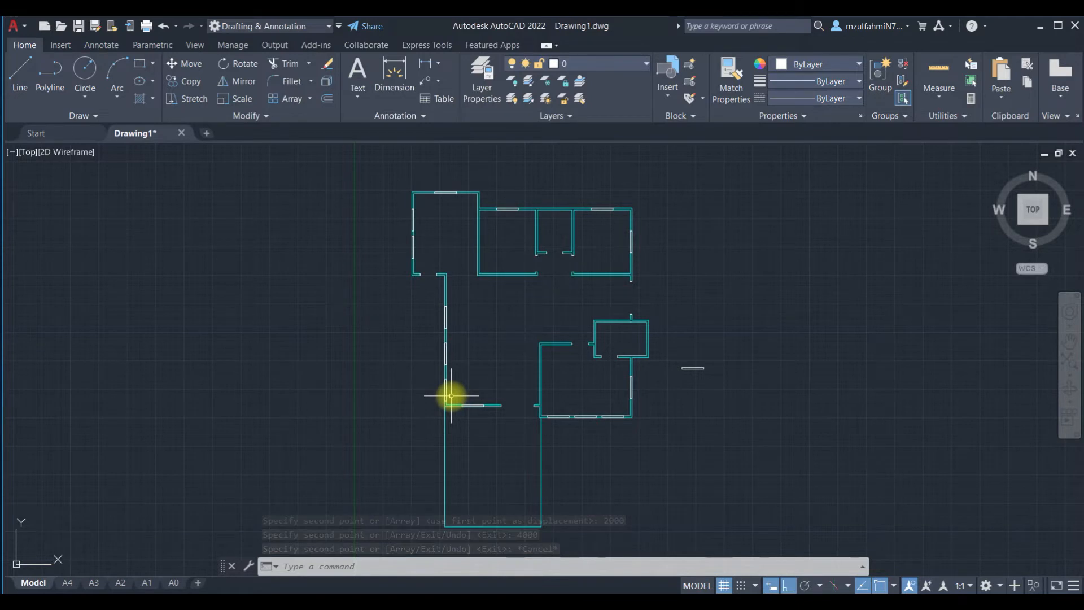
pyautogui.scroll(3, 439, 375)
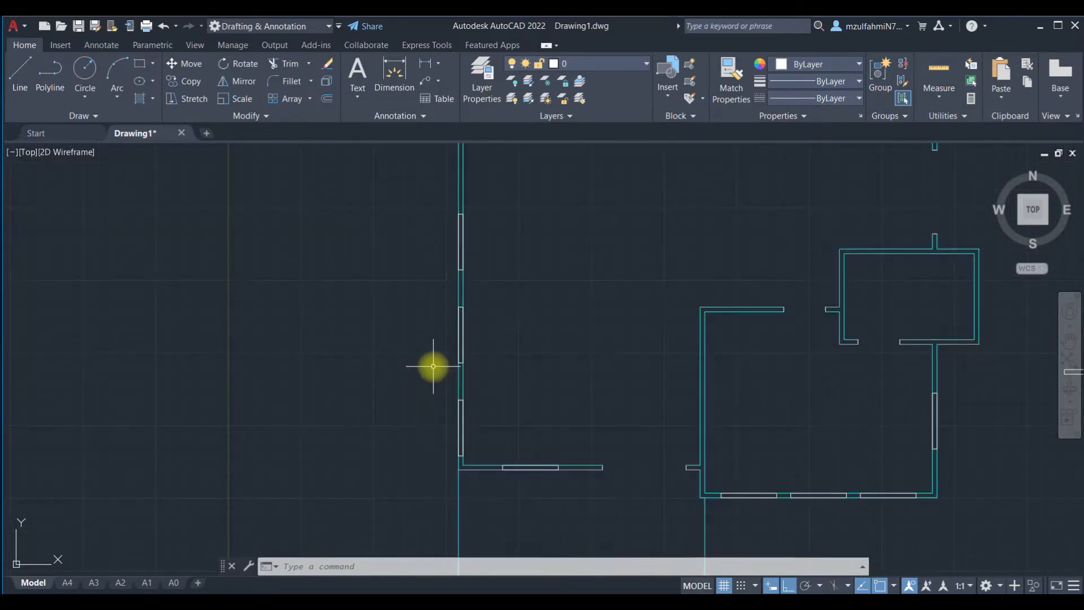
pyautogui.scroll(-2, 433, 366)
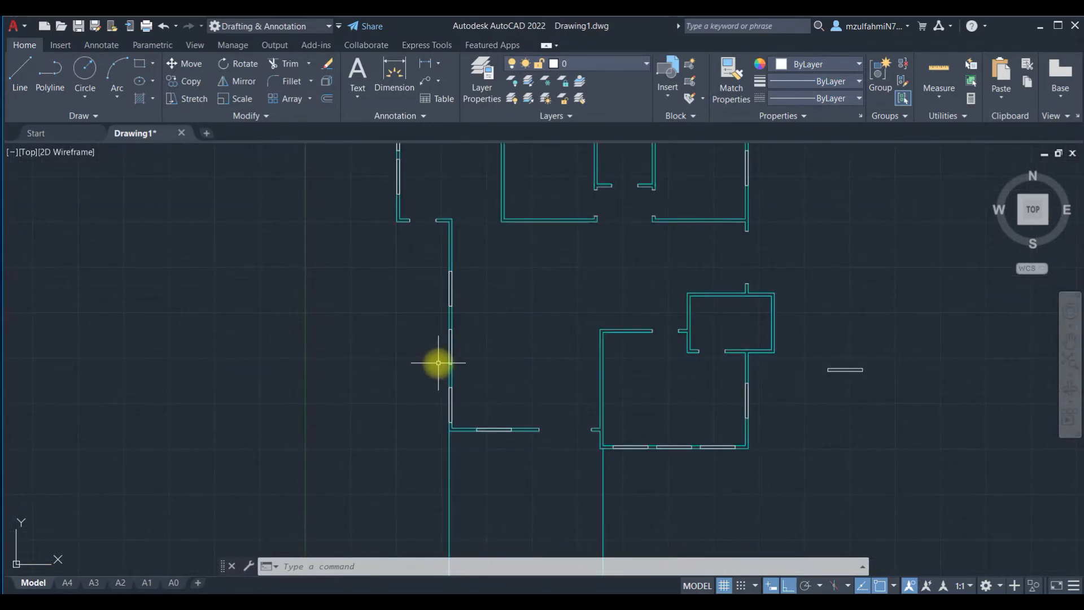
pyautogui.scroll(3, 845, 416)
pyautogui.click(812, 373)
pyautogui.click(674, 465)
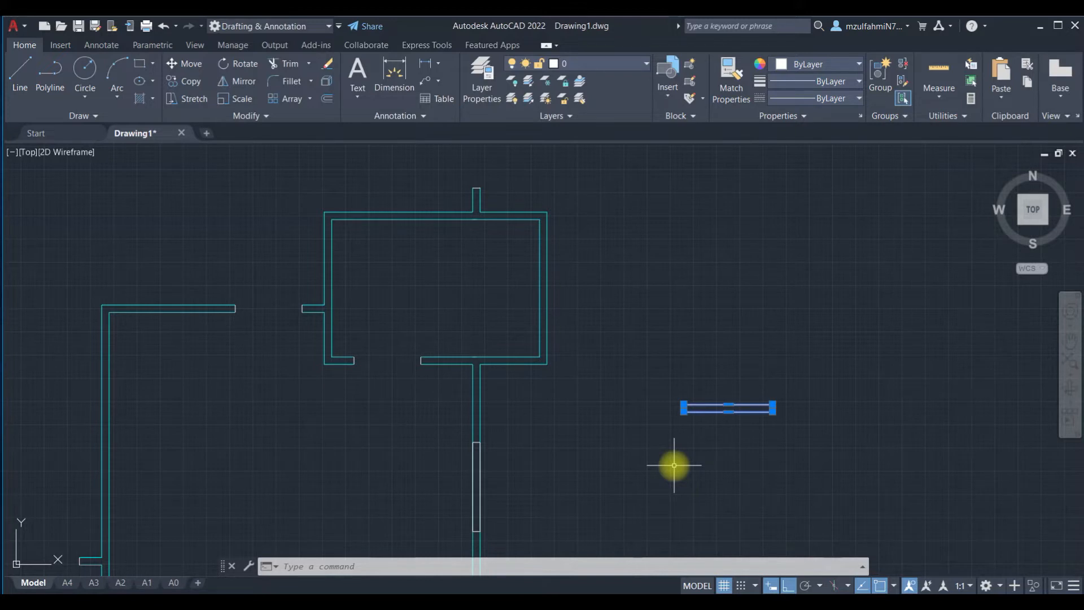
pyautogui.press('Delete')
pyautogui.scroll(-4, 674, 466)
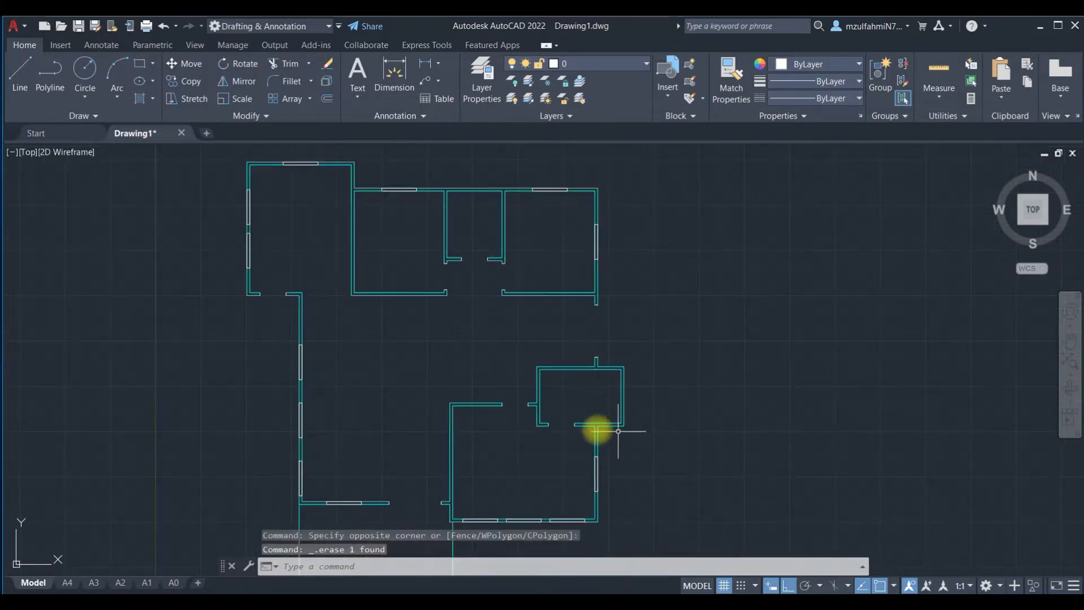
pyautogui.scroll(6, 291, 376)
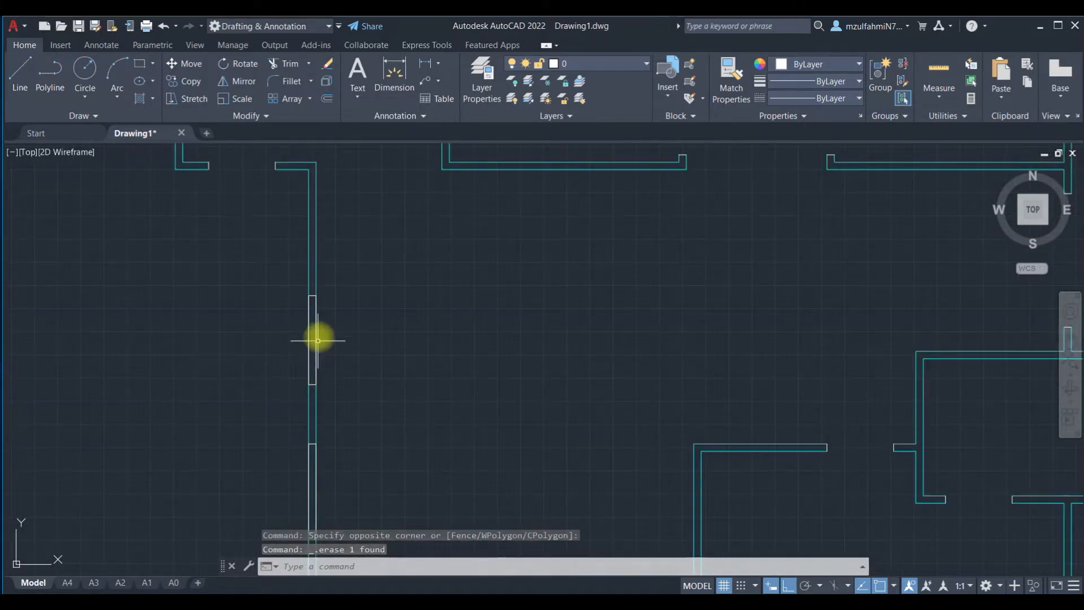
pyautogui.scroll(3, 316, 339)
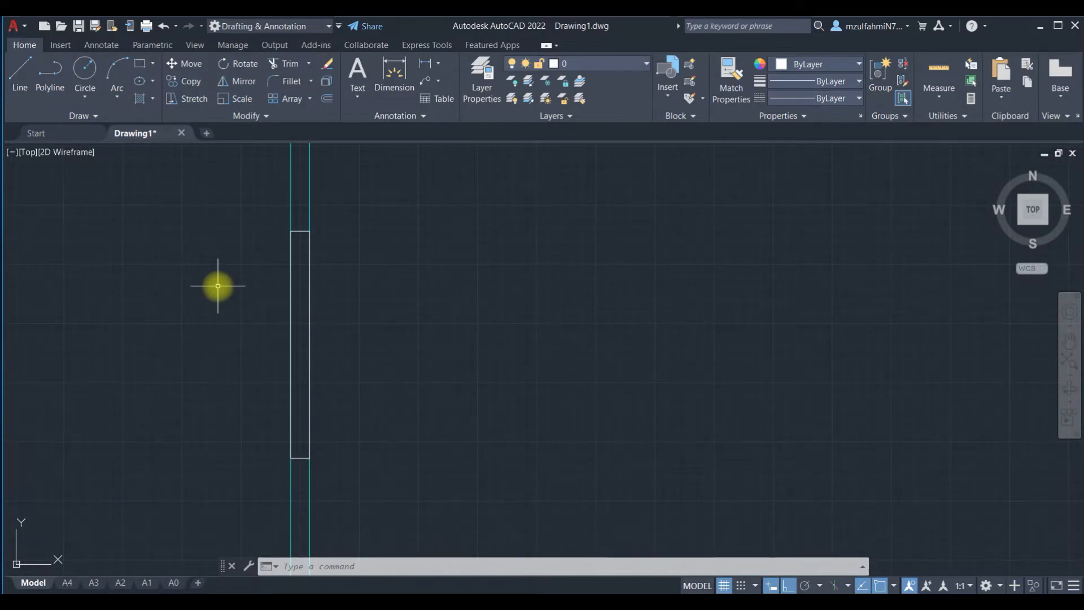
pyautogui.write('l')
pyautogui.press('Return')
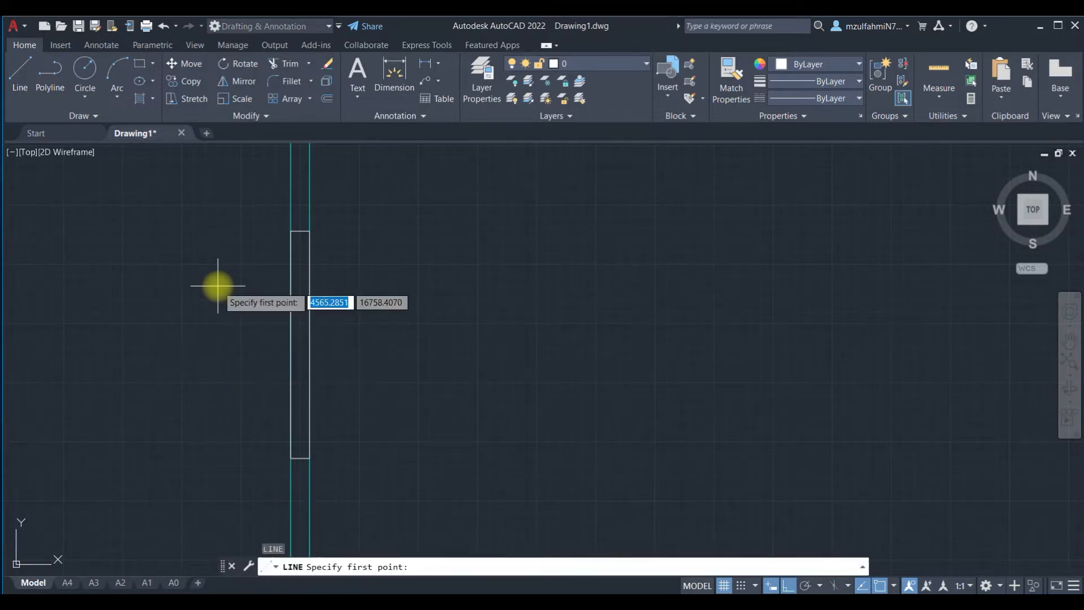
pyautogui.click(292, 232)
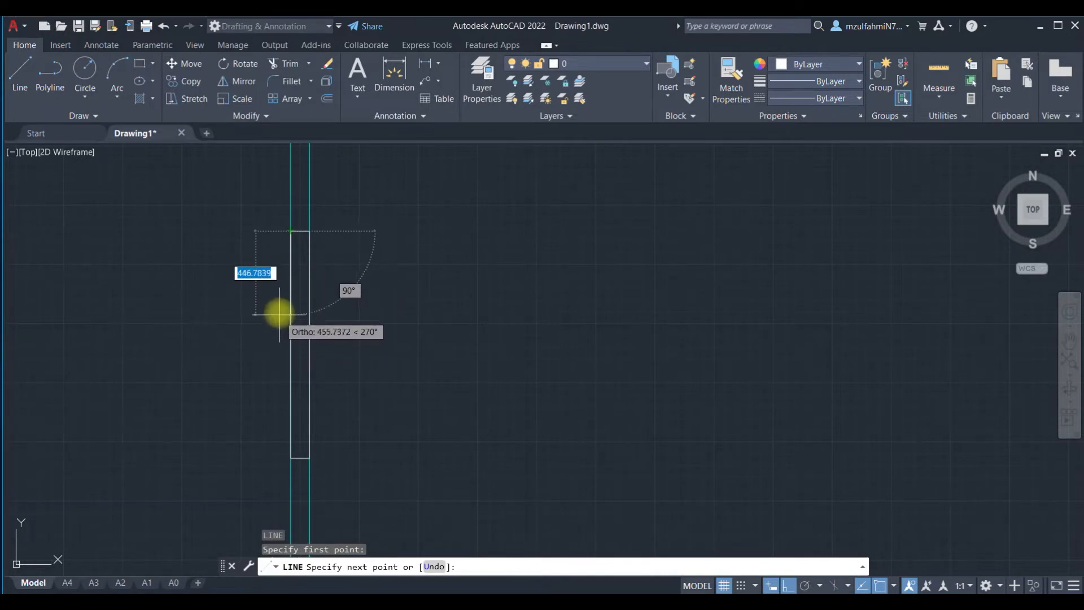
pyautogui.press('Escape')
# Step: Draw two short lines across the uppermost window of the long left wall, each 50 in from one of its ends
pyautogui.press('Return')
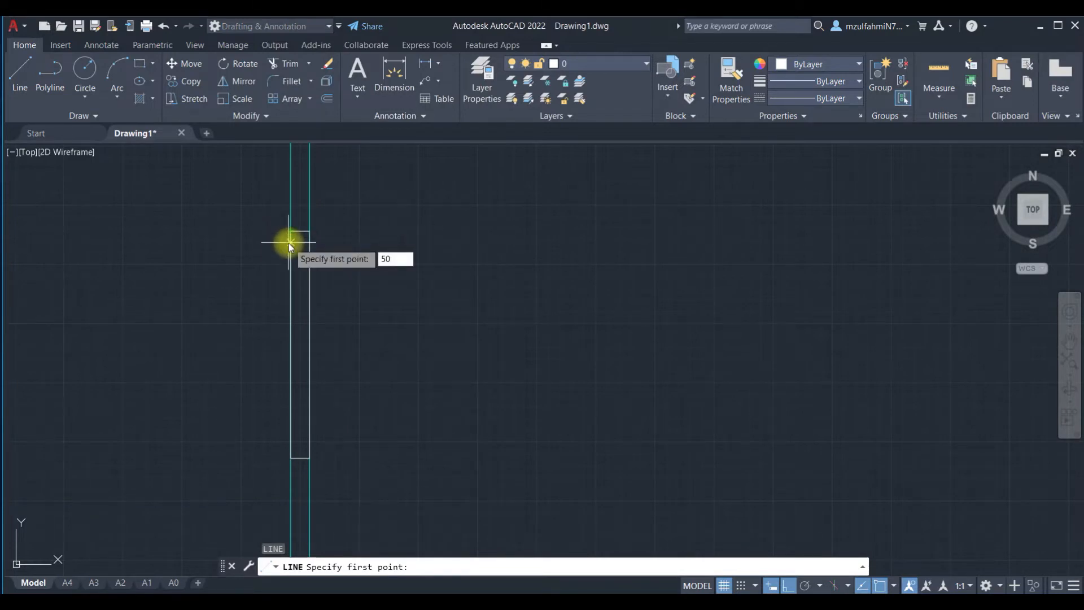
pyautogui.press('Return')
pyautogui.click(311, 242)
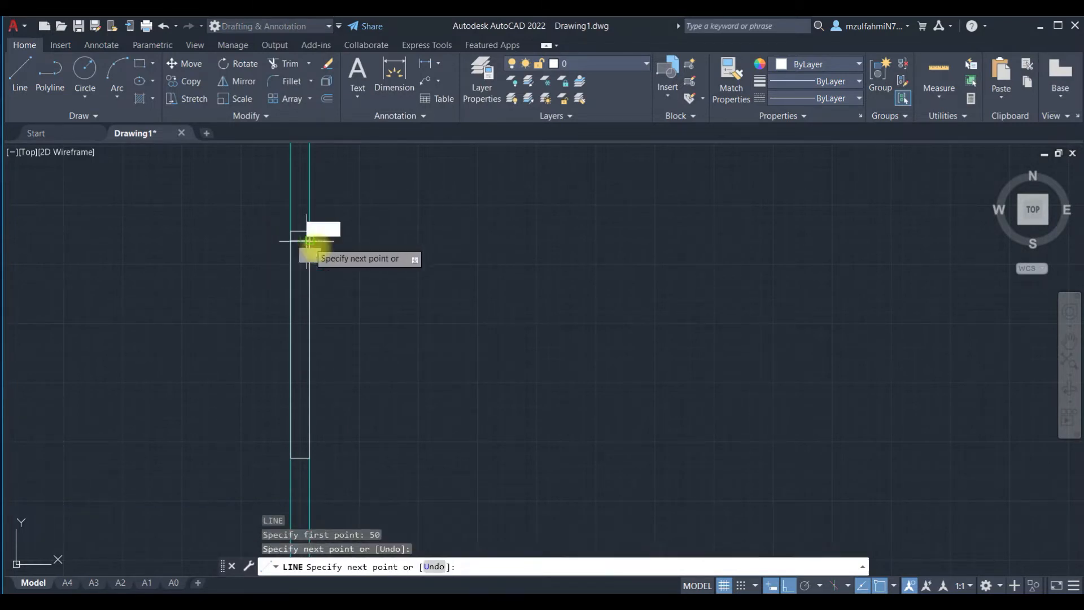
pyautogui.press('Escape')
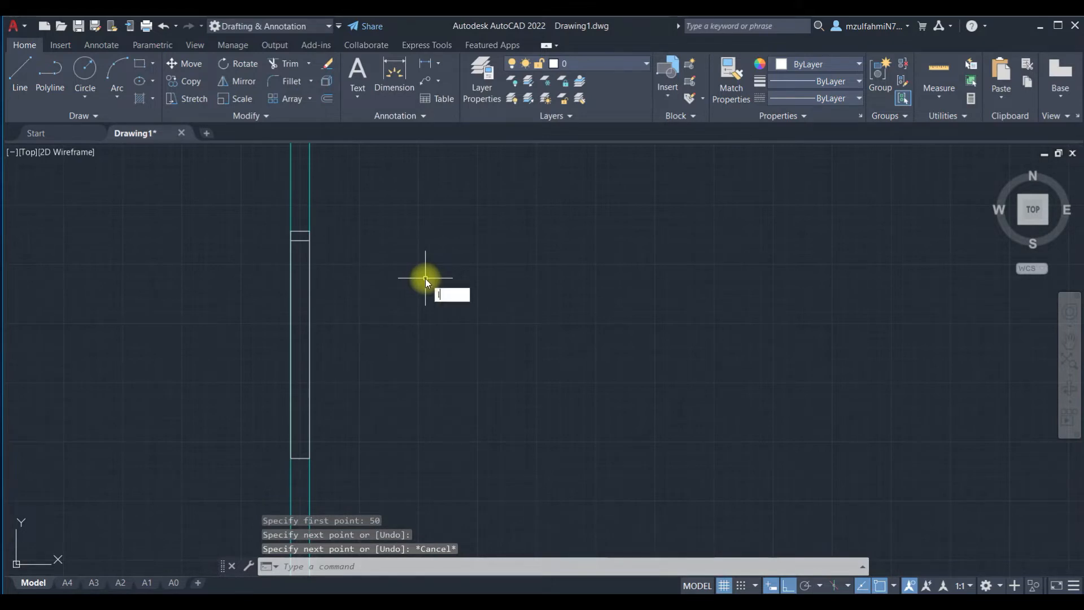
pyautogui.press('Return')
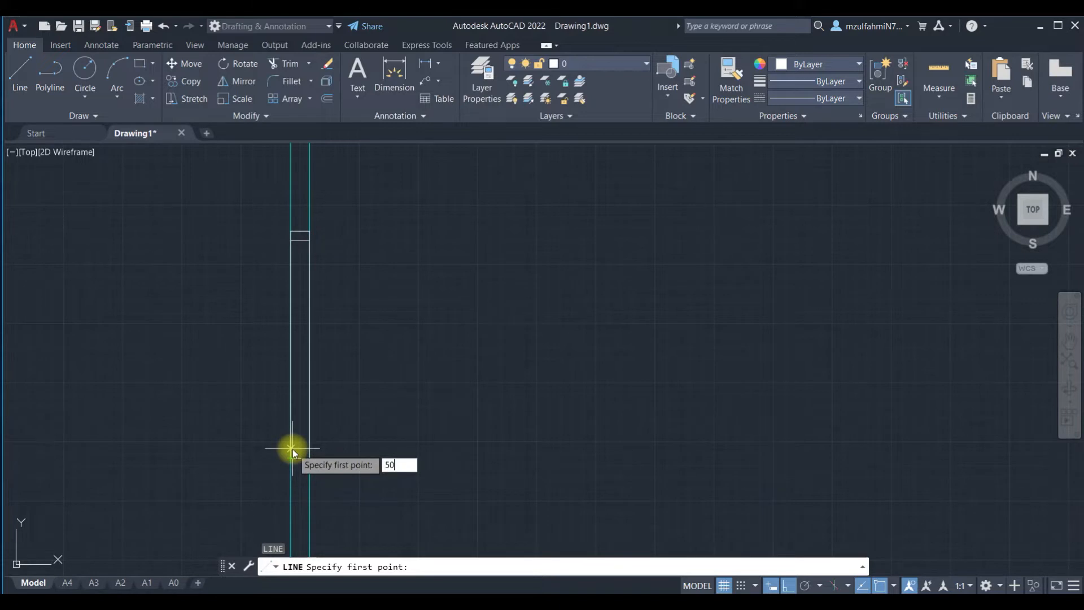
pyautogui.press('Return')
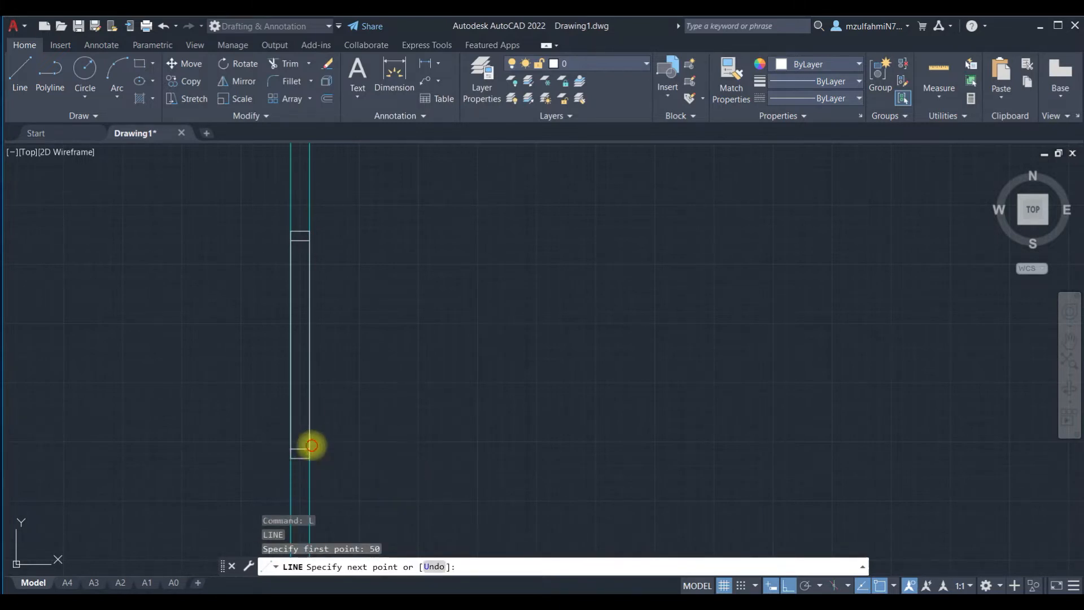
pyautogui.press('Escape')
# Step: Draw a vertical centre line in the window, joining the midpoints of its two cross lines
pyautogui.press('Return')
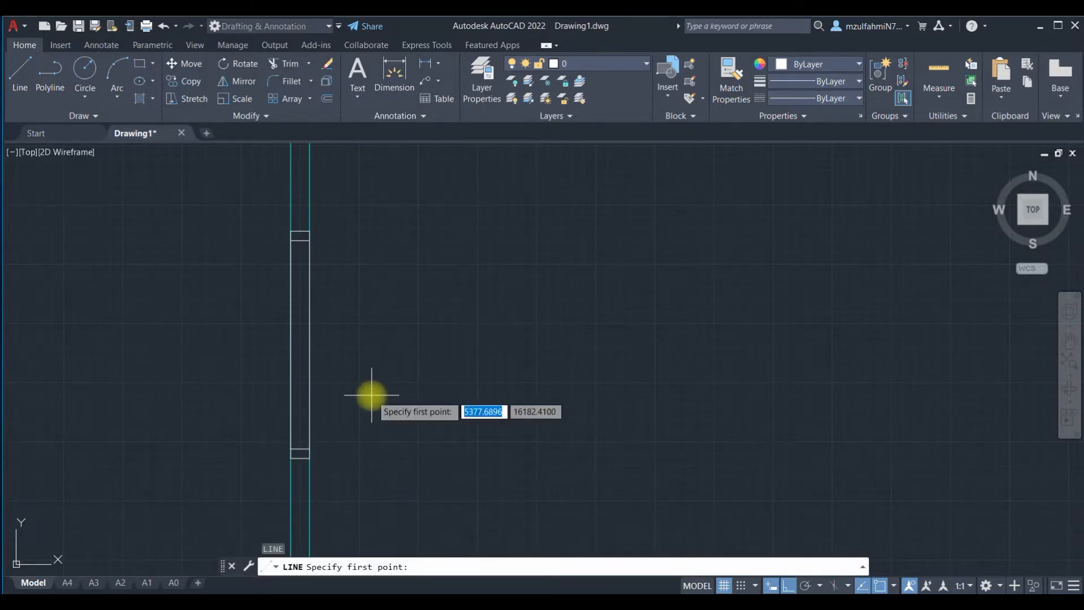
pyautogui.click(297, 244)
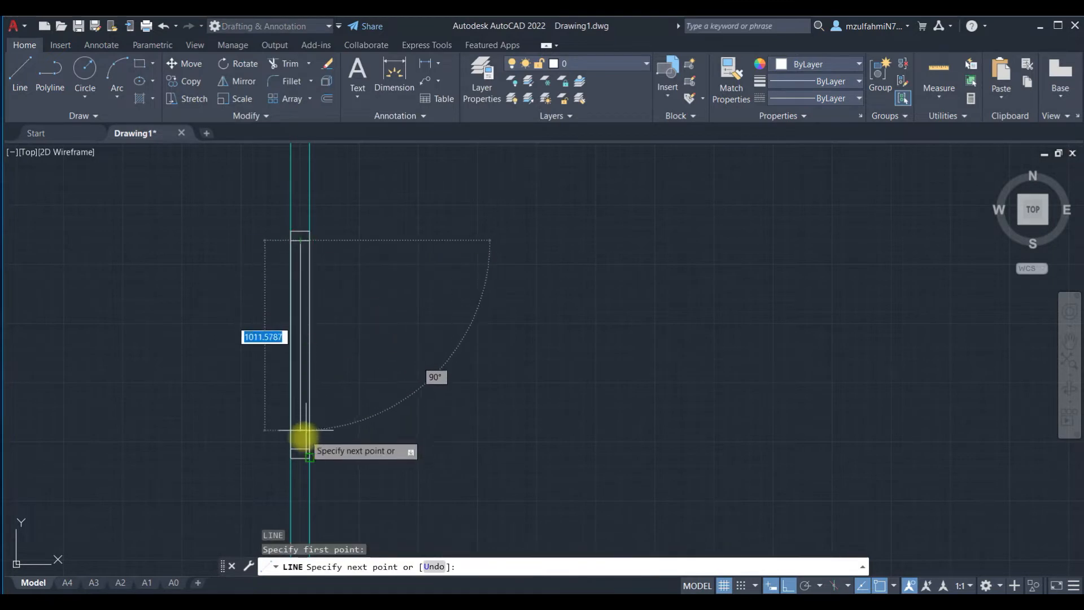
pyautogui.press('Escape')
# Step: Copy the two cross lines and centre line from the long left wall's uppermost window into the two windows below it
pyautogui.scroll(2, 432, 326)
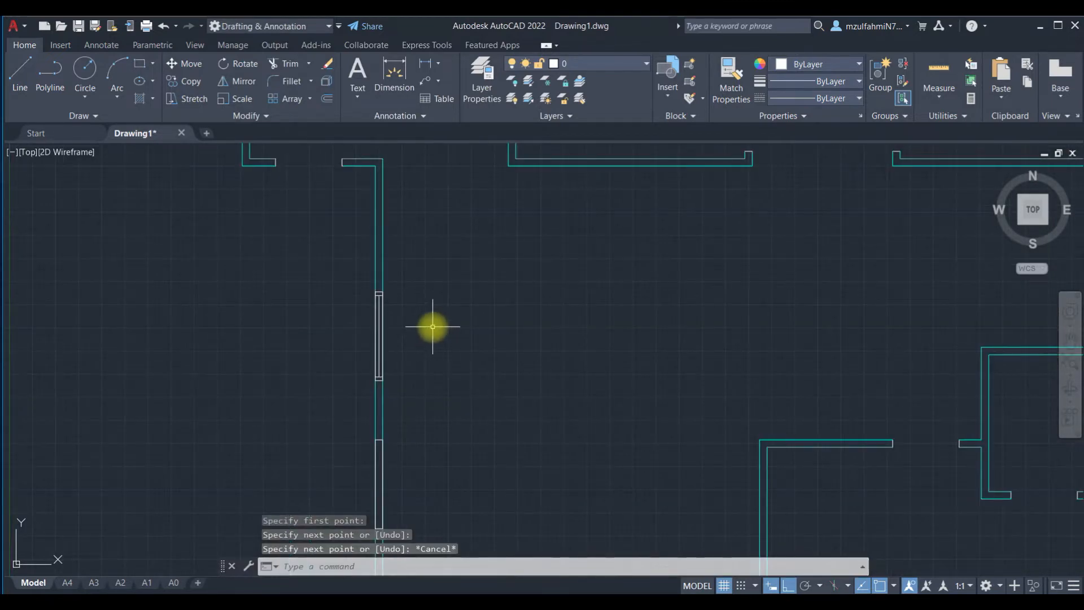
pyautogui.scroll(1, 427, 328)
pyautogui.scroll(2, 351, 285)
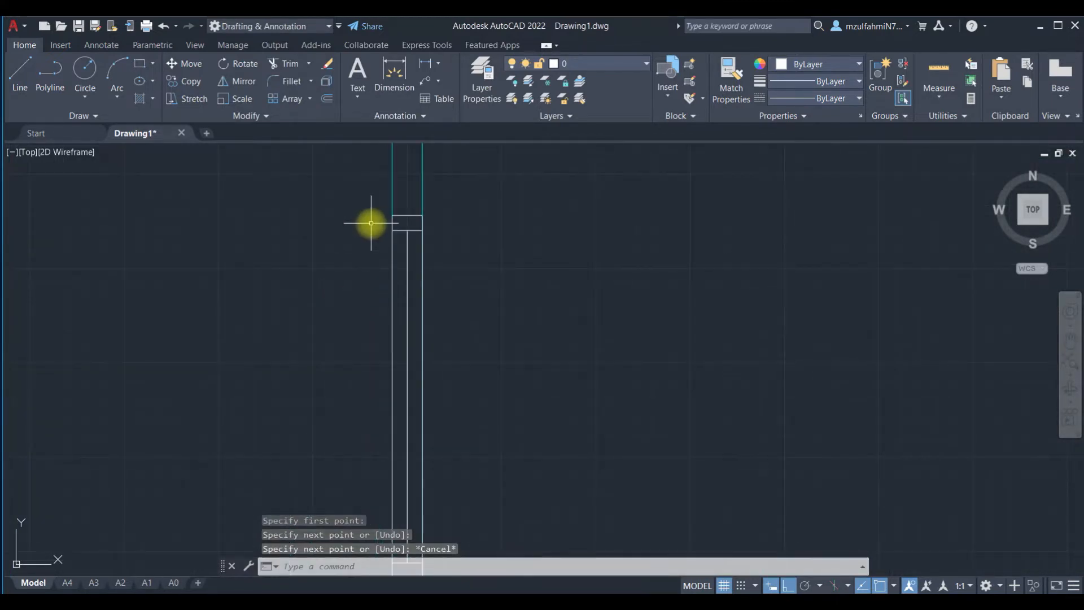
pyautogui.click(371, 223)
pyautogui.scroll(-2, 480, 475)
pyautogui.moveTo(484, 477); pyautogui.dragTo(490, 386, button='middle')
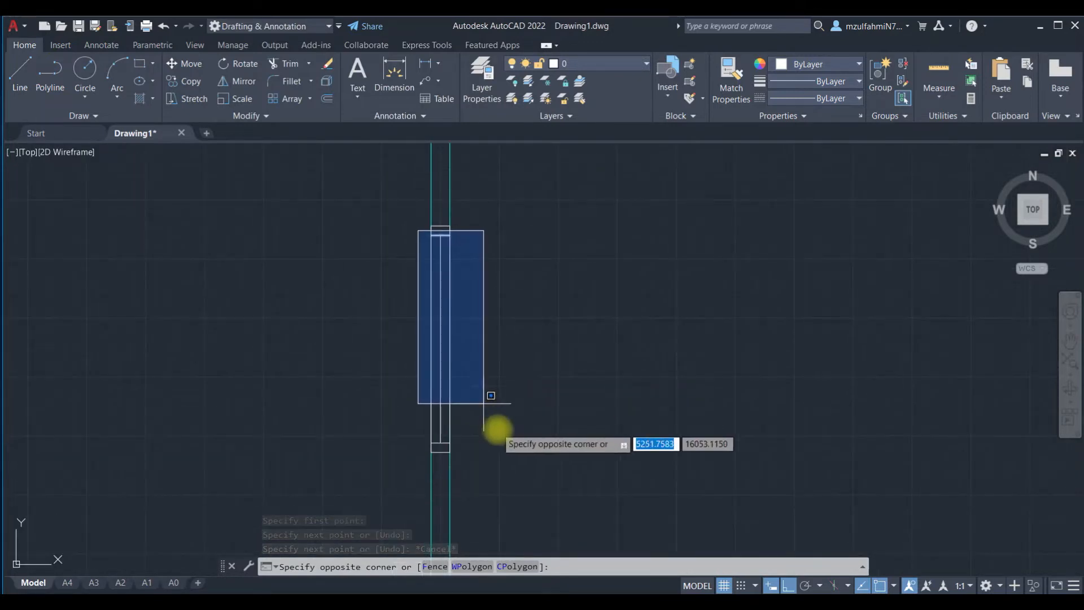
pyautogui.click(500, 449)
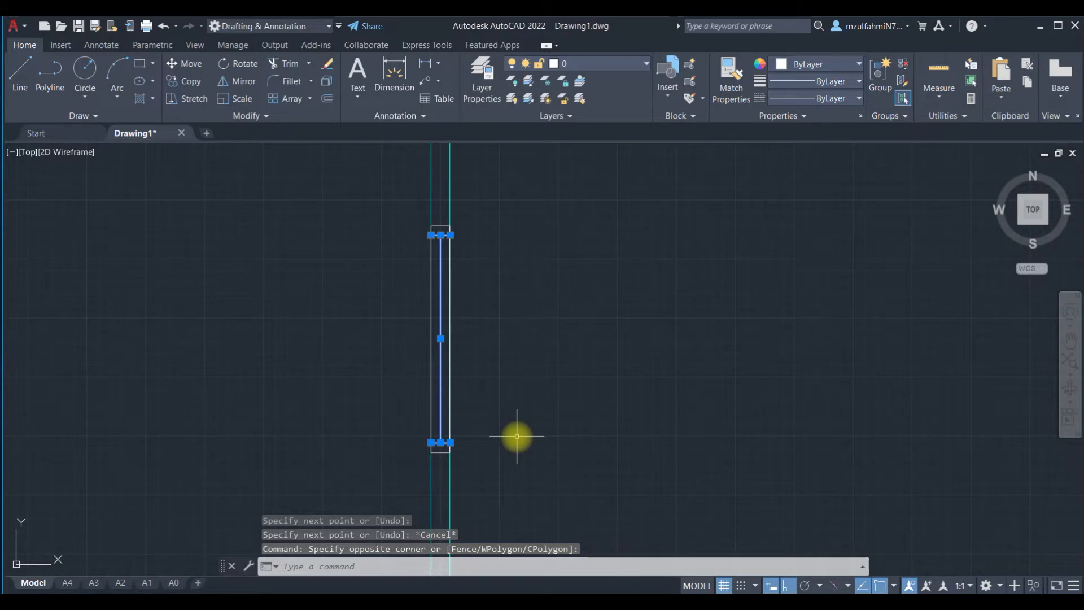
pyautogui.write('cp')
pyautogui.press('Return')
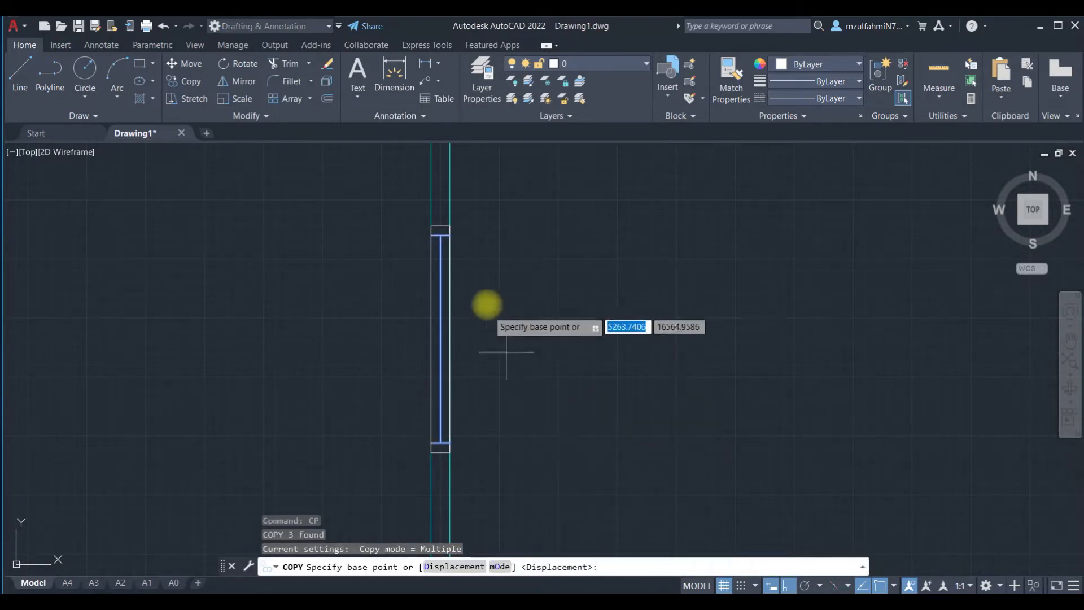
pyautogui.click(438, 226)
pyautogui.scroll(-2, 473, 266)
pyautogui.moveTo(503, 354); pyautogui.dragTo(567, 80, button='middle')
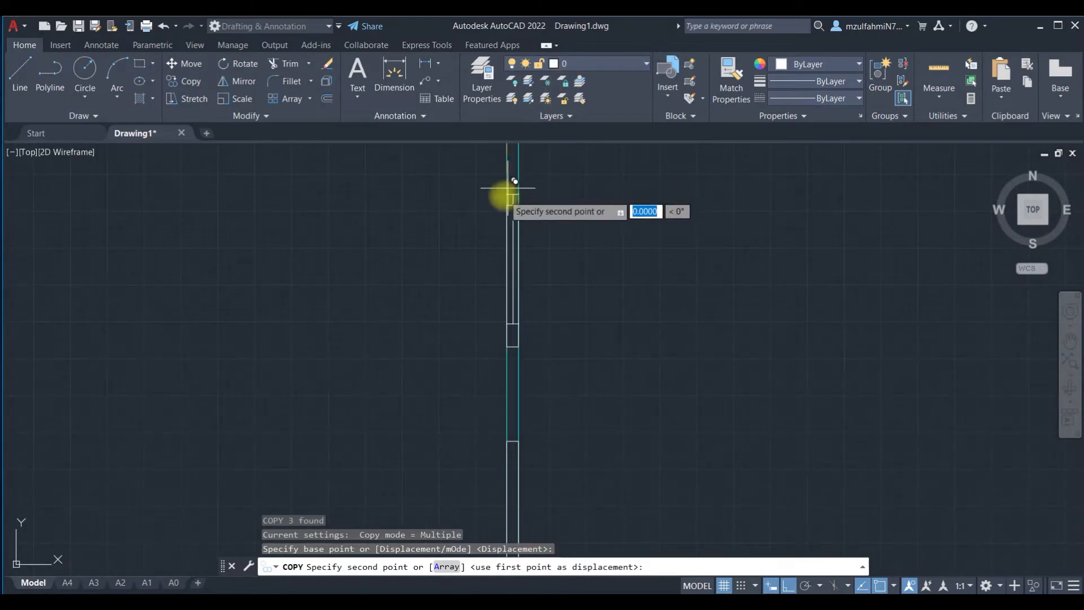
pyautogui.click(508, 211)
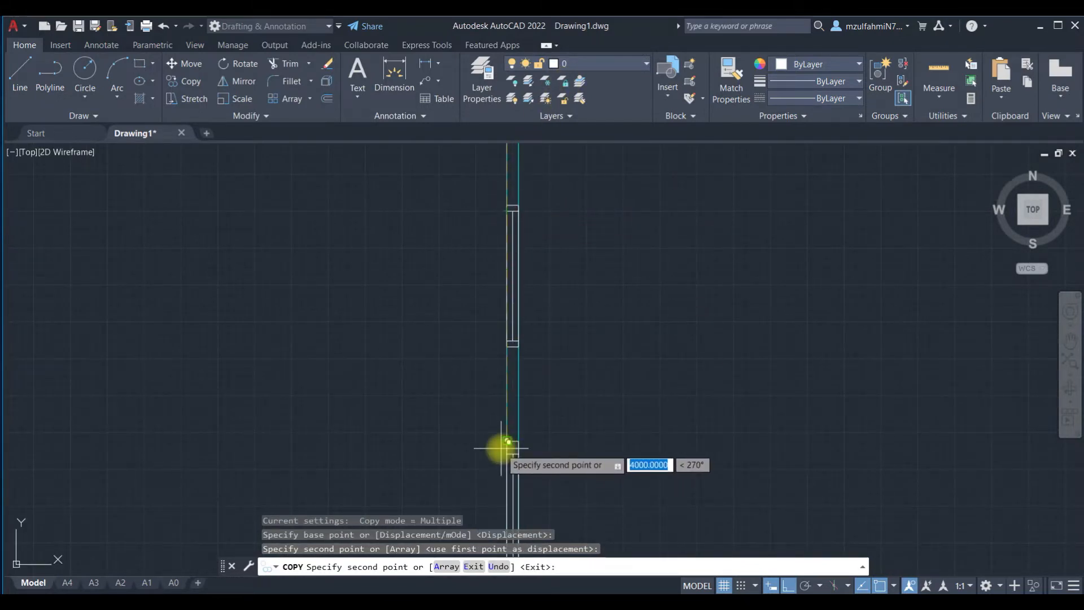
pyautogui.click(506, 443)
# Step: Copy the same window lines into both windows on the left wall of the upper-left room
pyautogui.scroll(-5, 522, 367)
pyautogui.moveTo(427, 314); pyautogui.dragTo(423, 526, button='middle')
pyautogui.scroll(3, 475, 428)
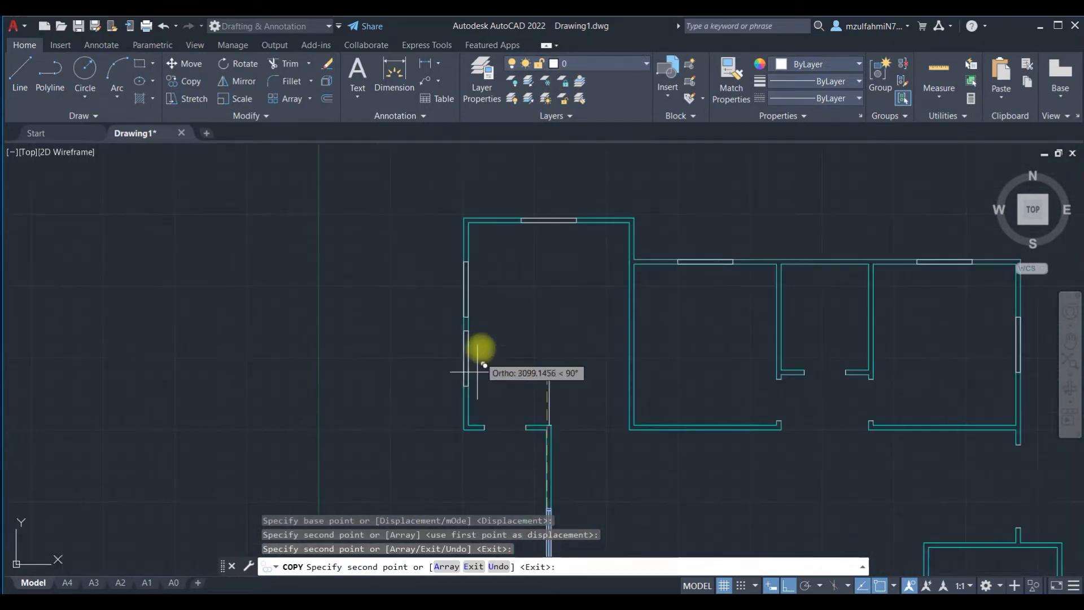
pyautogui.click(463, 261)
pyautogui.scroll(4, 460, 333)
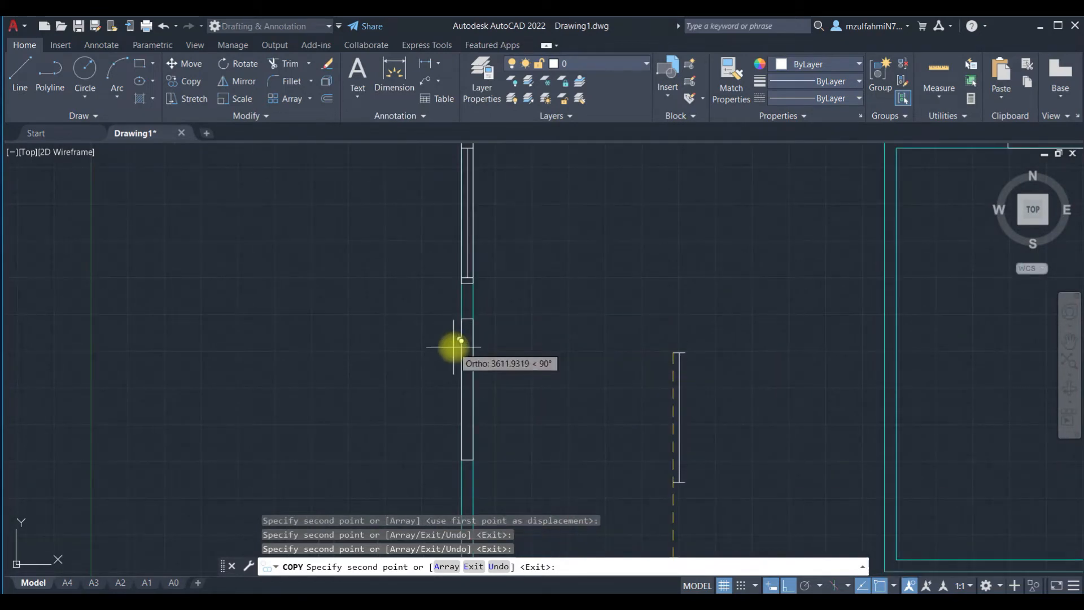
pyautogui.click(467, 323)
pyautogui.scroll(-3, 467, 324)
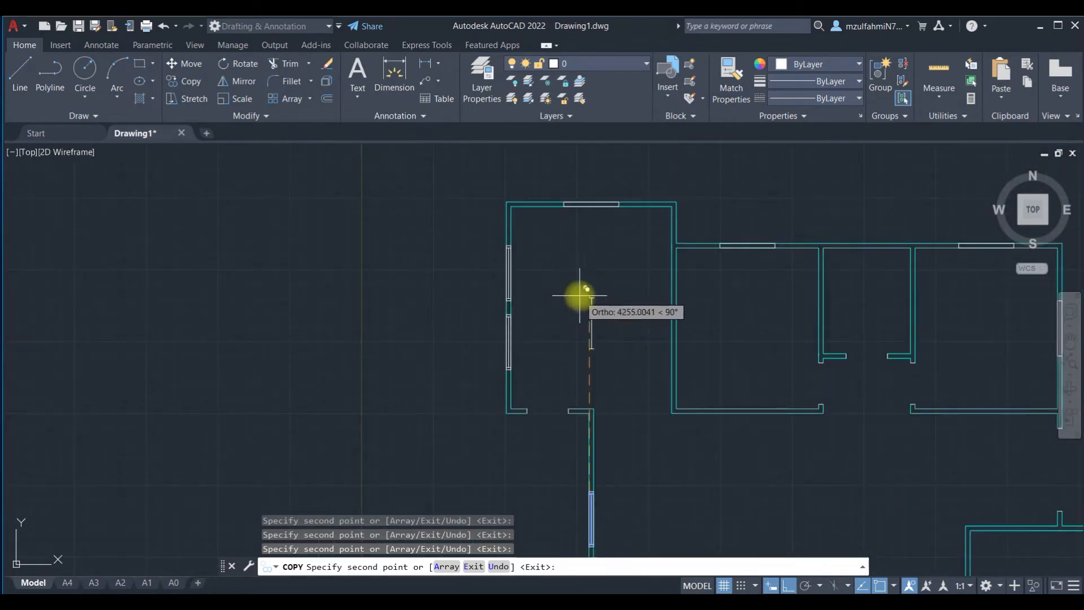
# Step: Copy the window lines into the right-wall windows of the upper-right room and the lower-right room
pyautogui.moveTo(745, 314); pyautogui.dragTo(311, 361, button='middle')
pyautogui.scroll(3, 654, 309)
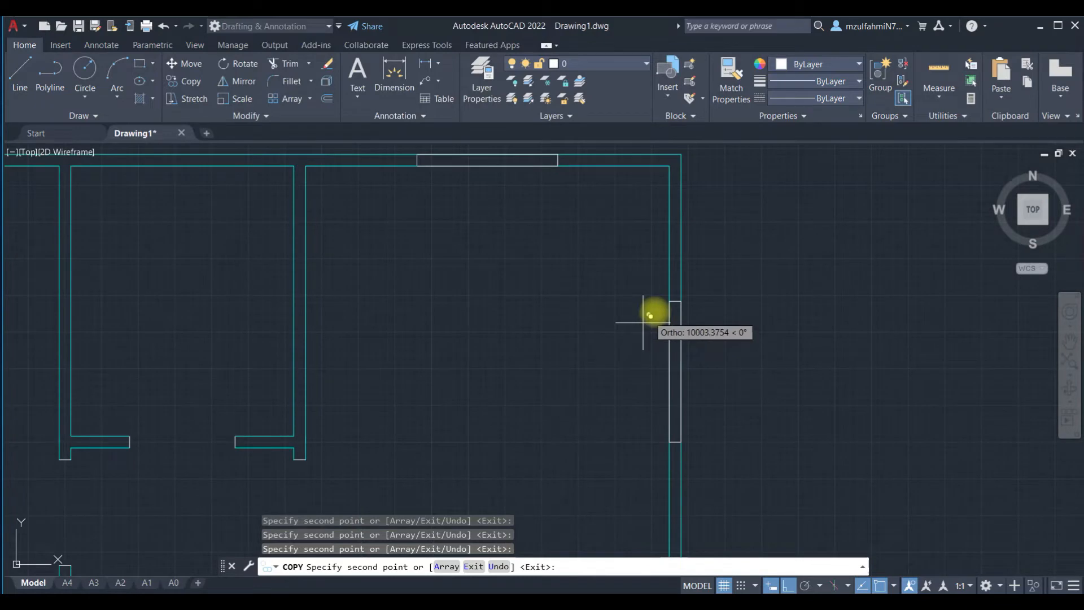
pyautogui.scroll(-1, 728, 413)
pyautogui.moveTo(726, 442); pyautogui.dragTo(756, 188, button='middle')
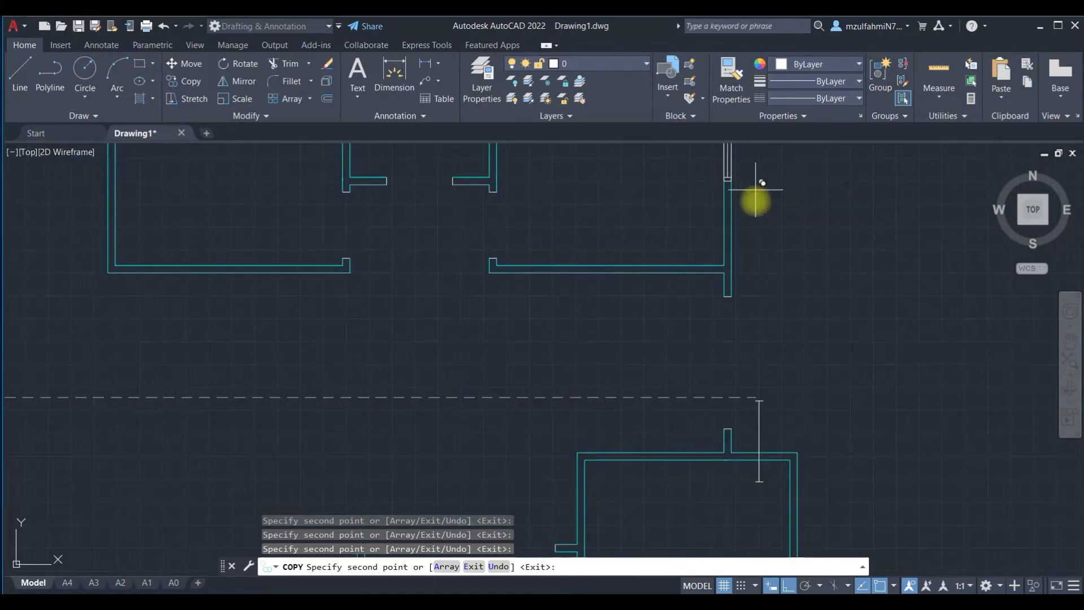
pyautogui.scroll(-2, 730, 335)
pyautogui.scroll(3, 709, 496)
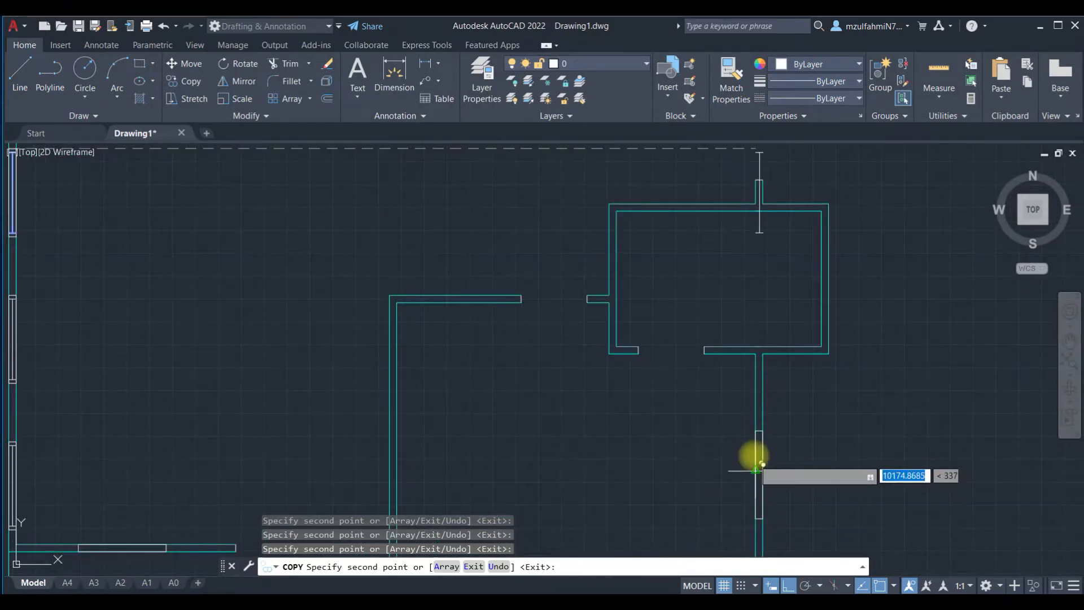
pyautogui.scroll(-3, 604, 459)
pyautogui.scroll(2, 619, 447)
pyautogui.scroll(-2, 623, 448)
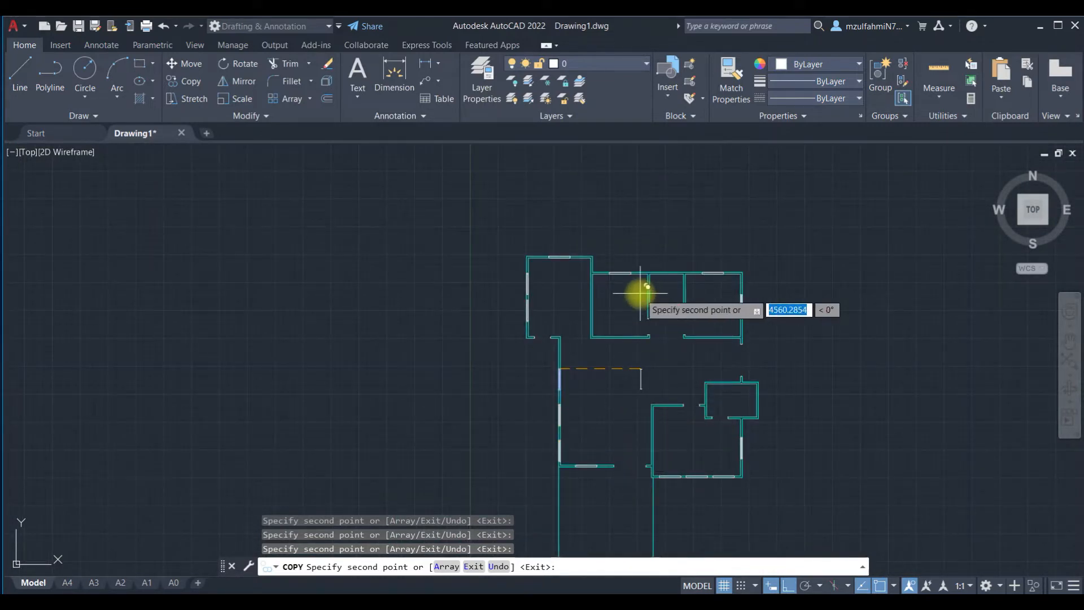
pyautogui.press('Escape')
# Step: Copy the inner lines of the upper-right room's right-wall window to the left end of its top-wall window
pyautogui.scroll(5, 803, 310)
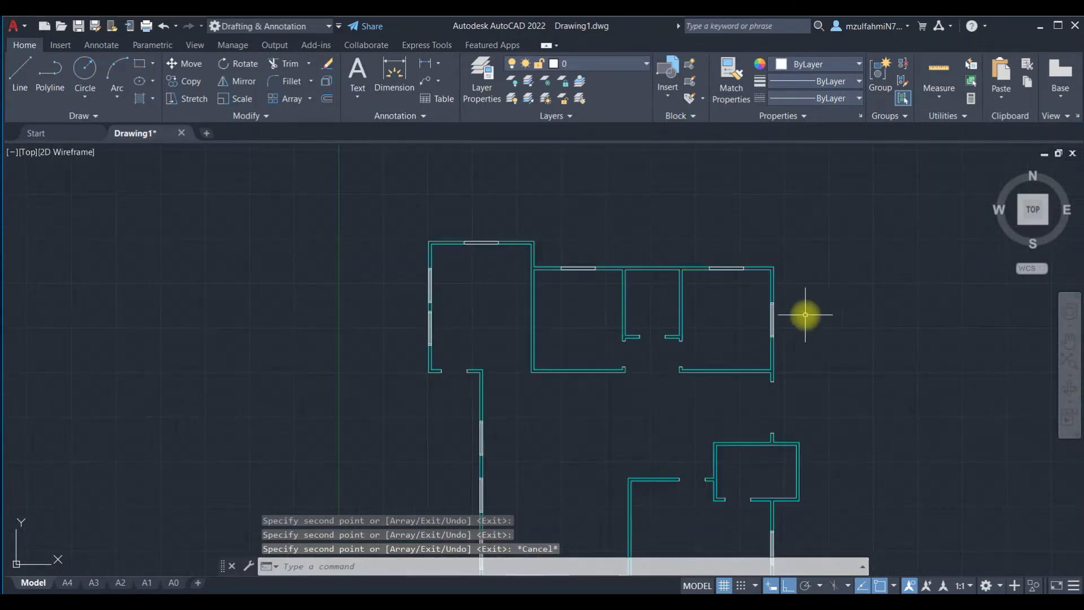
pyautogui.scroll(2, 615, 273)
pyautogui.click(517, 215)
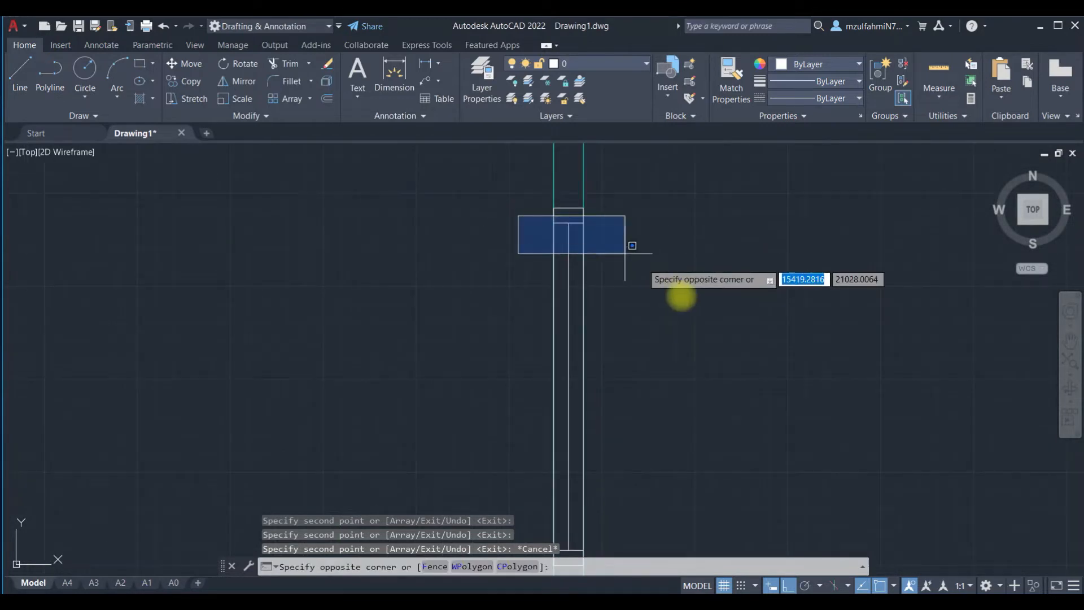
pyautogui.moveTo(653, 457)
pyautogui.mouseDown(button='middle')
pyautogui.moveTo(672, 370)
pyautogui.moveTo(646, 483)
pyautogui.mouseUp(button='middle')
pyautogui.click(675, 378)
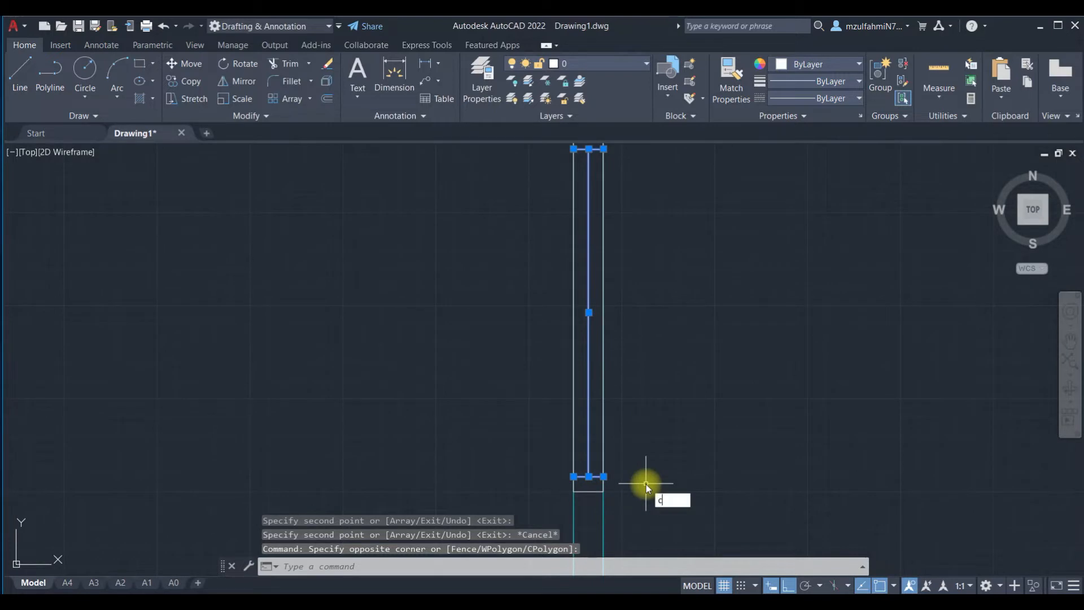
pyautogui.press('Return')
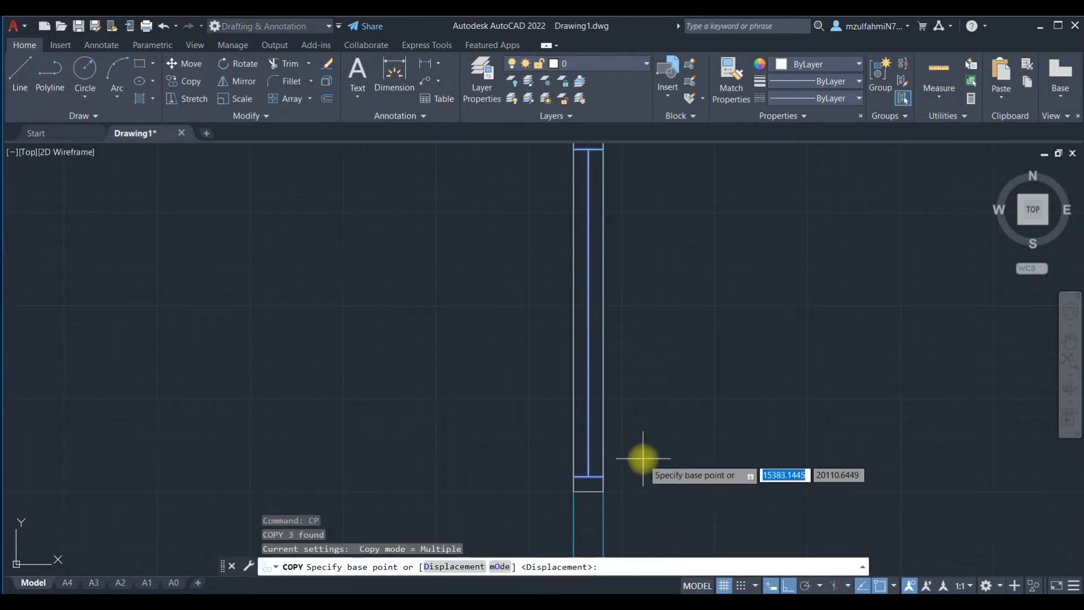
pyautogui.moveTo(641, 455); pyautogui.dragTo(634, 551, button='middle')
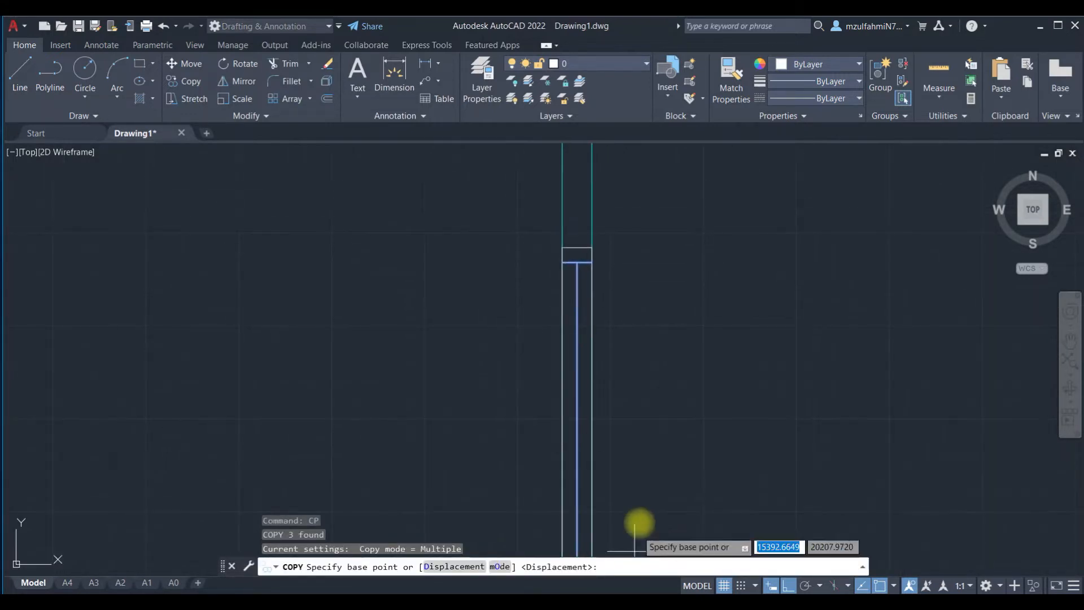
pyautogui.click(568, 246)
pyautogui.scroll(-5, 568, 247)
pyautogui.moveTo(513, 274); pyautogui.dragTo(477, 348, button='middle')
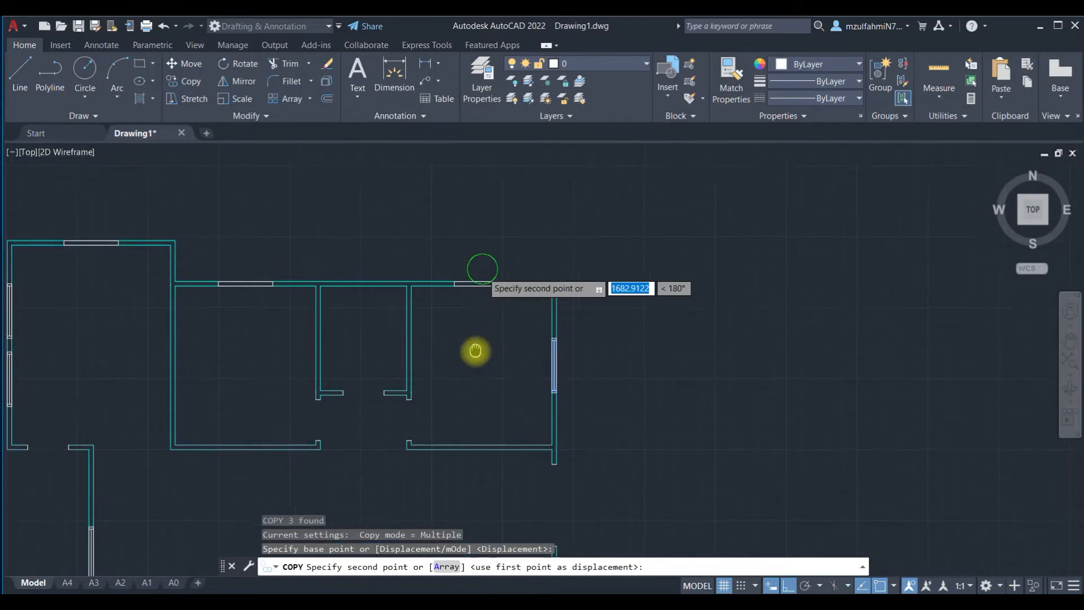
pyautogui.click(455, 282)
pyautogui.press('Escape')
# Step: Move the three copied lines at the upper-right room's top-wall window 50 to the right
pyautogui.scroll(8, 503, 305)
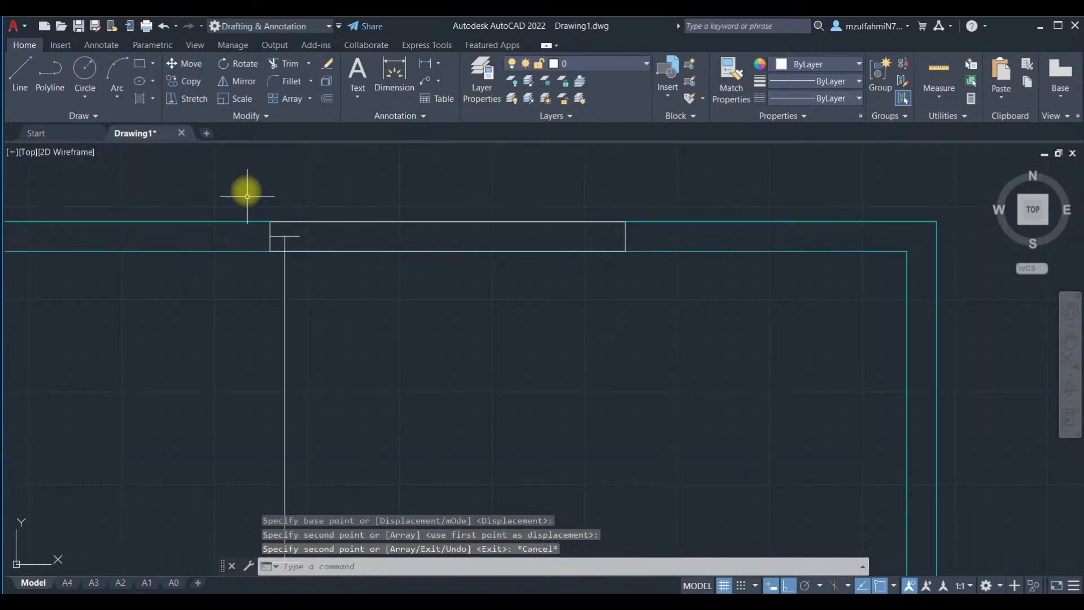
pyautogui.scroll(-2, 246, 189)
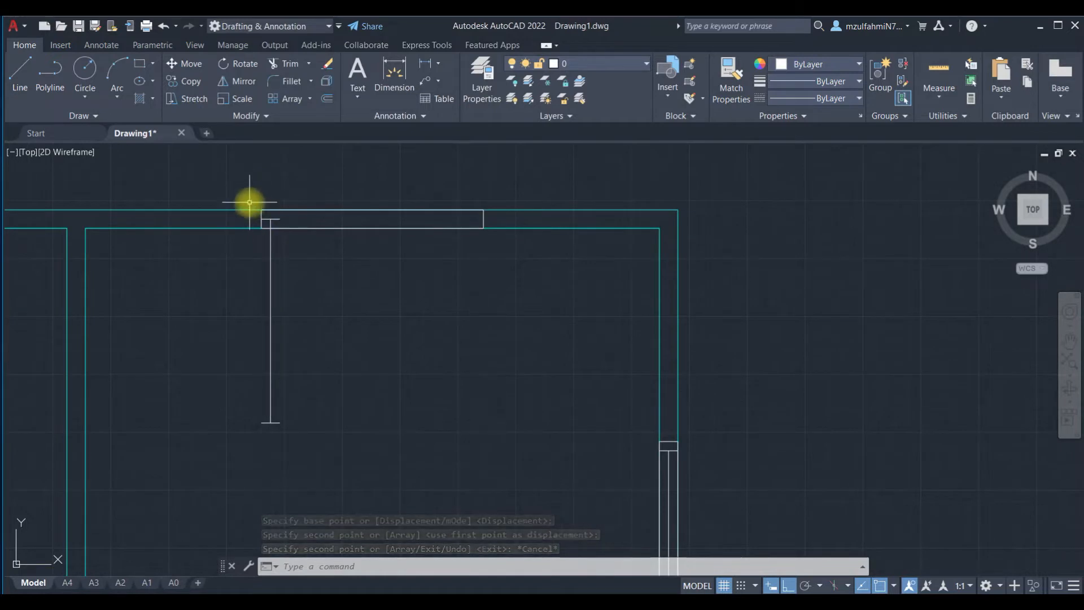
pyautogui.click(251, 199)
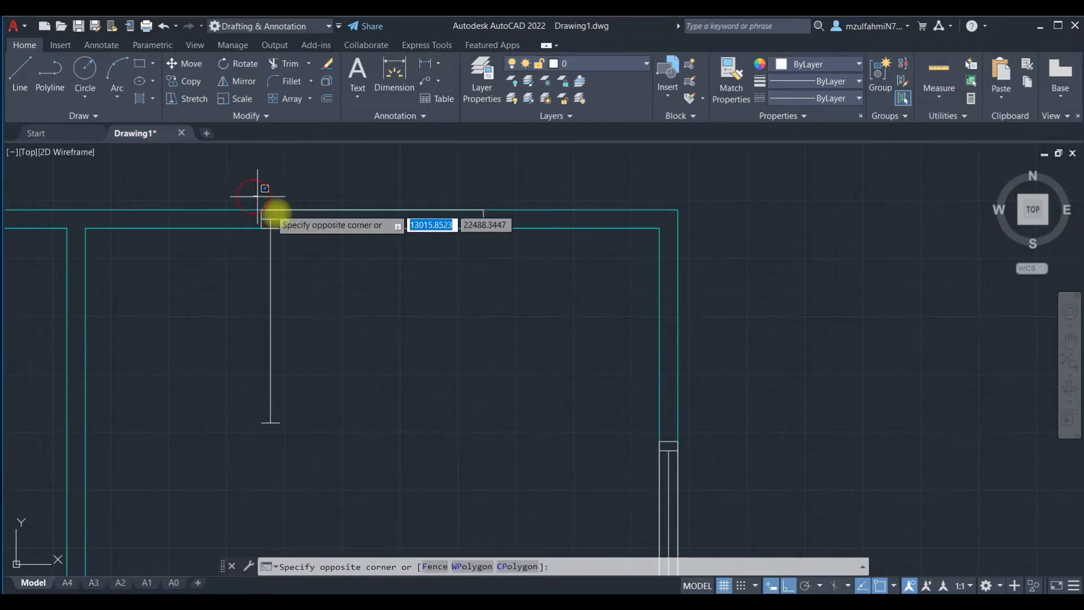
pyautogui.click(311, 452)
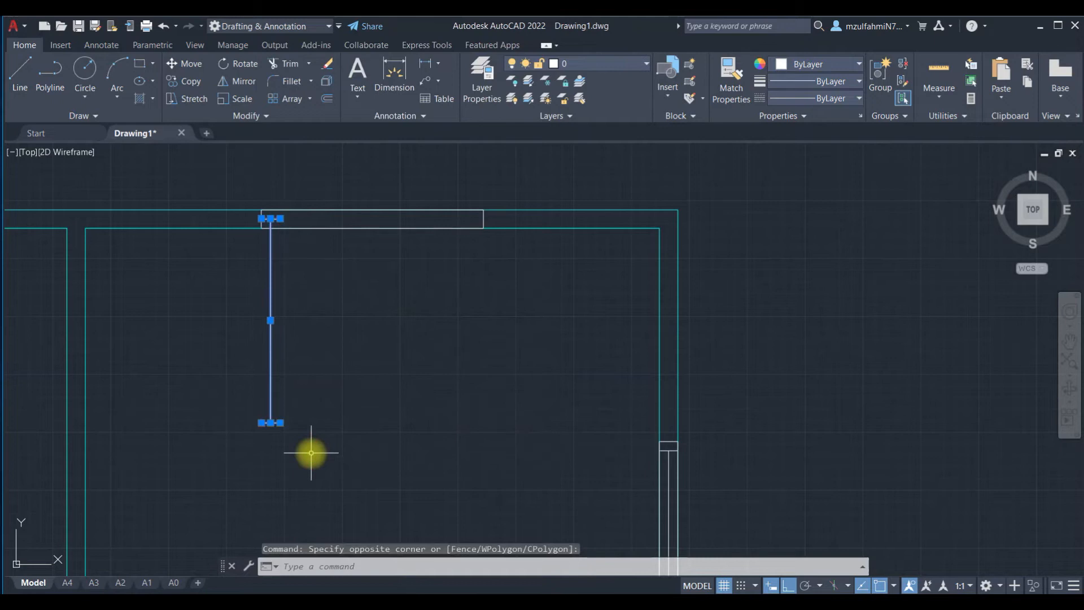
pyautogui.press('Return')
pyautogui.click(382, 382)
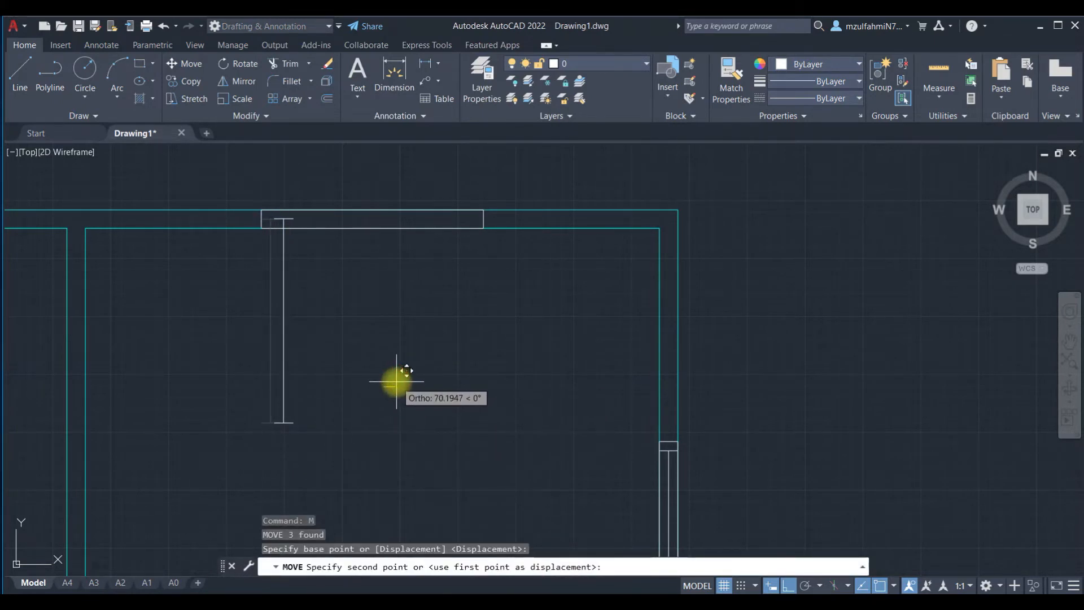
pyautogui.write('1')
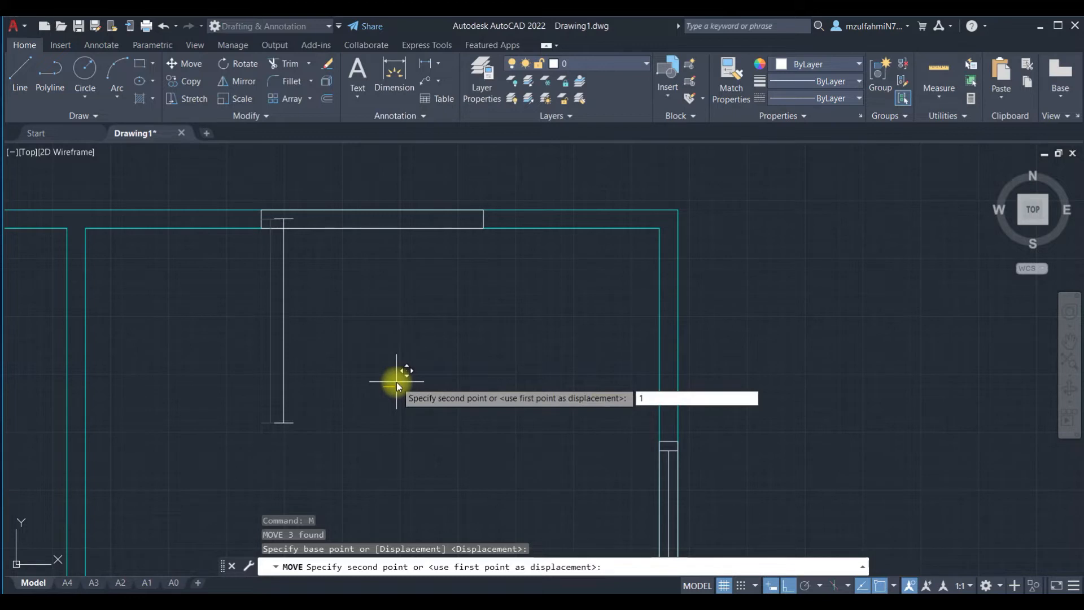
pyautogui.write('0')
pyautogui.press('Return')
pyautogui.press('Escape')
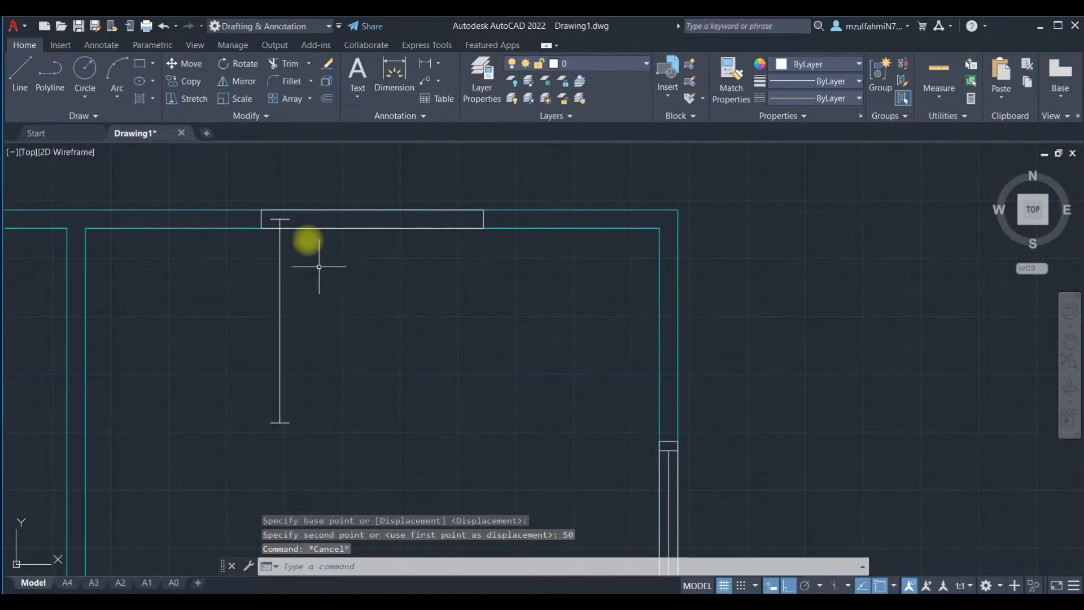
# Step: Rotate the three copied lines 90° about the lower-left corner of the top-wall window
pyautogui.click(266, 194)
pyautogui.click(327, 458)
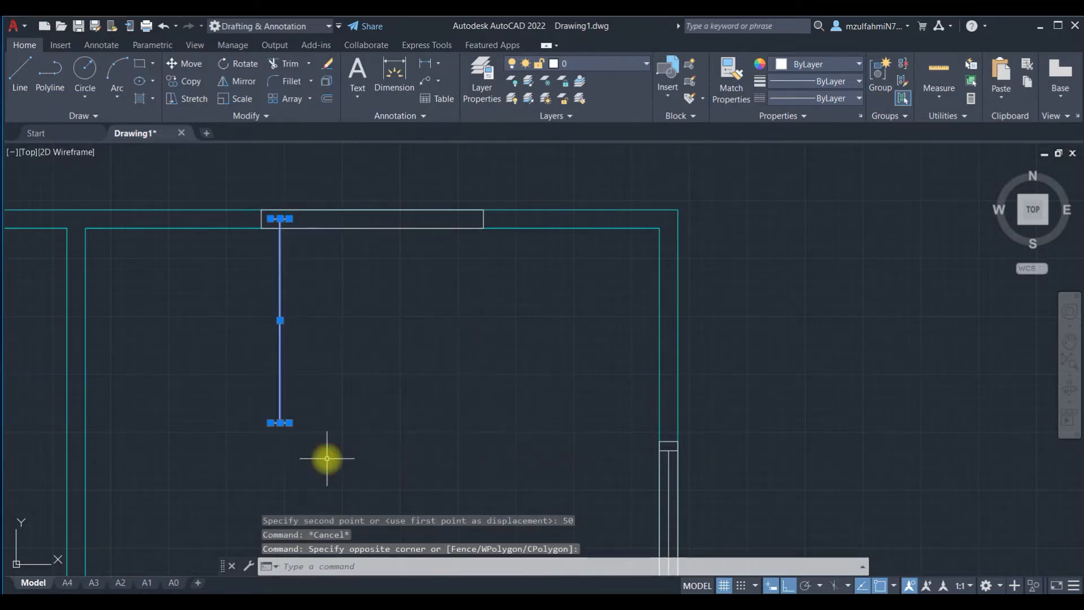
pyautogui.write('ro')
pyautogui.press('Return')
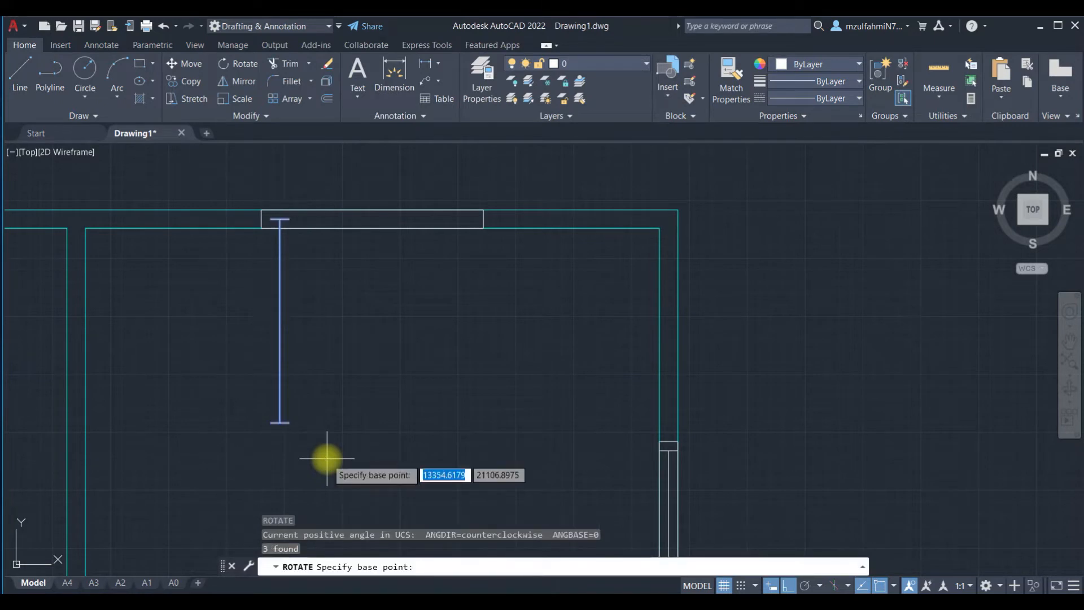
pyautogui.click(262, 228)
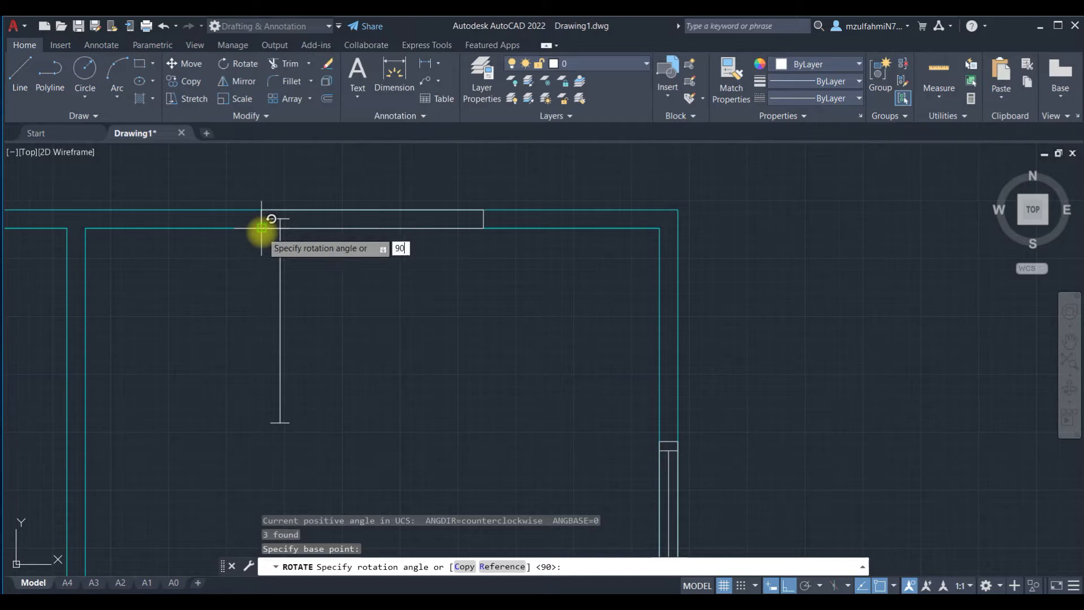
pyautogui.press('Return')
# Step: Move the three rotated lines so their lower-left end sits on the lower-left corner of the upper-right room's top-wall window
pyautogui.scroll(-3, 288, 242)
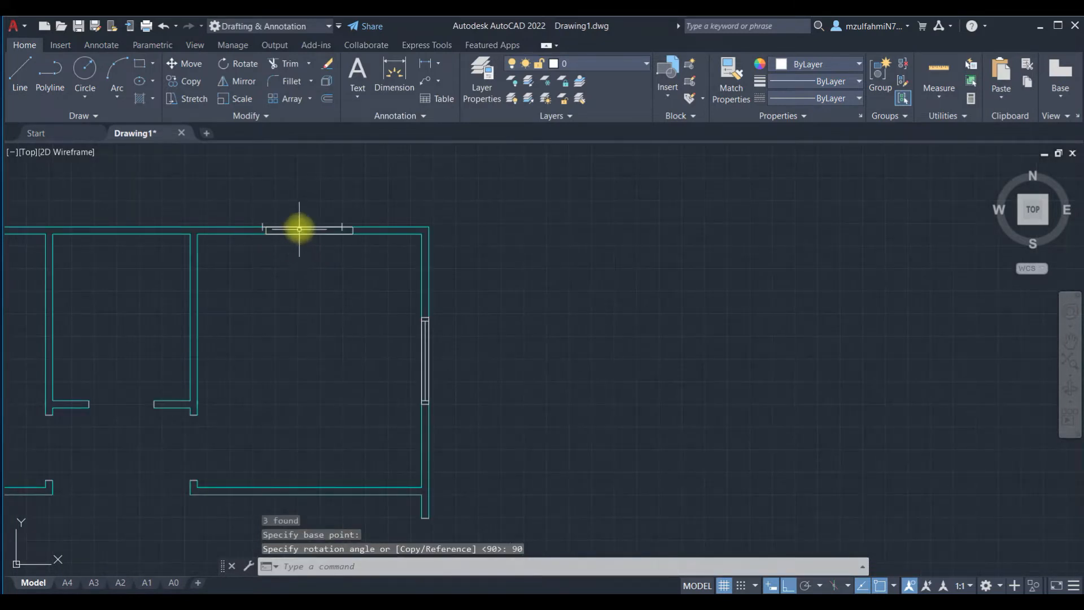
pyautogui.scroll(6, 218, 203)
pyautogui.click(221, 204)
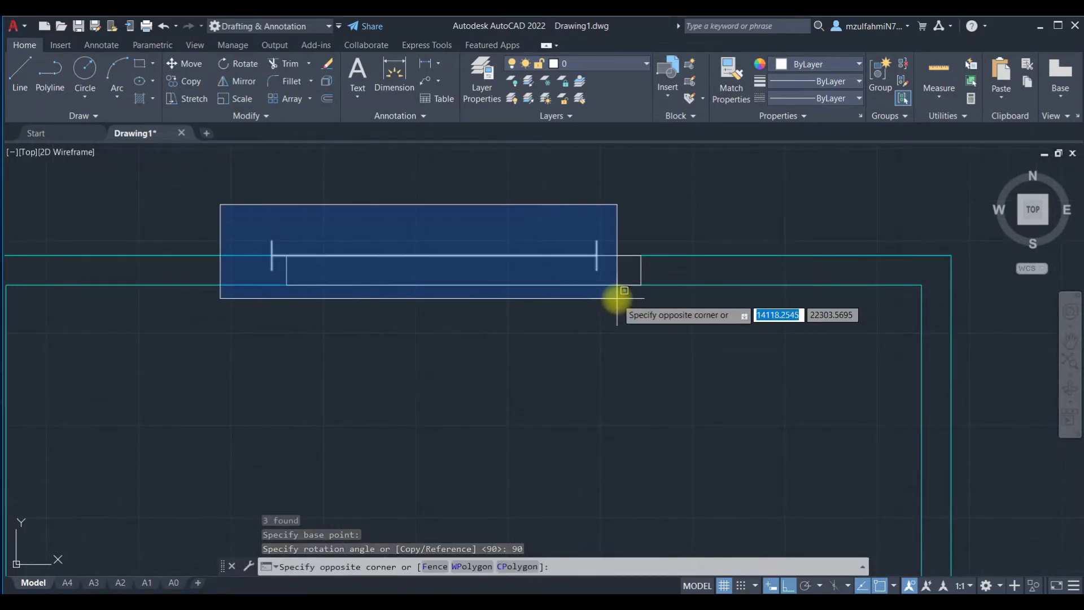
pyautogui.click(617, 298)
pyautogui.click(617, 298)
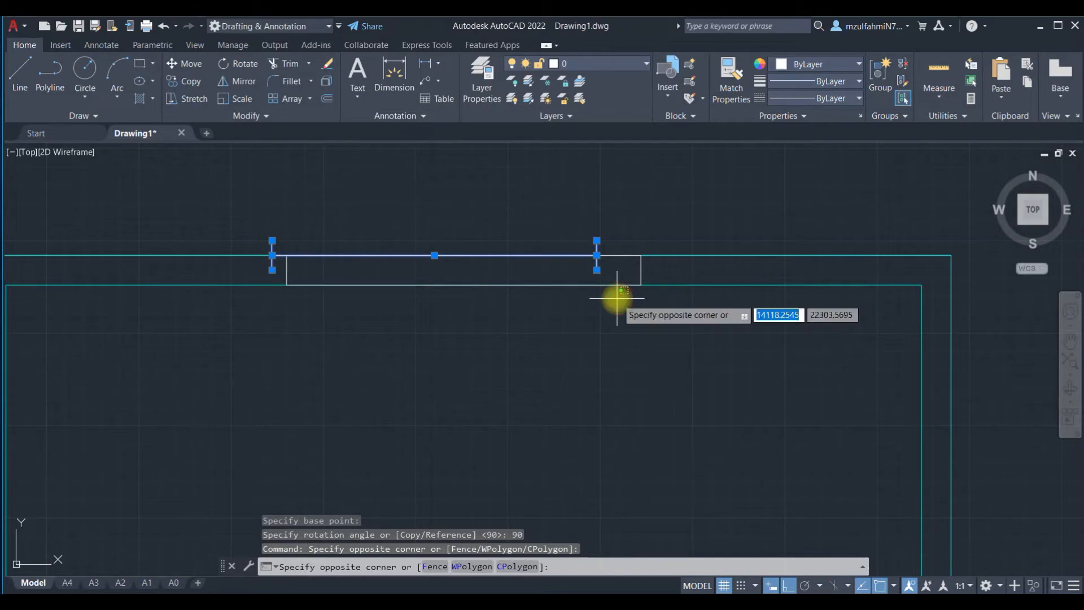
pyautogui.press('BackSpace')
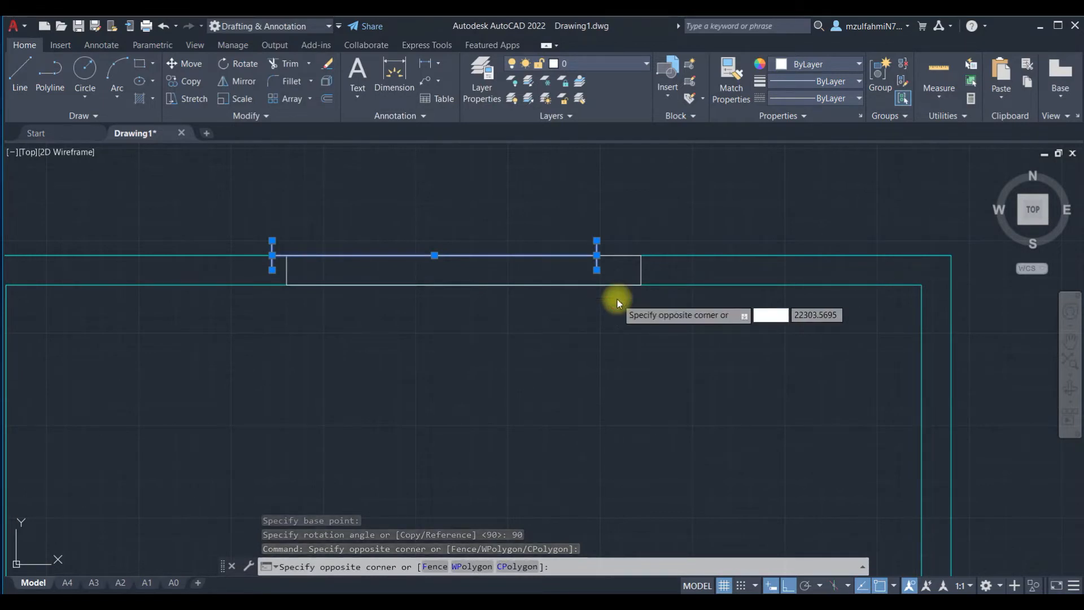
pyautogui.write('4')
pyautogui.press('Escape')
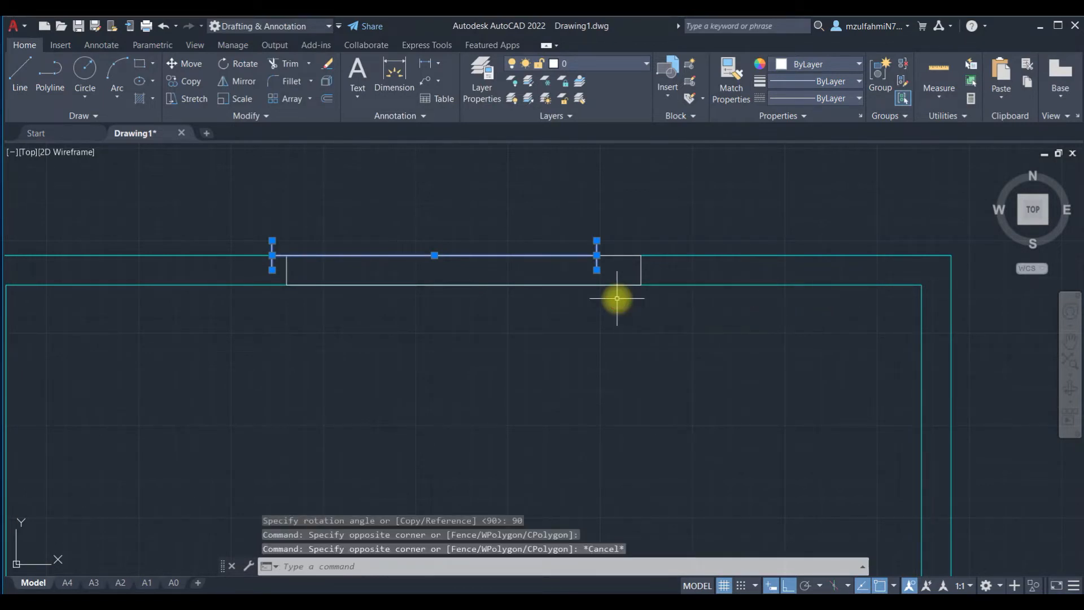
pyautogui.press('Return')
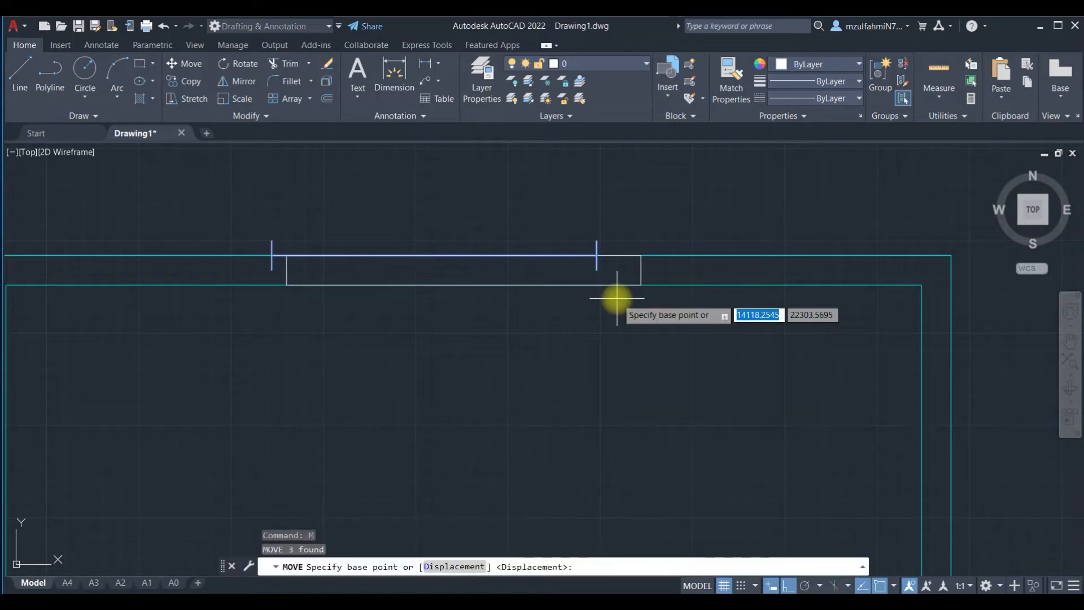
pyautogui.click(272, 270)
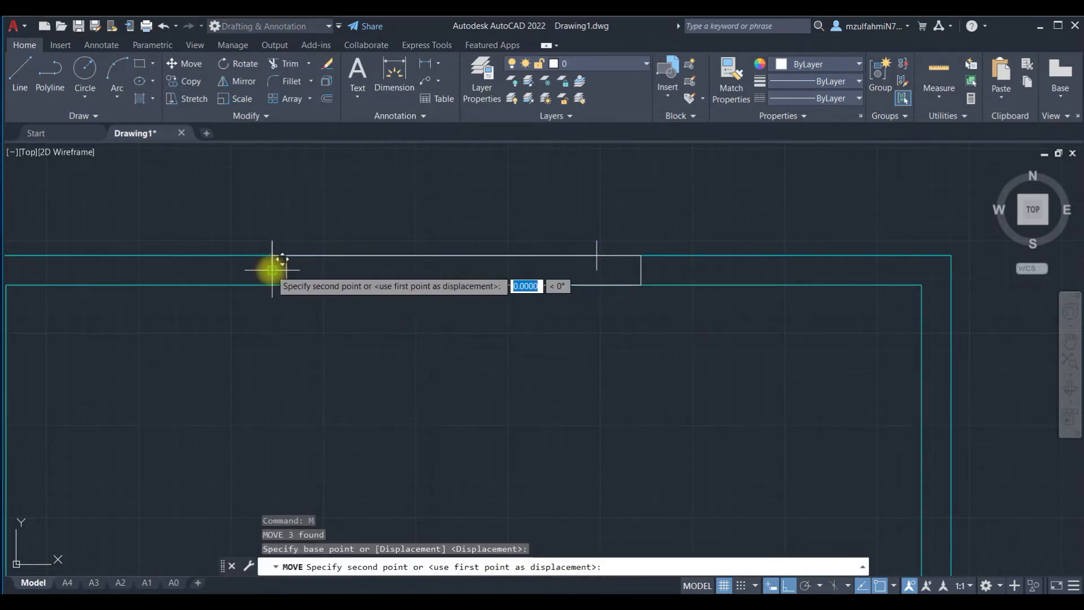
pyautogui.click(312, 285)
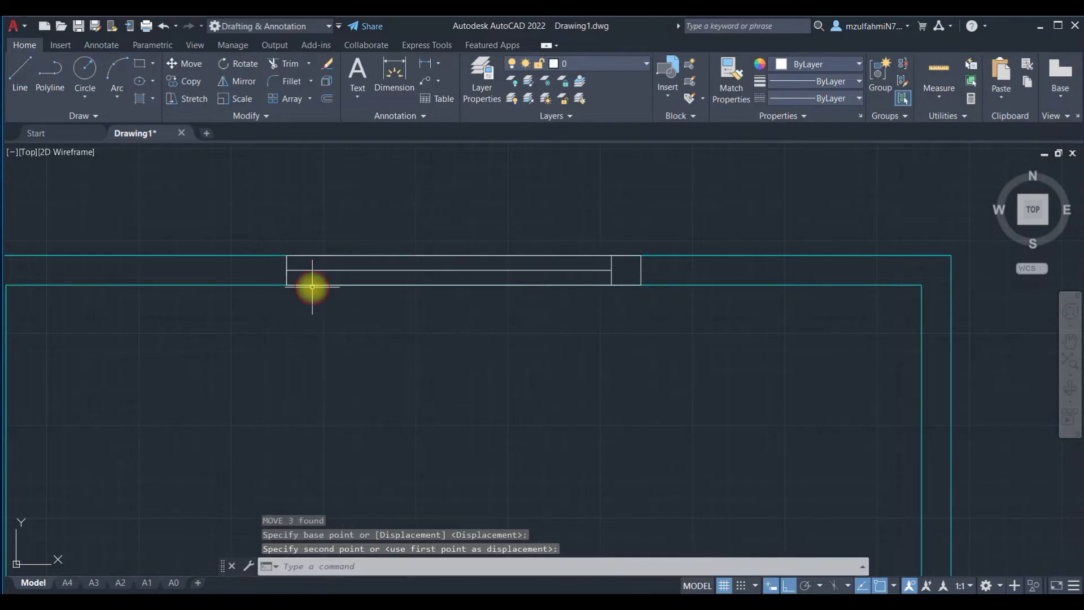
# Step: Move the three inner lines of the upper-right room's top-wall window 50 to the right
pyautogui.click(276, 235)
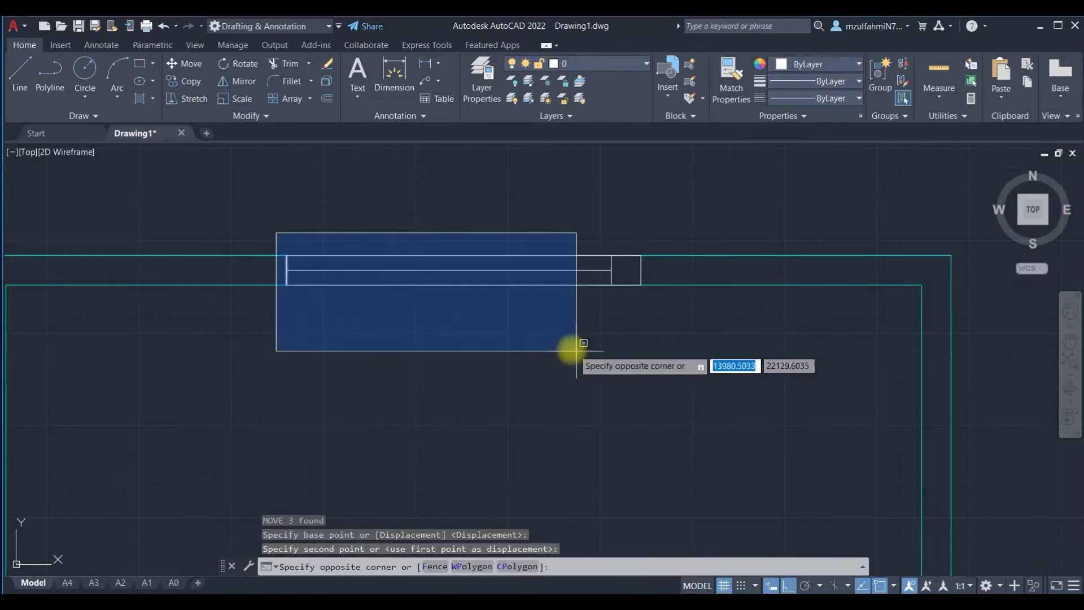
pyautogui.click(619, 347)
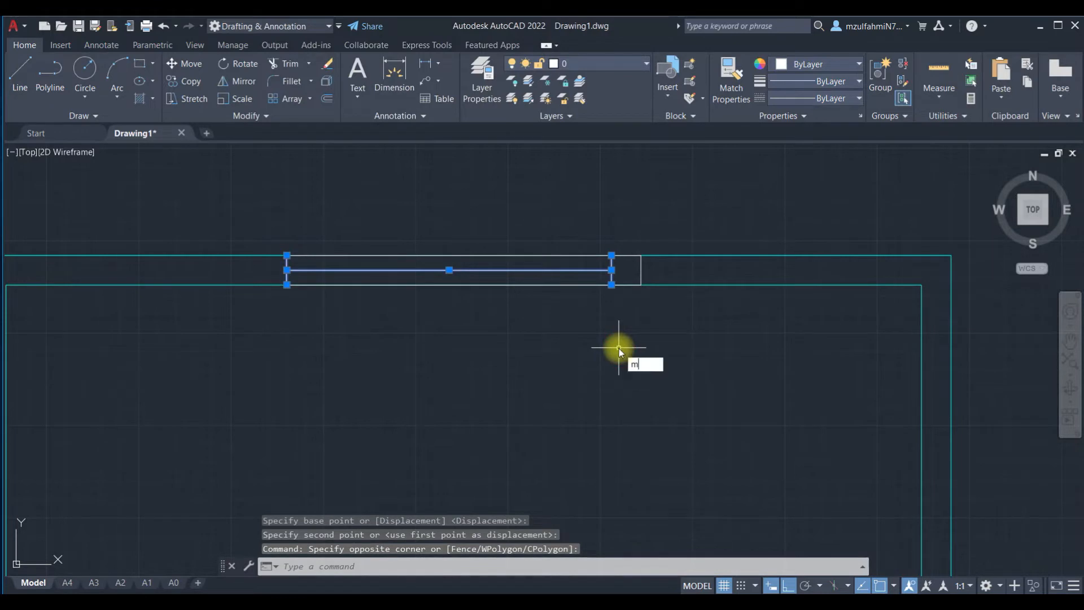
pyautogui.write('m')
pyautogui.press('Return')
pyautogui.click(396, 359)
pyautogui.write('50')
pyautogui.press('Return')
pyautogui.press('Escape')
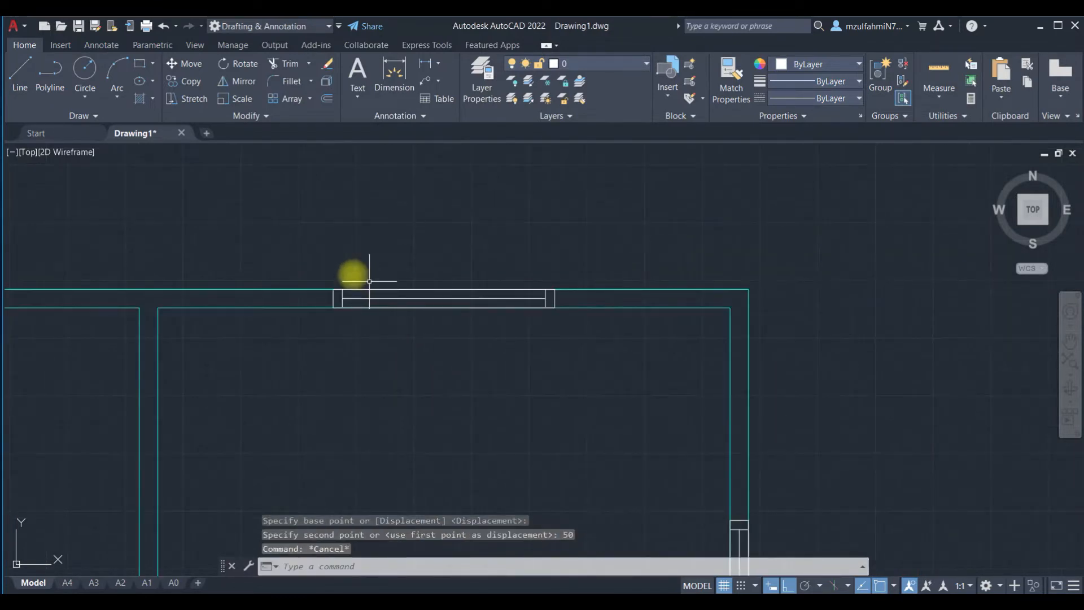
# Step: Copy the three inner lines, based on the window's lower-left corner, into the upper-middle room's top-wall window further left
pyautogui.click(334, 272)
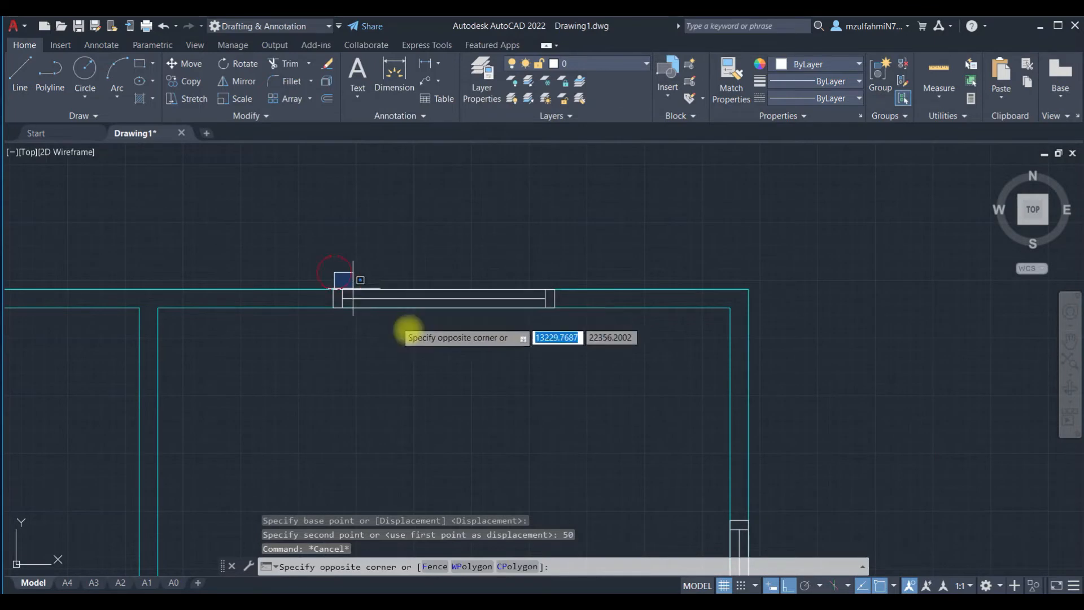
pyautogui.click(550, 355)
pyautogui.write('co')
pyautogui.press('Return')
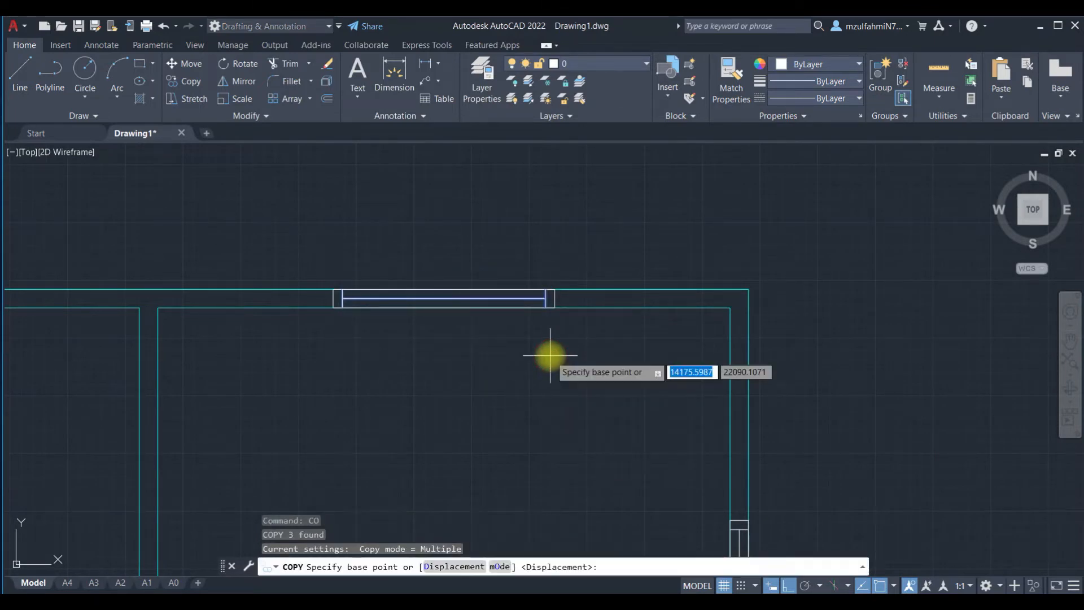
pyautogui.scroll(2, 339, 340)
pyautogui.click(327, 286)
pyautogui.scroll(-4, 262, 286)
pyautogui.moveTo(310, 356); pyautogui.dragTo(572, 438, button='middle')
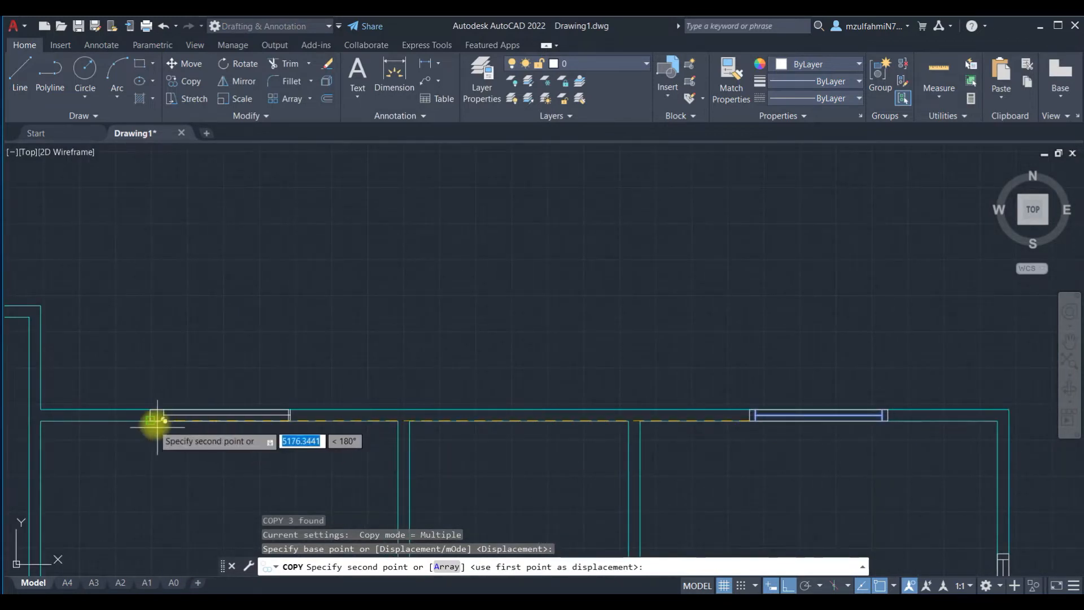
pyautogui.click(158, 429)
# Step: Place another copy of the lines in the upper-left room's top-wall window
pyautogui.scroll(-2, 229, 337)
pyautogui.moveTo(229, 337); pyautogui.dragTo(517, 403, button='middle')
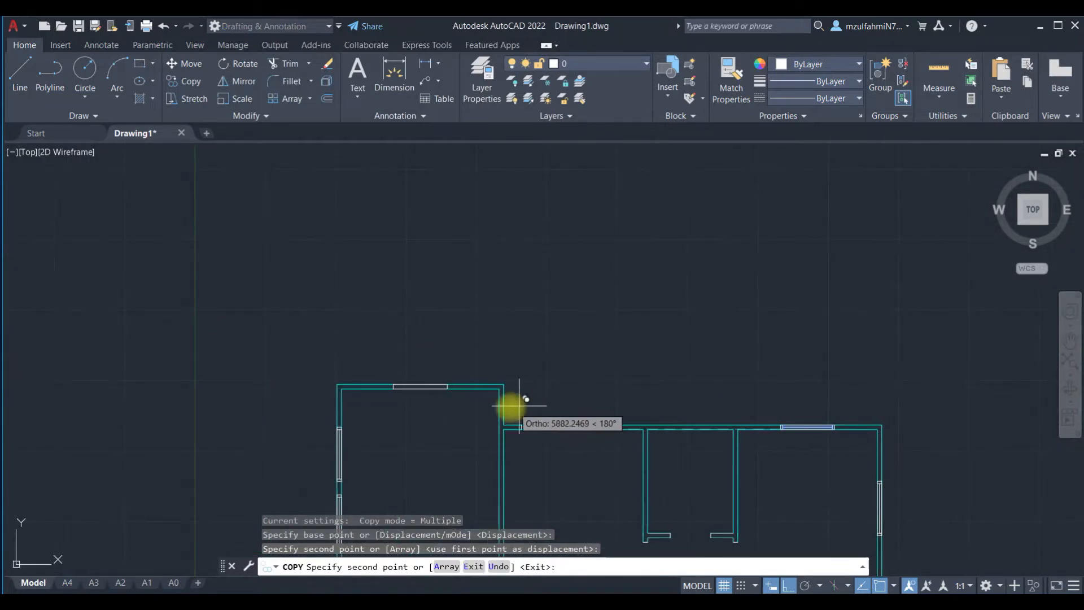
pyautogui.scroll(4, 508, 395)
pyautogui.scroll(-3, 552, 450)
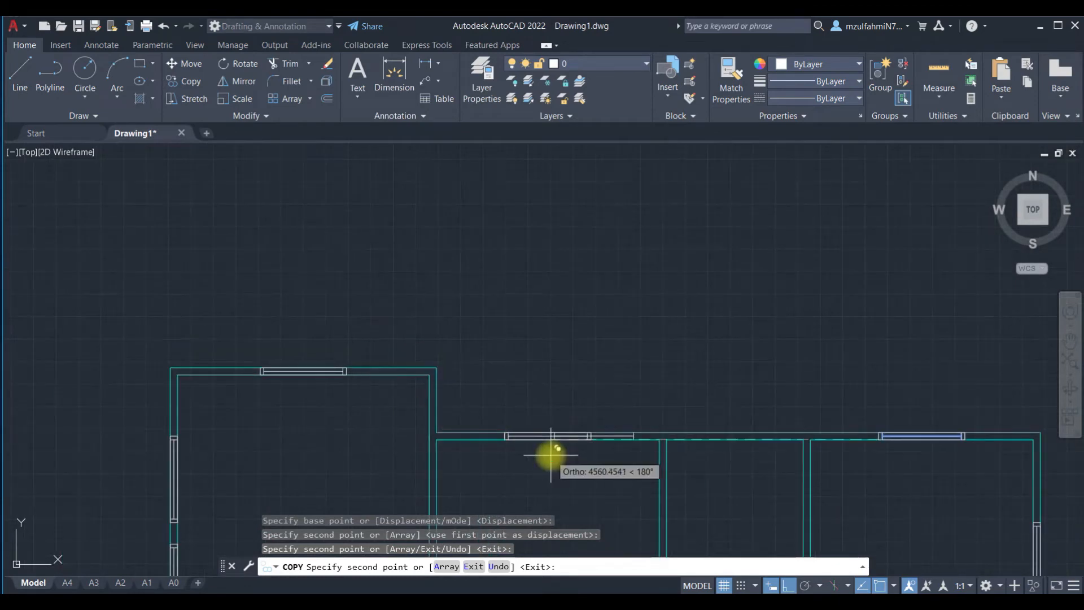
# Step: Place a copy of the lines in the bottom-wall window of the lower-left area
pyautogui.scroll(3, 551, 451)
pyautogui.scroll(-2, 498, 386)
pyautogui.scroll(4, 502, 399)
pyautogui.moveTo(497, 431); pyautogui.dragTo(469, 296, button='middle')
pyautogui.moveTo(433, 412); pyautogui.dragTo(429, 289, button='middle')
pyautogui.scroll(3, 367, 353)
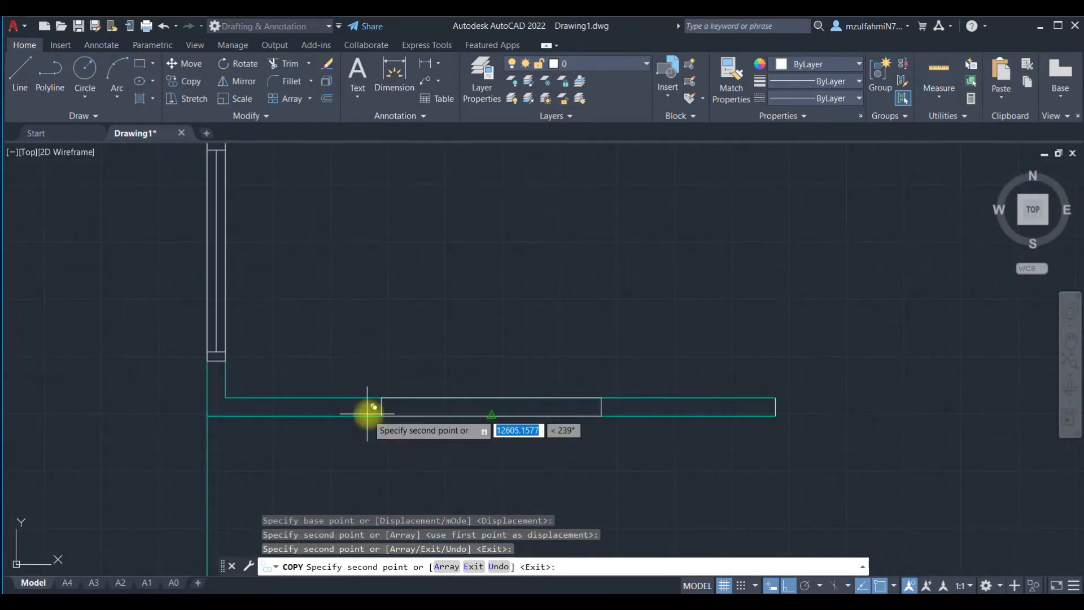
pyautogui.click(430, 399)
# Step: Place copies of the lines in the three bottom-wall windows of the lower-right room and end the Copy command
pyautogui.scroll(-3, 454, 399)
pyautogui.moveTo(699, 429); pyautogui.dragTo(484, 455, button='middle')
pyautogui.scroll(3, 424, 448)
pyautogui.click(310, 415)
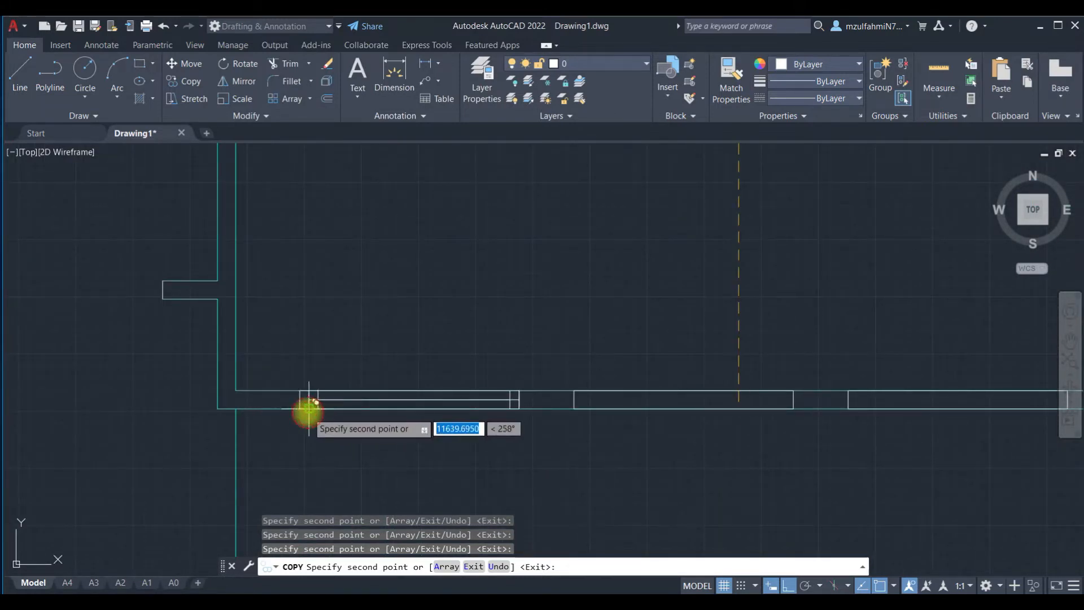
pyautogui.click(576, 405)
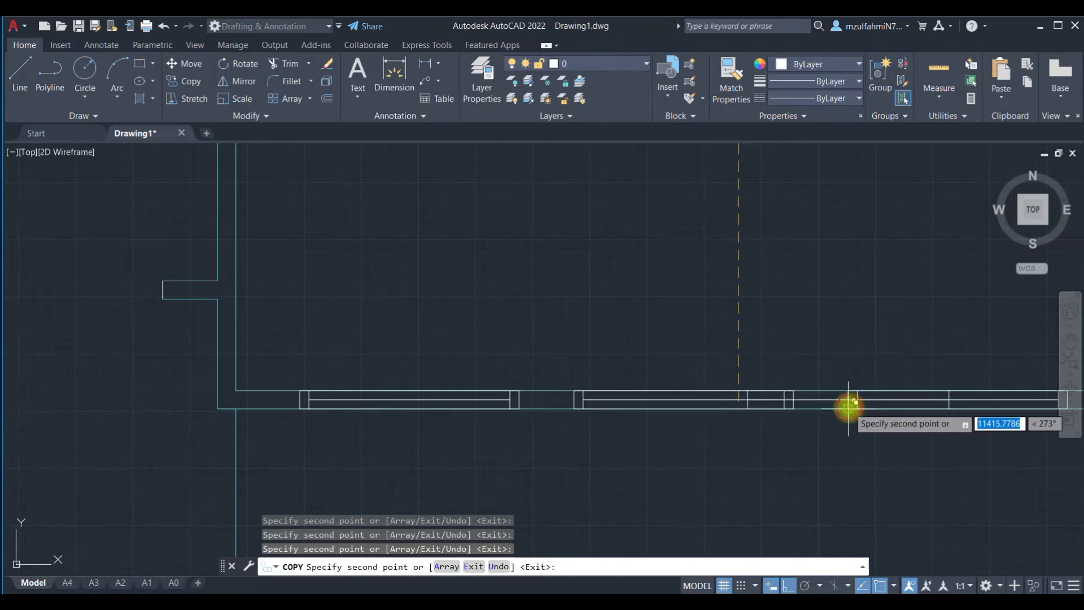
pyautogui.press('Escape')
pyautogui.scroll(-4, 864, 455)
pyautogui.press('Escape')
pyautogui.moveTo(859, 460); pyautogui.dragTo(785, 498, button='middle')
pyautogui.scroll(-3, 784, 416)
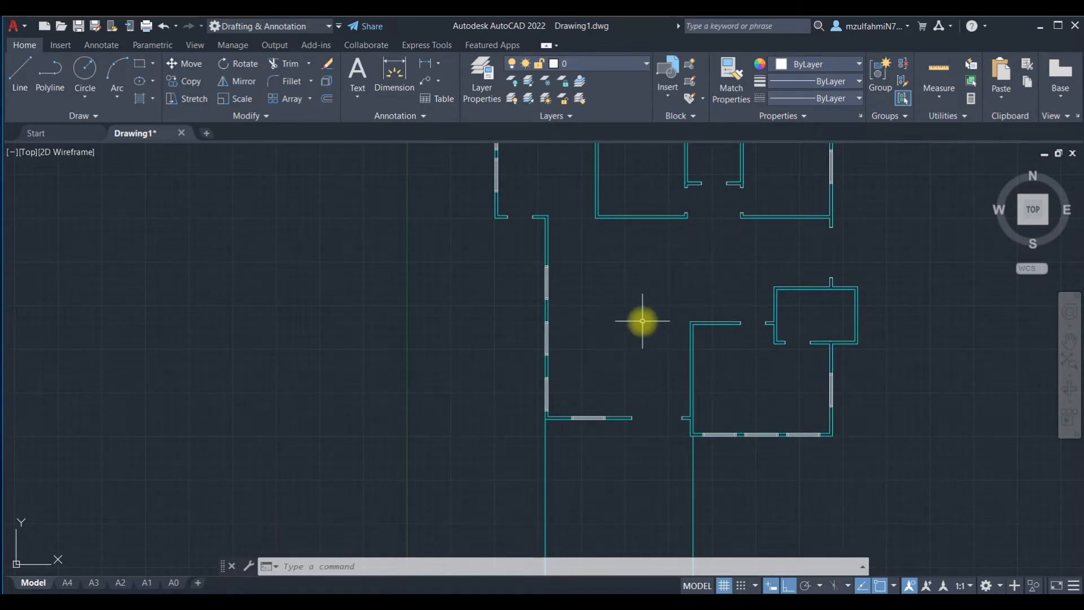
pyautogui.moveTo(637, 323); pyautogui.dragTo(560, 443, button='middle')
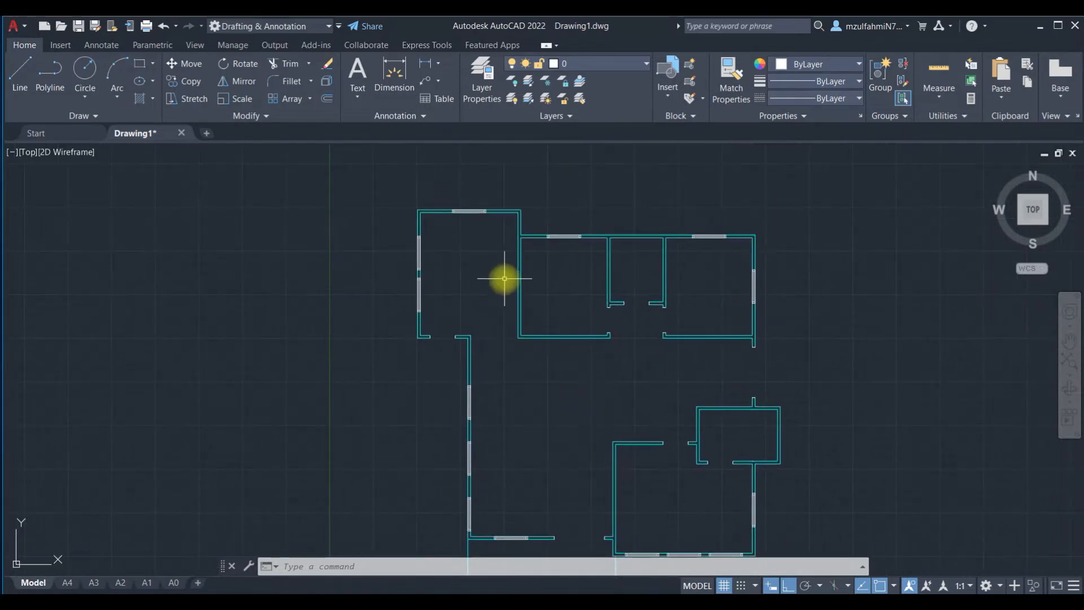
pyautogui.click(453, 178)
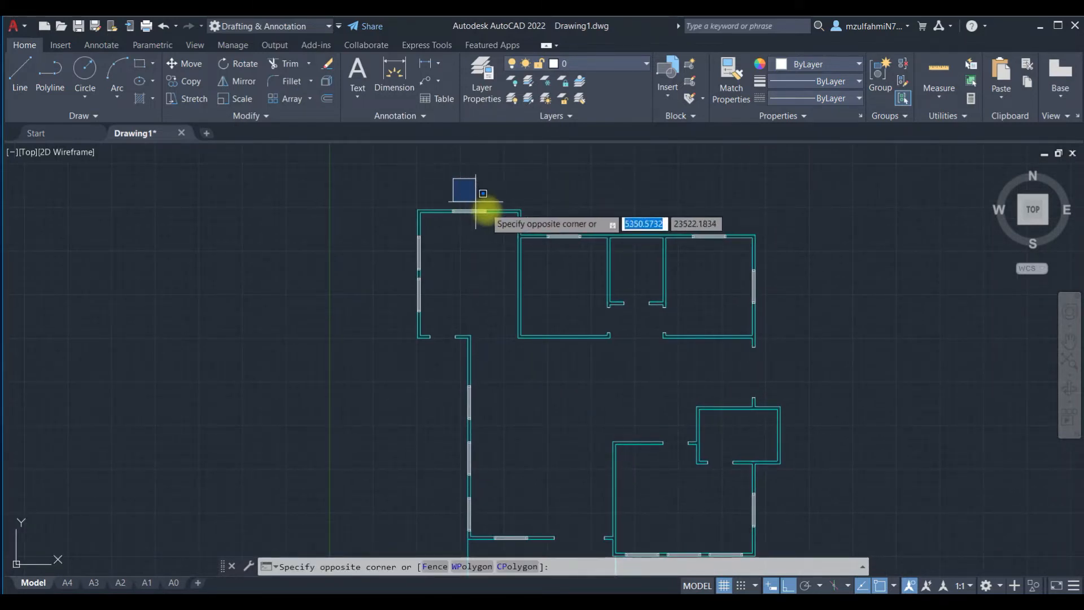
pyautogui.press('Escape')
# Step: Create a new layer named Window with the colour yellow
pyautogui.click(482, 79)
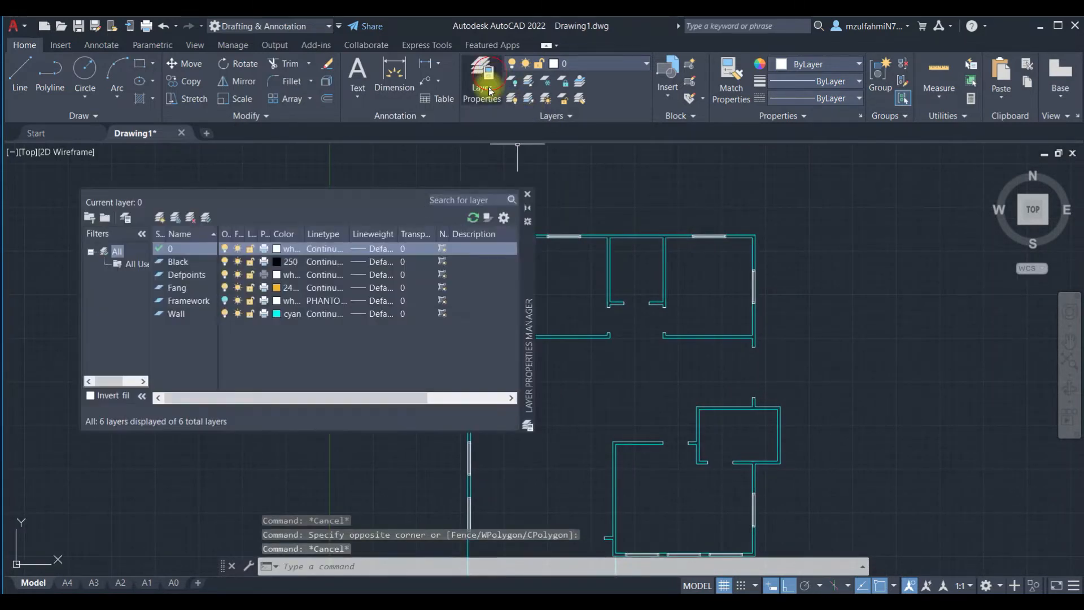
pyautogui.click(159, 218)
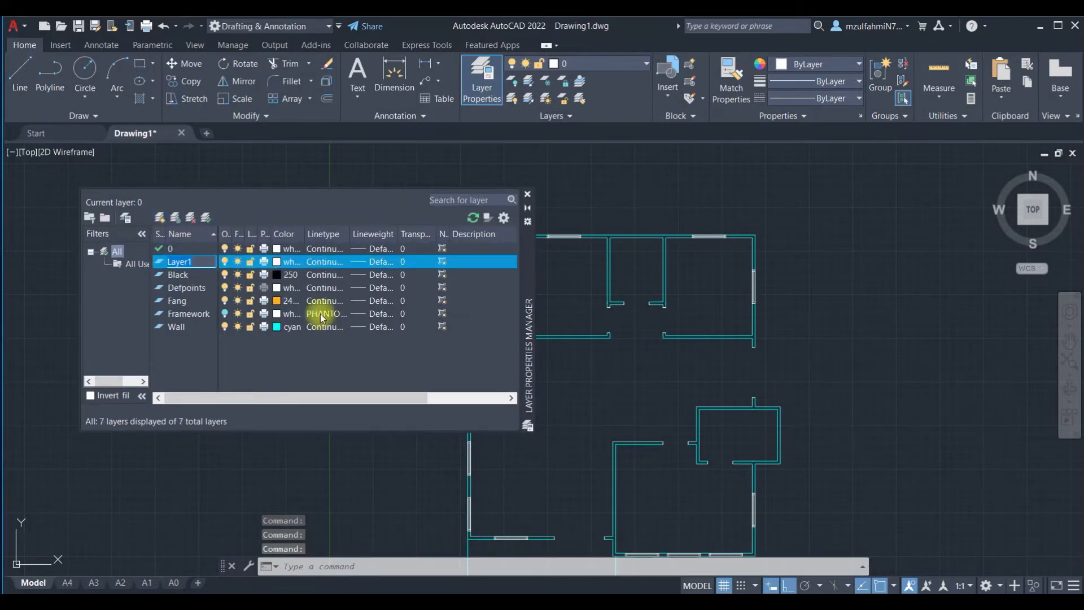
pyautogui.press('Return')
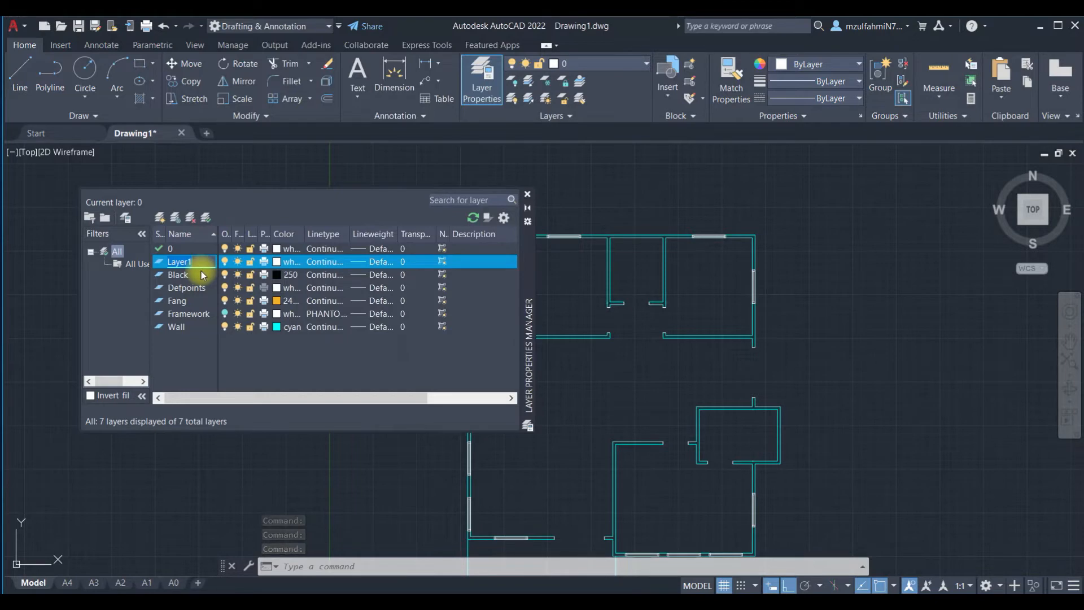
pyautogui.click(277, 262)
pyautogui.click(514, 347)
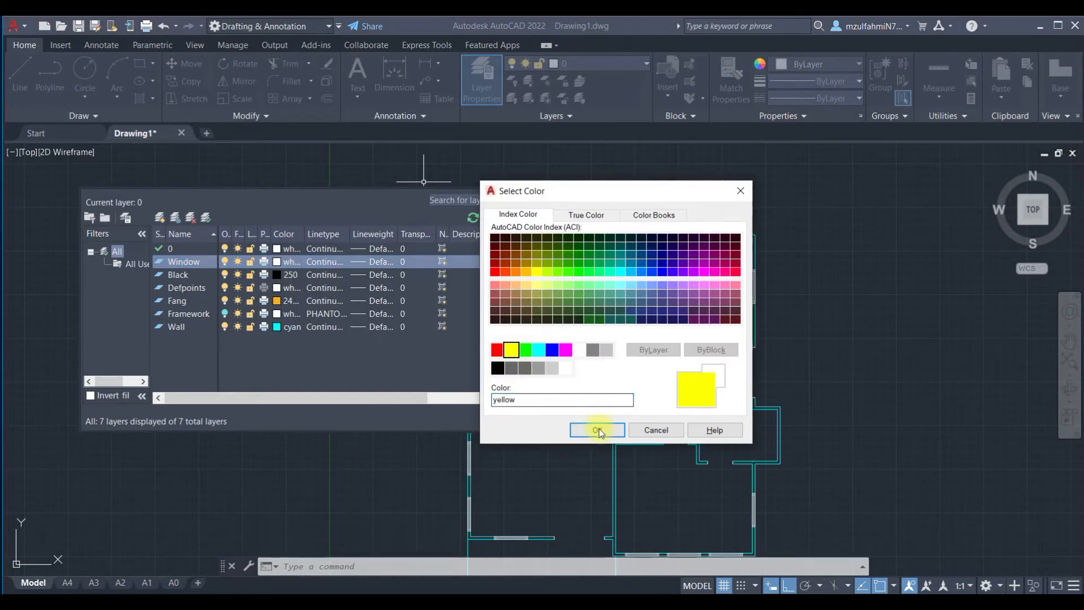
pyautogui.click(598, 424)
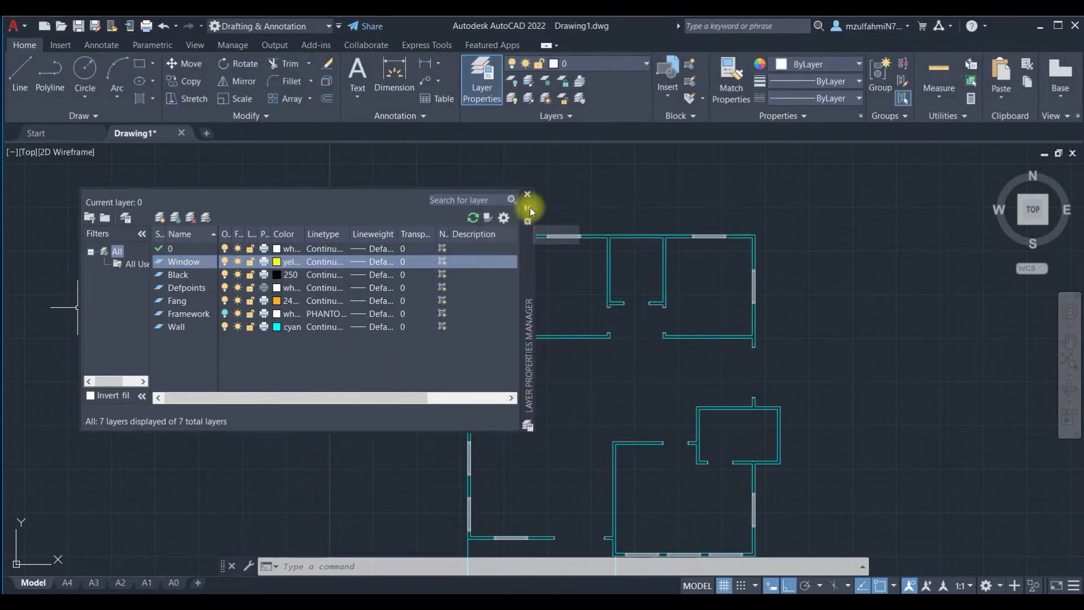
pyautogui.click(527, 195)
# Step: Select the complete windows of the upper-left, upper-middle and upper-right rooms in their top, left and right walls
pyautogui.scroll(3, 440, 209)
pyautogui.click(438, 189)
pyautogui.click(515, 236)
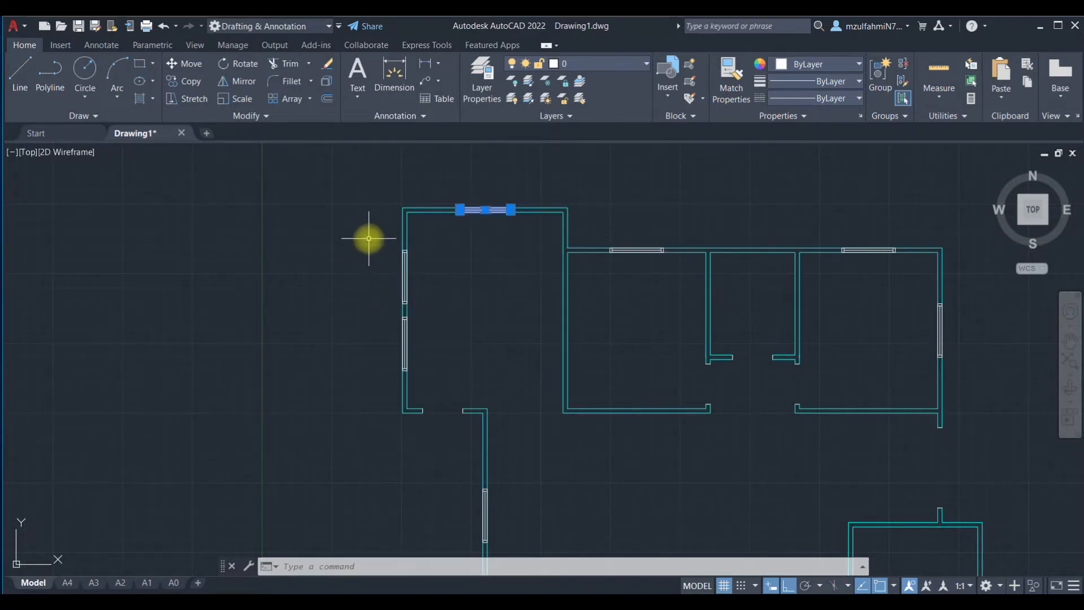
pyautogui.click(369, 238)
pyautogui.click(419, 386)
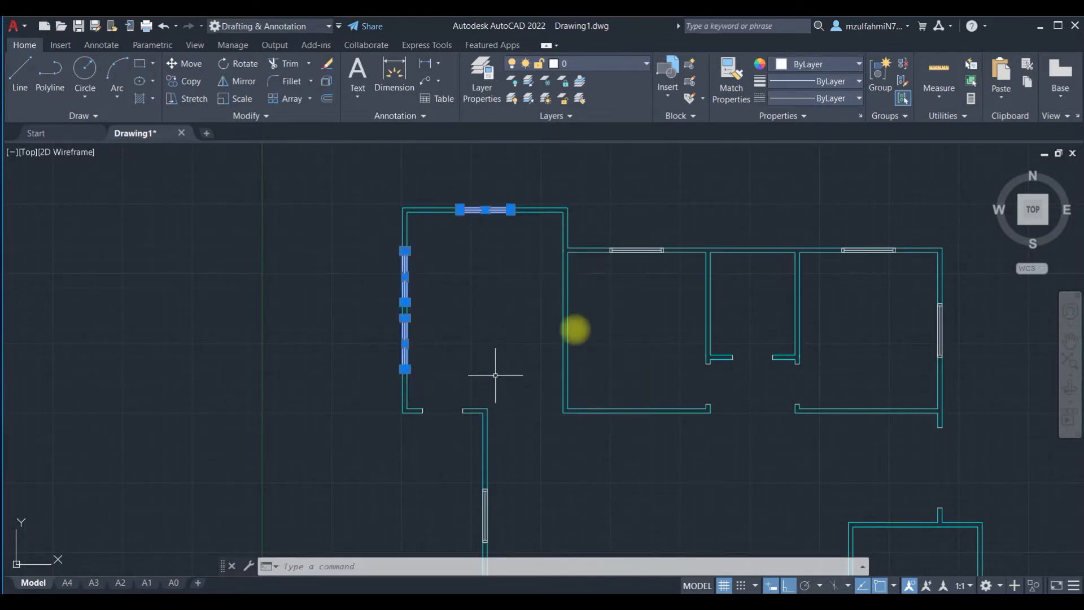
pyautogui.click(600, 233)
pyautogui.click(663, 266)
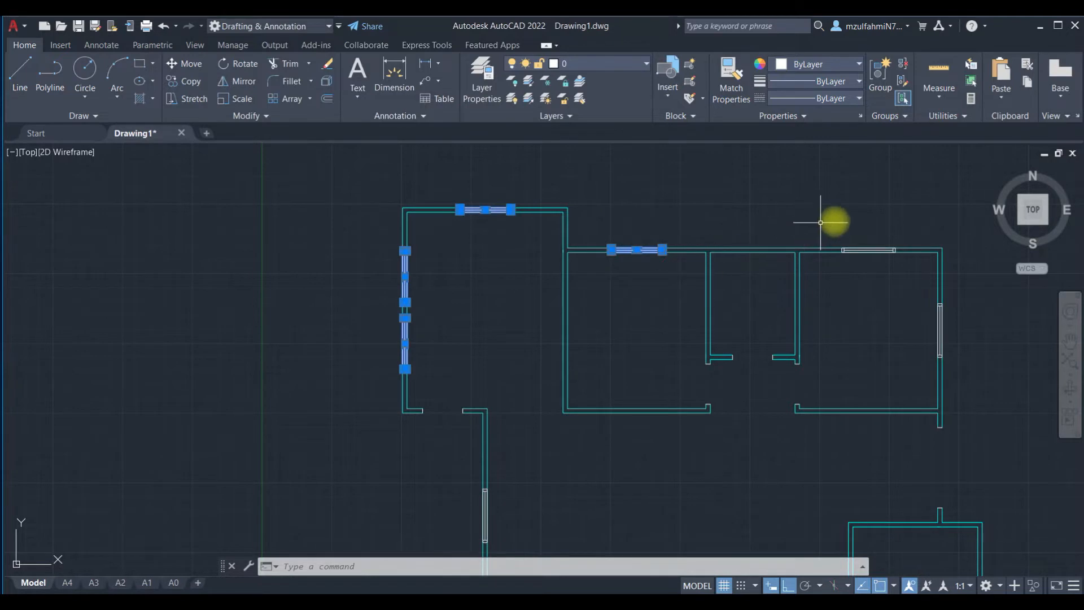
pyautogui.click(832, 231)
pyautogui.click(912, 278)
pyautogui.click(924, 297)
pyautogui.click(980, 378)
# Step: Add the right-wall and three bottom-wall windows of the lower-right room and the bottom-wall window of the lower-left area to the selection
pyautogui.moveTo(909, 458); pyautogui.dragTo(660, 164, button='middle')
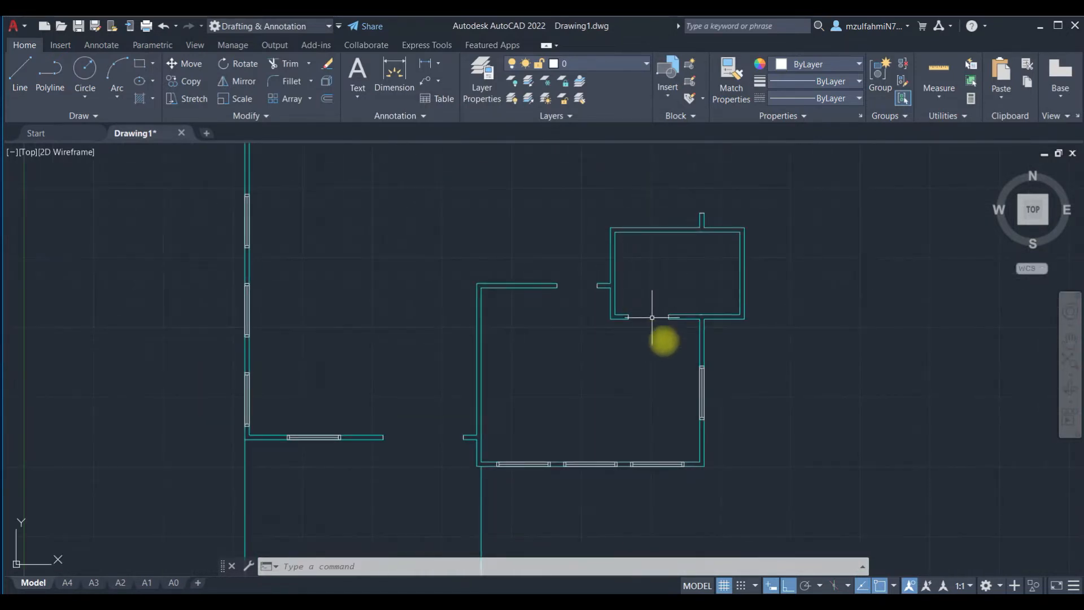
pyautogui.click(685, 347)
pyautogui.click(715, 437)
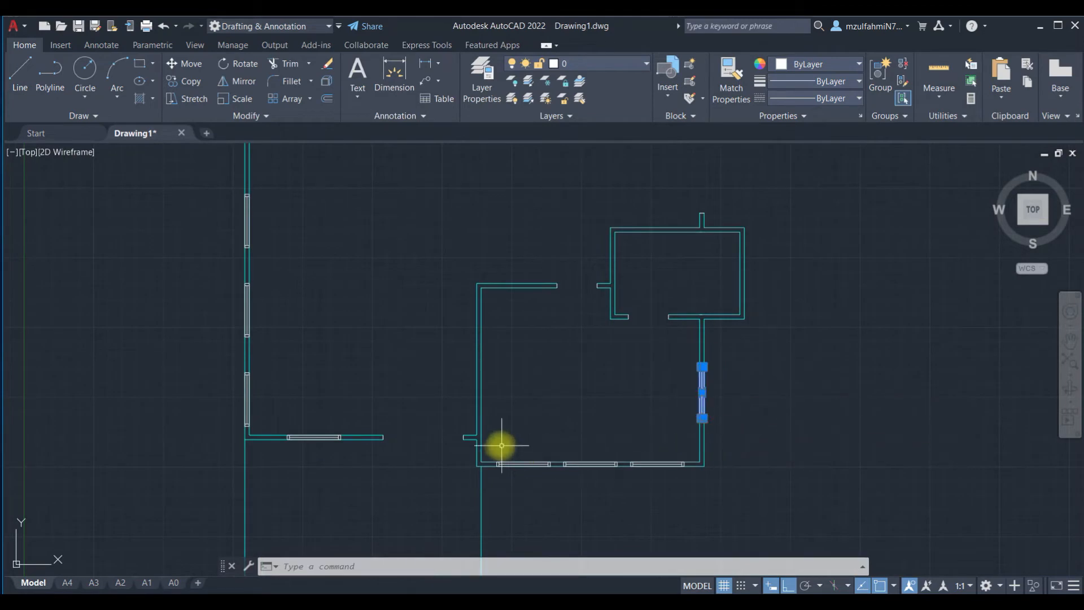
pyautogui.click(487, 450)
pyautogui.click(696, 497)
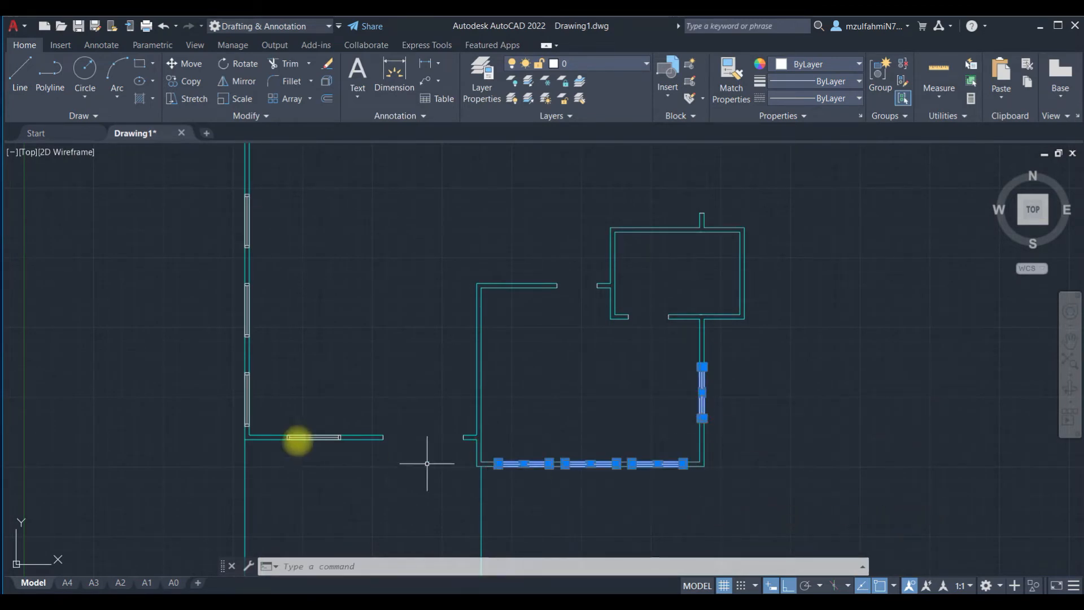
pyautogui.click(279, 424)
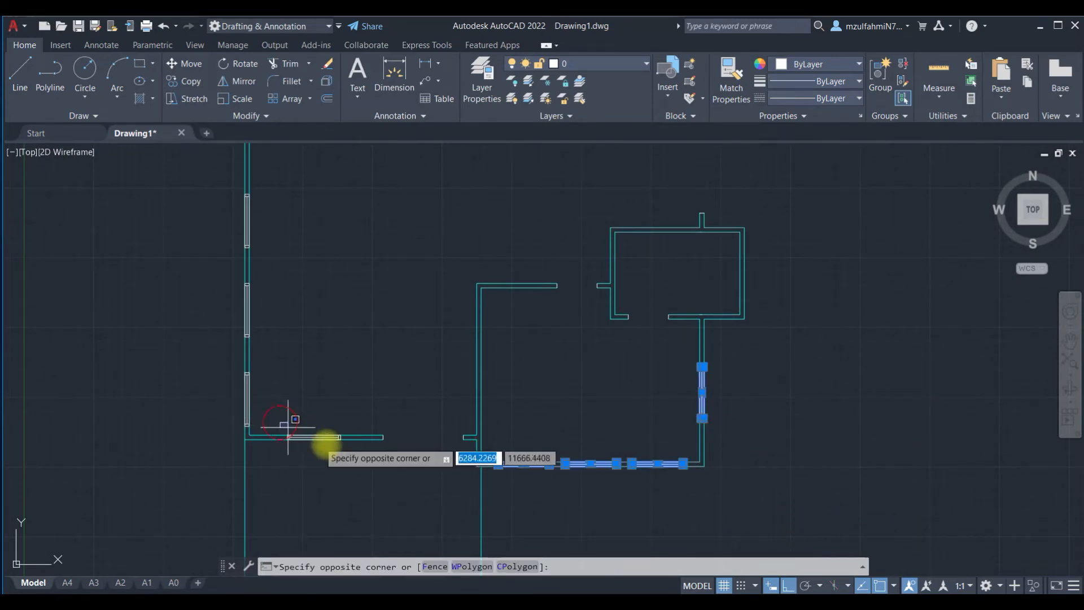
pyautogui.click(342, 458)
# Step: Add the three left-wall windows of the lower-left area to the selection, including all frame lines of the lowest one
pyautogui.scroll(-4, 237, 317)
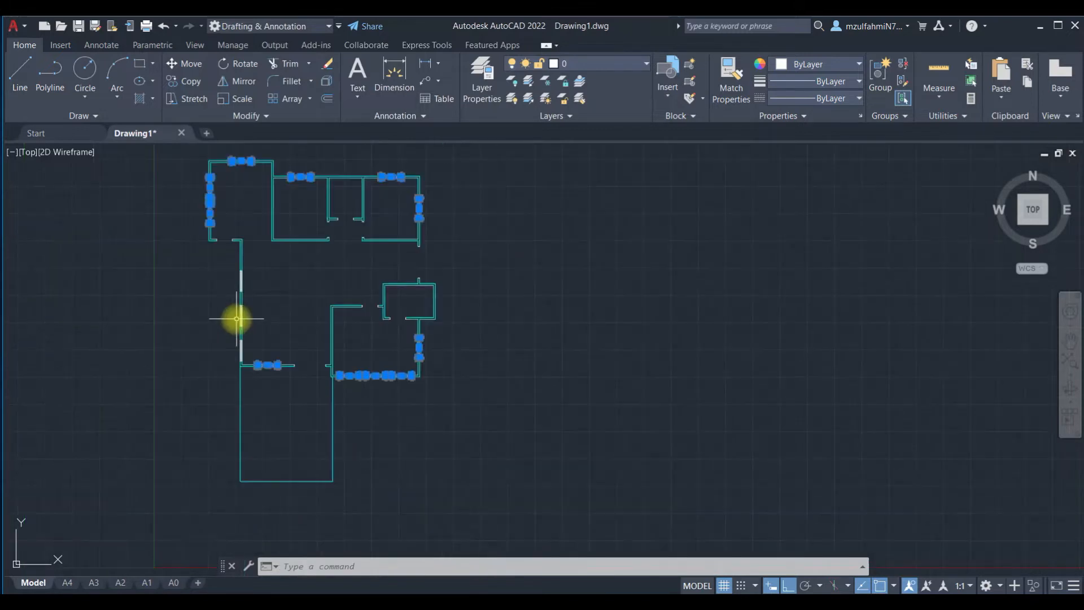
pyautogui.click(228, 265)
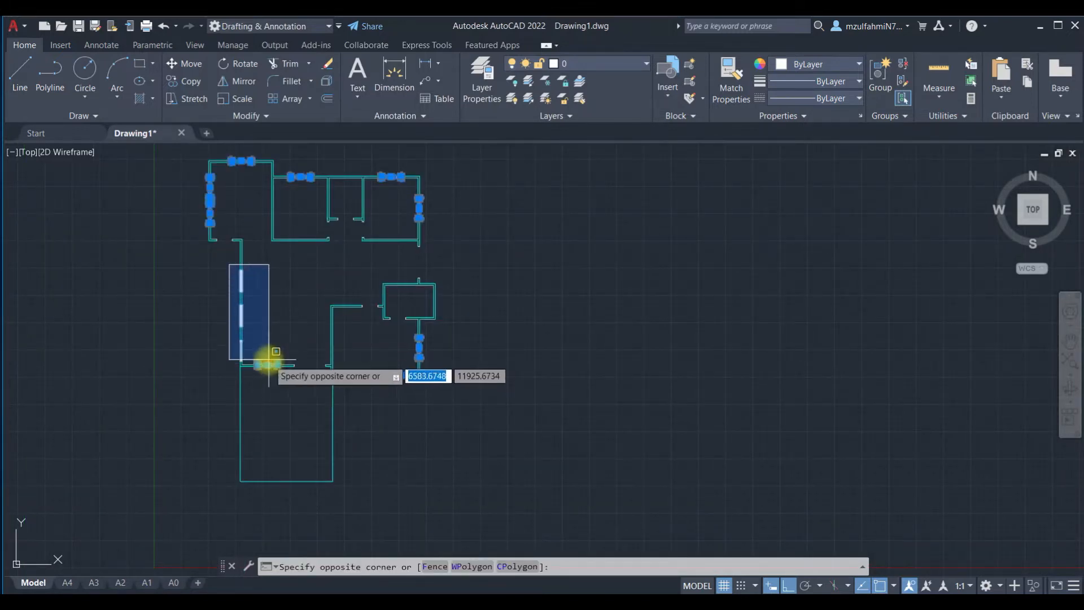
pyautogui.click(266, 361)
pyautogui.scroll(6, 259, 351)
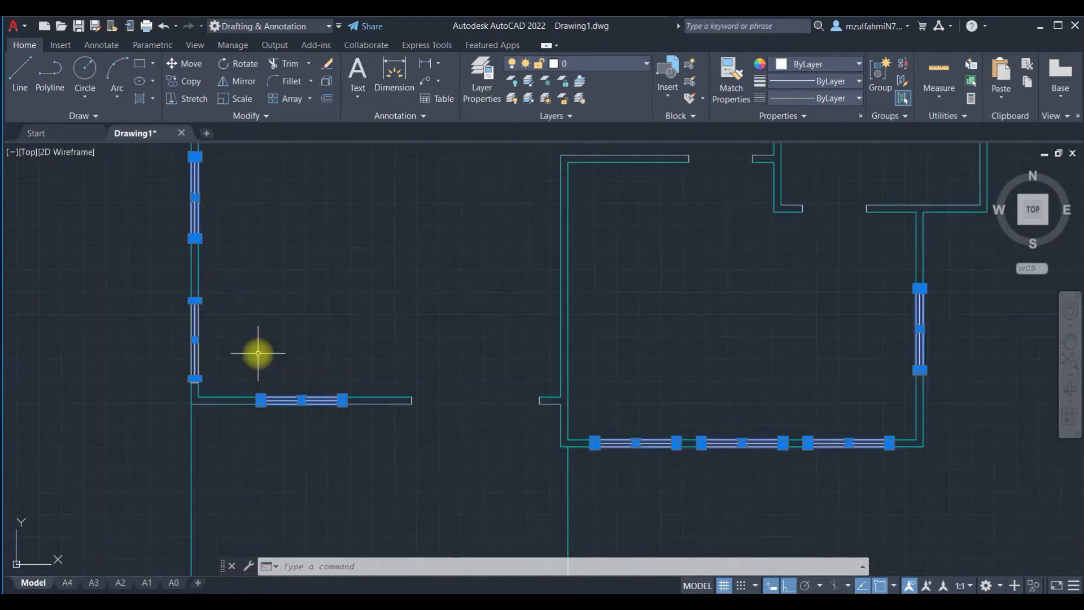
pyautogui.scroll(2, 244, 354)
pyautogui.click(149, 371)
pyautogui.click(199, 405)
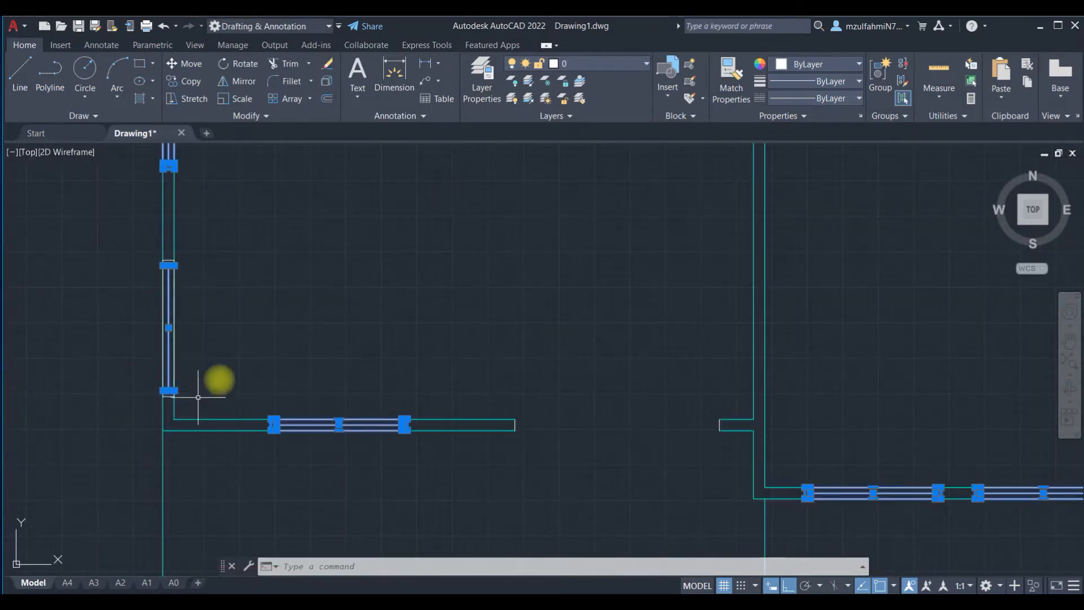
pyautogui.click(136, 243)
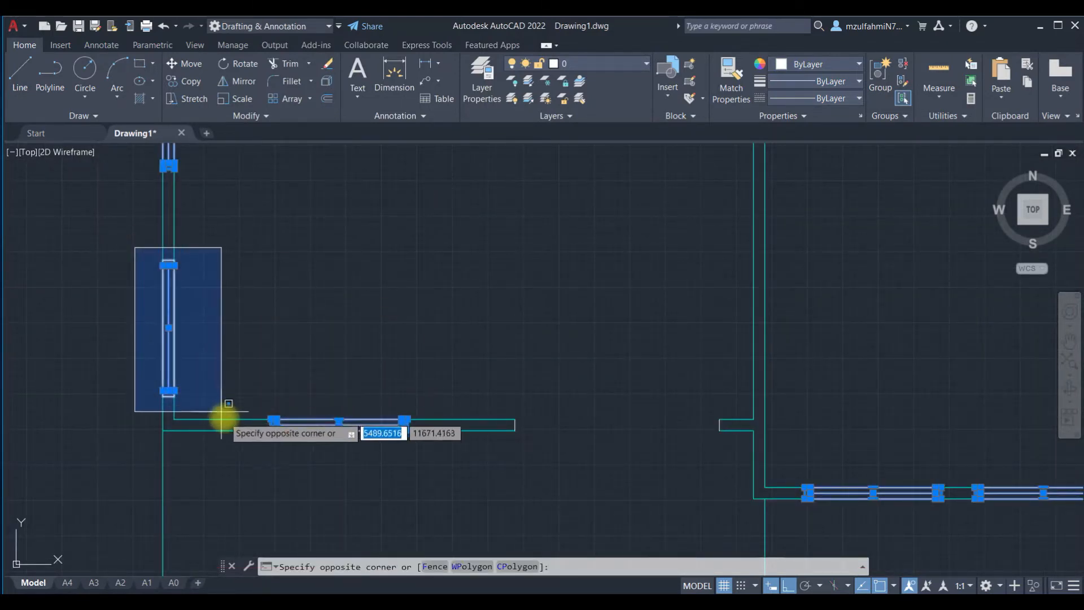
pyautogui.click(225, 411)
pyautogui.scroll(-6, 298, 339)
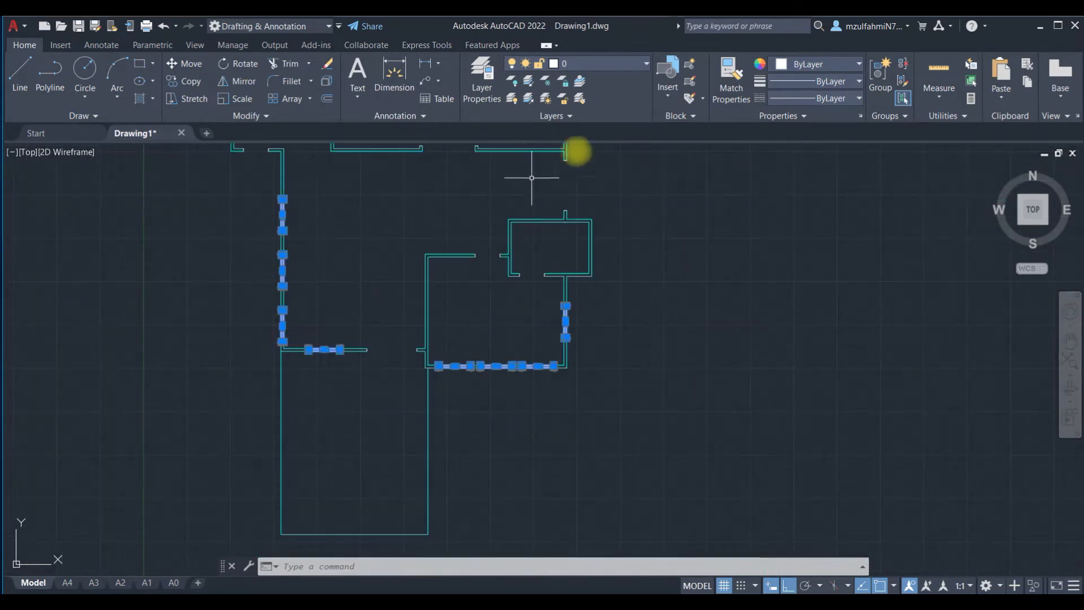
# Step: Assign all selected windows to the Window layer and clear the selection
pyautogui.click(628, 69)
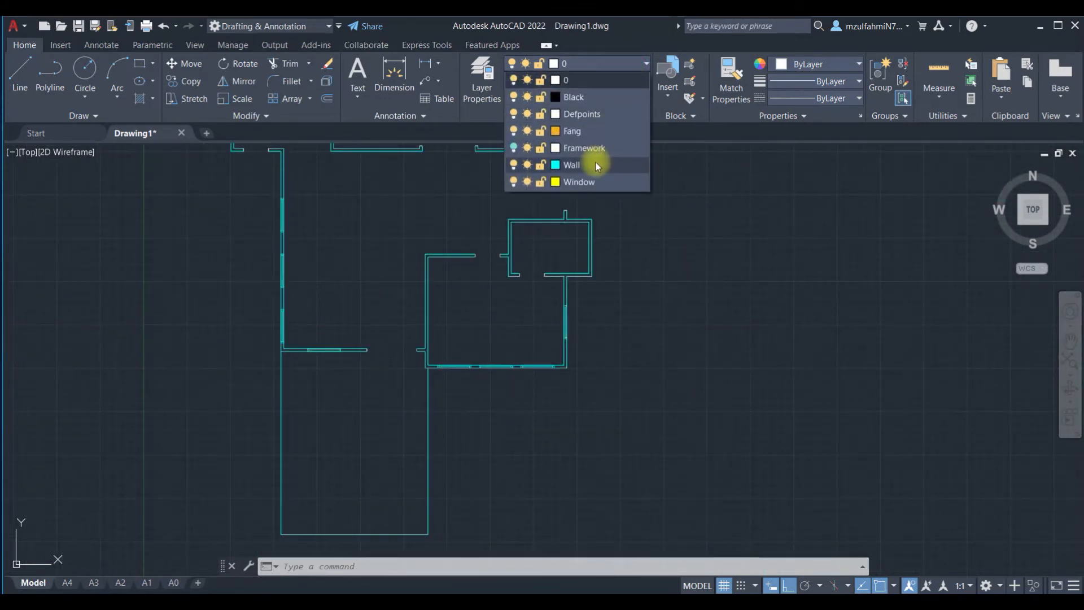
pyautogui.click(596, 178)
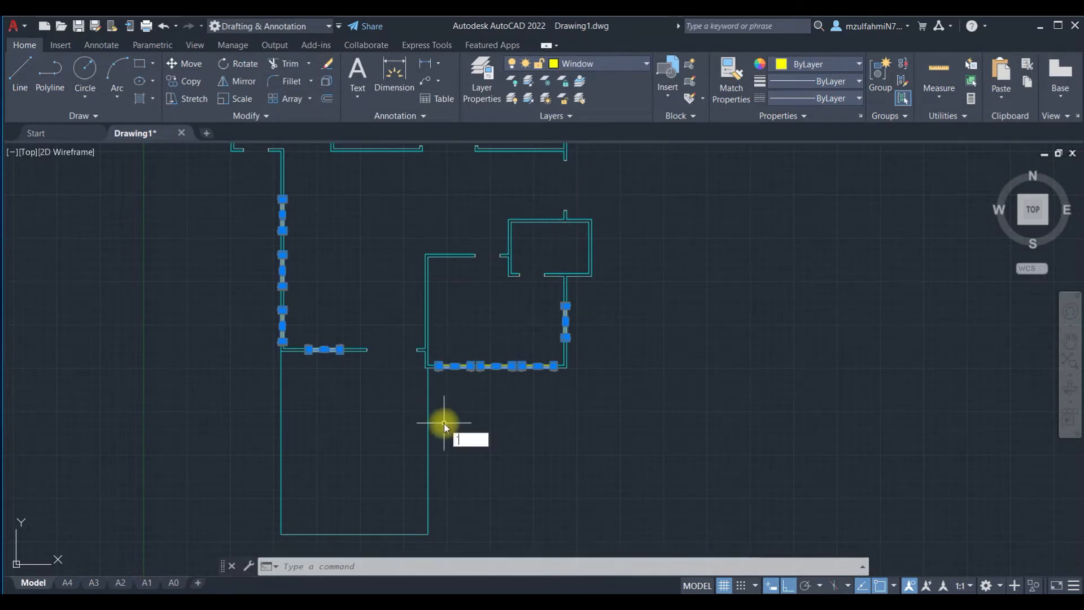
pyautogui.press('Escape')
pyautogui.press('Escape')
pyautogui.moveTo(334, 351); pyautogui.dragTo(281, 464, button='middle')
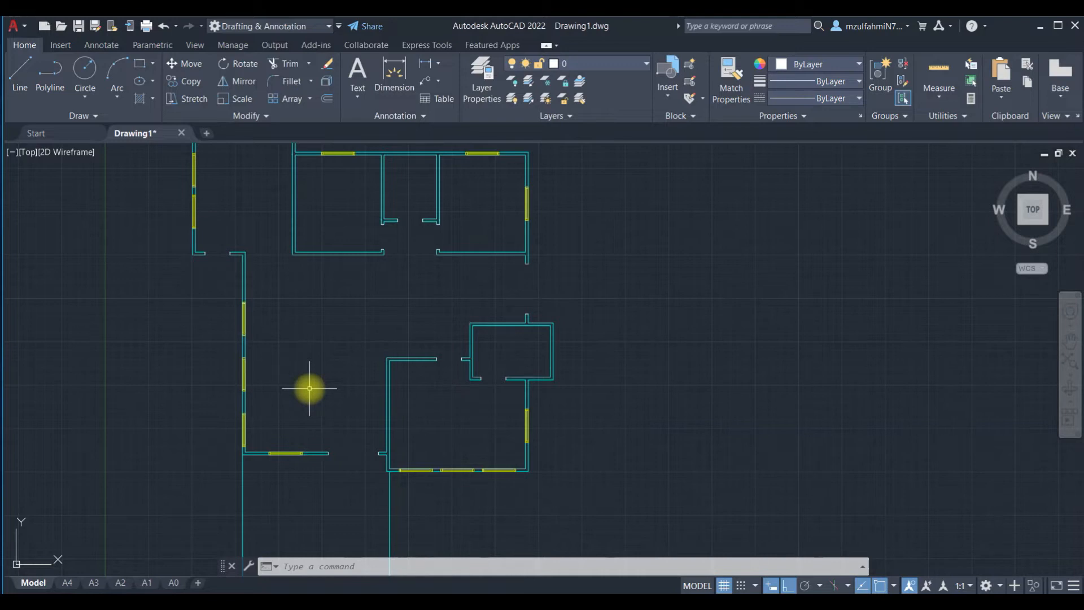
pyautogui.scroll(-2, 309, 388)
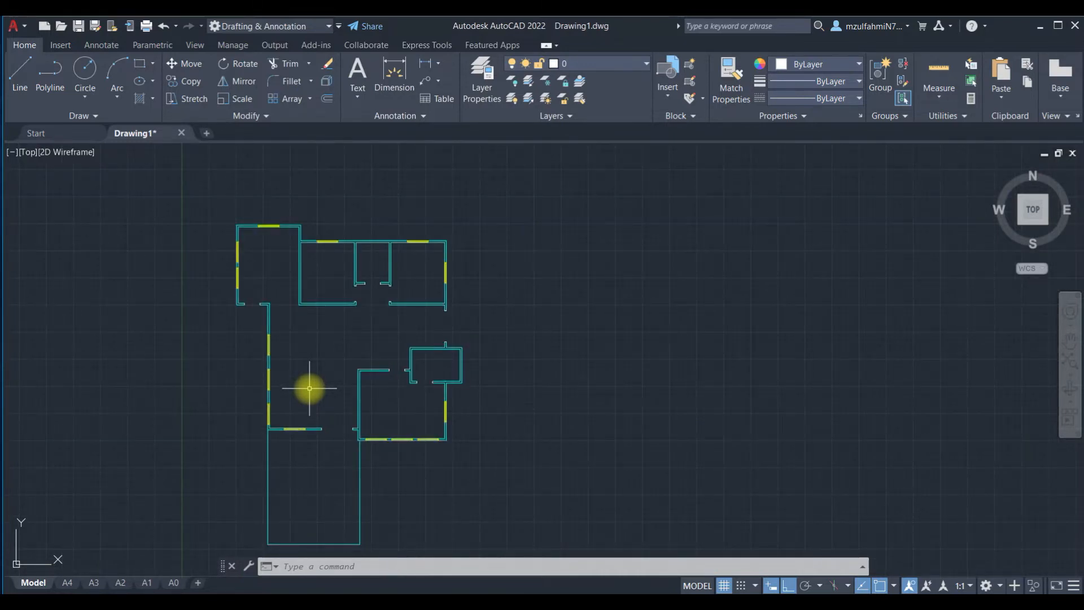
pyautogui.scroll(2, 309, 387)
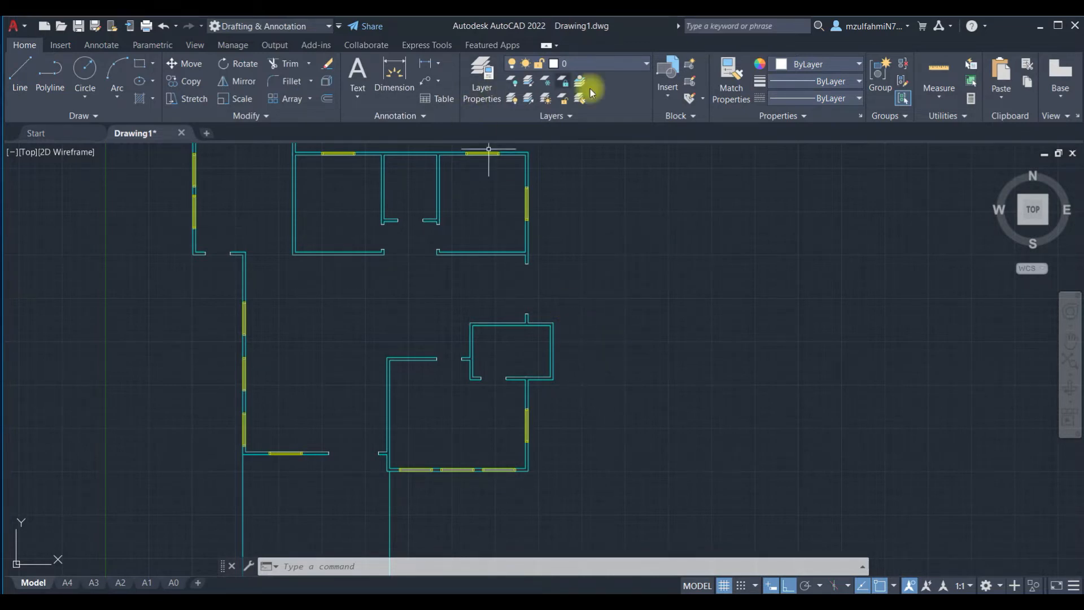
# Step: Create a new layer named Door with the colour green and close the layer manager
pyautogui.click(616, 64)
pyautogui.click(485, 72)
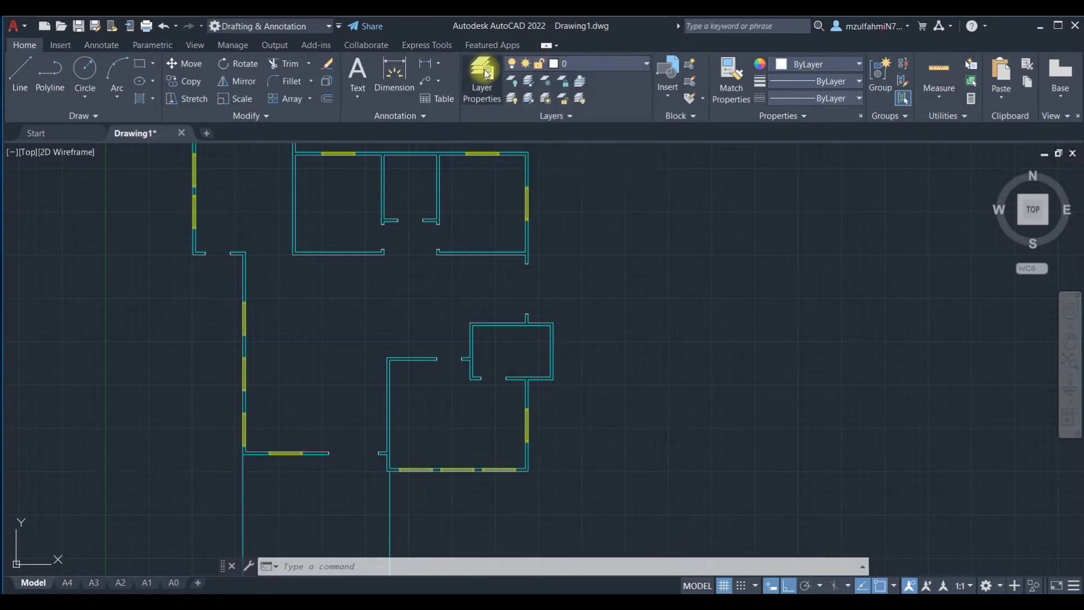
pyautogui.click(485, 72)
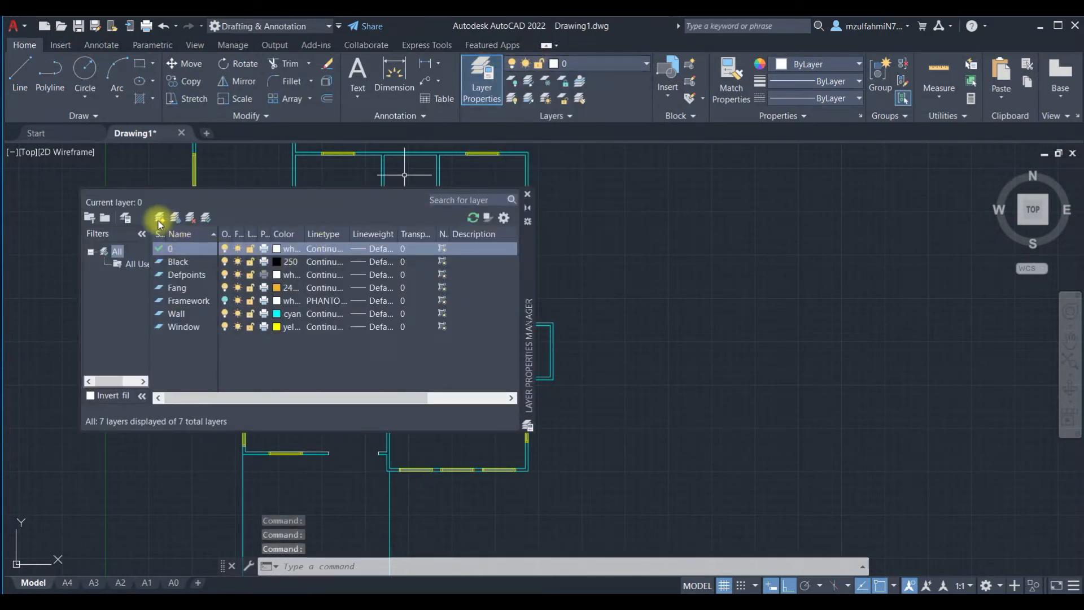
pyautogui.hotkey('alt', 'n')
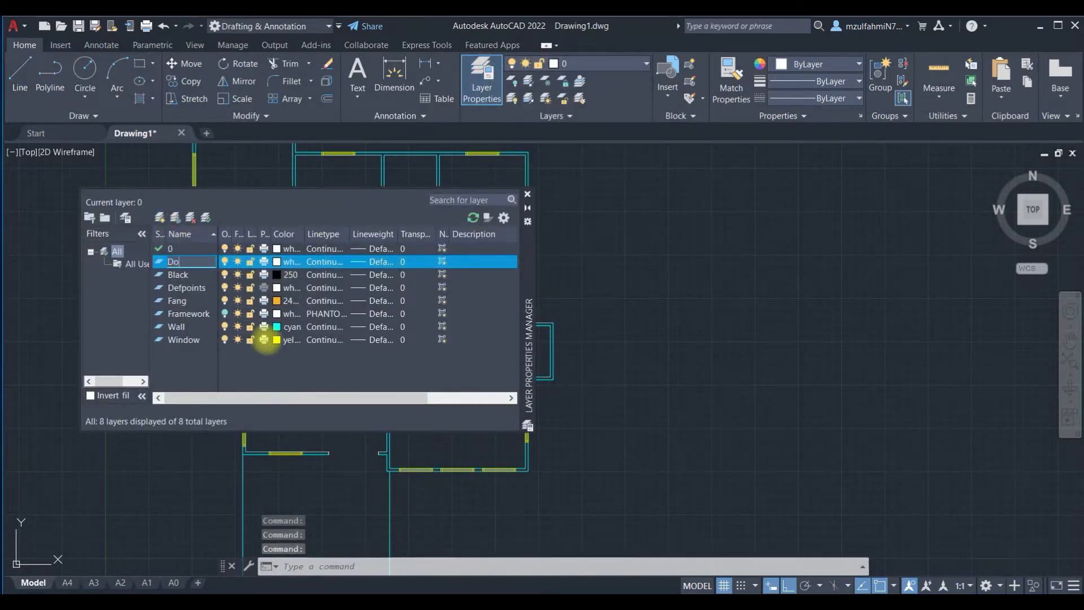
pyautogui.write('Door')
pyautogui.press('Return')
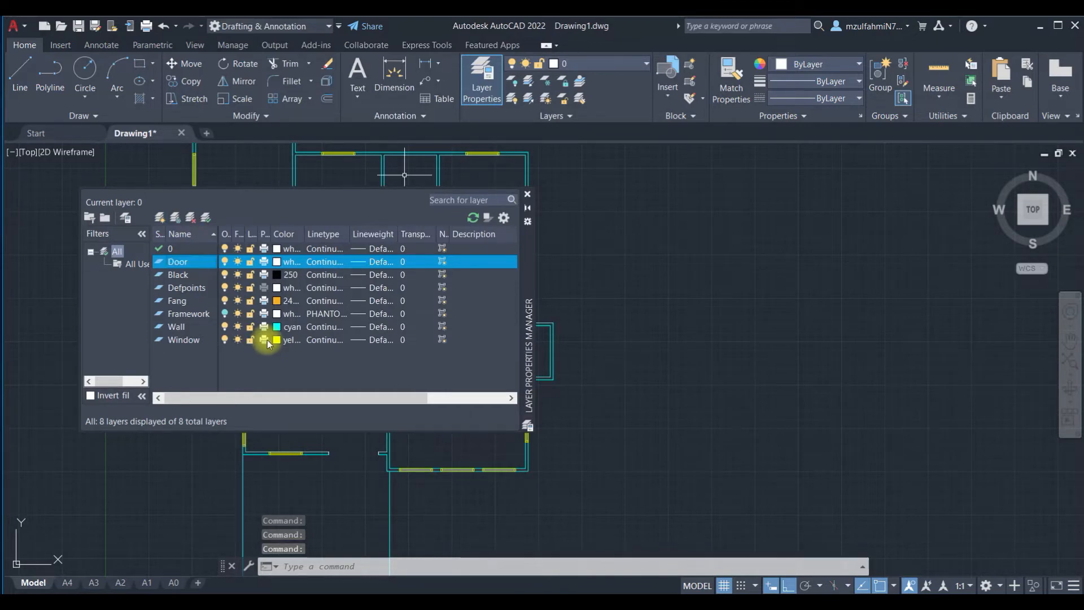
pyautogui.click(277, 262)
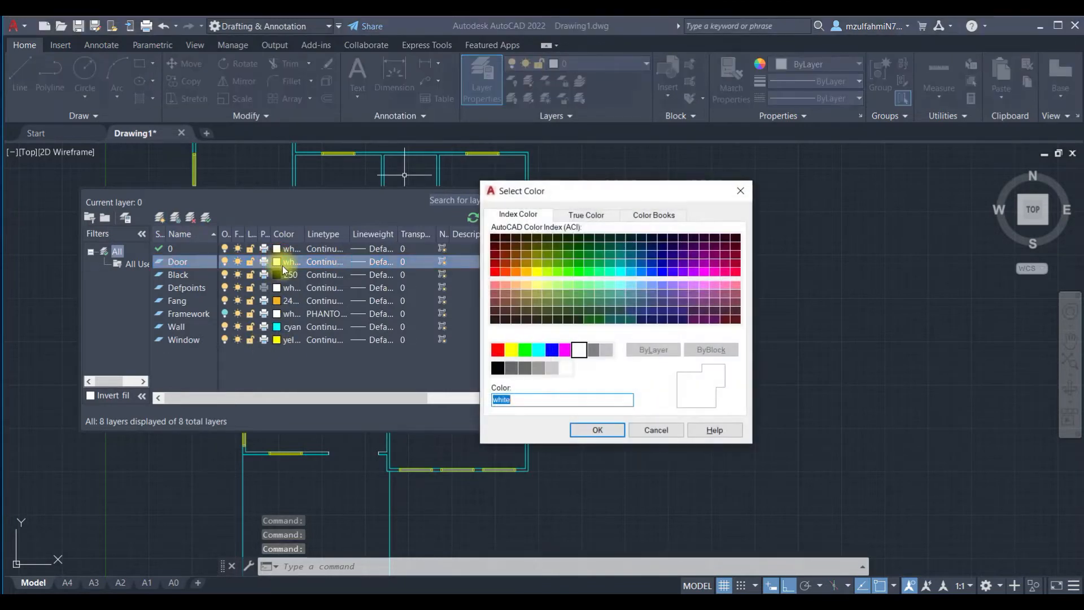
pyautogui.click(525, 350)
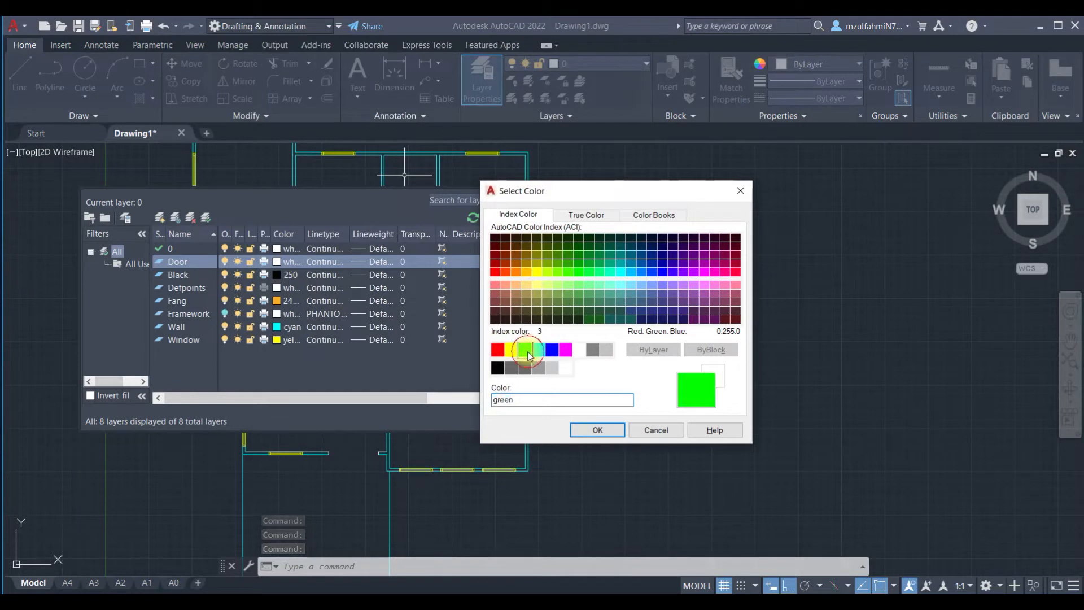
pyautogui.click(597, 430)
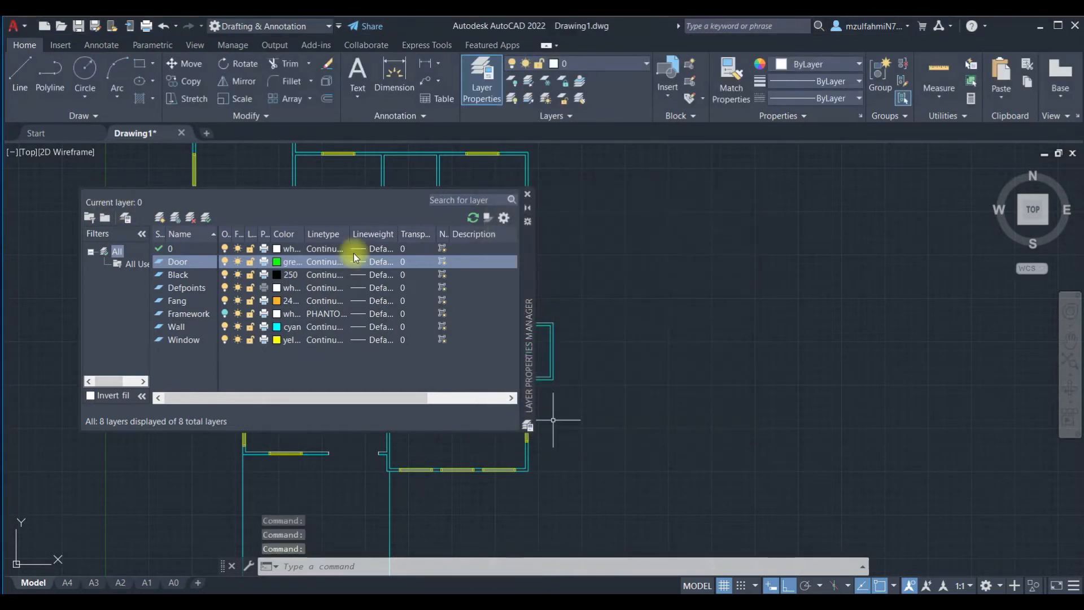
pyautogui.click(527, 194)
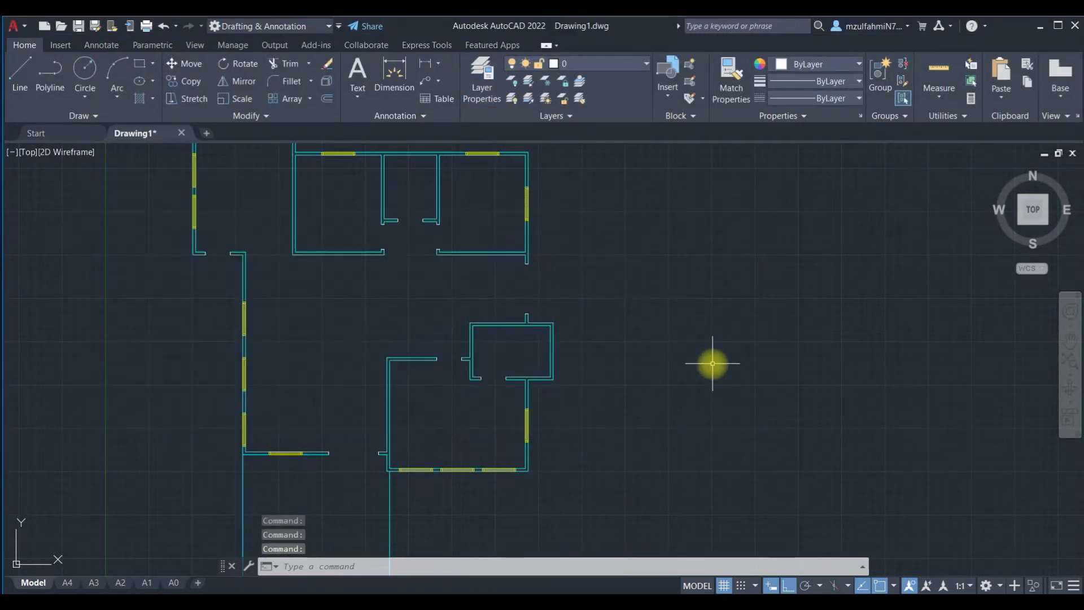
# Step: Draw a 900 by 60 rectangle in the empty space to the right of the floor plan
pyautogui.write('rec')
pyautogui.press('Return')
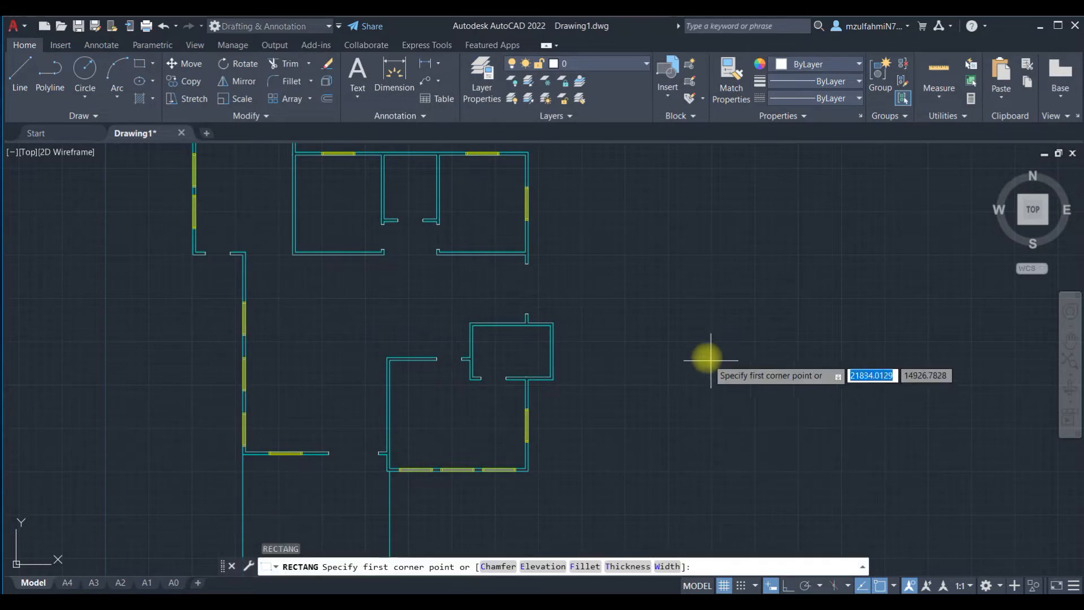
pyautogui.click(754, 418)
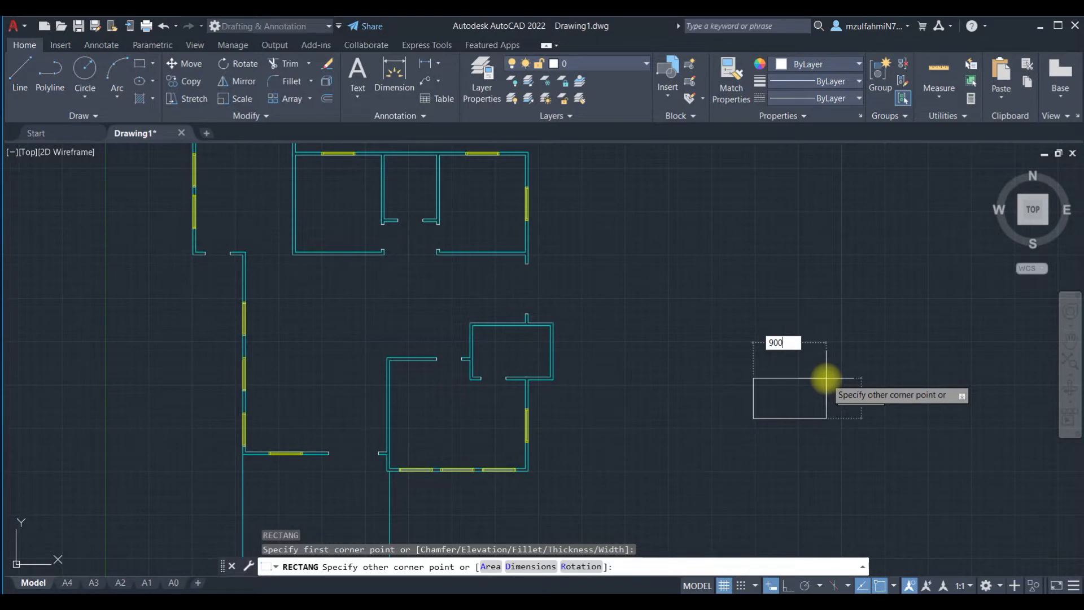
pyautogui.press('Tab')
pyautogui.write('6')
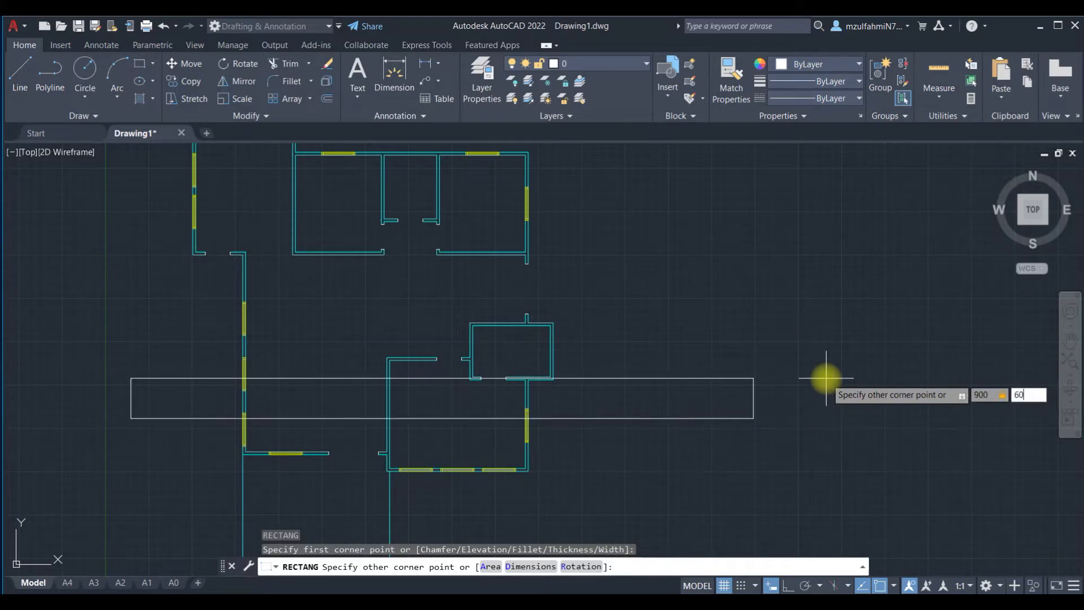
pyautogui.press('Return')
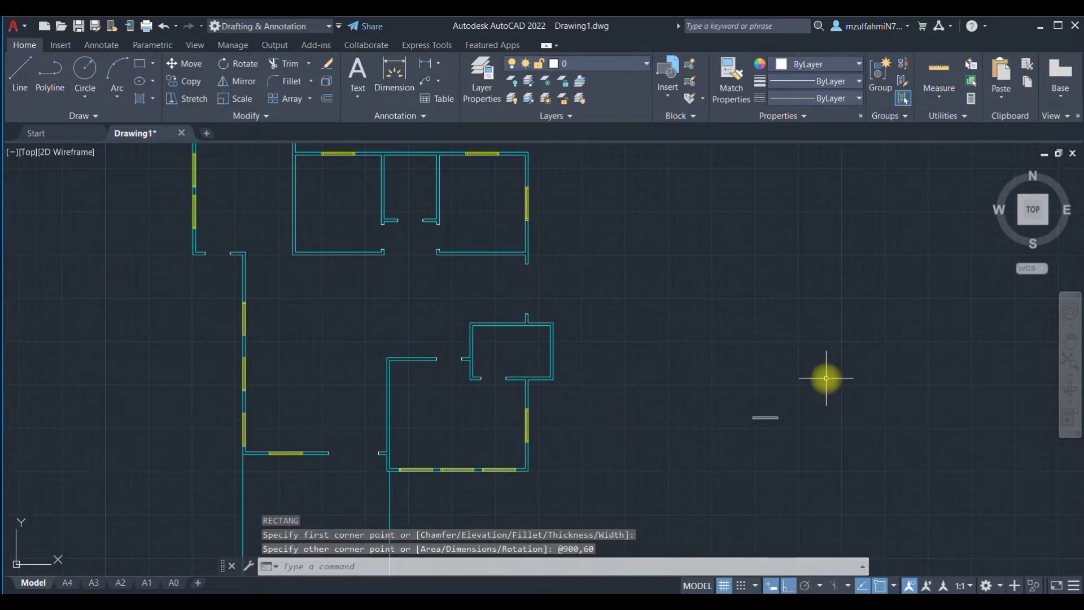
# Step: Rotate a copy of the 900 by 60 rectangle by 90 degrees about its upper-left corner, keeping the original
pyautogui.scroll(3, 826, 378)
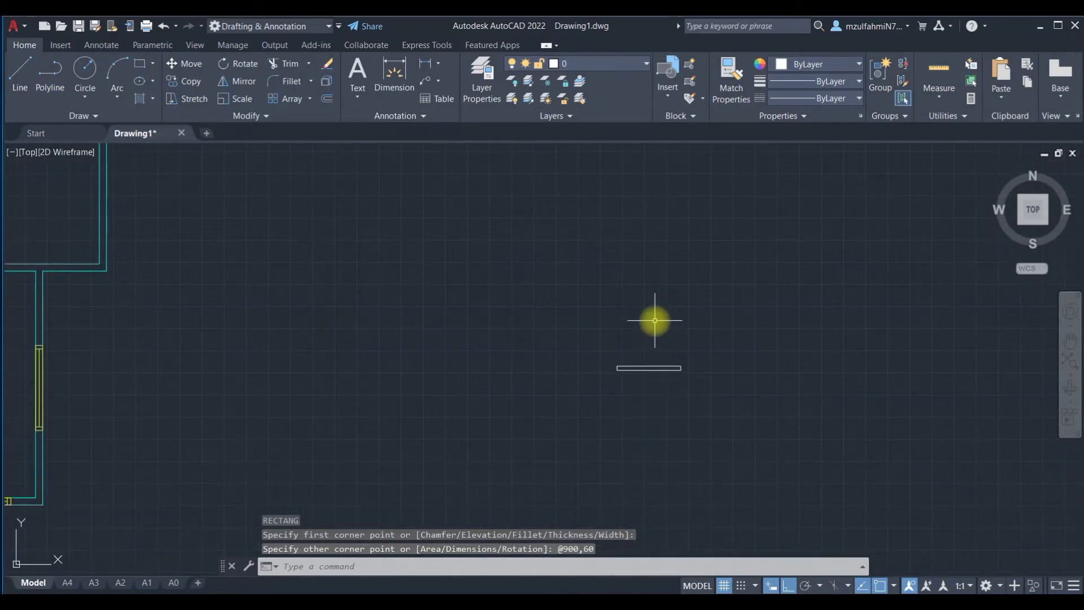
pyautogui.write('R')
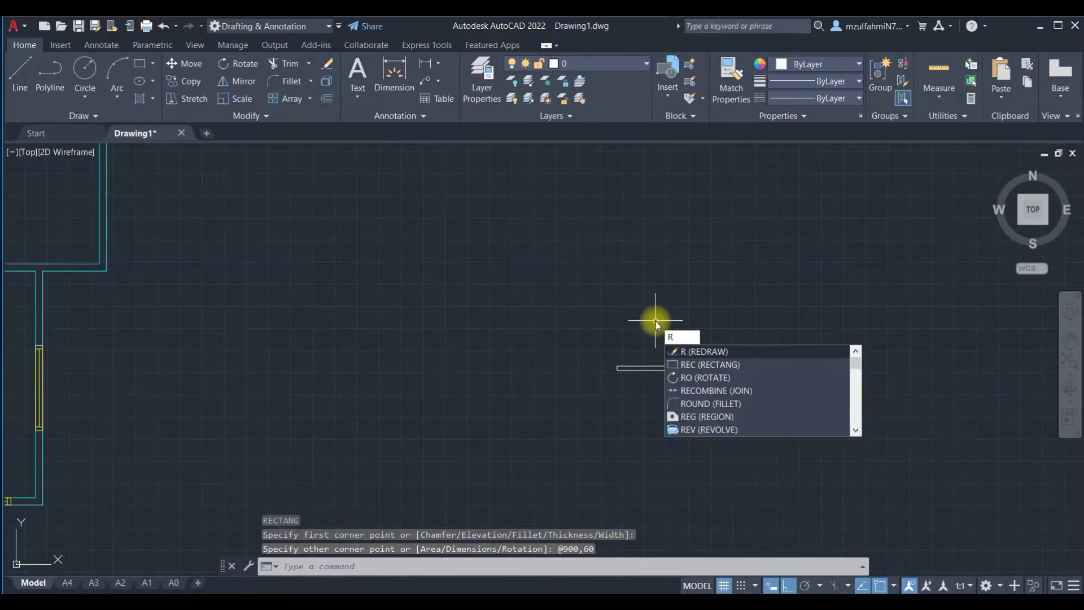
pyautogui.write('O')
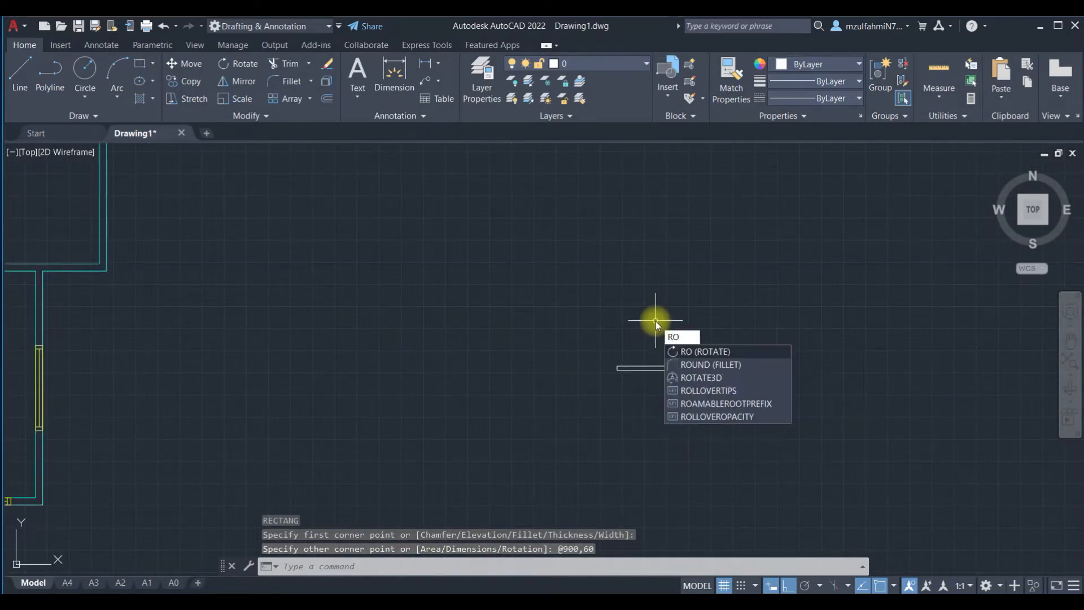
pyautogui.press('Return')
pyautogui.click(646, 356)
pyautogui.click(617, 394)
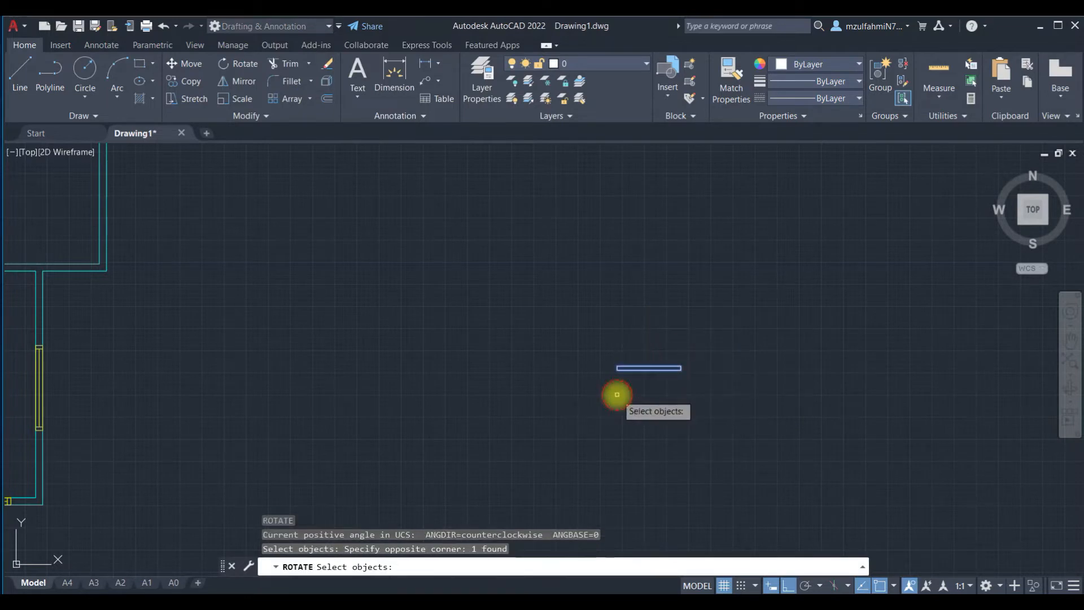
pyautogui.press('Return')
pyautogui.scroll(4, 616, 373)
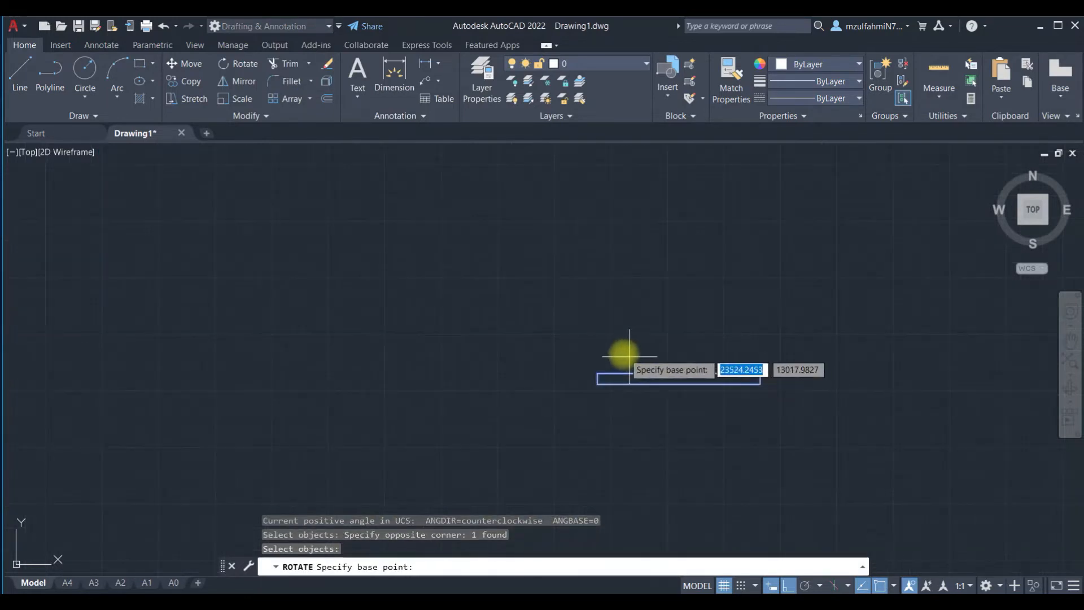
pyautogui.click(597, 373)
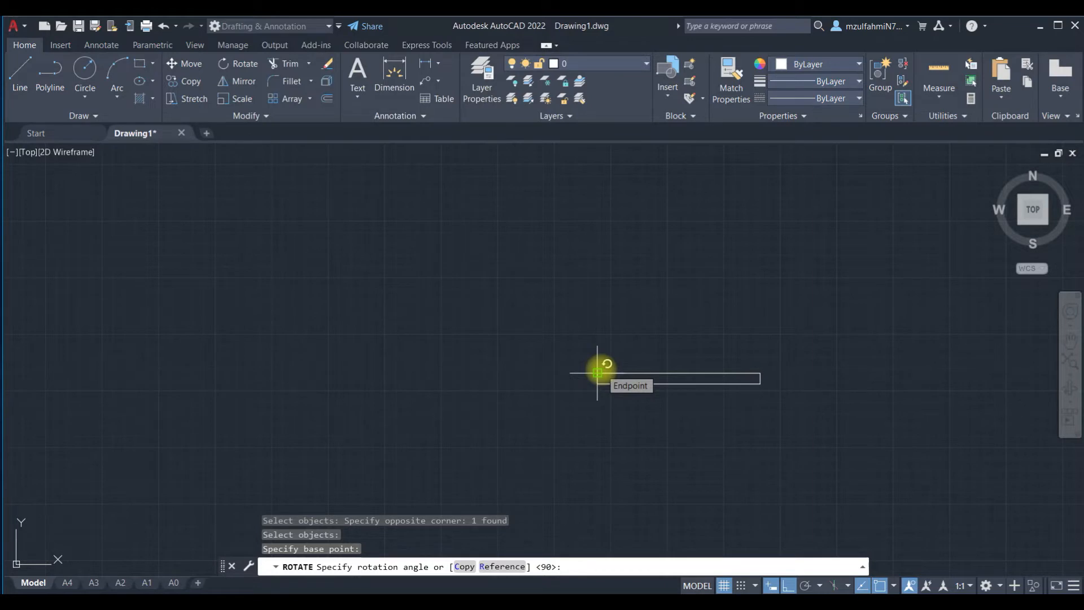
pyautogui.write('c')
pyautogui.press('Return')
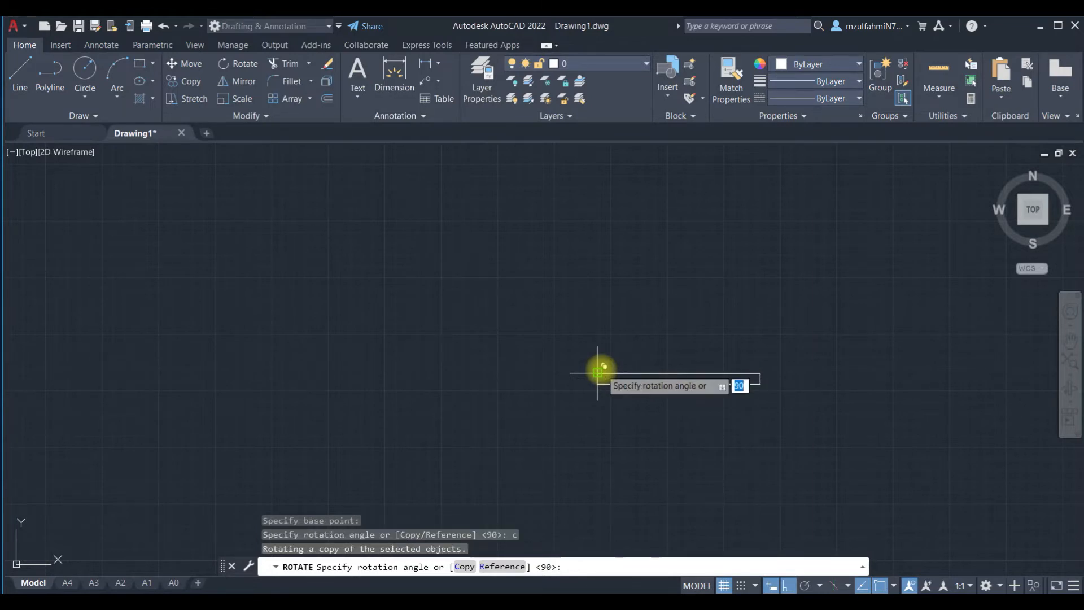
pyautogui.press('Return')
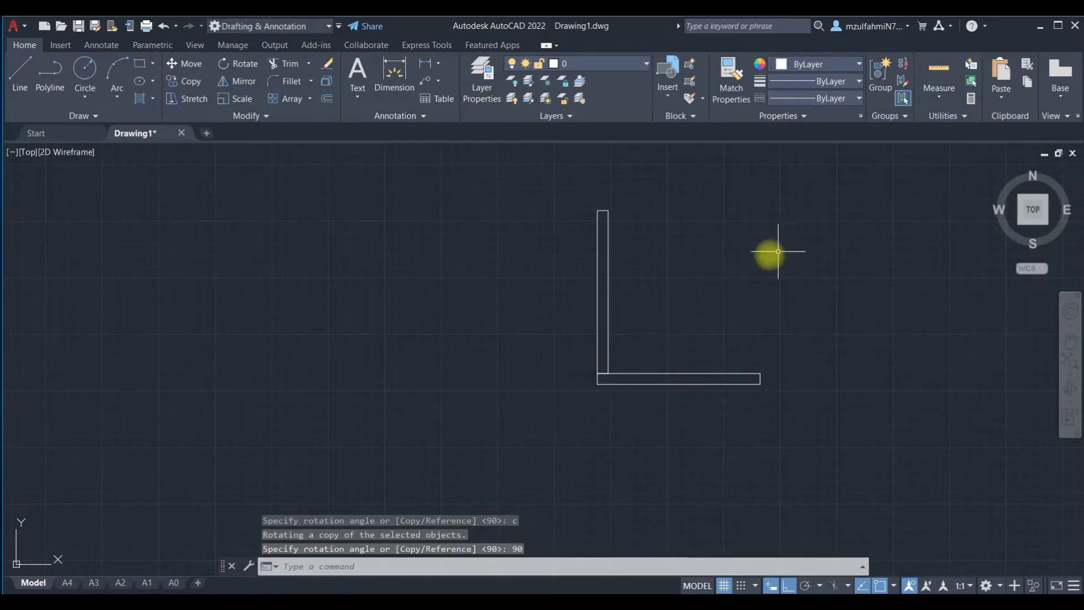
# Step: Draw a door-swing arc centred on the rectangles' shared corner, from the upright leaf's top to the horizontal rectangle's upper-right corner
pyautogui.press('Escape')
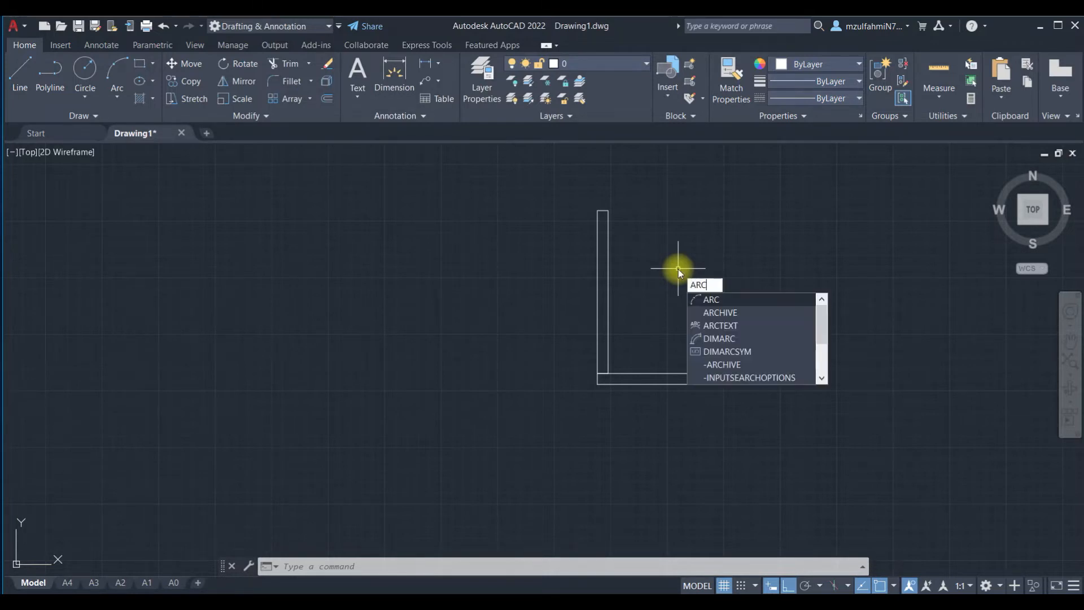
pyautogui.press('Return')
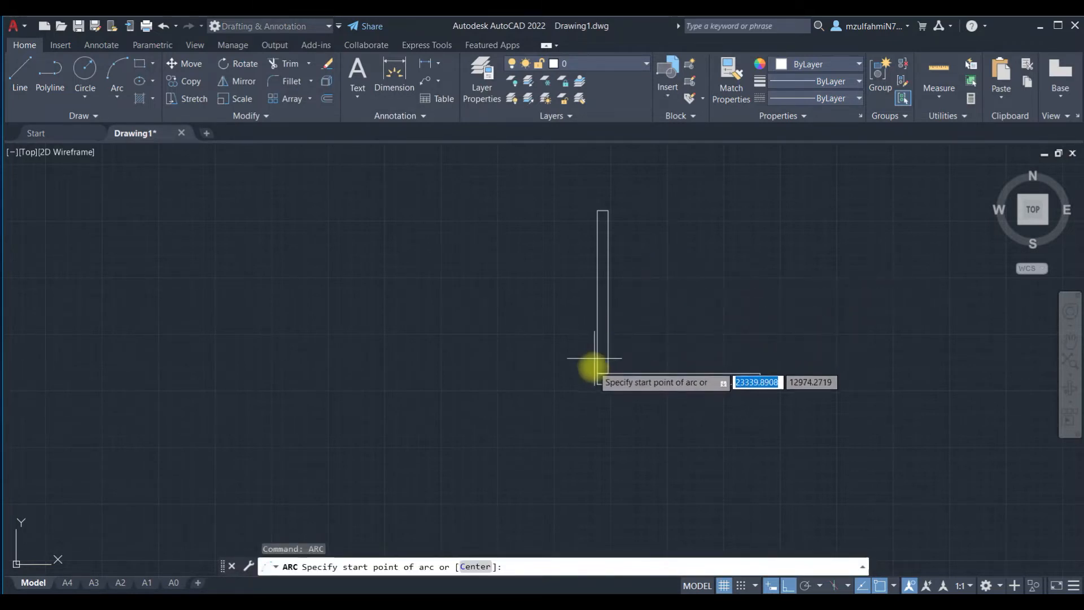
pyautogui.click(475, 567)
pyautogui.click(597, 373)
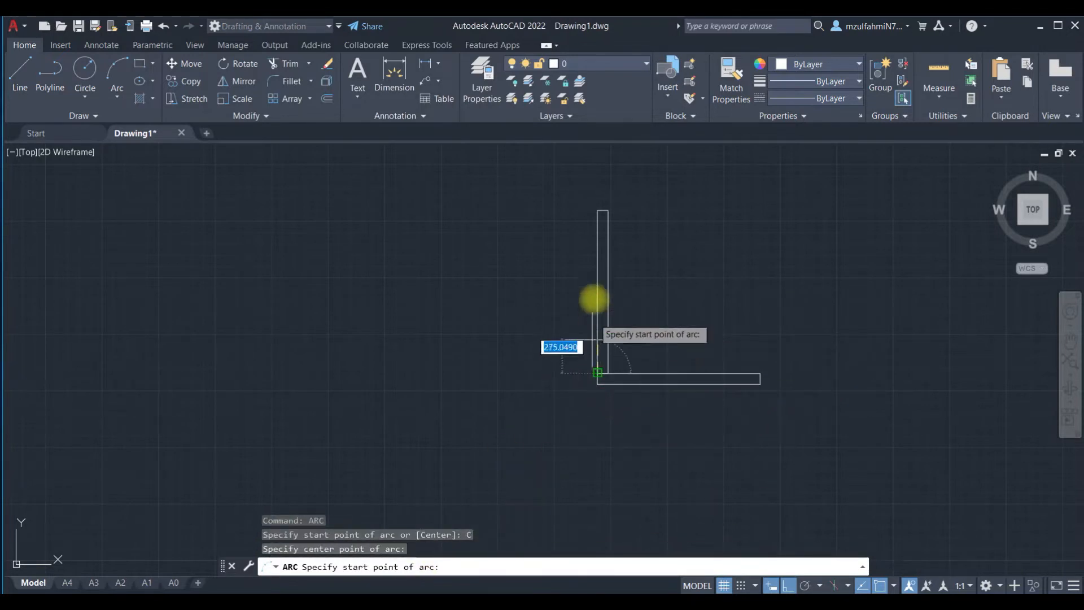
pyautogui.click(601, 210)
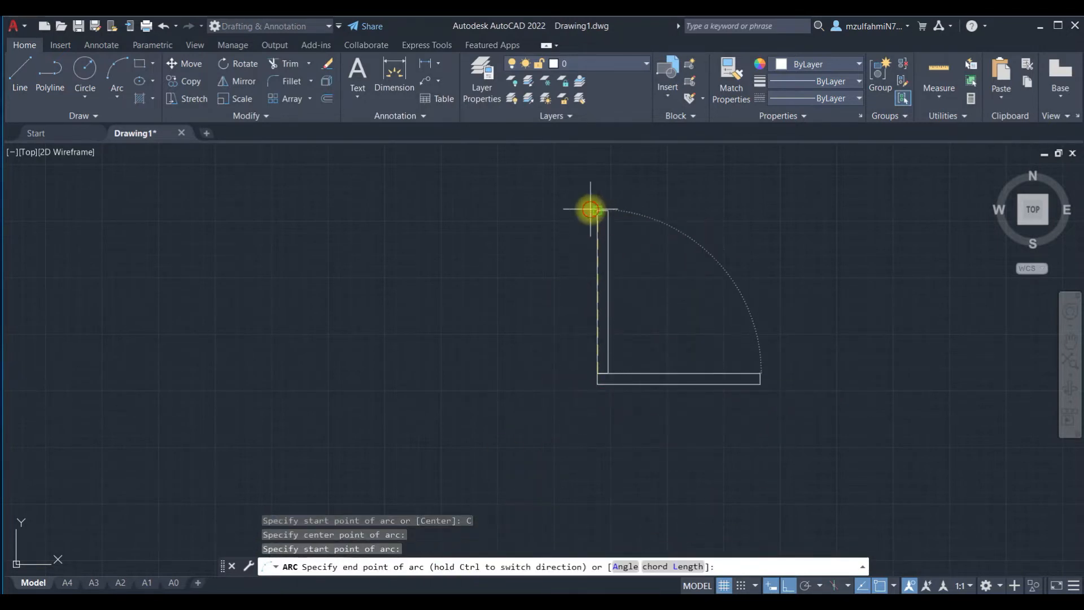
pyautogui.click(760, 373)
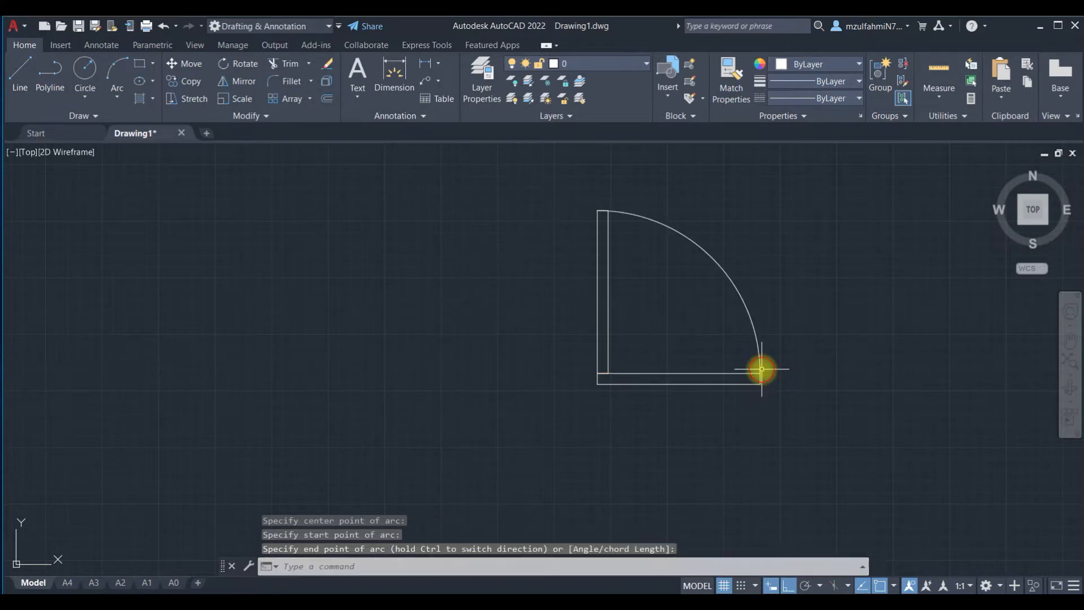
pyautogui.press('Escape')
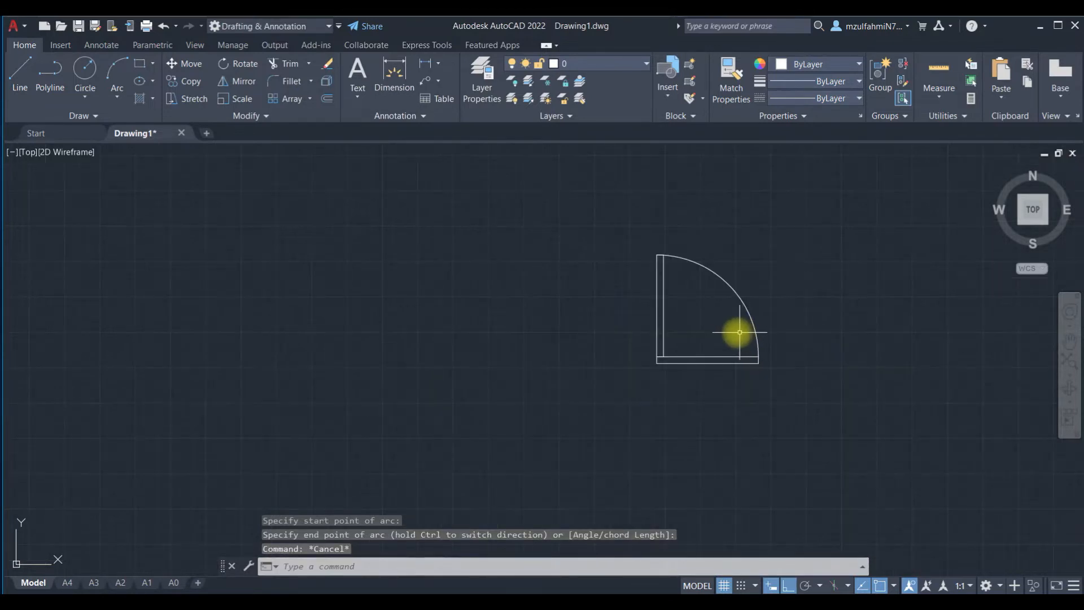
# Step: Trim away the two short sides and the lower edge of the horizontal rectangle below the door leaf
pyautogui.scroll(2, 611, 392)
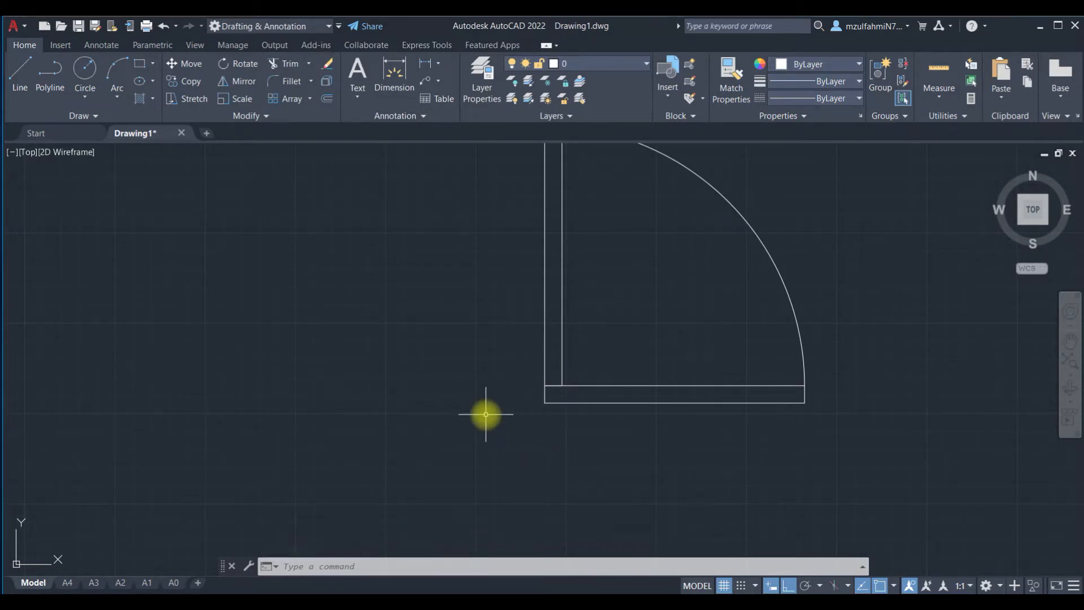
pyautogui.press('Return')
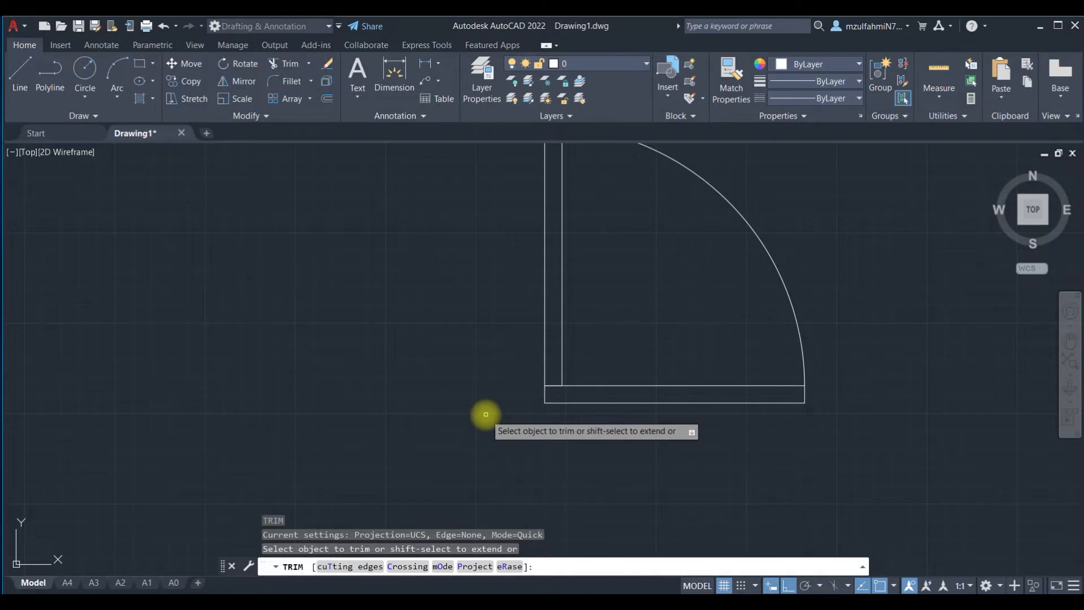
pyautogui.click(507, 394)
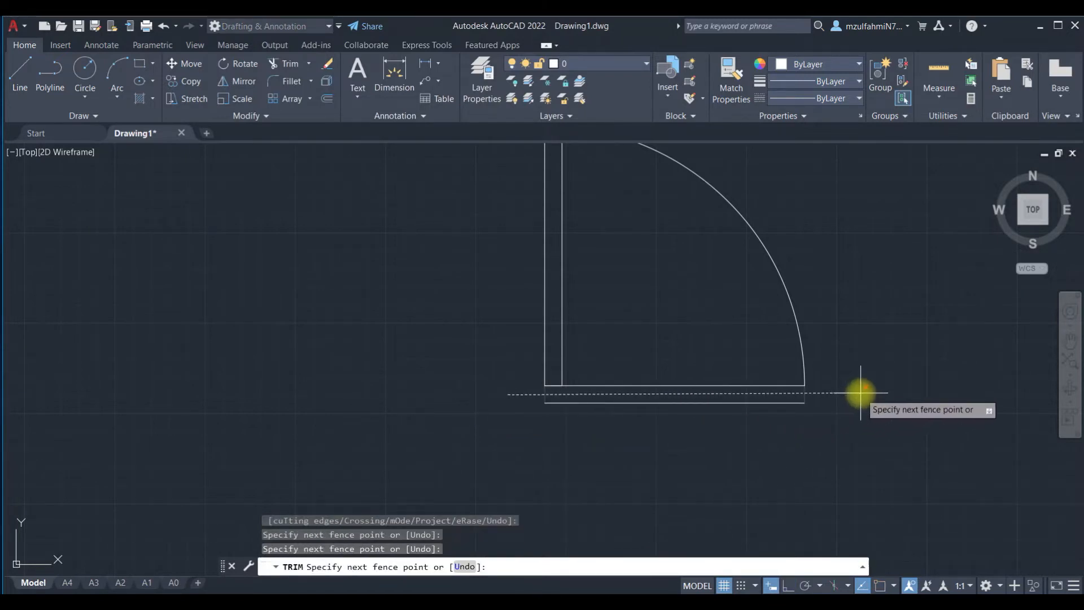
pyautogui.press('Return')
pyautogui.click(812, 387)
pyautogui.click(761, 411)
pyautogui.press('Return')
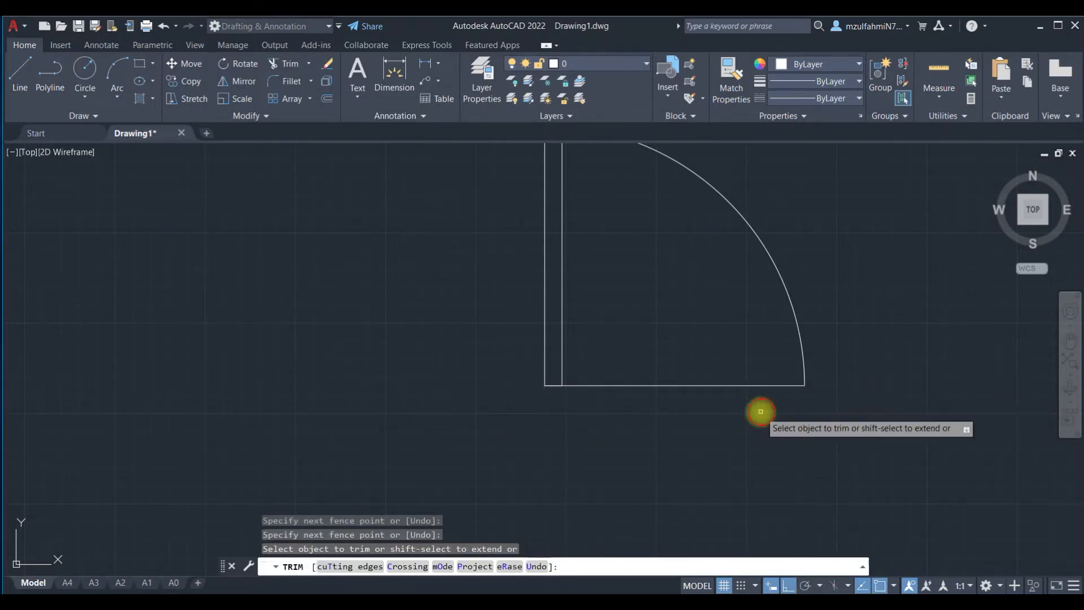
pyautogui.press('Escape')
pyautogui.scroll(-2, 677, 459)
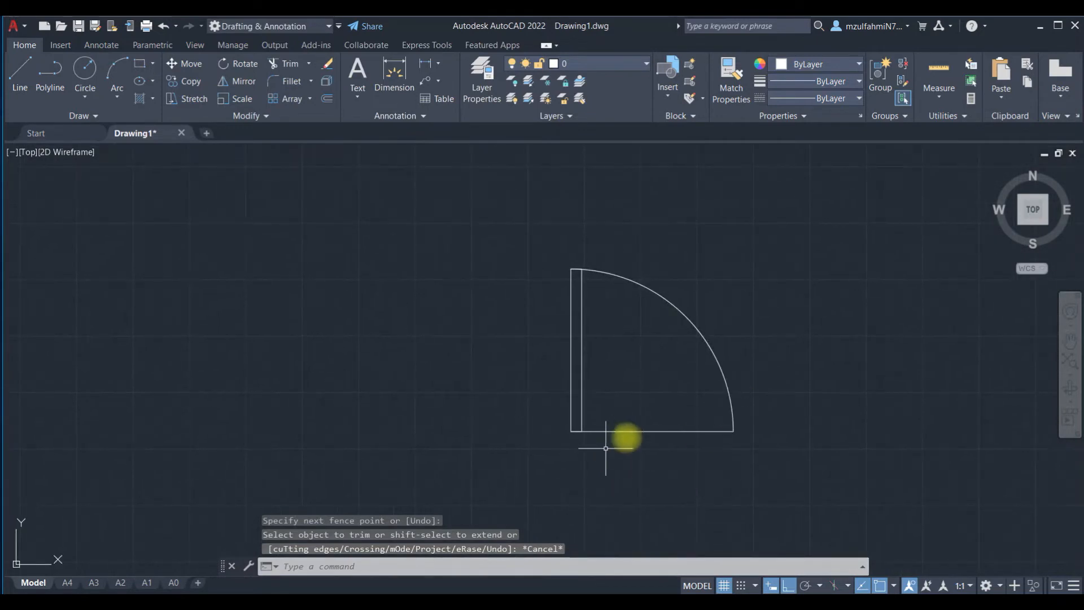
# Step: Trim away the remaining horizontal line between the door leaf and the end of the swing arc
pyautogui.write('tr')
pyautogui.press('Return')
pyautogui.click(673, 401)
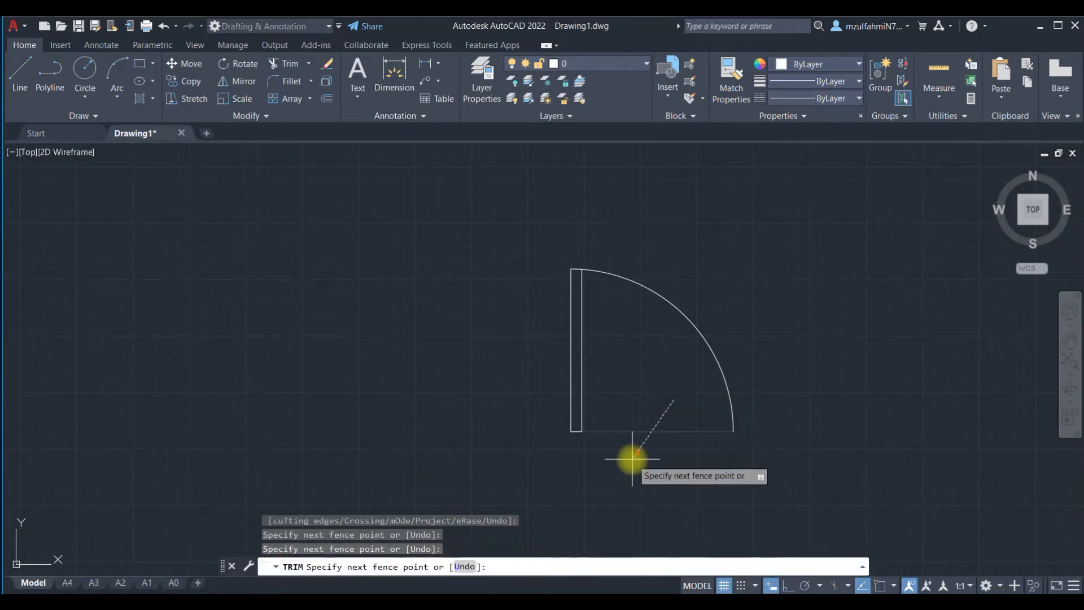
pyautogui.press('Return')
pyautogui.press('Escape')
# Step: Assign the door leaf and its swing arc to the Door layer and clear the selection
pyautogui.scroll(-3, 678, 451)
pyautogui.click(772, 359)
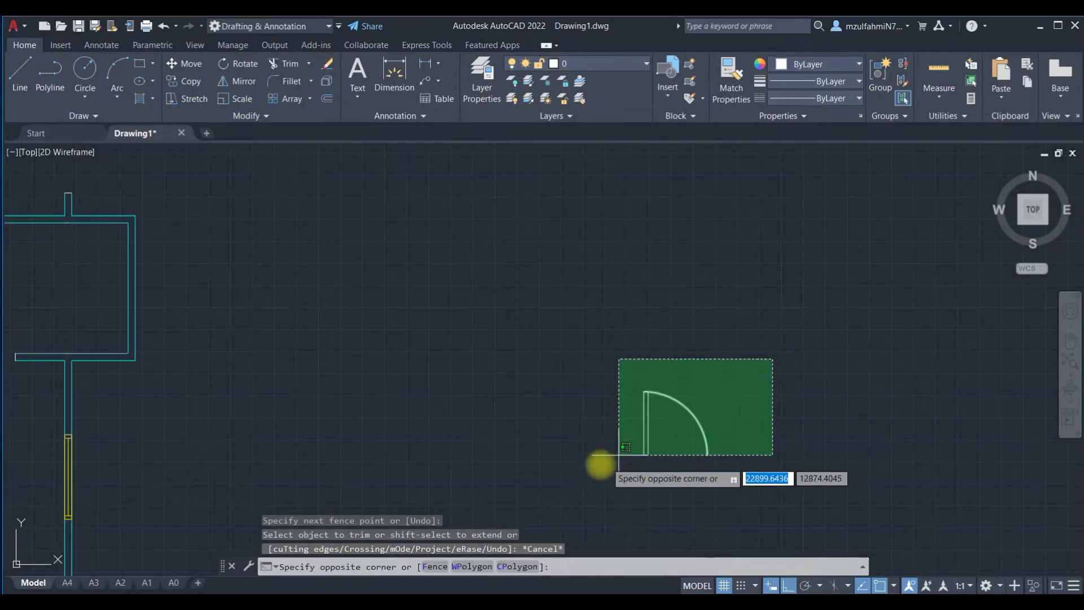
pyautogui.click(633, 468)
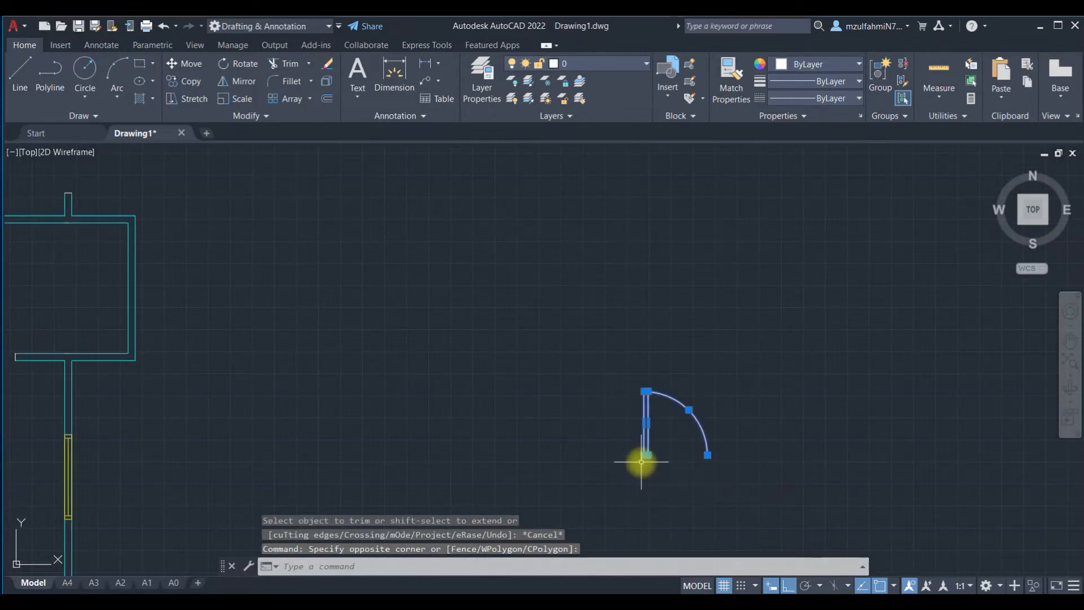
pyautogui.click(642, 64)
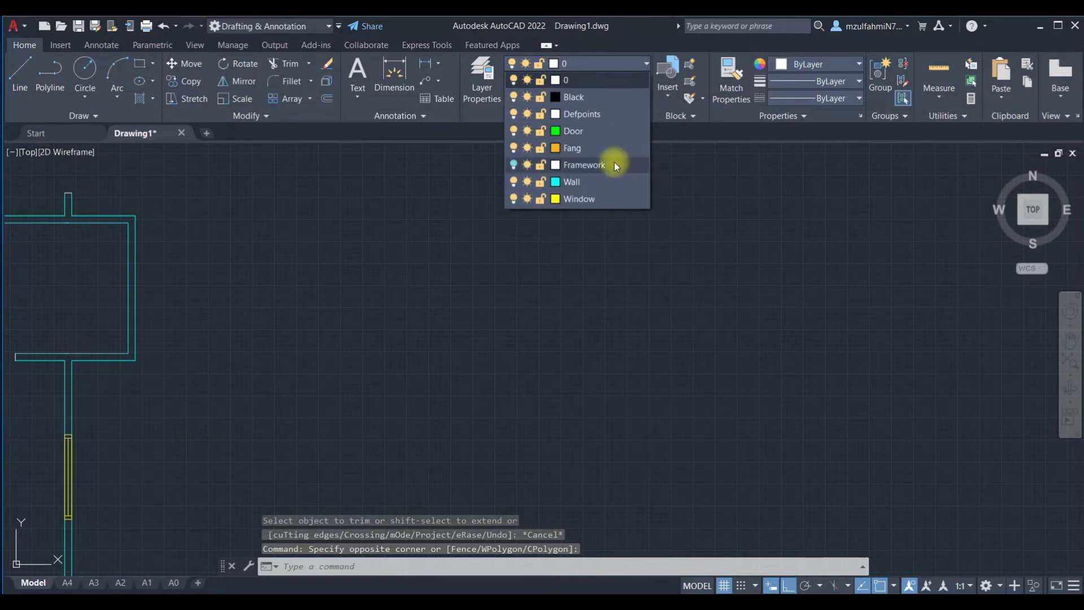
pyautogui.click(617, 136)
pyautogui.press('Escape')
# Step: Copy the single door straight down to the empty space just below the original
pyautogui.moveTo(709, 387); pyautogui.dragTo(615, 301, button='middle')
pyautogui.click(718, 281)
pyautogui.click(423, 433)
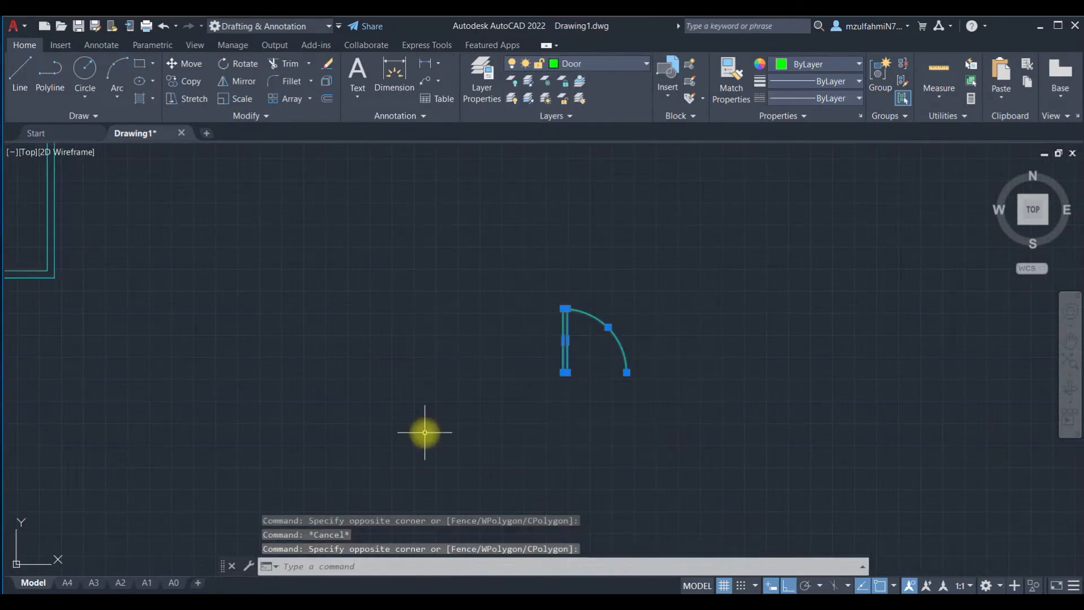
pyautogui.write('co')
pyautogui.press('Return')
pyautogui.click(424, 432)
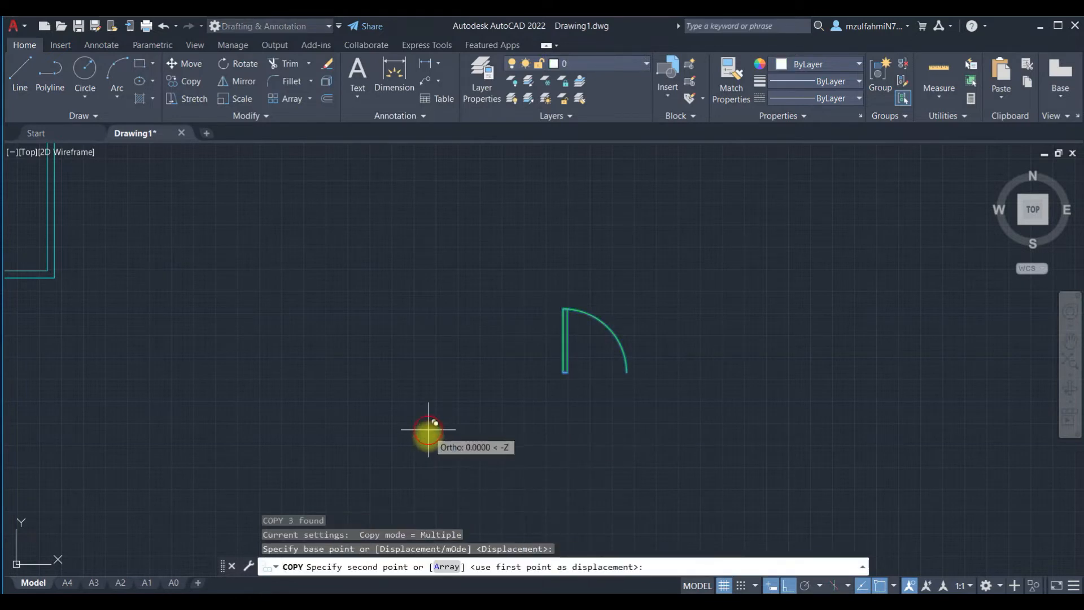
pyautogui.click(425, 511)
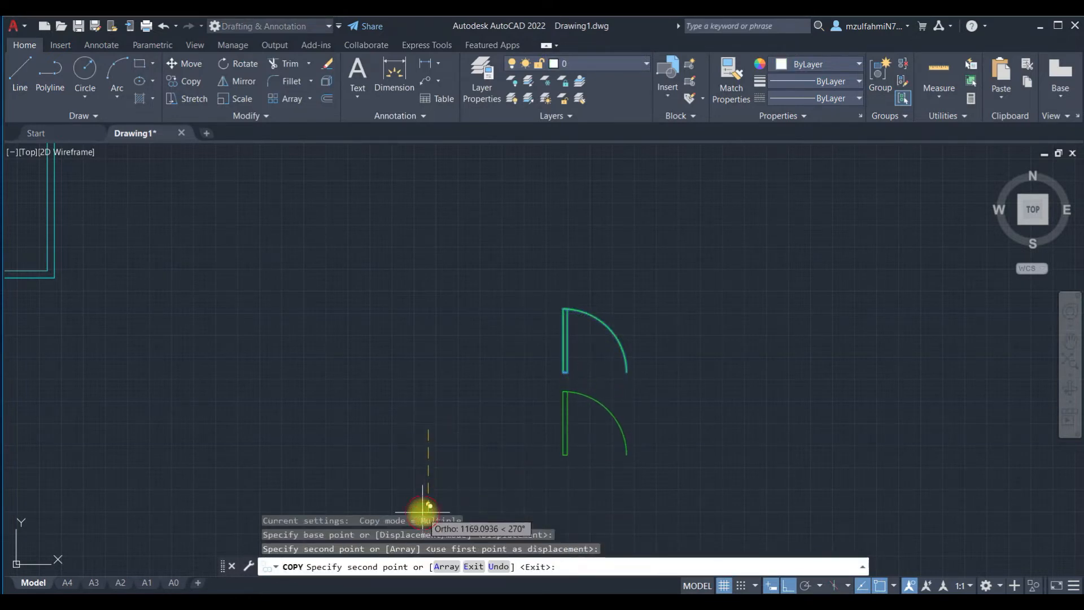
pyautogui.press('Escape')
pyautogui.click(678, 389)
pyautogui.click(498, 473)
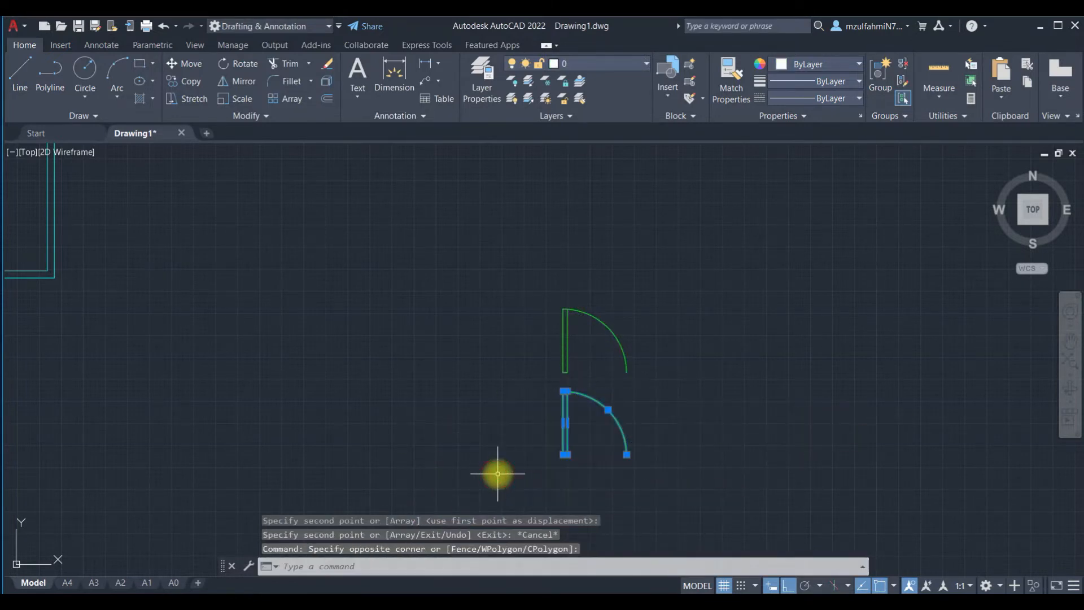
pyautogui.write('ro')
pyautogui.press('Return')
pyautogui.press('Escape')
# Step: Mirror the lower door about a vertical line through its arc's lower end, keeping the source, to form a double door
pyautogui.click(718, 406)
pyautogui.click(486, 492)
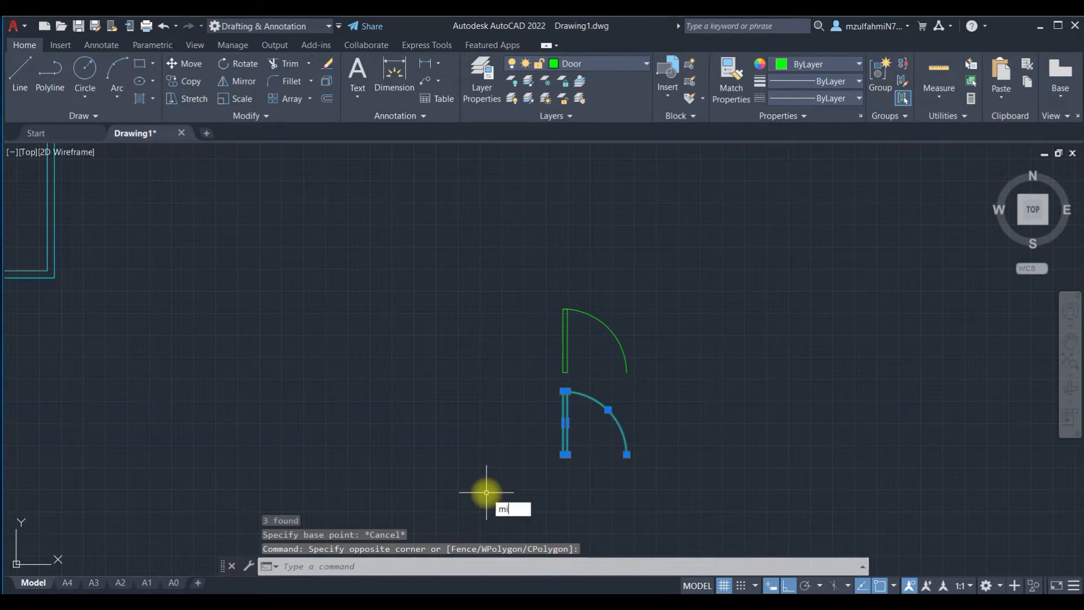
pyautogui.press('Return')
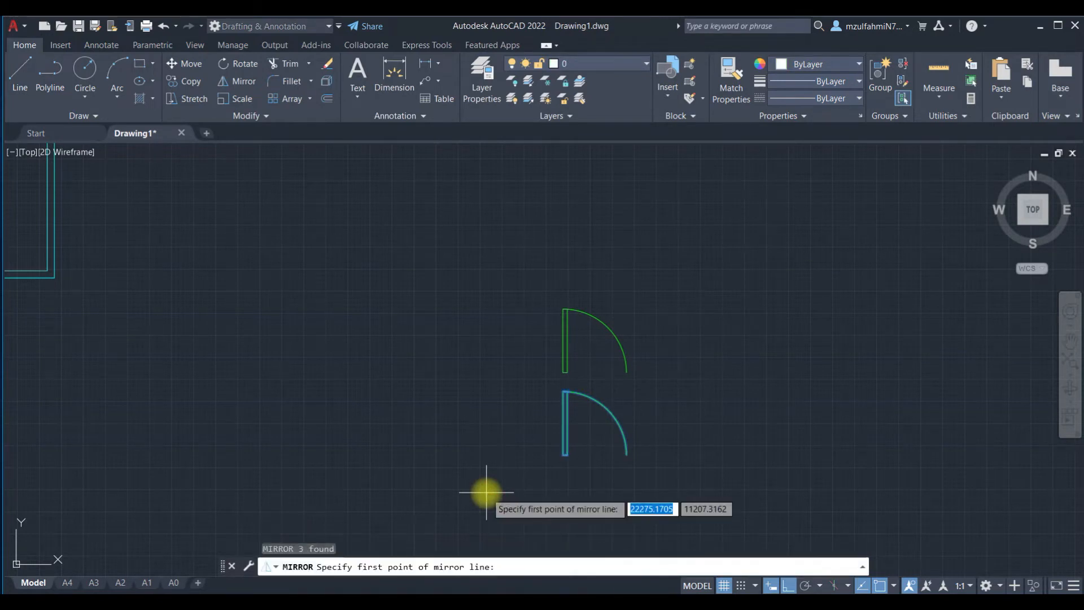
pyautogui.click(626, 454)
pyautogui.click(629, 511)
pyautogui.press('Return')
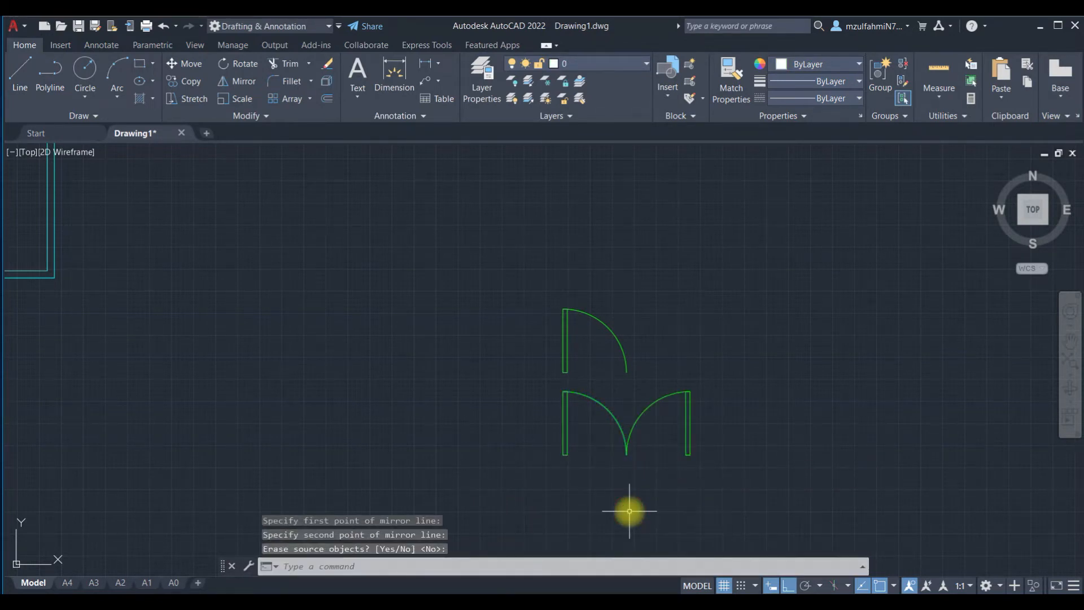
pyautogui.press('Escape')
# Step: Group all parts of the double door into one object
pyautogui.click(768, 376)
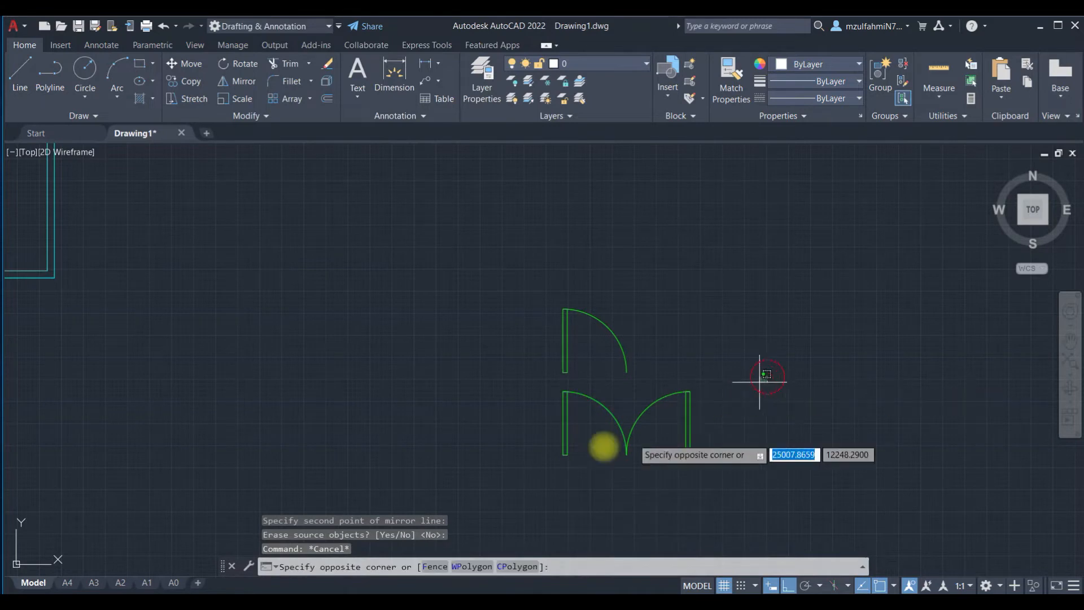
pyautogui.click(489, 481)
pyautogui.write('gro')
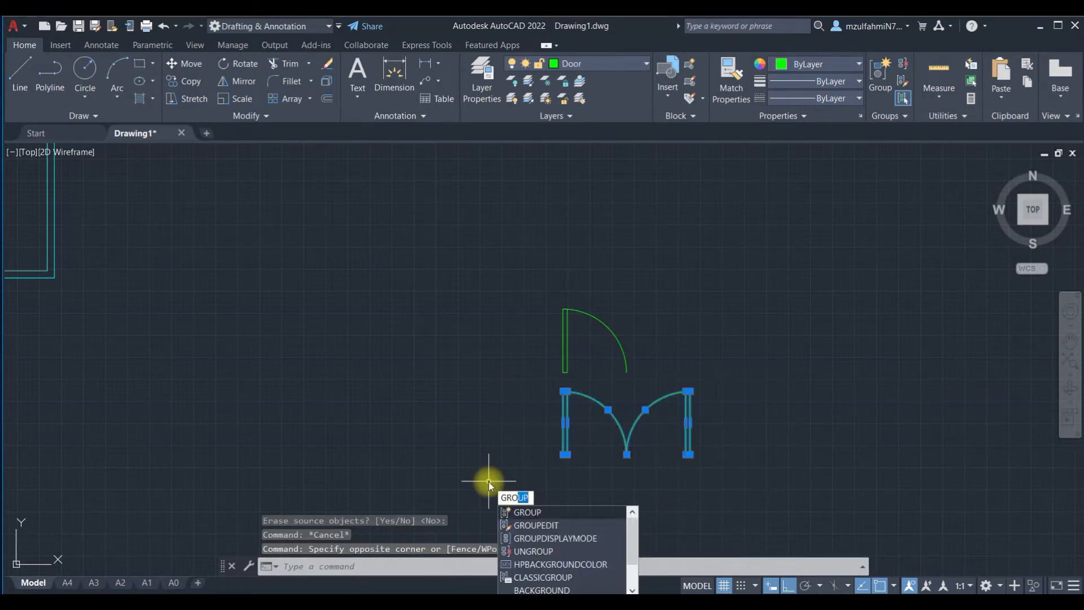
pyautogui.press('Return')
# Step: Copy the double door by its lower-left corner to the midpoint of the left wall end at the lower exterior wall's opening
pyautogui.click(651, 407)
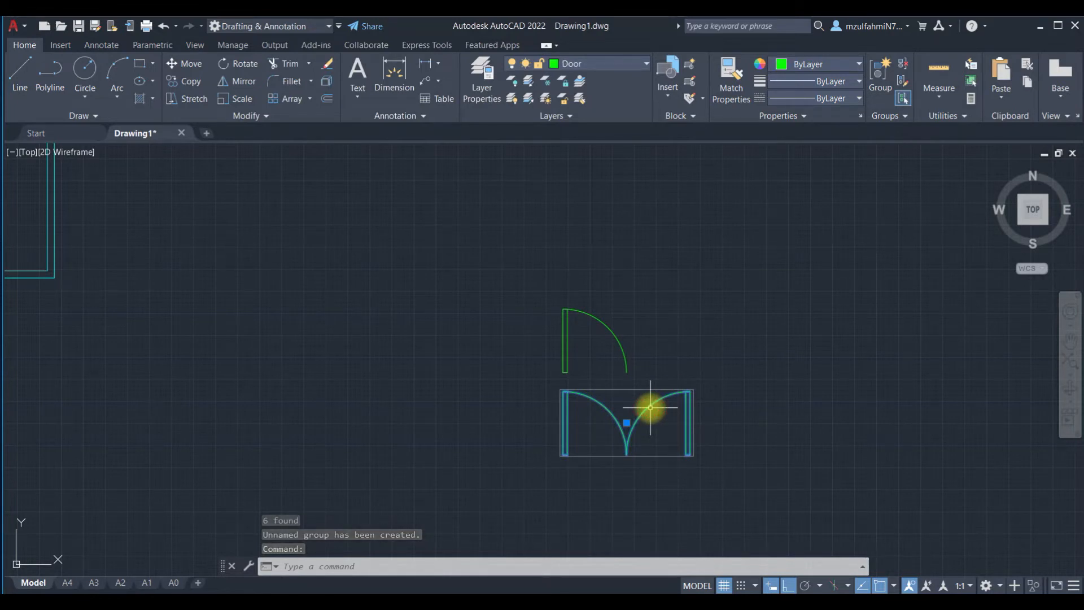
pyautogui.write('co')
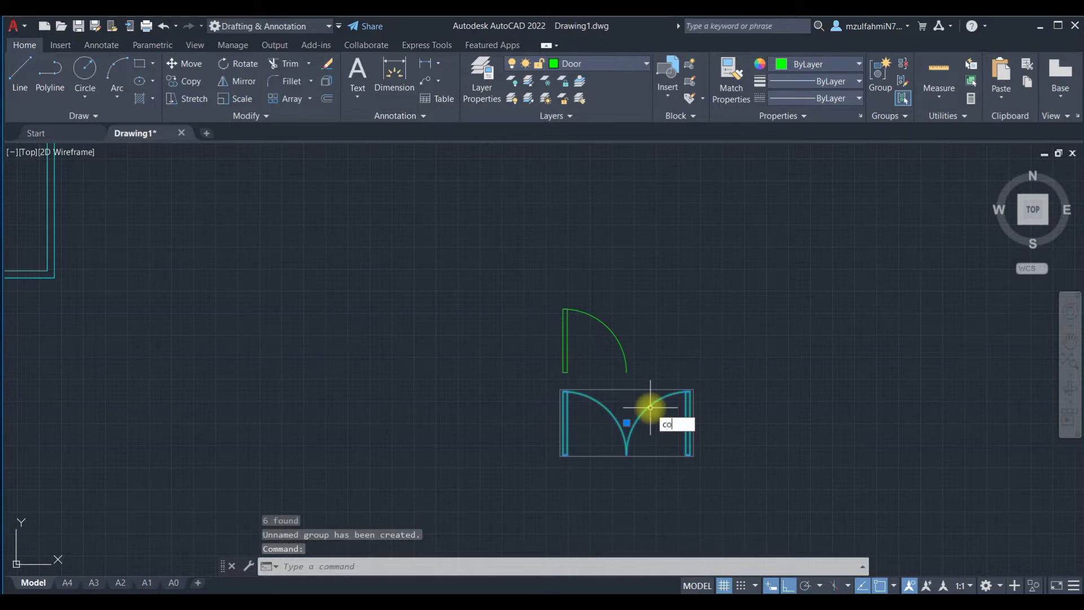
pyautogui.press('Return')
pyautogui.scroll(2, 647, 409)
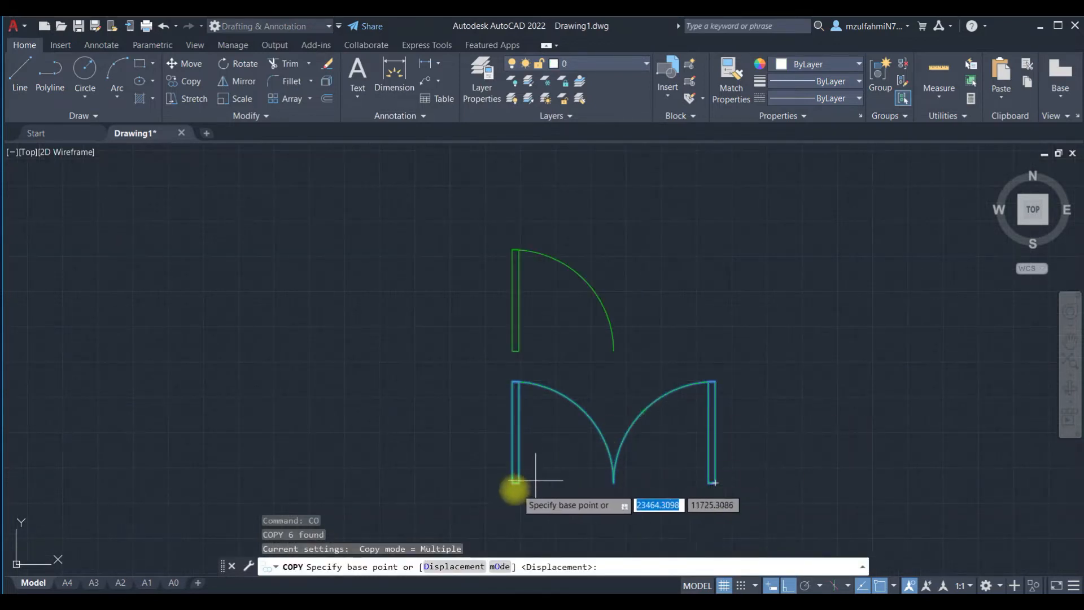
pyautogui.click(514, 483)
pyautogui.scroll(-3, 515, 479)
pyautogui.moveTo(384, 461); pyautogui.dragTo(546, 388, button='middle')
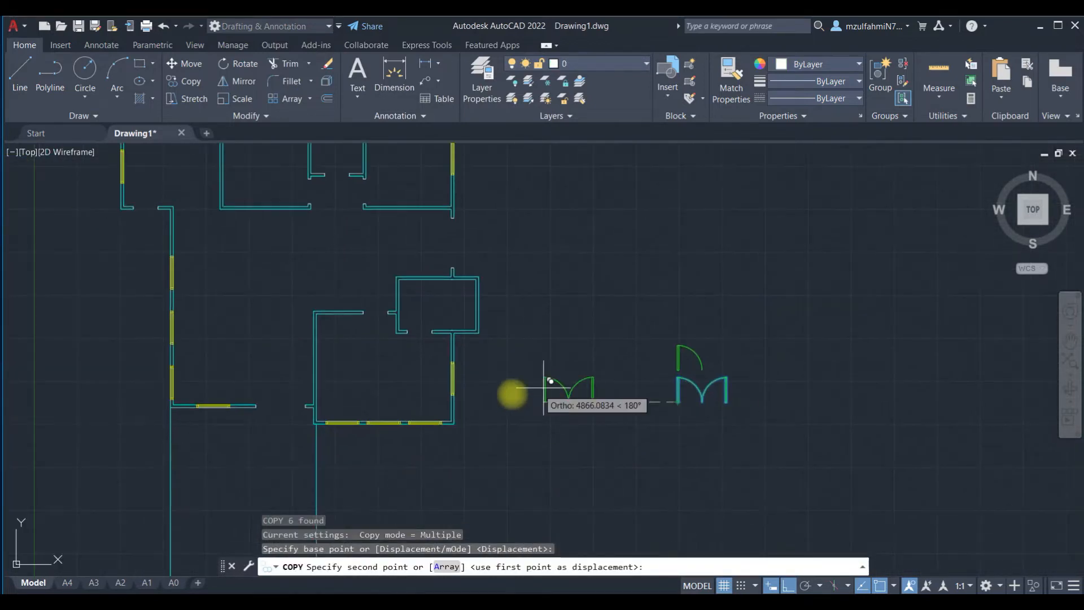
pyautogui.scroll(2, 290, 398)
pyautogui.scroll(2, 208, 420)
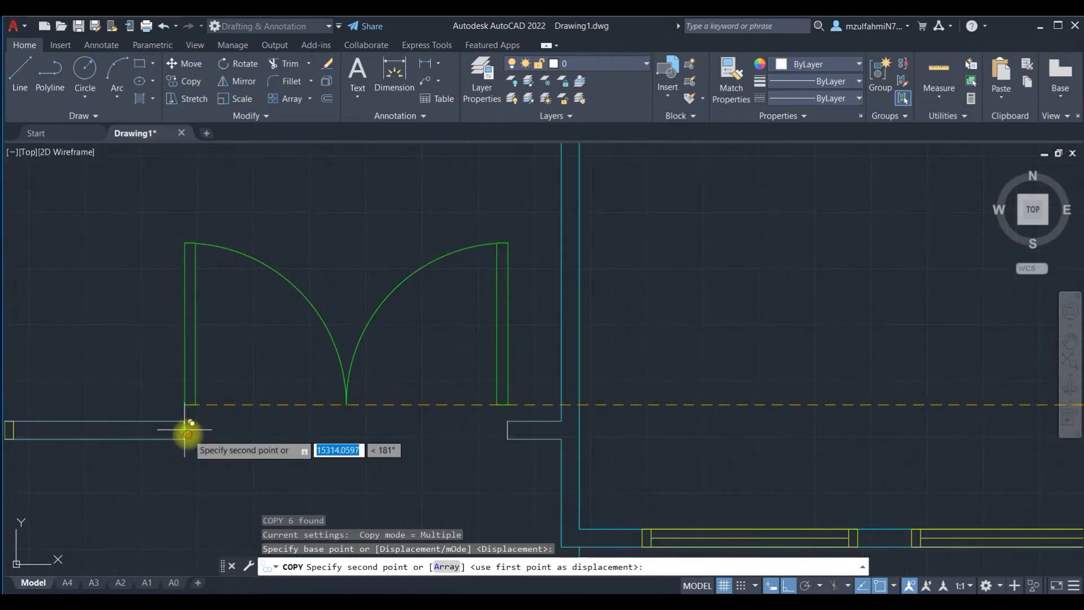
pyautogui.click(187, 432)
pyautogui.press('Escape')
# Step: Copy the double door by its lower-left corner to the midpoint of the wall stub's end above the small projecting room
pyautogui.scroll(-2, 666, 351)
pyautogui.moveTo(666, 352); pyautogui.dragTo(541, 439, button='middle')
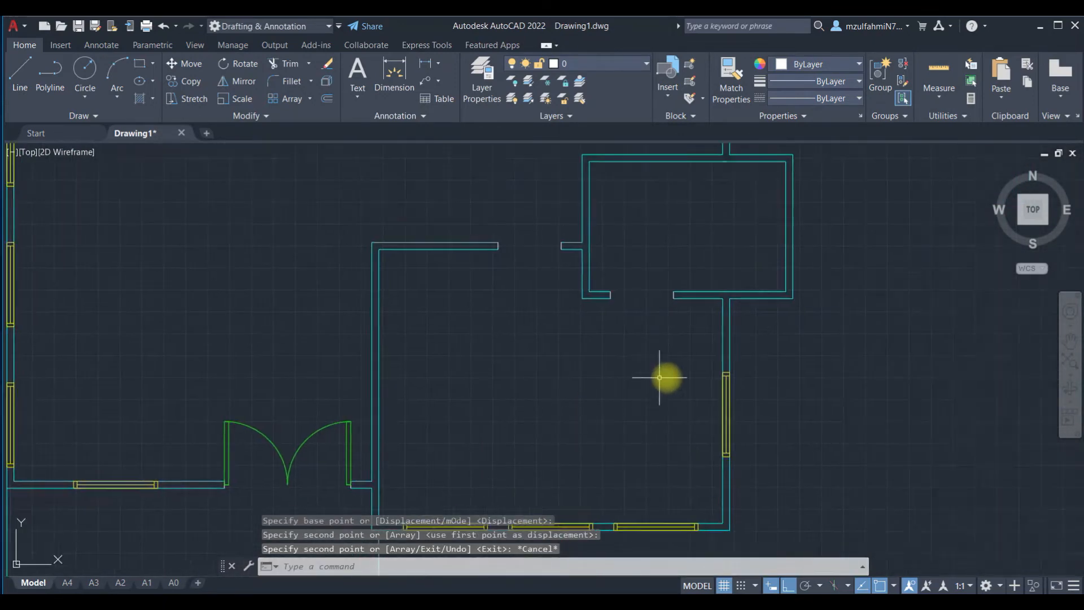
pyautogui.scroll(-3, 659, 377)
pyautogui.click(963, 389)
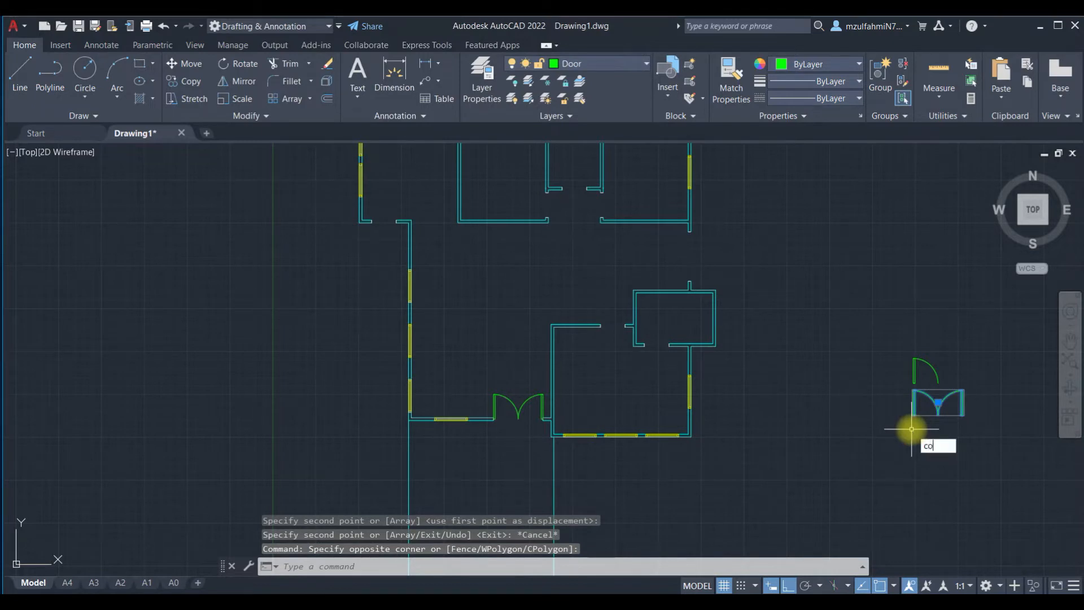
pyautogui.press('Return')
pyautogui.scroll(6, 966, 435)
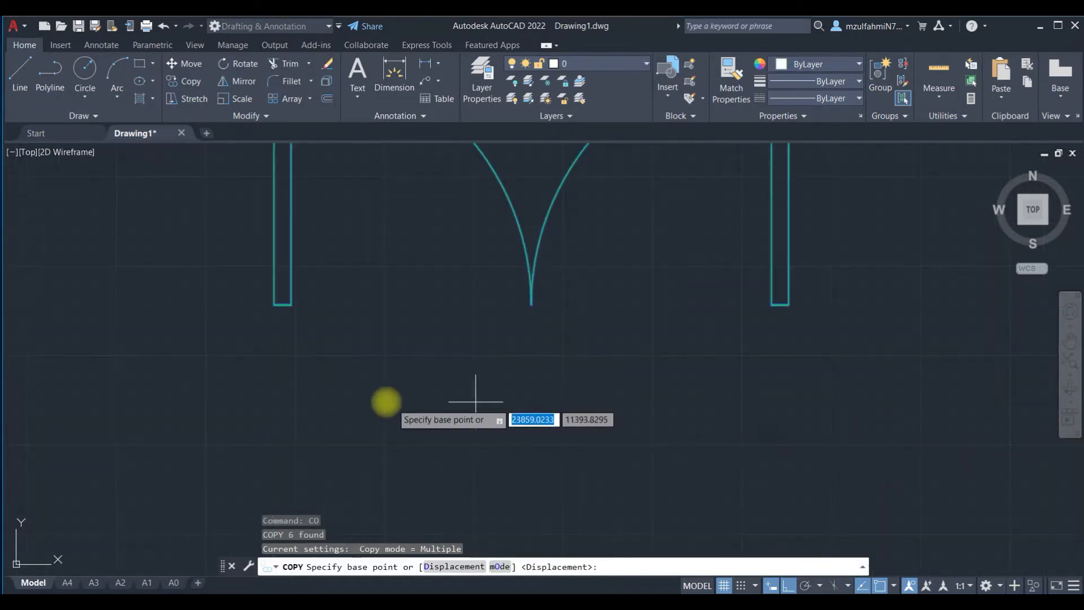
pyautogui.click(274, 304)
pyautogui.scroll(-6, 274, 305)
pyautogui.moveTo(248, 290); pyautogui.dragTo(581, 448, button='middle')
pyautogui.scroll(8, 226, 254)
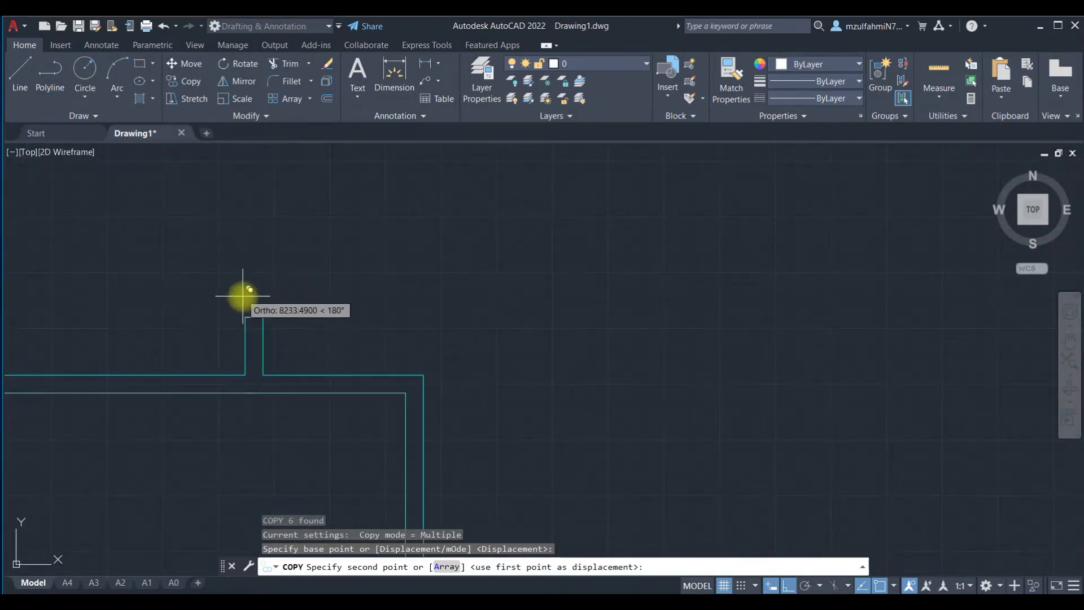
pyautogui.click(252, 310)
pyautogui.press('Escape')
# Step: Rotate the double door copy above the small projecting room by 90 degrees about its lower-left corner
pyautogui.click(624, 229)
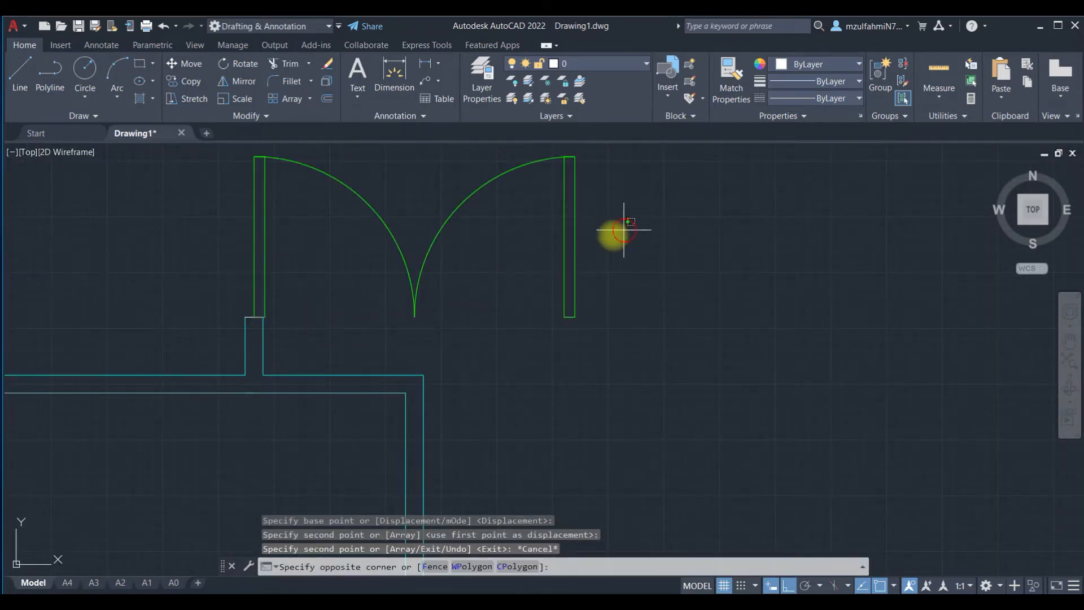
pyautogui.click(375, 277)
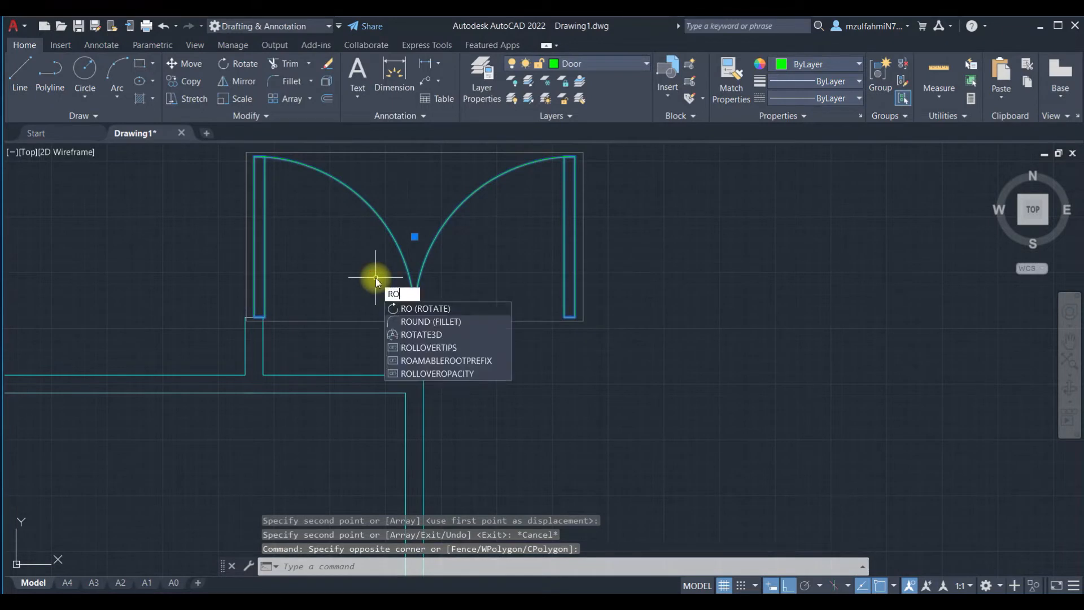
pyautogui.press('Return')
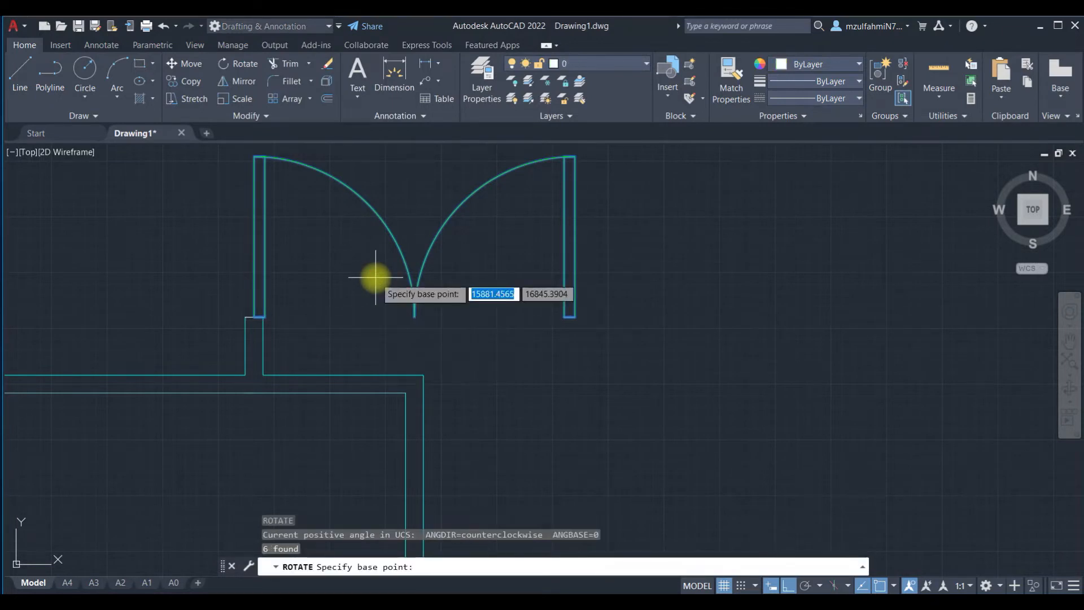
pyautogui.click(250, 322)
pyautogui.write('90')
pyautogui.press('Return')
pyautogui.press('Escape')
# Step: Group the three parts of the single door beside the floor plan into one object
pyautogui.scroll(-5, 250, 319)
pyautogui.scroll(4, 398, 387)
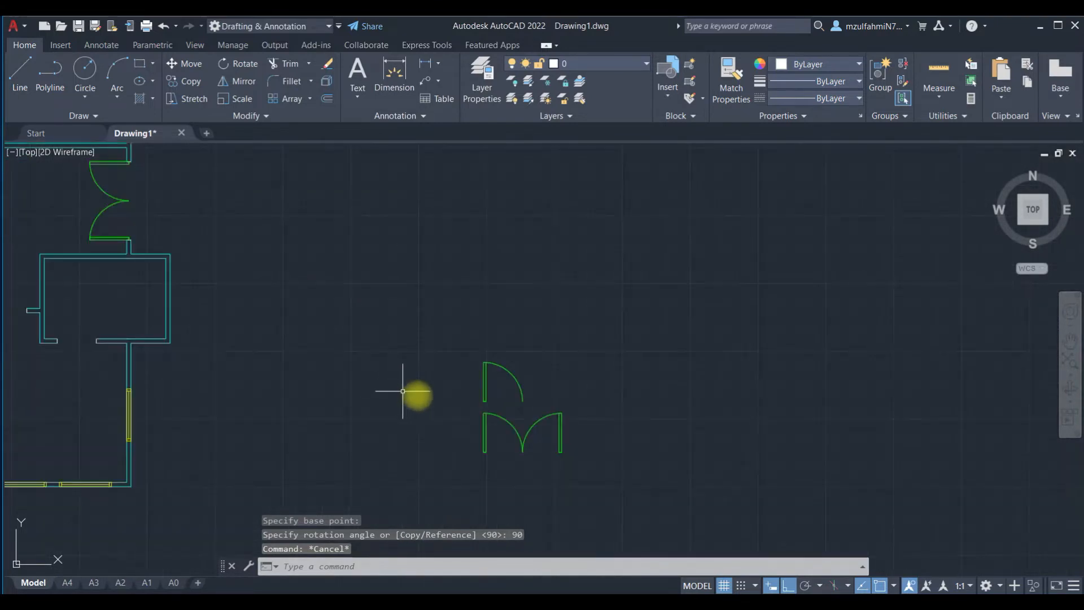
pyautogui.click(560, 335)
pyautogui.click(454, 407)
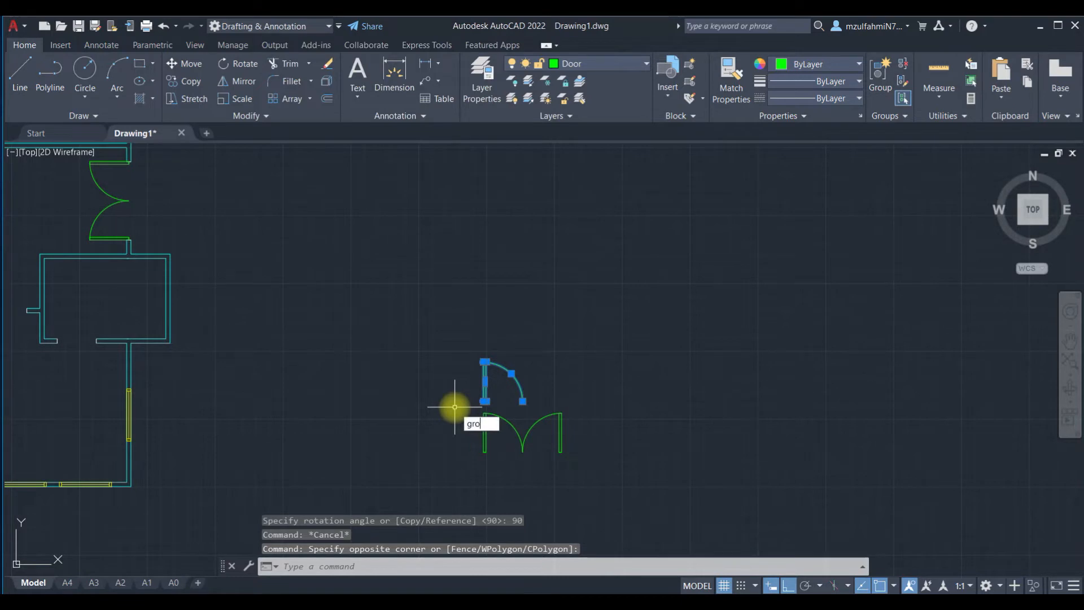
pyautogui.write('gro')
pyautogui.press('Return')
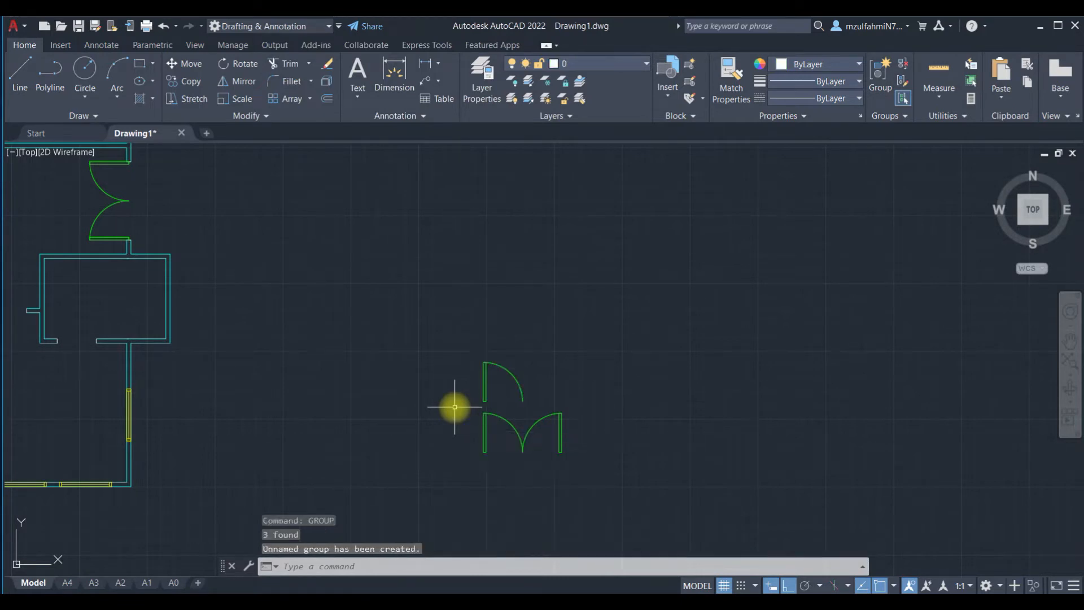
# Step: Copy the single door by its lower-left corner to the midpoint of the left wall end at the small projecting room's lower opening
pyautogui.click(483, 389)
pyautogui.moveTo(204, 380); pyautogui.dragTo(286, 367, button='middle')
pyautogui.write('cp')
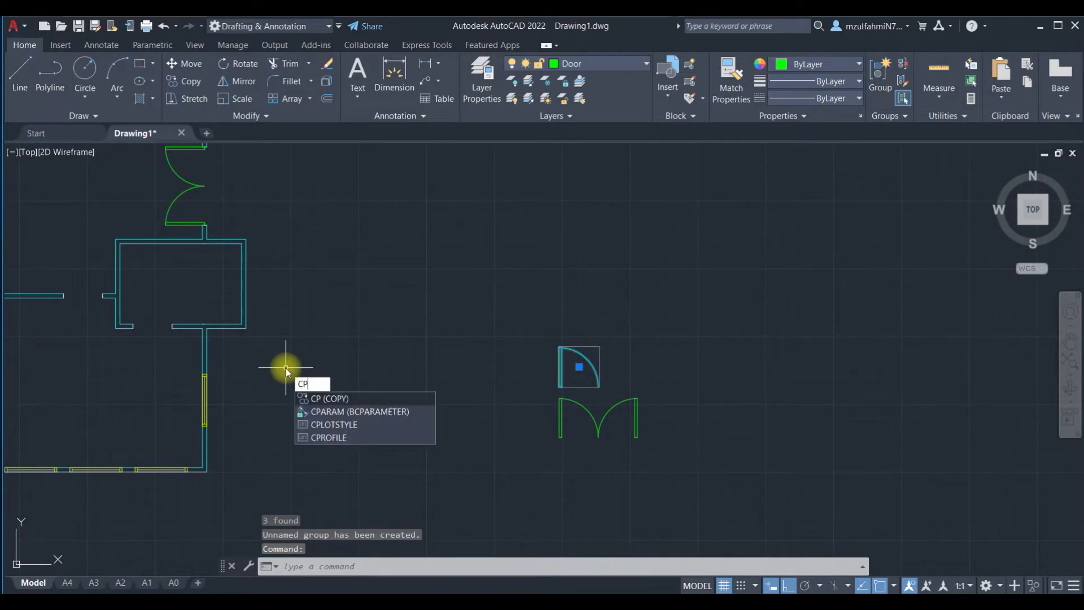
pyautogui.press('Return')
pyautogui.scroll(4, 401, 359)
pyautogui.scroll(2, 568, 412)
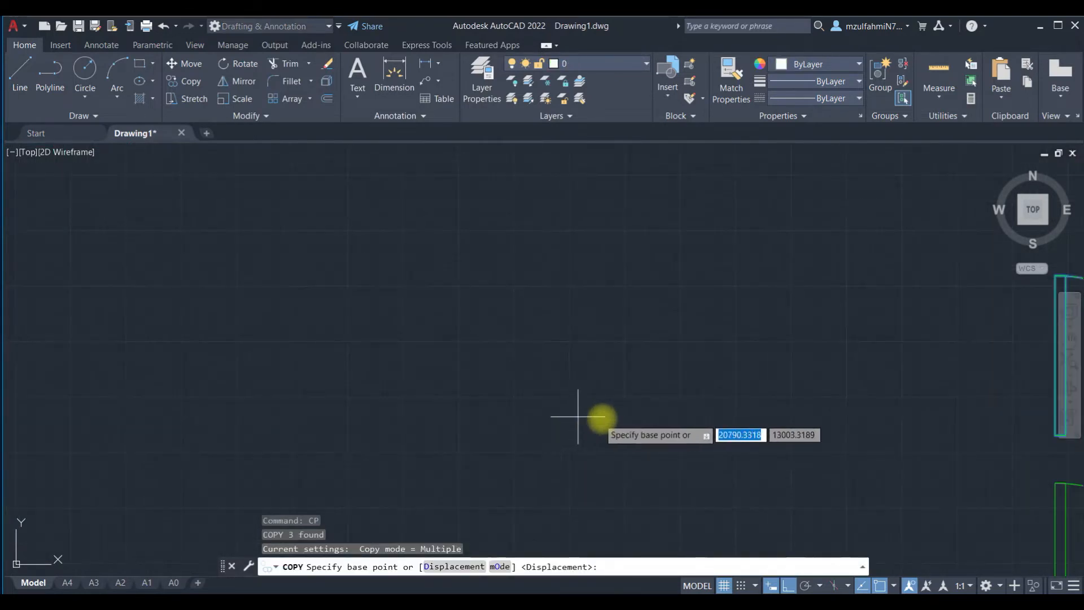
pyautogui.scroll(-2, 651, 413)
pyautogui.click(897, 428)
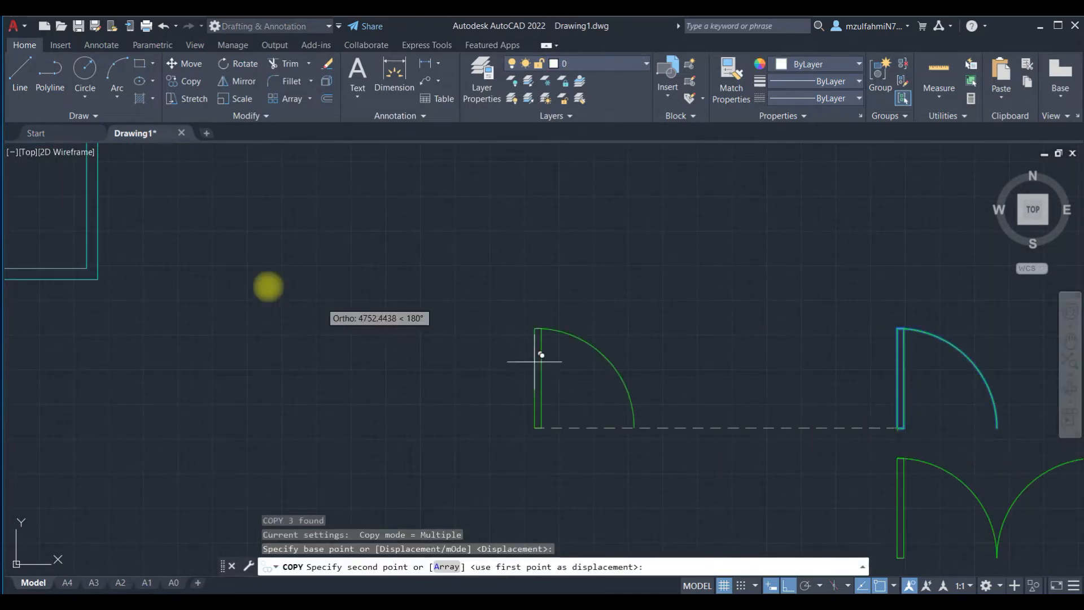
pyautogui.scroll(-4, 243, 291)
pyautogui.moveTo(235, 295); pyautogui.dragTo(427, 277, button='middle')
pyautogui.scroll(5, 332, 264)
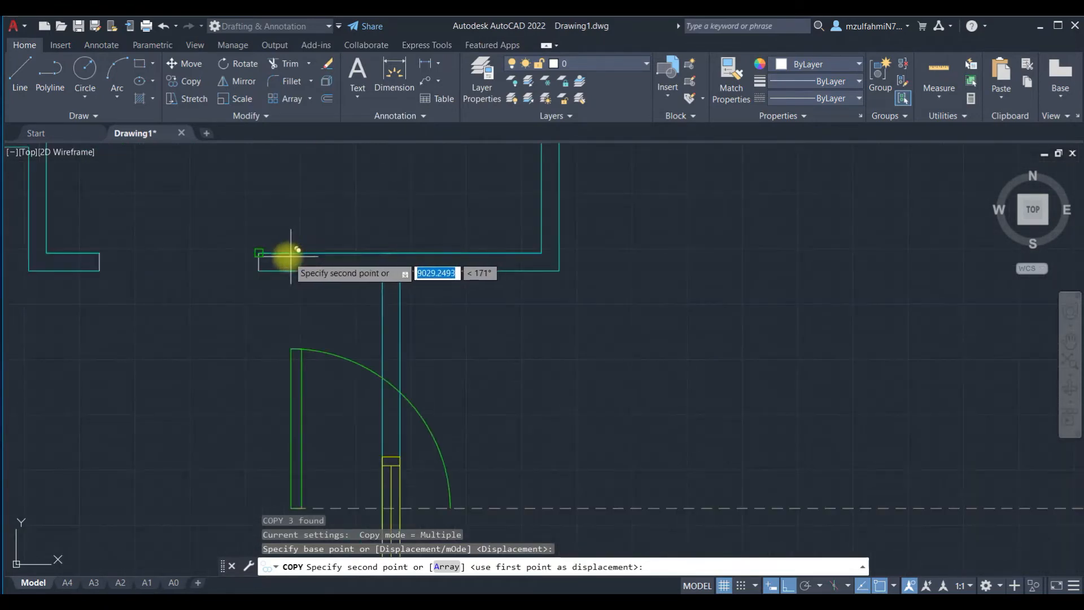
pyautogui.click(104, 262)
# Step: Place another single door copy at the midpoint of the left wall end in the upper-left room's lower opening
pyautogui.scroll(-5, 116, 245)
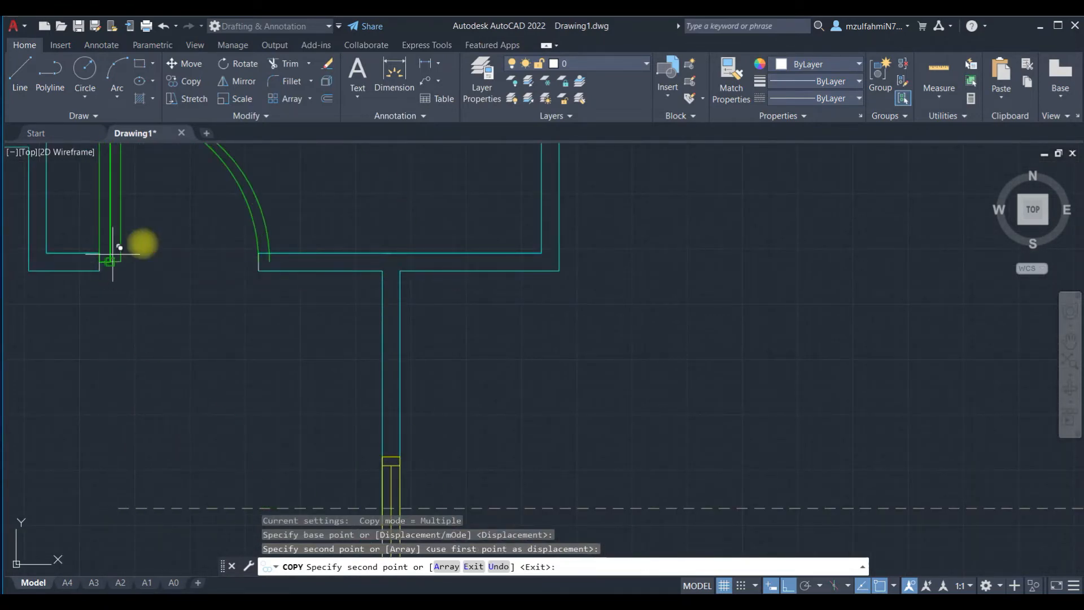
pyautogui.moveTo(162, 303); pyautogui.dragTo(519, 358, button='middle')
pyautogui.scroll(-3, 395, 339)
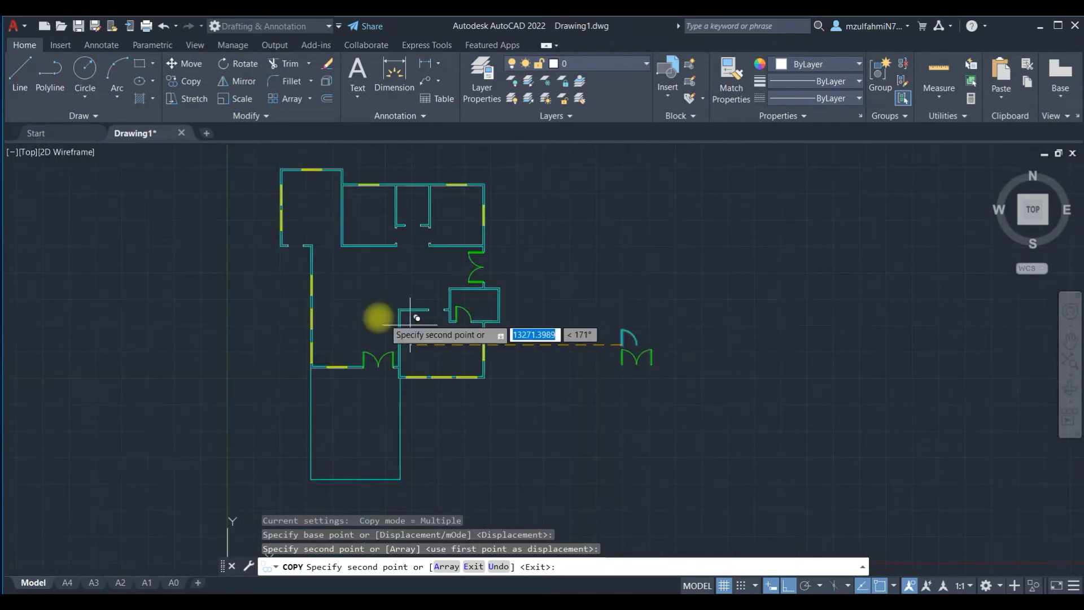
pyautogui.scroll(5, 271, 237)
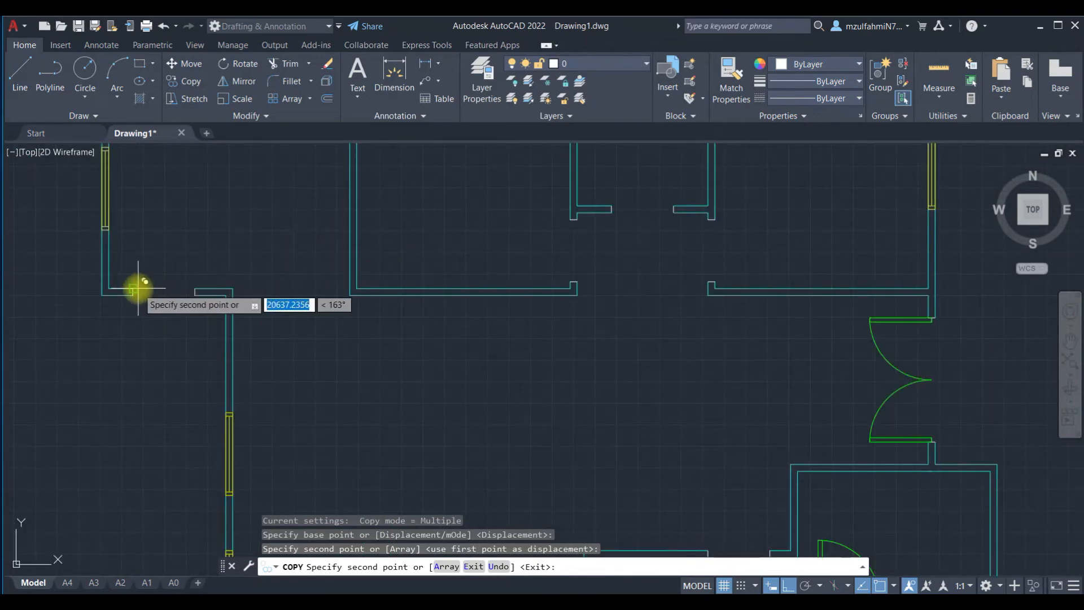
pyautogui.scroll(3, 148, 283)
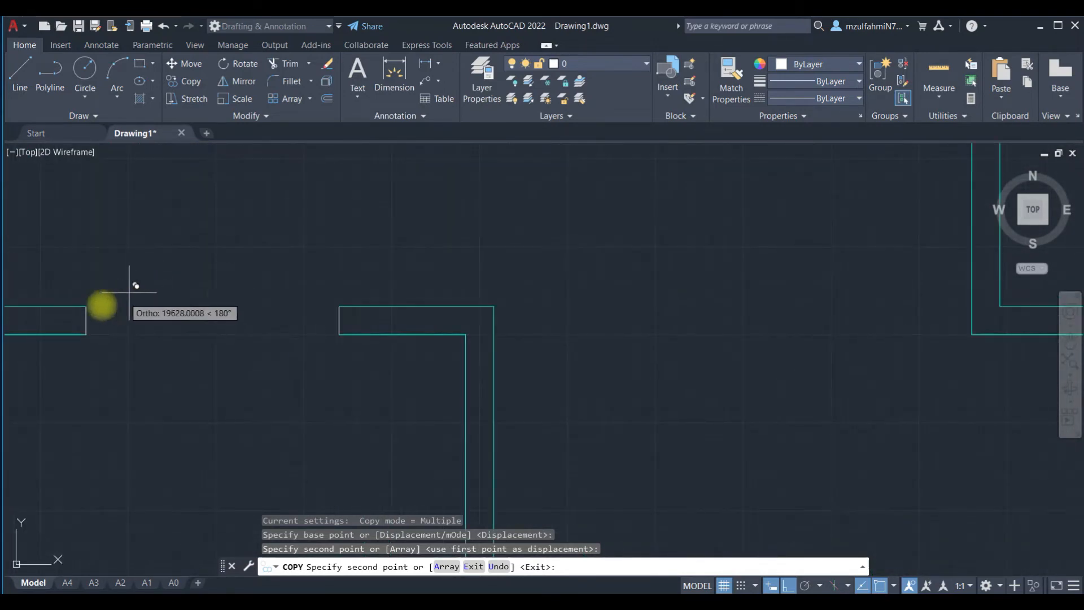
pyautogui.click(87, 319)
# Step: Place a single door copy at the left wall end of the small middle room's opening between the two upper rooms
pyautogui.scroll(-4, 161, 286)
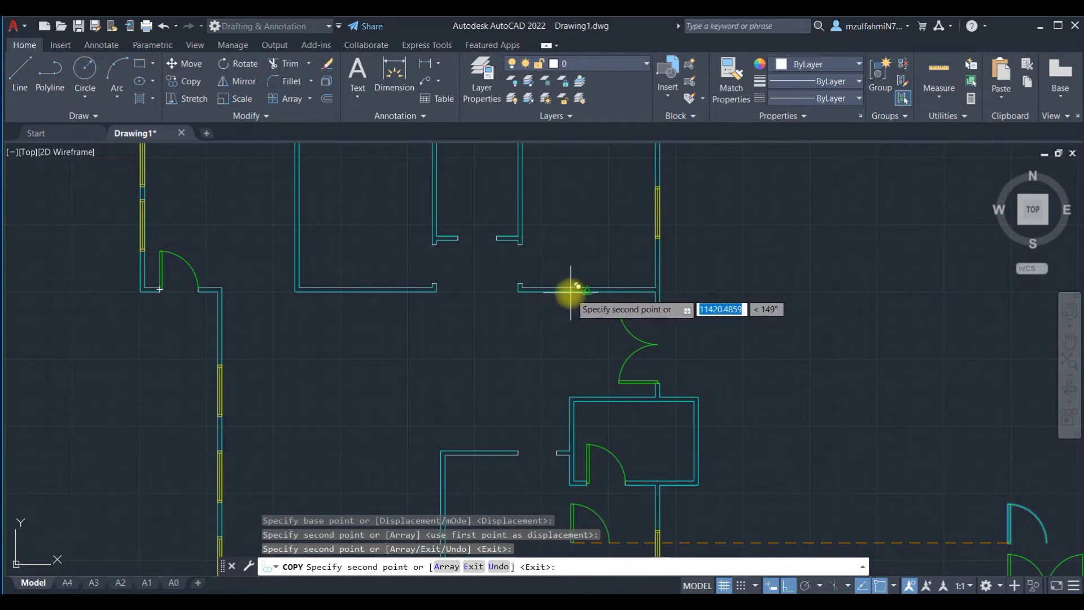
pyautogui.scroll(2, 488, 251)
pyautogui.click(436, 218)
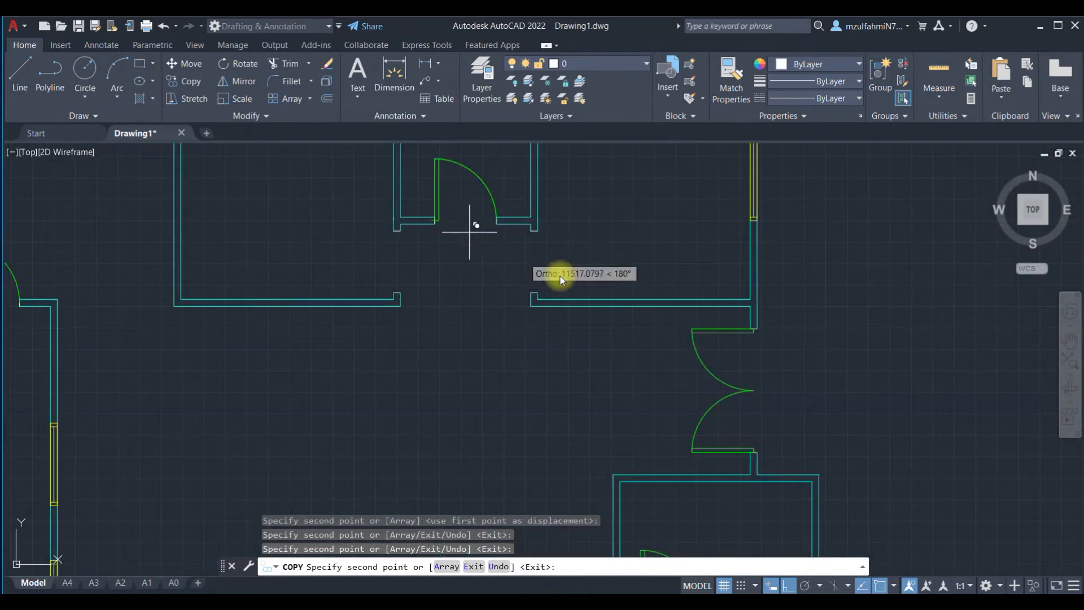
# Step: Place a single door copy at the midpoint of the lower wall stub's upper end in the left bedroom's doorway, and finish copying
pyautogui.scroll(-5, 598, 311)
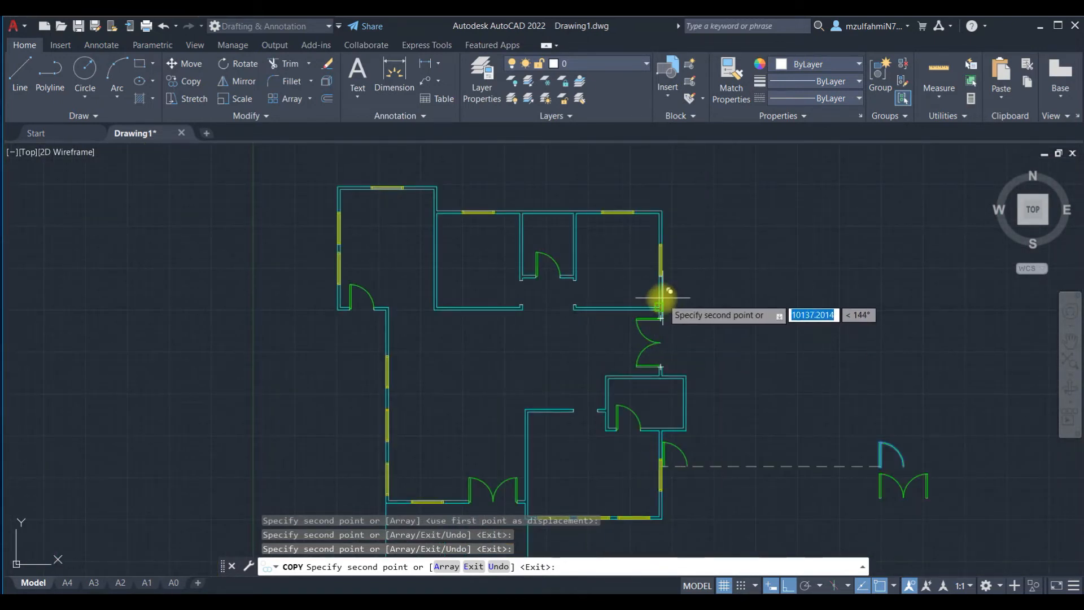
pyautogui.scroll(2, 626, 310)
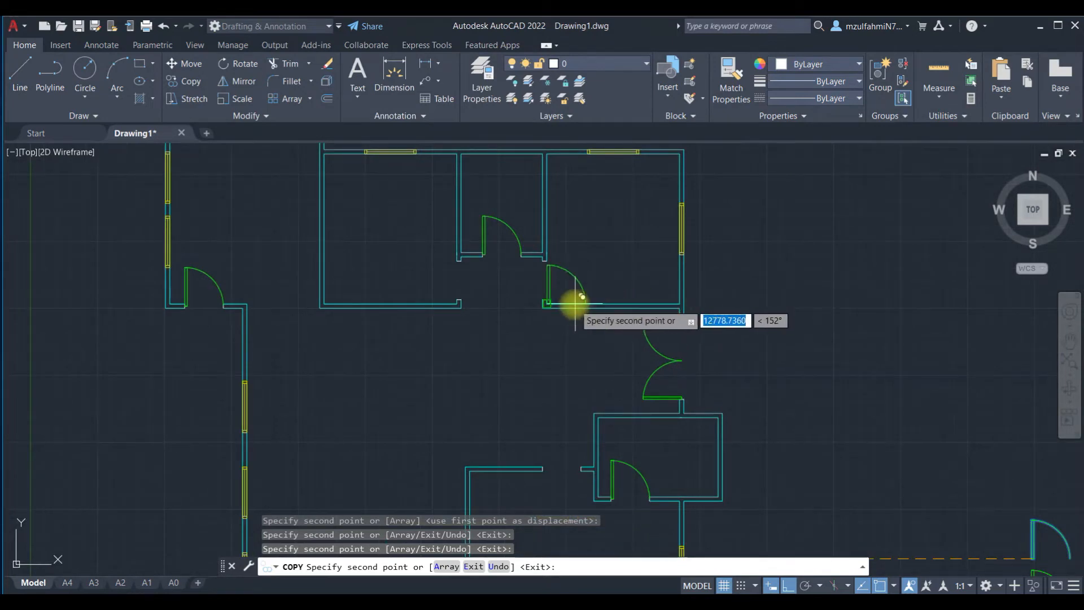
pyautogui.scroll(5, 480, 299)
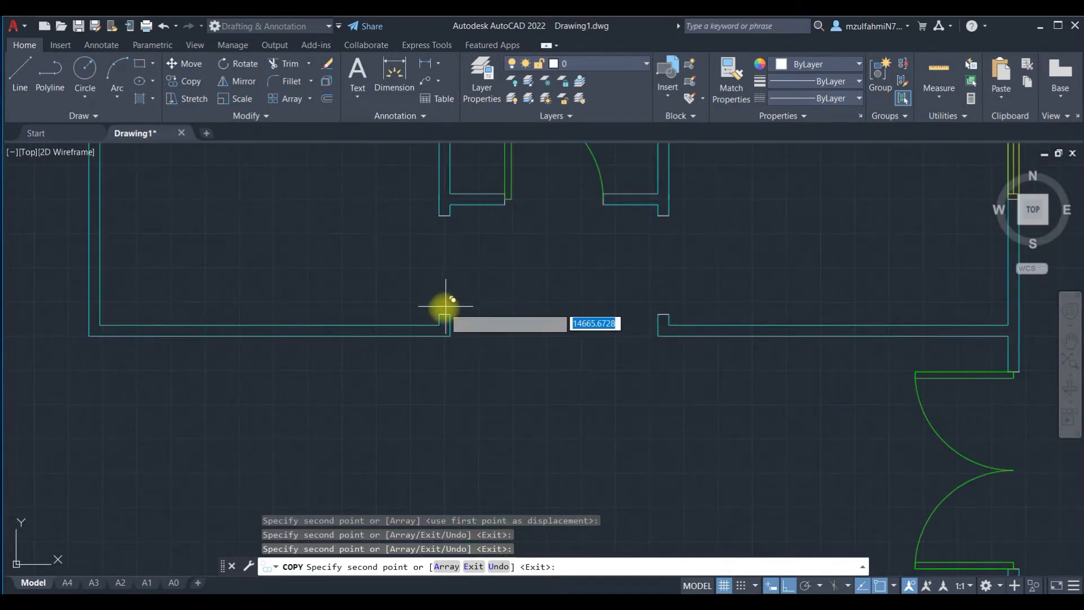
pyautogui.click(444, 308)
pyautogui.press('Escape')
# Step: Rotate the left bedroom's door by 90 degrees about its lower-left corner on the wall stub
pyautogui.click(599, 275)
pyautogui.click(425, 265)
pyautogui.write('ro')
pyautogui.press('Return')
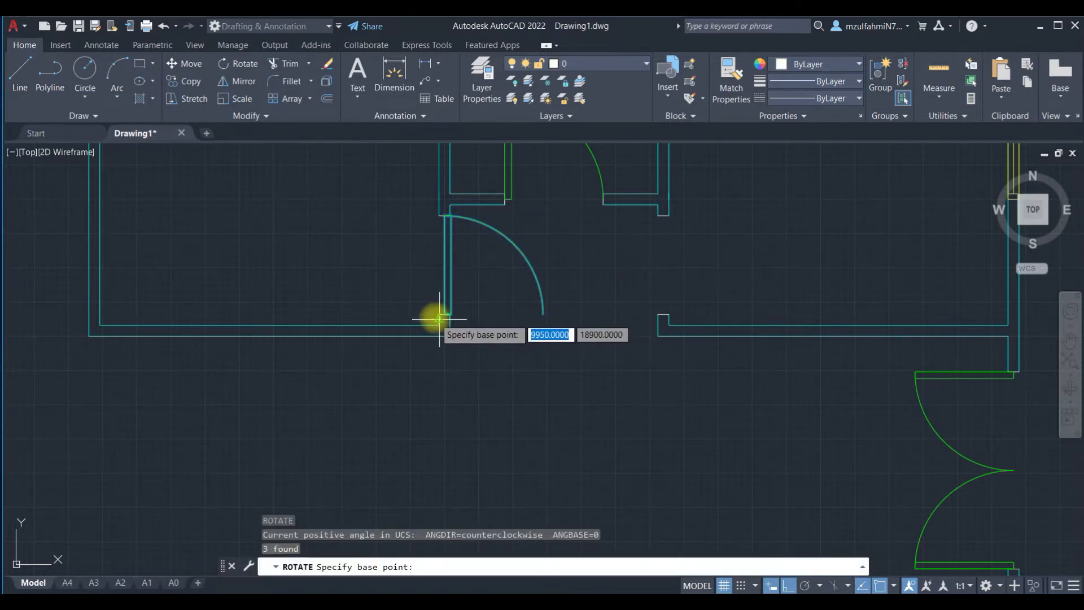
pyautogui.click(445, 313)
pyautogui.write('9')
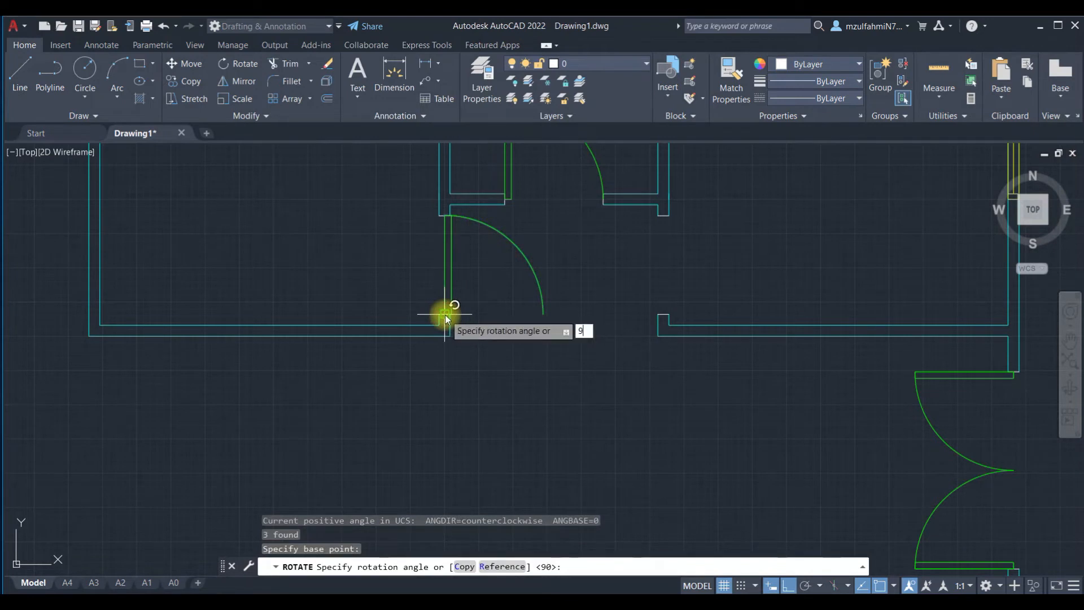
pyautogui.write('0')
pyautogui.press('Return')
pyautogui.press('Escape')
# Step: Mirror the left bedroom's door about a vertical line through the middle of the small room's upper wall, keeping the source
pyautogui.click(400, 211)
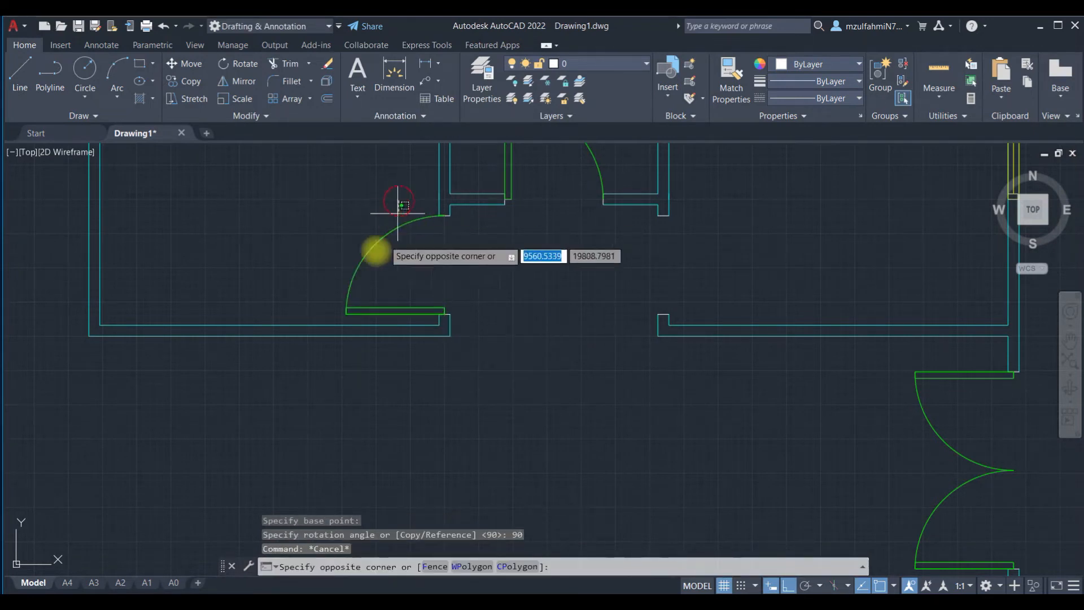
pyautogui.click(349, 281)
pyautogui.write('mi')
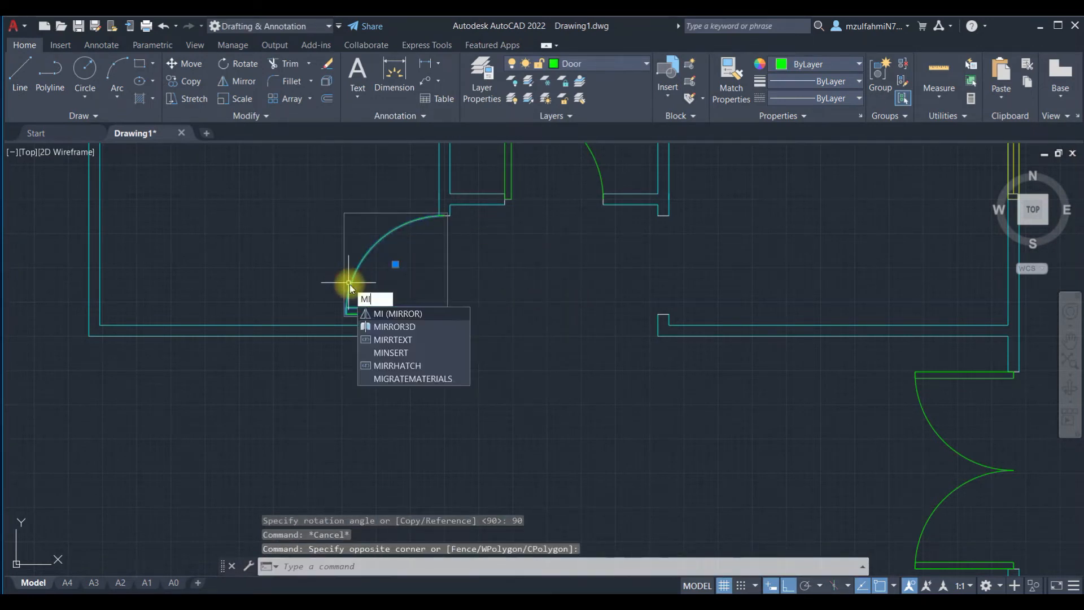
pyautogui.press('Return')
pyautogui.scroll(-3, 439, 278)
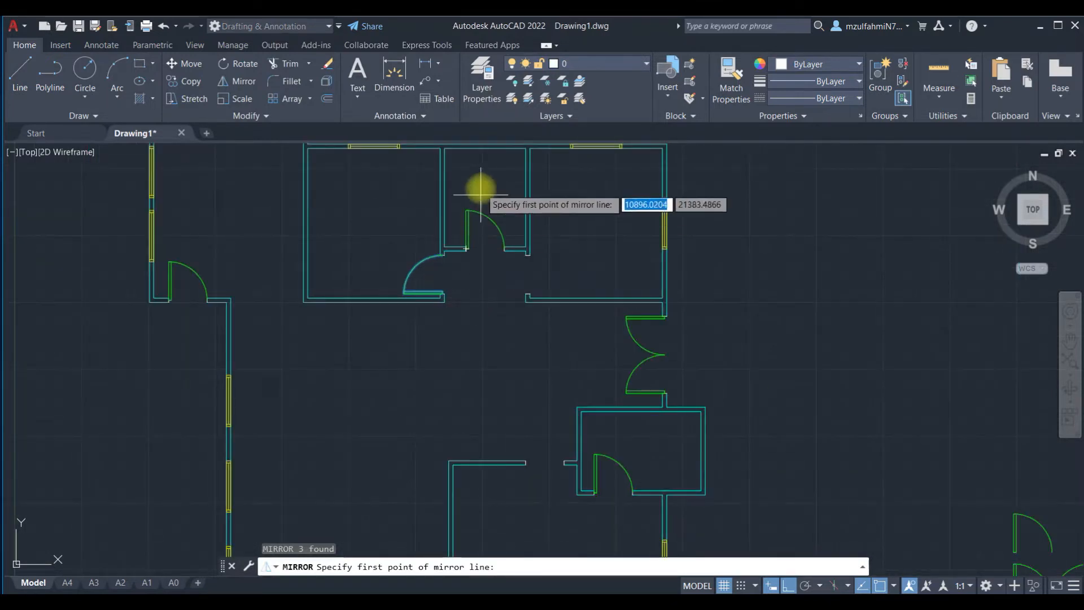
pyautogui.click(487, 152)
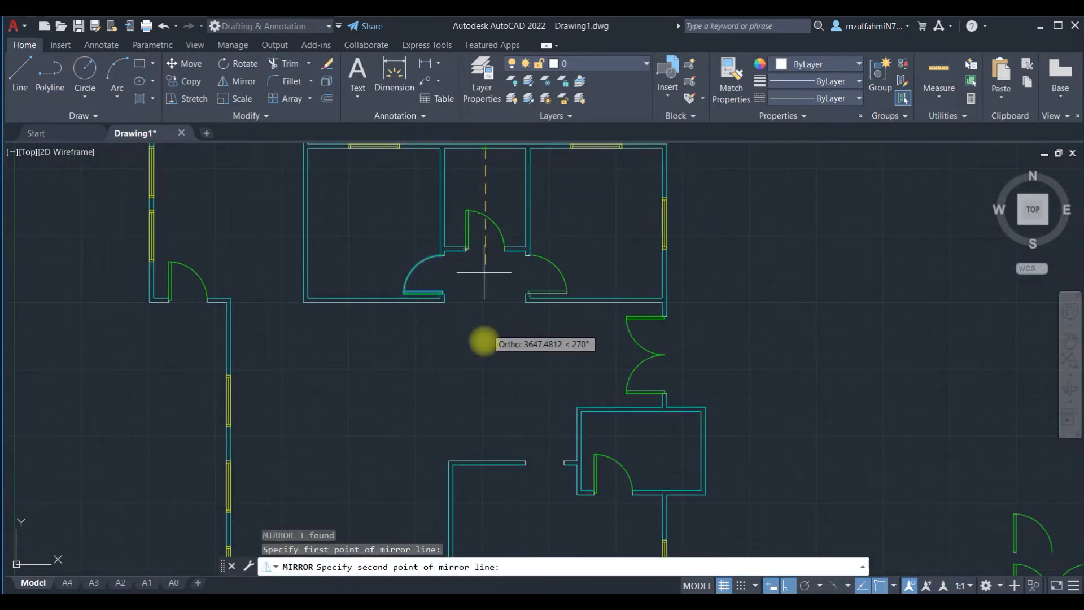
pyautogui.click(472, 394)
pyautogui.press('Return')
pyautogui.press('Escape')
# Step: Copy the left bedroom's door by its lower-right corner to the midpoint of the right wall stub's end in the lower-right room's upper opening
pyautogui.scroll(-5, 472, 394)
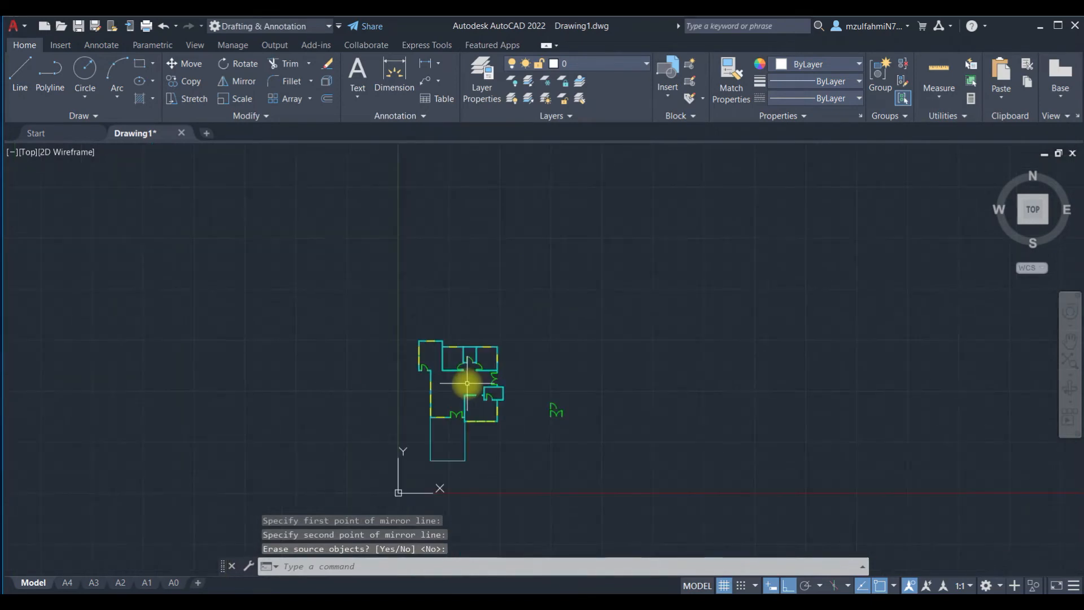
pyautogui.scroll(3, 461, 397)
pyautogui.scroll(2, 560, 434)
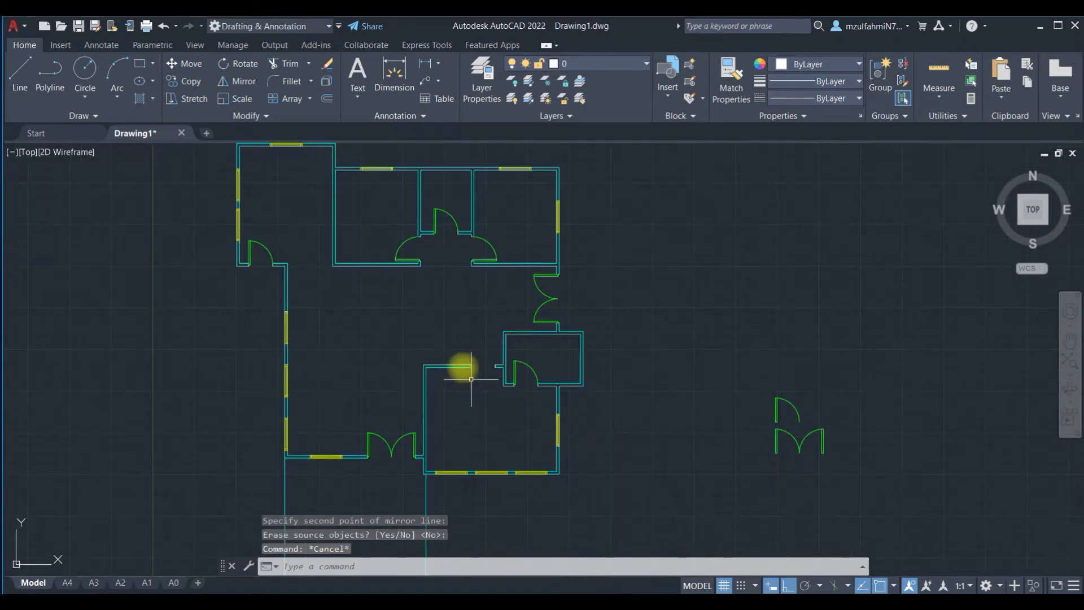
pyautogui.scroll(2, 471, 379)
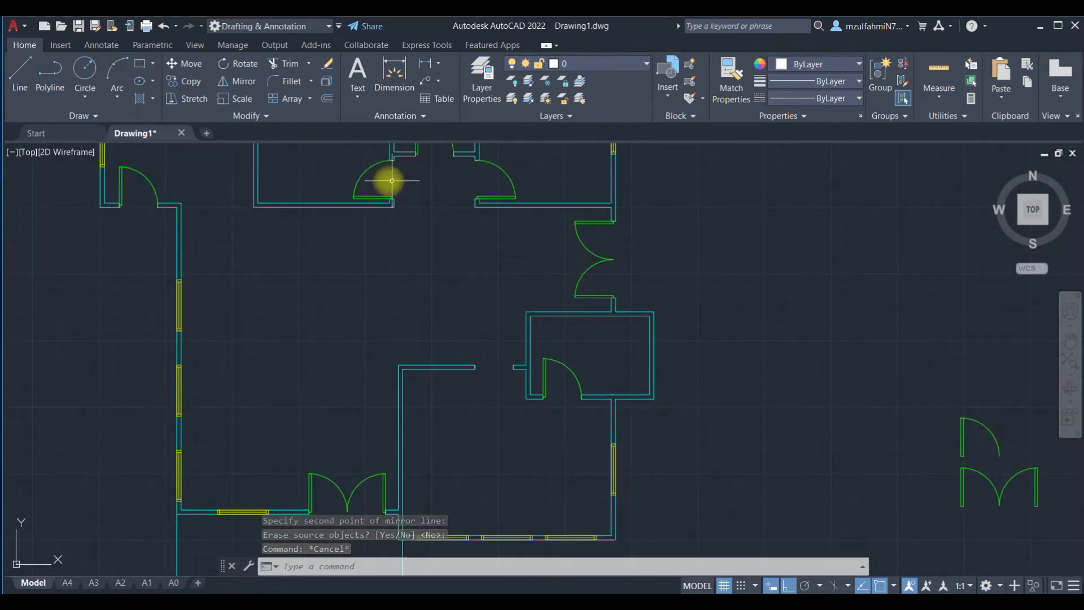
pyautogui.click(361, 195)
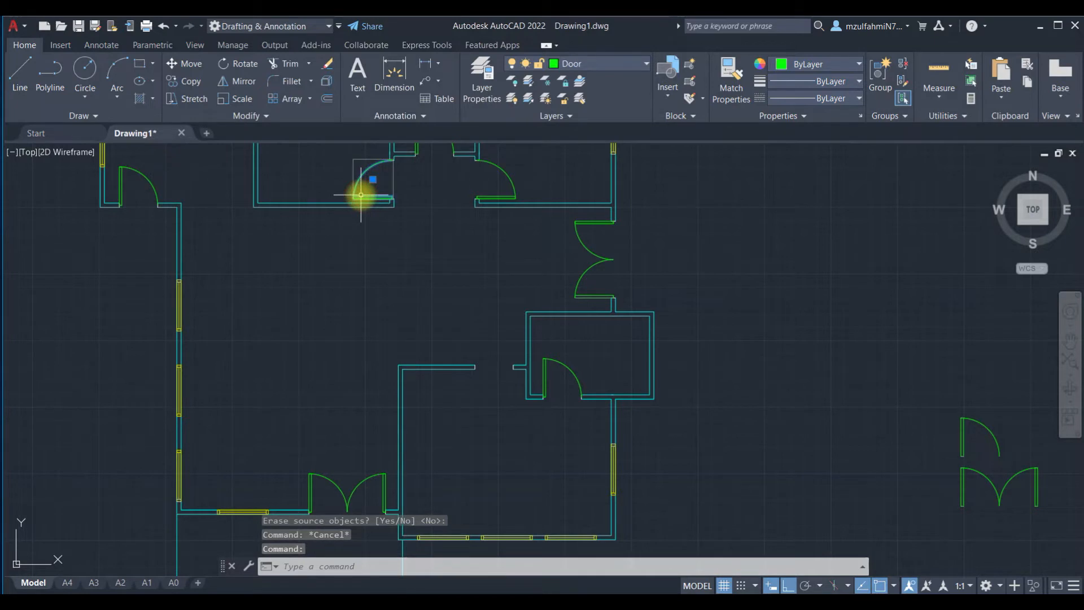
pyautogui.write('co')
pyautogui.press('Return')
pyautogui.scroll(5, 367, 193)
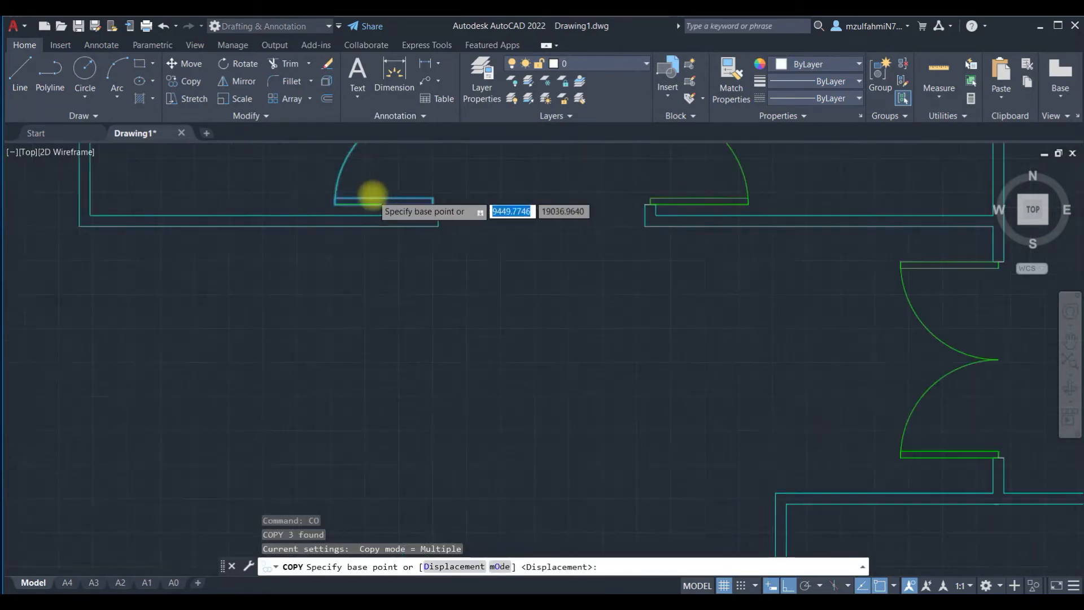
pyautogui.click(526, 210)
pyautogui.scroll(-3, 651, 365)
pyautogui.scroll(4, 687, 404)
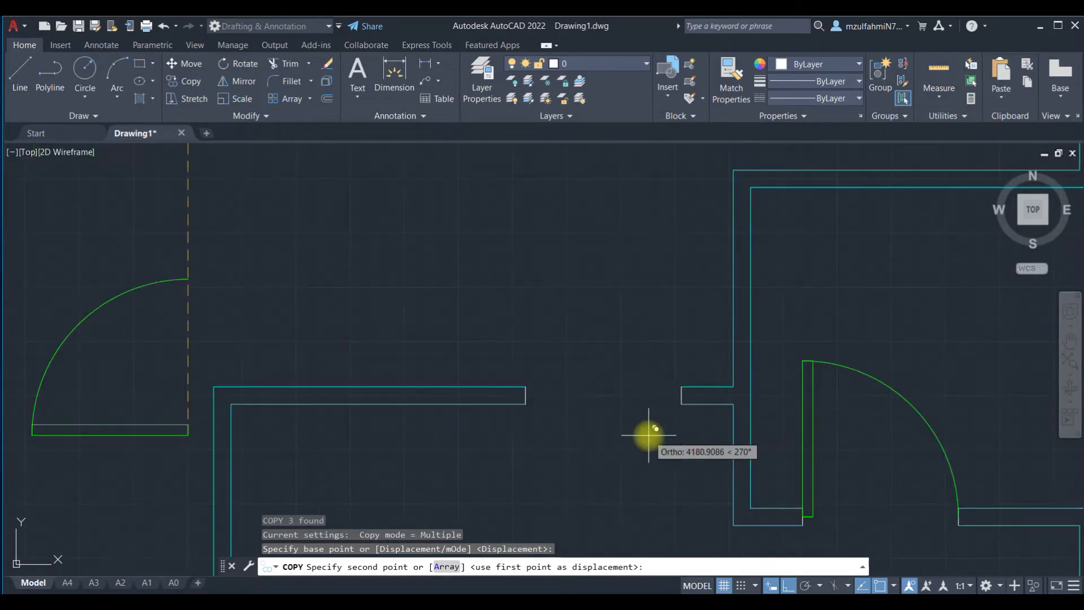
pyautogui.click(681, 394)
pyautogui.press('Escape')
# Step: Rotate the door in the lower-right room's upper opening by 90 degrees about its lower-right corner
pyautogui.click(634, 388)
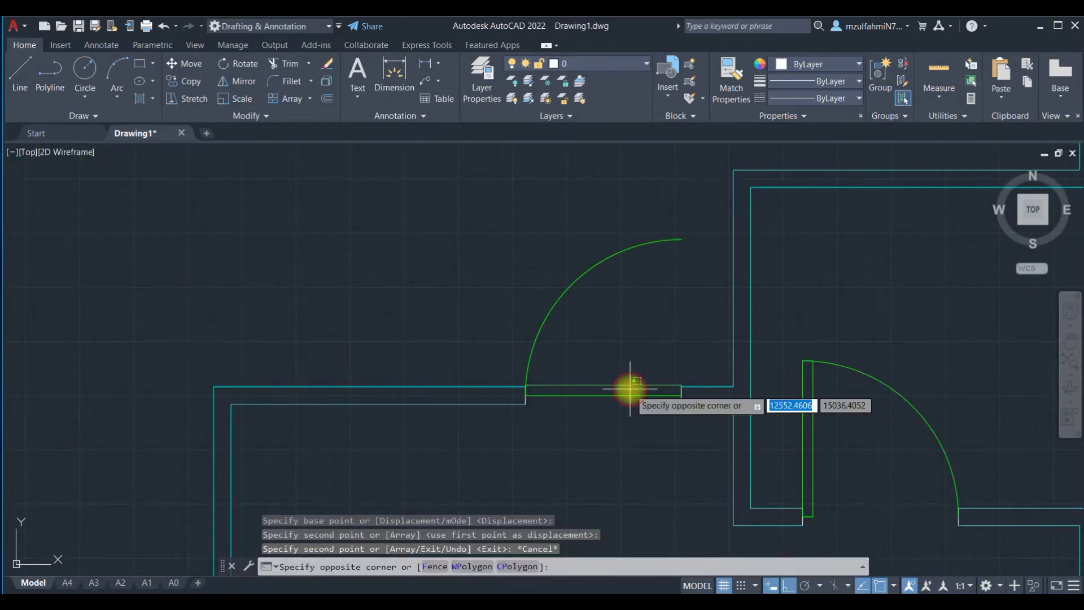
pyautogui.click(581, 343)
pyautogui.write('ro')
pyautogui.press('Return')
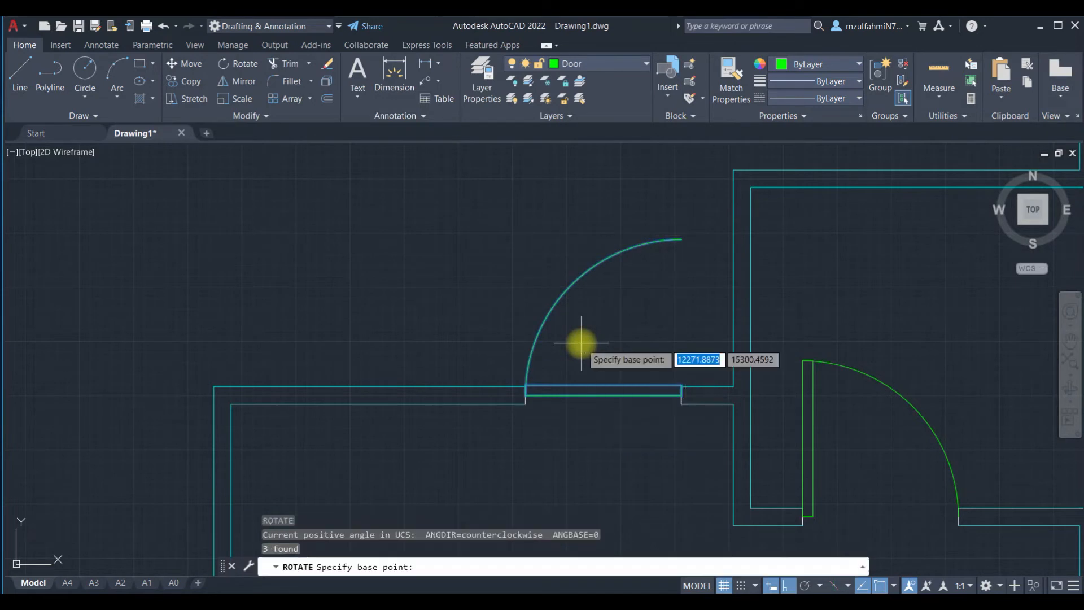
pyautogui.click(681, 394)
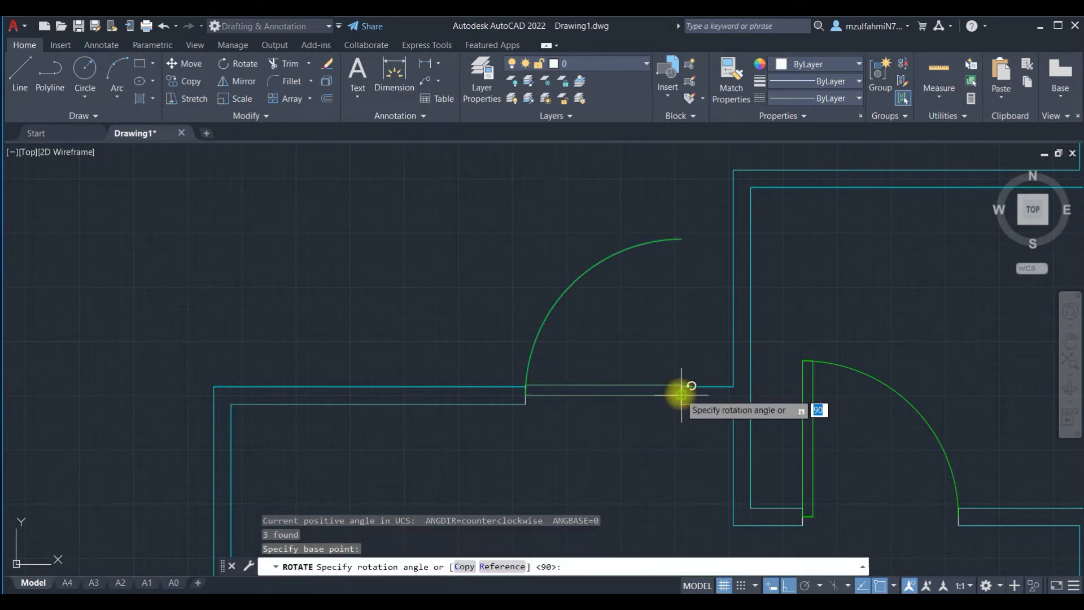
pyautogui.write('90')
pyautogui.press('Return')
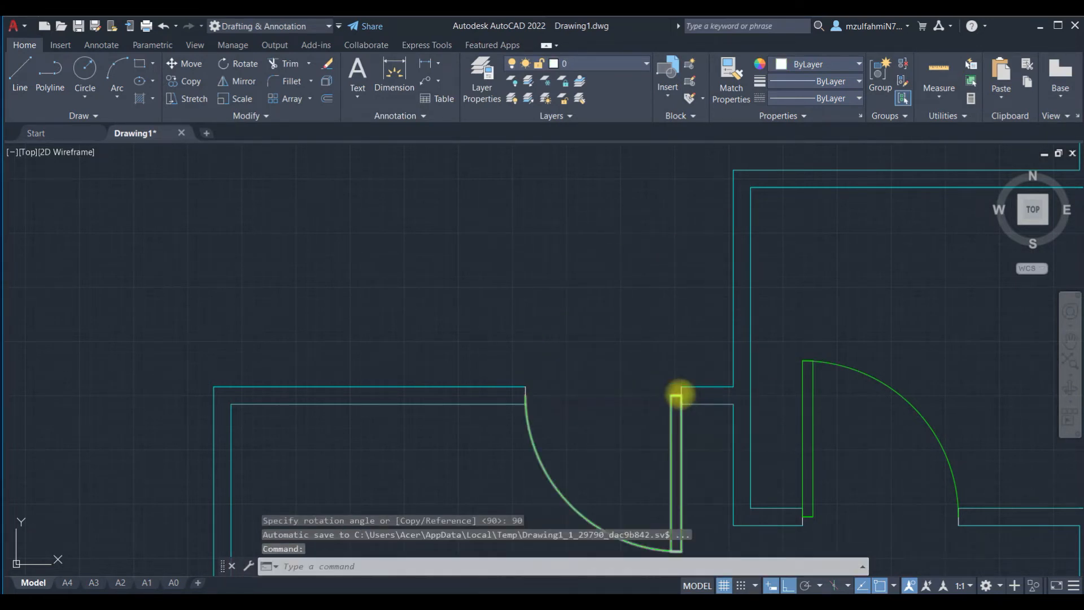
# Step: Turn off the Door layer so the floor plan's doors are hidden
pyautogui.press('Escape')
pyautogui.scroll(-8, 678, 393)
pyautogui.moveTo(634, 375); pyautogui.dragTo(530, 281, button='middle')
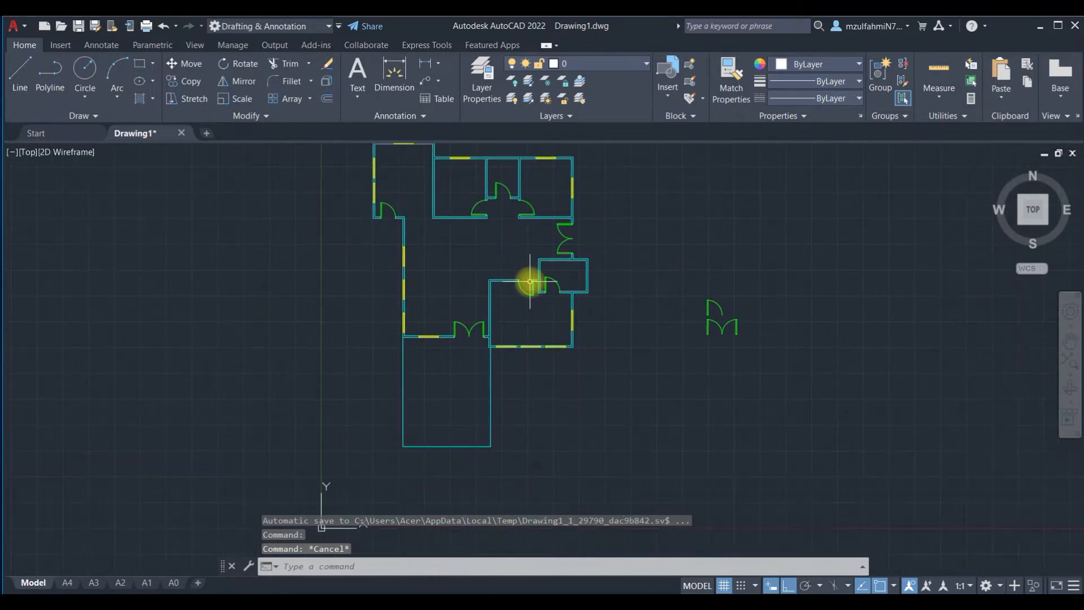
pyautogui.scroll(8, 530, 282)
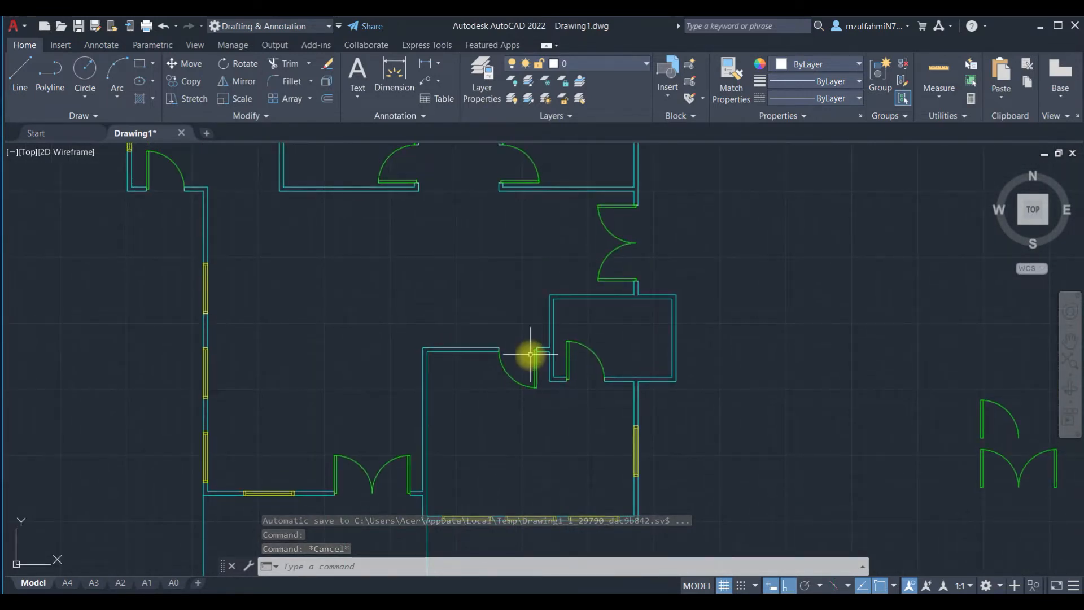
pyautogui.scroll(-6, 531, 355)
pyautogui.scroll(2, 571, 245)
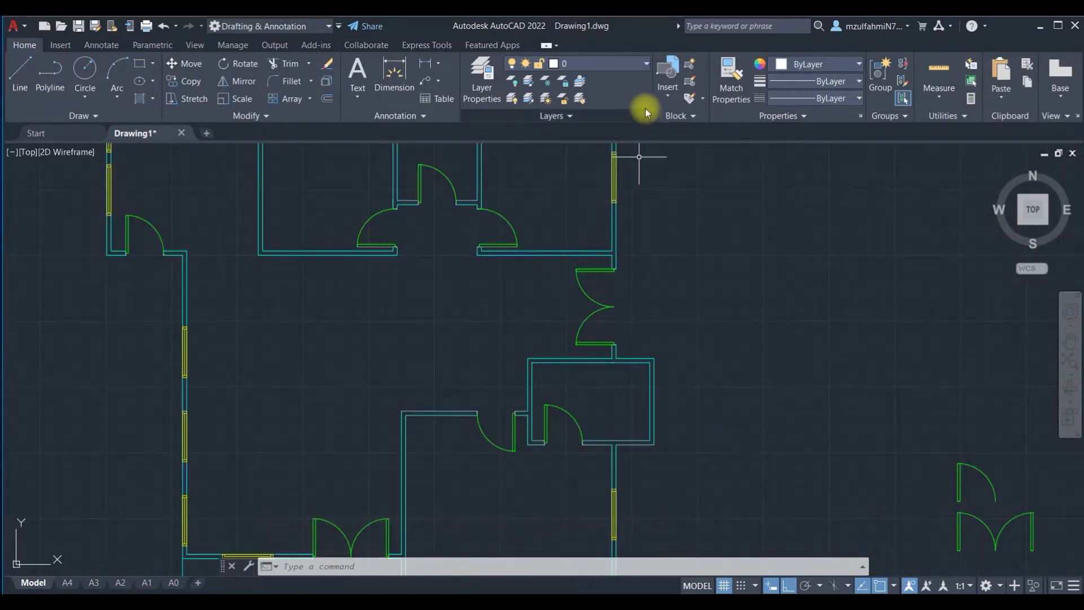
pyautogui.click(624, 67)
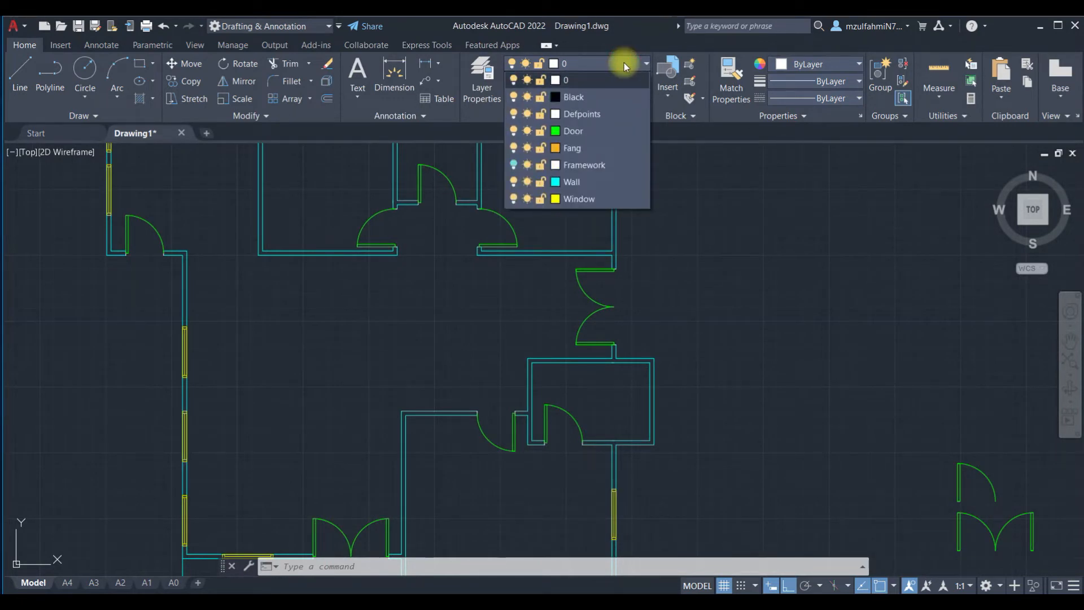
pyautogui.click(514, 132)
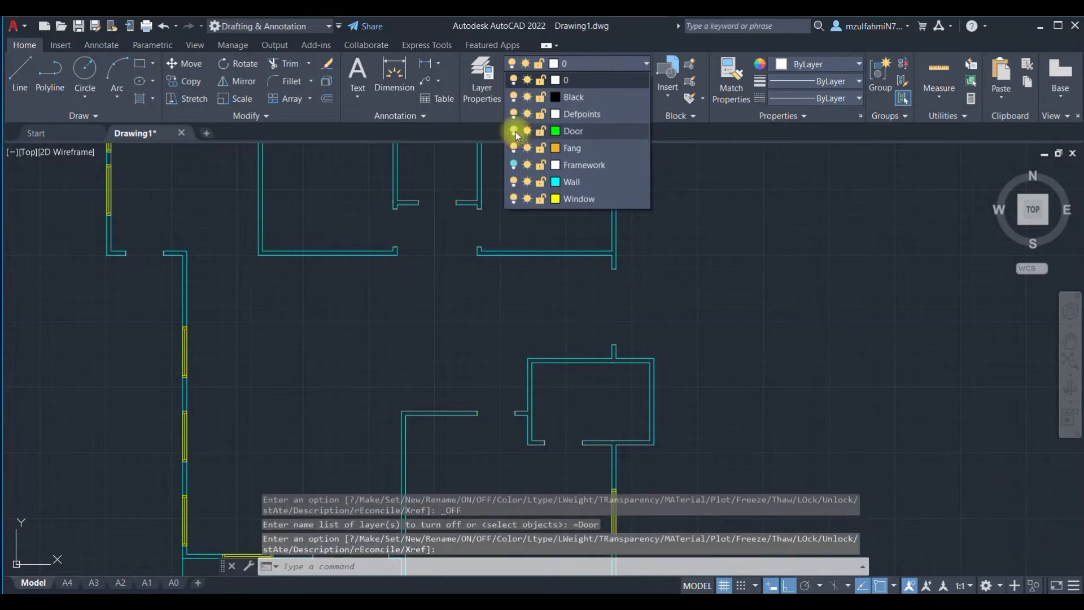
# Step: Turn off the Window layer to view the bare walls, and turn it back on
pyautogui.click(511, 198)
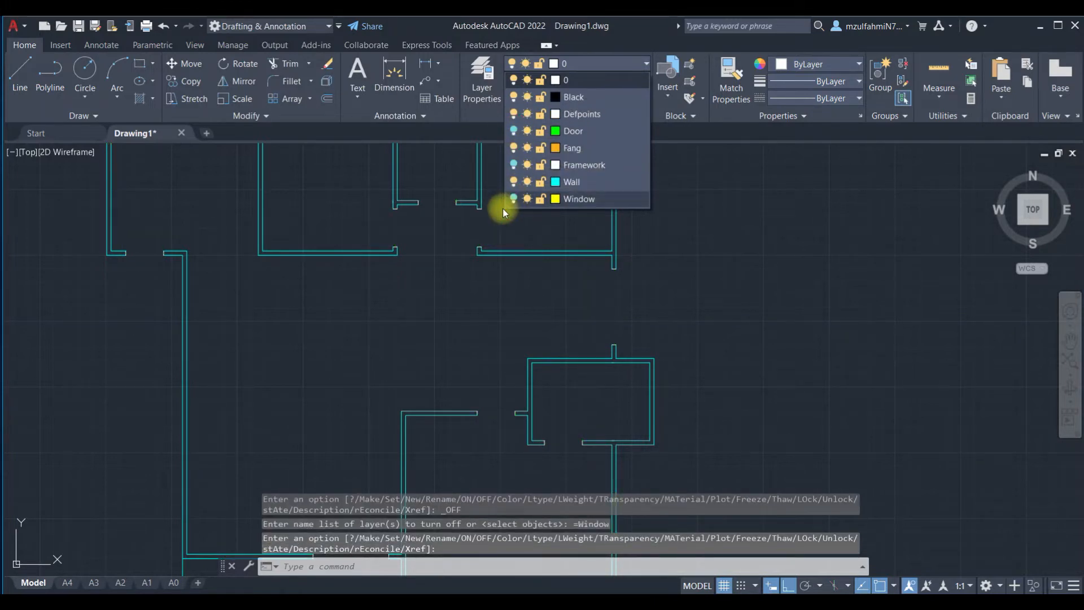
pyautogui.scroll(-3, 502, 208)
pyautogui.scroll(2, 474, 243)
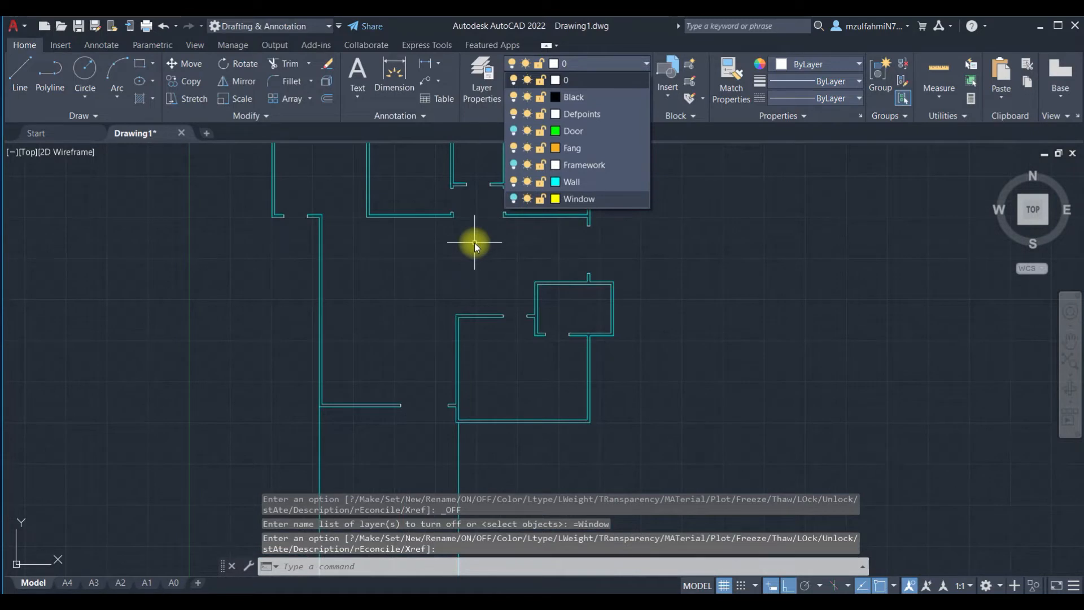
pyautogui.scroll(-2, 475, 241)
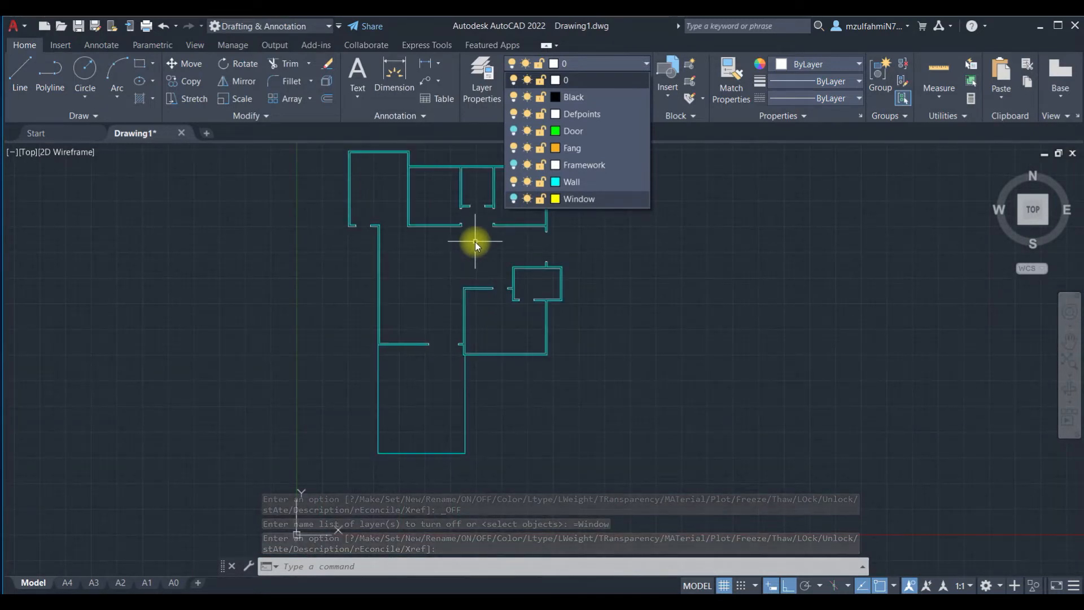
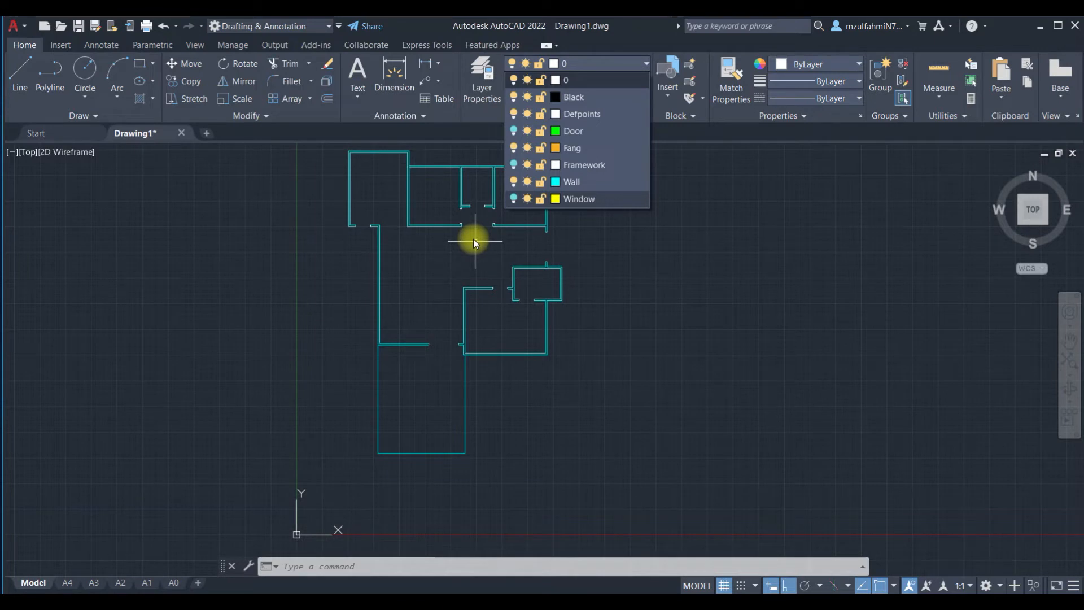
pyautogui.click(473, 239)
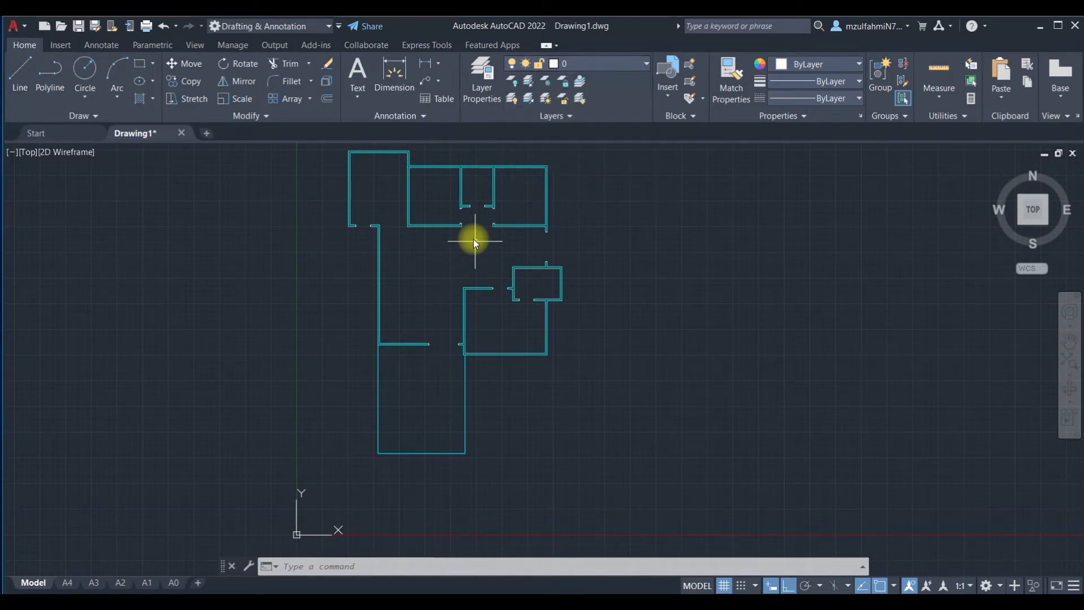
pyautogui.click(615, 65)
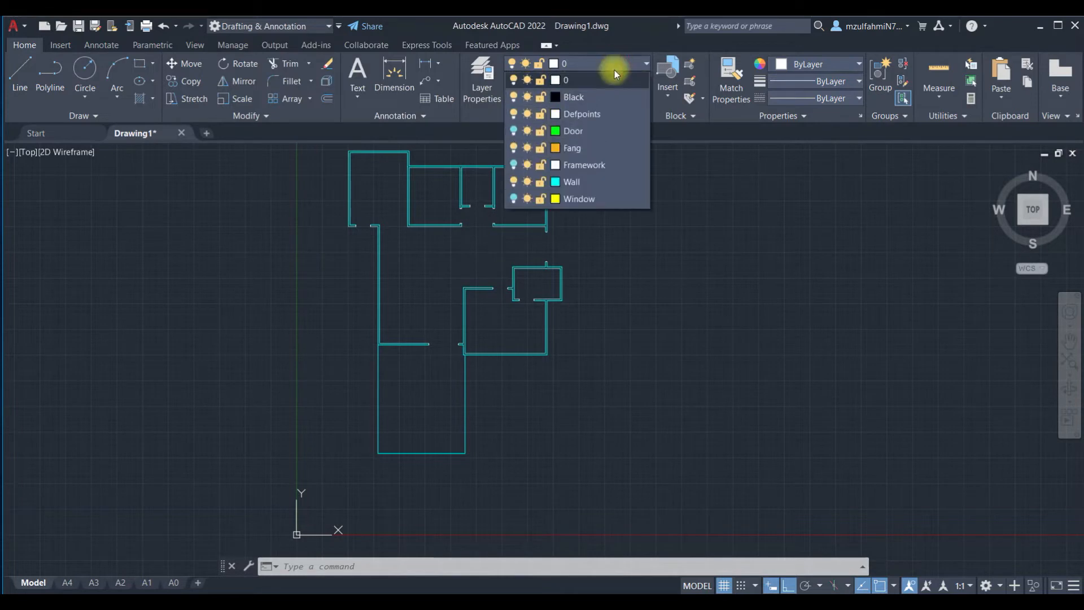
pyautogui.click(513, 199)
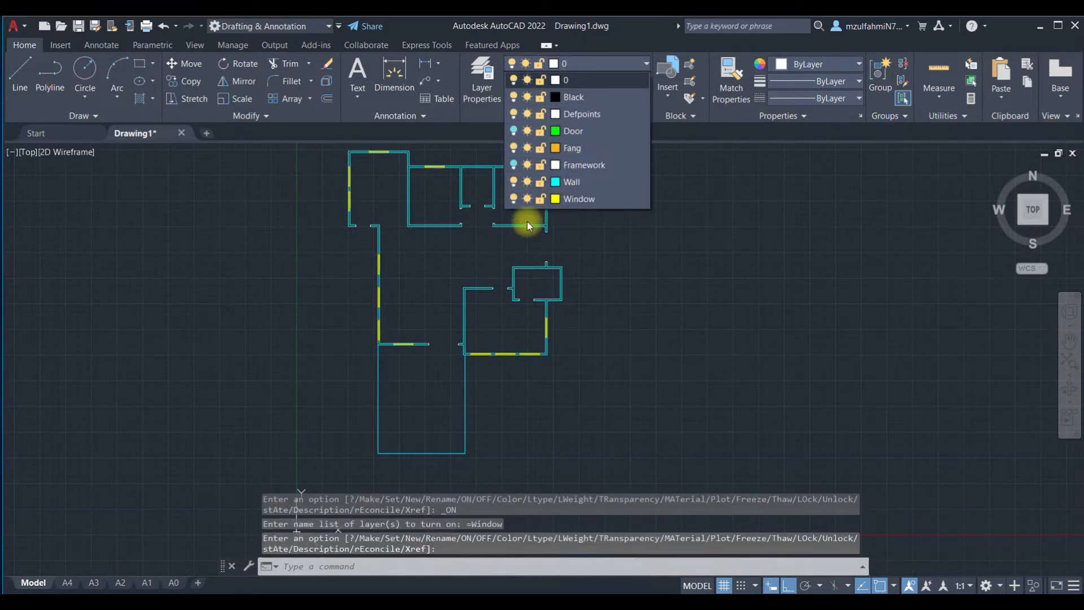
pyautogui.click(374, 235)
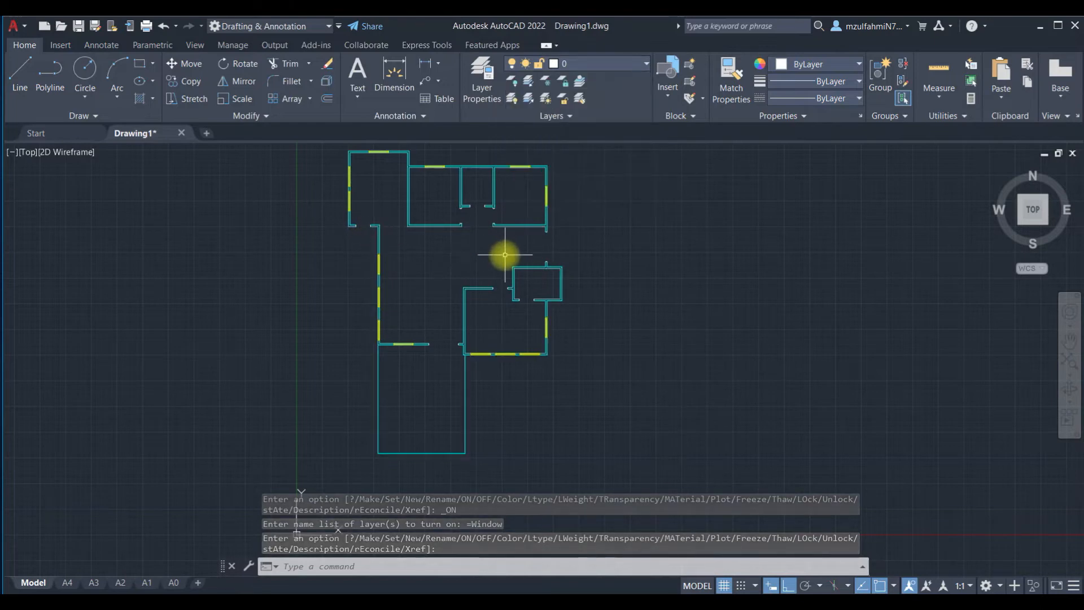
# Step: Copy all the windows in the house's walls 20000 units horizontally to the left of the floor plan
pyautogui.moveTo(501, 252); pyautogui.dragTo(443, 378, button='middle')
pyautogui.moveTo(346, 319); pyautogui.dragTo(290, 314, button='middle')
pyautogui.scroll(3, 322, 239)
pyautogui.scroll(2, 258, 251)
pyautogui.click(271, 220)
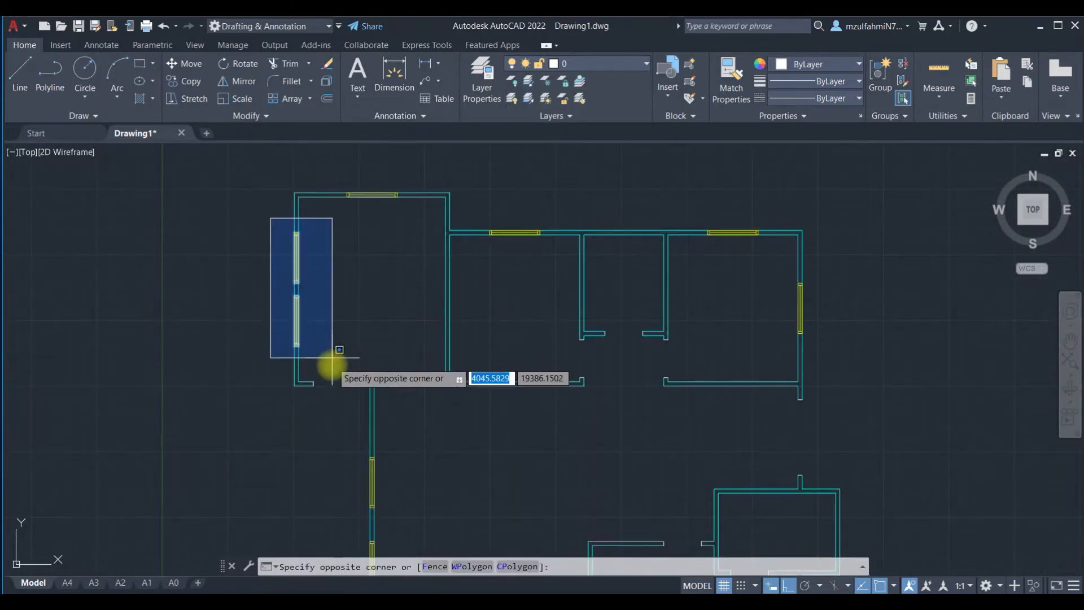
pyautogui.click(329, 361)
pyautogui.click(333, 179)
pyautogui.click(427, 228)
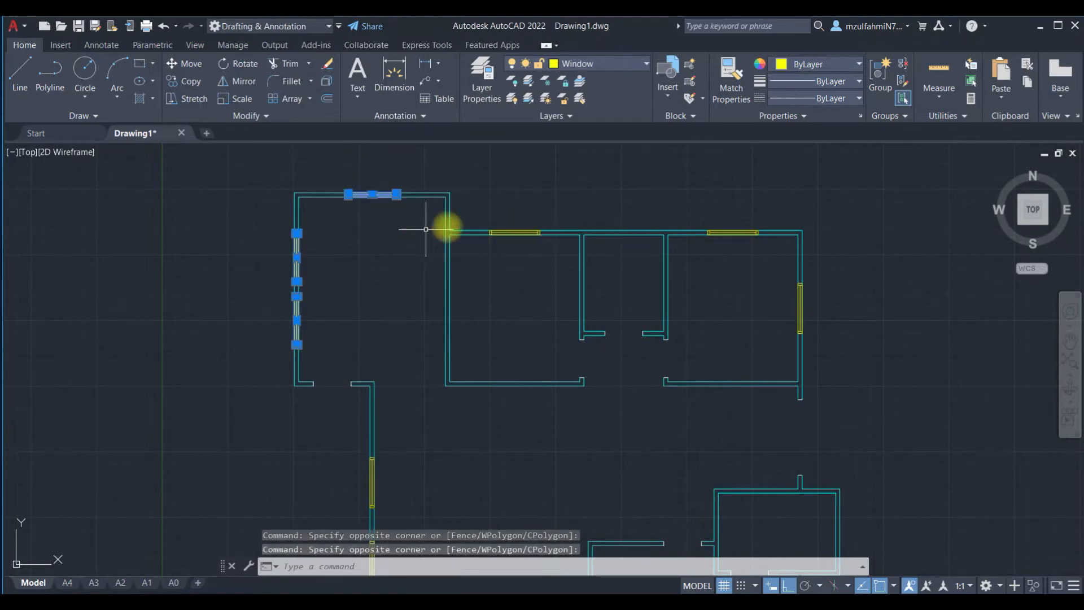
pyautogui.click(485, 218)
pyautogui.click(567, 260)
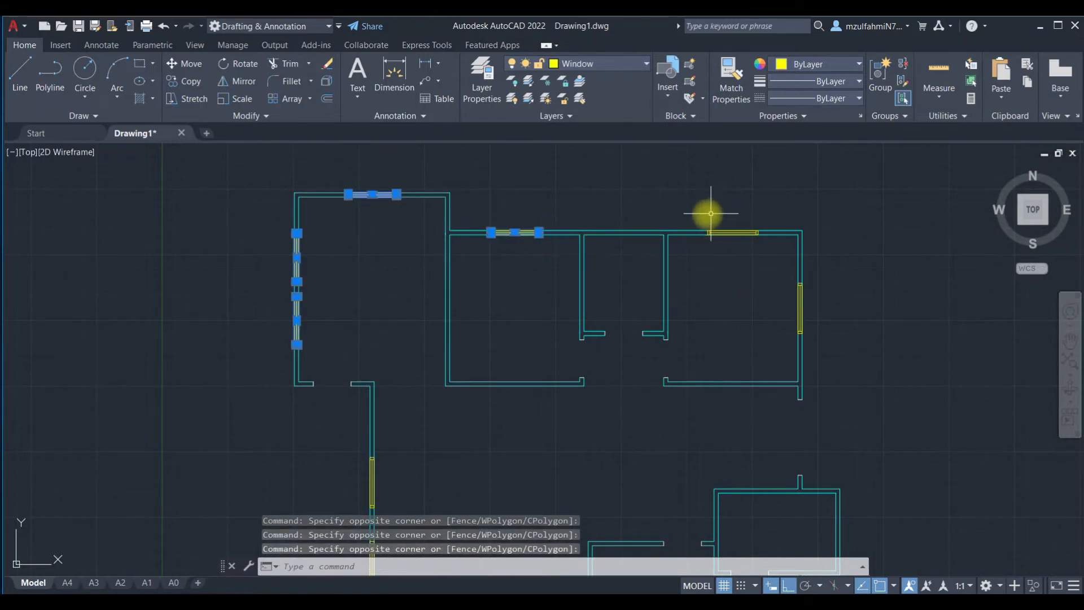
pyautogui.click(711, 213)
pyautogui.click(764, 263)
pyautogui.click(771, 273)
pyautogui.click(824, 339)
pyautogui.moveTo(770, 419); pyautogui.dragTo(811, 158, button='middle')
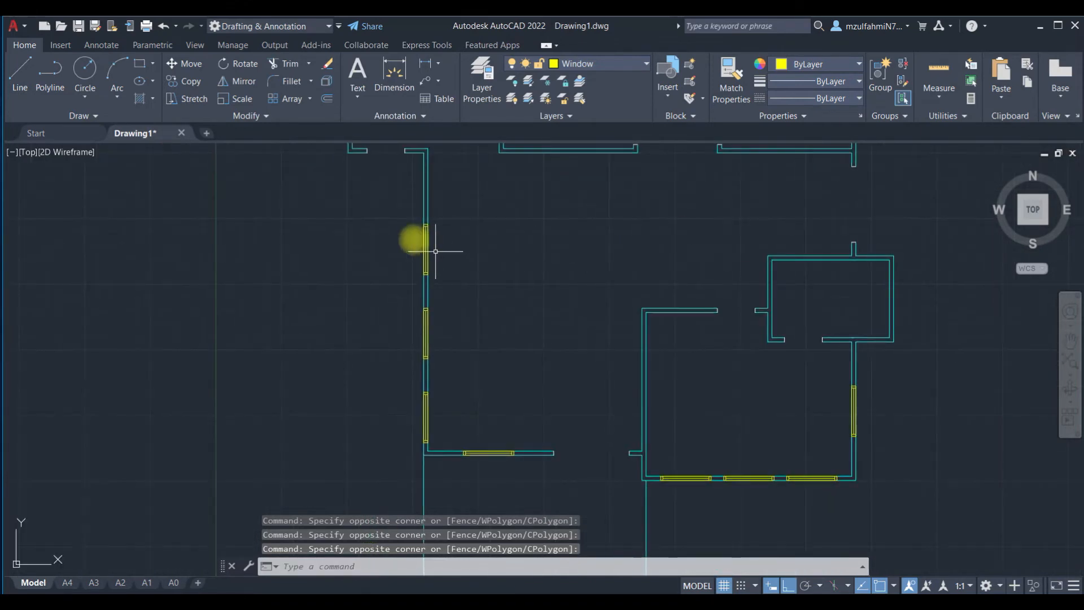
pyautogui.click(405, 223)
pyautogui.click(478, 289)
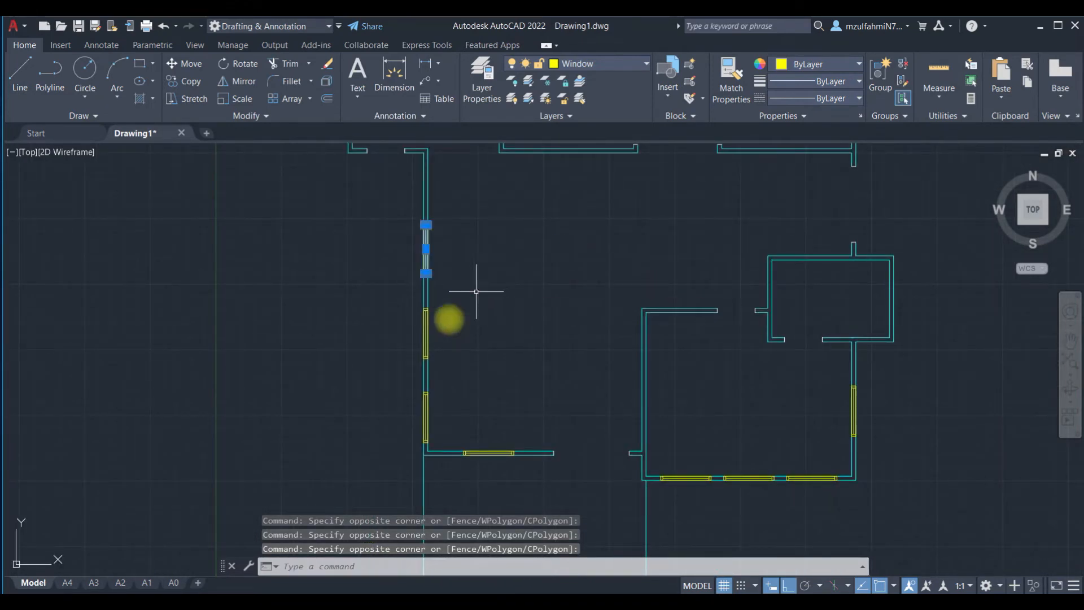
pyautogui.click(474, 374)
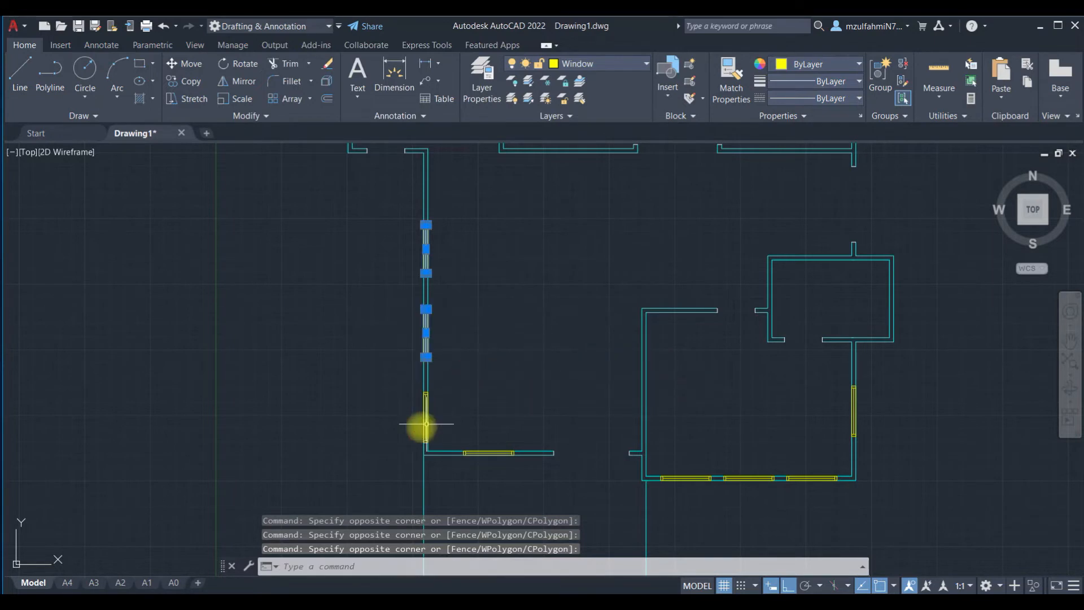
pyautogui.click(405, 386)
pyautogui.click(461, 445)
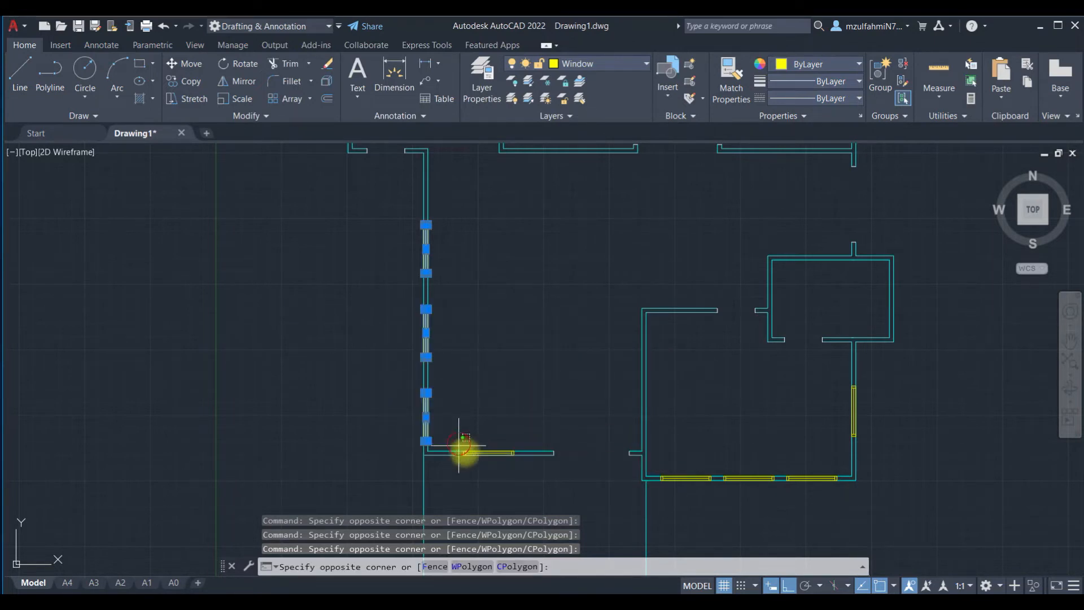
pyautogui.click(517, 476)
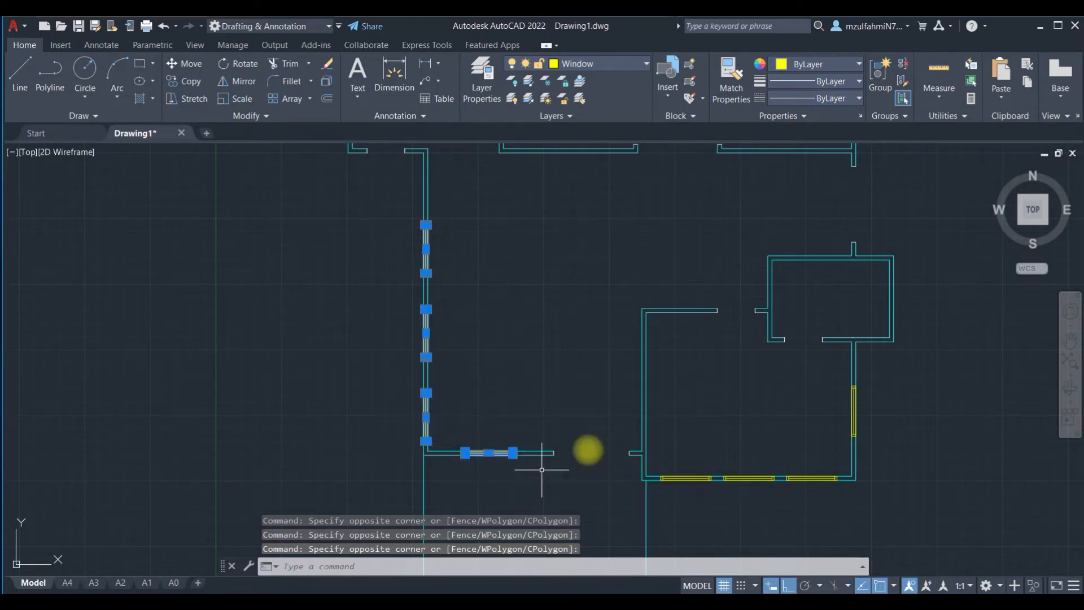
pyautogui.click(656, 461)
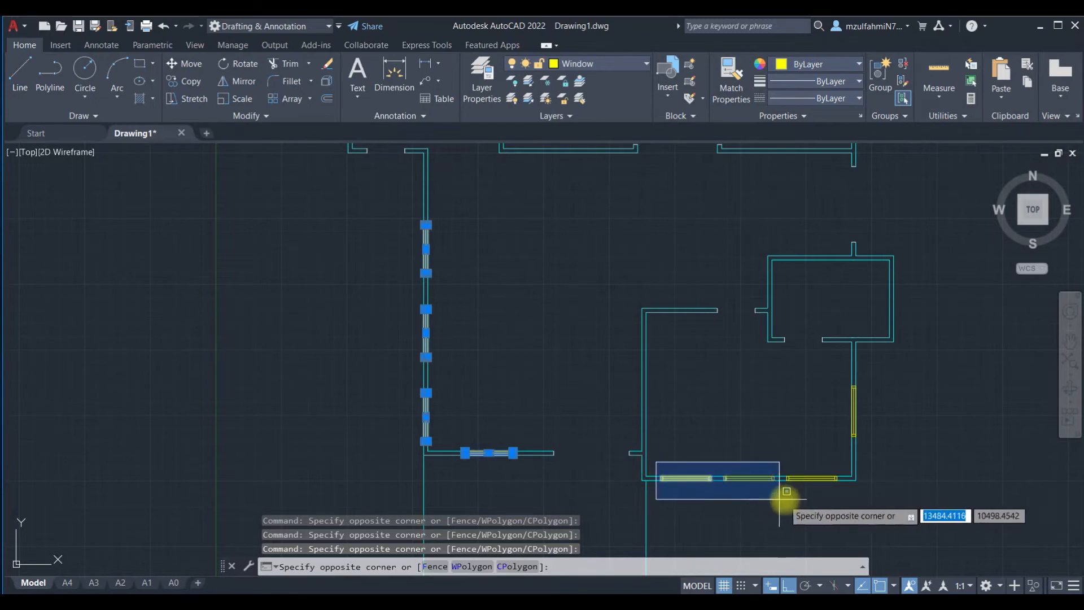
pyautogui.click(844, 504)
pyautogui.click(909, 444)
pyautogui.scroll(-4, 910, 446)
pyautogui.moveTo(879, 421); pyautogui.dragTo(705, 380, button='middle')
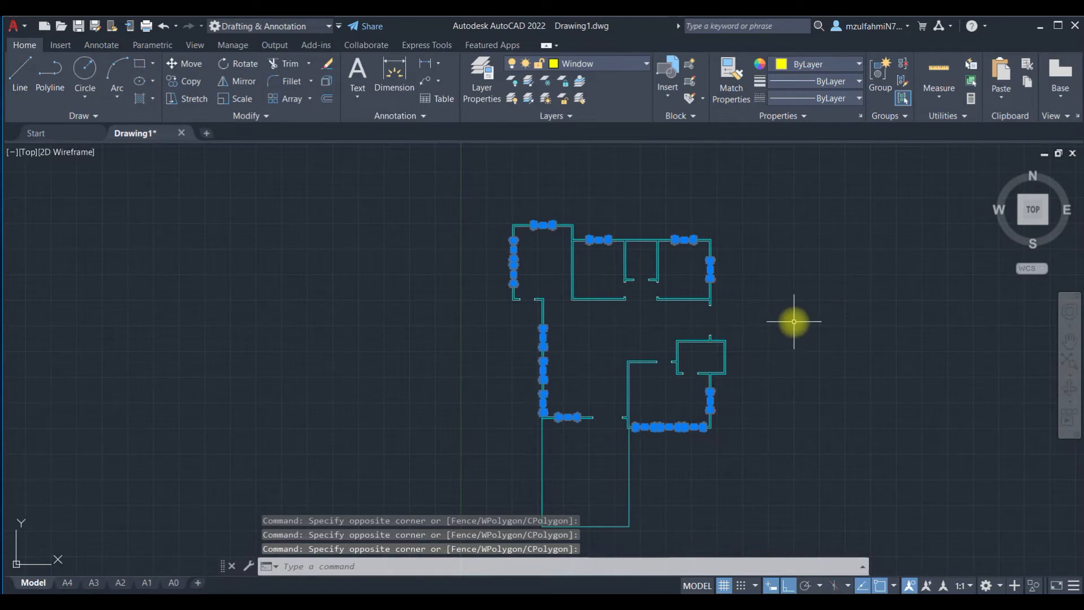
pyautogui.write('co')
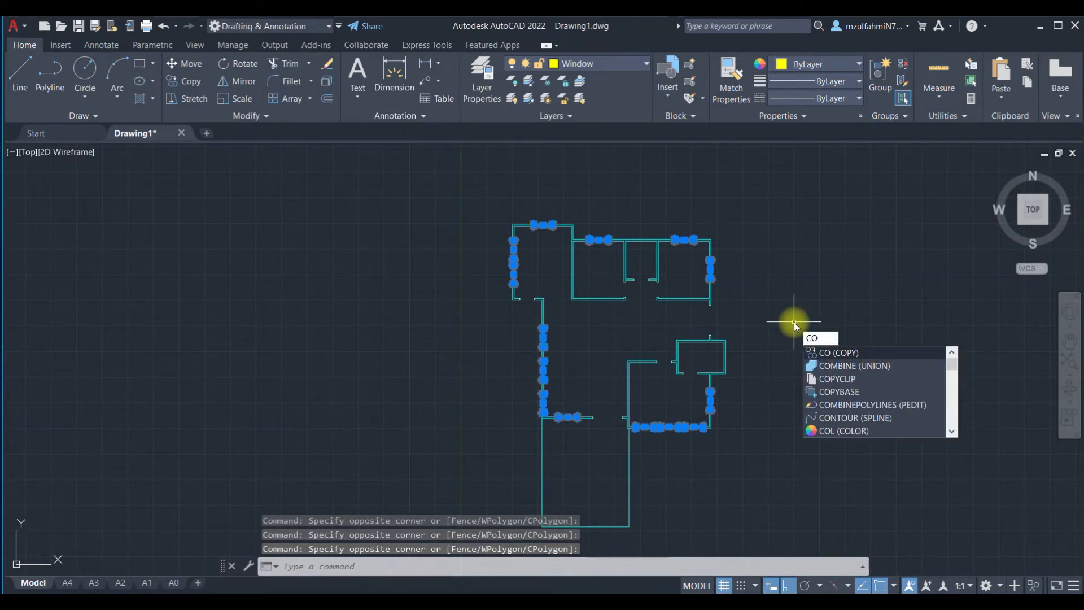
pyautogui.press('Return')
pyautogui.click(847, 329)
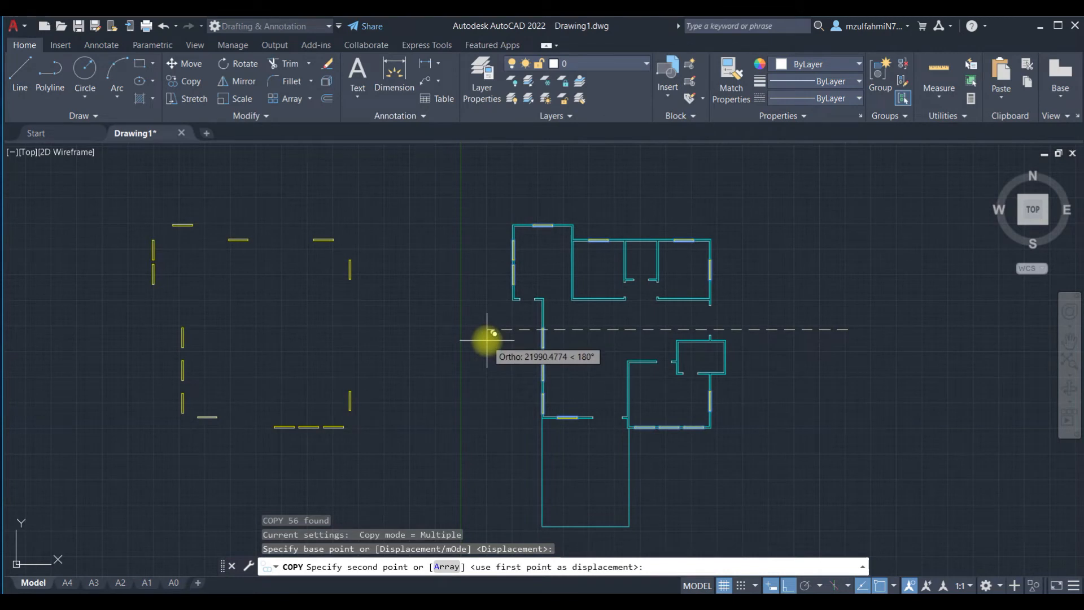
pyautogui.press('Return')
pyautogui.press('Escape')
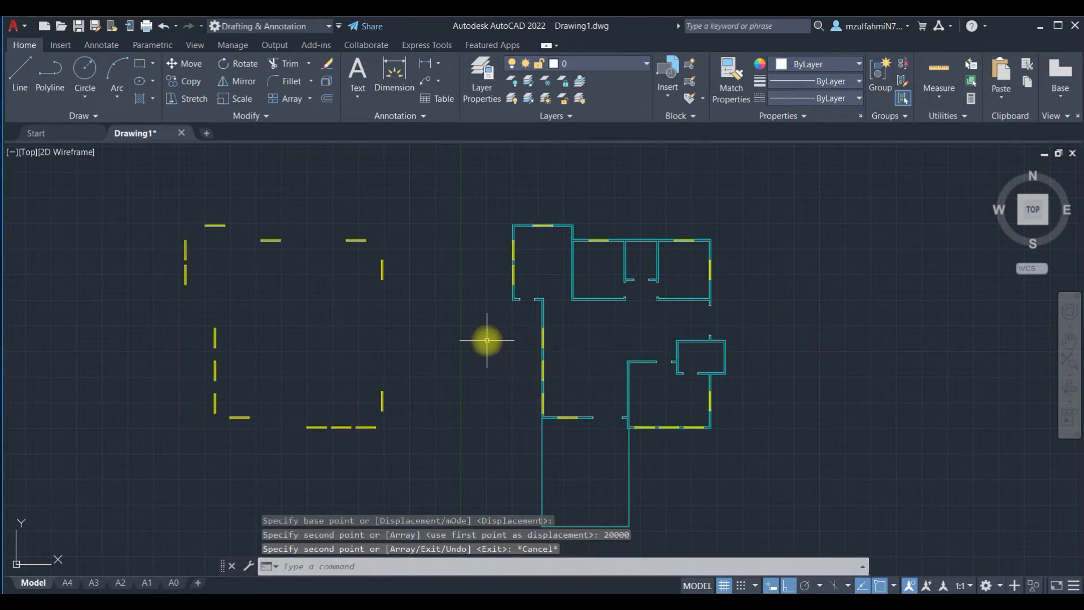
# Step: Trim the upper window on the upper-left room's left wall, frame pieces included, leaving an opening with closed wall ends
pyautogui.scroll(6, 522, 232)
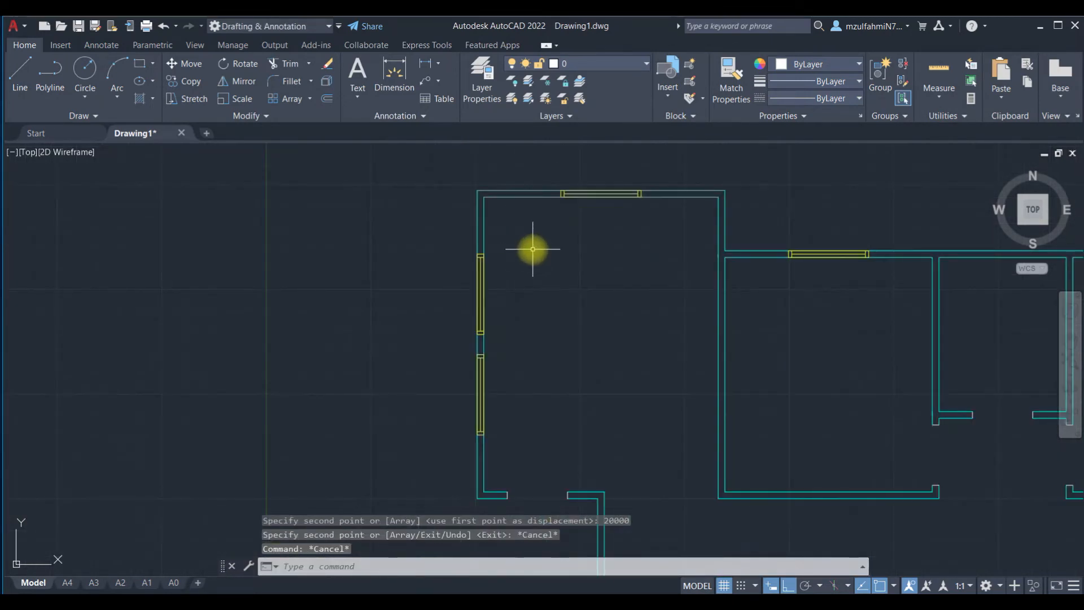
pyautogui.write('tr')
pyautogui.press('Return')
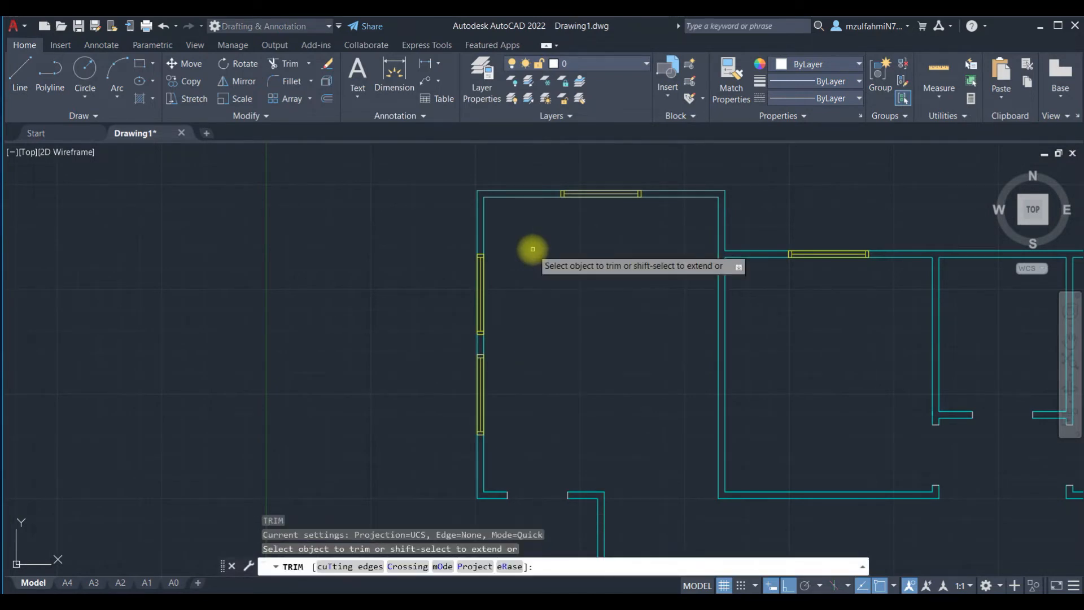
pyautogui.scroll(3, 515, 254)
pyautogui.click(472, 291)
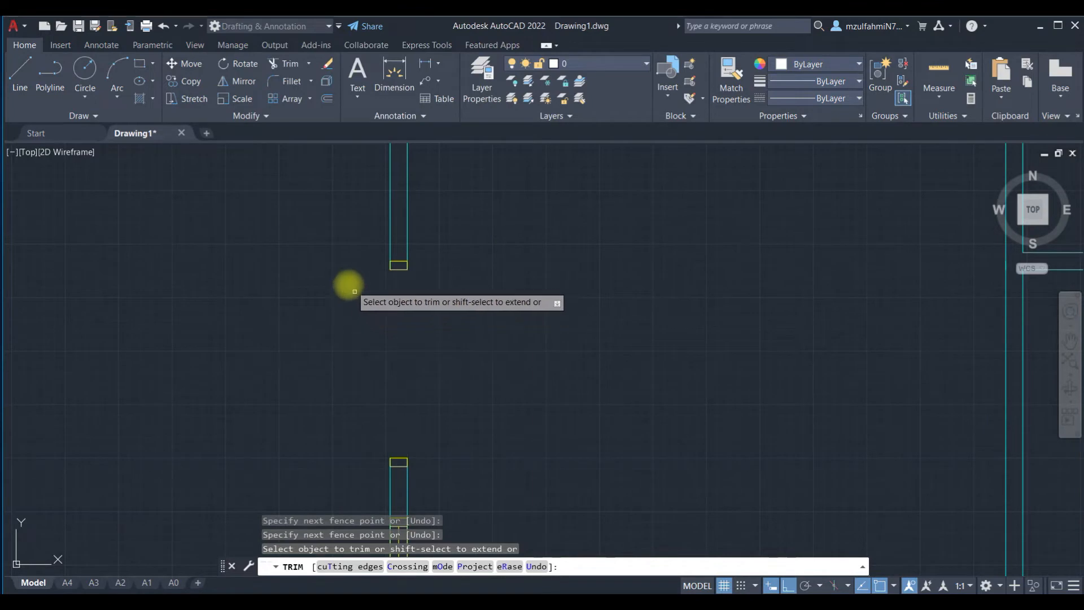
pyautogui.scroll(4, 346, 280)
pyautogui.click(551, 247)
pyautogui.press('Return')
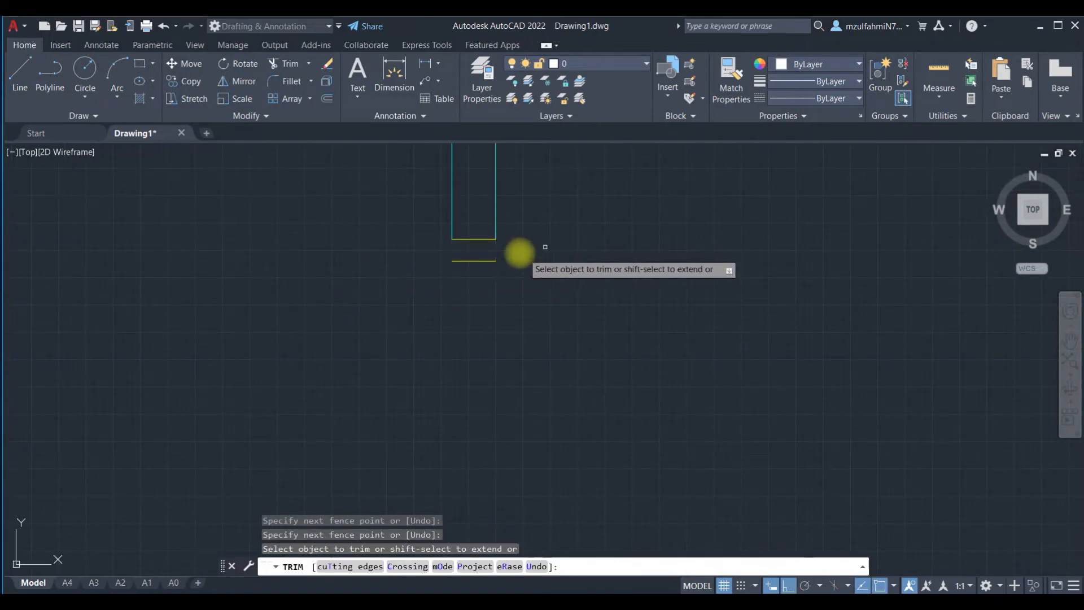
pyautogui.click(433, 275)
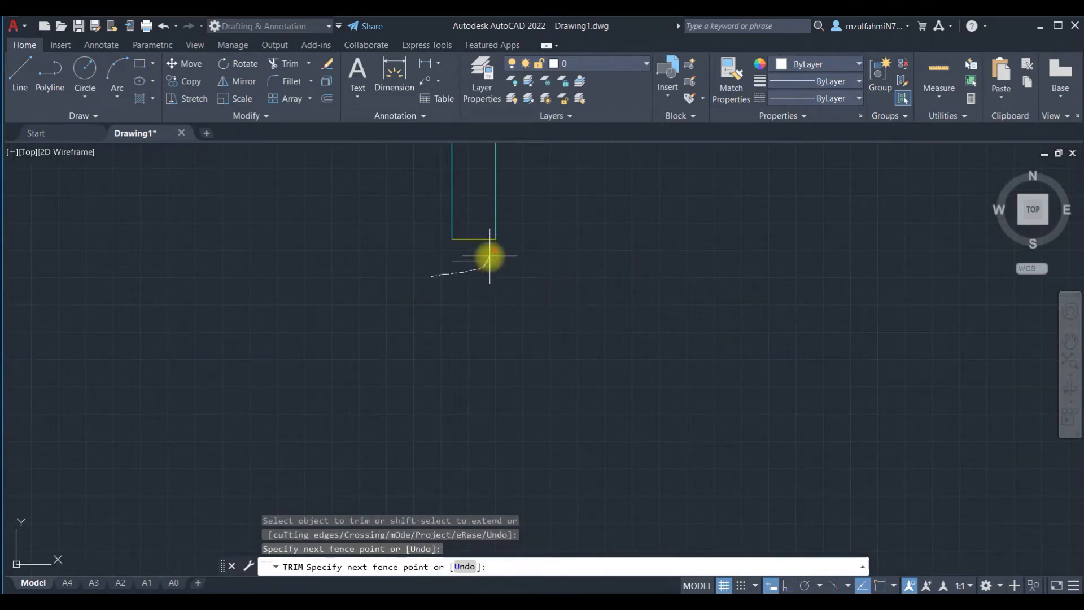
pyautogui.moveTo(490, 256); pyautogui.dragTo(490, 259)
pyautogui.scroll(-4, 531, 378)
pyautogui.moveTo(529, 390); pyautogui.dragTo(536, 301, button='middle')
pyautogui.scroll(4, 502, 398)
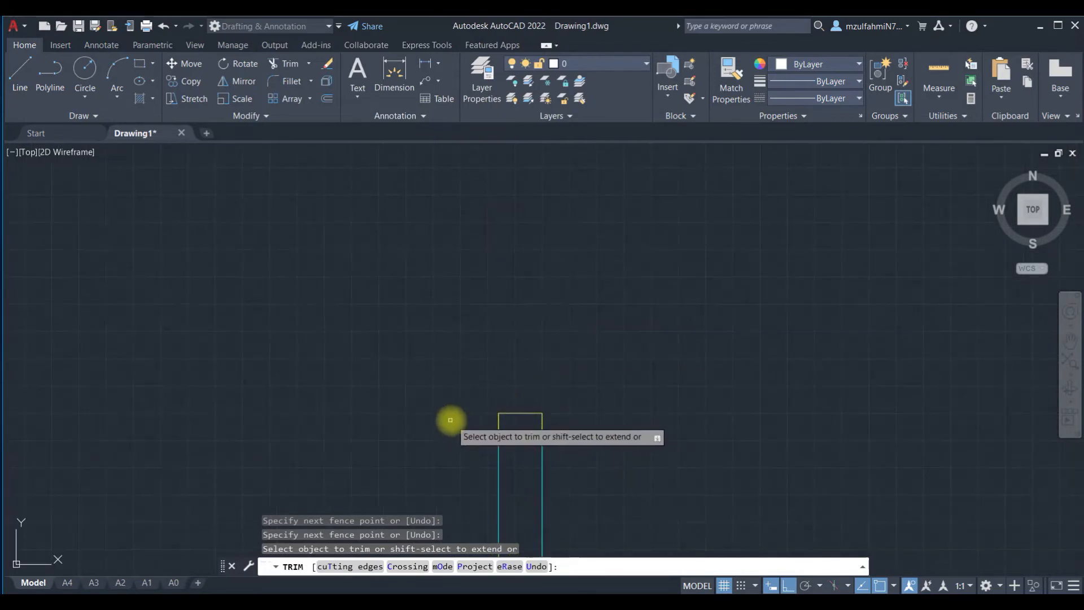
pyautogui.moveTo(450, 420)
pyautogui.mouseDown()
pyautogui.moveTo(605, 426)
pyautogui.moveTo(516, 416)
pyautogui.moveTo(567, 375)
pyautogui.moveTo(532, 375)
pyautogui.moveTo(517, 396)
pyautogui.moveTo(665, 357)
pyautogui.mouseUp()
# Step: Trim the lower window on the upper-left room's left wall down to an opening with closed wall ends
pyautogui.scroll(-7, 643, 412)
pyautogui.scroll(5, 639, 413)
pyautogui.scroll(2, 557, 487)
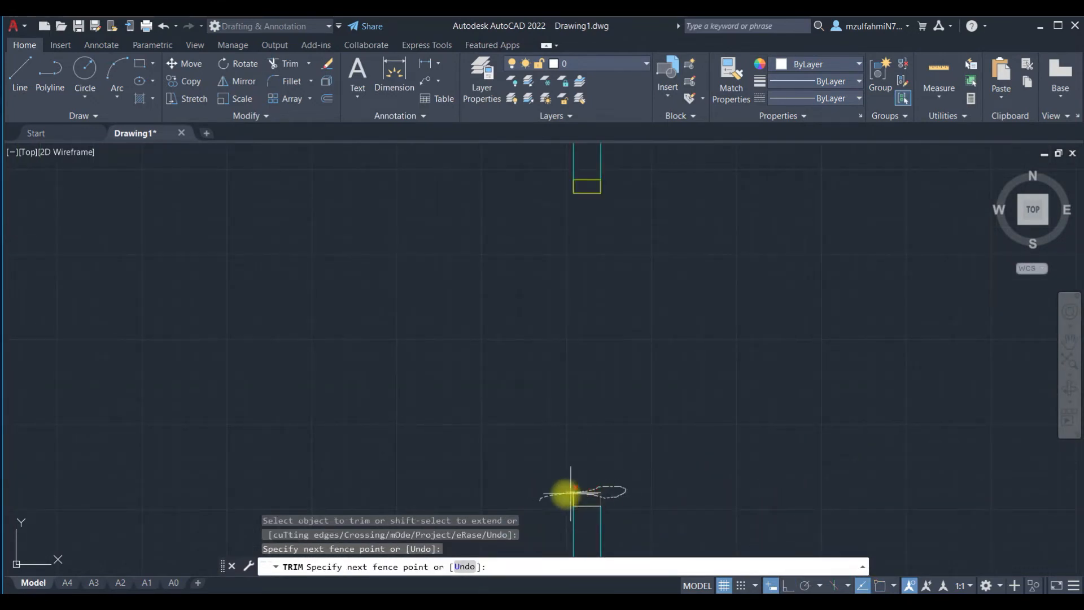
pyautogui.moveTo(596, 494); pyautogui.dragTo(598, 493)
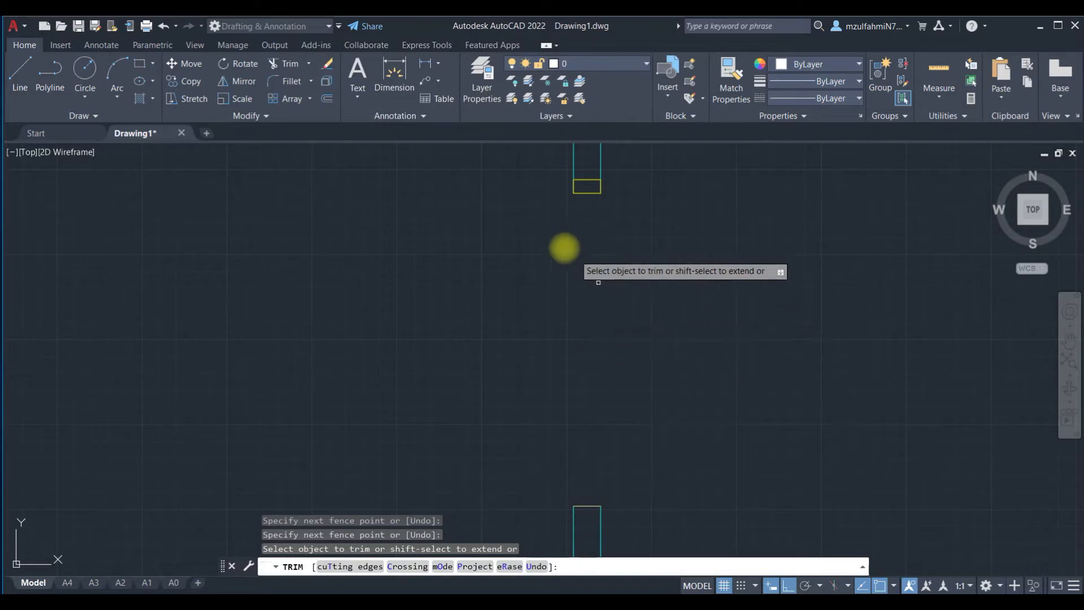
pyautogui.moveTo(552, 199)
pyautogui.mouseDown()
pyautogui.moveTo(574, 186)
pyautogui.moveTo(593, 218)
pyautogui.mouseUp()
pyautogui.scroll(-2, 648, 326)
pyautogui.scroll(-5, 648, 325)
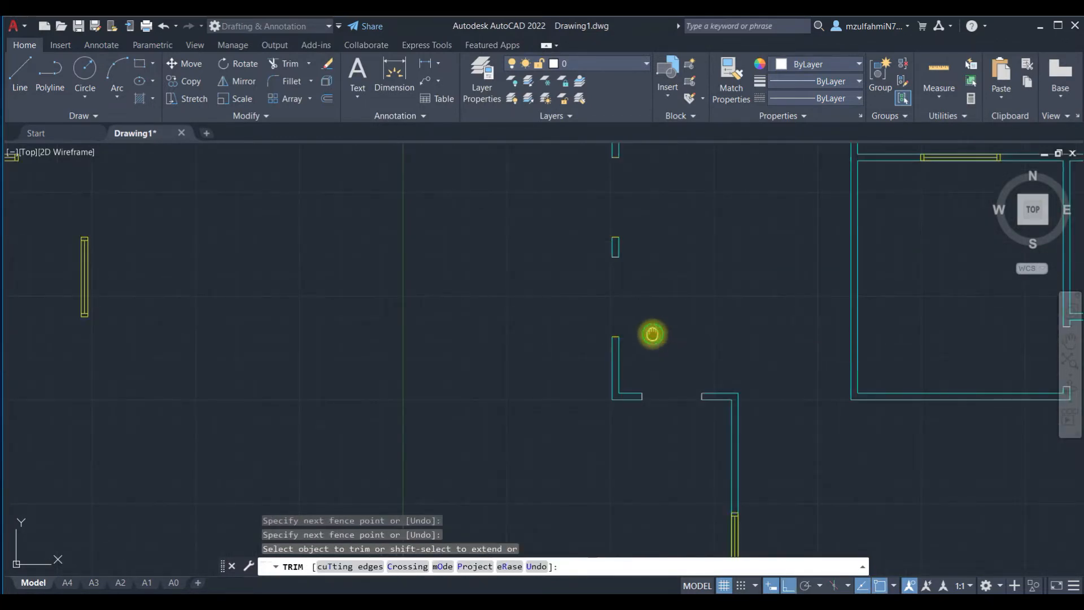
# Step: Trim the window frame pieces off the central room's bottom wall, leaving a clean opening with closed wall ends
pyautogui.scroll(5, 571, 360)
pyautogui.moveTo(570, 355); pyautogui.dragTo(575, 431)
pyautogui.scroll(2, 578, 401)
pyautogui.scroll(3, 491, 422)
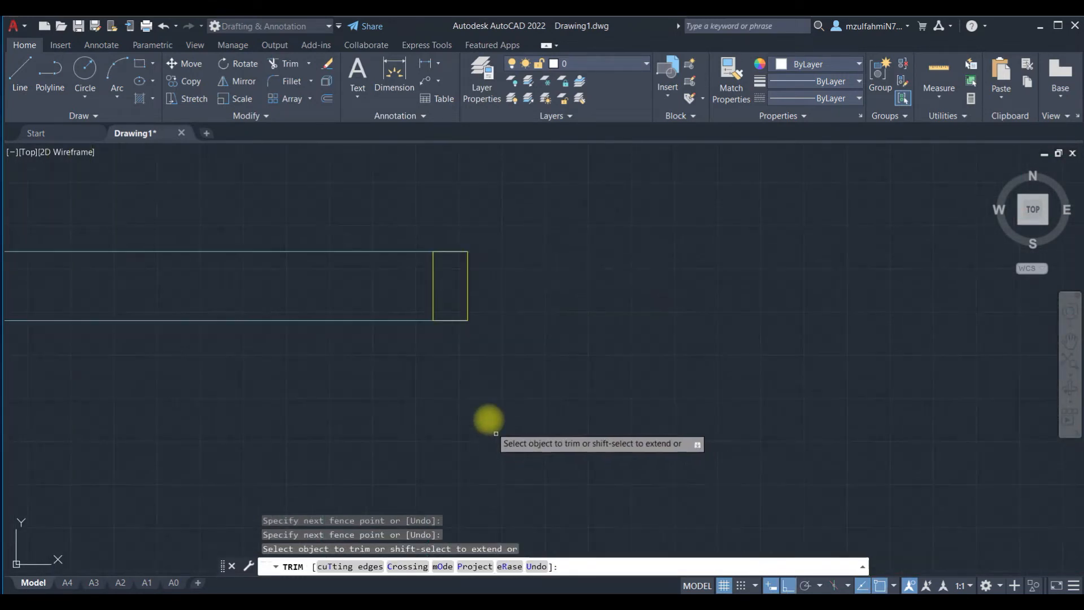
pyautogui.moveTo(443, 230); pyautogui.dragTo(460, 360)
pyautogui.moveTo(450, 300)
pyautogui.mouseDown()
pyautogui.moveTo(500, 266)
pyautogui.moveTo(555, 297)
pyautogui.mouseUp()
pyautogui.scroll(-5, 555, 297)
pyautogui.scroll(2, 697, 304)
pyautogui.scroll(2, 700, 309)
pyautogui.moveTo(762, 234); pyautogui.dragTo(719, 346)
# Step: Trim the lowest window on the central room's left wall, frame pieces included, down to an opening with closed wall ends
pyautogui.scroll(-3, 576, 259)
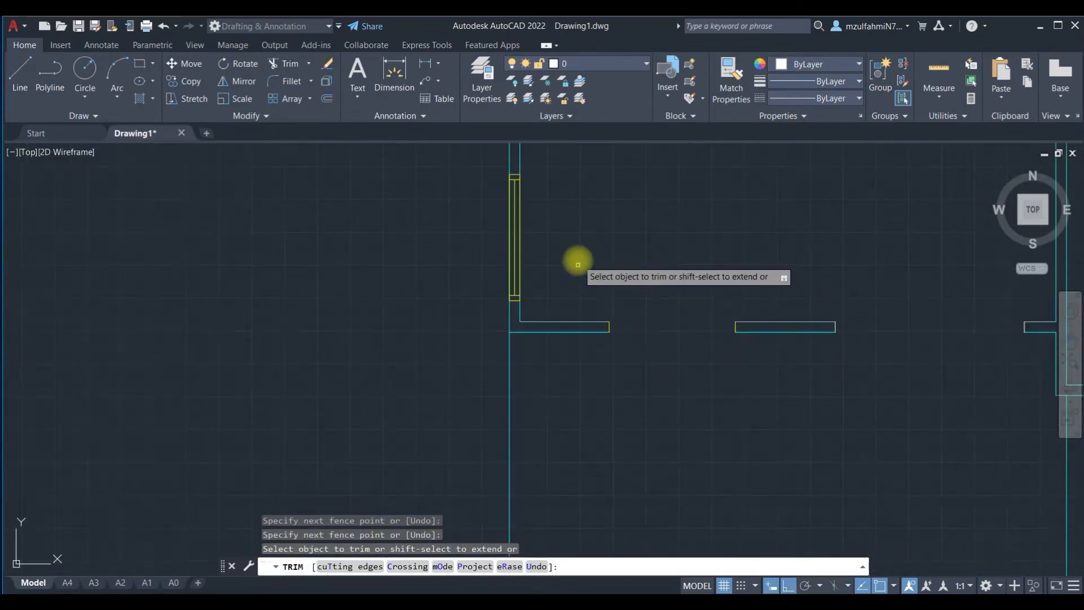
pyautogui.moveTo(523, 278); pyautogui.dragTo(444, 290)
pyautogui.scroll(4, 423, 306)
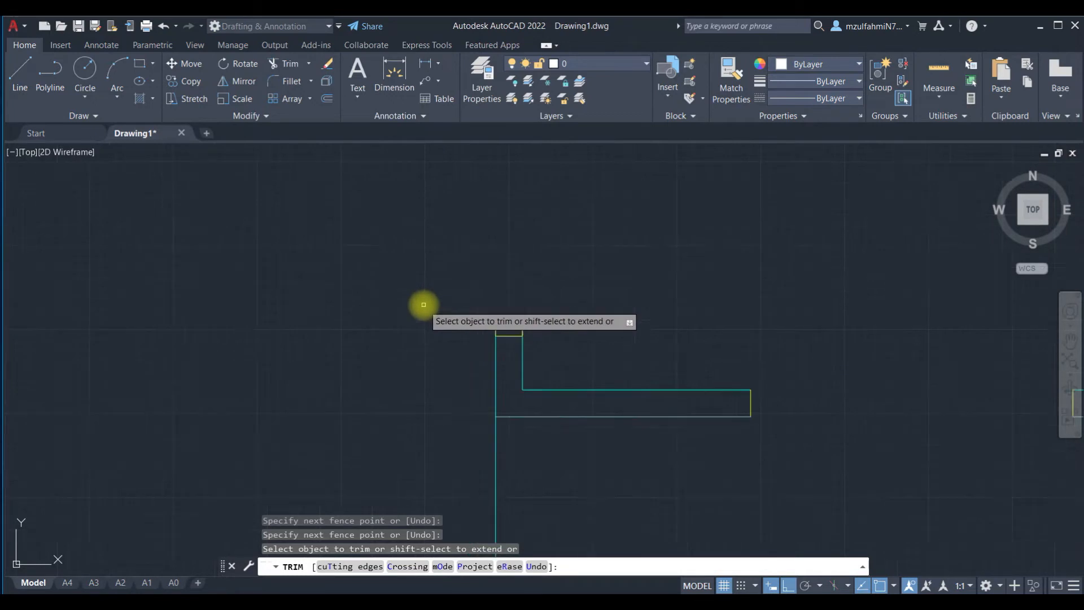
pyautogui.moveTo(502, 340)
pyautogui.mouseDown()
pyautogui.moveTo(594, 339)
pyautogui.moveTo(554, 317)
pyautogui.mouseUp()
pyautogui.scroll(-2, 560, 291)
pyautogui.moveTo(532, 262); pyautogui.dragTo(498, 425, button='middle')
pyautogui.moveTo(525, 206)
pyautogui.mouseDown()
pyautogui.moveTo(526, 189)
pyautogui.moveTo(612, 225)
pyautogui.moveTo(649, 259)
pyautogui.moveTo(636, 249)
pyautogui.mouseUp()
# Step: Trim the middle window on the central room's left wall and both its frame pieces, keeping the wall ends closed
pyautogui.scroll(-5, 612, 225)
pyautogui.scroll(-4, 636, 249)
pyautogui.moveTo(655, 205); pyautogui.dragTo(603, 281, button='middle')
pyautogui.scroll(4, 602, 279)
pyautogui.moveTo(486, 264); pyautogui.dragTo(590, 254)
pyautogui.scroll(4, 585, 260)
pyautogui.scroll(3, 440, 354)
pyautogui.moveTo(396, 366); pyautogui.dragTo(388, 368)
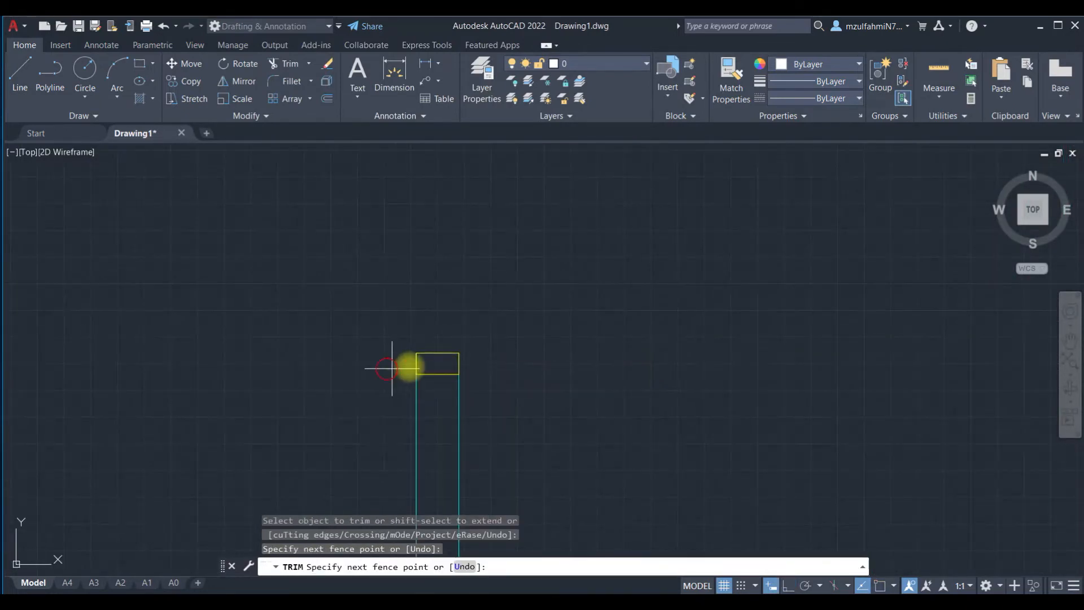
pyautogui.moveTo(489, 363); pyautogui.dragTo(491, 362)
pyautogui.moveTo(410, 337); pyautogui.dragTo(444, 364)
pyautogui.scroll(-4, 483, 312)
pyautogui.moveTo(460, 277); pyautogui.dragTo(432, 395, button='middle')
pyautogui.scroll(2, 399, 278)
pyautogui.scroll(2, 425, 235)
pyautogui.moveTo(430, 235)
pyautogui.mouseDown()
pyautogui.moveTo(527, 226)
pyautogui.moveTo(498, 233)
pyautogui.moveTo(469, 271)
pyautogui.mouseUp()
# Step: Trim the uppermost window on the central room's left wall into an opening with closed wall ends
pyautogui.scroll(-4, 479, 272)
pyautogui.scroll(-5, 500, 252)
pyautogui.scroll(5, 501, 234)
pyautogui.moveTo(500, 235); pyautogui.dragTo(473, 324, button='middle')
pyautogui.moveTo(402, 235); pyautogui.dragTo(499, 209)
pyautogui.scroll(4, 412, 350)
pyautogui.moveTo(409, 375)
pyautogui.mouseDown()
pyautogui.moveTo(532, 380)
pyautogui.moveTo(486, 359)
pyautogui.moveTo(450, 383)
pyautogui.mouseUp()
pyautogui.scroll(-4, 452, 339)
pyautogui.moveTo(442, 282); pyautogui.dragTo(409, 412, button='middle')
pyautogui.scroll(4, 433, 283)
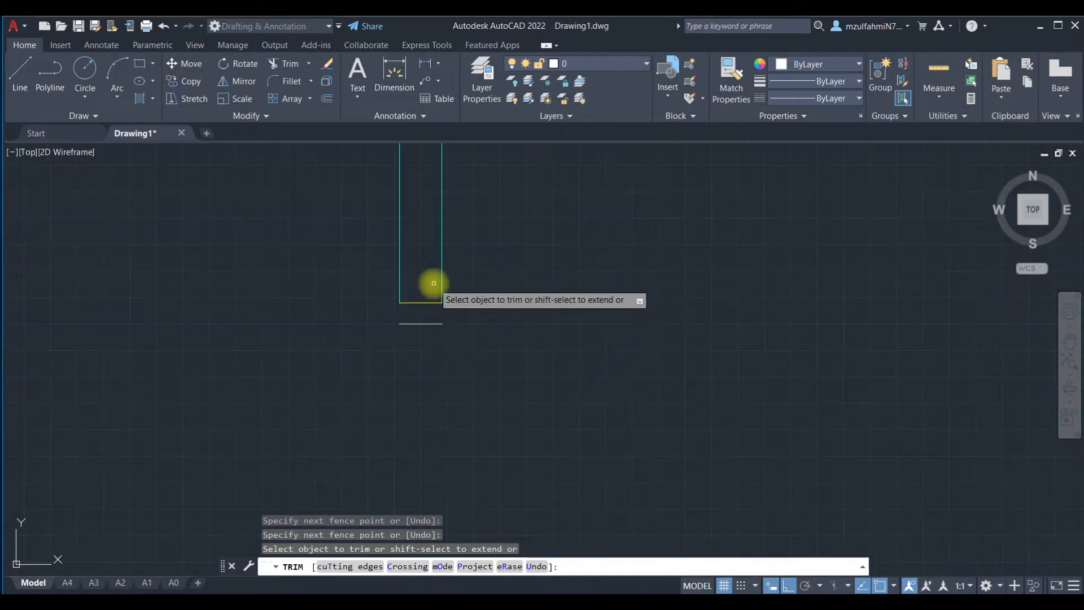
pyautogui.moveTo(417, 321); pyautogui.dragTo(425, 331)
# Step: Trim away the glazing and wall lines between the frame pieces of the three windows on the lower-right room's bottom wall
pyautogui.scroll(-5, 452, 331)
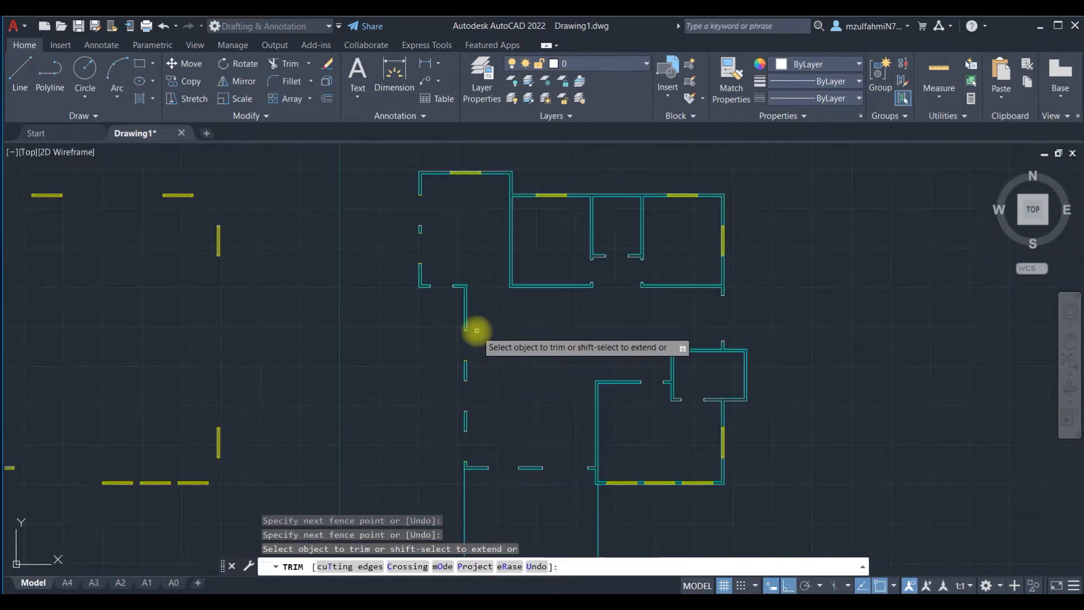
pyautogui.scroll(5, 513, 363)
pyautogui.moveTo(575, 388); pyautogui.dragTo(578, 453)
pyautogui.moveTo(653, 384); pyautogui.dragTo(674, 455)
pyautogui.moveTo(756, 376); pyautogui.dragTo(788, 449)
# Step: Trim off both frame pieces of the left window on the lower-right room's bottom wall, keeping the wall ends closed
pyautogui.scroll(8, 528, 428)
pyautogui.moveTo(349, 387)
pyautogui.mouseDown(button='middle')
pyautogui.moveTo(629, 436)
pyautogui.moveTo(651, 454)
pyautogui.mouseUp(button='middle')
pyautogui.scroll(-2, 299, 316)
pyautogui.scroll(4, 265, 294)
pyautogui.moveTo(260, 313); pyautogui.dragTo(261, 374)
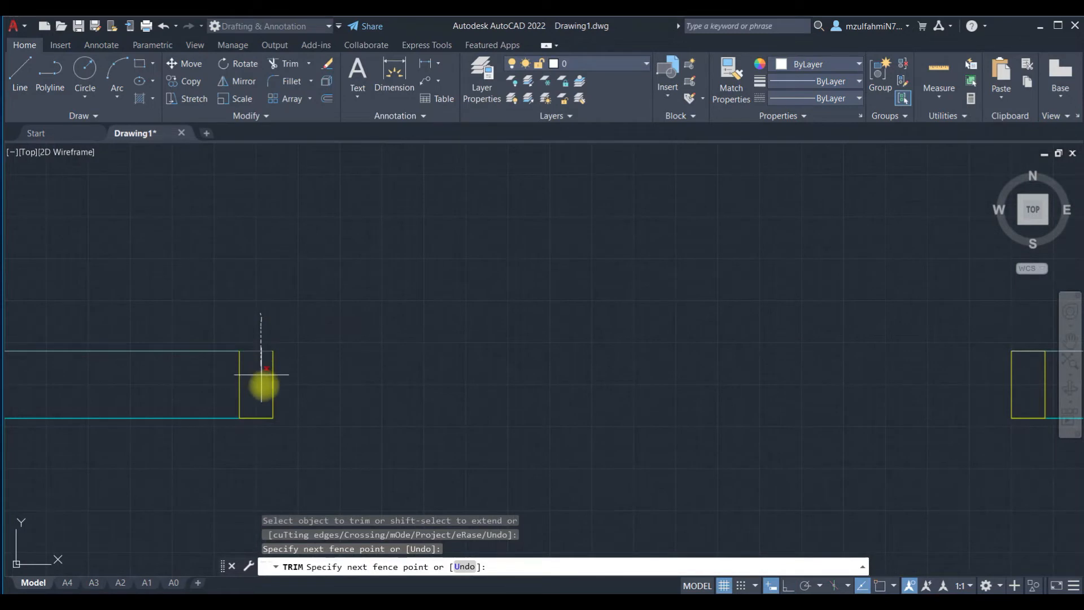
pyautogui.moveTo(266, 430); pyautogui.dragTo(266, 432)
pyautogui.scroll(-4, 475, 370)
pyautogui.scroll(4, 734, 370)
pyautogui.moveTo(767, 320); pyautogui.dragTo(732, 390)
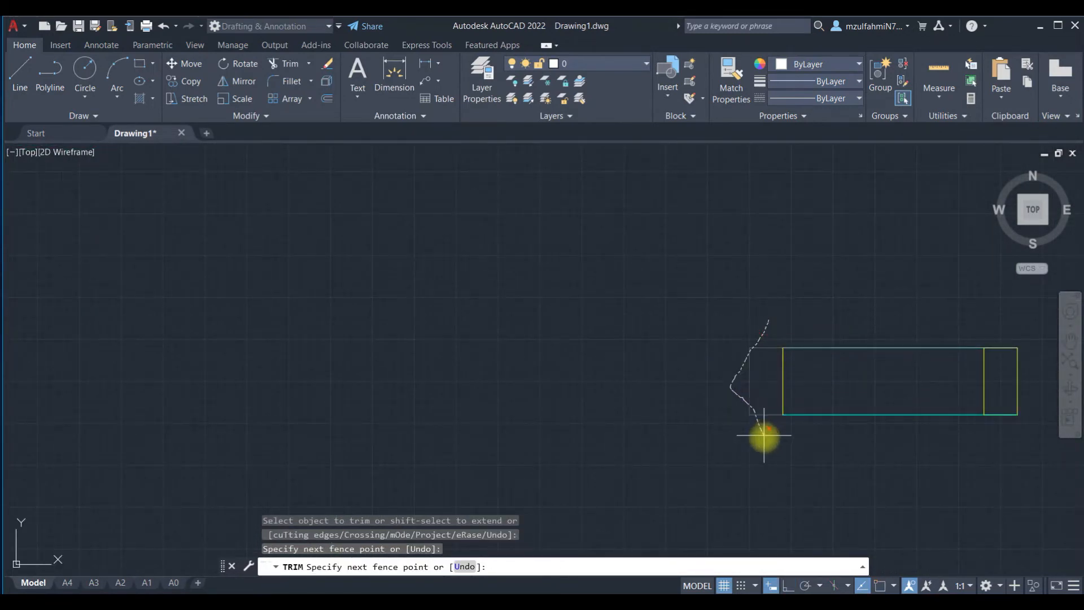
pyautogui.moveTo(764, 435); pyautogui.dragTo(765, 438)
# Step: Trim off the frame pieces of the middle and right windows on the lower-right room's bottom wall, keeping the wall ends closed
pyautogui.scroll(-2, 811, 447)
pyautogui.moveTo(811, 448); pyautogui.dragTo(551, 455, button='middle')
pyautogui.moveTo(669, 456); pyautogui.dragTo(680, 428)
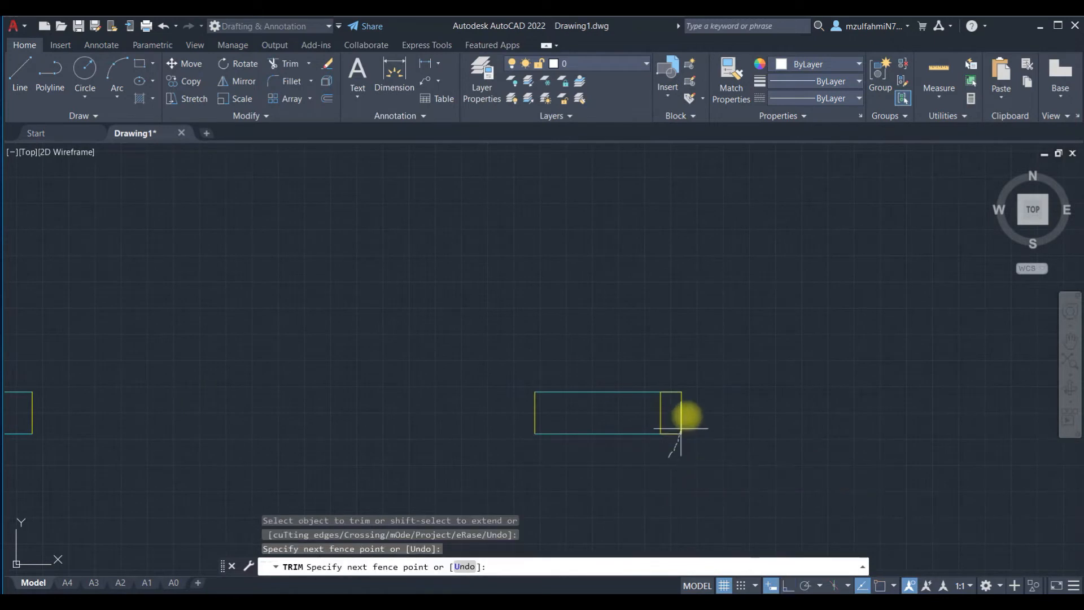
pyautogui.moveTo(675, 388); pyautogui.dragTo(675, 385)
pyautogui.scroll(-6, 704, 367)
pyautogui.moveTo(747, 380); pyautogui.dragTo(600, 414, button='middle')
pyautogui.scroll(4, 642, 440)
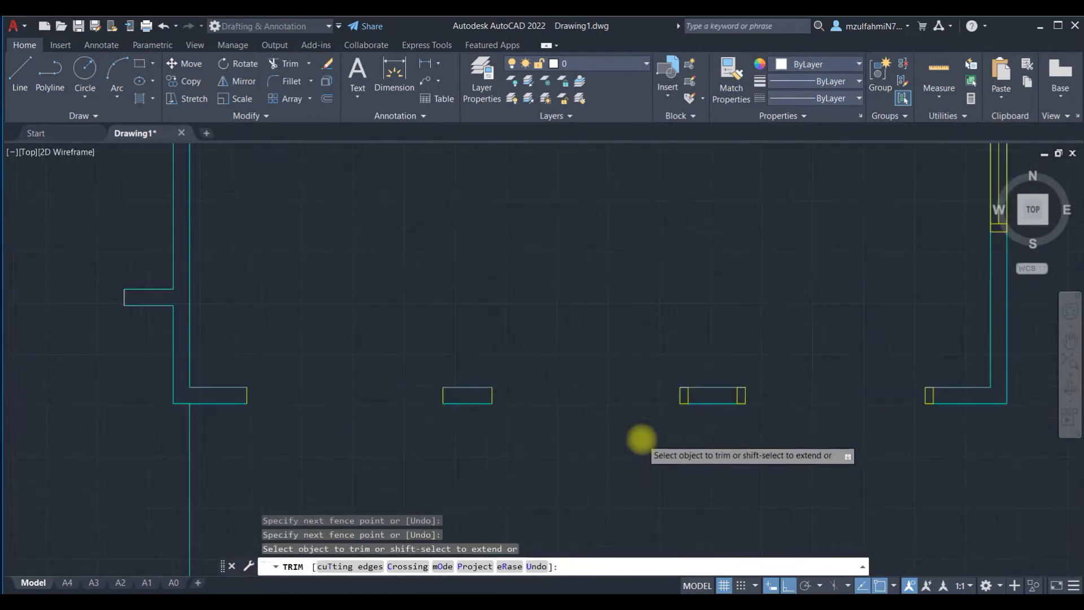
pyautogui.moveTo(706, 324); pyautogui.dragTo(702, 372)
pyautogui.moveTo(798, 356)
pyautogui.mouseDown()
pyautogui.moveTo(799, 341)
pyautogui.moveTo(820, 372)
pyautogui.mouseUp()
pyautogui.scroll(-4, 832, 391)
pyautogui.moveTo(832, 392); pyautogui.dragTo(612, 405, button='middle')
pyautogui.scroll(5, 738, 364)
pyautogui.moveTo(881, 350); pyautogui.dragTo(896, 357)
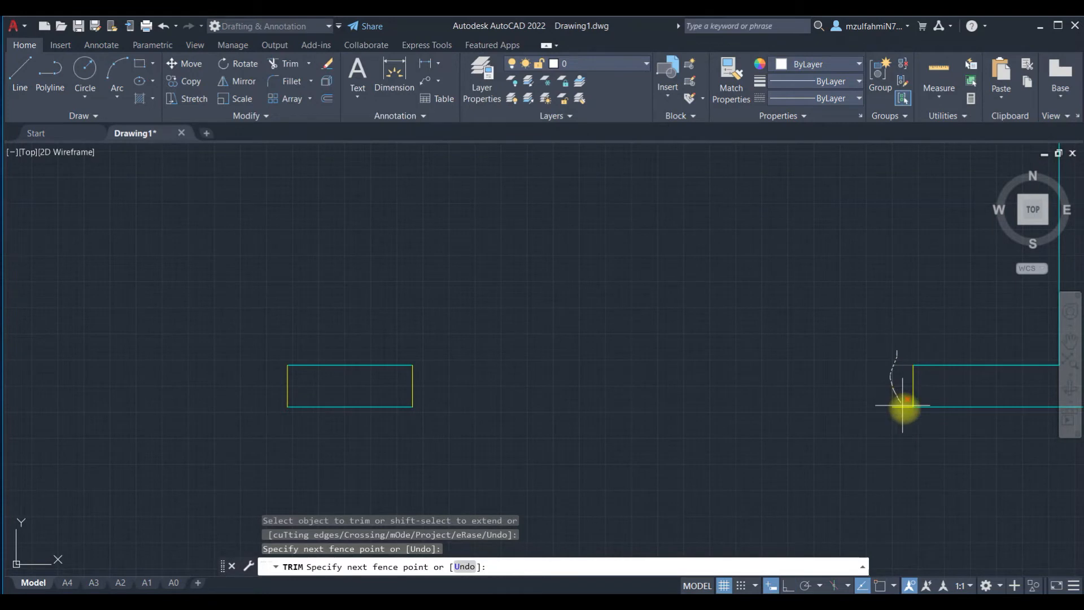
pyautogui.moveTo(903, 405); pyautogui.dragTo(901, 420)
# Step: Trim the window on the lower-right room's right wall, including both frame pieces, into an opening with closed wall ends
pyautogui.scroll(-5, 897, 426)
pyautogui.moveTo(825, 303); pyautogui.dragTo(630, 383, button='middle')
pyautogui.click(692, 353)
pyautogui.click(834, 300)
pyautogui.scroll(5, 790, 352)
pyautogui.moveTo(658, 431); pyautogui.dragTo(573, 412, button='middle')
pyautogui.click(571, 412)
pyautogui.moveTo(623, 402); pyautogui.dragTo(627, 407)
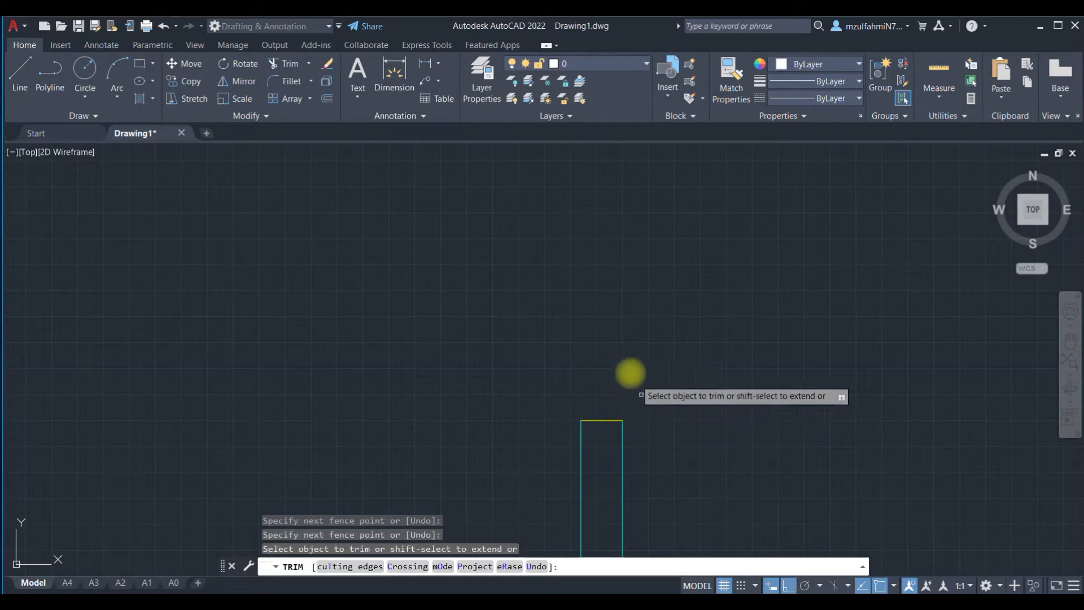
pyautogui.scroll(2, 586, 416)
pyautogui.moveTo(585, 421); pyautogui.dragTo(587, 440, button='middle')
pyautogui.scroll(-6, 540, 295)
pyautogui.moveTo(539, 255); pyautogui.dragTo(518, 405, button='middle')
pyautogui.scroll(2, 518, 308)
pyautogui.moveTo(477, 324); pyautogui.dragTo(565, 321)
# Step: Trim the window on the upper-right room's right wall and both its frame pieces, leaving an opening with closed wall ends
pyautogui.scroll(-4, 586, 300)
pyautogui.moveTo(576, 259); pyautogui.dragTo(485, 419, button='middle')
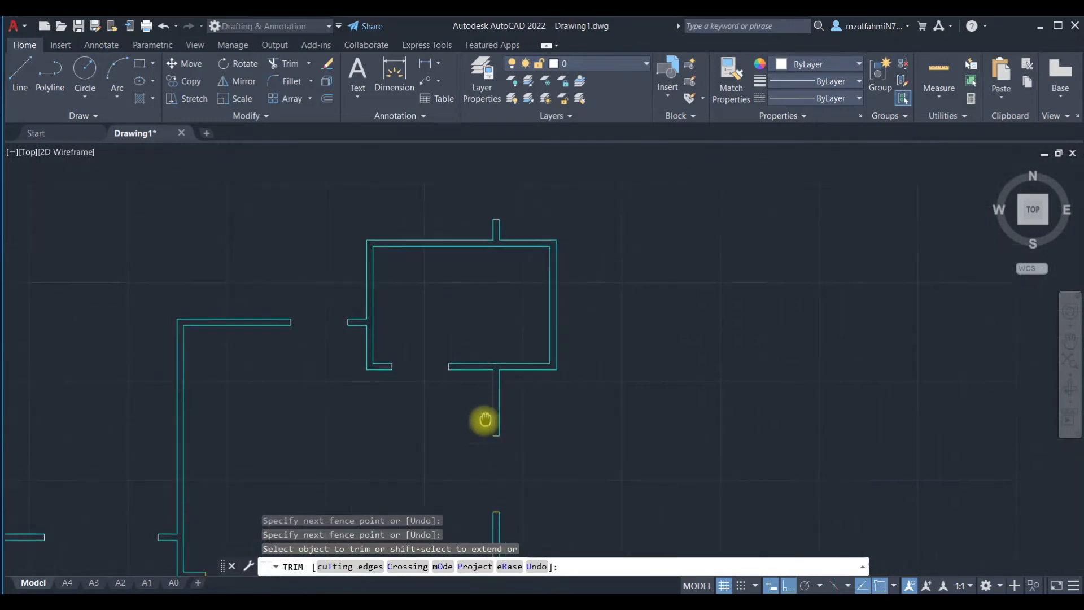
pyautogui.scroll(-3, 491, 354)
pyautogui.scroll(-3, 461, 243)
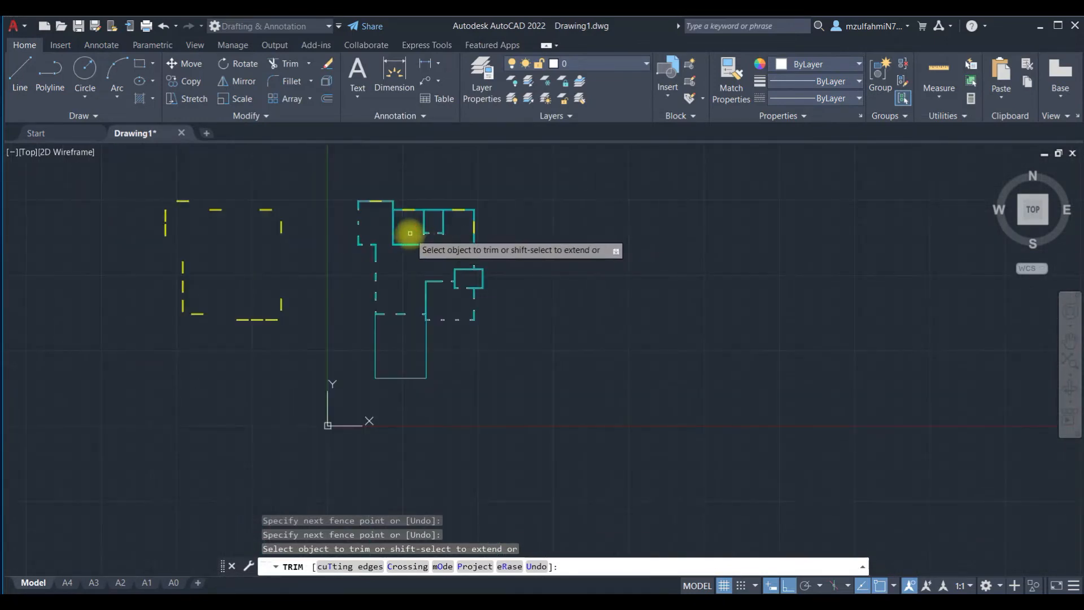
pyautogui.scroll(5, 455, 285)
pyautogui.scroll(1, 514, 306)
pyautogui.moveTo(549, 293)
pyautogui.mouseDown()
pyautogui.moveTo(673, 279)
pyautogui.moveTo(677, 286)
pyautogui.mouseUp()
pyautogui.scroll(2, 645, 327)
pyautogui.scroll(1, 595, 374)
pyautogui.moveTo(516, 431)
pyautogui.mouseDown()
pyautogui.moveTo(598, 435)
pyautogui.moveTo(565, 424)
pyautogui.mouseUp()
pyautogui.scroll(-2, 529, 353)
pyautogui.moveTo(511, 317); pyautogui.dragTo(447, 504, button='middle')
pyautogui.moveTo(462, 325); pyautogui.dragTo(468, 296)
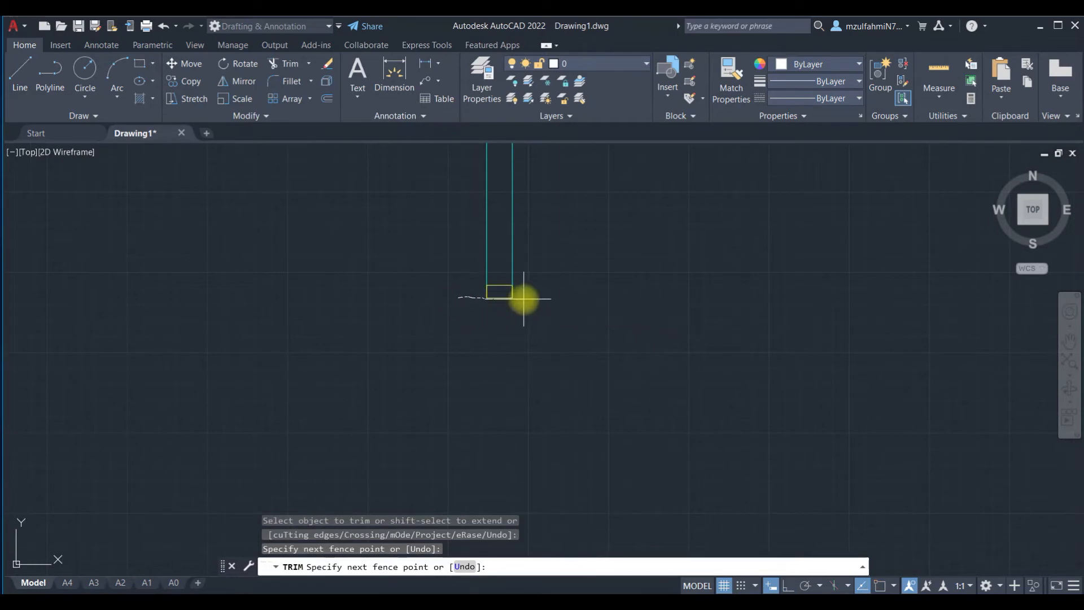
pyautogui.moveTo(497, 305)
pyautogui.mouseDown()
pyautogui.moveTo(508, 310)
pyautogui.moveTo(481, 293)
pyautogui.moveTo(491, 327)
pyautogui.mouseUp()
# Step: Trim the window on the upper-right room's top wall, frame pieces included, down to a clean opening with closed wall ends
pyautogui.scroll(-4, 491, 326)
pyautogui.moveTo(372, 317); pyautogui.dragTo(368, 365, button='middle')
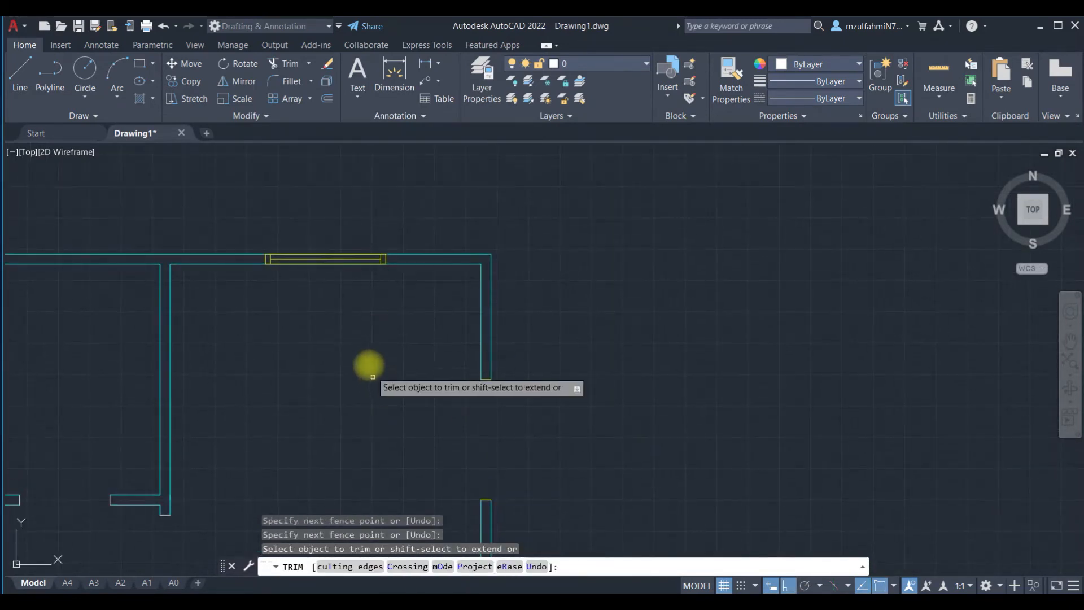
pyautogui.scroll(4, 324, 232)
pyautogui.moveTo(324, 232)
pyautogui.mouseDown()
pyautogui.moveTo(344, 310)
pyautogui.moveTo(457, 245)
pyautogui.mouseUp()
pyautogui.scroll(4, 457, 244)
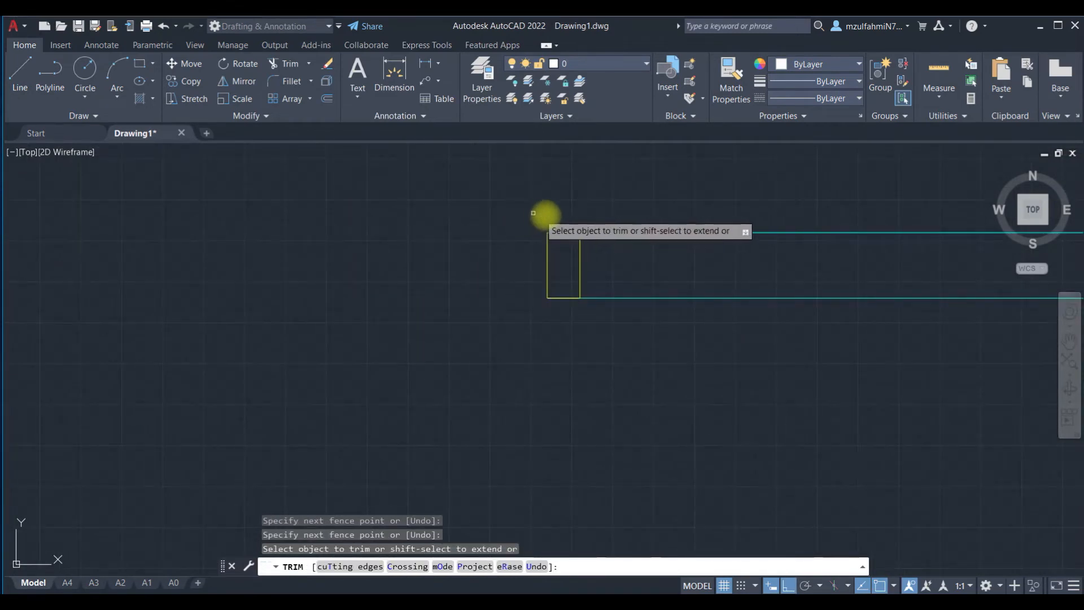
pyautogui.moveTo(563, 216); pyautogui.dragTo(547, 252)
pyautogui.moveTo(564, 311); pyautogui.dragTo(565, 313)
pyautogui.scroll(-4, 453, 335)
pyautogui.moveTo(173, 286); pyautogui.dragTo(282, 308, button='middle')
pyautogui.scroll(6, 290, 310)
pyautogui.moveTo(360, 330); pyautogui.dragTo(394, 392)
pyautogui.moveTo(373, 471); pyautogui.dragTo(374, 473)
# Step: Trim the top-wall window of the room just right of the upper-left room into an opening with closed wall ends
pyautogui.scroll(-6, 384, 462)
pyautogui.scroll(-5, 310, 429)
pyautogui.moveTo(257, 411)
pyautogui.mouseDown(button='middle')
pyautogui.moveTo(315, 327)
pyautogui.moveTo(452, 210)
pyautogui.mouseUp(button='middle')
pyautogui.scroll(6, 416, 218)
pyautogui.moveTo(182, 247); pyautogui.dragTo(139, 333)
pyautogui.moveTo(161, 317); pyautogui.dragTo(298, 324, button='middle')
pyautogui.scroll(6, 428, 318)
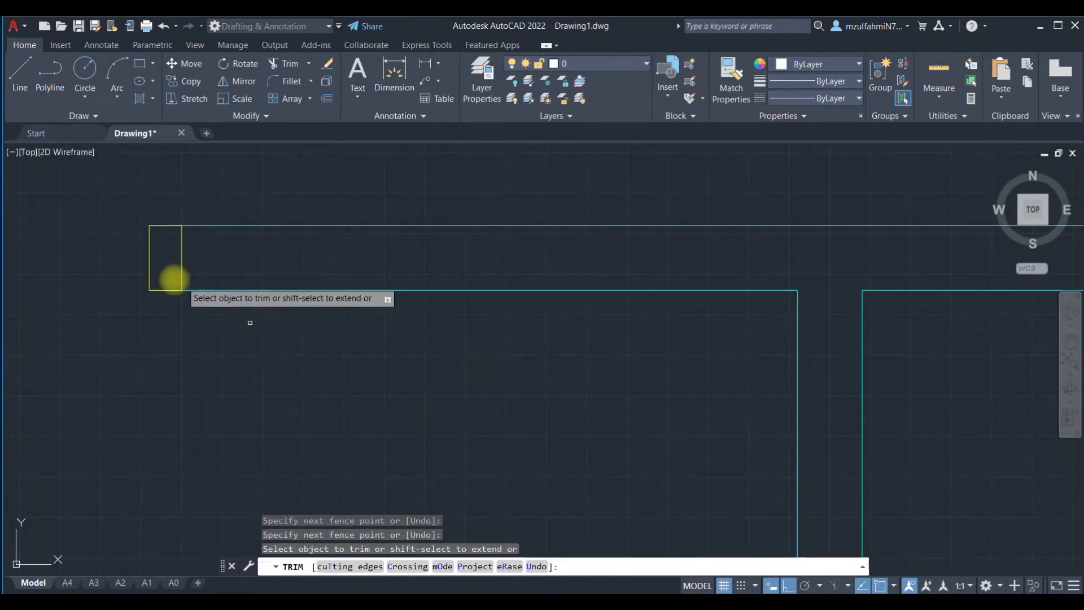
pyautogui.moveTo(150, 332); pyautogui.dragTo(149, 335)
pyautogui.moveTo(137, 266); pyautogui.dragTo(148, 281)
pyautogui.scroll(-6, 109, 310)
pyautogui.moveTo(126, 314); pyautogui.dragTo(327, 259, button='middle')
pyautogui.scroll(5, 327, 259)
pyautogui.scroll(3, 269, 225)
pyautogui.moveTo(142, 170); pyautogui.dragTo(146, 197)
# Step: Trim the window and its frame pieces on the upper-left room's top wall into a closed-end opening, and end the Trim command
pyautogui.scroll(-6, 177, 239)
pyautogui.scroll(-4, 47, 264)
pyautogui.moveTo(59, 267); pyautogui.dragTo(465, 347, button='middle')
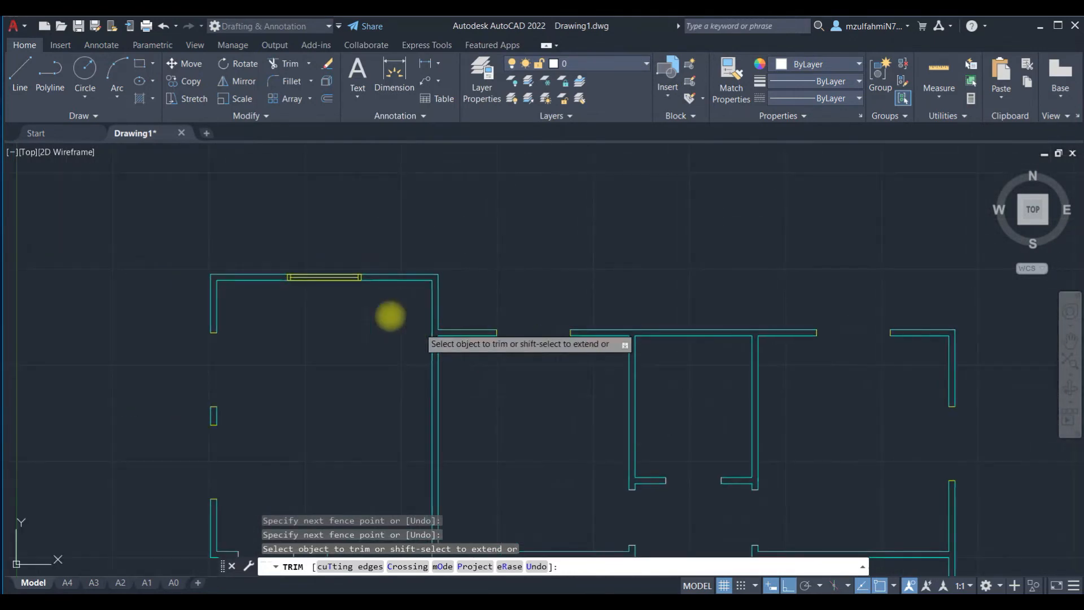
pyautogui.scroll(2, 390, 315)
pyautogui.moveTo(300, 223)
pyautogui.mouseDown()
pyautogui.moveTo(273, 317)
pyautogui.moveTo(270, 305)
pyautogui.mouseUp()
pyautogui.scroll(6, 266, 291)
pyautogui.moveTo(208, 230); pyautogui.dragTo(270, 371, button='middle')
pyautogui.moveTo(203, 241); pyautogui.dragTo(207, 313)
pyautogui.moveTo(653, 243); pyautogui.dragTo(649, 307)
pyautogui.scroll(-5, 655, 319)
pyautogui.press('Escape')
pyautogui.moveTo(622, 380); pyautogui.dragTo(557, 247, button='middle')
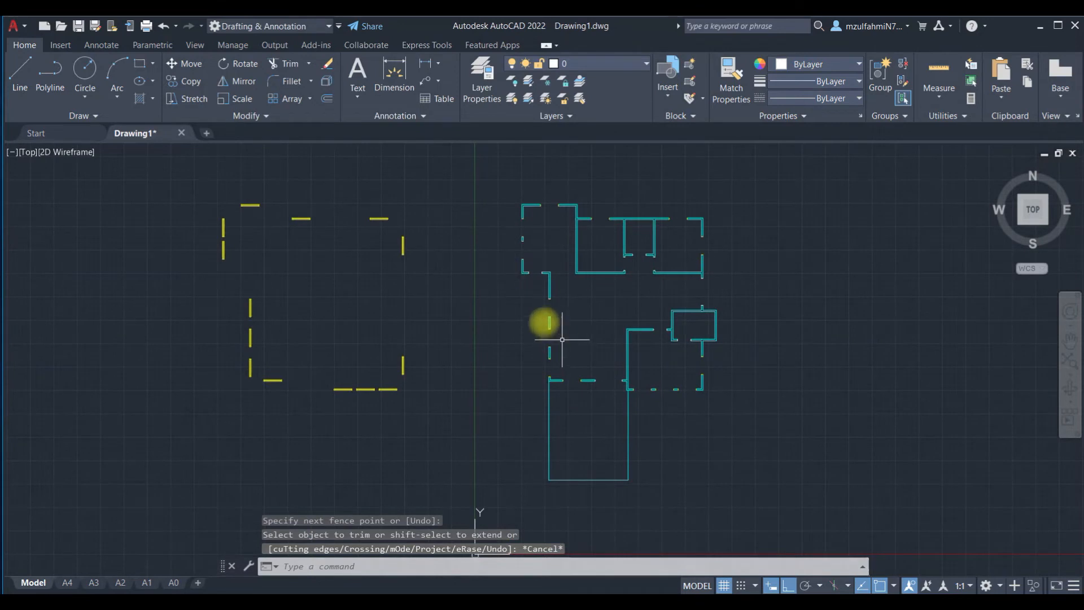
# Step: Join all the line segments of the house's floor plan into polylines, leaving out the copied windows
pyautogui.click(502, 164)
pyautogui.click(755, 499)
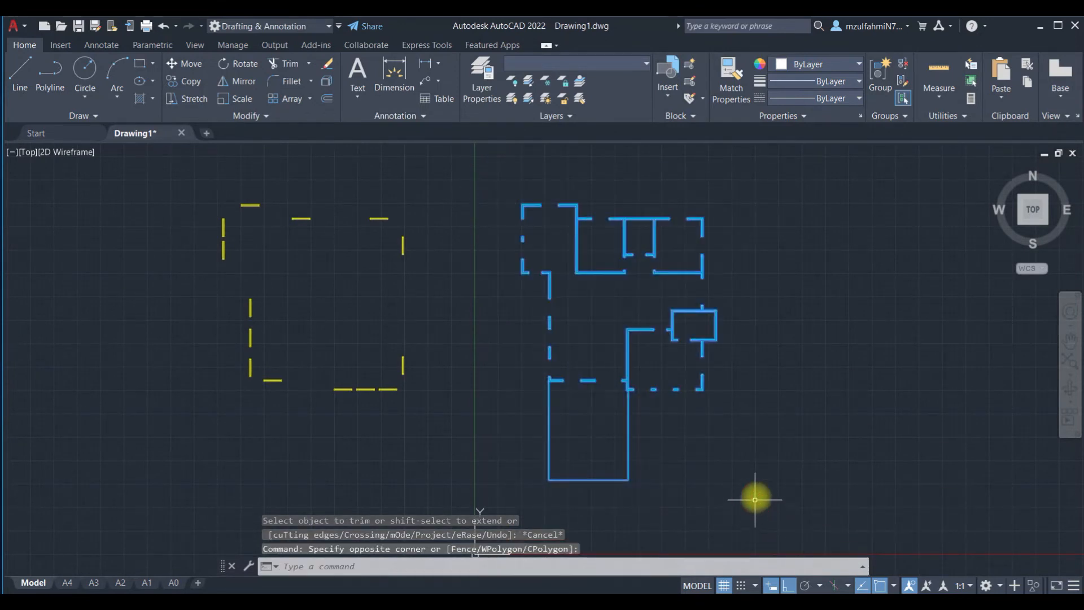
pyautogui.write('J')
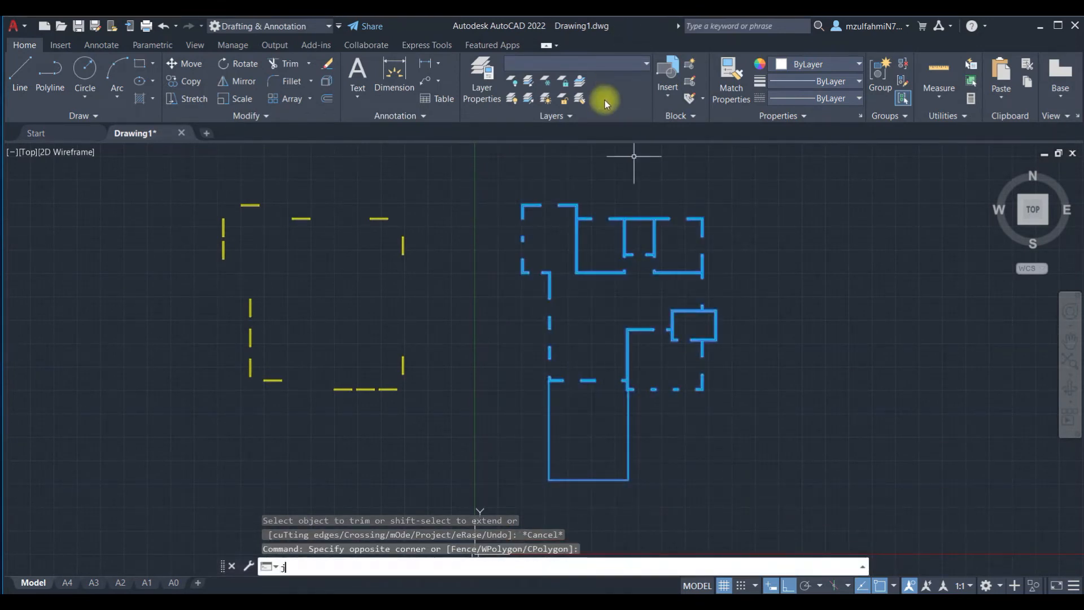
pyautogui.press('Return')
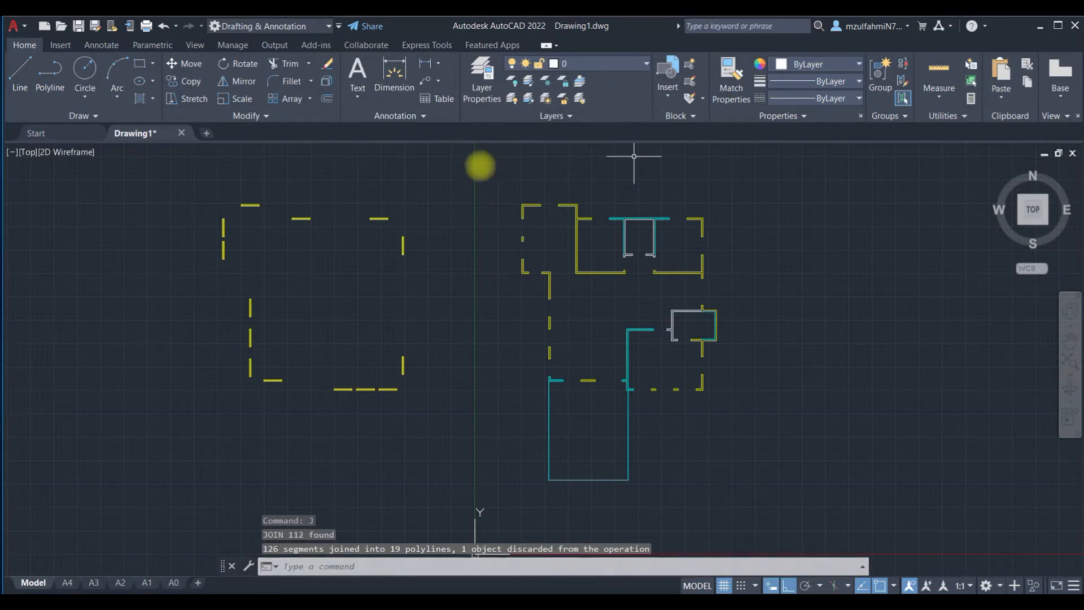
# Step: Assign the joined wall polylines of the floor plan to the Wall layer
pyautogui.click(496, 179)
pyautogui.click(759, 411)
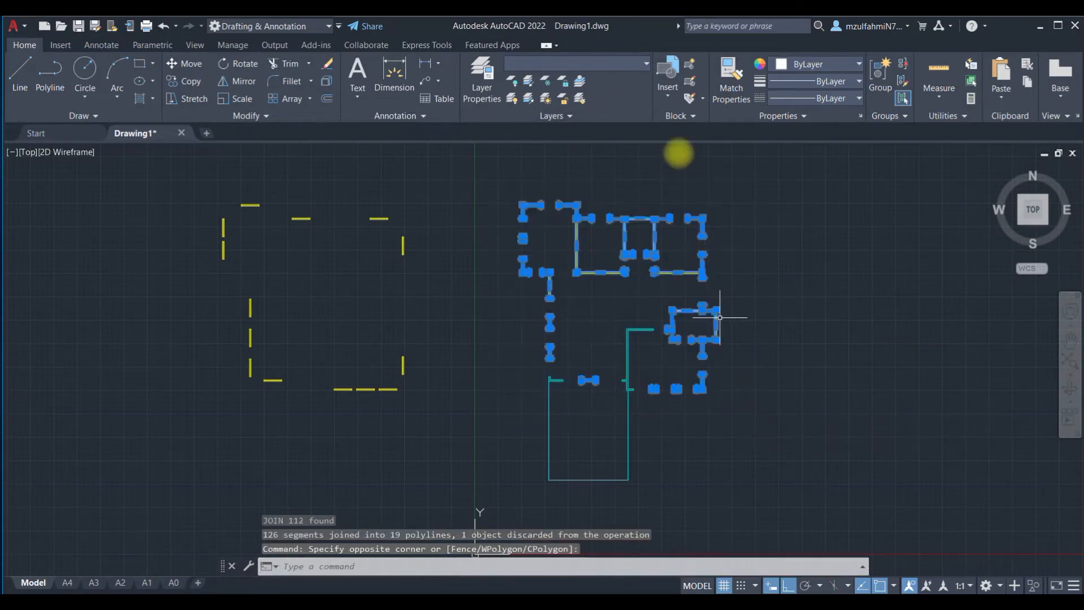
pyautogui.click(622, 67)
pyautogui.click(593, 182)
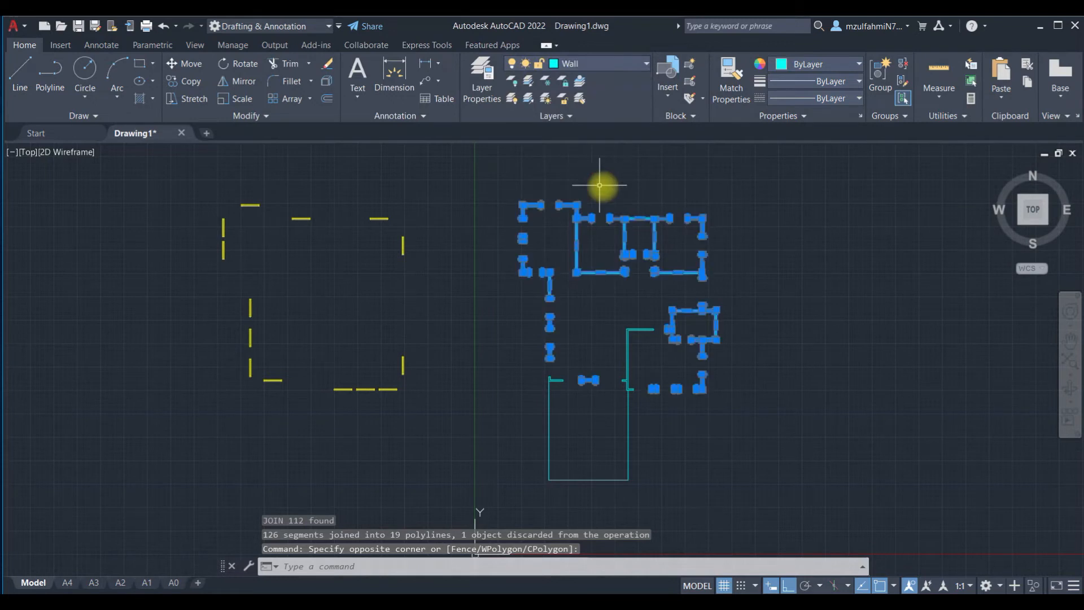
pyautogui.press('Escape')
# Step: Move all the copied windows 20000 units horizontally to the right, back into the house's wall openings
pyautogui.scroll(2, 626, 266)
pyautogui.scroll(-2, 619, 268)
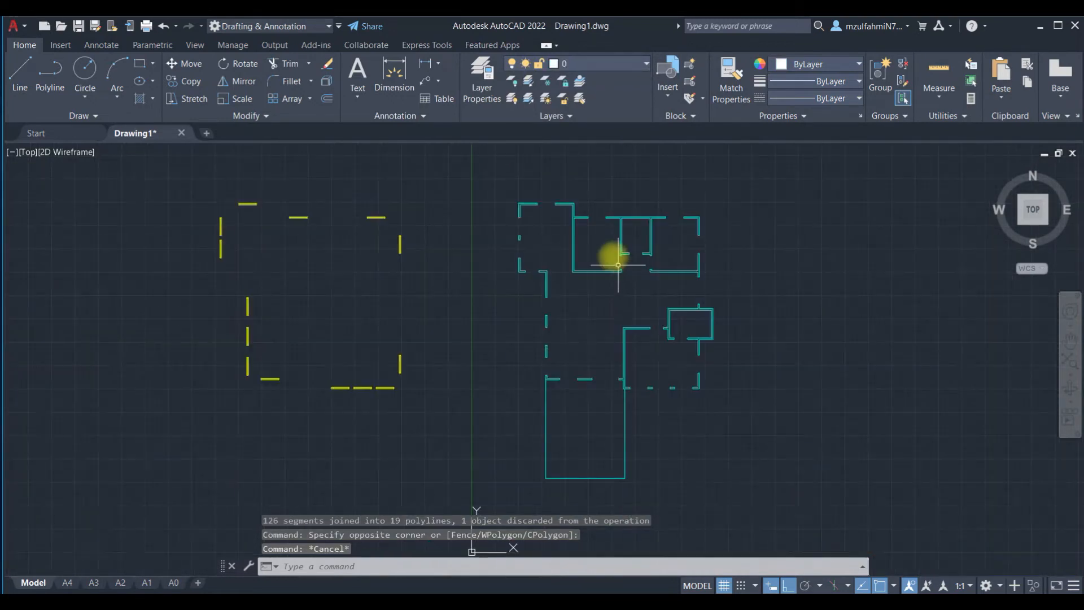
pyautogui.click(195, 202)
pyautogui.click(477, 434)
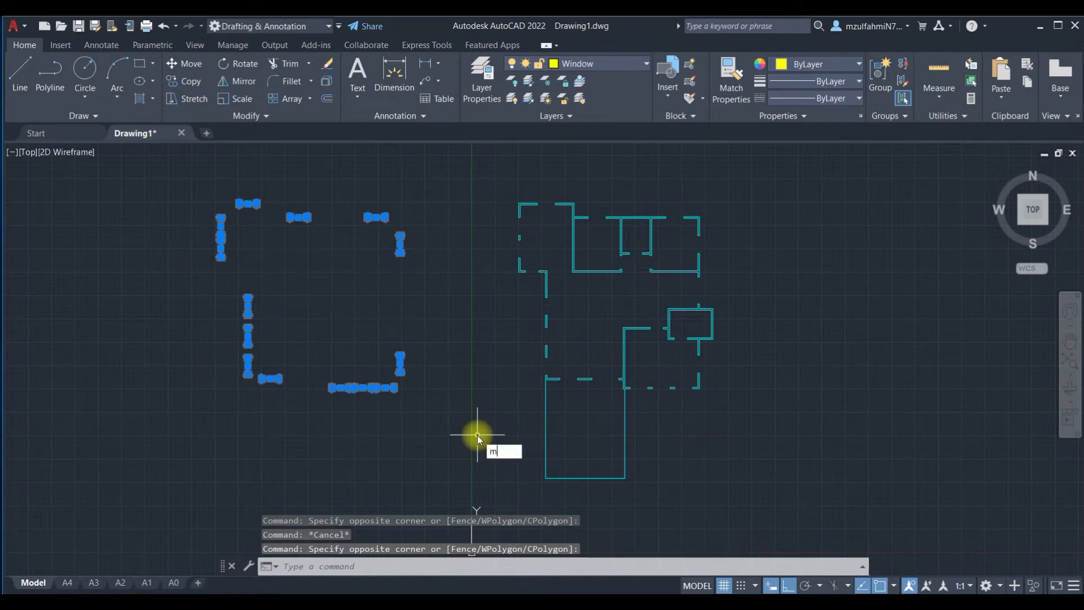
pyautogui.press('Return')
pyautogui.click(175, 459)
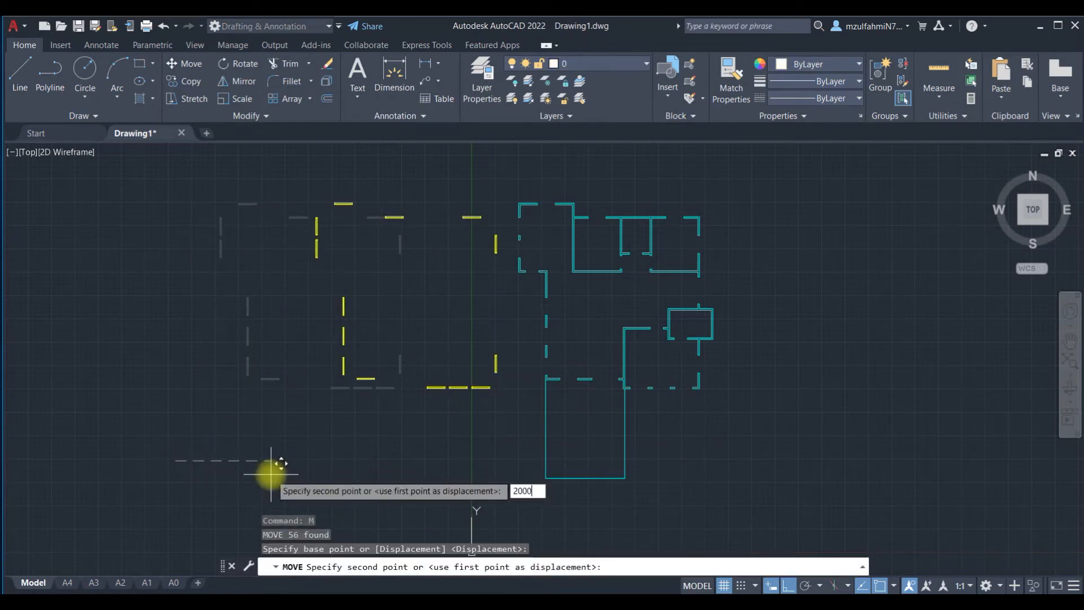
pyautogui.press('Return')
pyautogui.press('Escape')
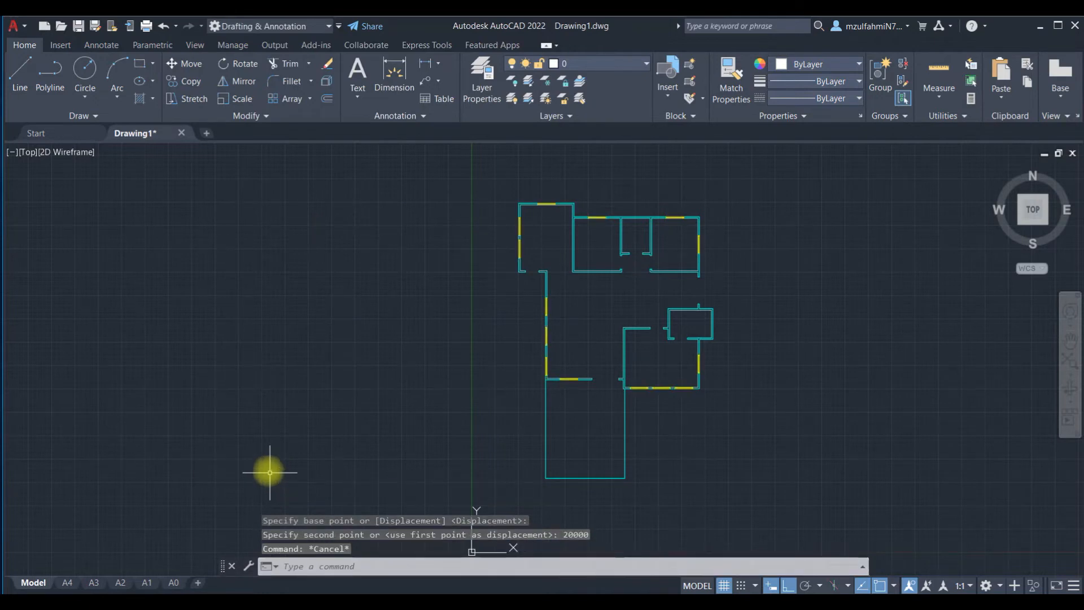
pyautogui.scroll(4, 265, 452)
pyautogui.scroll(-6, 634, 442)
pyautogui.moveTo(634, 443); pyautogui.dragTo(455, 425, button='middle')
pyautogui.scroll(4, 546, 371)
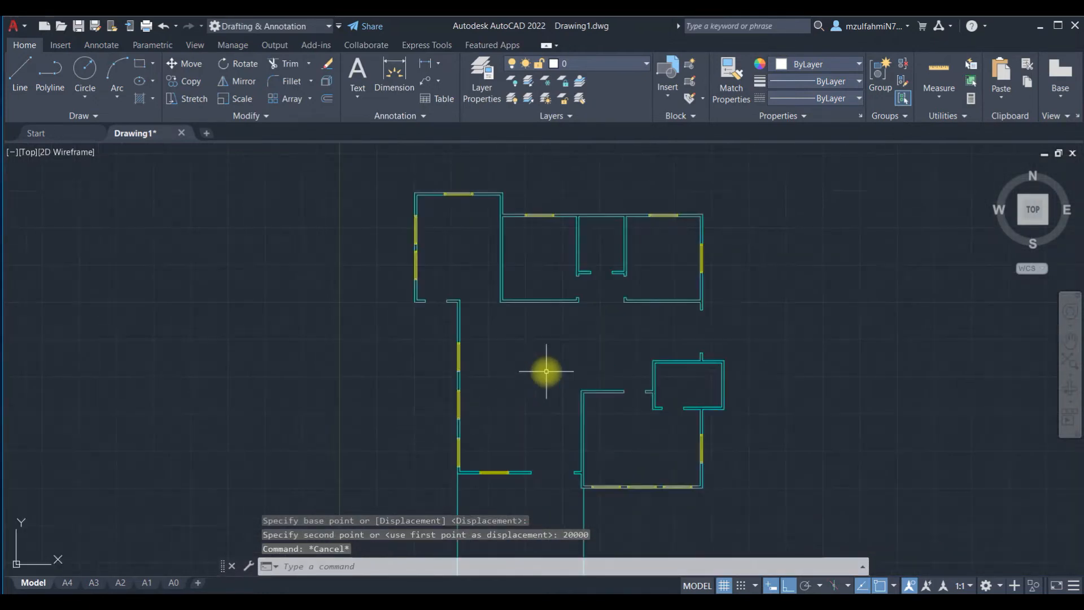
# Step: Turn the Door layer on and erase the spare single and double door symbols lying outside the house plan
pyautogui.scroll(-2, 545, 371)
pyautogui.click(619, 64)
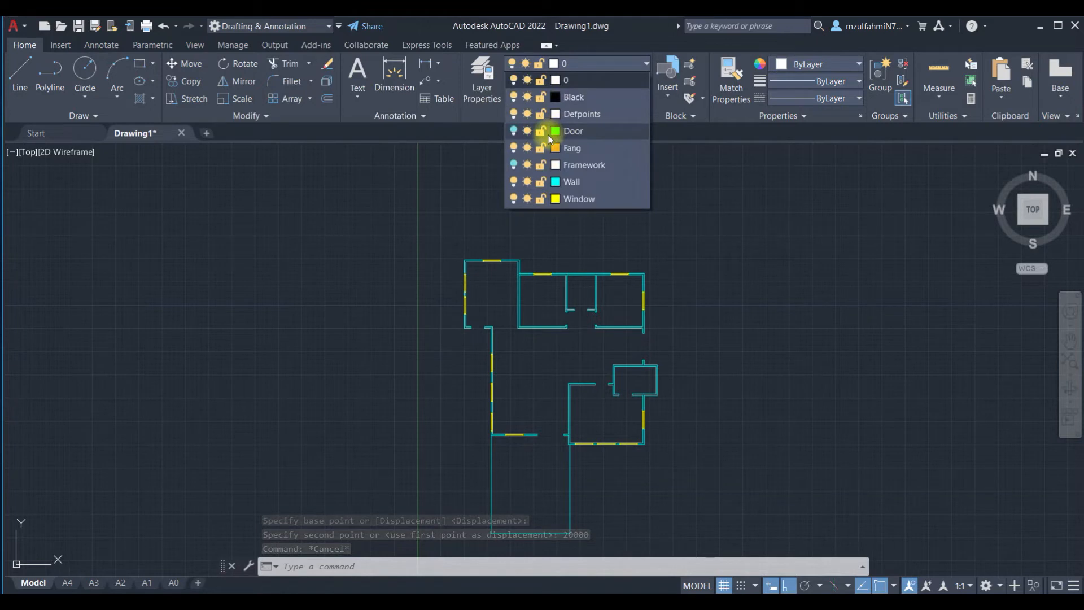
pyautogui.click(514, 131)
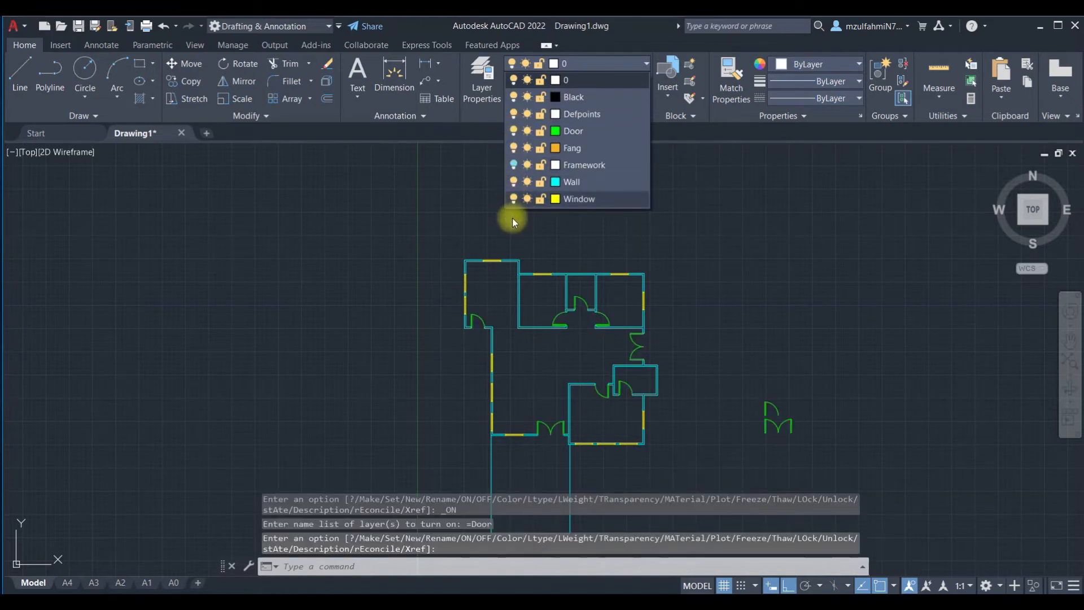
pyautogui.click(830, 387)
pyautogui.click(735, 466)
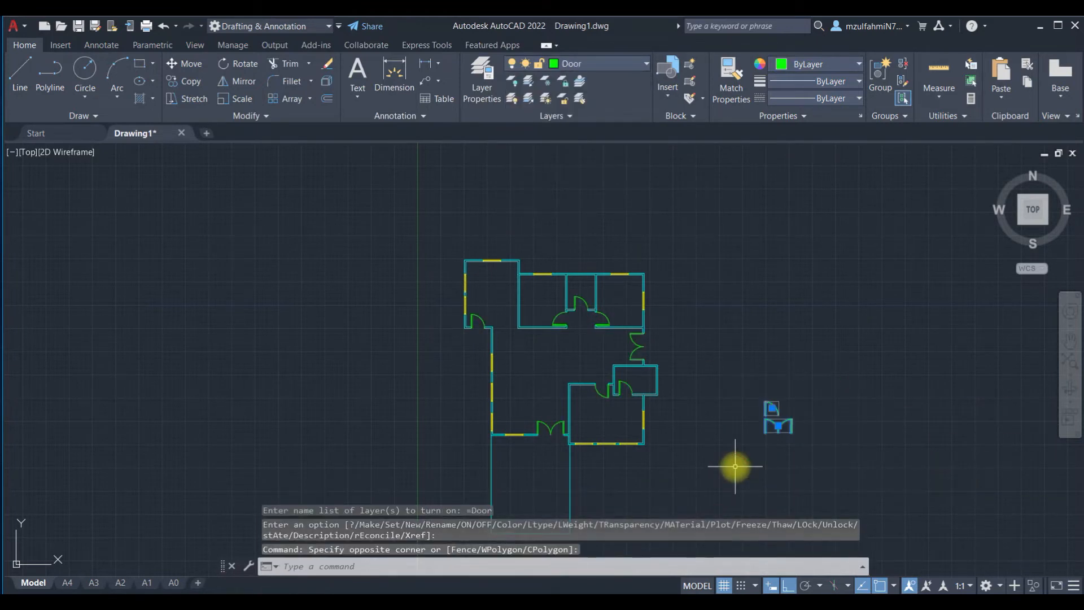
pyautogui.press('Delete')
# Step: Create a new layer named Hatch and make it the current layer
pyautogui.scroll(2, 561, 370)
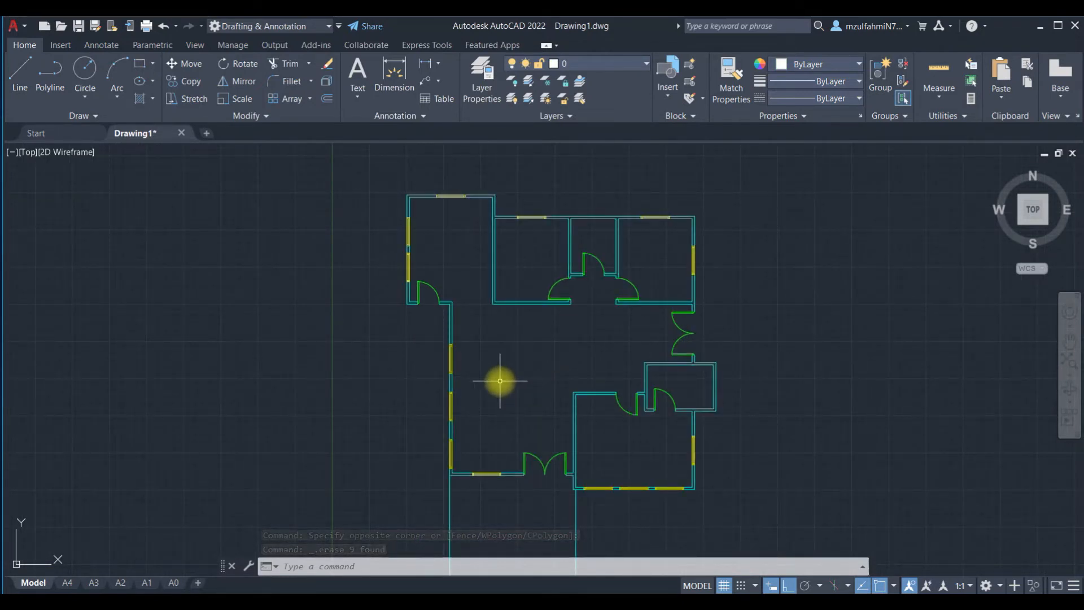
pyautogui.scroll(2, 499, 381)
pyautogui.moveTo(480, 367); pyautogui.dragTo(500, 474, button='middle')
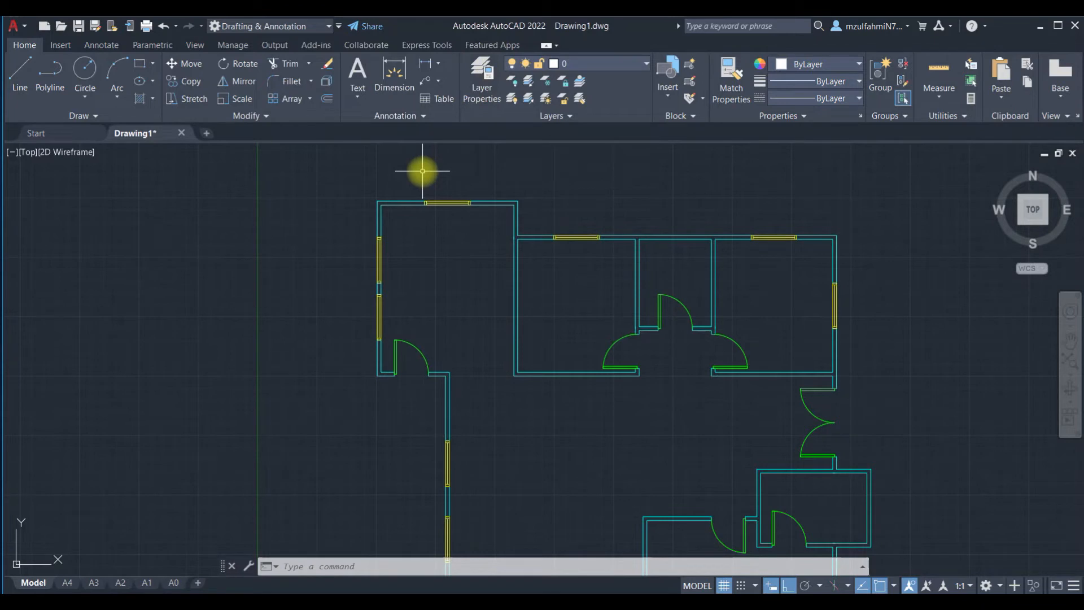
pyautogui.click(477, 93)
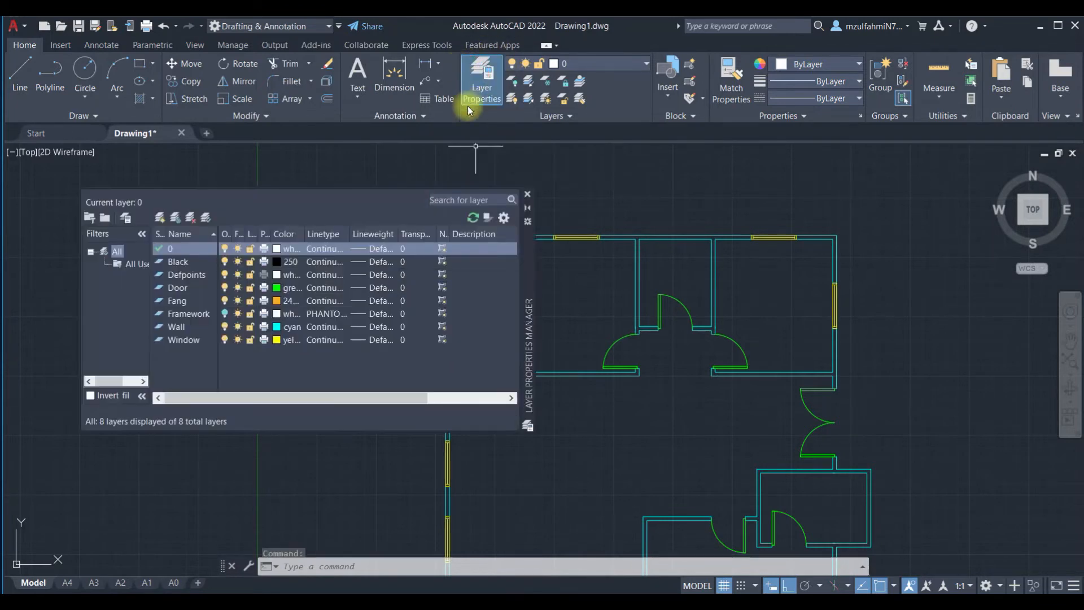
pyautogui.click(161, 218)
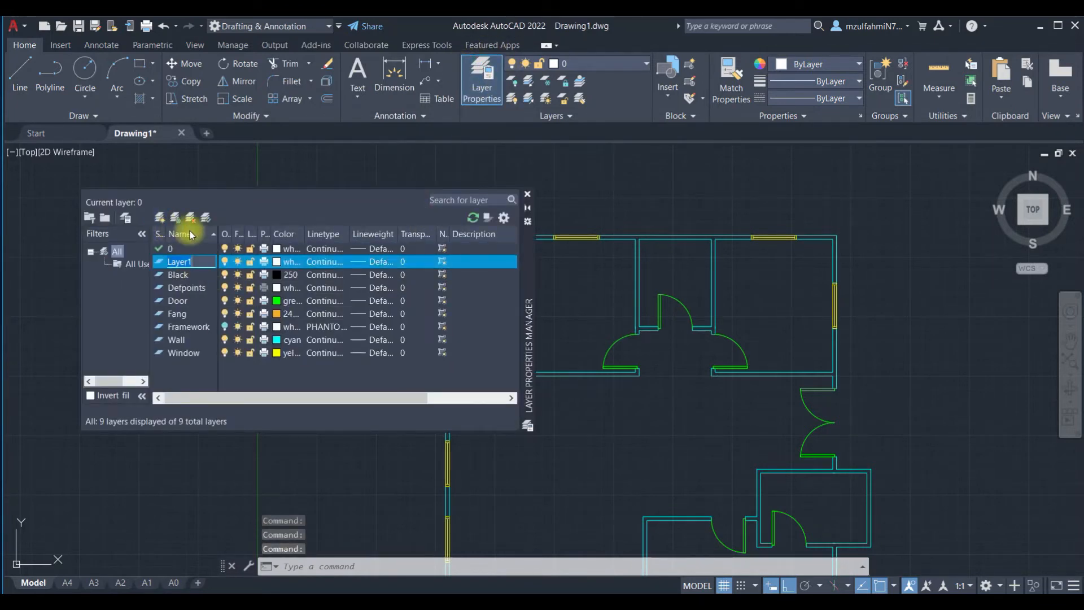
pyautogui.write('Hatch')
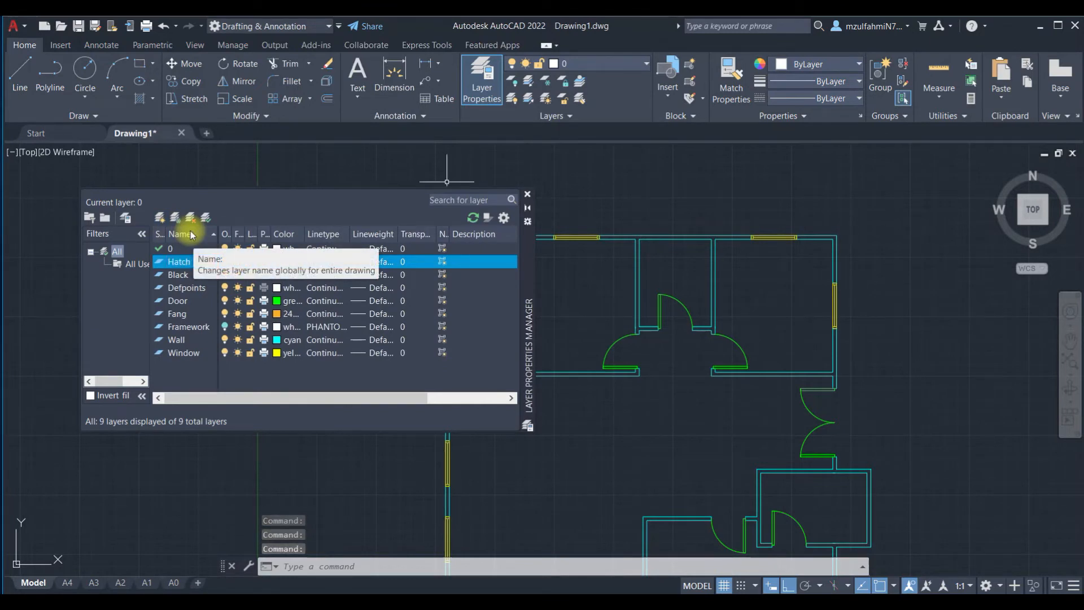
pyautogui.click(528, 194)
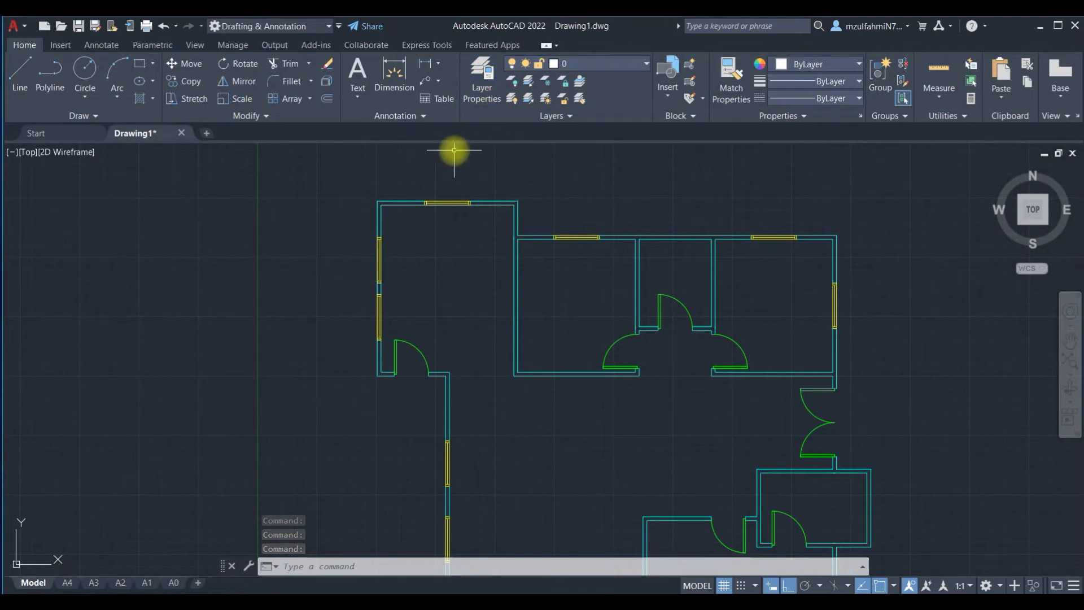
pyautogui.click(601, 70)
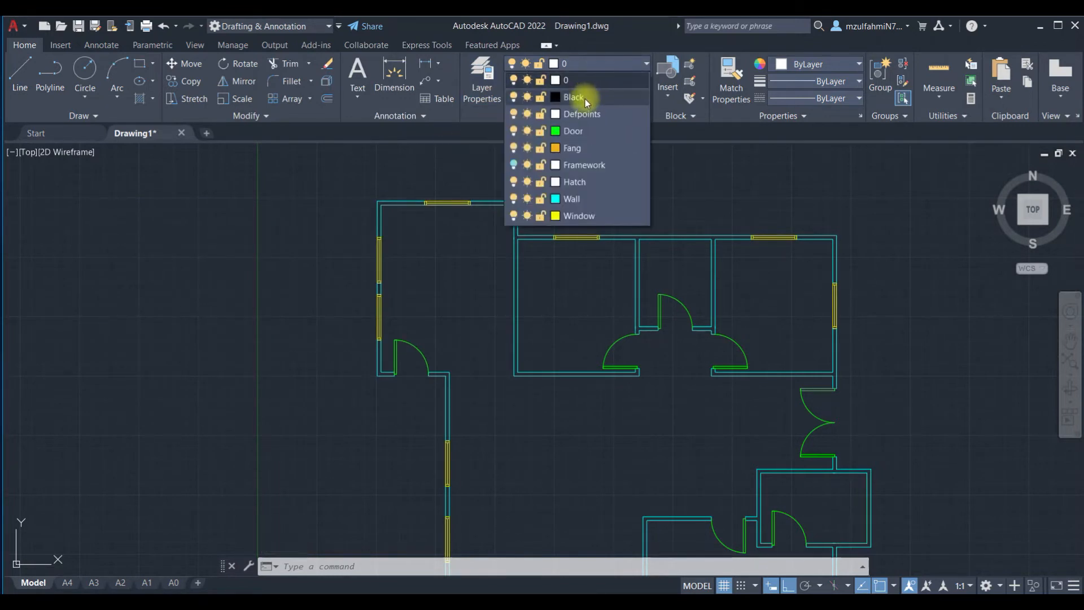
pyautogui.click(582, 182)
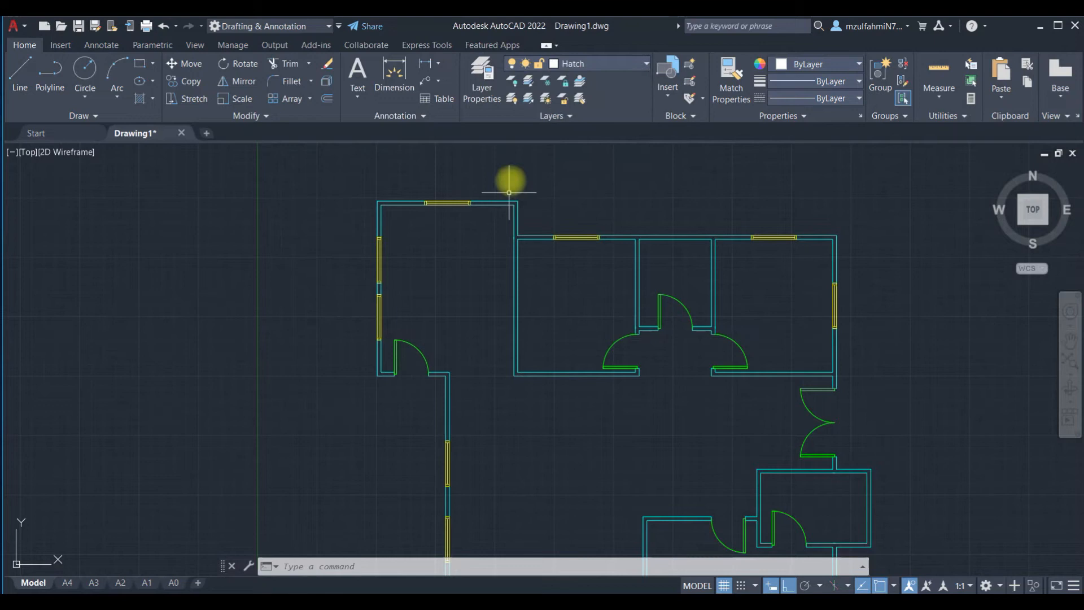
pyautogui.press('Escape')
pyautogui.press('Escape')
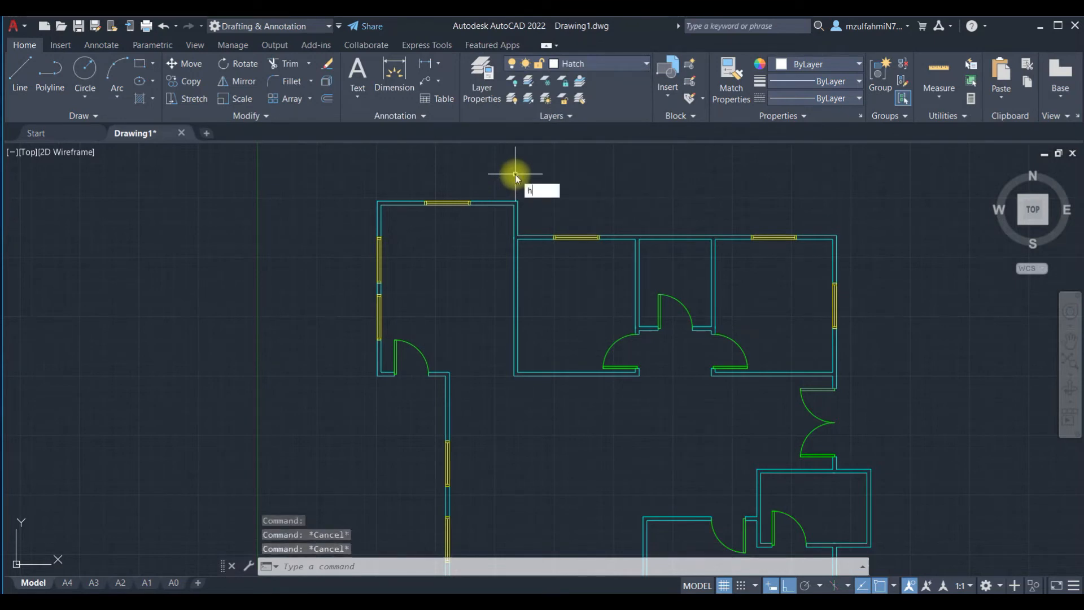
# Step: Start a hatch with the SOLID pattern, filling the upper-left room's top walls and the partition walls of the upper middle rooms
pyautogui.press('Return')
pyautogui.scroll(2, 344, 220)
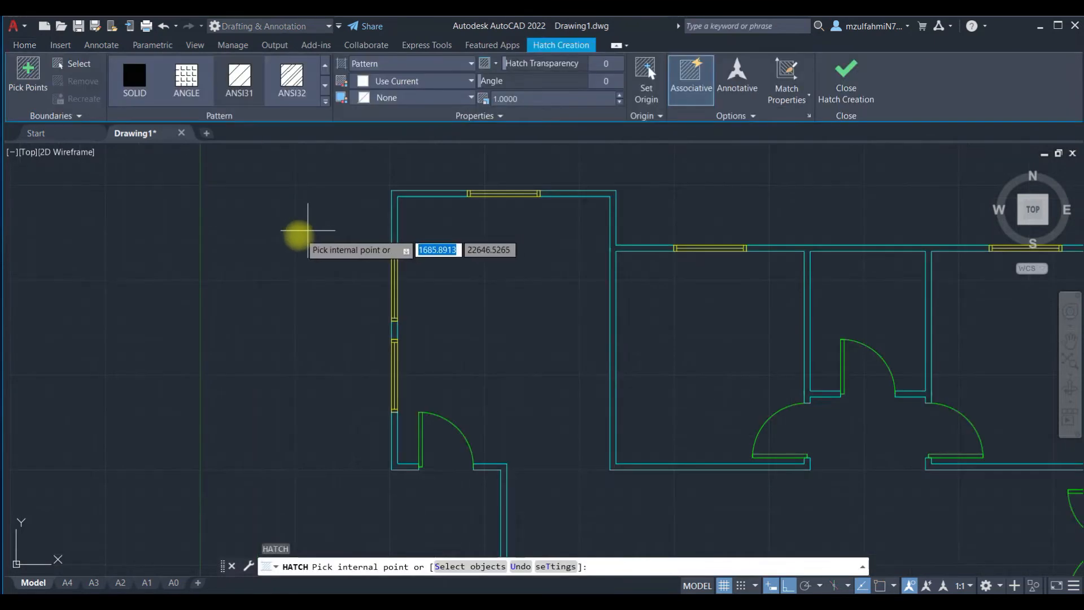
pyautogui.click(394, 197)
pyautogui.click(612, 203)
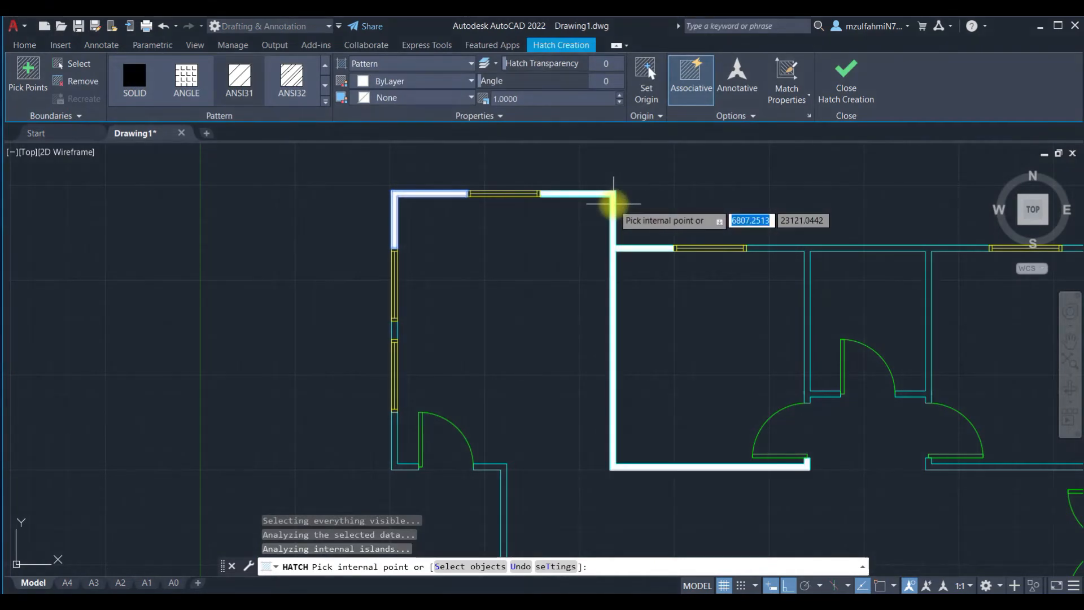
pyautogui.click(160, 87)
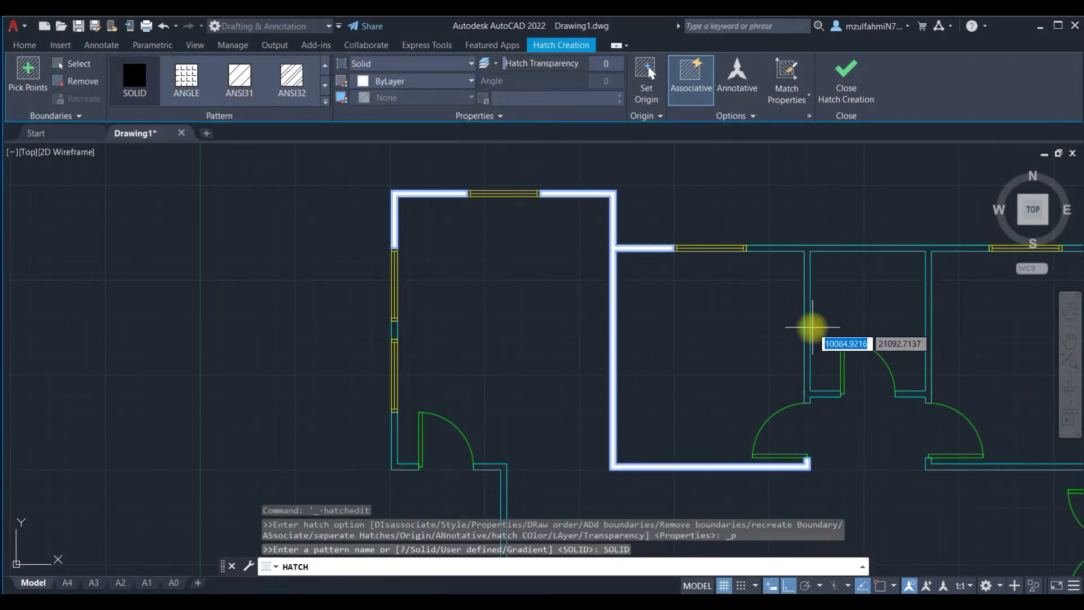
pyautogui.click(805, 327)
# Step: Add the upper-right room's corner wall and its lower wall to the solid hatch
pyautogui.scroll(-2, 740, 355)
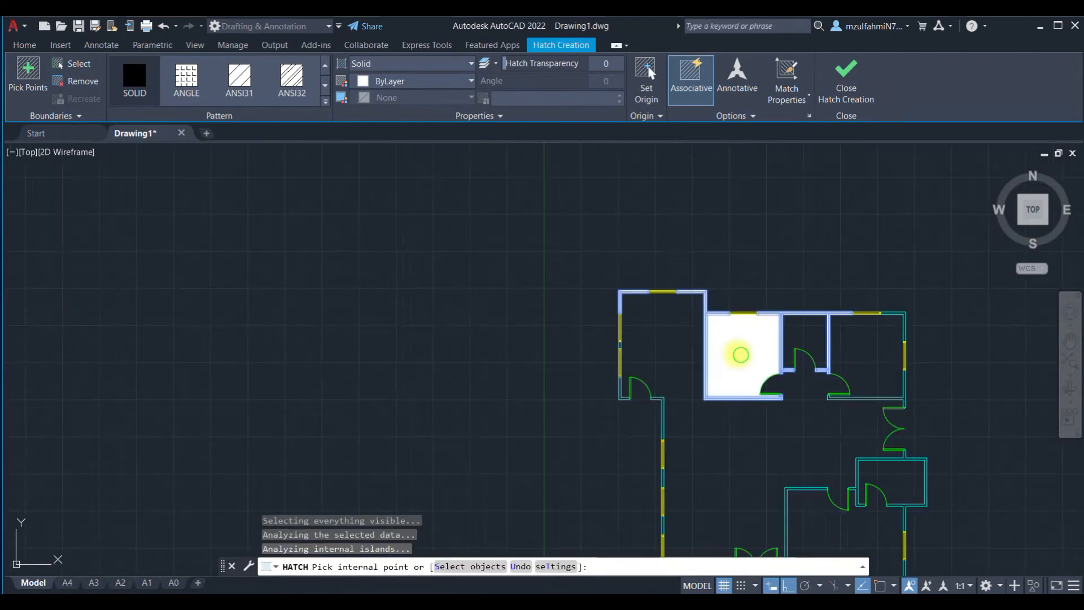
pyautogui.moveTo(740, 355); pyautogui.dragTo(581, 302, button='middle')
pyautogui.scroll(4, 701, 286)
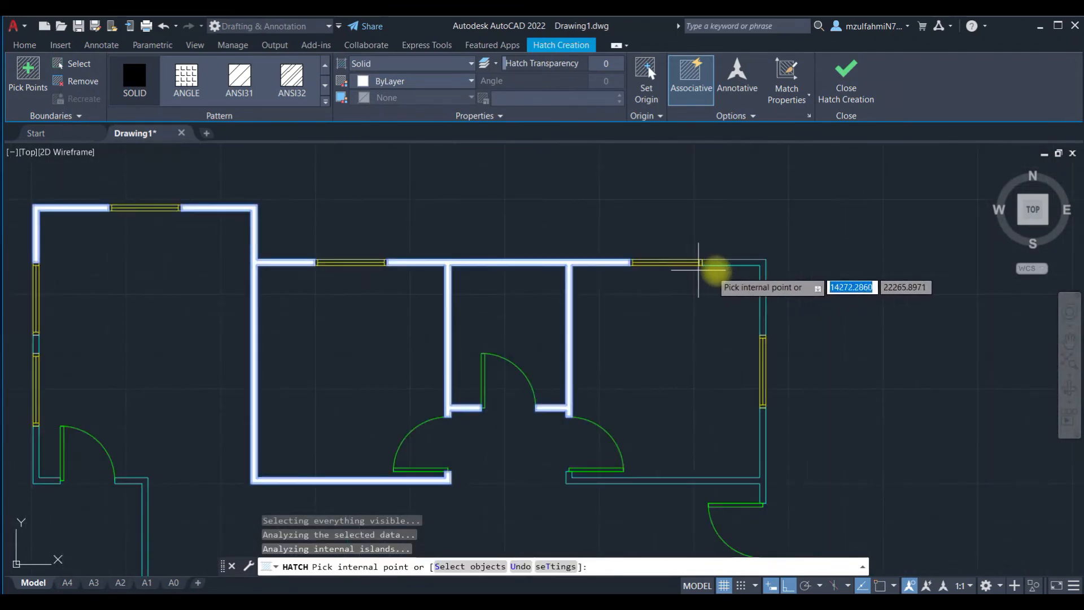
pyautogui.click(757, 261)
pyautogui.scroll(-2, 751, 449)
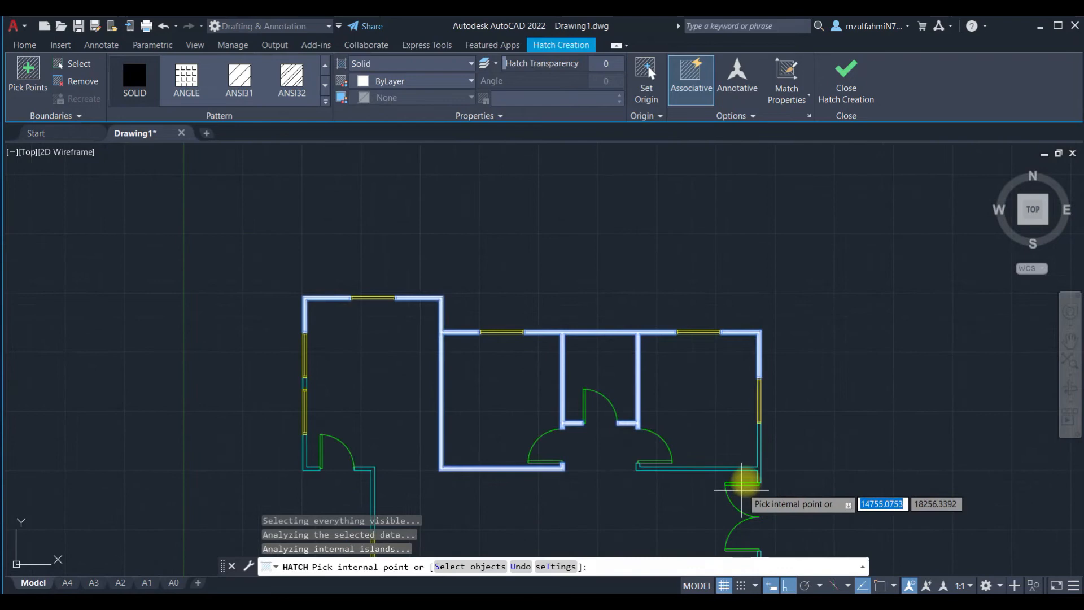
pyautogui.click(740, 491)
# Step: Add the walls of the small projecting room and the lower-right room to the solid hatch
pyautogui.scroll(-2, 824, 466)
pyautogui.scroll(-2, 754, 244)
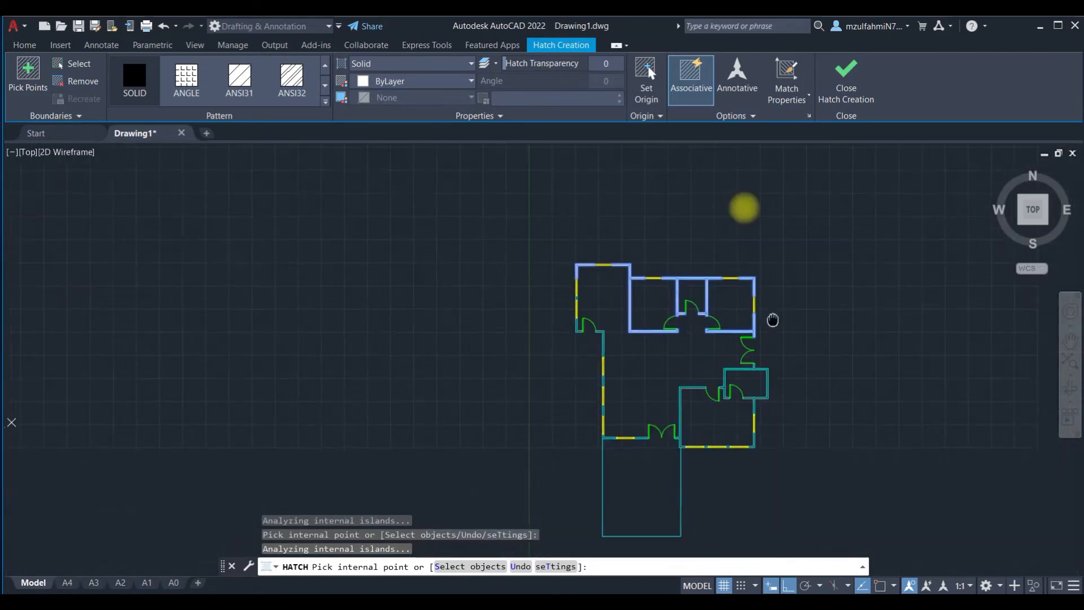
pyautogui.moveTo(787, 371); pyautogui.dragTo(715, 193, button='middle')
pyautogui.scroll(4, 702, 213)
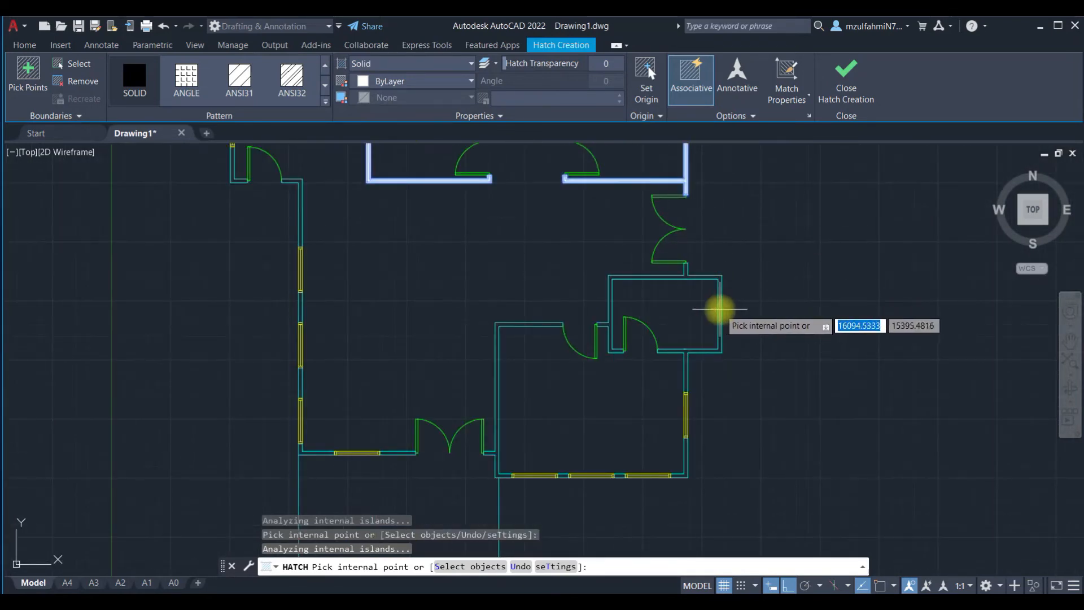
pyautogui.click(719, 309)
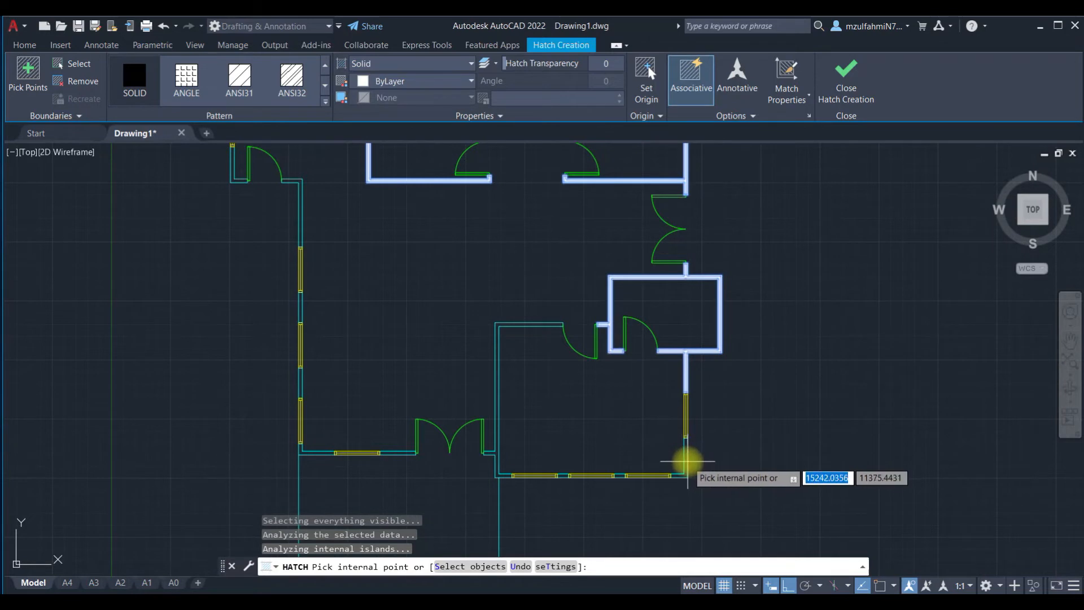
pyautogui.scroll(2, 592, 475)
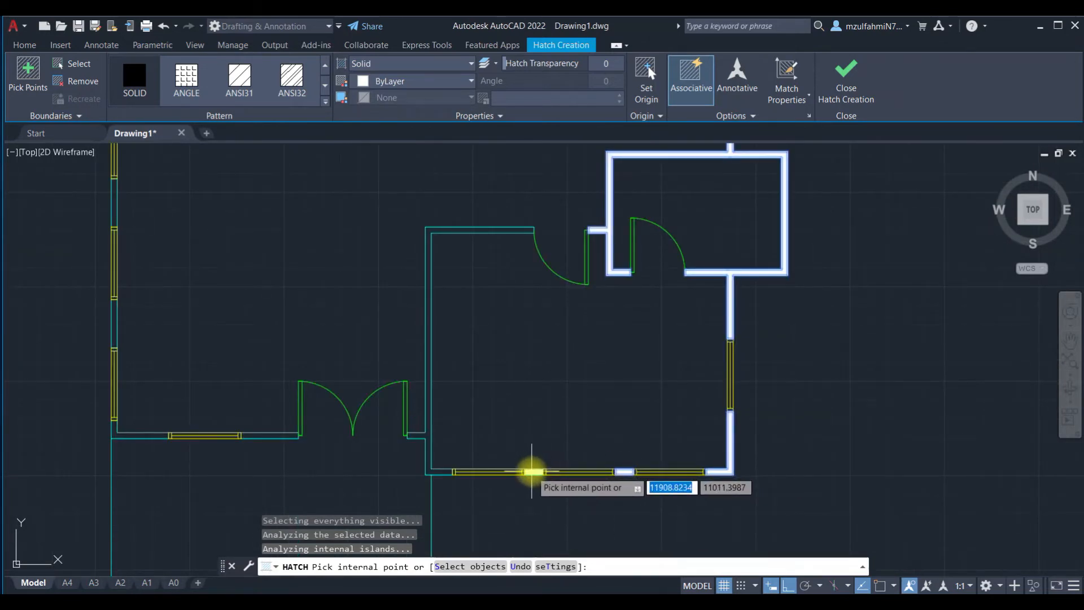
pyautogui.click(435, 470)
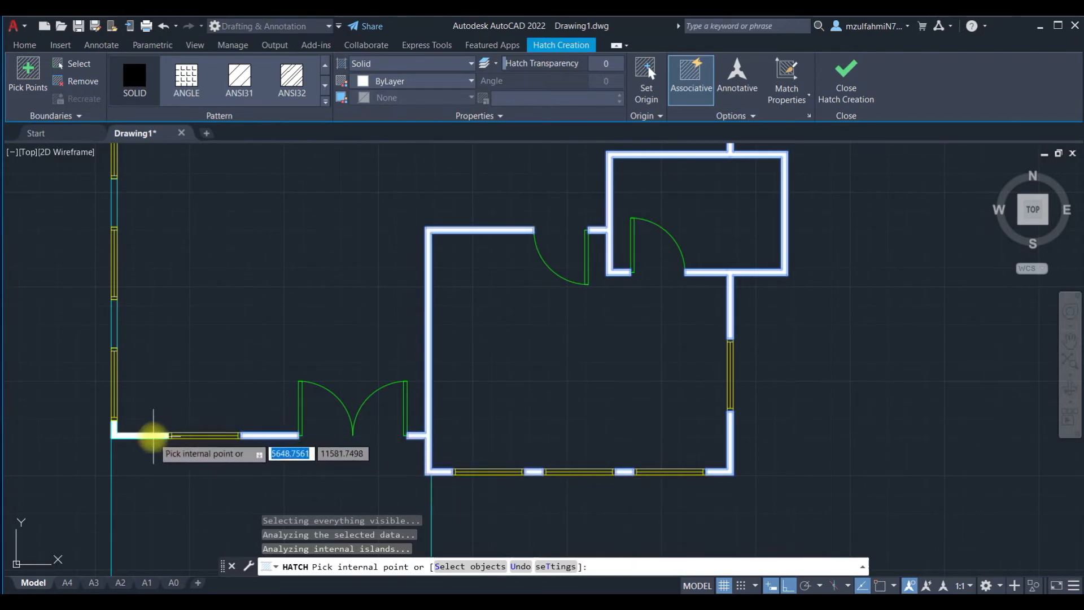
# Step: Fill the wall segments between the windows along the house's left side with the solid hatch and finish the Hatch command
pyautogui.scroll(2, 112, 307)
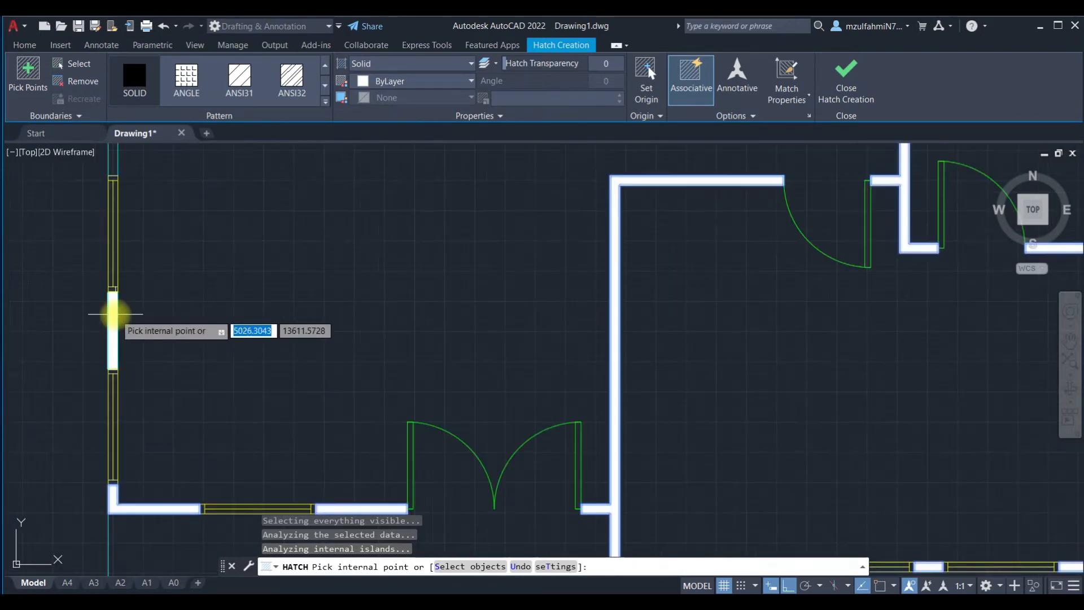
pyautogui.scroll(-4, 147, 289)
pyautogui.scroll(4, 175, 305)
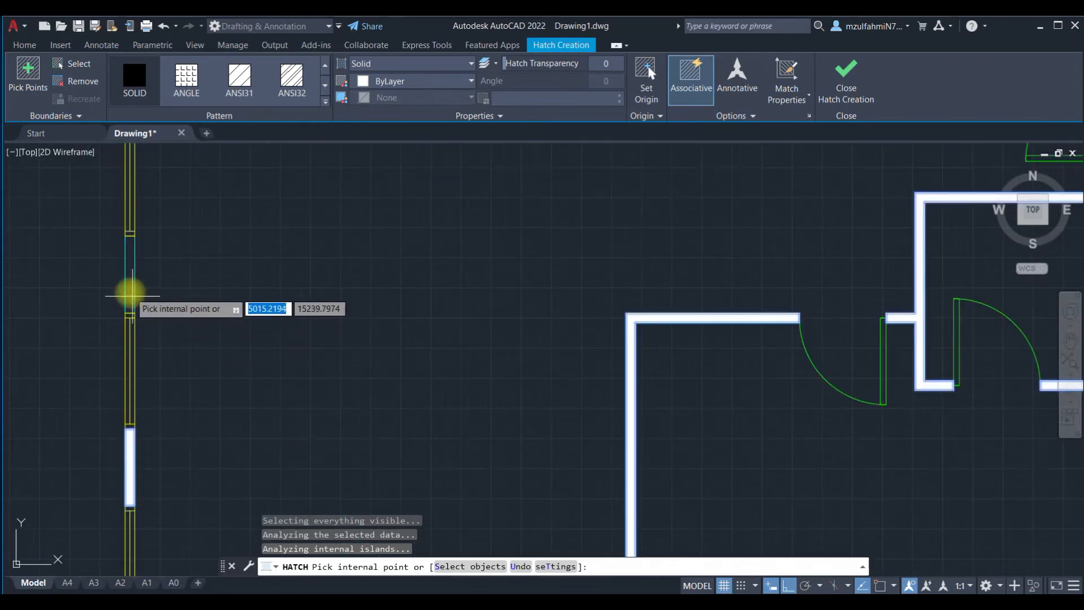
pyautogui.scroll(-5, 208, 299)
pyautogui.scroll(4, 204, 300)
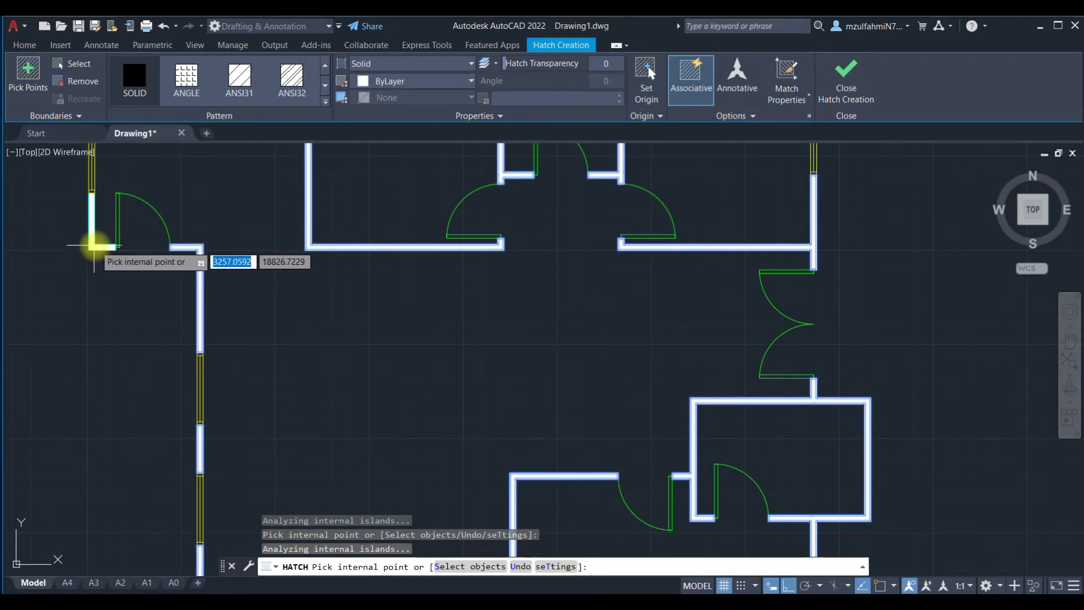
pyautogui.scroll(-5, 382, 300)
pyautogui.scroll(2, 468, 286)
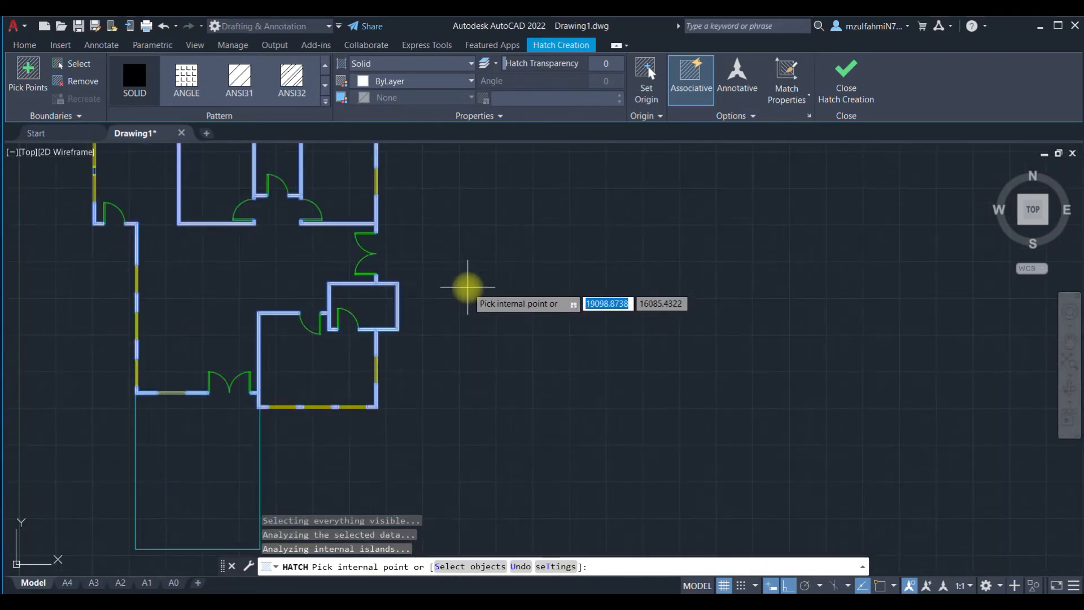
pyautogui.press('Return')
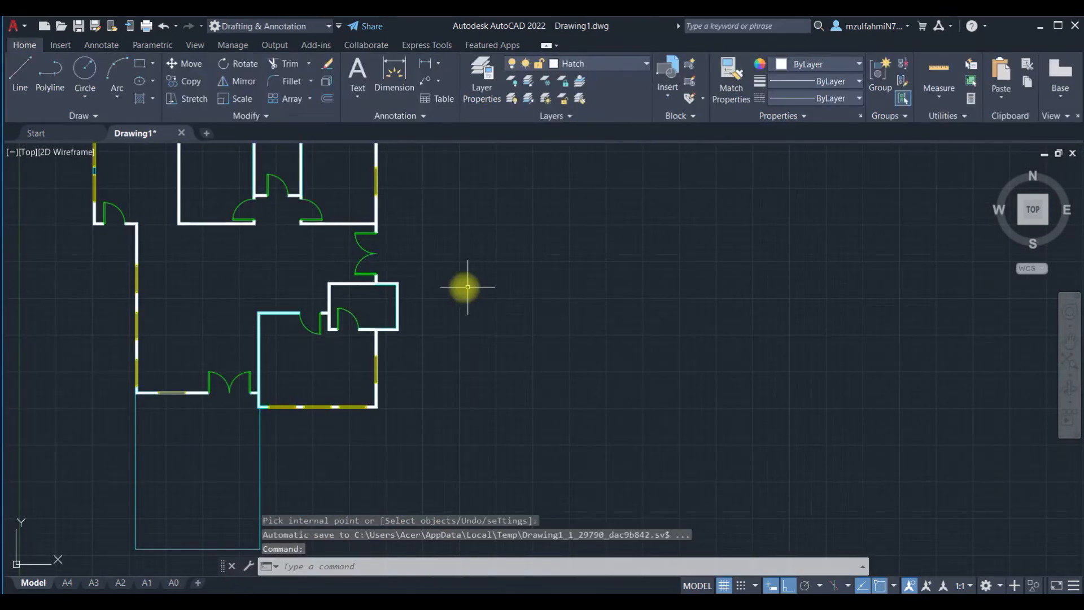
# Step: Draw a 420 by 297 rectangle with its first corner at the origin 0,0
pyautogui.scroll(-4, 293, 298)
pyautogui.scroll(4, 295, 296)
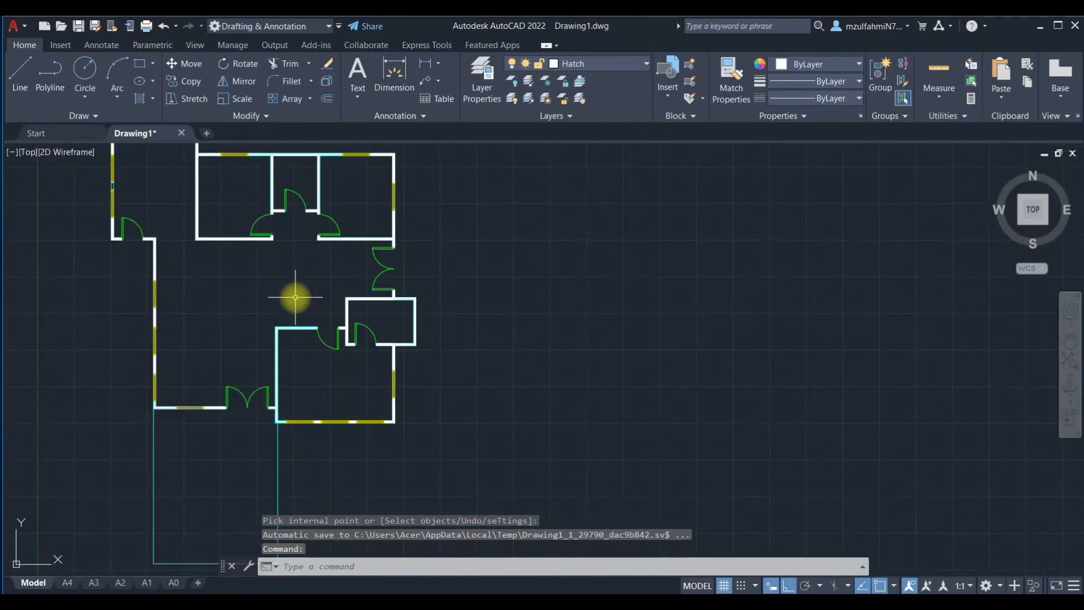
pyautogui.scroll(-2, 295, 297)
pyautogui.moveTo(290, 295); pyautogui.dragTo(479, 255, button='middle')
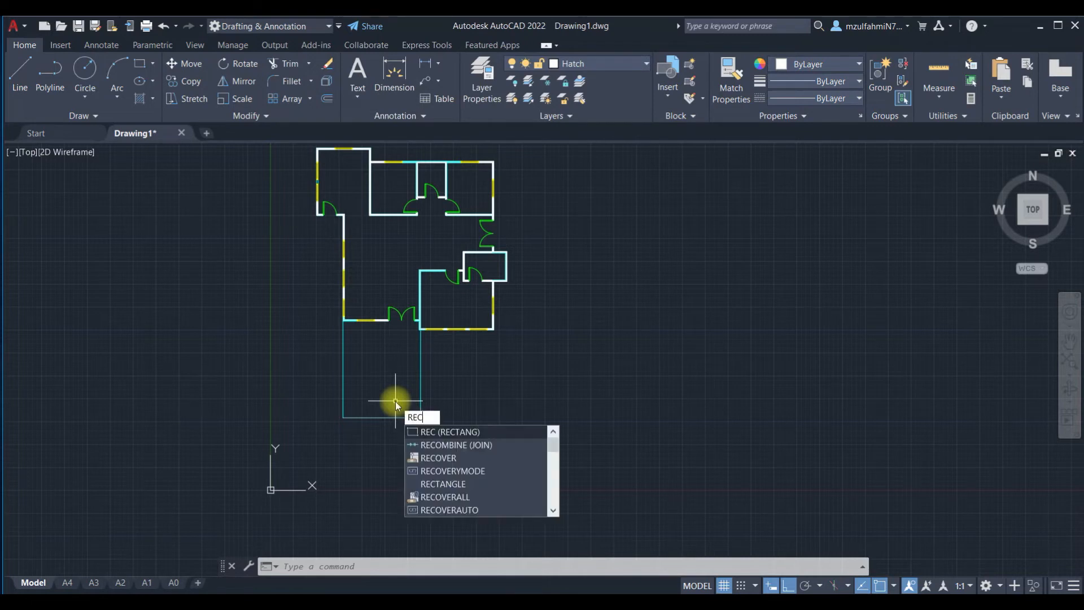
pyautogui.press('Return')
pyautogui.write('0,0')
pyautogui.press('Return')
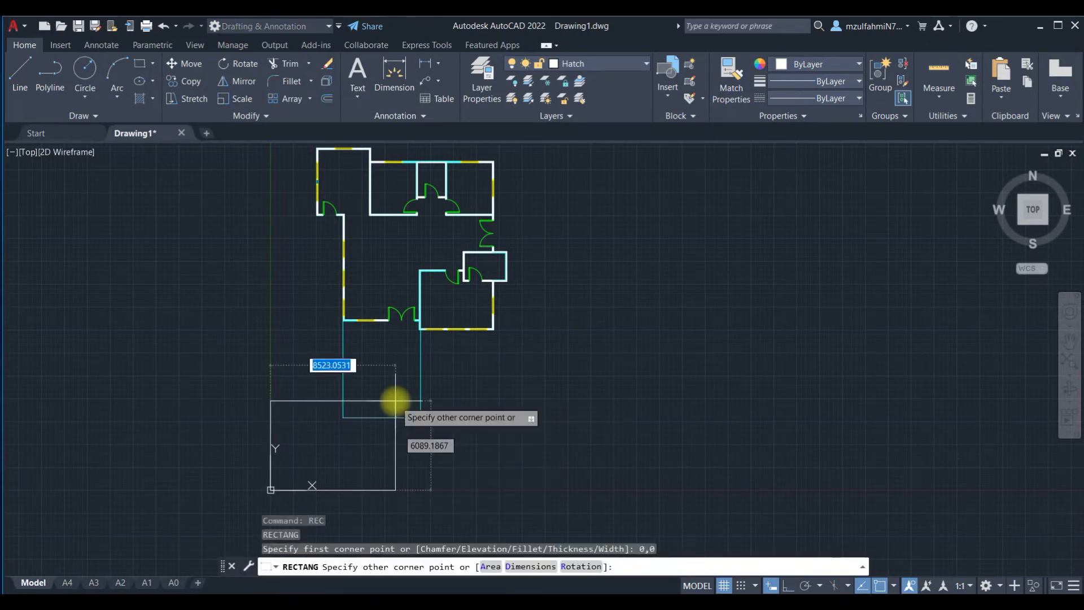
pyautogui.write('420,2')
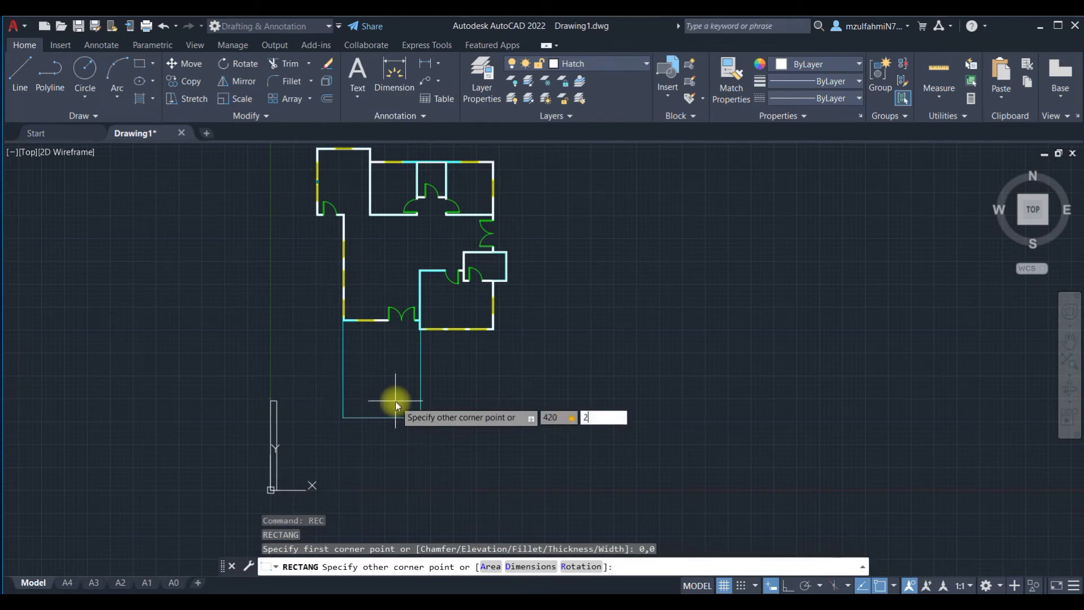
pyautogui.write('97')
pyautogui.press('Return')
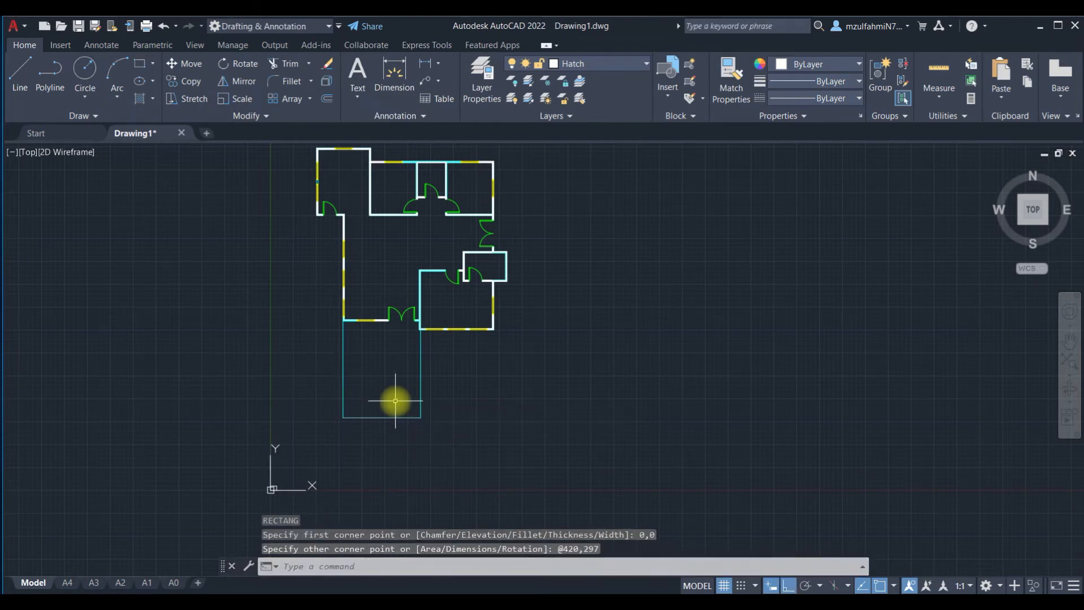
pyautogui.scroll(2, 242, 470)
pyautogui.moveTo(217, 472); pyautogui.dragTo(243, 335, button='middle')
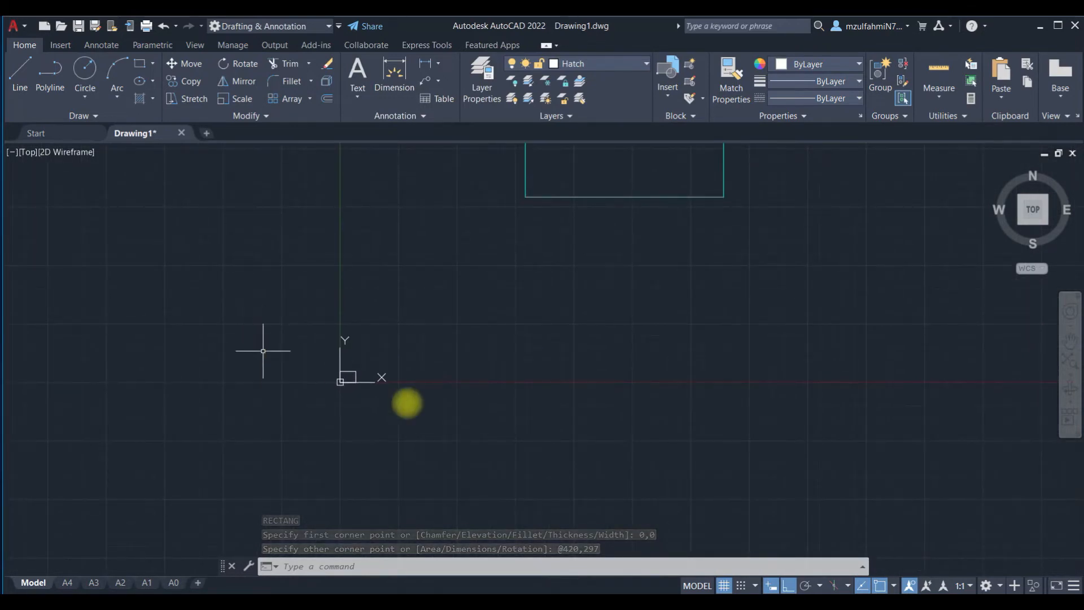
pyautogui.scroll(-3, 350, 402)
pyautogui.scroll(1, 340, 395)
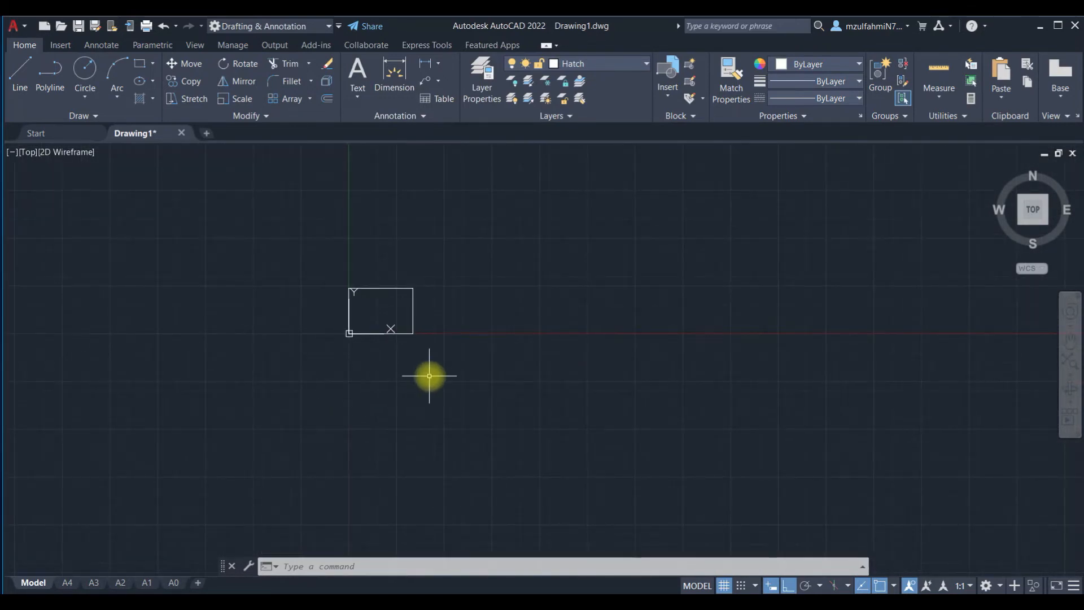
pyautogui.scroll(1, 439, 339)
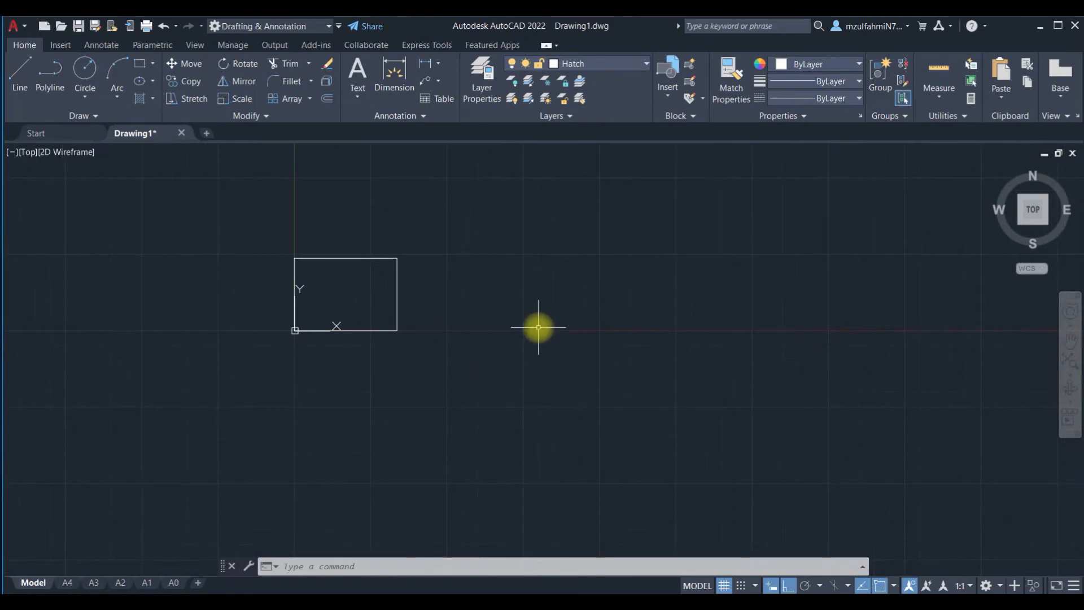
pyautogui.press('Return')
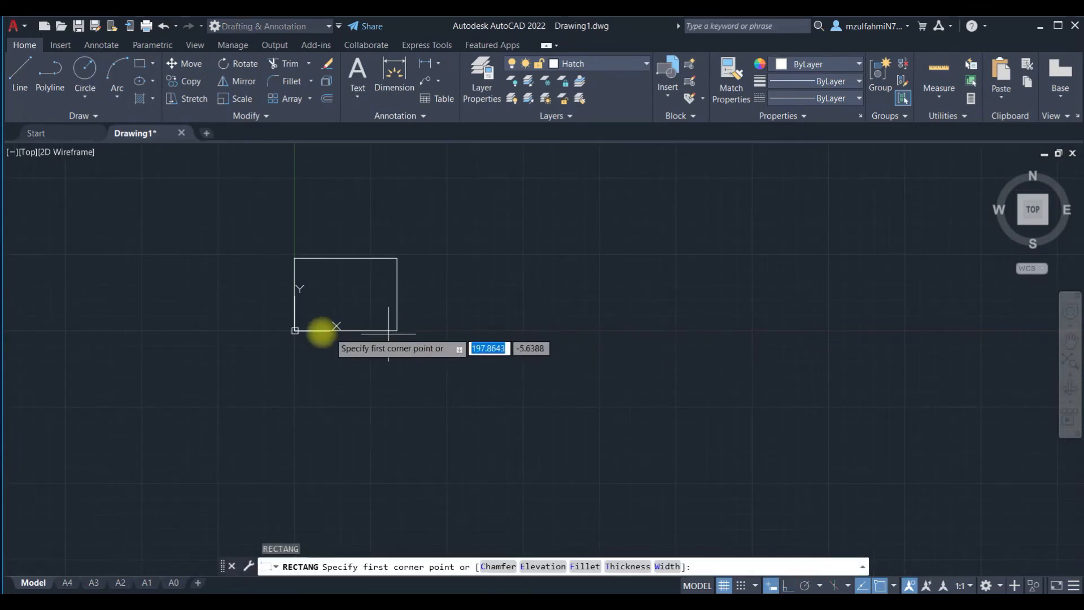
pyautogui.click(295, 330)
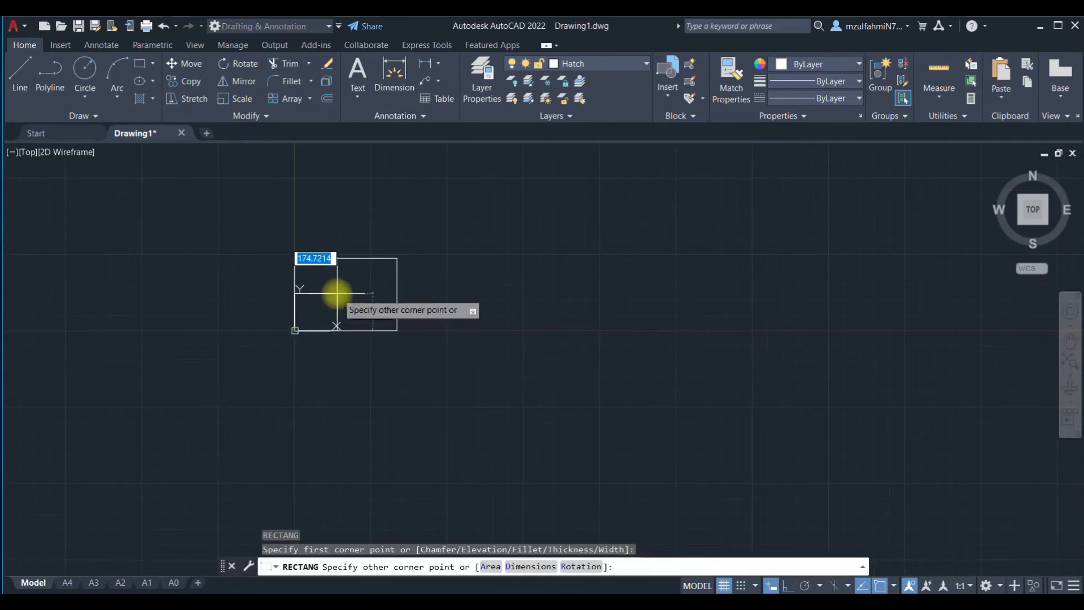
pyautogui.press('Tab')
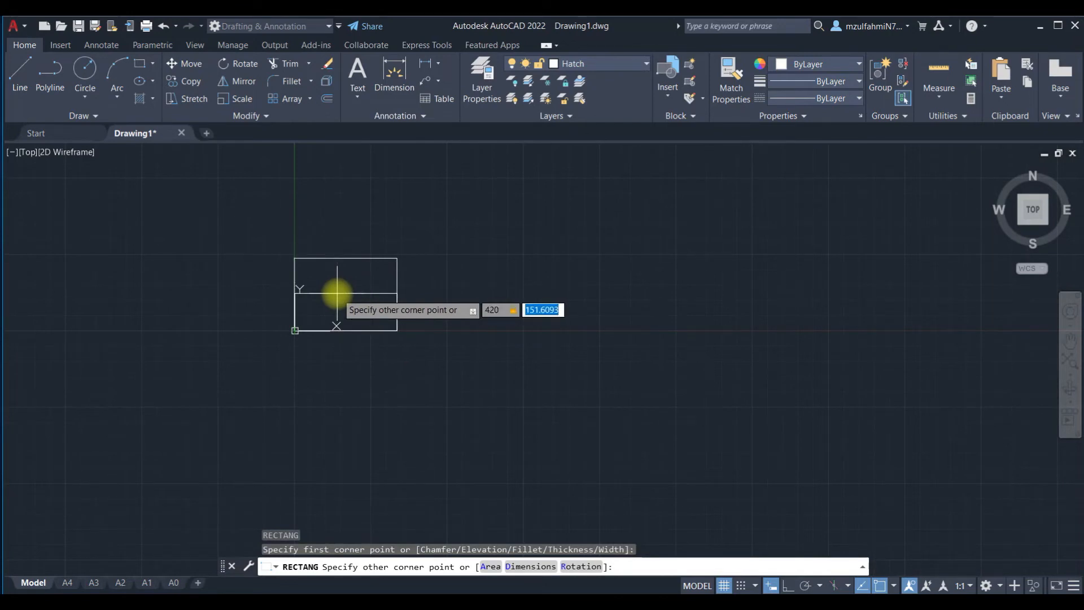
pyautogui.press('Escape')
# Step: Delete the 420 by 297 rectangle at the origin
pyautogui.click(477, 225)
pyautogui.click(186, 368)
pyautogui.press('Delete')
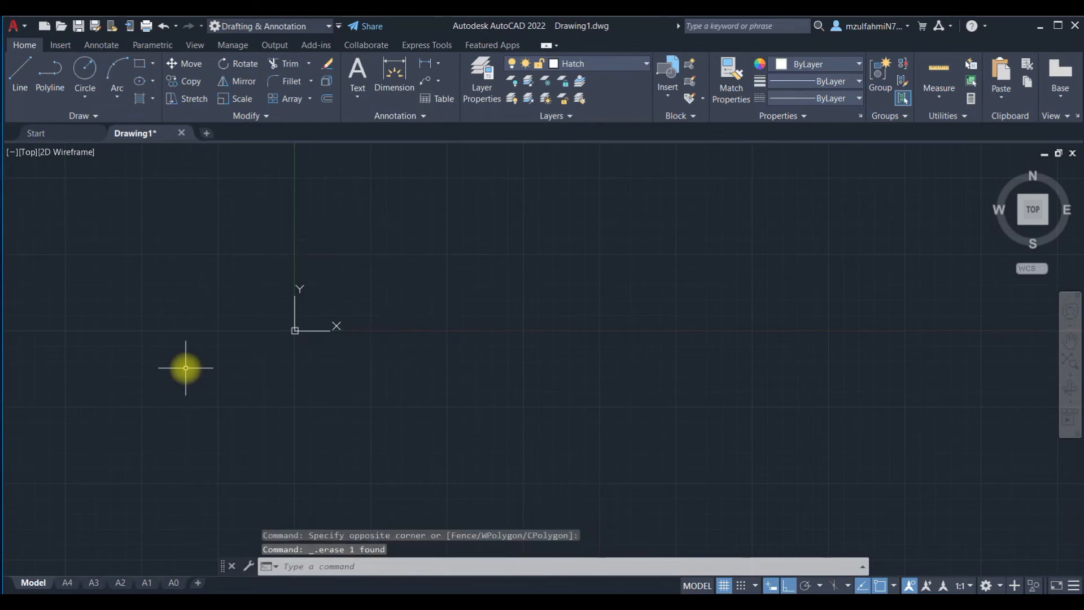
# Step: Draw a 297 by 210 rectangle with its first corner at the origin 0,0
pyautogui.press('Return')
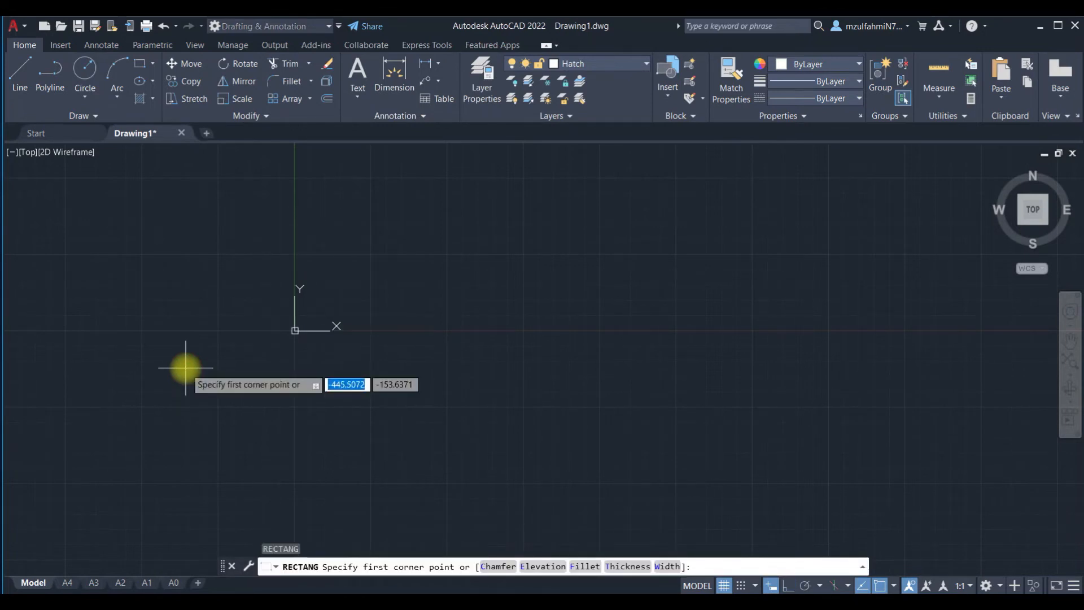
pyautogui.write('2')
pyautogui.press('BackSpace')
pyautogui.write('0')
pyautogui.press('Tab')
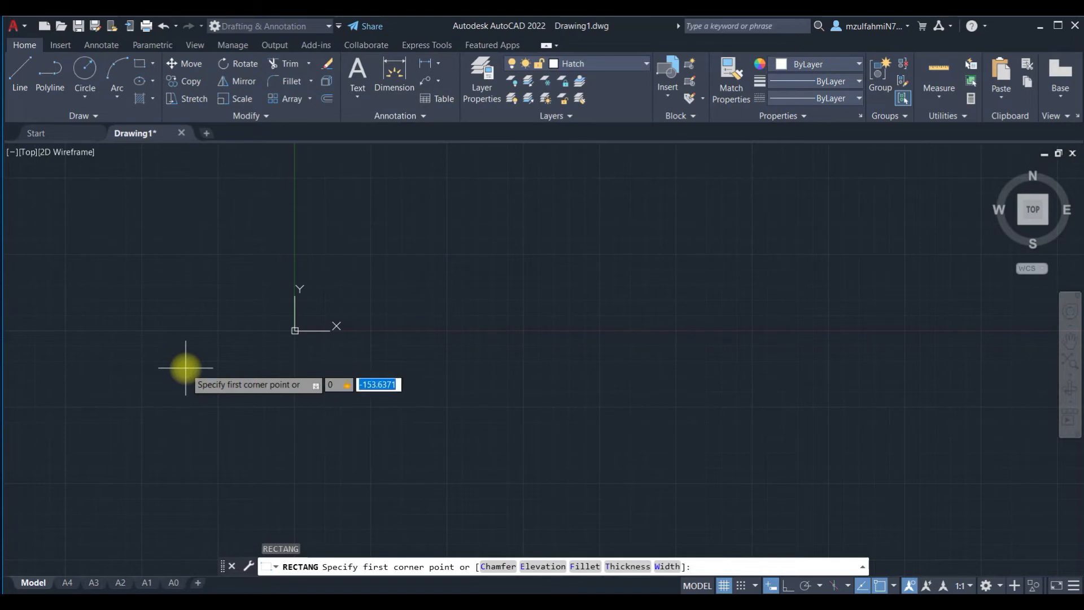
pyautogui.write('0')
pyautogui.press('Return')
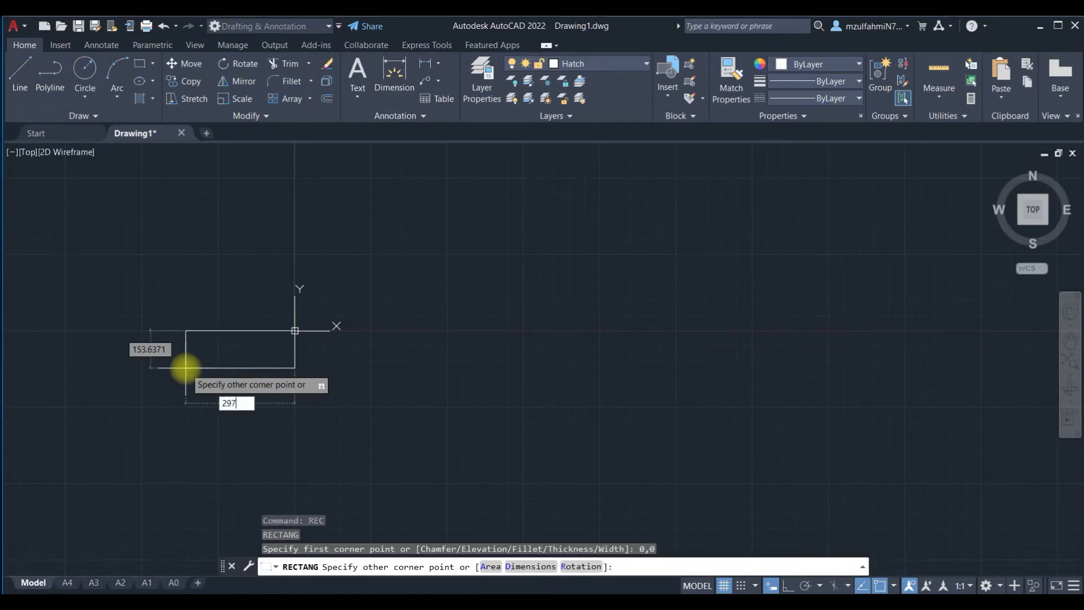
pyautogui.write('297')
pyautogui.press('Tab')
pyautogui.write('210')
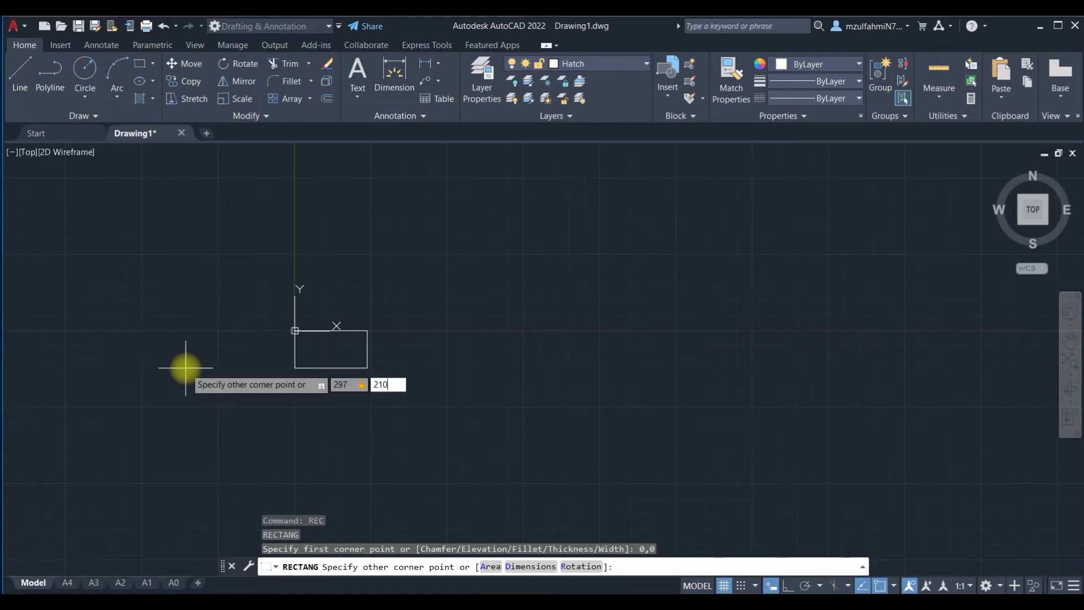
pyautogui.press('Return')
# Step: Offset the 297 by 210 rectangle inward by 10 and finish the Offset command
pyautogui.write('o')
pyautogui.press('Return')
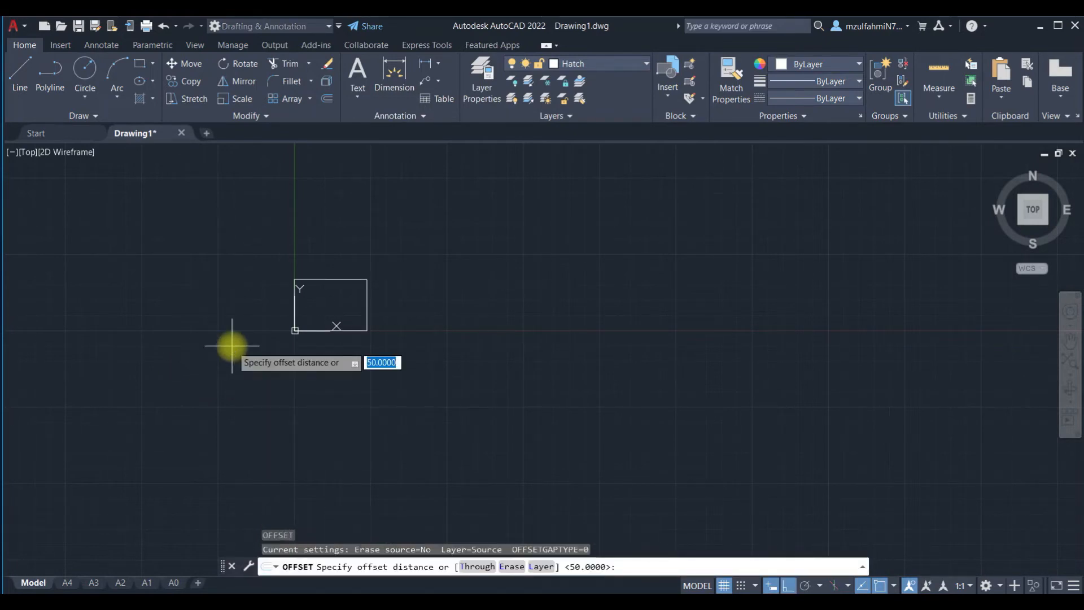
pyautogui.write('10')
pyautogui.press('Return')
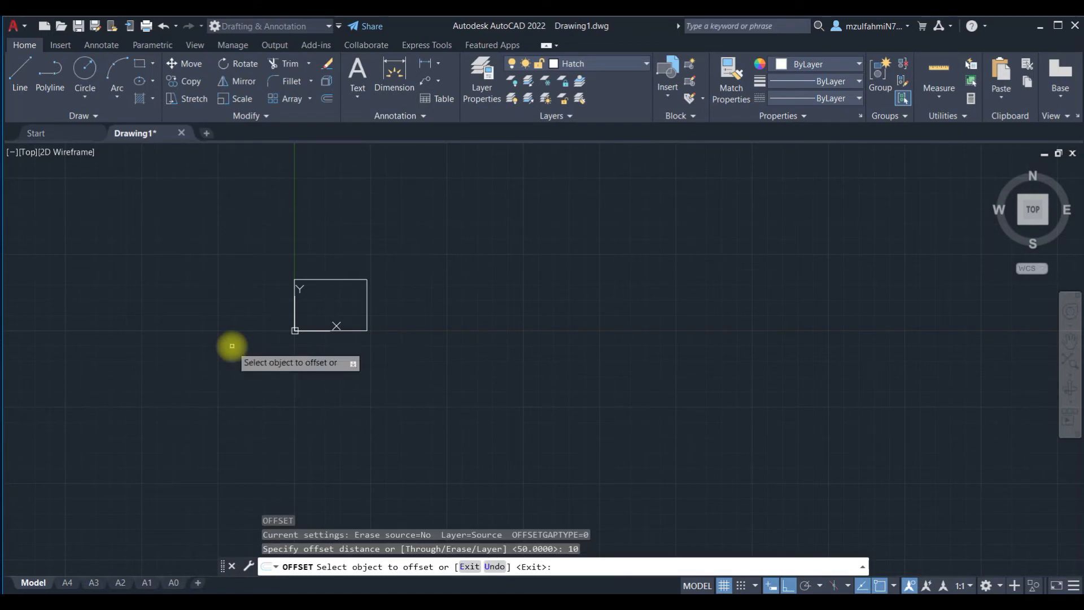
pyautogui.click(294, 293)
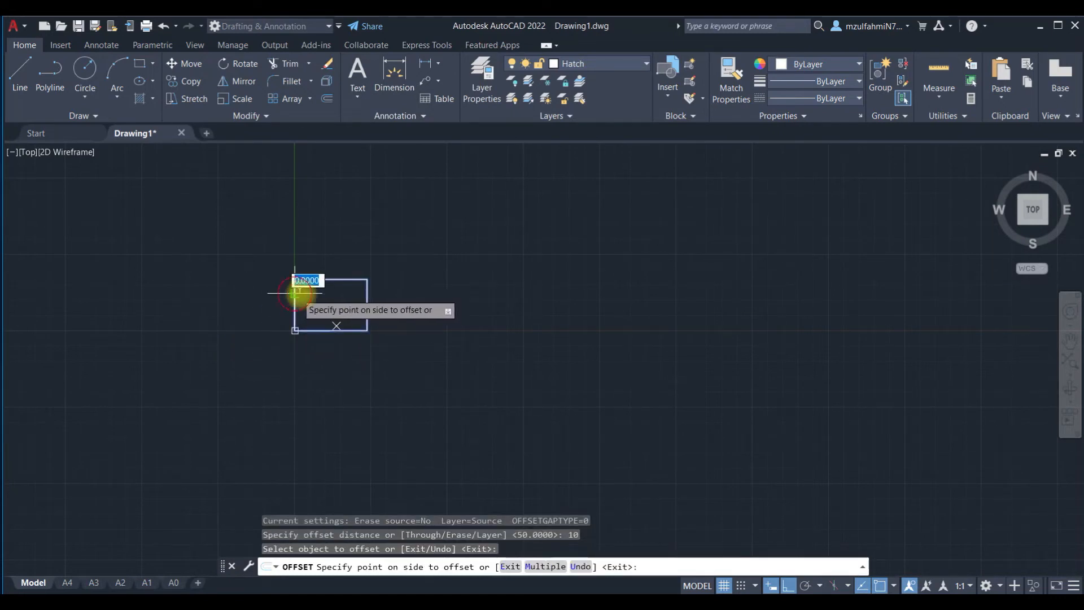
pyautogui.click(316, 295)
pyautogui.press('Escape')
pyautogui.press('Escape')
# Step: Scale both sheet frame rectangles by a factor of 150 from base point 0,0
pyautogui.click(434, 255)
pyautogui.click(231, 373)
pyautogui.scroll(-12, 397, 307)
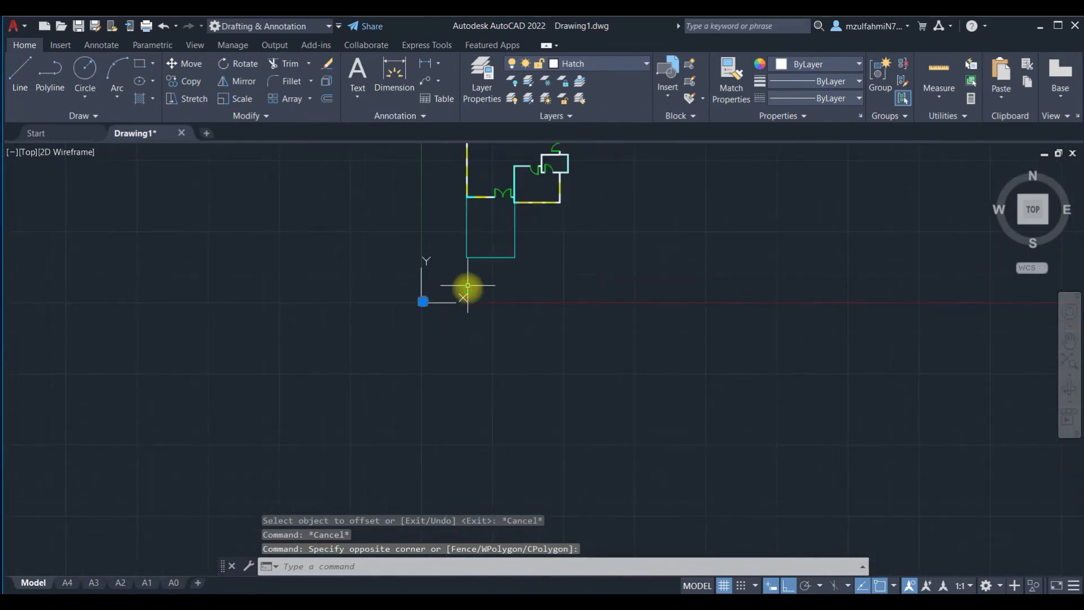
pyautogui.moveTo(468, 286); pyautogui.dragTo(427, 378, button='middle')
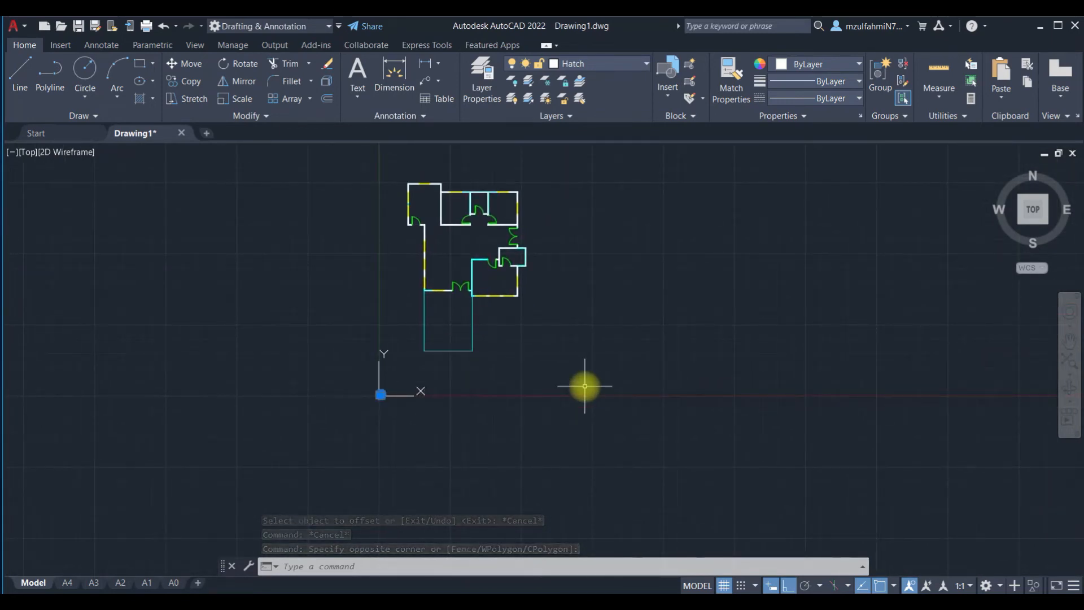
pyautogui.write('SC')
pyautogui.press('Return')
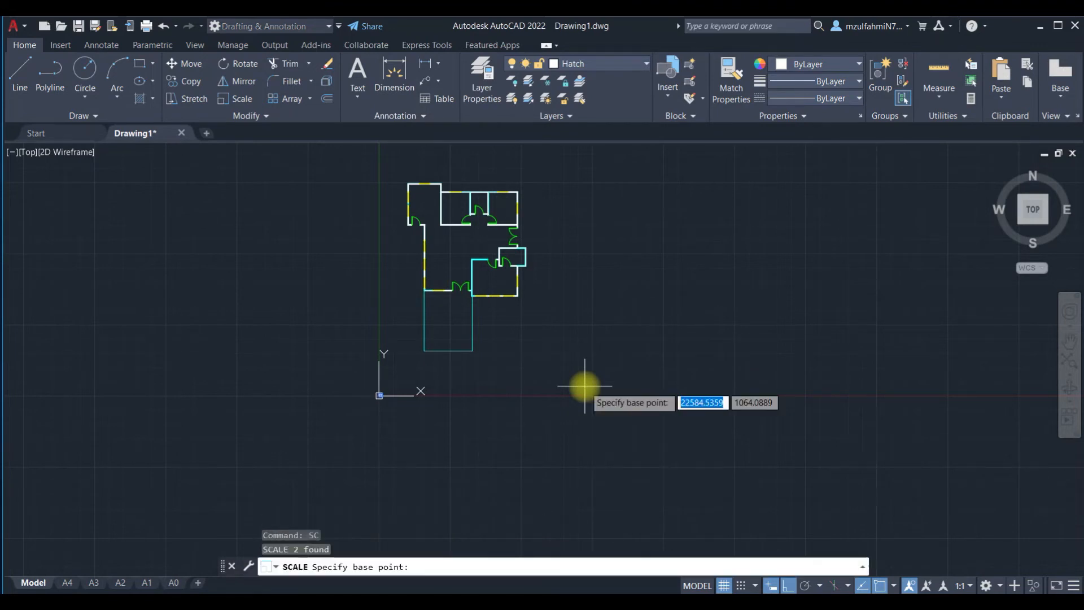
pyautogui.write('0,0')
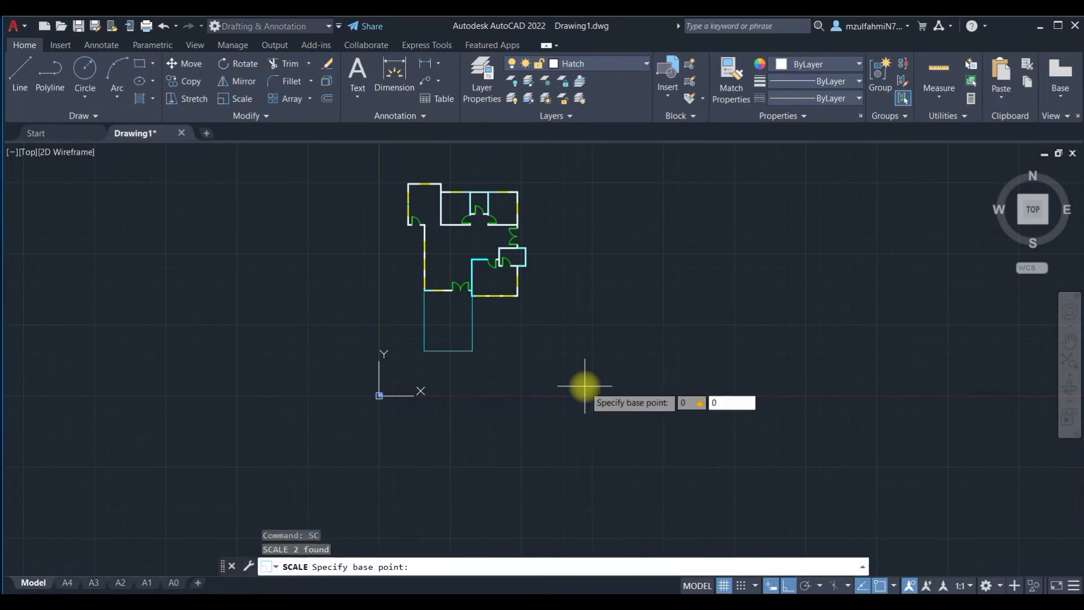
pyautogui.press('Return')
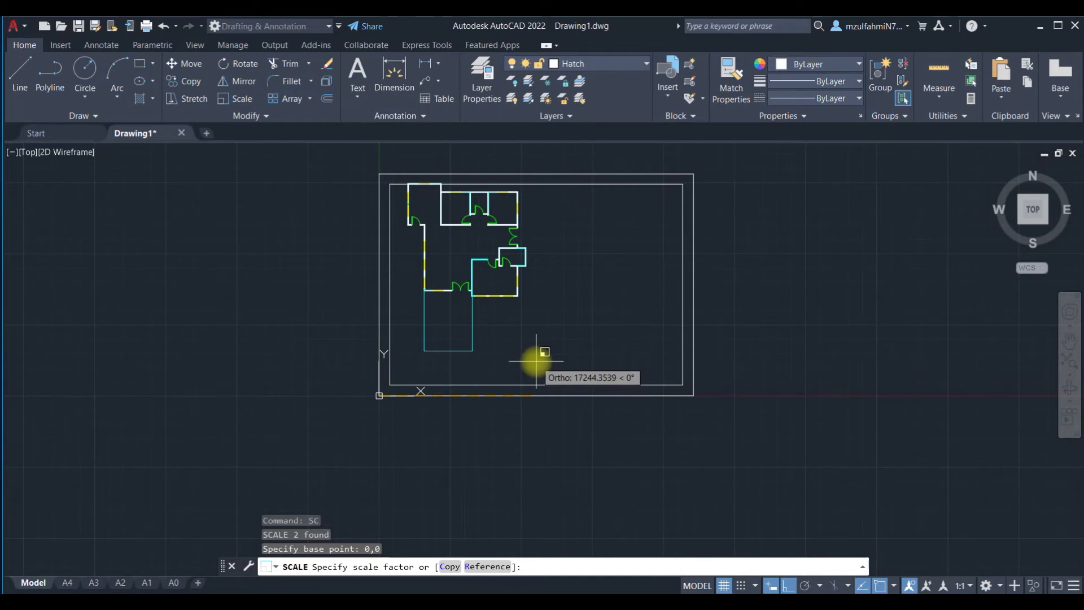
pyautogui.write('150')
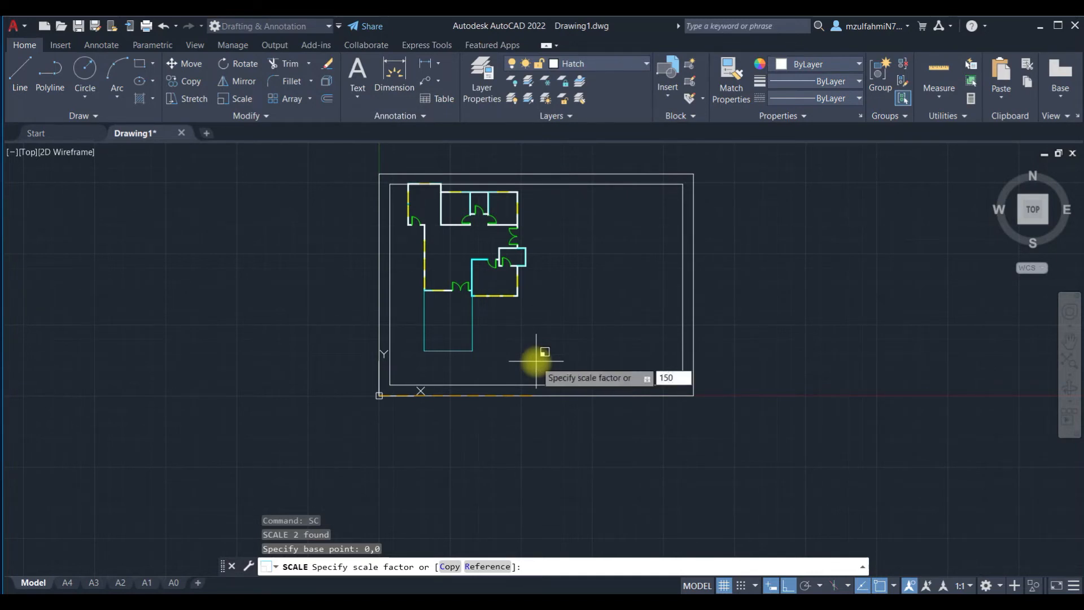
pyautogui.press('Return')
pyautogui.scroll(-4, 535, 361)
pyautogui.scroll(2, 551, 361)
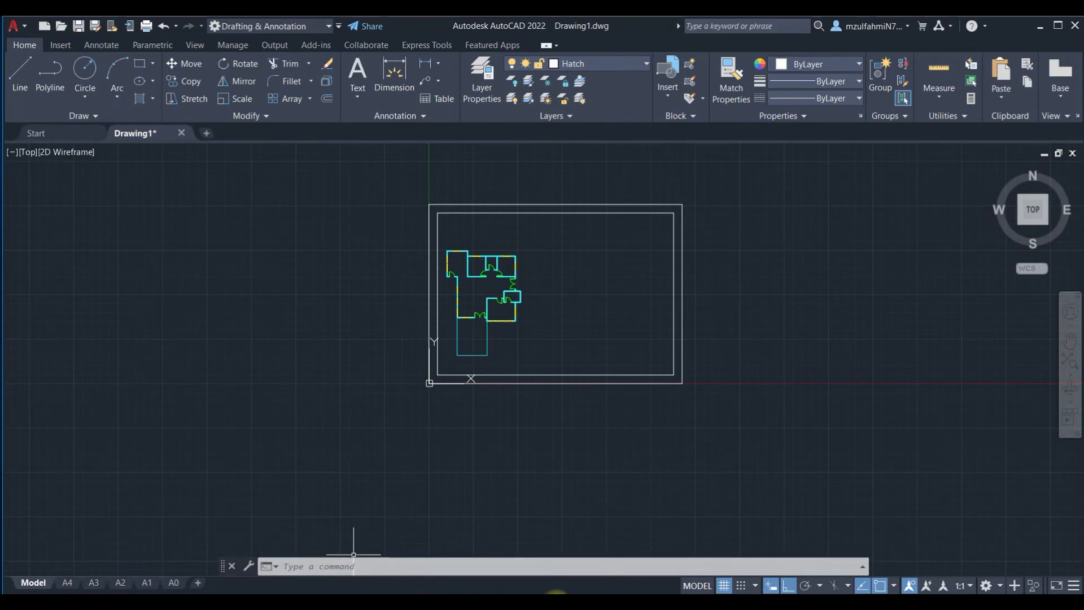
pyautogui.click(68, 583)
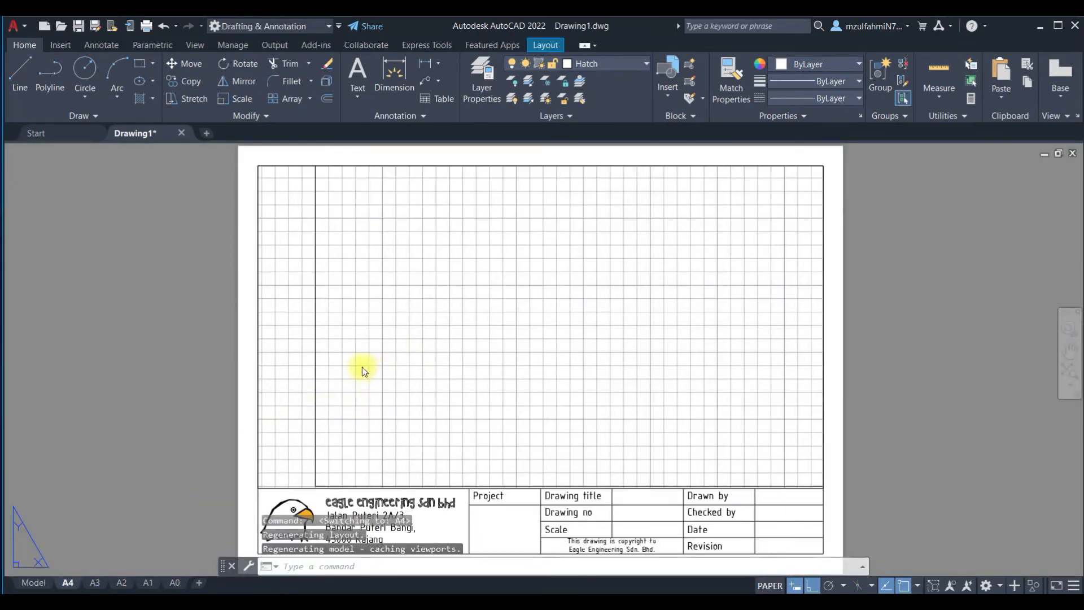
pyautogui.press('Escape')
pyautogui.click(33, 583)
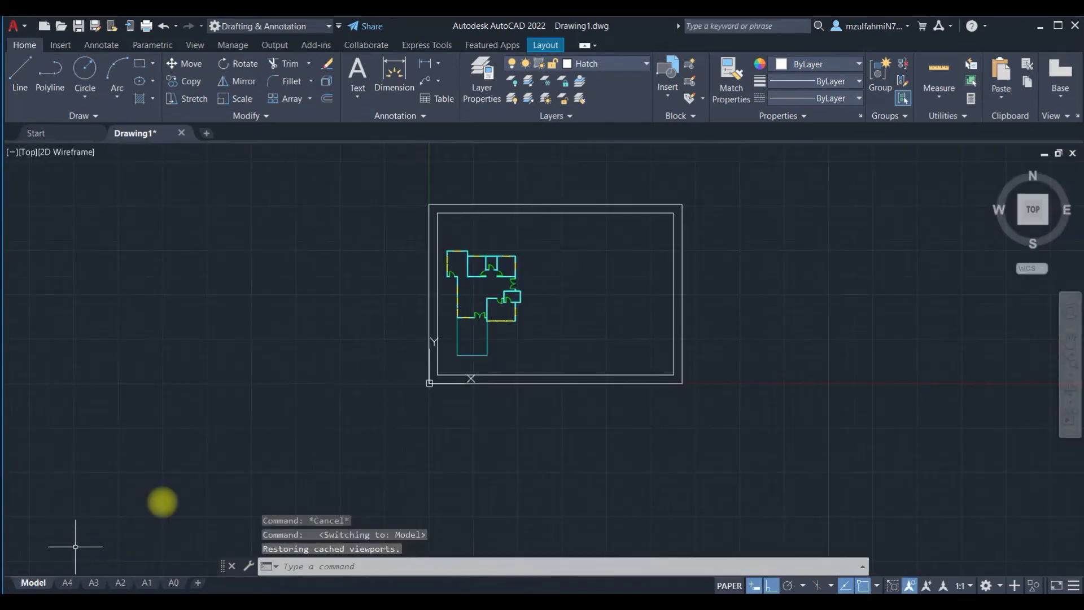
# Step: Move the whole floor plan from its middle wall to the centre of the inner frame, using the midpoint between two frame points
pyautogui.click(557, 247)
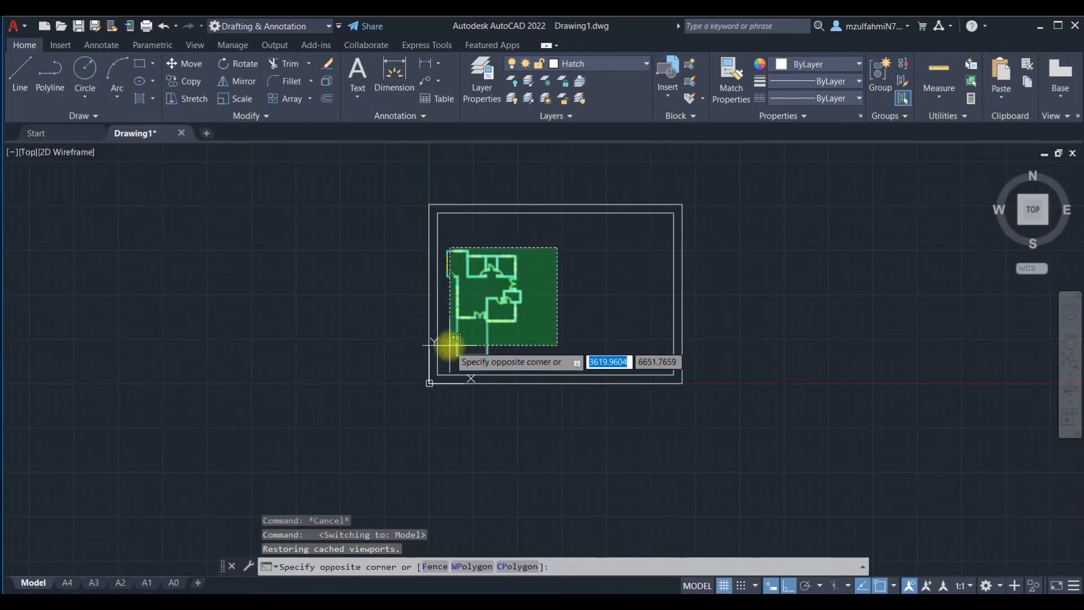
pyautogui.scroll(2, 438, 344)
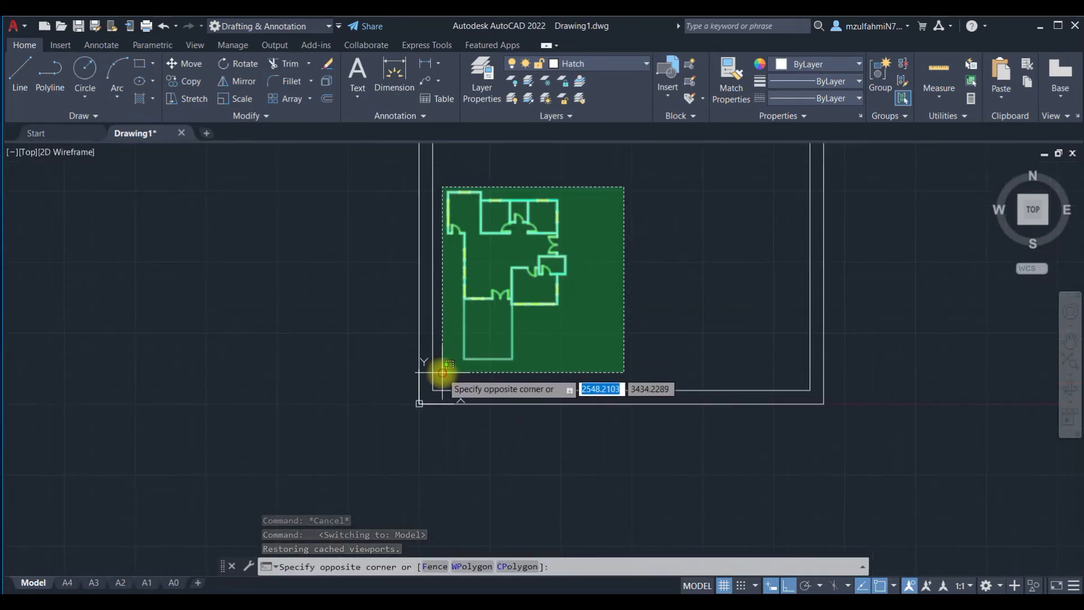
pyautogui.click(443, 371)
pyautogui.scroll(1, 536, 286)
pyautogui.scroll(-1, 569, 286)
pyautogui.moveTo(606, 225); pyautogui.dragTo(552, 297, button='middle')
pyautogui.write('M')
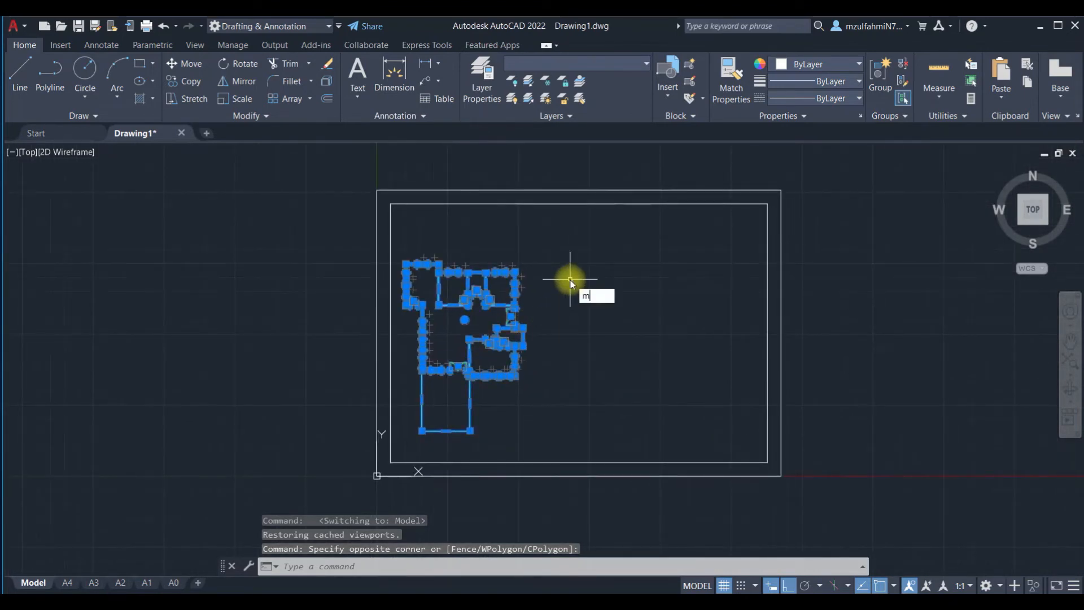
pyautogui.press('Return')
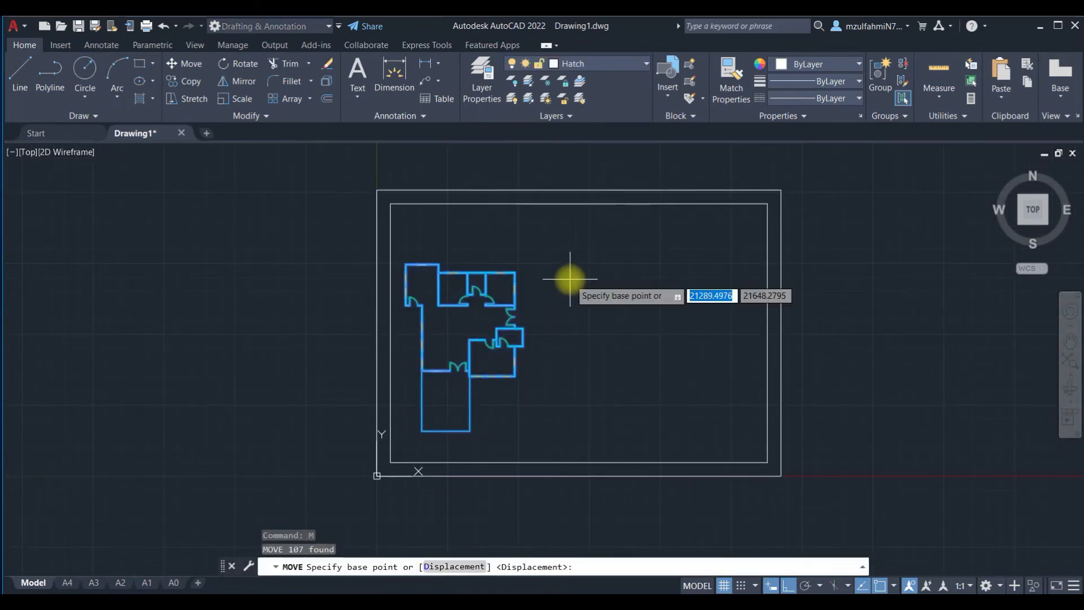
pyautogui.scroll(2, 557, 307)
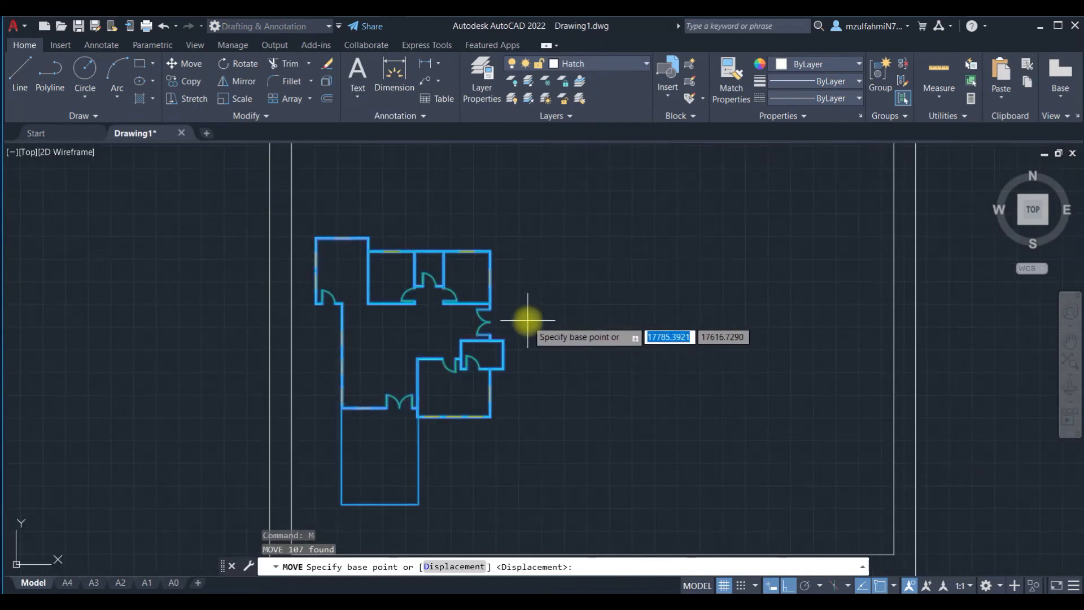
pyautogui.scroll(4, 428, 410)
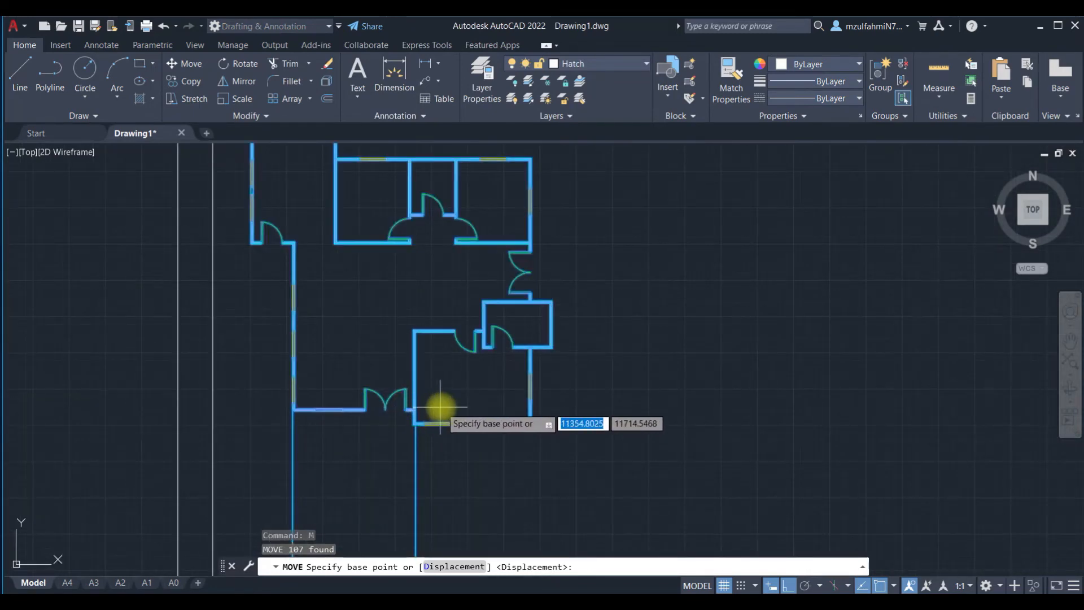
pyautogui.scroll(4, 427, 410)
pyautogui.scroll(-4, 377, 416)
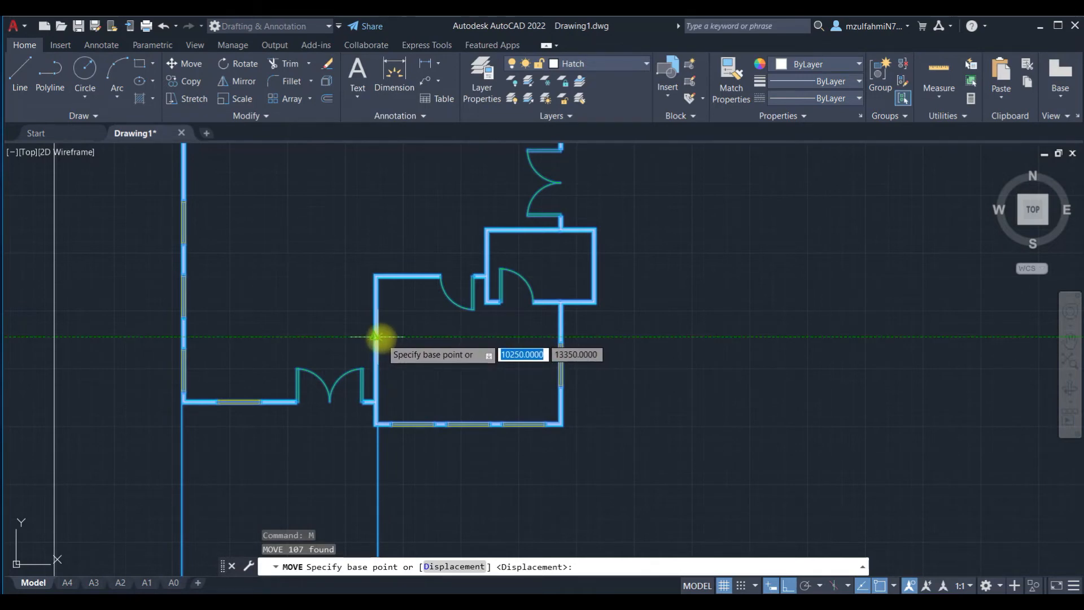
pyautogui.click(375, 337)
pyautogui.scroll(-8, 500, 296)
pyautogui.press('F8')
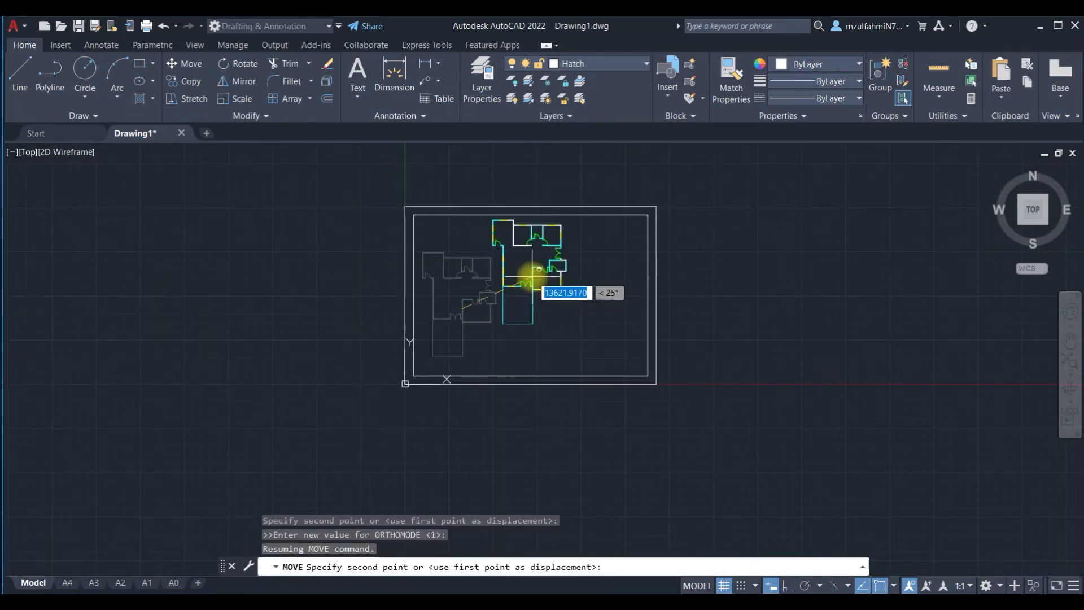
pyautogui.keyDown('shift'); pyautogui.rightClick(530, 277); pyautogui.keyUp('shift')
pyautogui.click(576, 308)
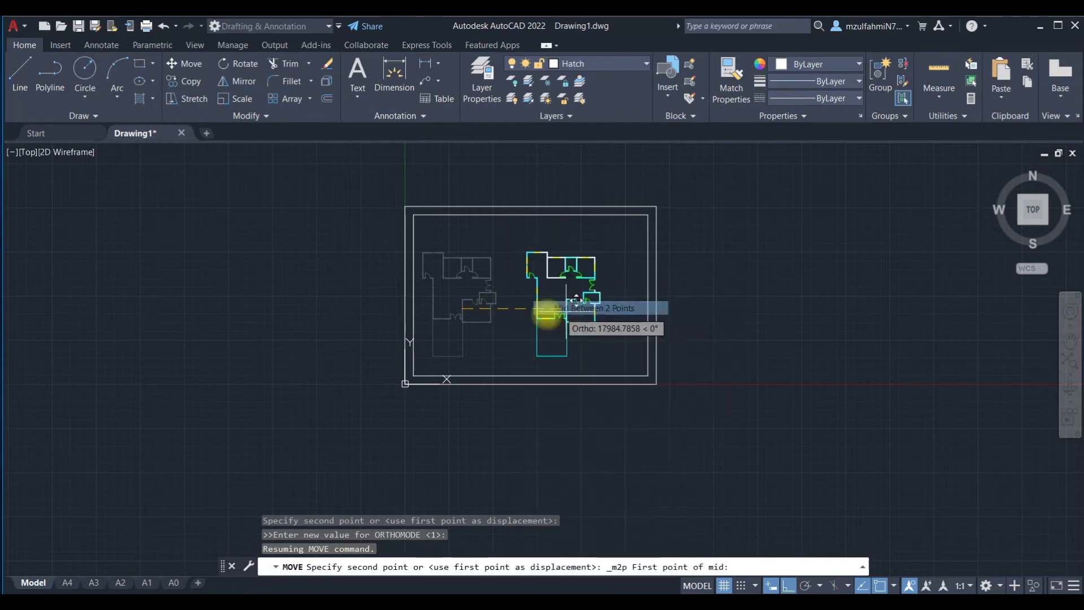
pyautogui.click(412, 239)
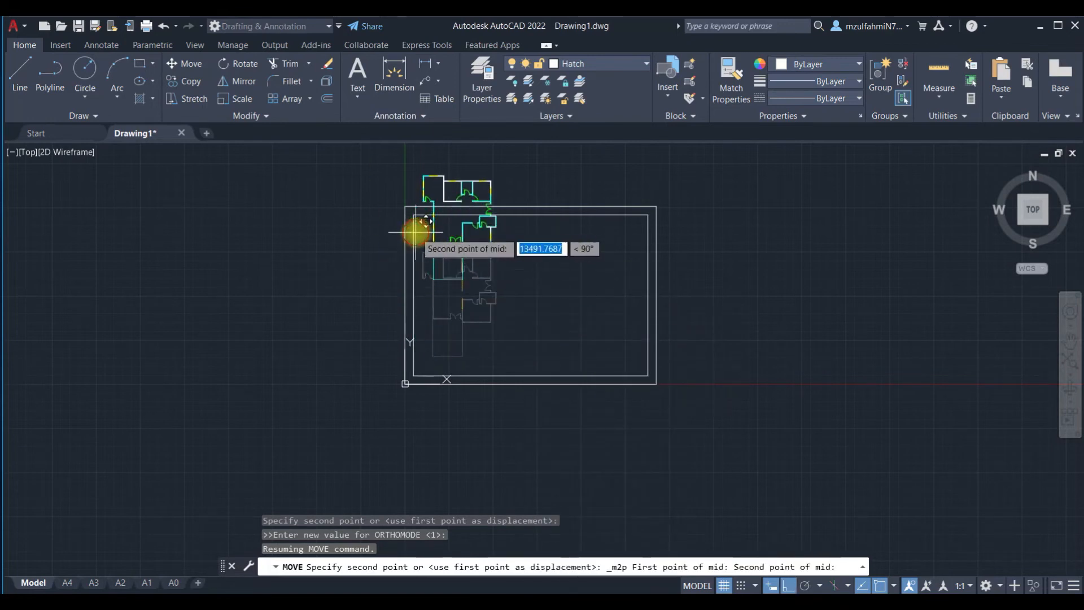
pyautogui.click(628, 374)
pyautogui.press('Escape')
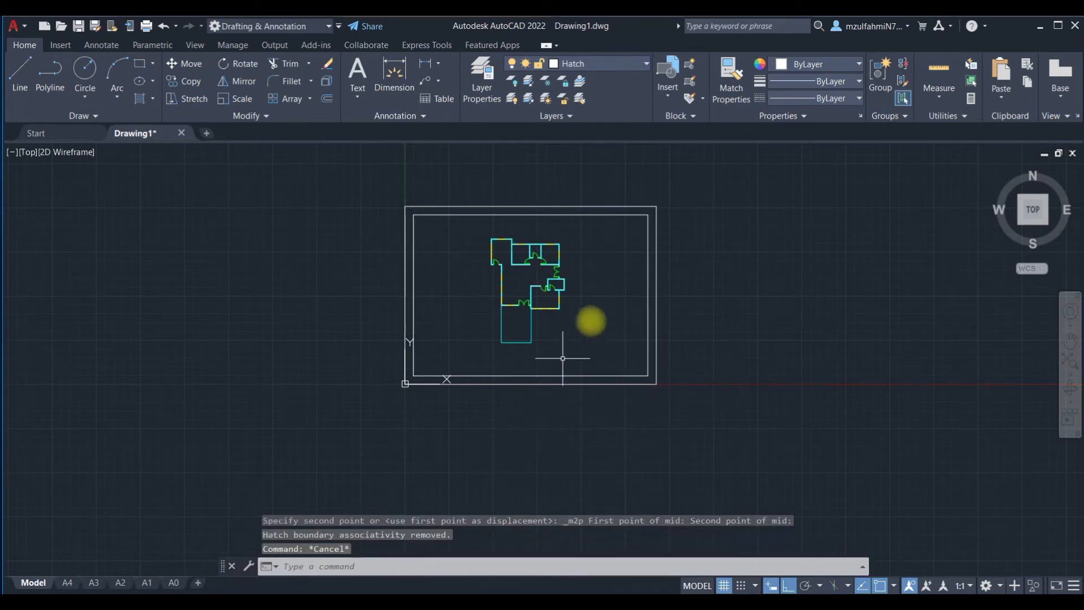
# Step: Move the entire floor plan straight up by 500 units
pyautogui.scroll(2, 593, 305)
pyautogui.click(399, 181)
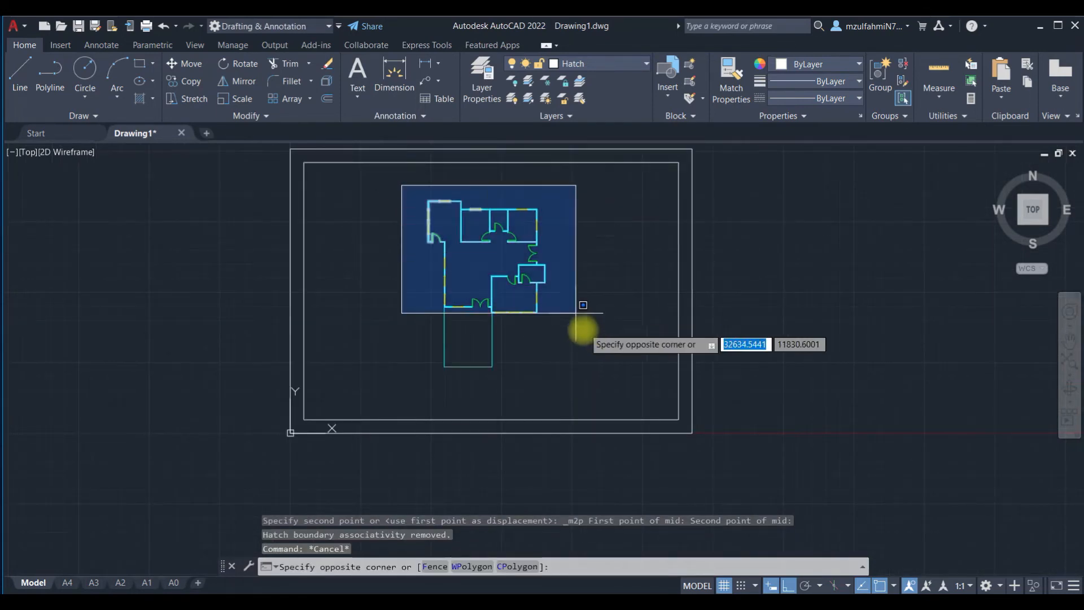
pyautogui.click(590, 388)
pyautogui.write('m')
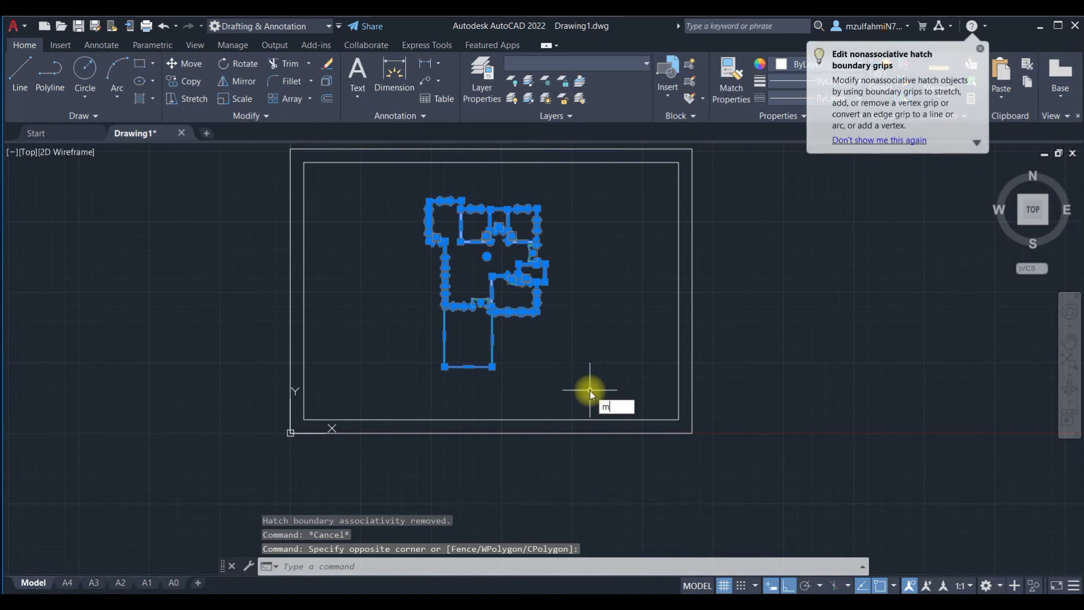
pyautogui.press('Return')
pyautogui.click(592, 363)
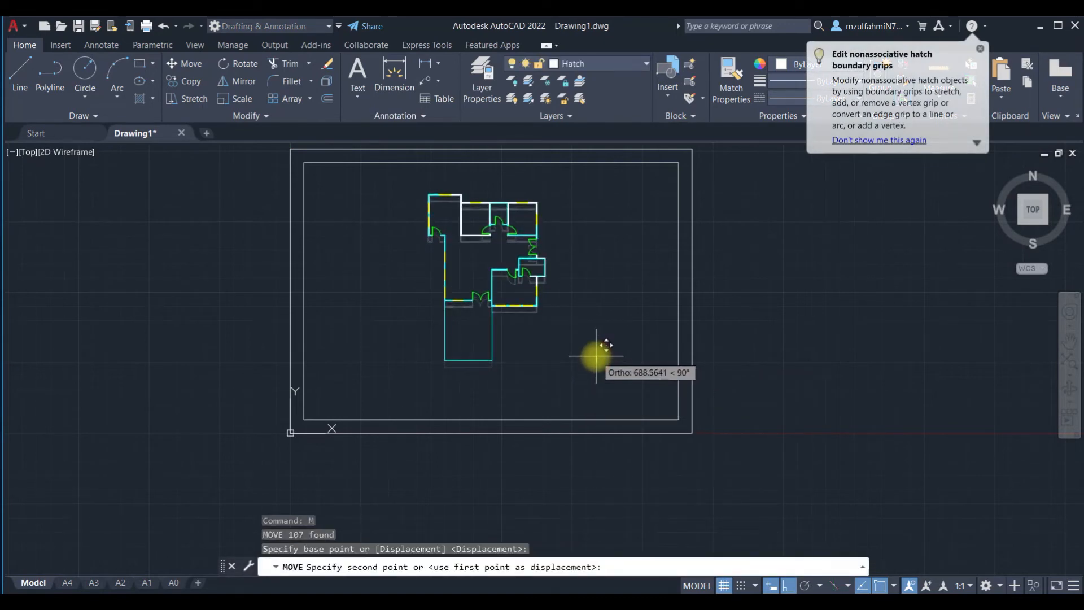
pyautogui.write('500')
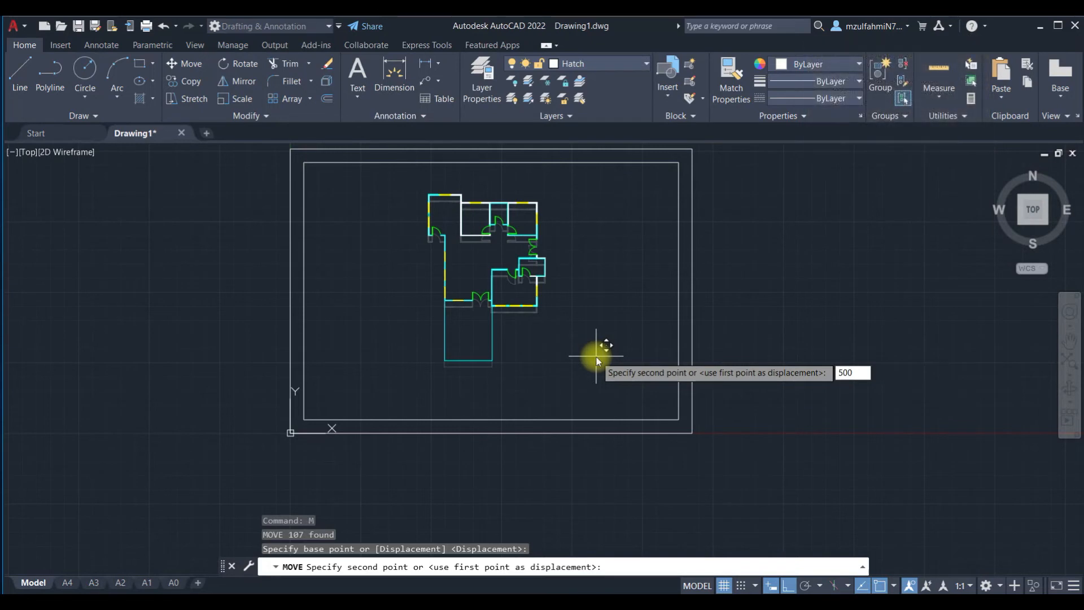
pyautogui.press('Return')
pyautogui.press('Escape')
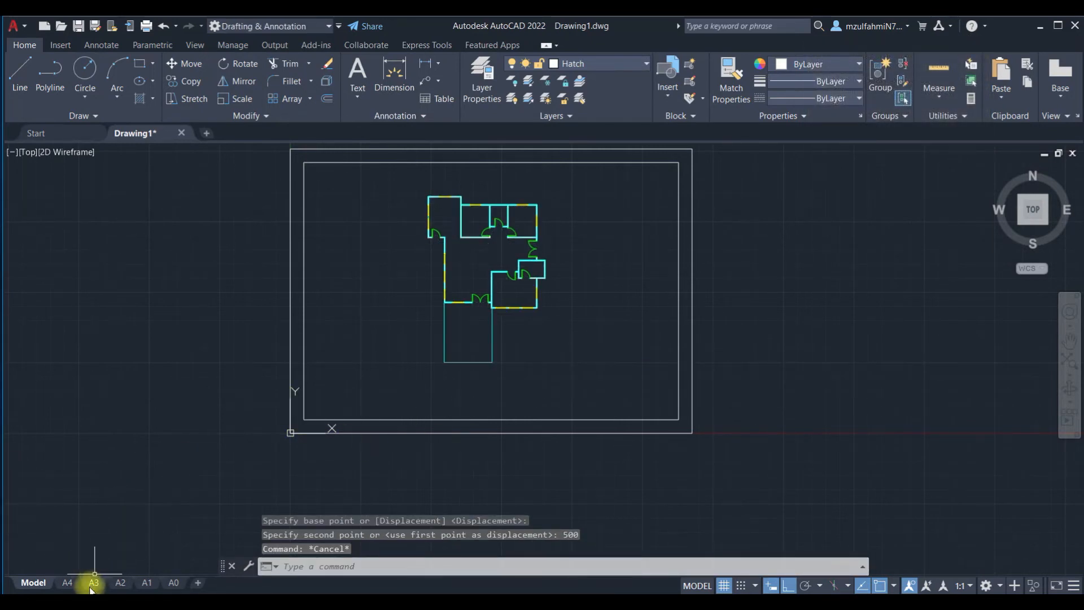
# Step: Open the A4 layout with the title block
pyautogui.moveTo(93, 587)
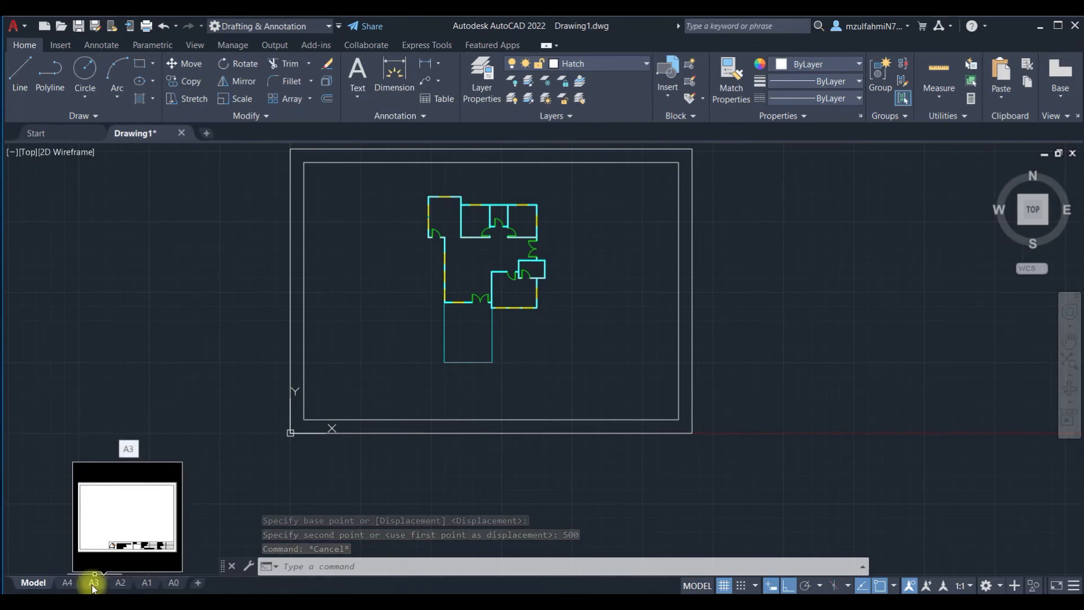
pyautogui.click(67, 583)
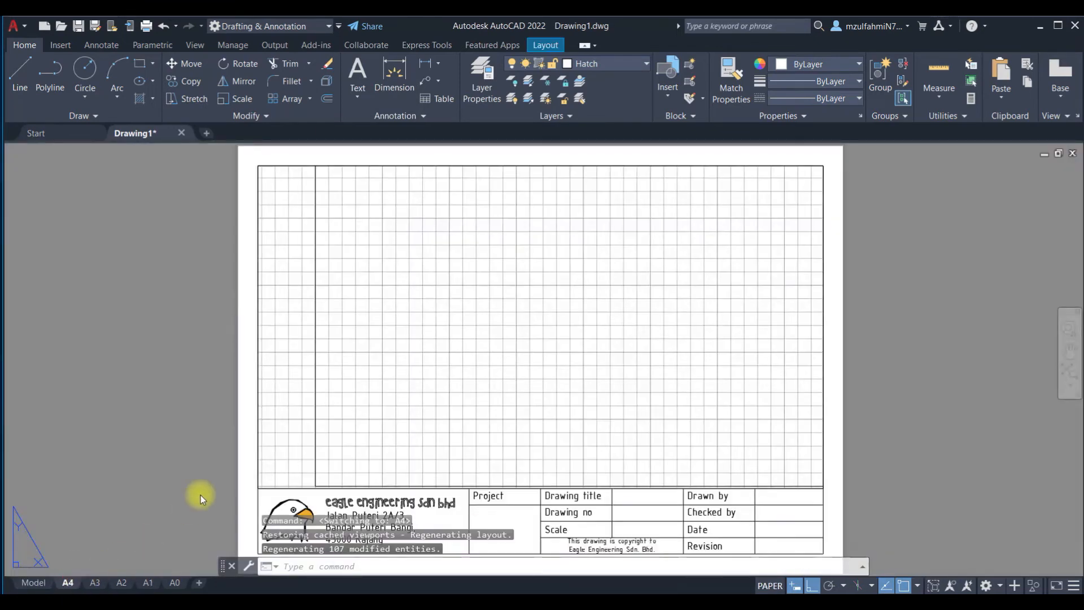
pyautogui.click(424, 361)
pyautogui.press('Escape')
pyautogui.press('Escape')
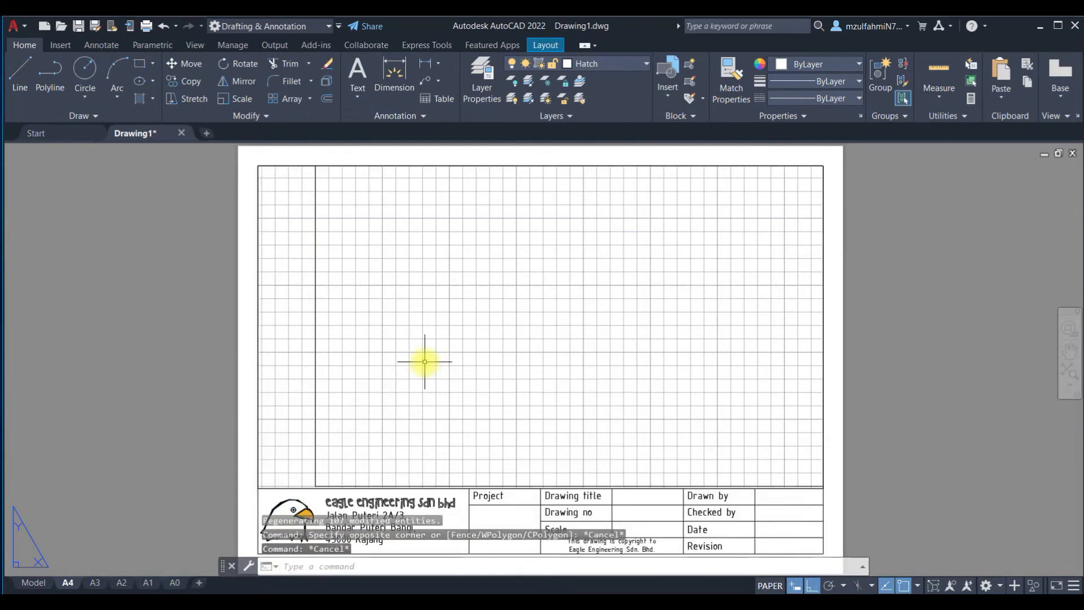
# Step: Run ALIGNSPACE and set the inner frame's upper-left and upper-right corners as the model-space alignment points
pyautogui.write('alignspace')
pyautogui.press('Return')
pyautogui.scroll(-5, 424, 361)
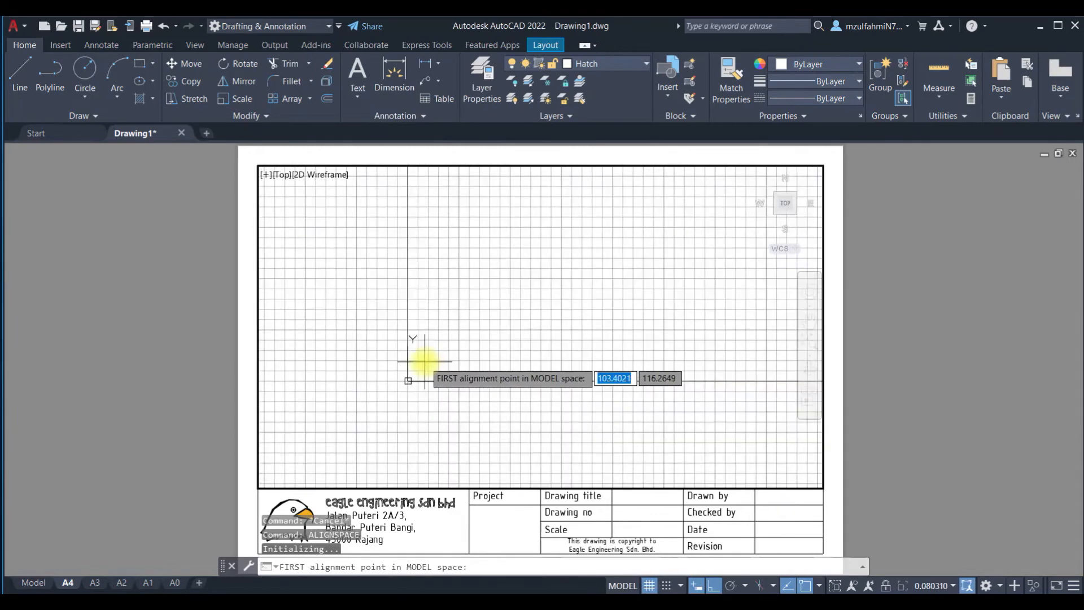
pyautogui.scroll(-5, 497, 310)
pyautogui.moveTo(508, 303); pyautogui.dragTo(543, 292, button='middle')
pyautogui.scroll(4, 508, 291)
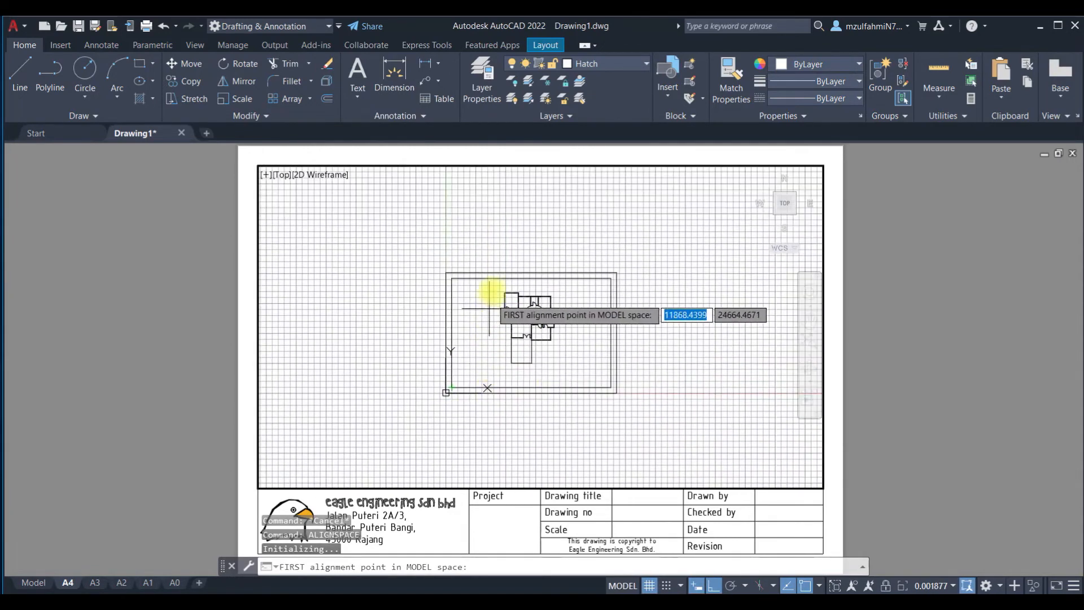
pyautogui.click(385, 257)
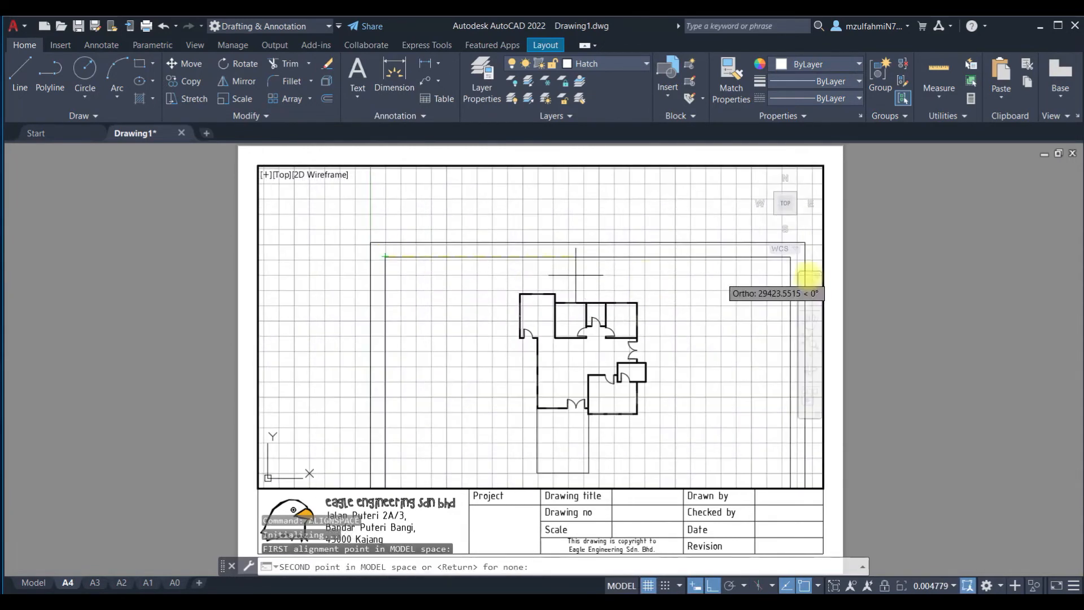
pyautogui.click(785, 254)
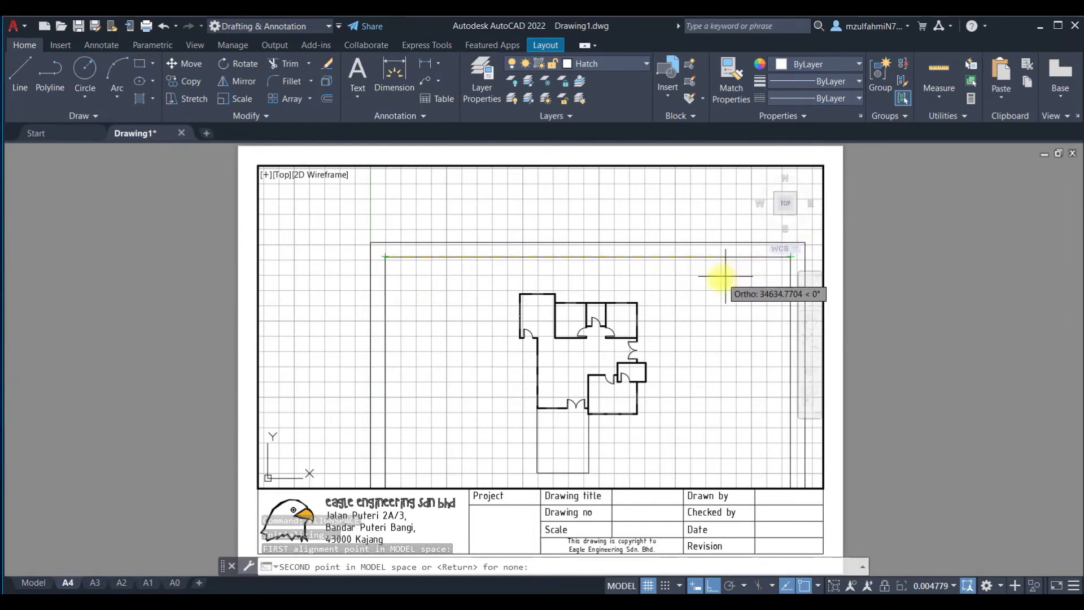
pyautogui.scroll(-2, 702, 281)
pyautogui.moveTo(702, 281); pyautogui.dragTo(624, 271, button='middle')
pyautogui.scroll(2, 670, 249)
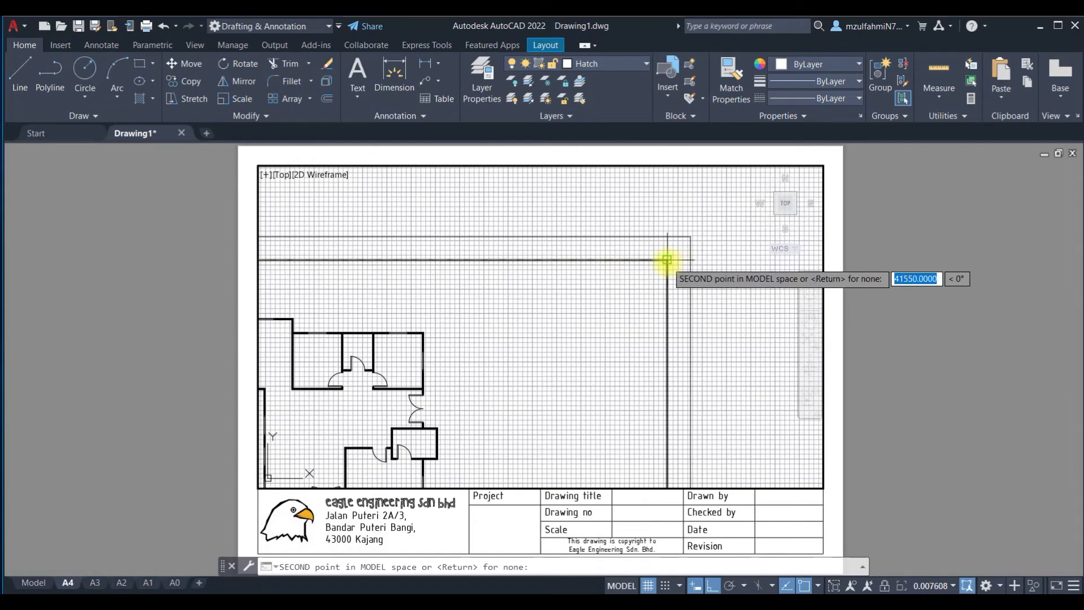
pyautogui.click(667, 260)
# Step: Match the alignment points to the viewport's upper-left and upper-right corners in paper space and complete the viewport alignment
pyautogui.click(258, 166)
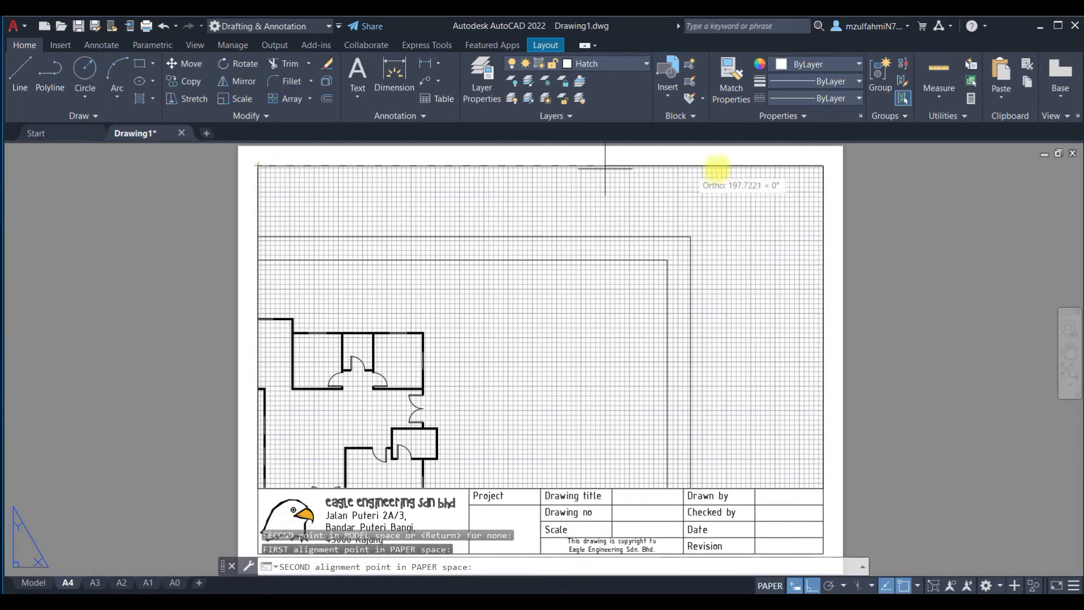
pyautogui.click(813, 164)
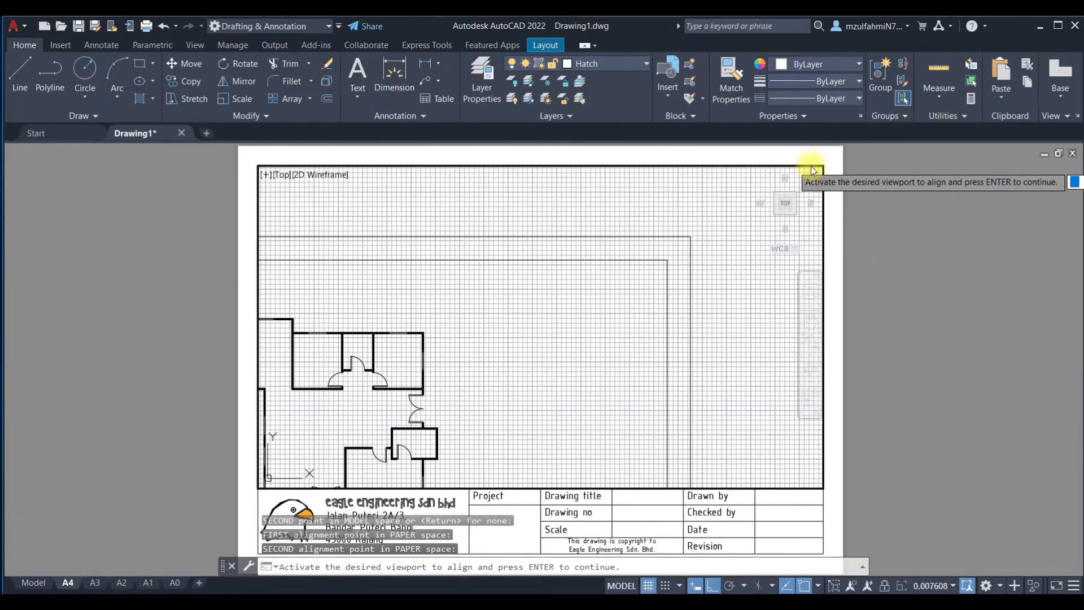
pyautogui.press('Return')
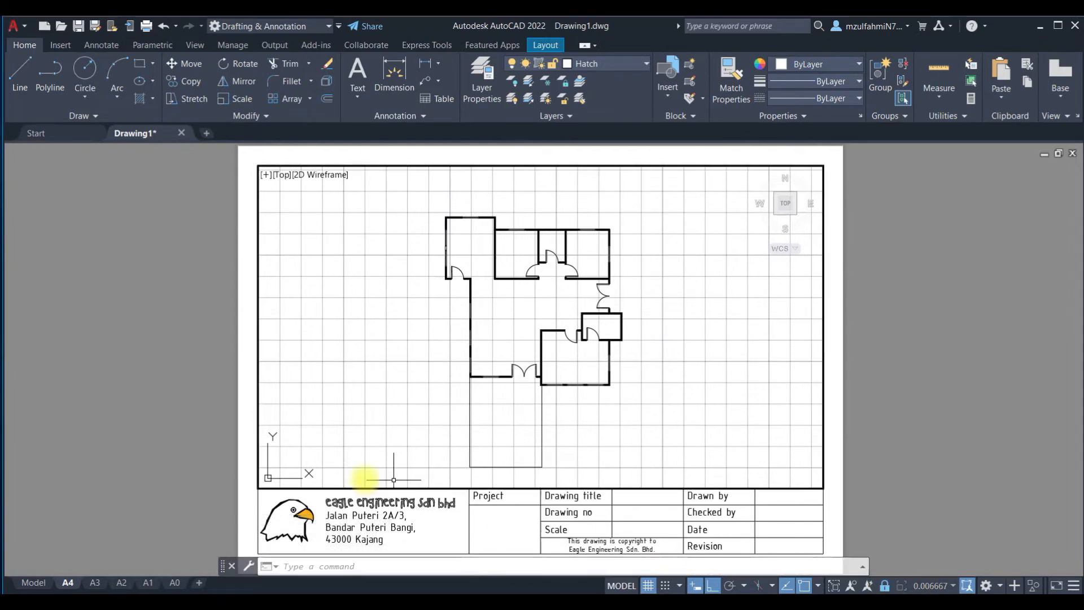
# Step: Switch the A4 layout from the viewport's model space to paper space
pyautogui.scroll(1, 320, 423)
pyautogui.scroll(2, 555, 417)
pyautogui.scroll(-3, 555, 416)
pyautogui.moveTo(470, 281); pyautogui.dragTo(431, 250, button='middle')
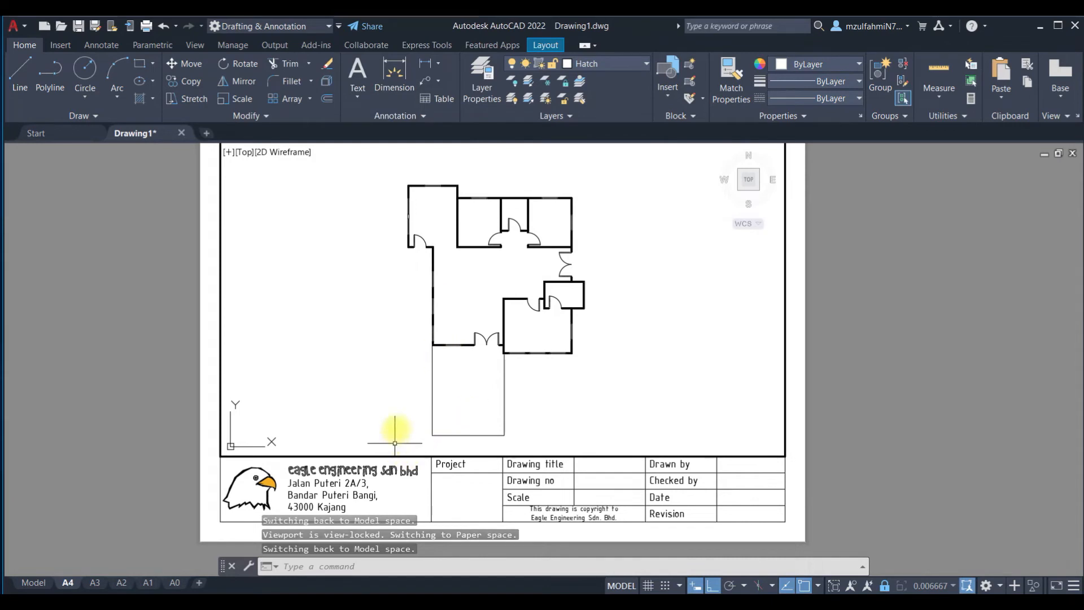
pyautogui.click(627, 586)
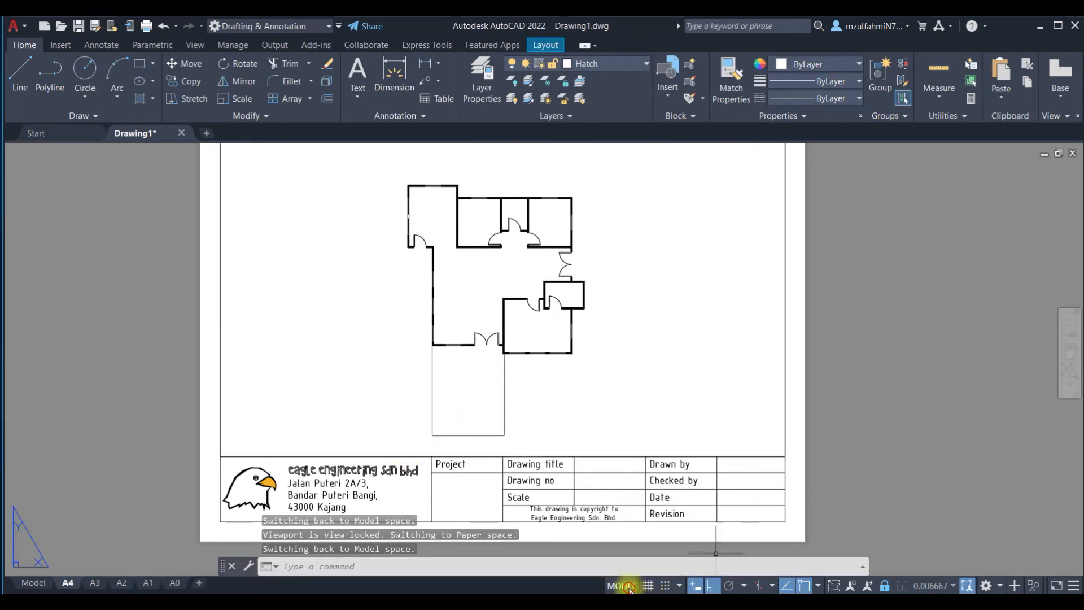
# Step: Examine the floor plan's walls, windows and doors up close on the A4 sheet
pyautogui.scroll(2, 445, 268)
pyautogui.moveTo(450, 271); pyautogui.dragTo(423, 375, button='middle')
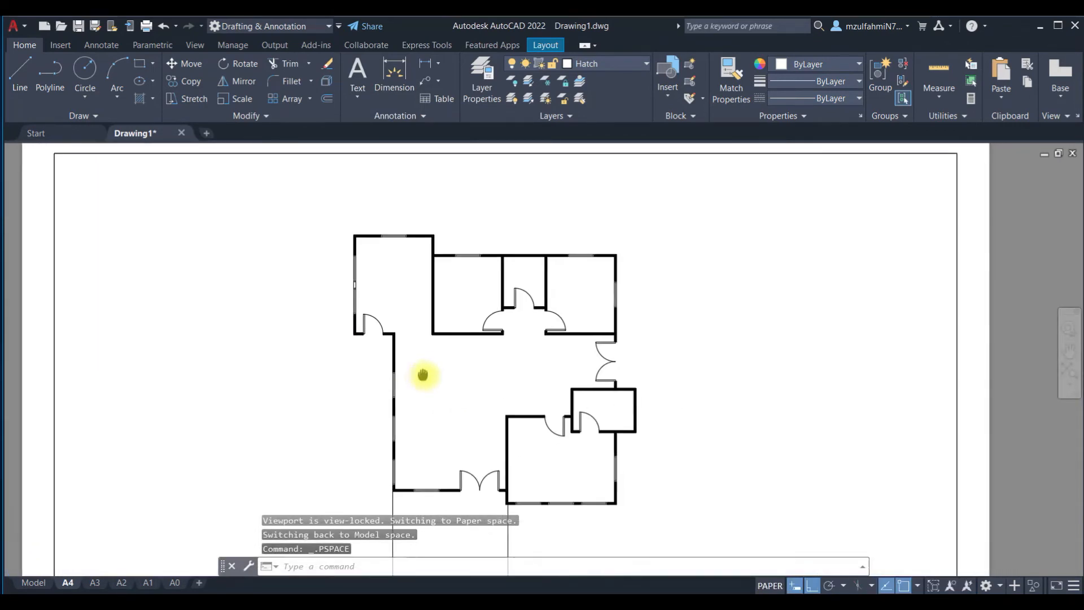
pyautogui.scroll(4, 445, 356)
pyautogui.scroll(-2, 398, 257)
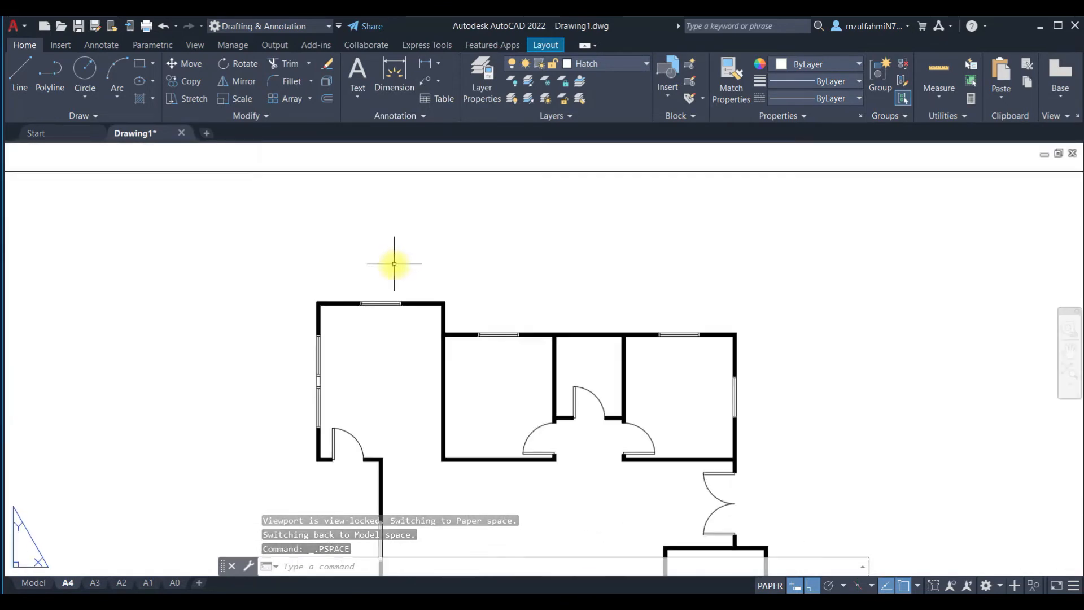
pyautogui.scroll(-3, 394, 264)
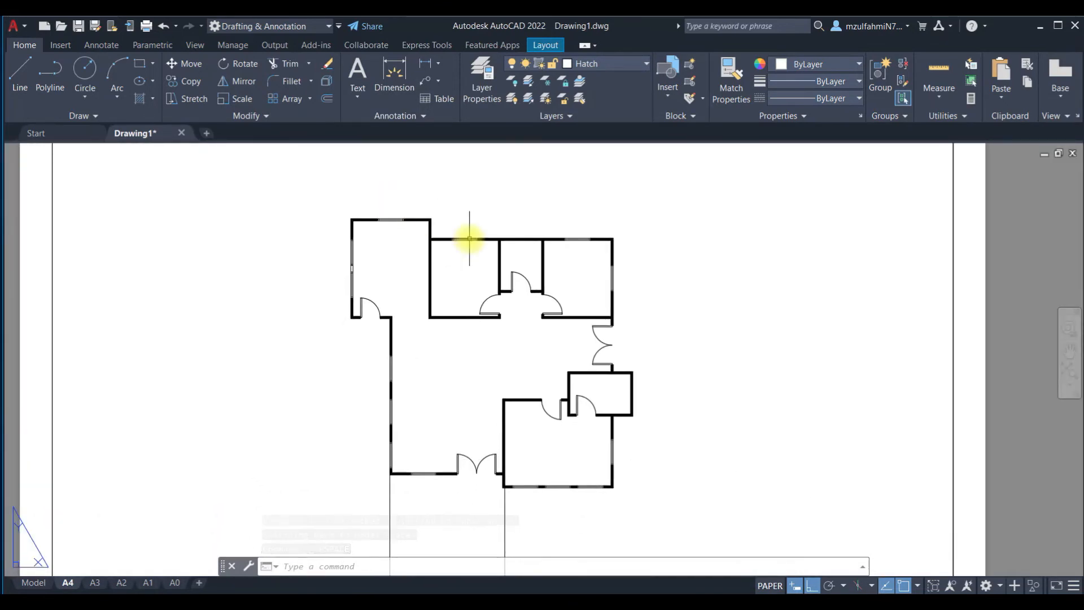
pyautogui.press('Escape')
pyautogui.press('Escape')
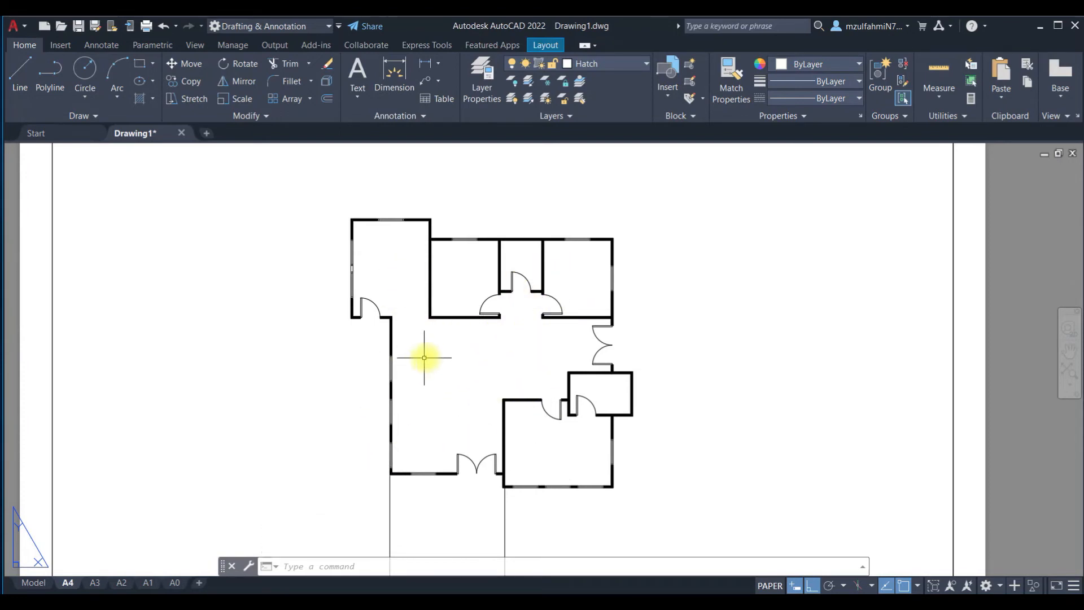
# Step: Return to model space and add a new layer named R1
pyautogui.click(34, 582)
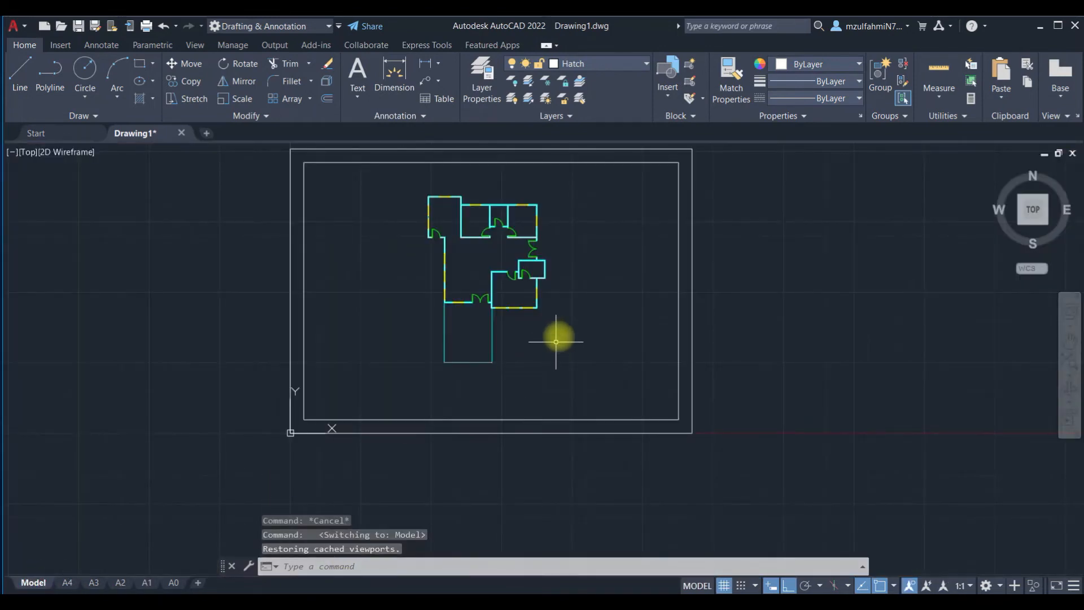
pyautogui.scroll(2, 537, 266)
pyautogui.moveTo(538, 263); pyautogui.dragTo(511, 345, button='middle')
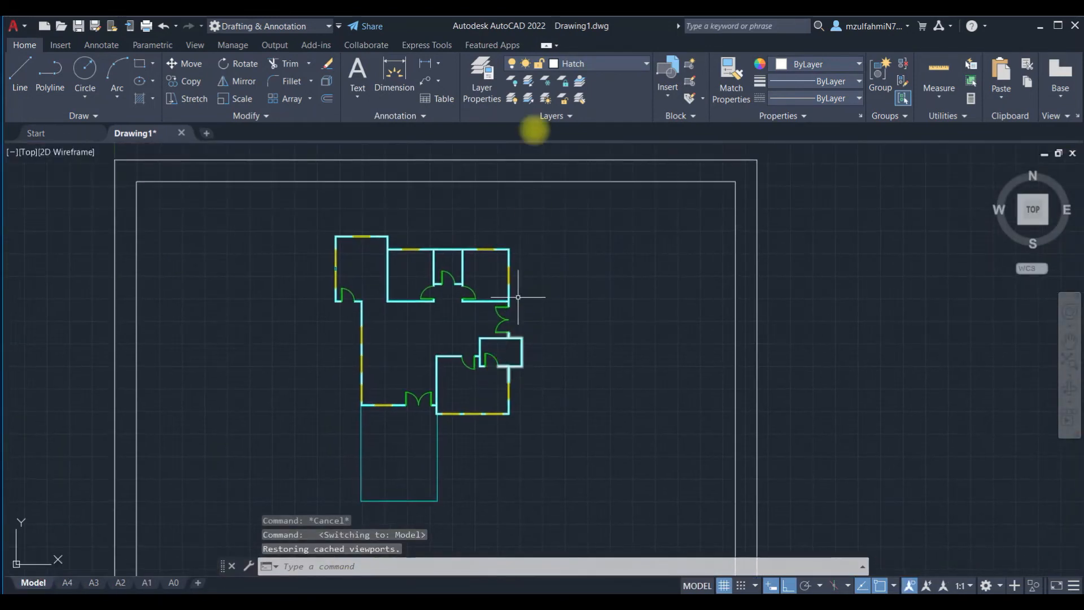
pyautogui.click(484, 75)
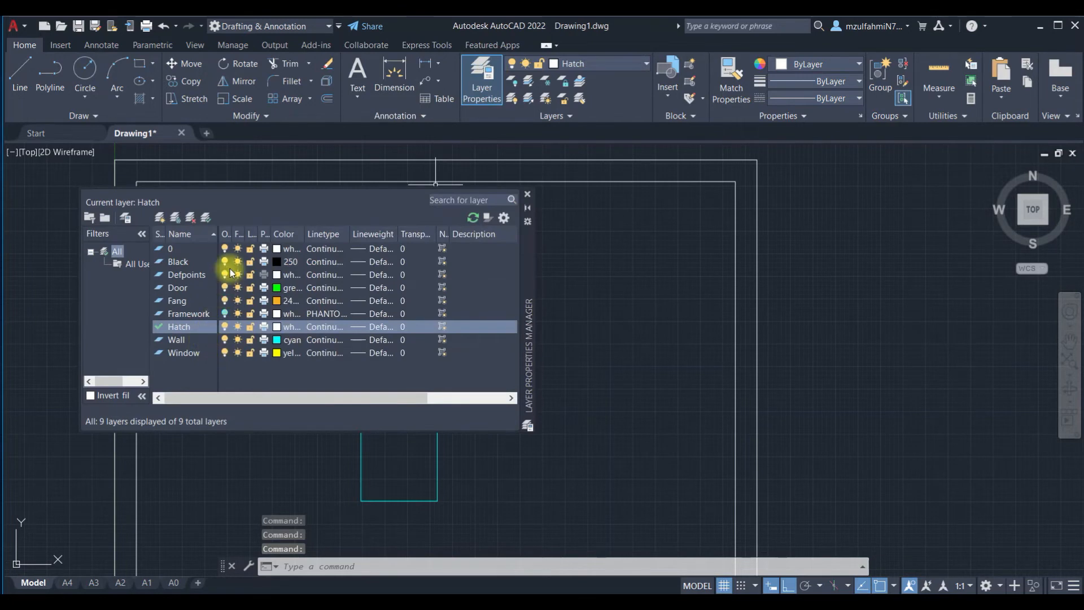
pyautogui.click(160, 218)
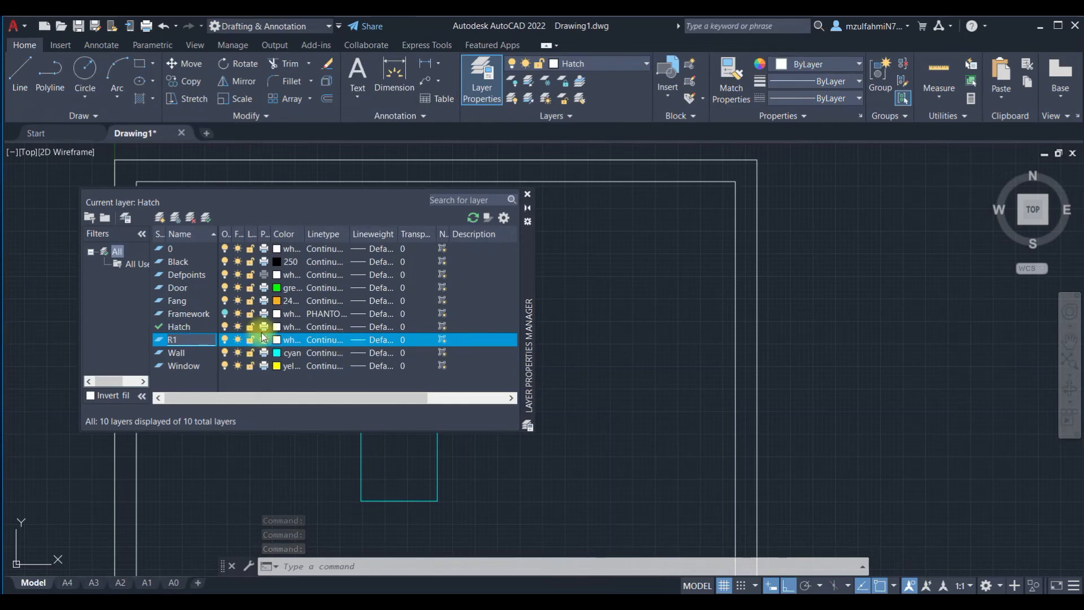
# Step: Give layer R1 a light tan true colour with hue 44 and saturation 66
pyautogui.click(277, 340)
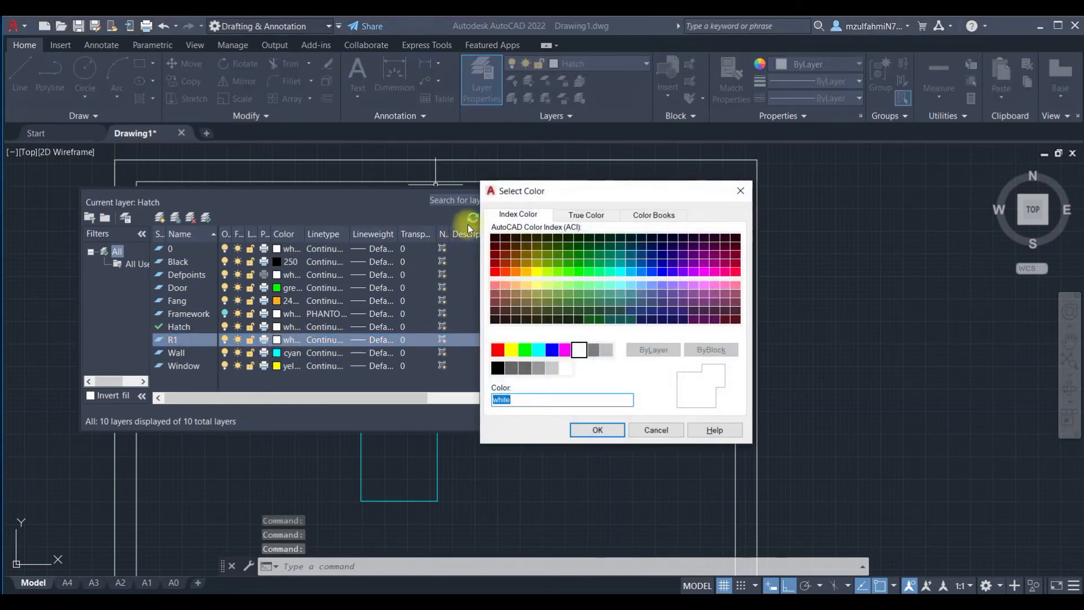
pyautogui.click(566, 216)
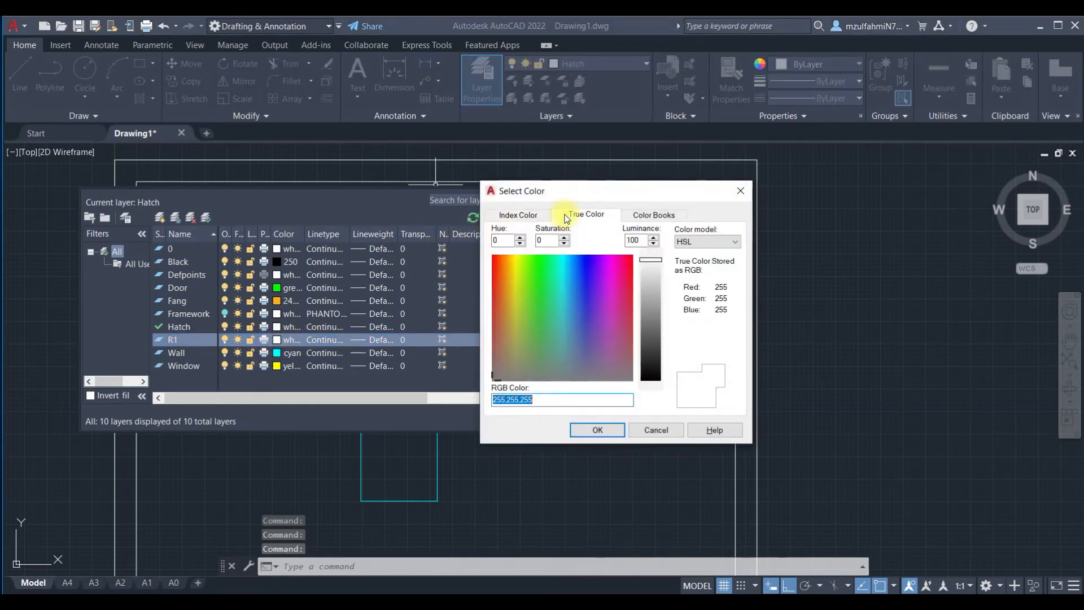
pyautogui.click(510, 297)
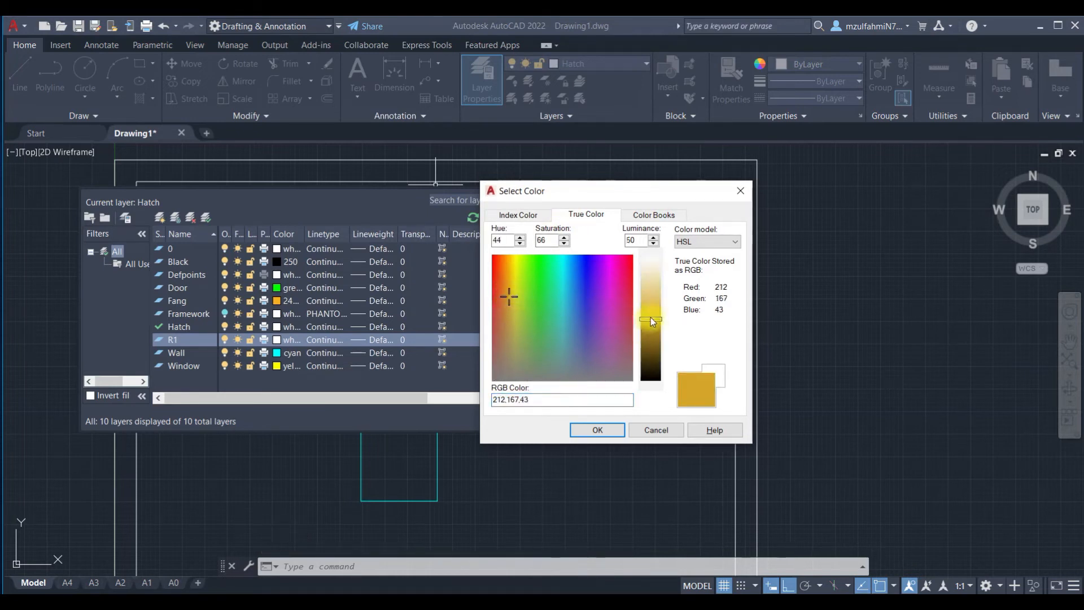
pyautogui.moveTo(650, 318); pyautogui.dragTo(654, 300)
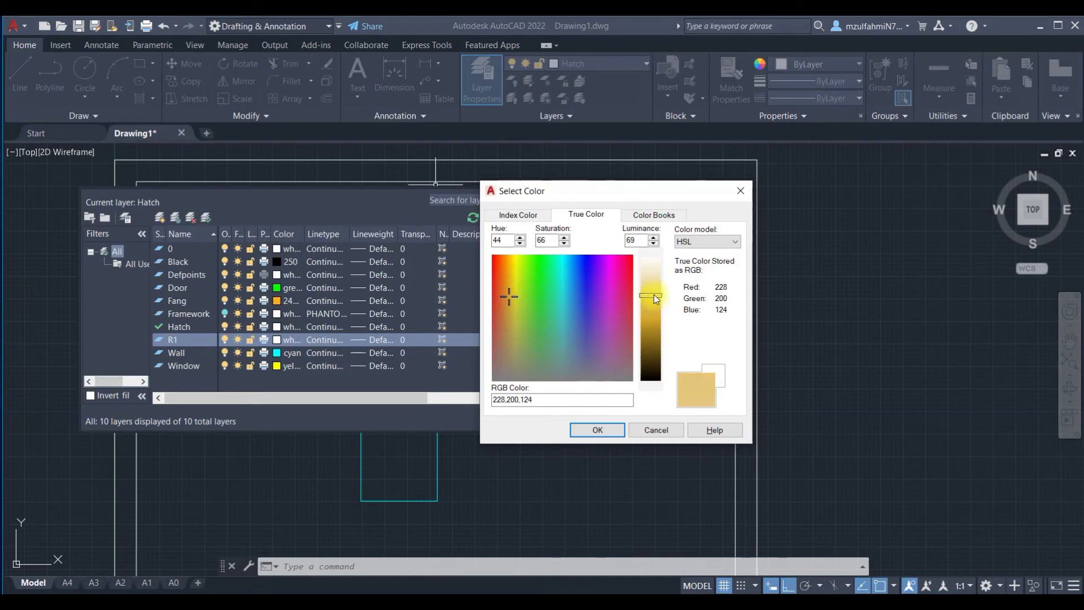
pyautogui.click(602, 431)
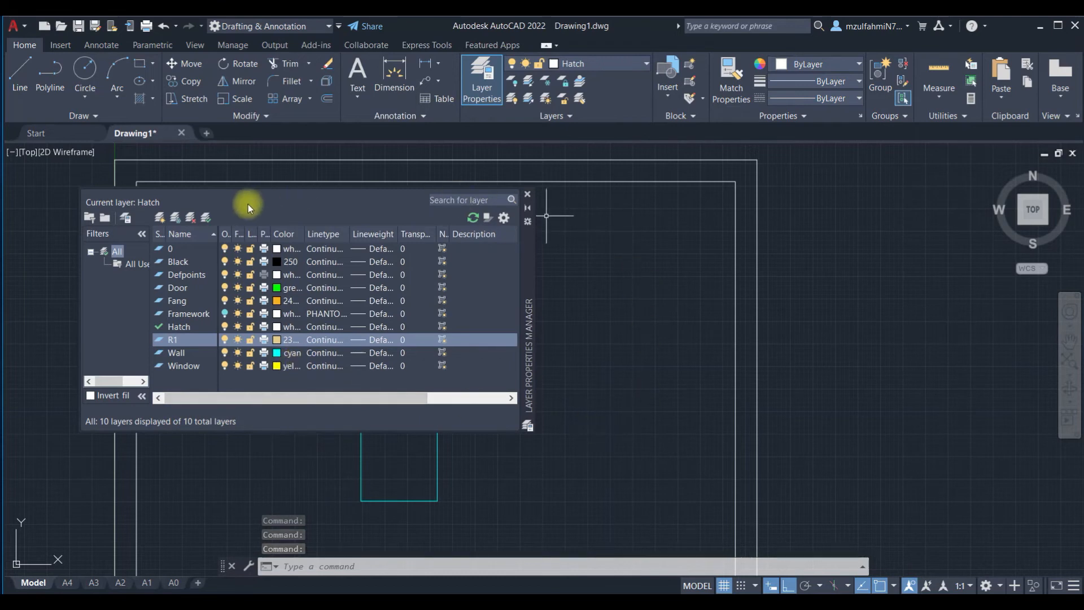
pyautogui.click(527, 195)
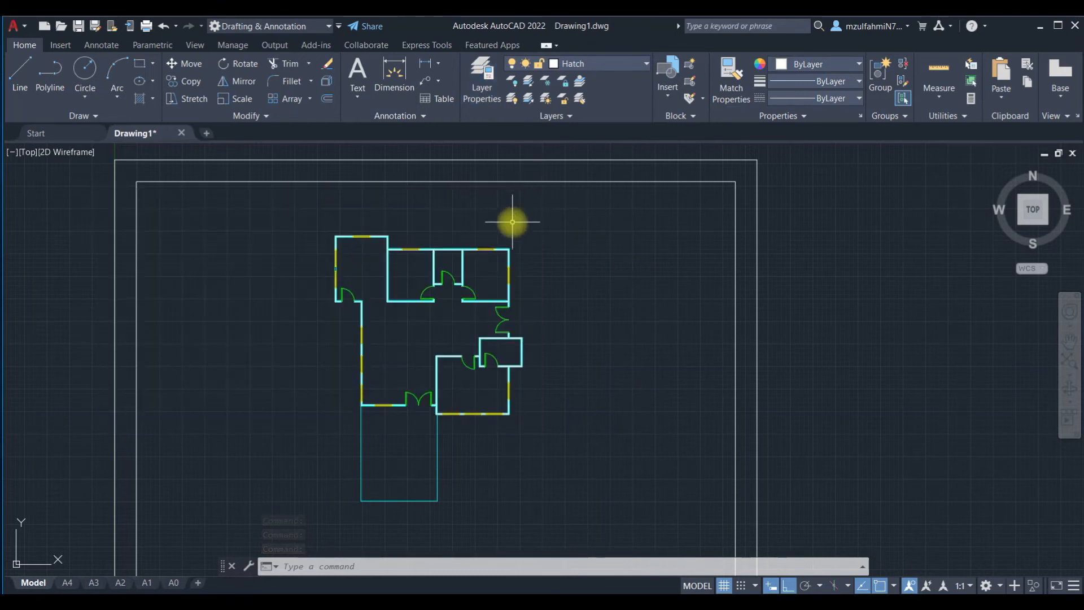
# Step: Make R1 the current layer and fill the floor plan's main open living area with a solid hatch
pyautogui.click(588, 63)
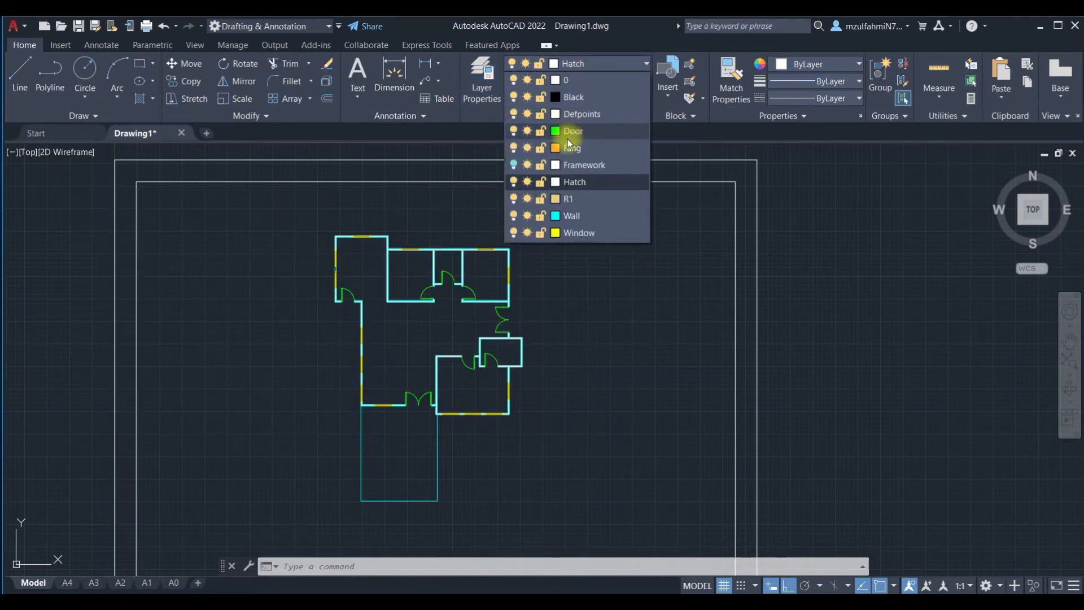
pyautogui.click(568, 198)
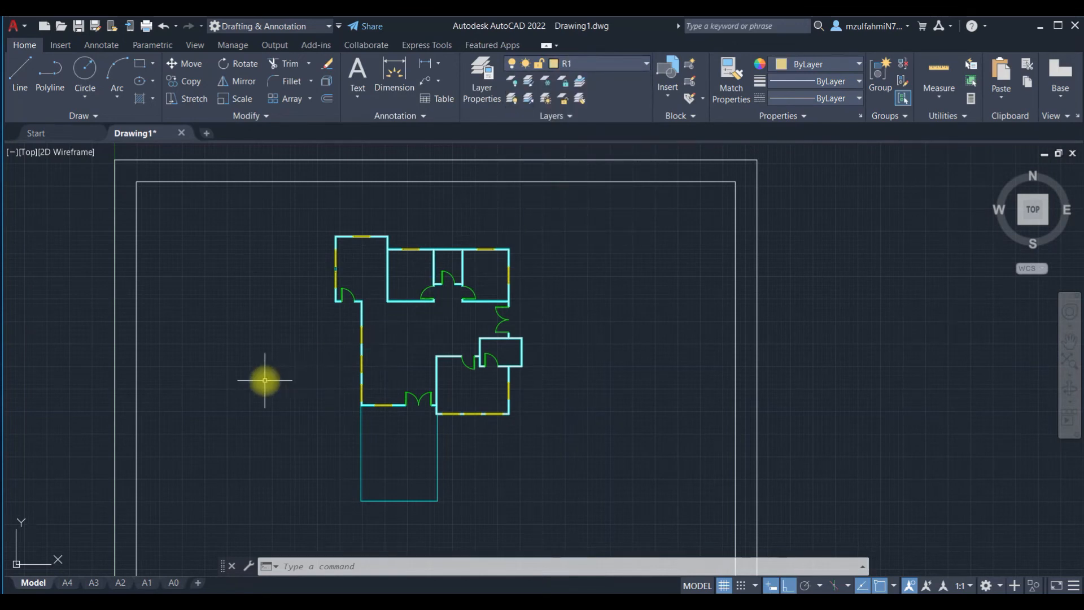
pyautogui.press('Return')
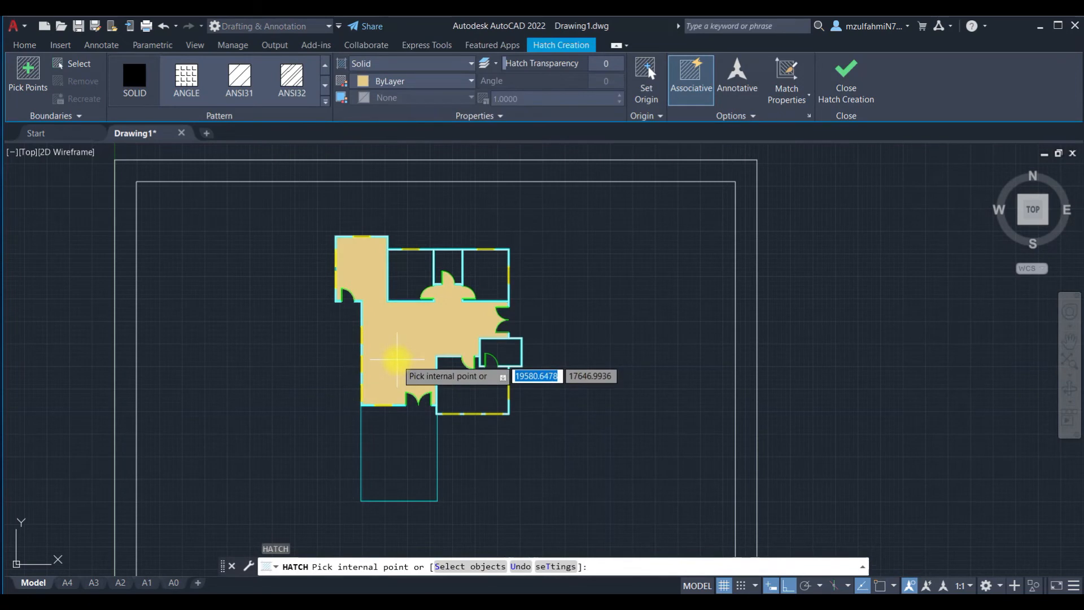
pyautogui.click(397, 359)
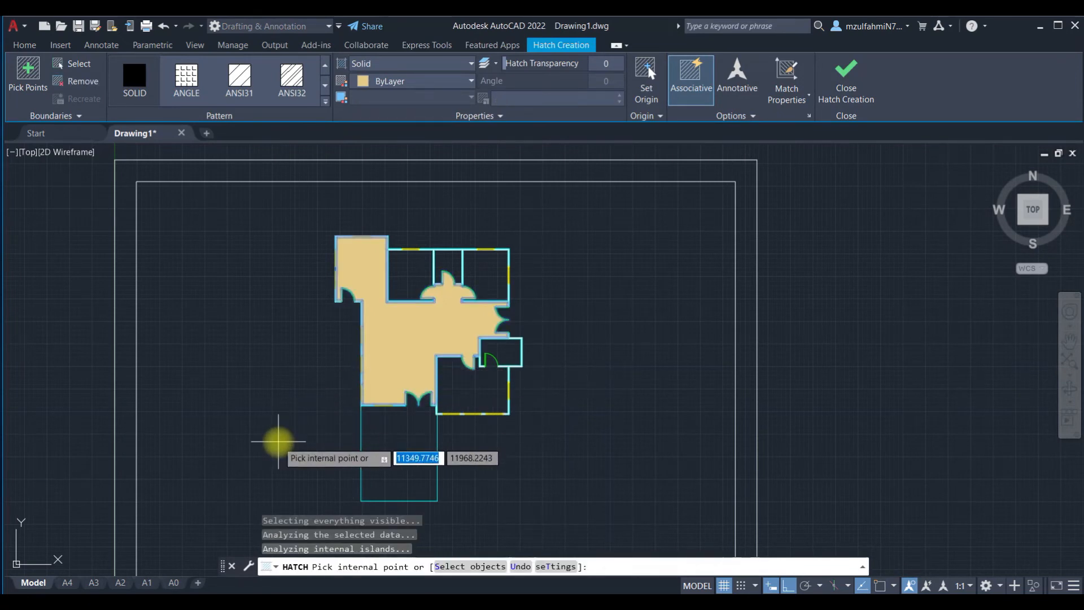
pyautogui.press('Return')
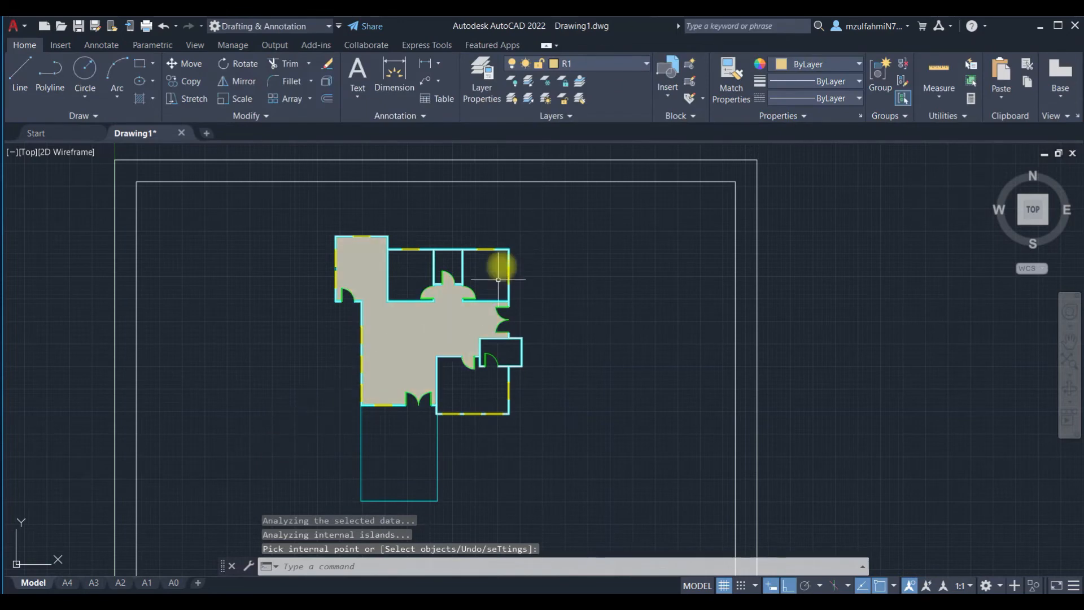
# Step: Add a new layer named R2
pyautogui.scroll(4, 498, 278)
pyautogui.scroll(-4, 513, 145)
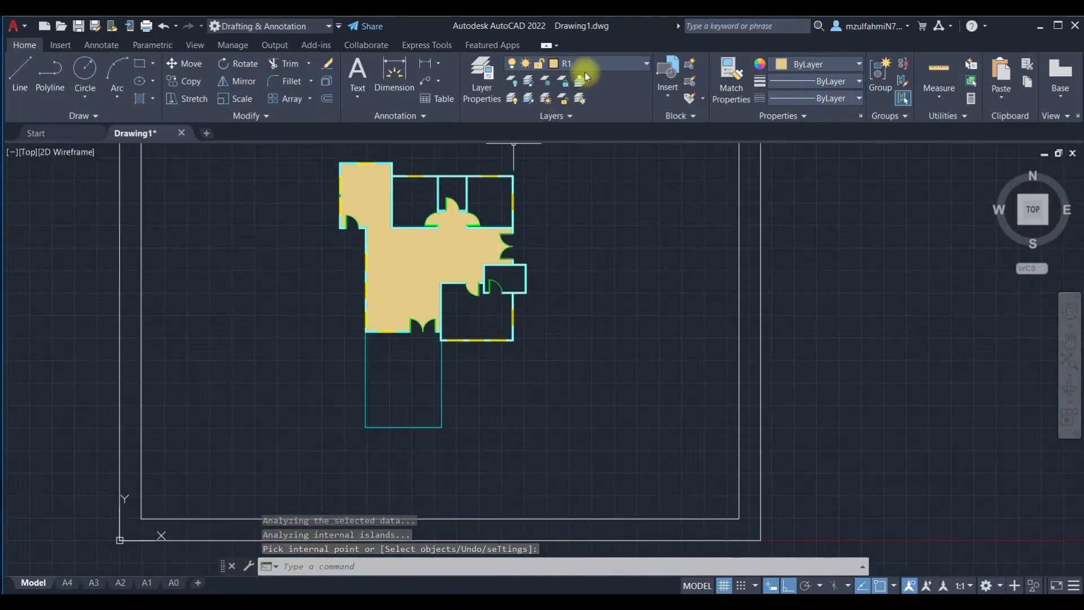
pyautogui.click(485, 80)
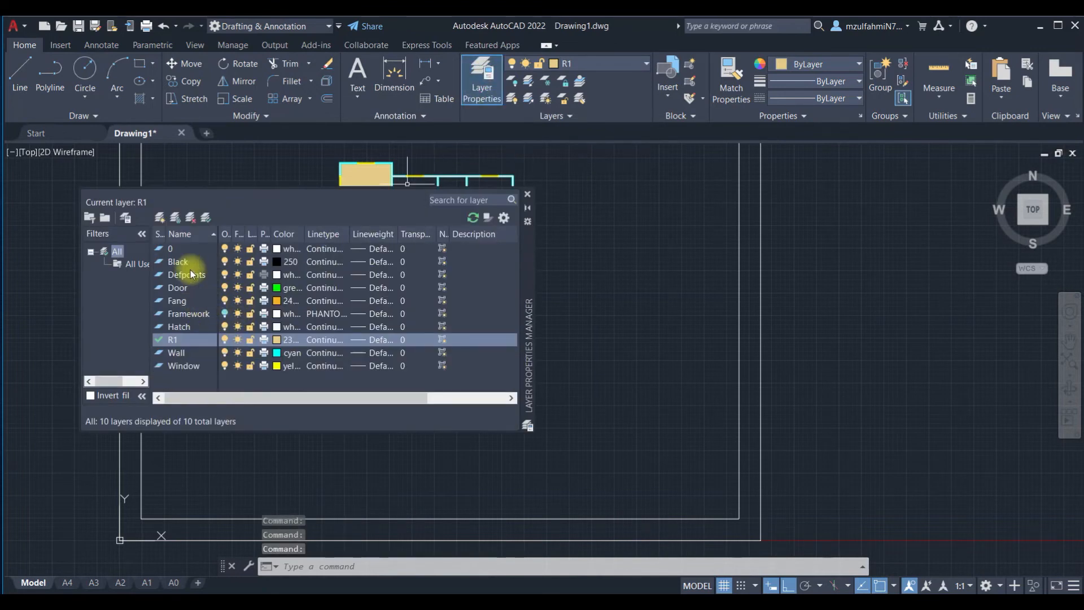
pyautogui.click(163, 220)
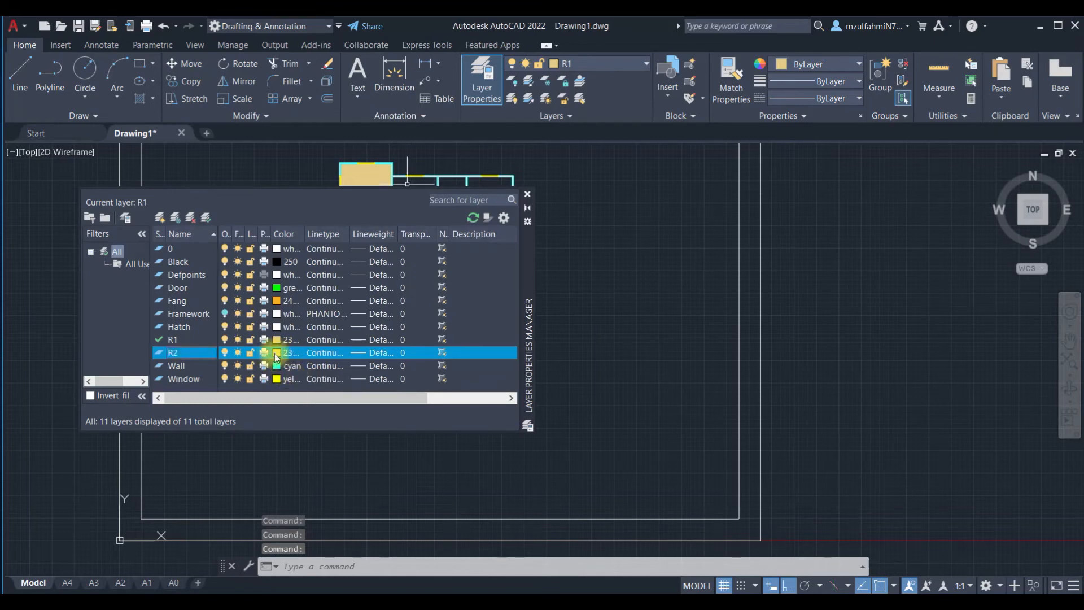
# Step: Give layer R2 a pale cyan true colour with hue 182 and saturation 66
pyautogui.click(275, 353)
pyautogui.click(564, 297)
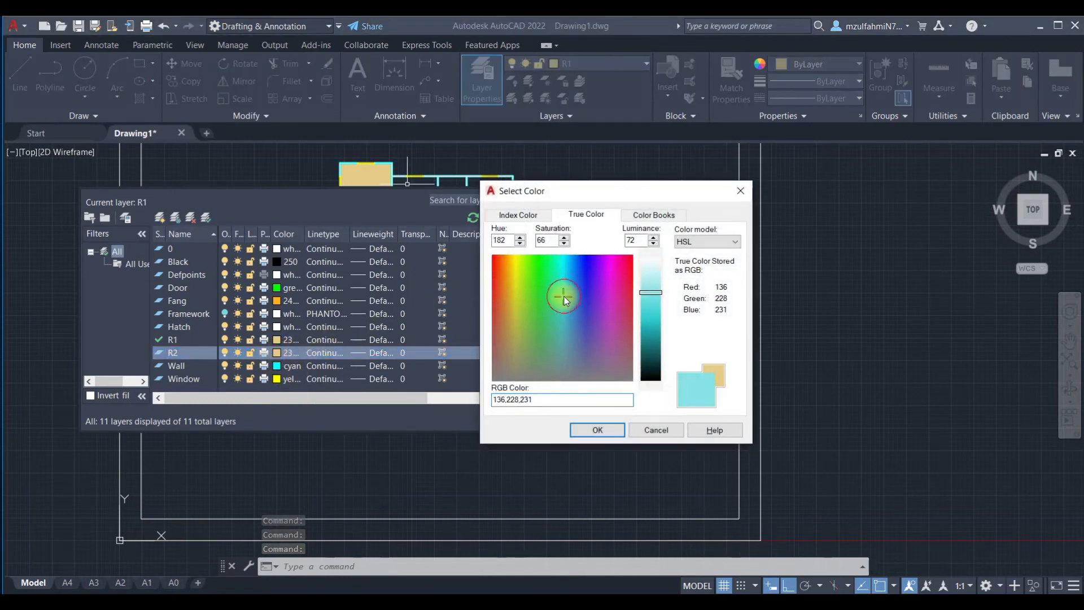
pyautogui.moveTo(654, 299); pyautogui.dragTo(655, 288)
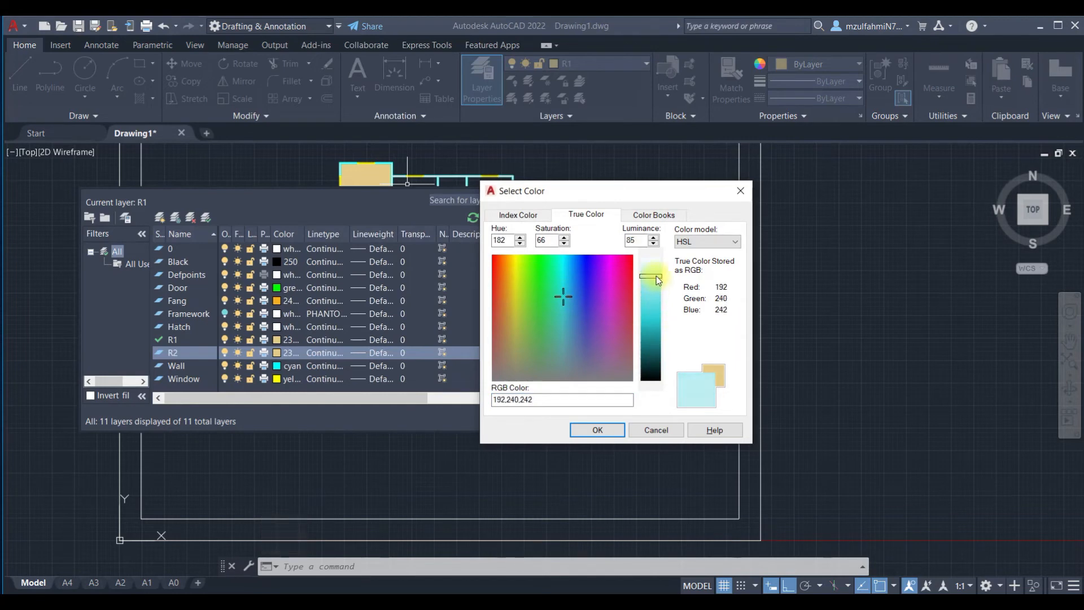
pyautogui.click(598, 430)
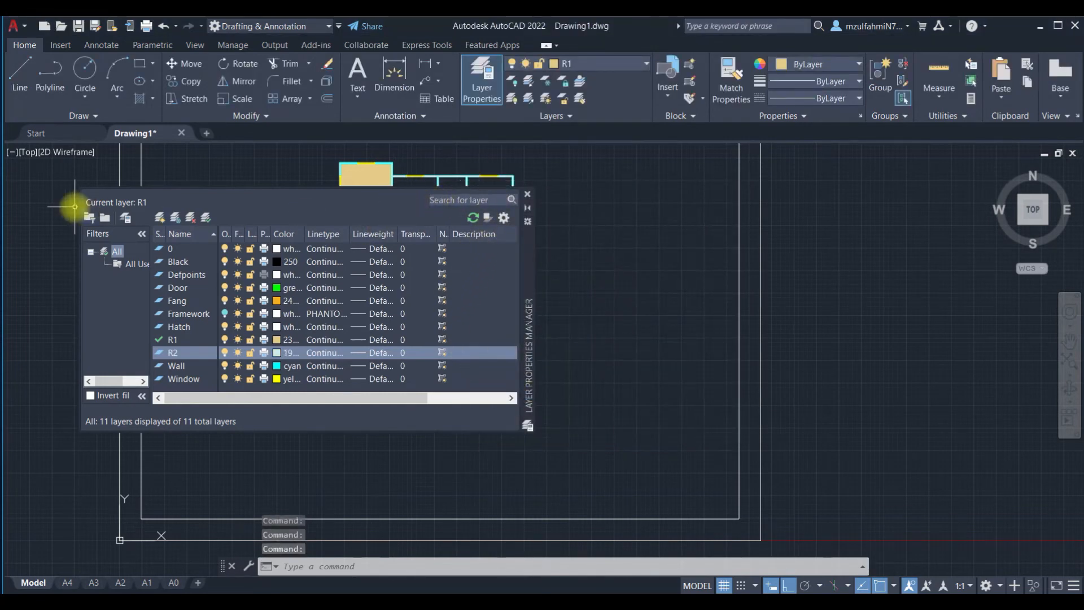
pyautogui.click(528, 195)
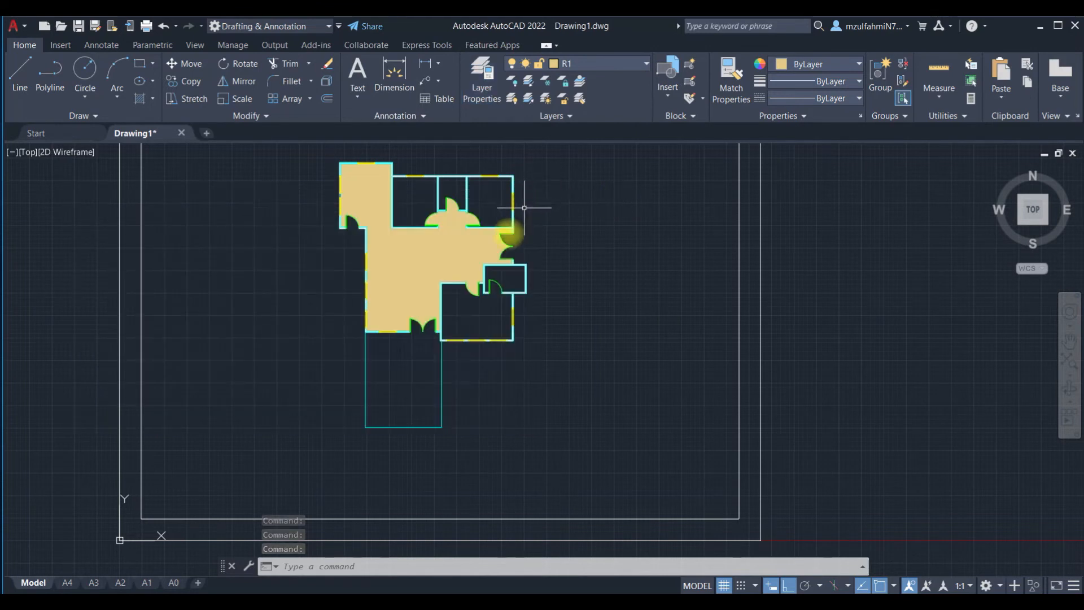
pyautogui.write('h')
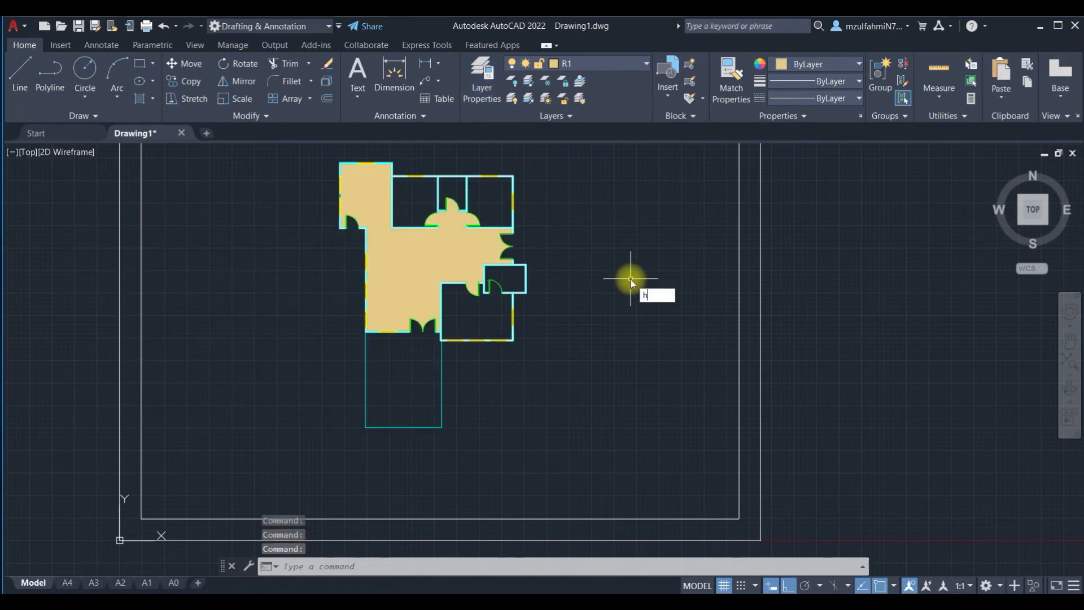
pyautogui.press('Return')
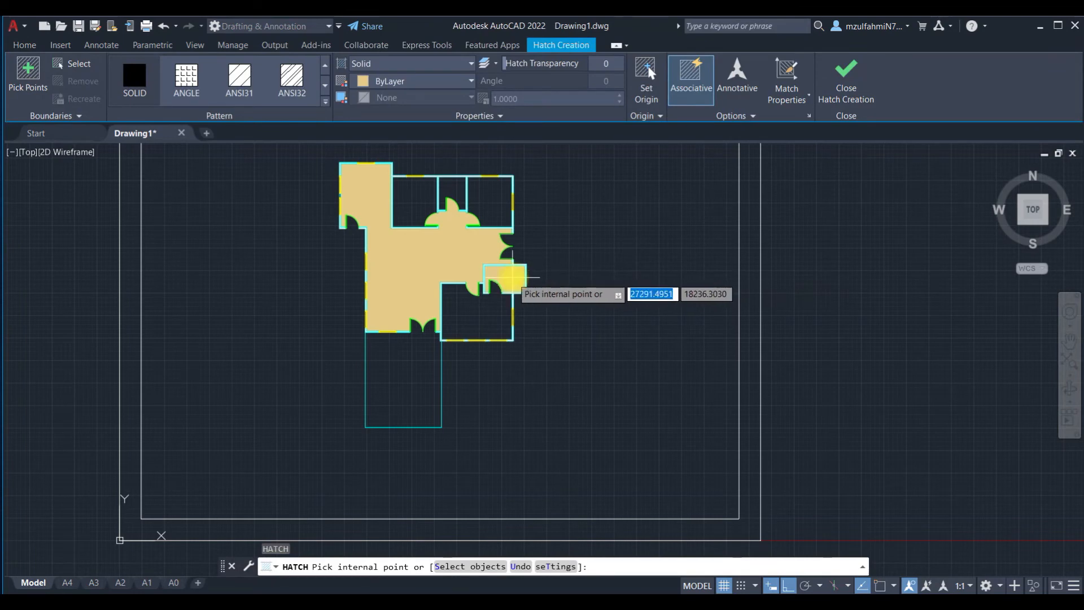
pyautogui.press('Escape')
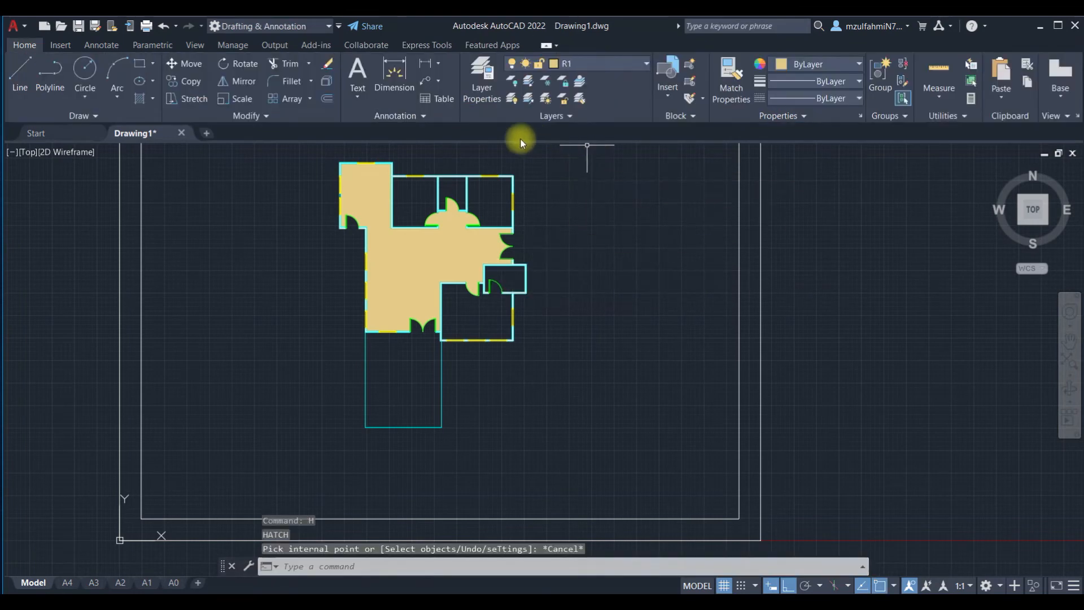
pyautogui.click(580, 66)
pyautogui.click(555, 212)
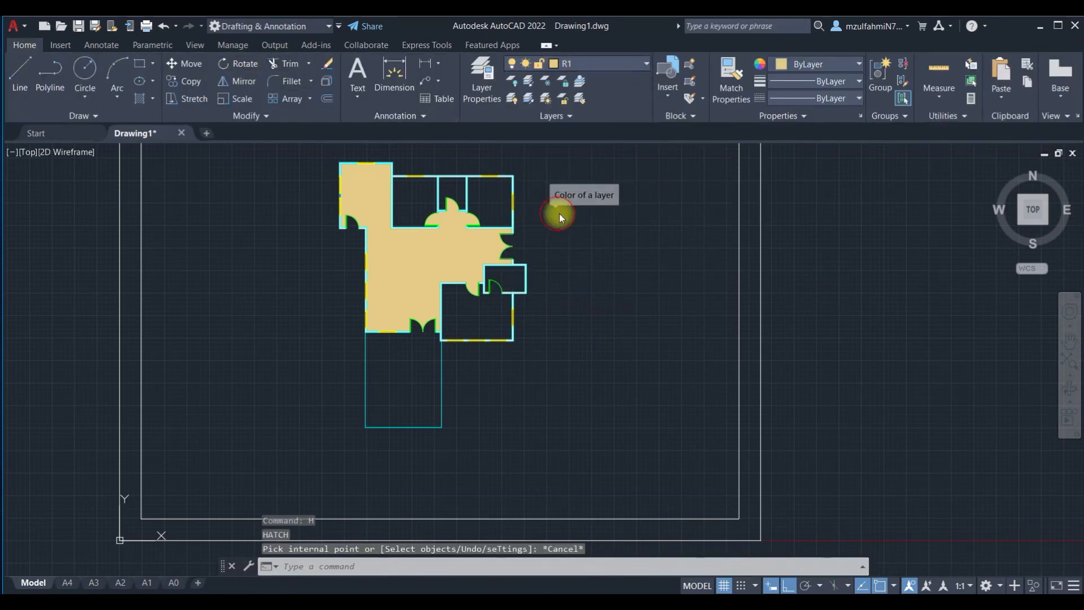
pyautogui.click(732, 191)
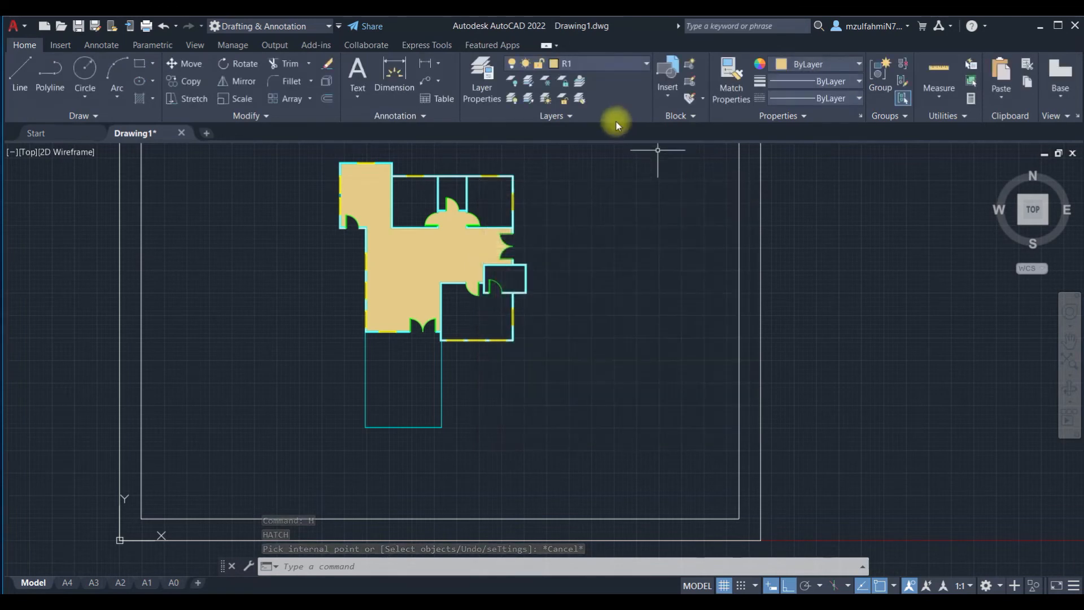
# Step: Make R2 the current layer and solid-hatch the small room on the east side and the one between the upper bedrooms
pyautogui.click(602, 62)
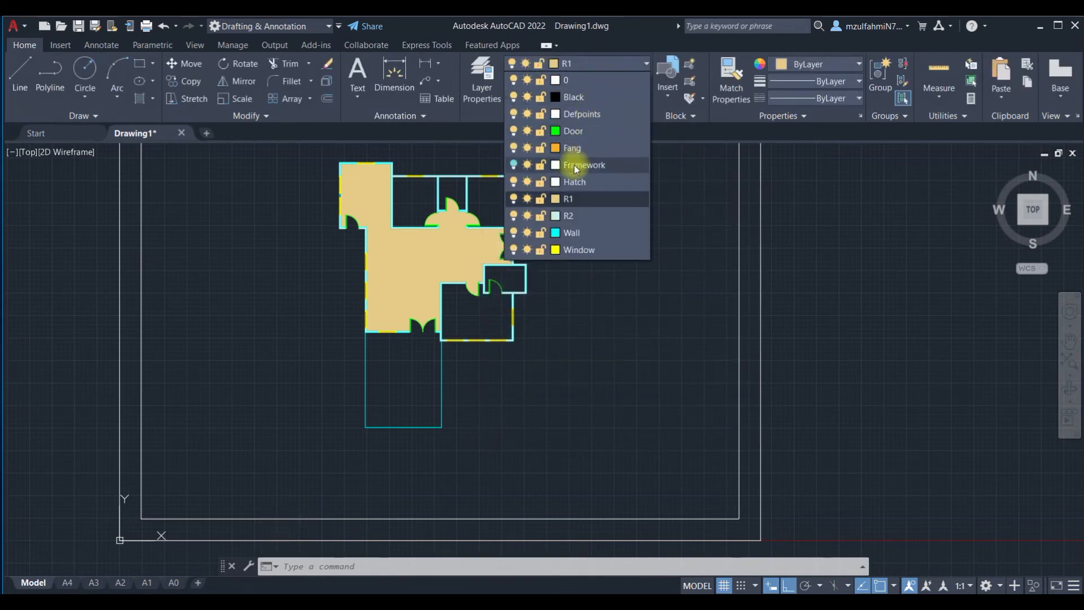
pyautogui.click(575, 214)
pyautogui.press('Escape')
pyautogui.press('Escape')
pyautogui.write('h')
pyautogui.press('Return')
pyautogui.scroll(2, 511, 293)
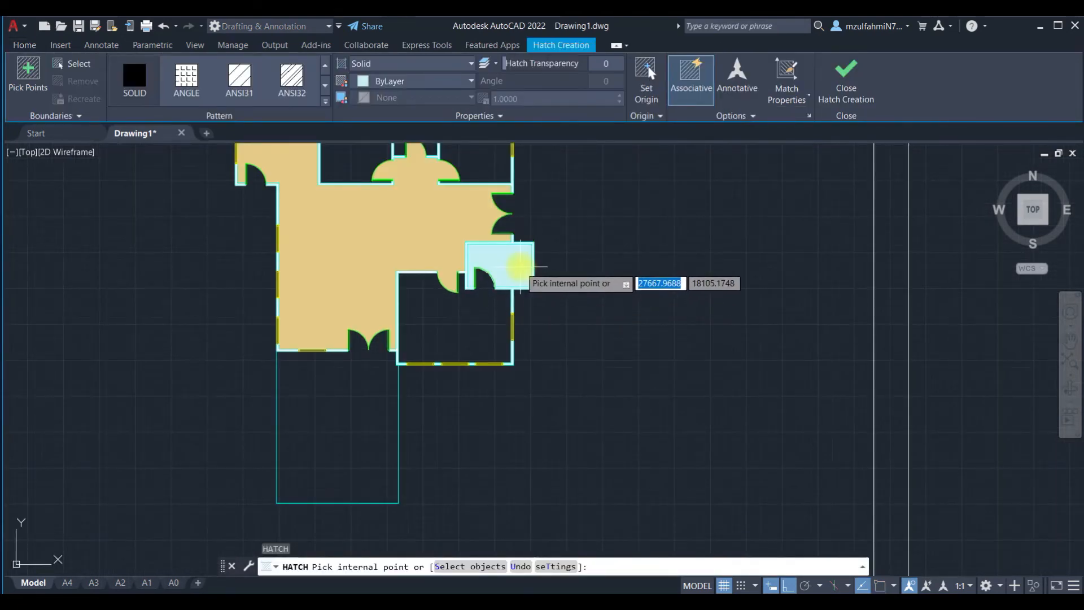
pyautogui.click(515, 265)
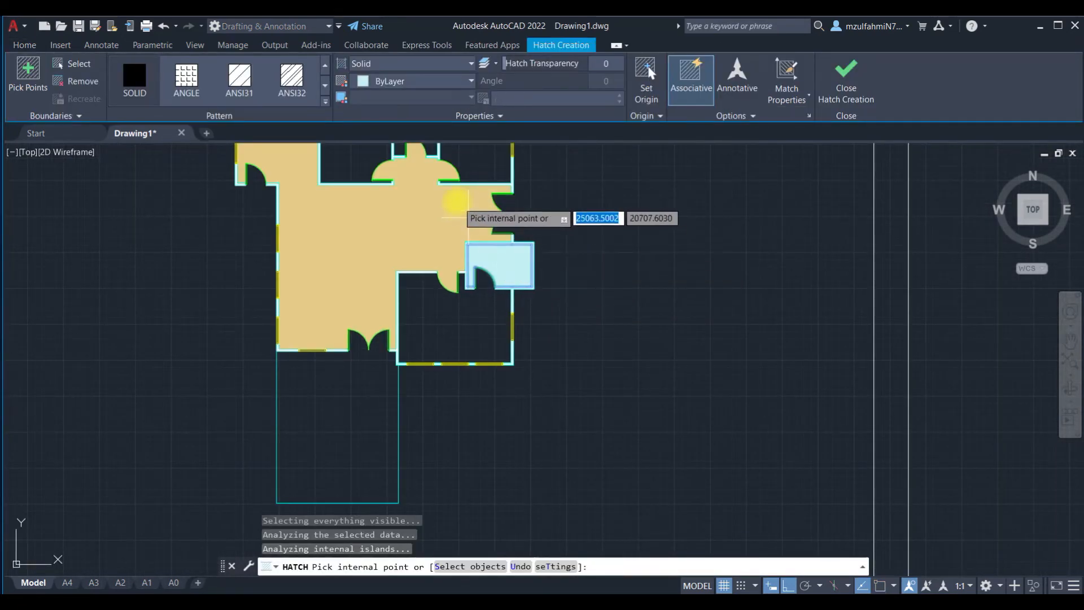
pyautogui.moveTo(443, 194); pyautogui.dragTo(428, 297, button='middle')
pyautogui.click(414, 220)
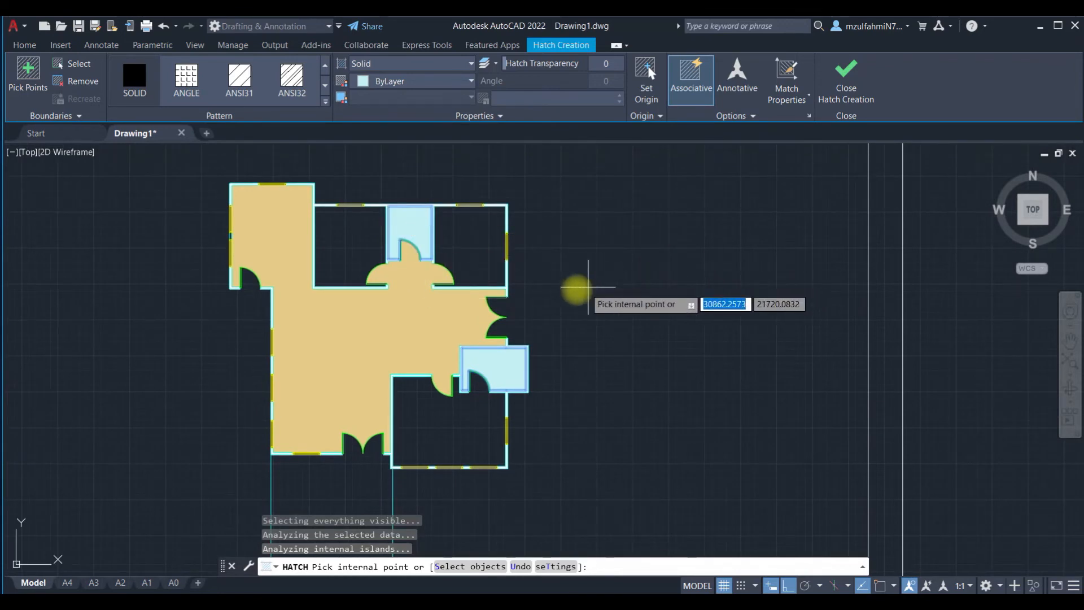
# Step: Change the pattern of the two small rooms' R2 hatch from solid to ANSI37
pyautogui.click(324, 102)
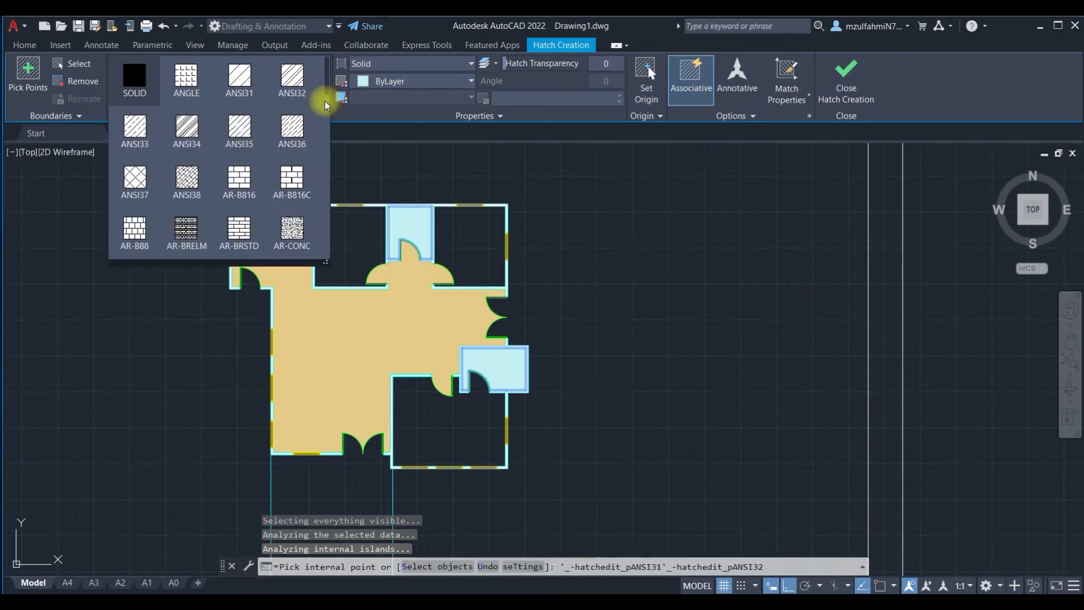
pyautogui.click(181, 179)
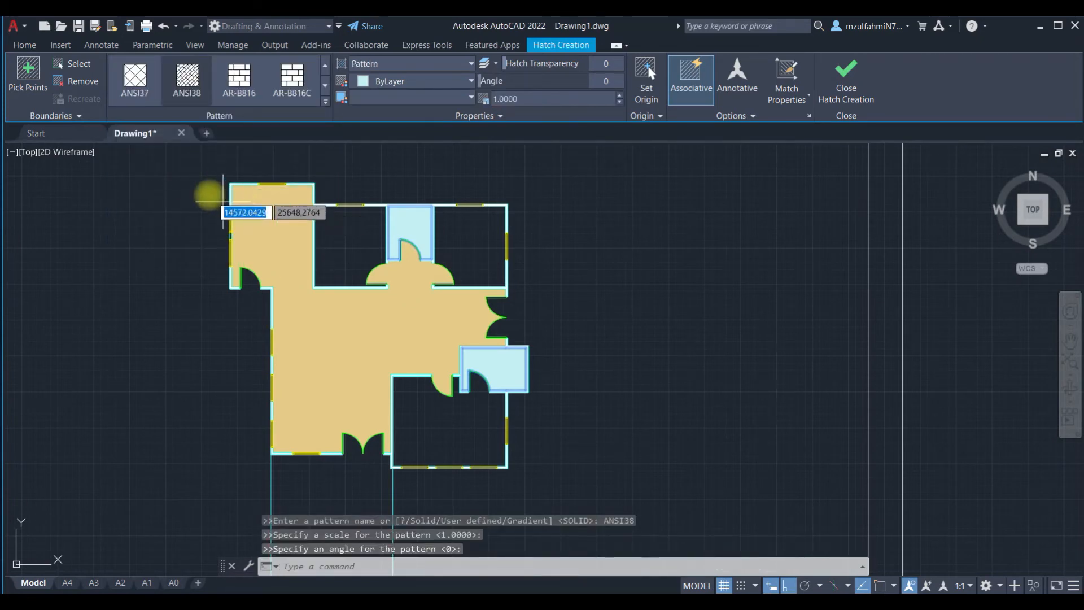
pyautogui.scroll(2, 389, 246)
pyautogui.scroll(8, 398, 249)
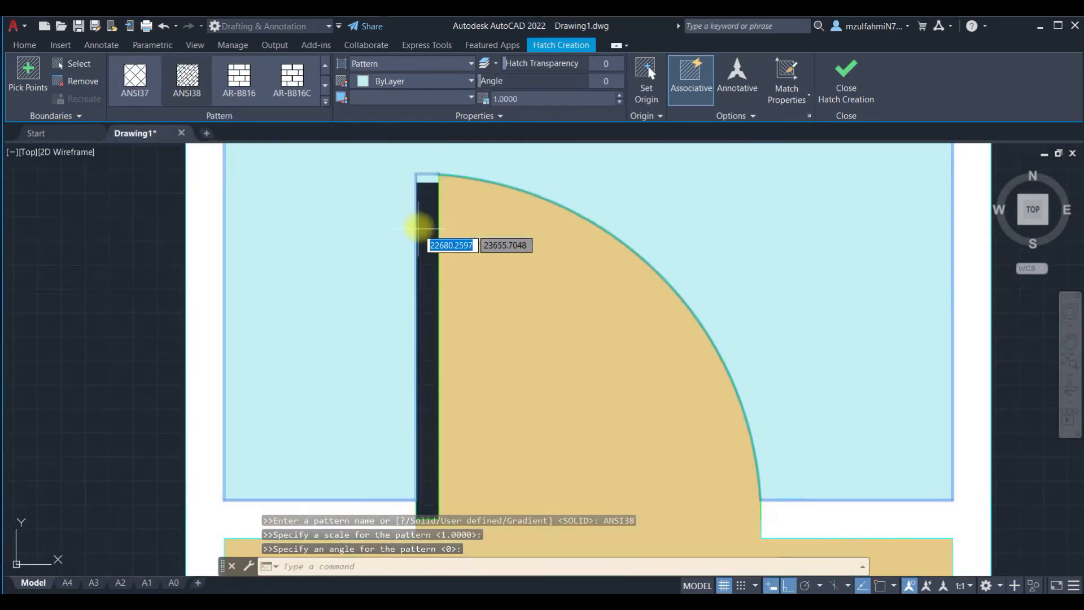
pyautogui.scroll(-12, 370, 234)
pyautogui.click(236, 96)
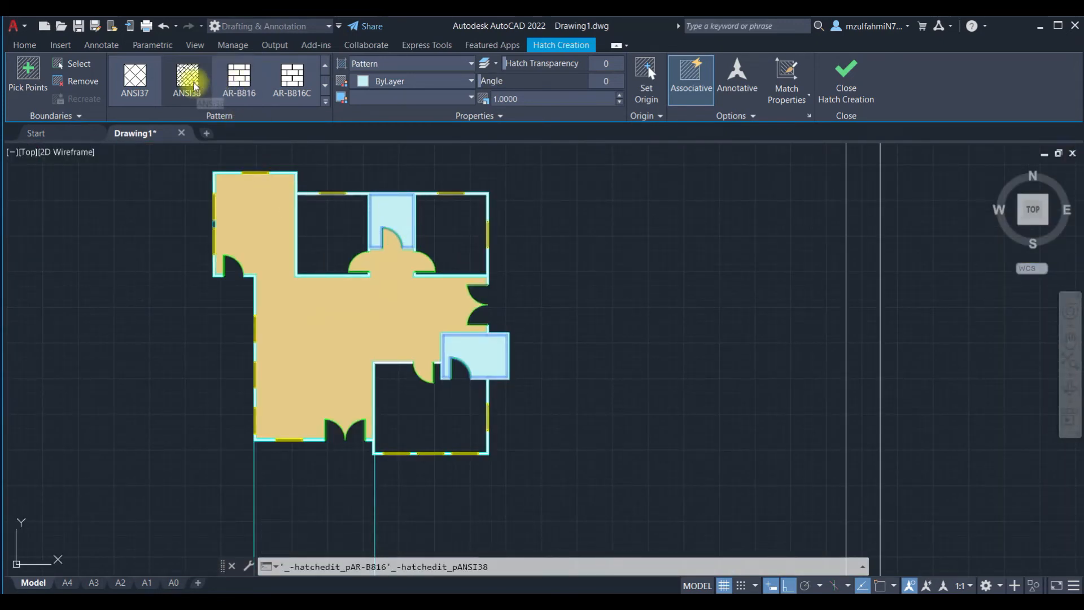
pyautogui.click(136, 78)
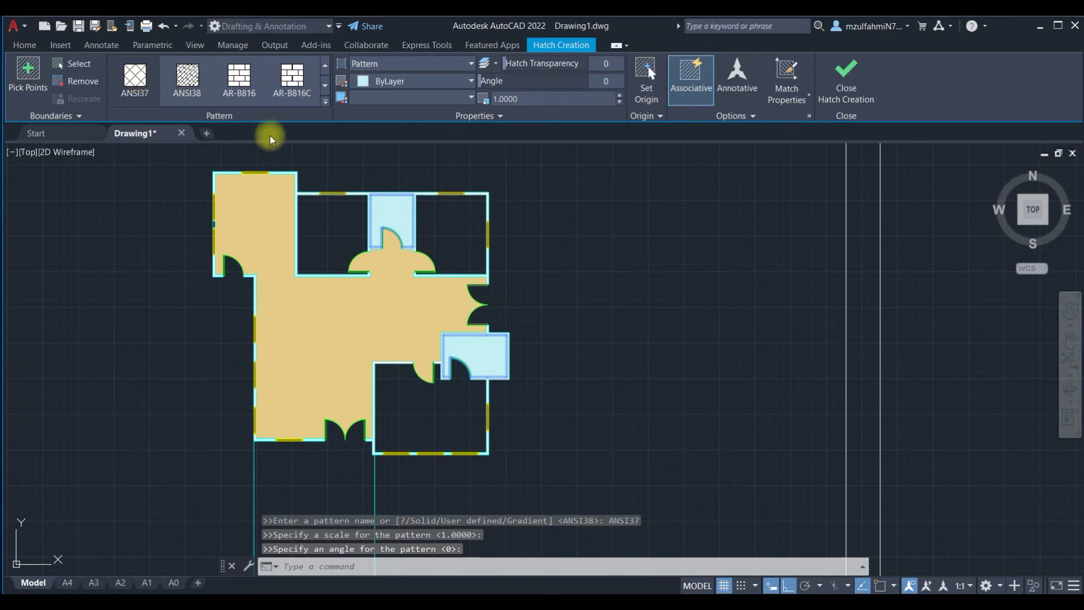
# Step: Set the scale of the small rooms' ANSI37 hatch to 1500 and finish the hatch
pyautogui.click(542, 99)
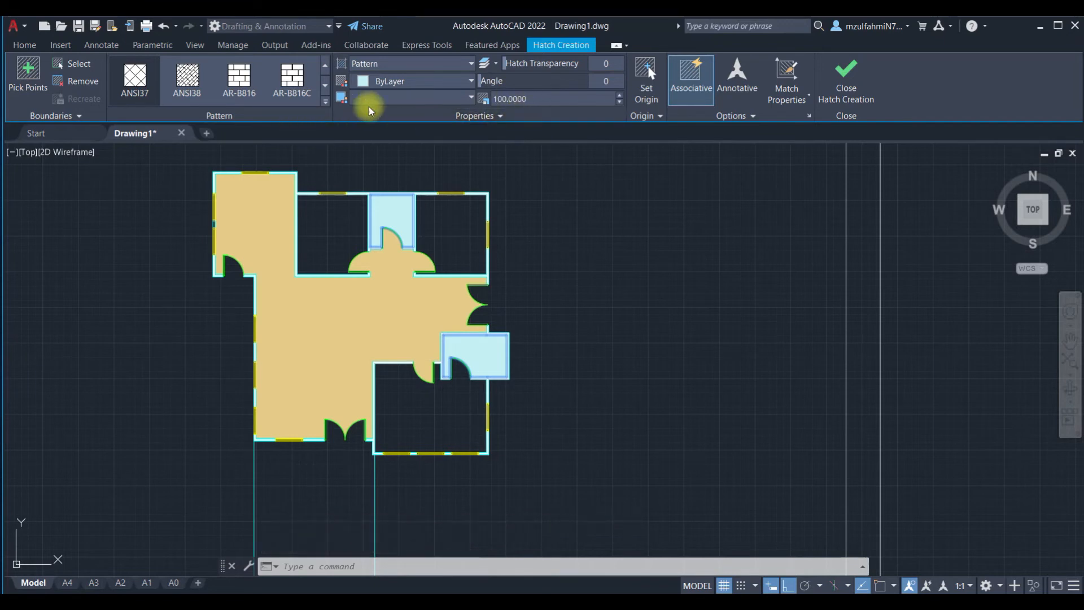
pyautogui.click(538, 99)
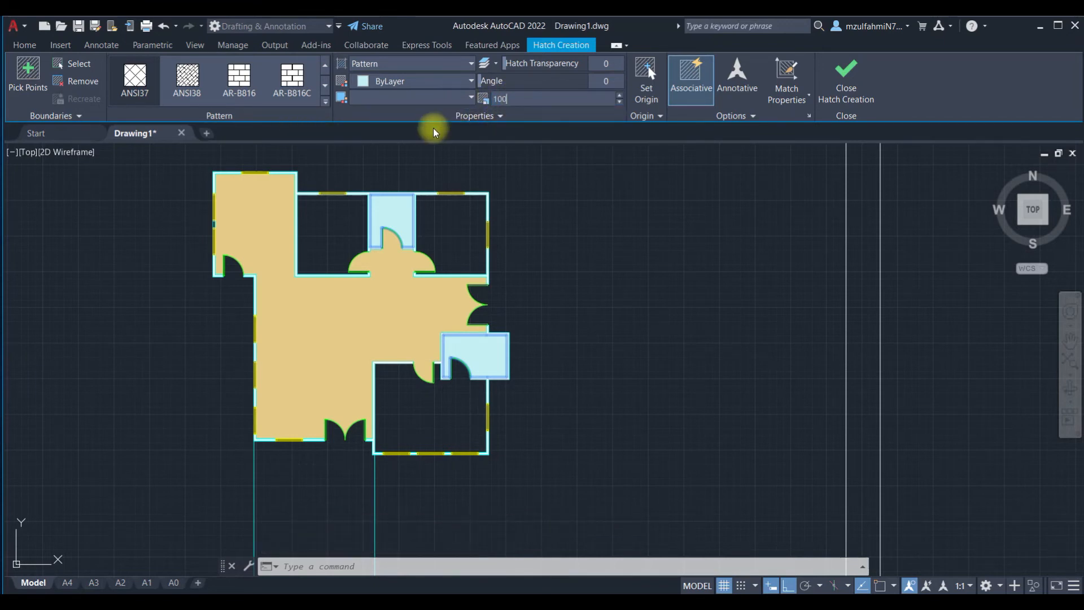
pyautogui.press('Return')
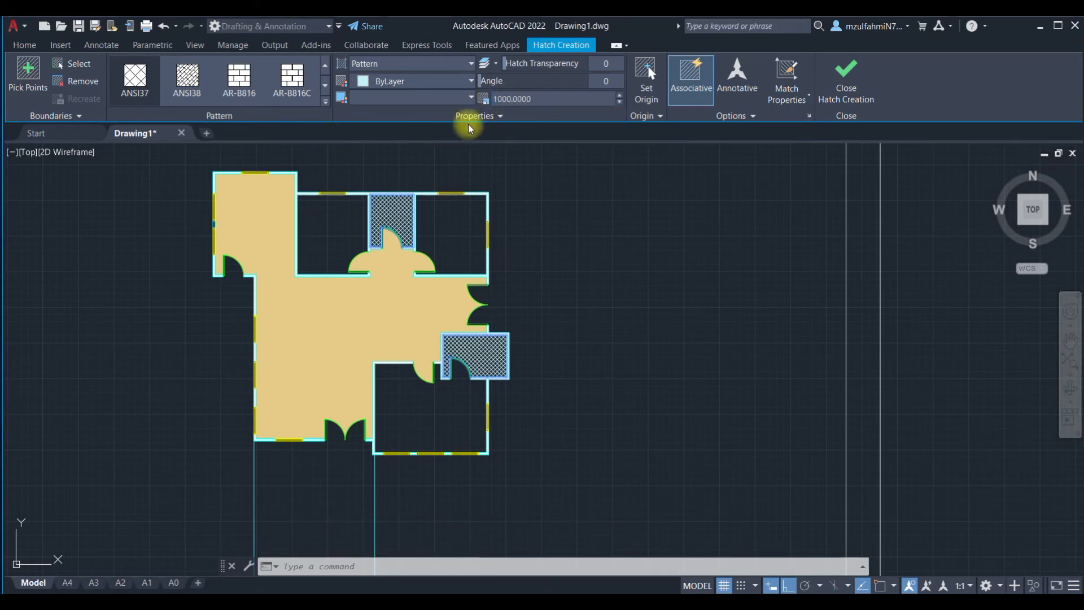
pyautogui.click(536, 98)
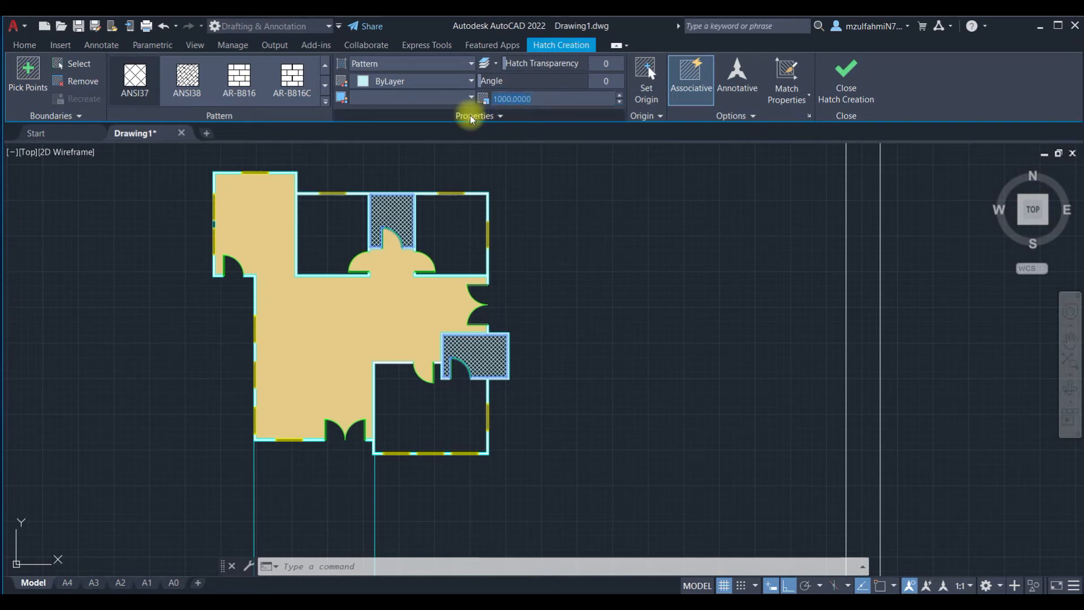
pyautogui.write('1500')
pyautogui.press('Return')
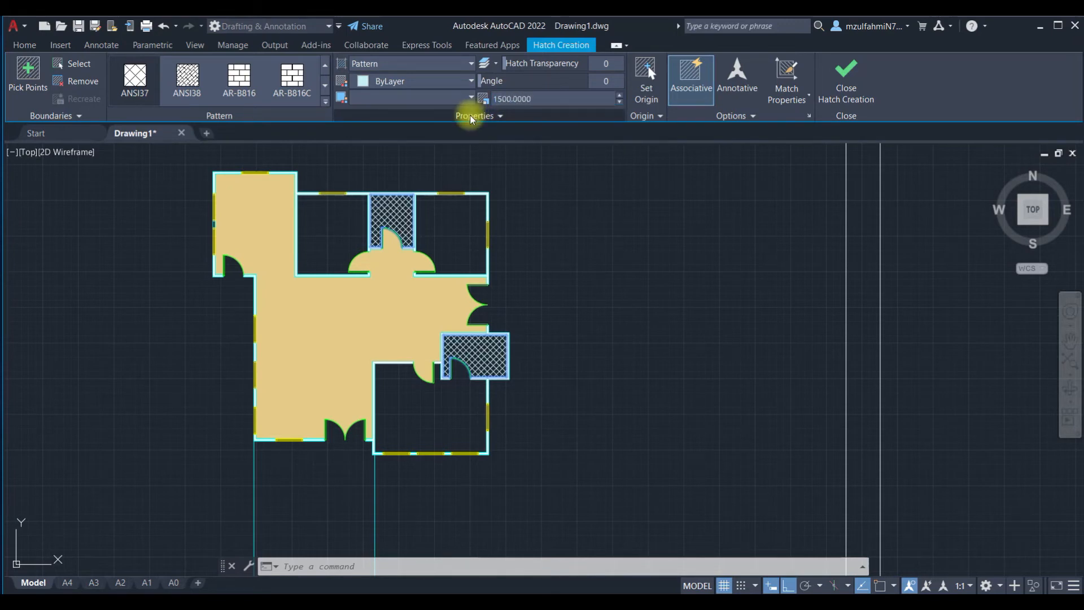
pyautogui.press('Escape')
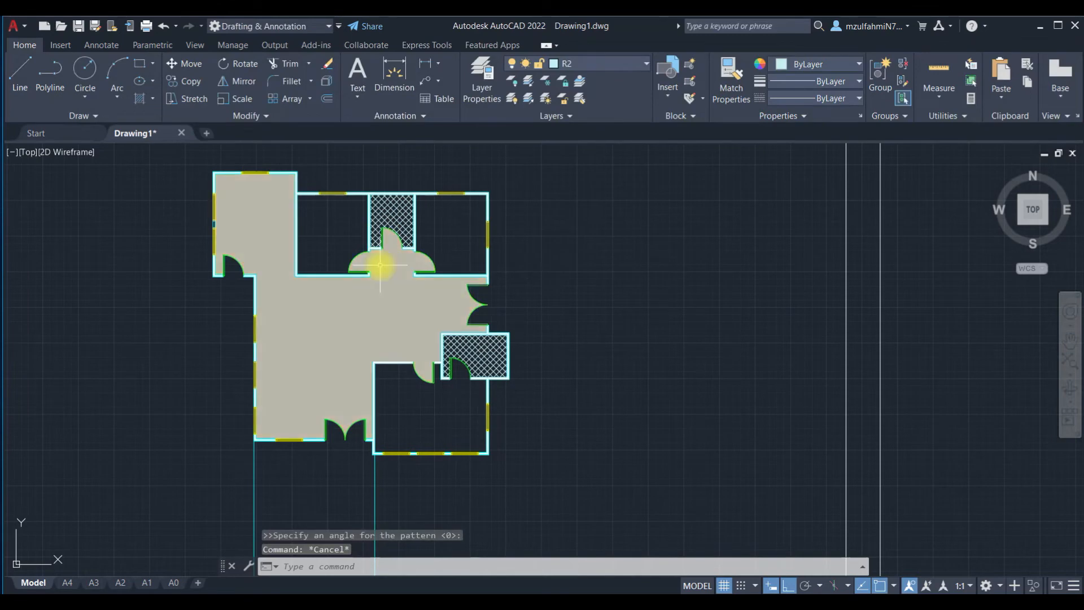
pyautogui.scroll(2, 380, 266)
pyautogui.scroll(-2, 598, 395)
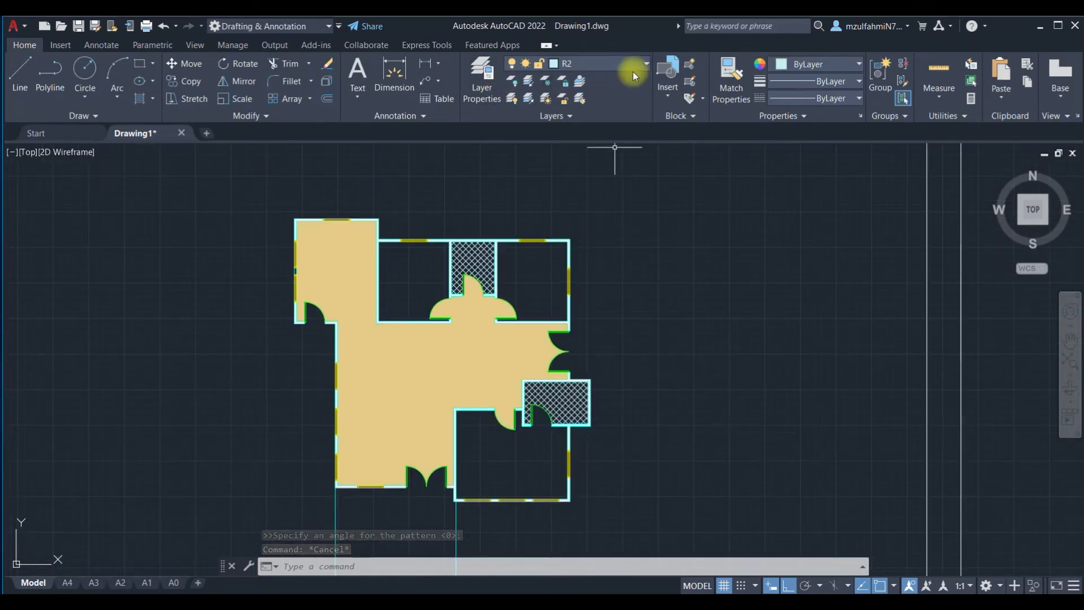
pyautogui.click(619, 64)
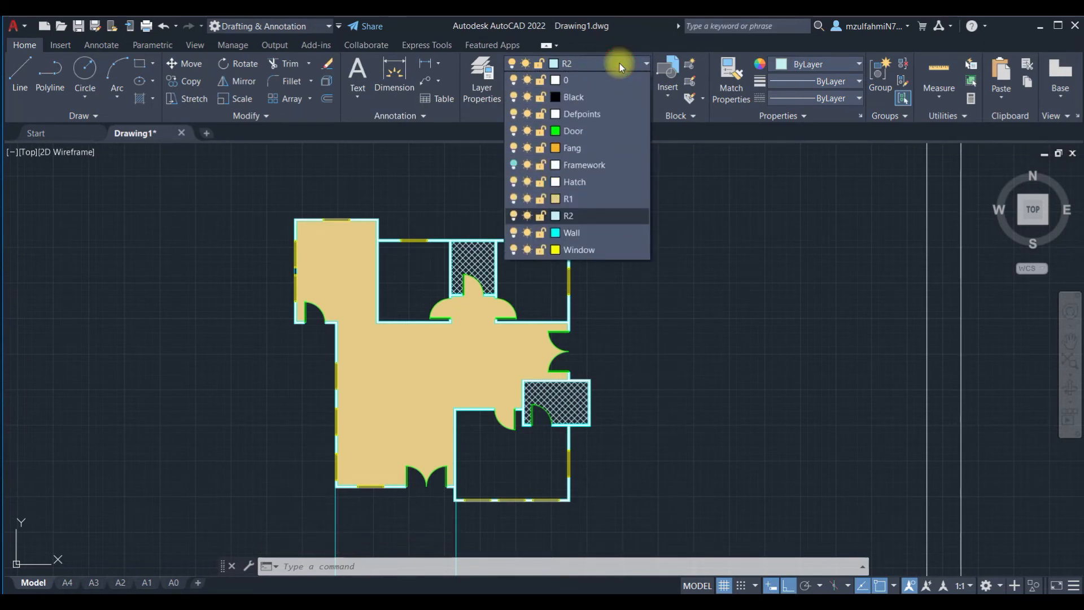
pyautogui.click(555, 199)
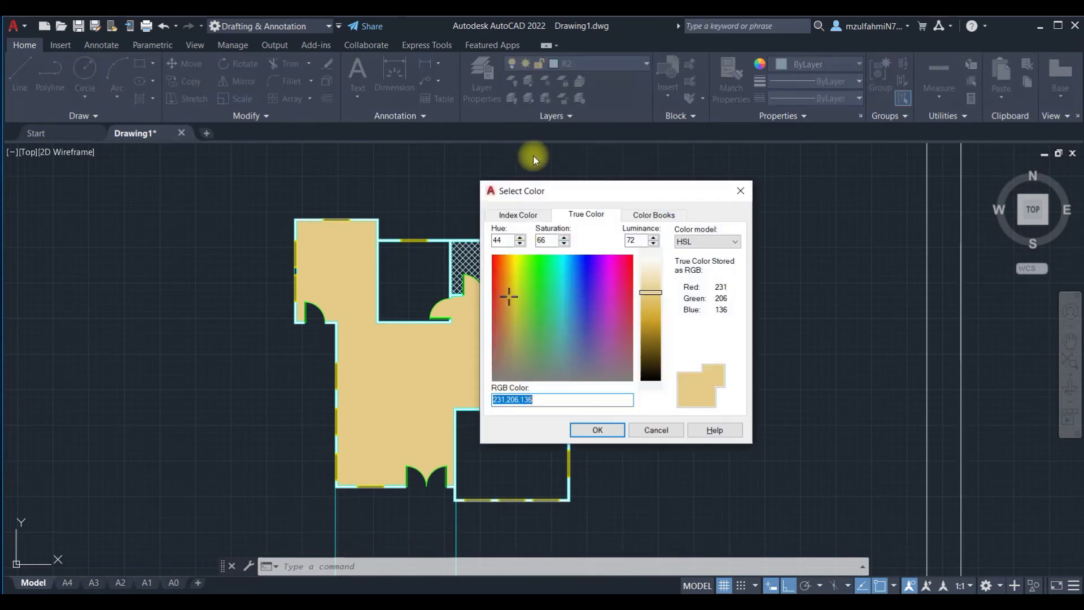
pyautogui.click(747, 193)
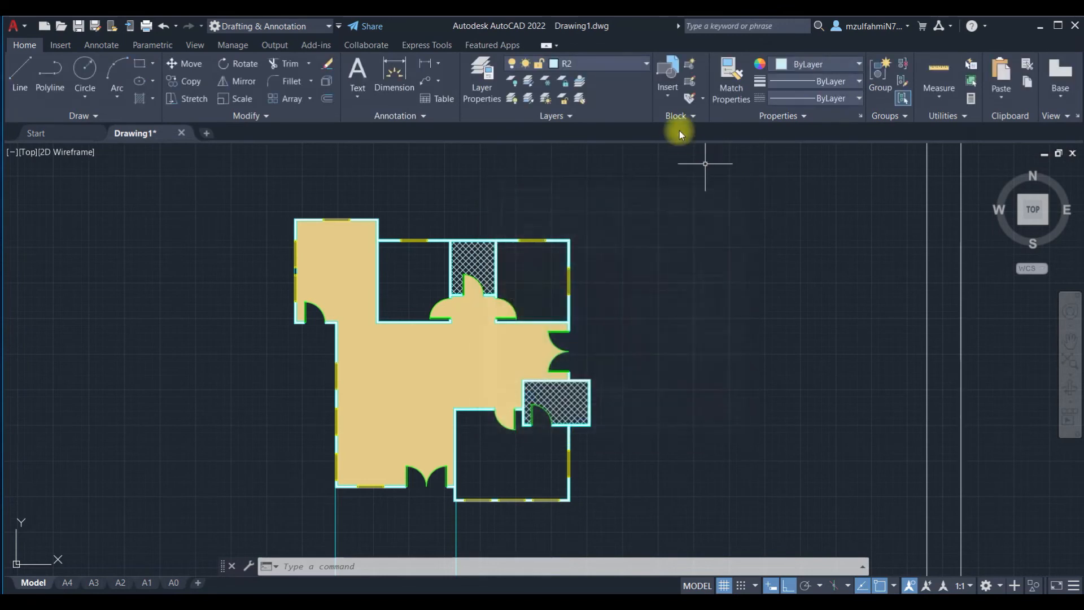
# Step: Make R1 the current layer and hatch the two upper bedrooms and the southeast bedroom with ANSI37 at scale 1500
pyautogui.click(633, 66)
pyautogui.click(595, 194)
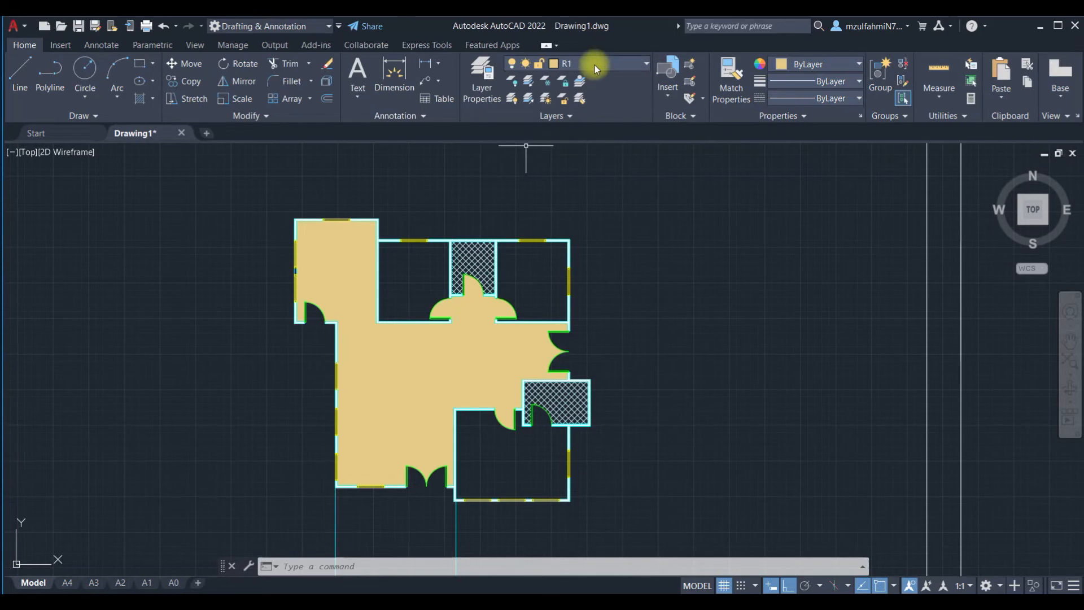
pyautogui.write('h')
pyautogui.press('Return')
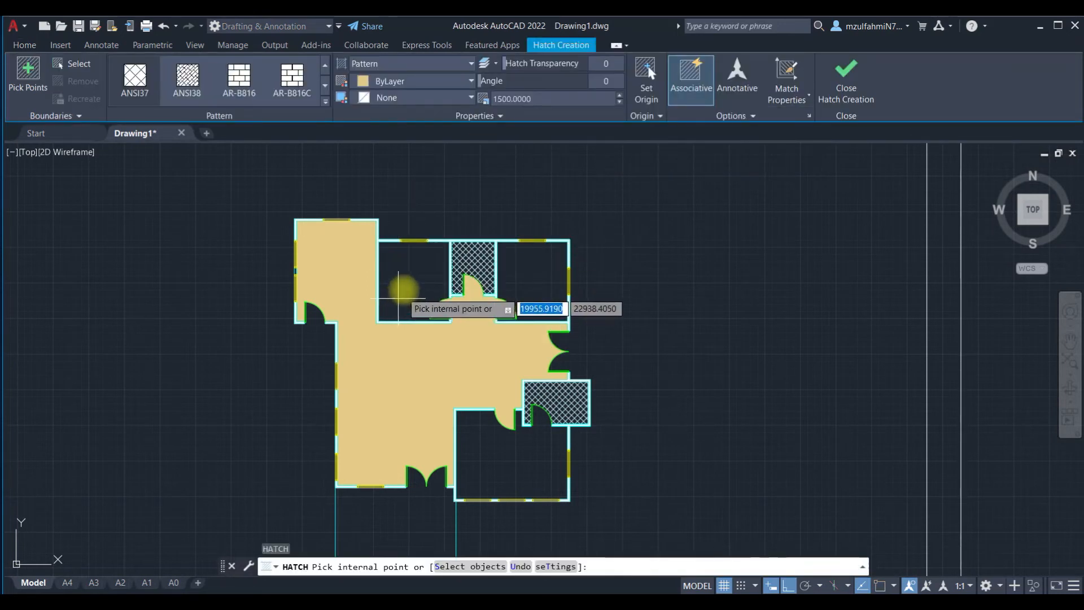
pyautogui.click(398, 293)
pyautogui.click(521, 277)
pyautogui.click(490, 441)
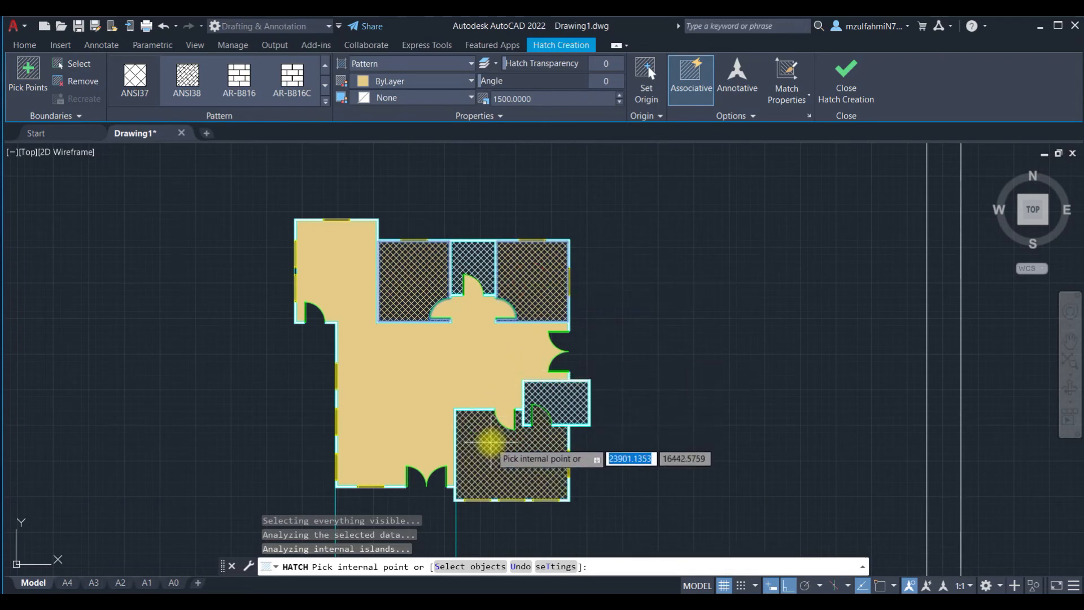
# Step: Switch the three bedrooms' hatch to the AR-B816 brick pattern at scale 100
pyautogui.click(247, 86)
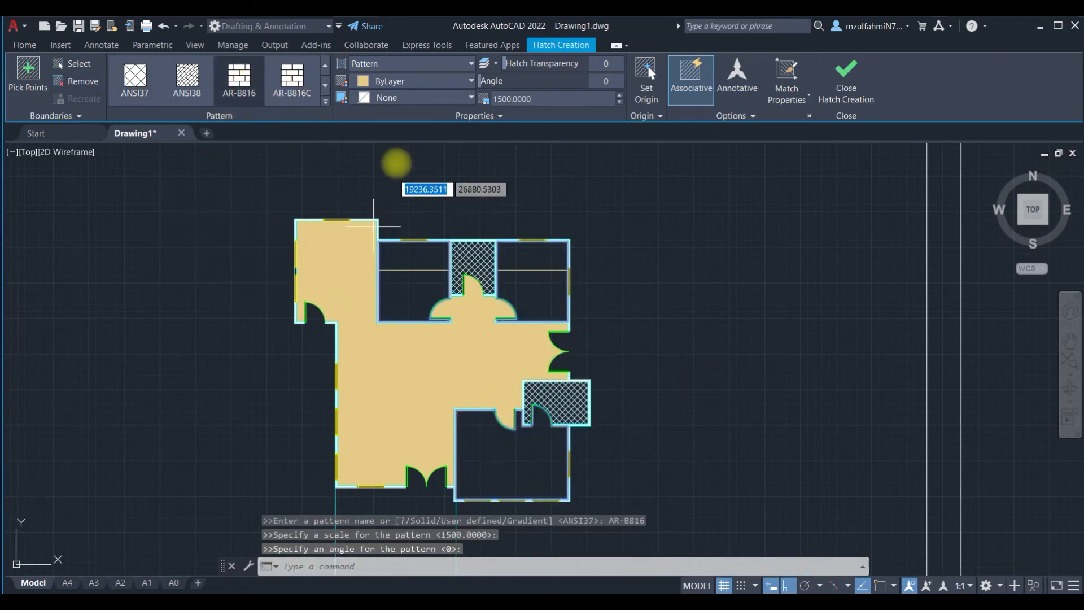
pyautogui.click(546, 101)
pyautogui.doubleClick(536, 101)
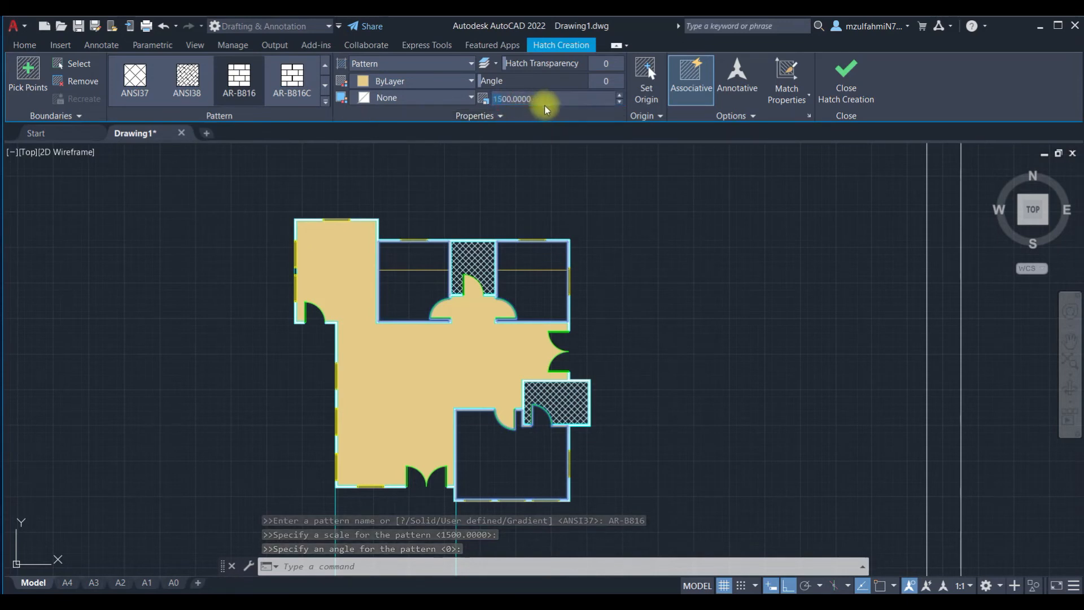
pyautogui.write('100')
pyautogui.press('Return')
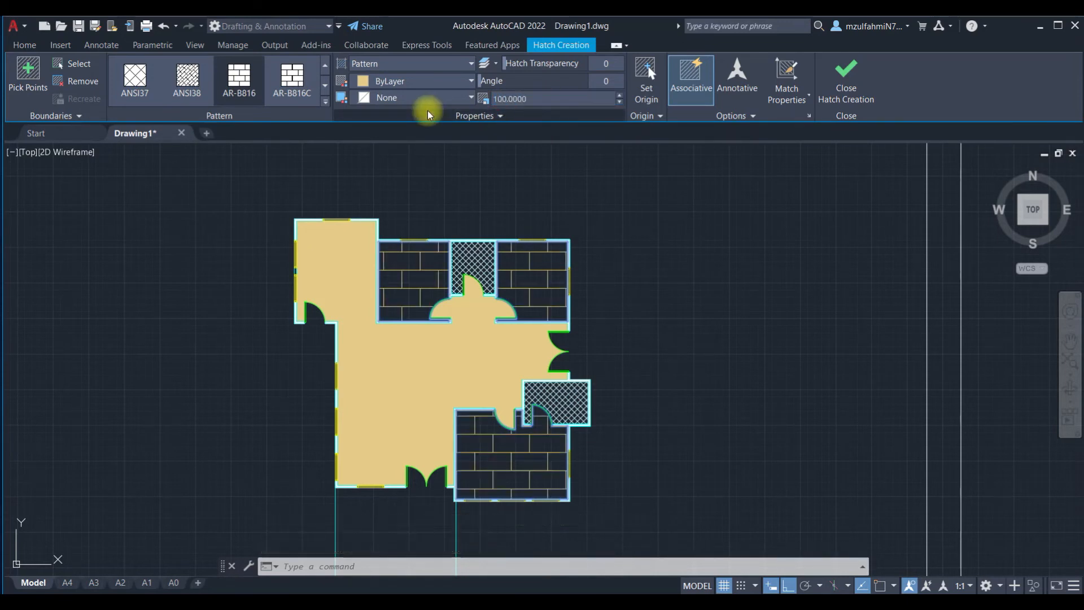
# Step: Reduce the scale of the bedrooms' brick hatch to 30 and finish the hatch
pyautogui.doubleClick(537, 98)
pyautogui.write('10')
pyautogui.press('Return')
pyautogui.doubleClick(508, 98)
pyautogui.write('50')
pyautogui.press('Return')
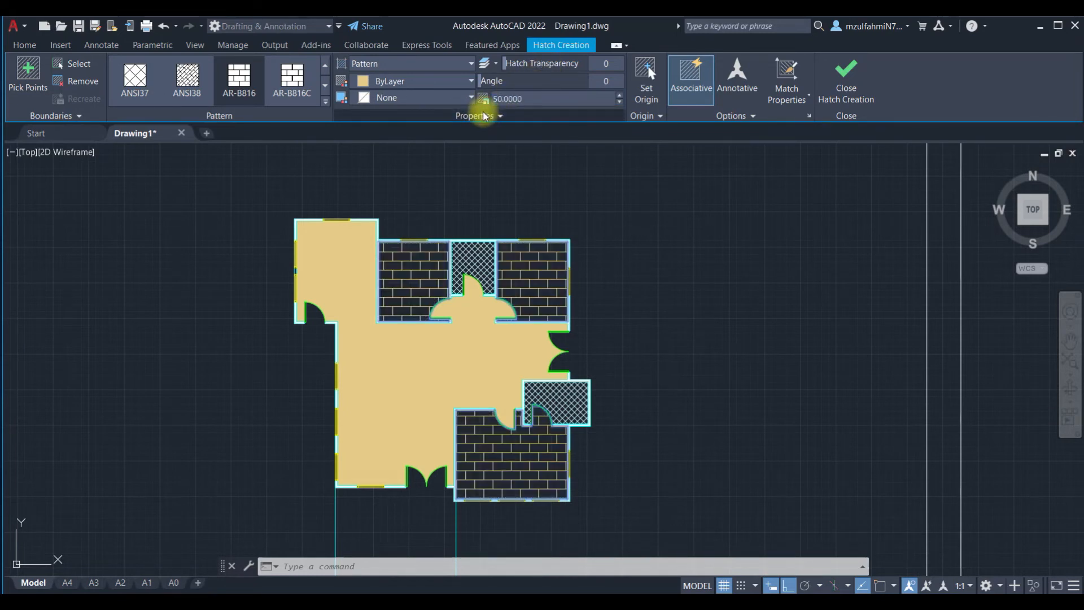
pyautogui.doubleClick(510, 98)
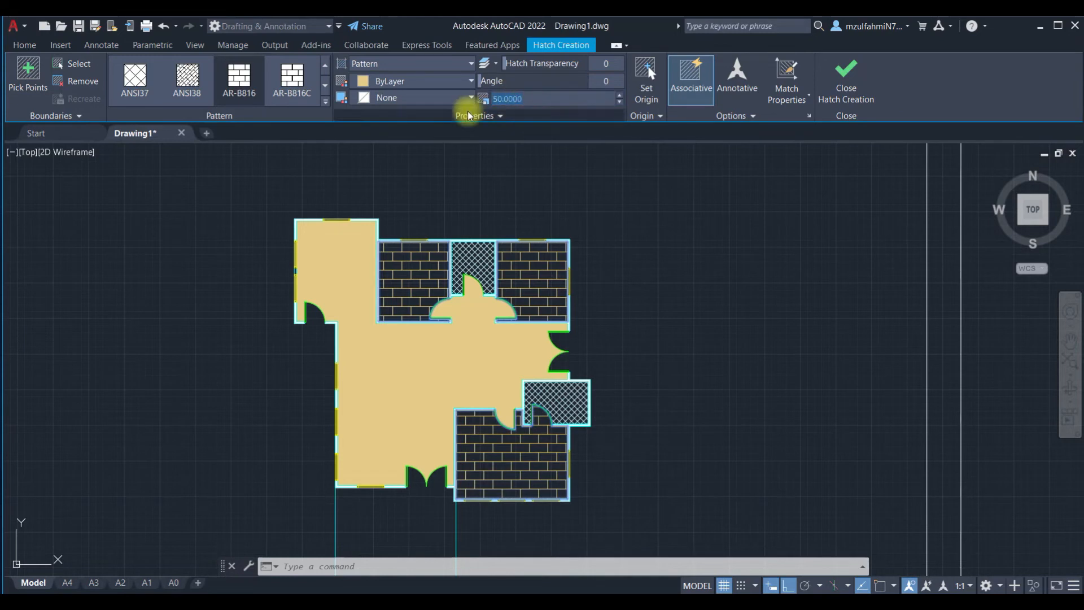
pyautogui.press('Return')
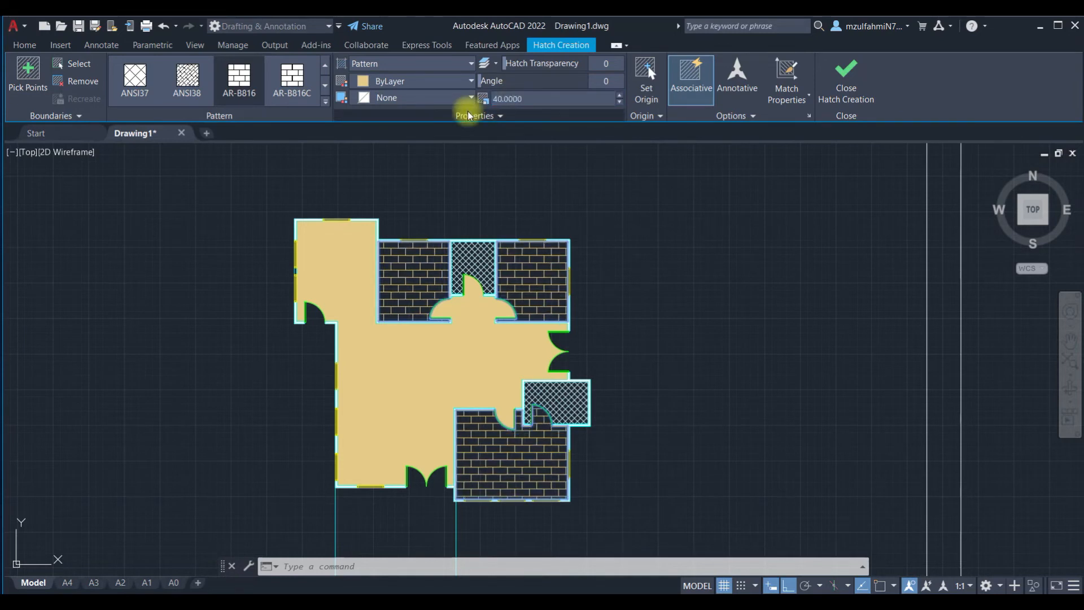
pyautogui.doubleClick(511, 98)
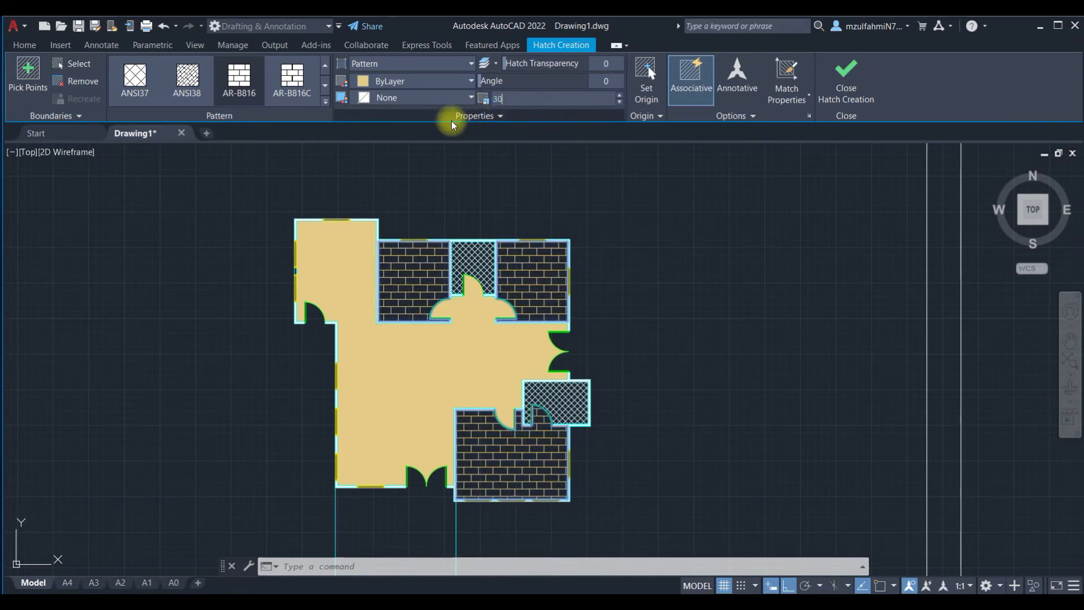
pyautogui.press('Return')
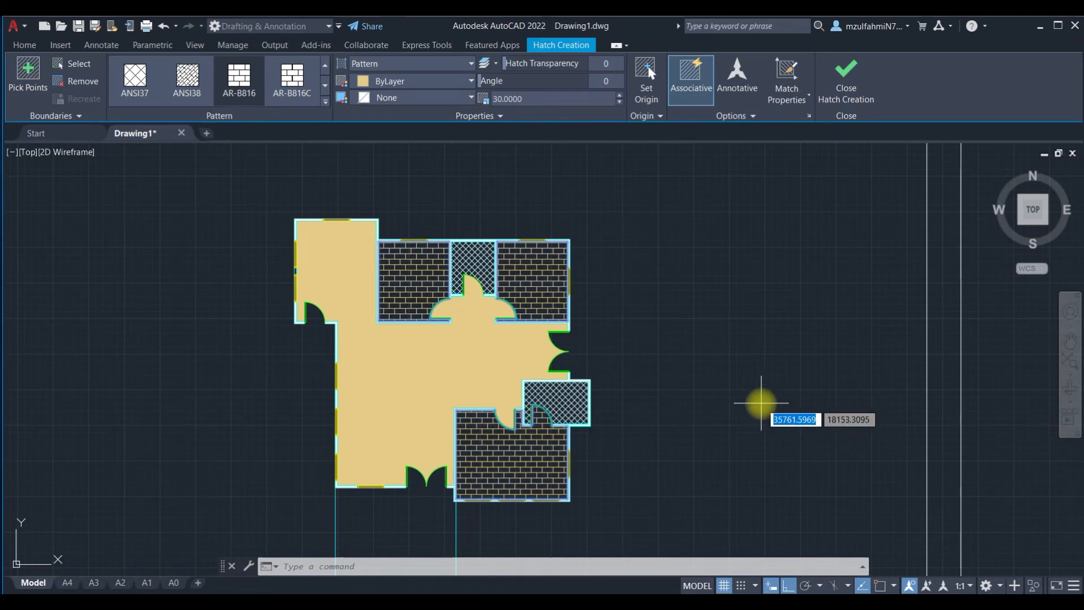
pyautogui.press('Escape')
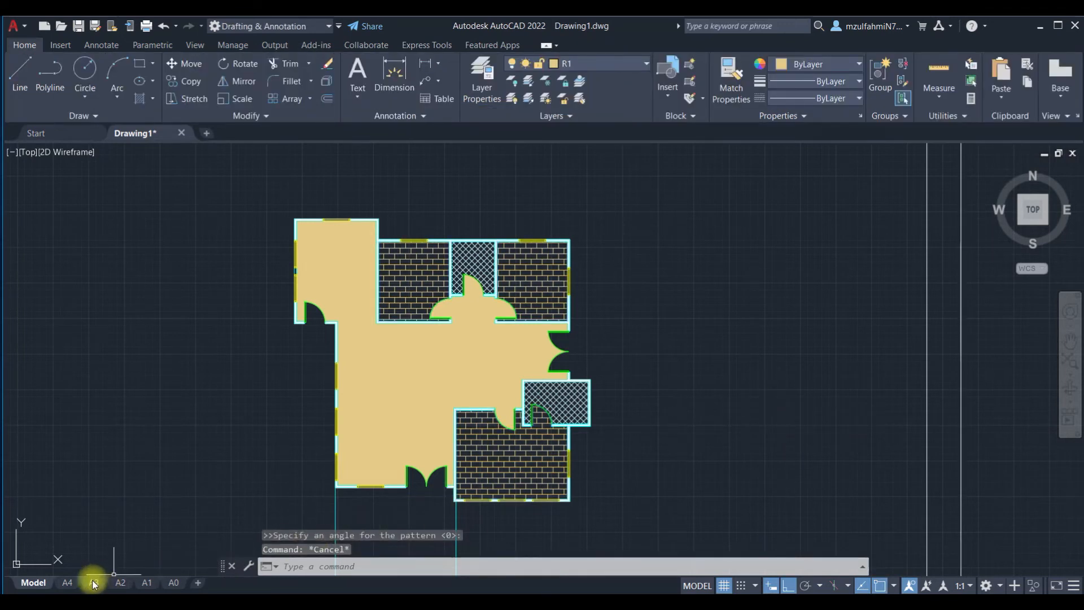
# Step: Switch to the A4 layout to show the hatched floor plan on the sheet
pyautogui.click(66, 583)
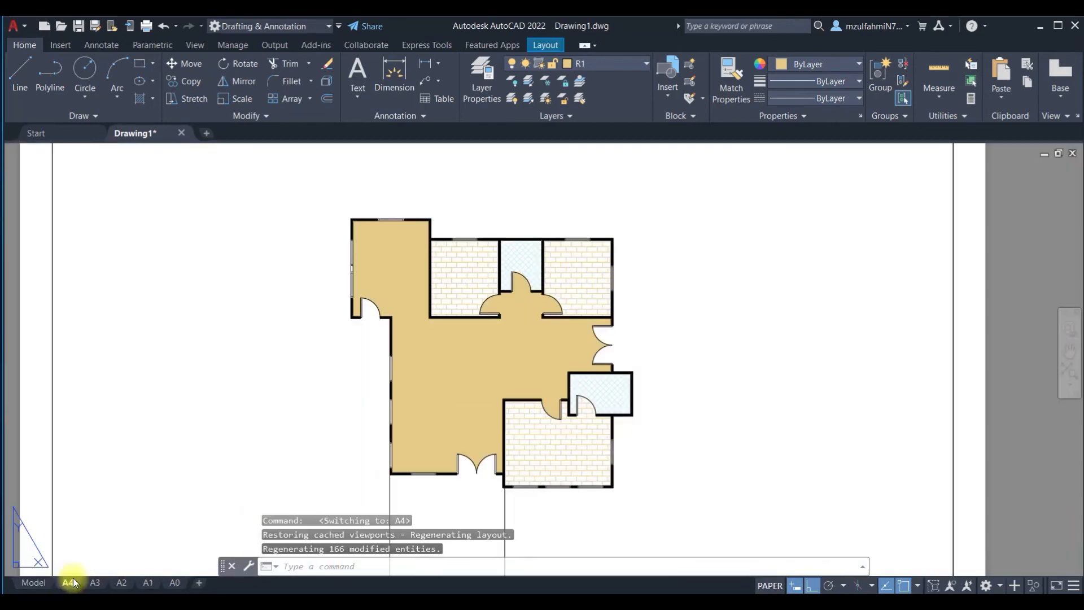
pyautogui.moveTo(606, 309); pyautogui.dragTo(641, 271, button='middle')
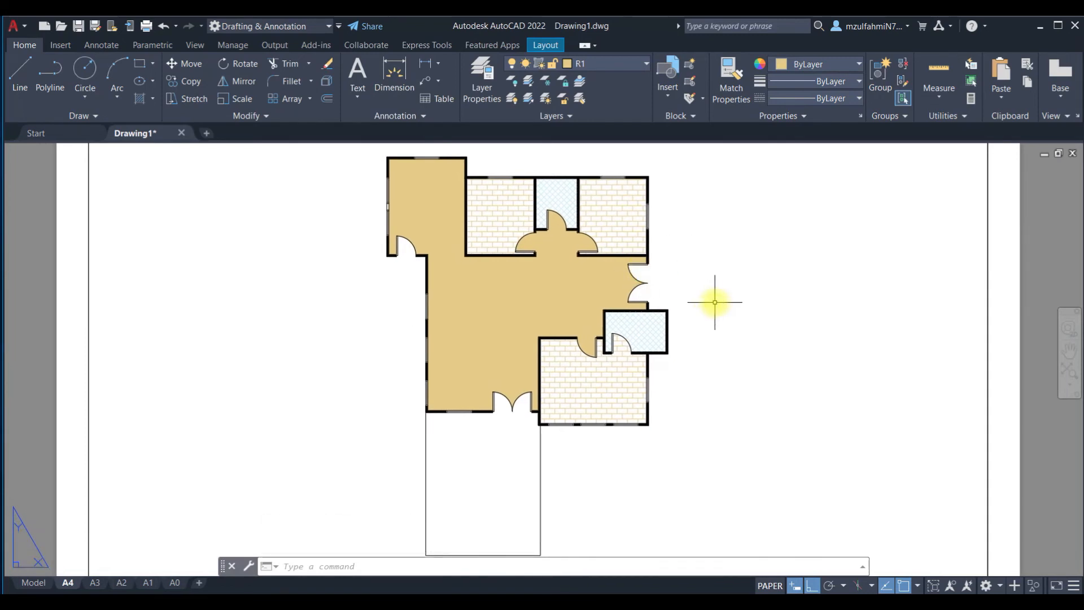
pyautogui.press('Return')
pyautogui.scroll(4, 387, 230)
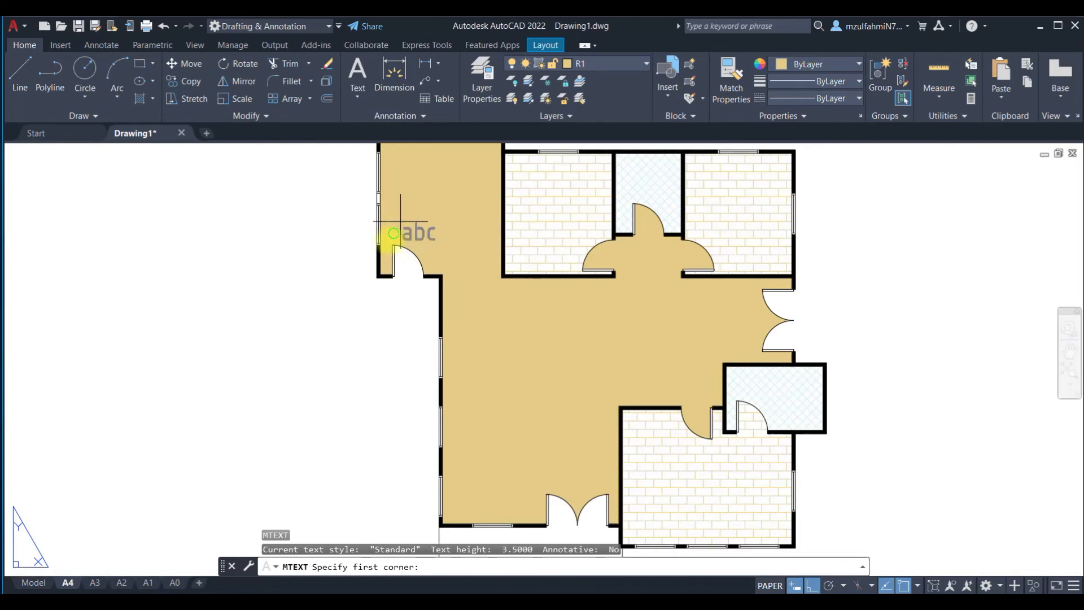
pyautogui.click(350, 212)
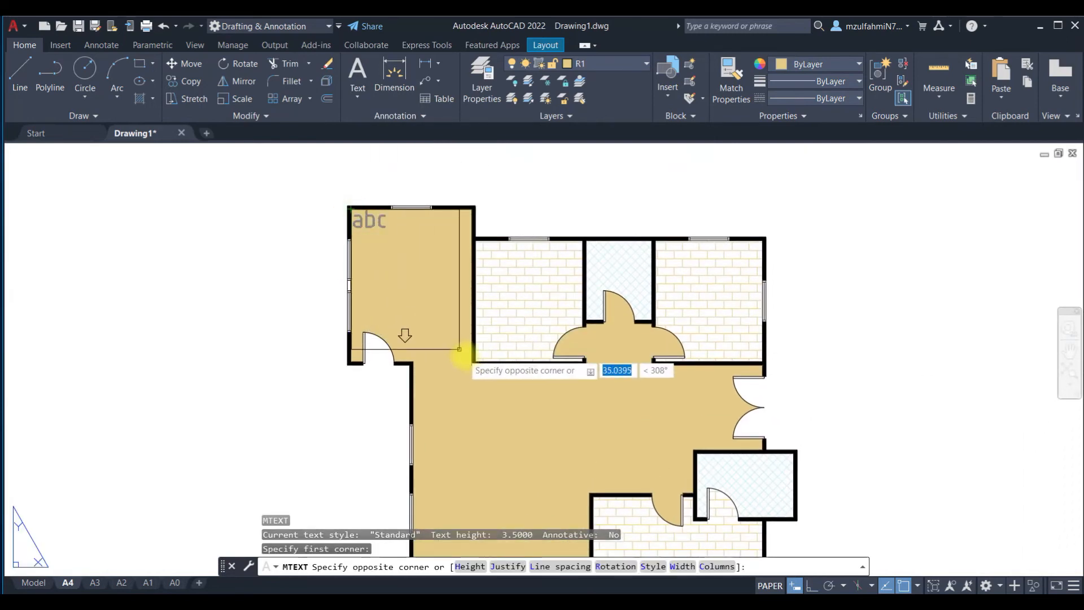
pyautogui.click(475, 363)
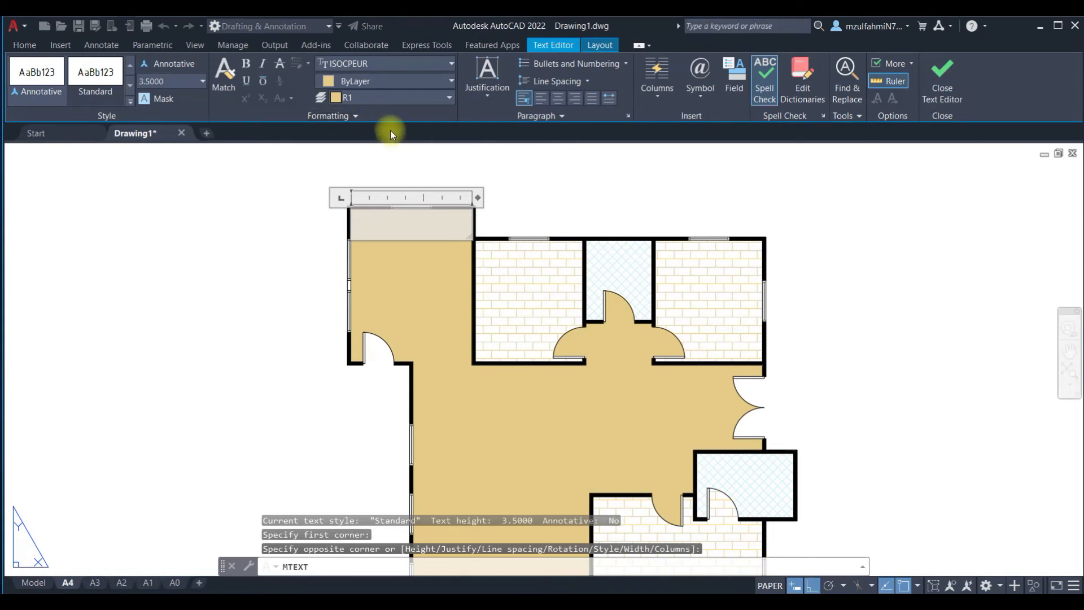
pyautogui.click(443, 98)
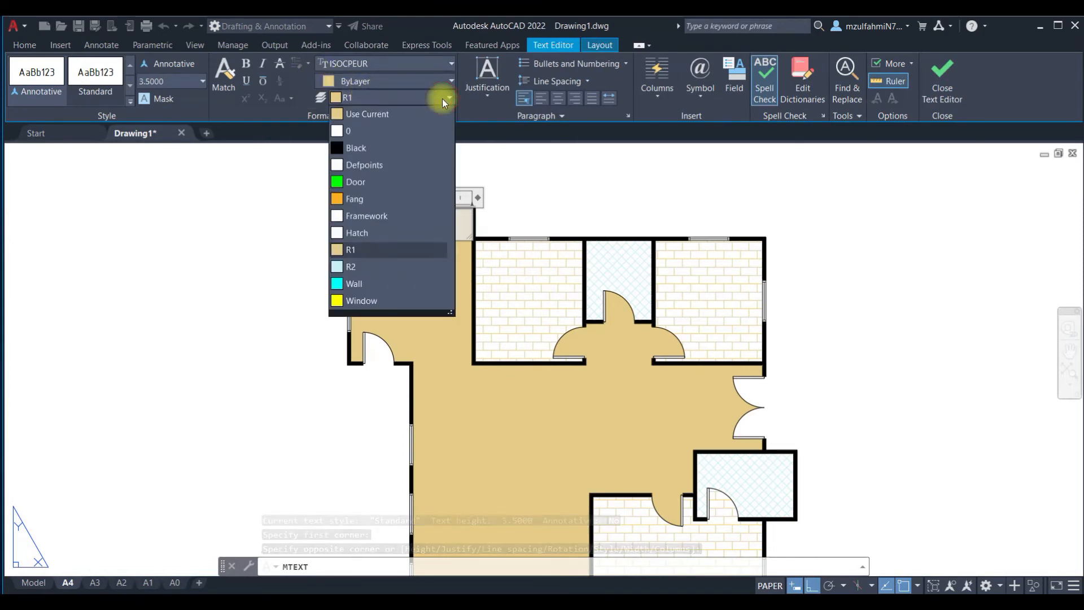
pyautogui.click(405, 130)
pyautogui.press('Escape')
pyautogui.write('D')
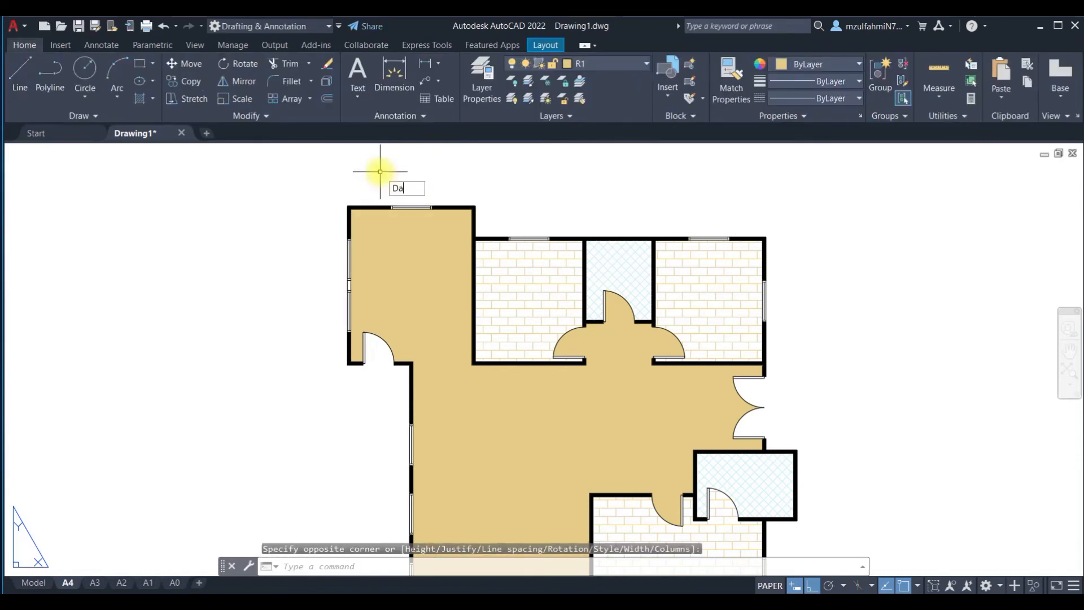
pyautogui.press('Escape')
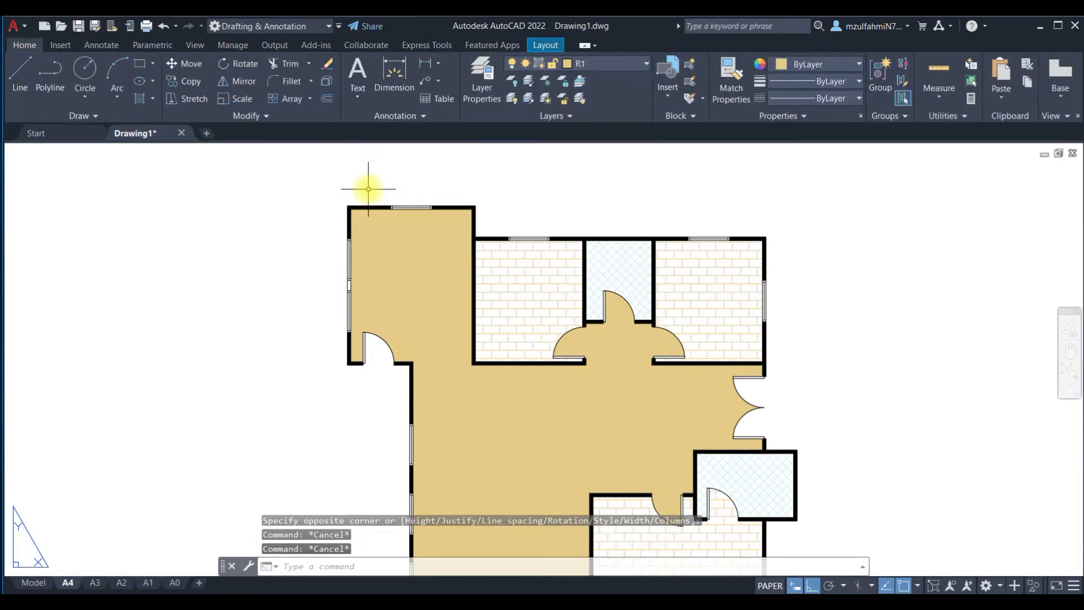
# Step: Abandon the text command and make layer 0 the current layer
pyautogui.write('mt')
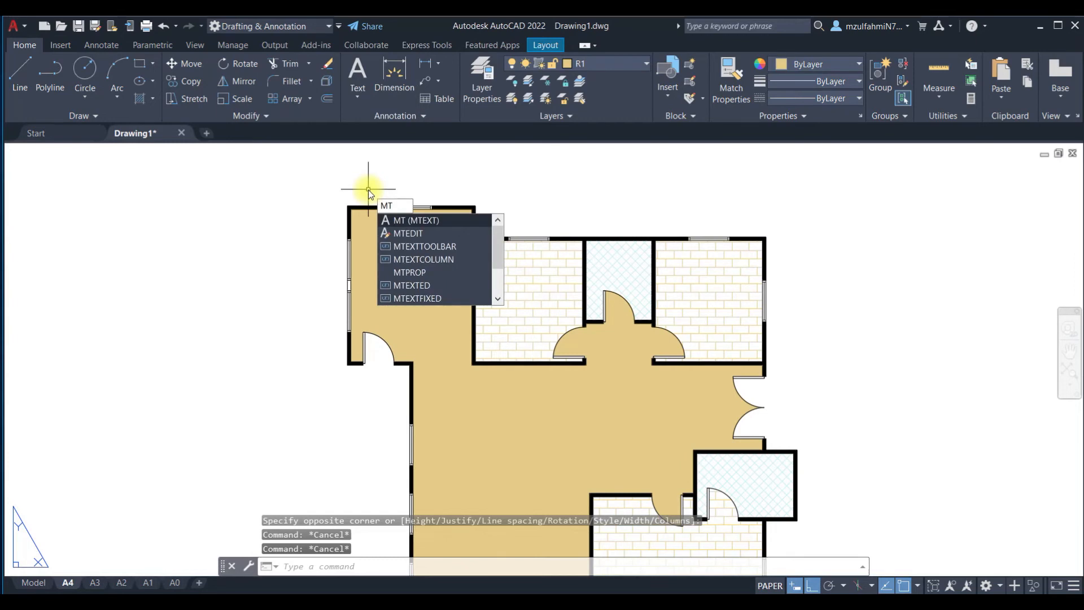
pyautogui.press('Escape')
pyautogui.click(625, 59)
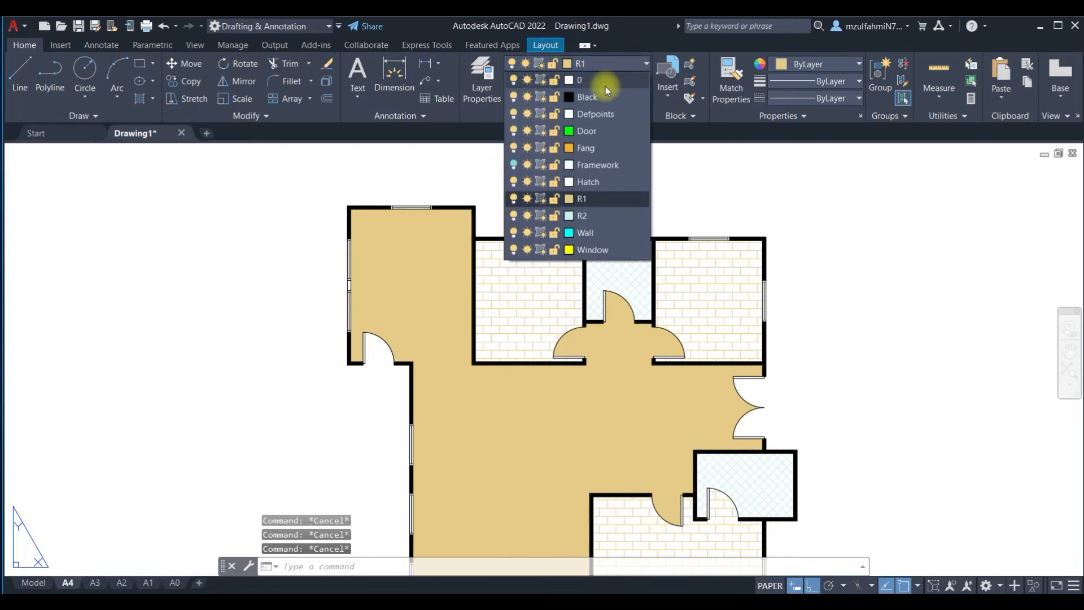
pyautogui.click(599, 64)
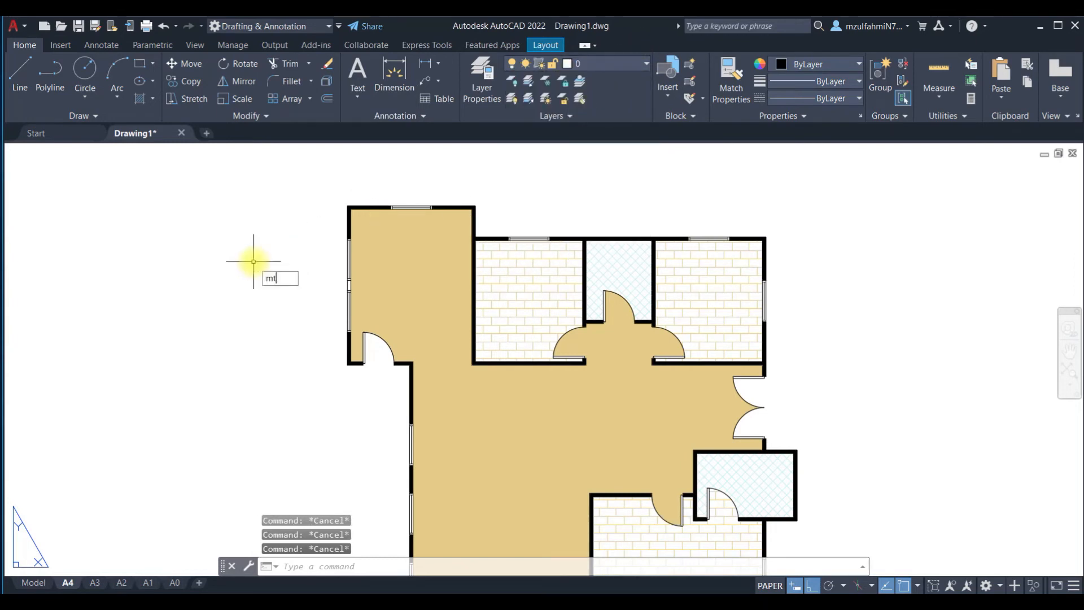
# Step: Label the upper-left room with multiline text "Dapur", spanning the text box across the room with Middle Center justification
pyautogui.press('Return')
pyautogui.scroll(4, 262, 257)
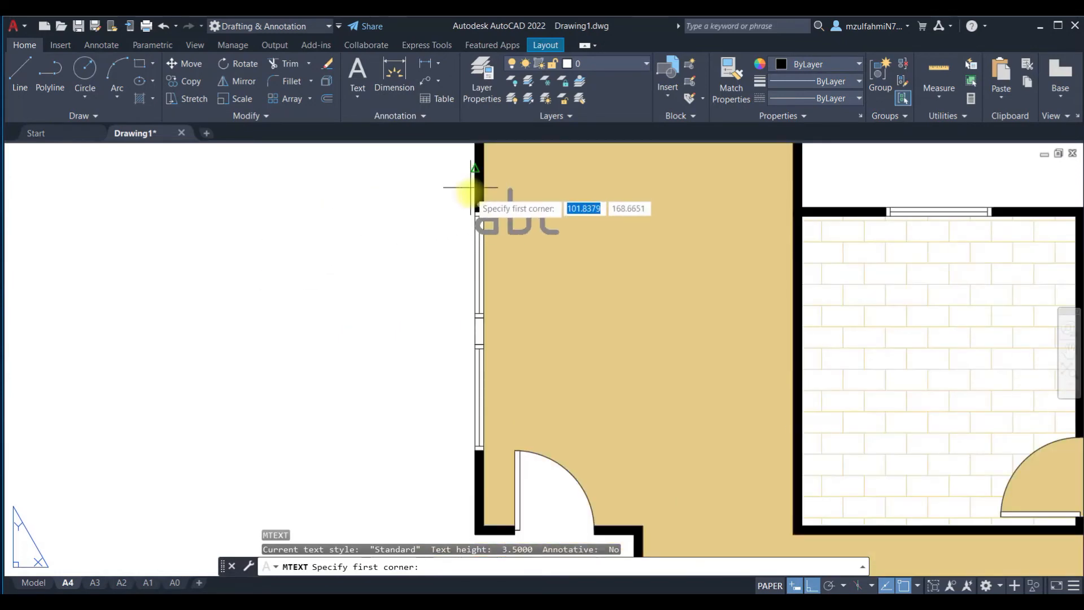
pyautogui.scroll(-3, 480, 192)
pyautogui.scroll(2, 472, 174)
pyautogui.click(465, 161)
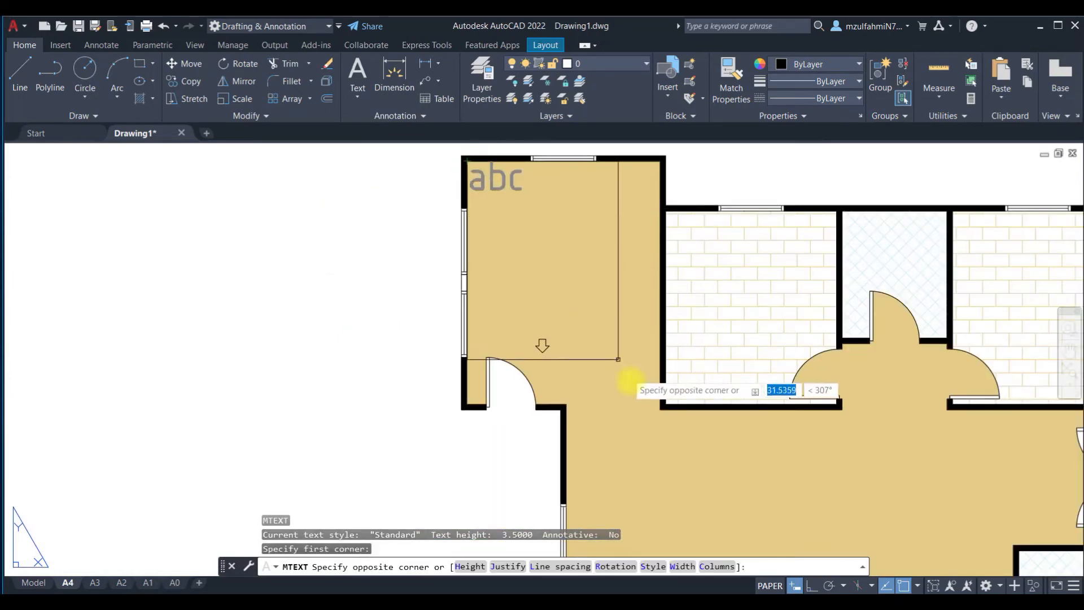
pyautogui.click(659, 411)
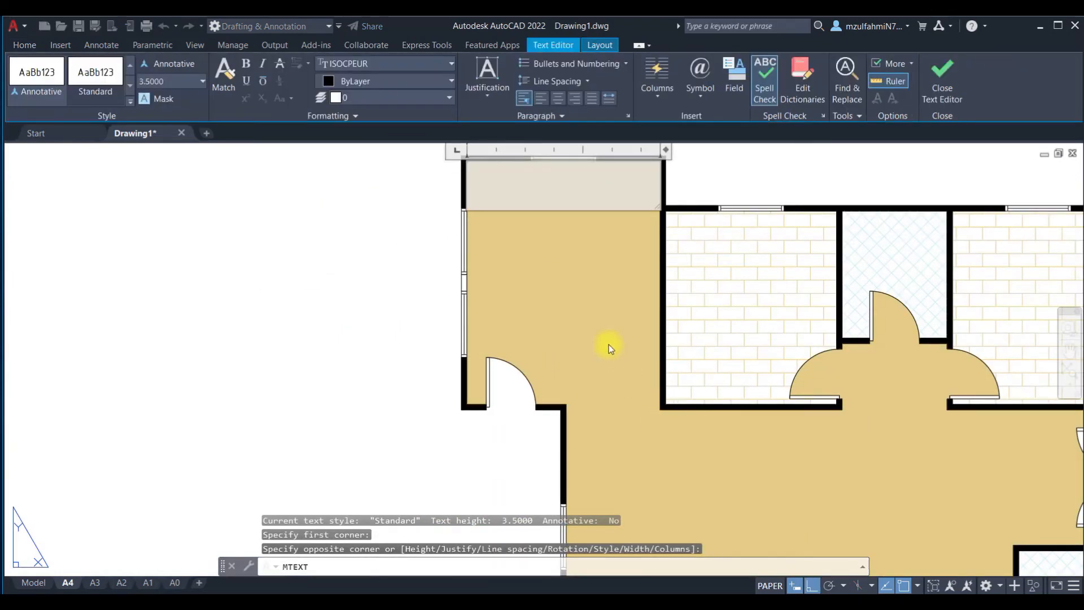
pyautogui.click(485, 72)
pyautogui.click(506, 184)
pyautogui.write('Dapur')
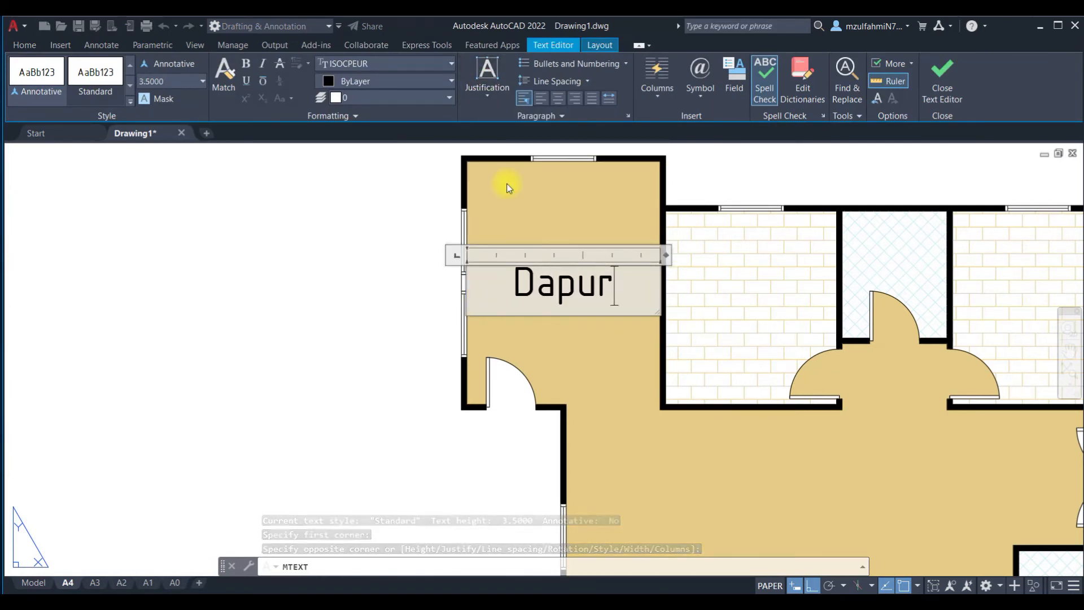
pyautogui.click(446, 220)
# Step: Label the southeast bedroom with multiline text "Bilik Utama", spanning the text box across the room with Middle Center justification
pyautogui.scroll(-4, 368, 273)
pyautogui.moveTo(386, 280); pyautogui.dragTo(286, 223, button='middle')
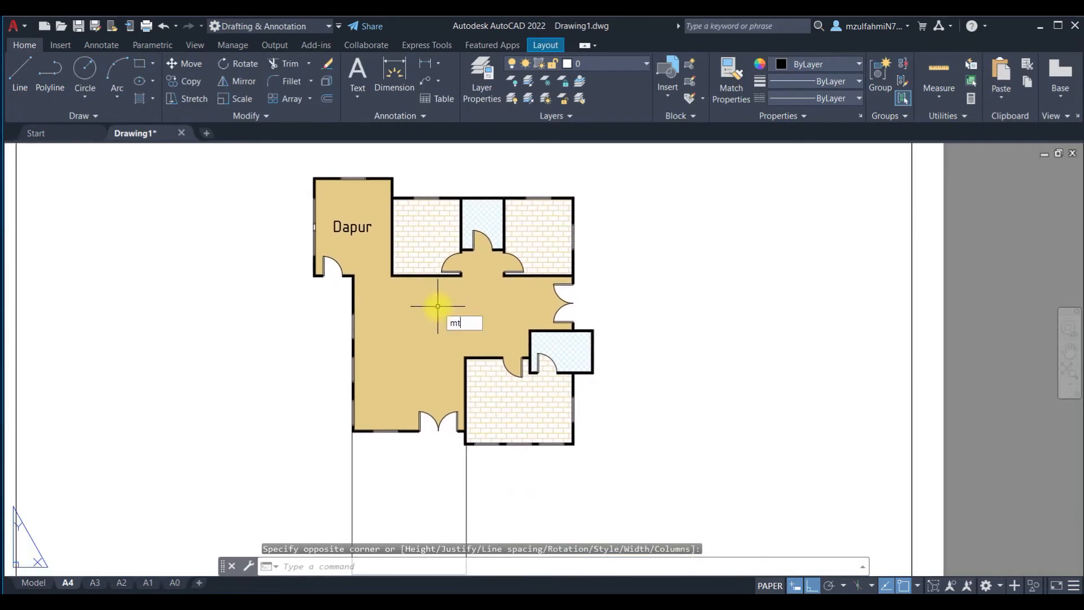
pyautogui.press('Return')
pyautogui.scroll(2, 438, 306)
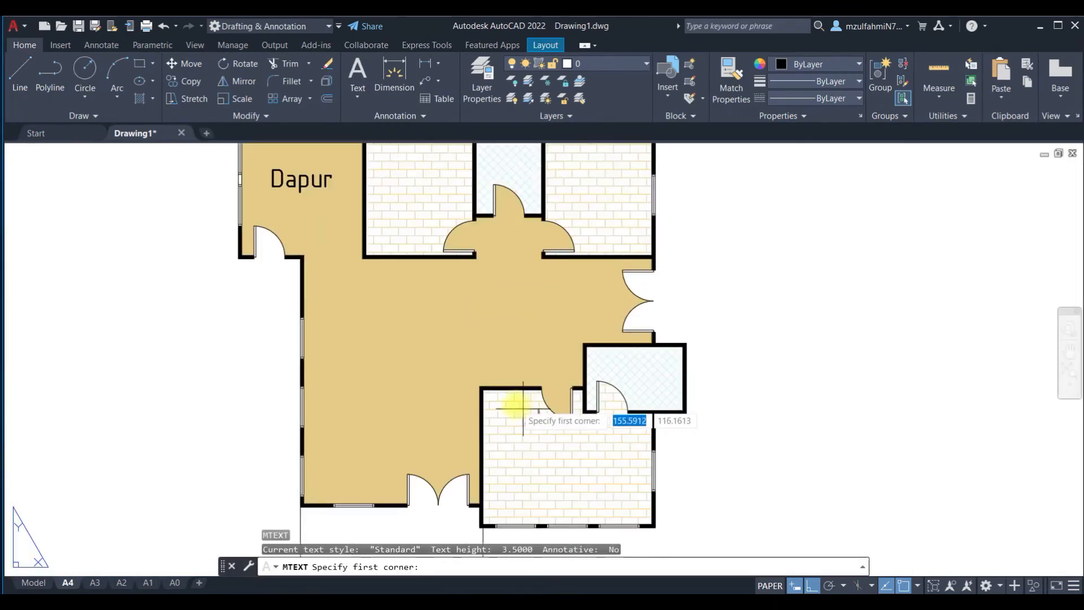
pyautogui.scroll(4, 523, 407)
pyautogui.click(484, 389)
pyautogui.scroll(-4, 484, 411)
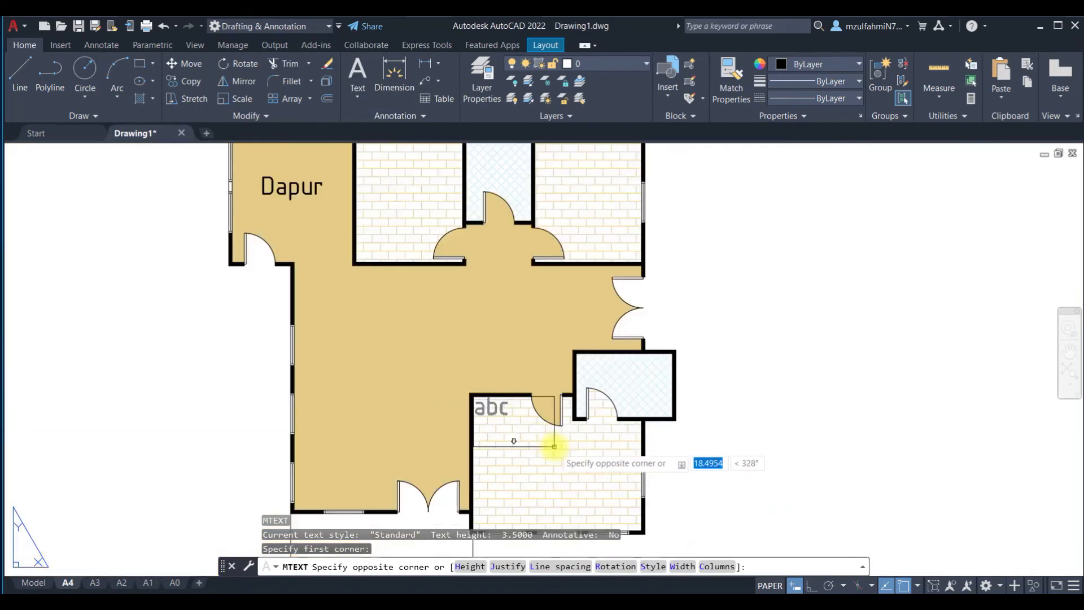
pyautogui.moveTo(554, 446); pyautogui.dragTo(508, 341, button='middle')
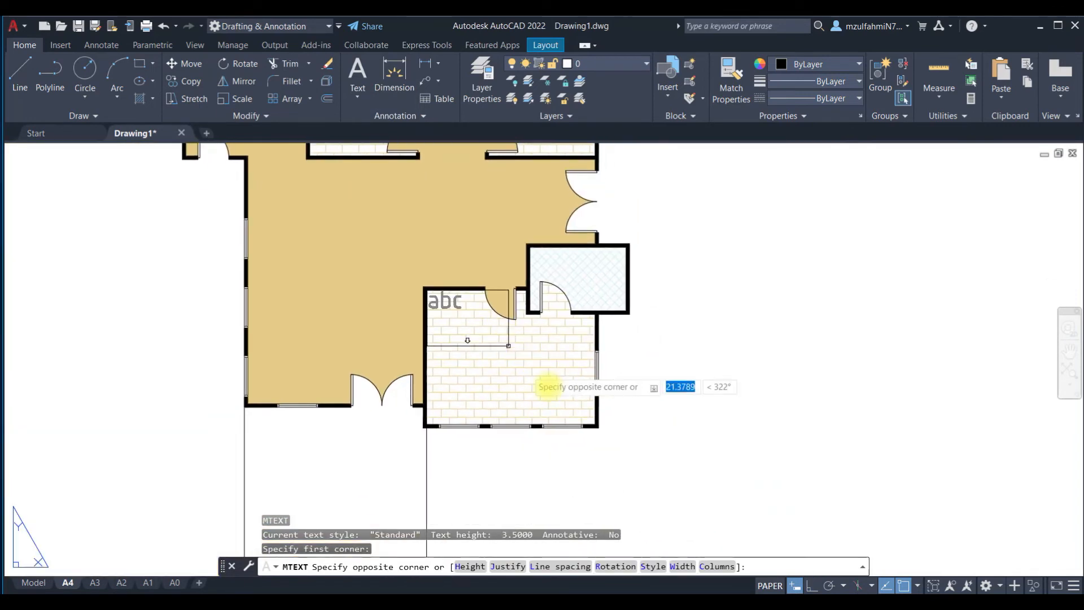
pyautogui.click(594, 422)
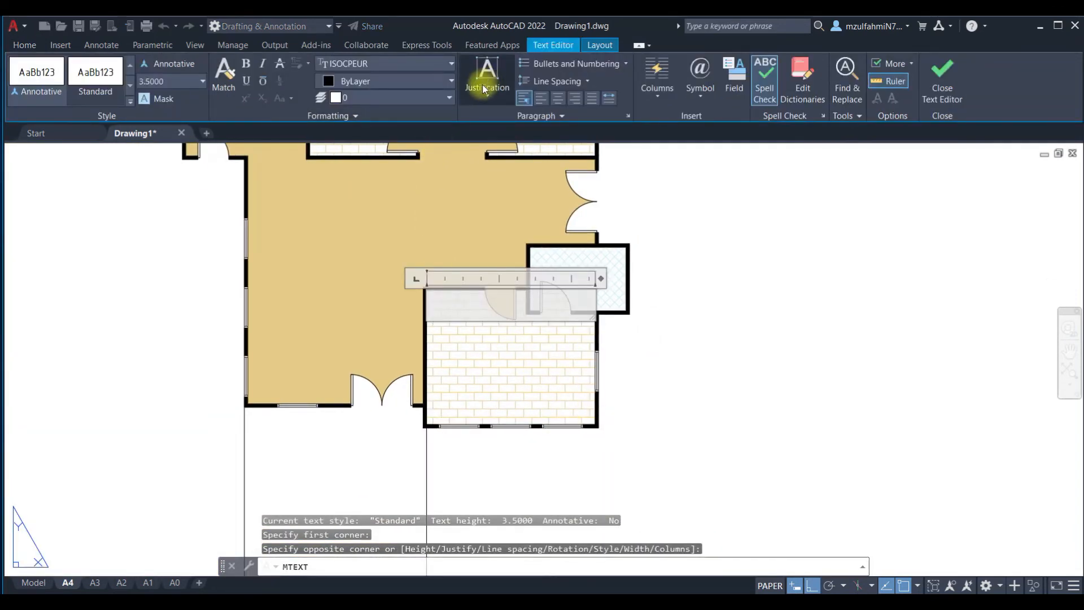
pyautogui.click(484, 89)
pyautogui.click(516, 181)
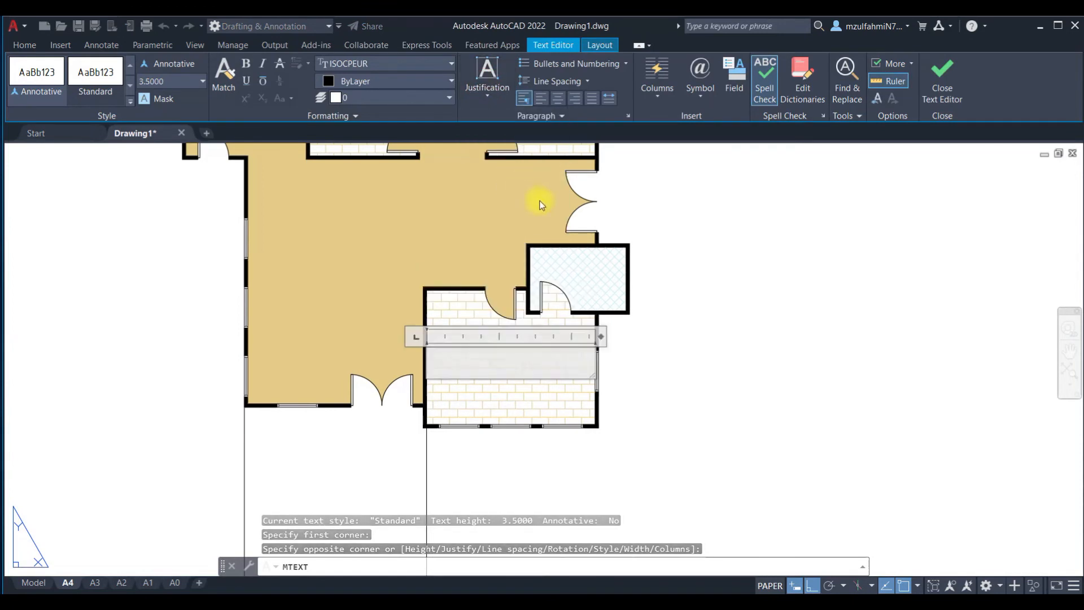
pyautogui.write('Bilik')
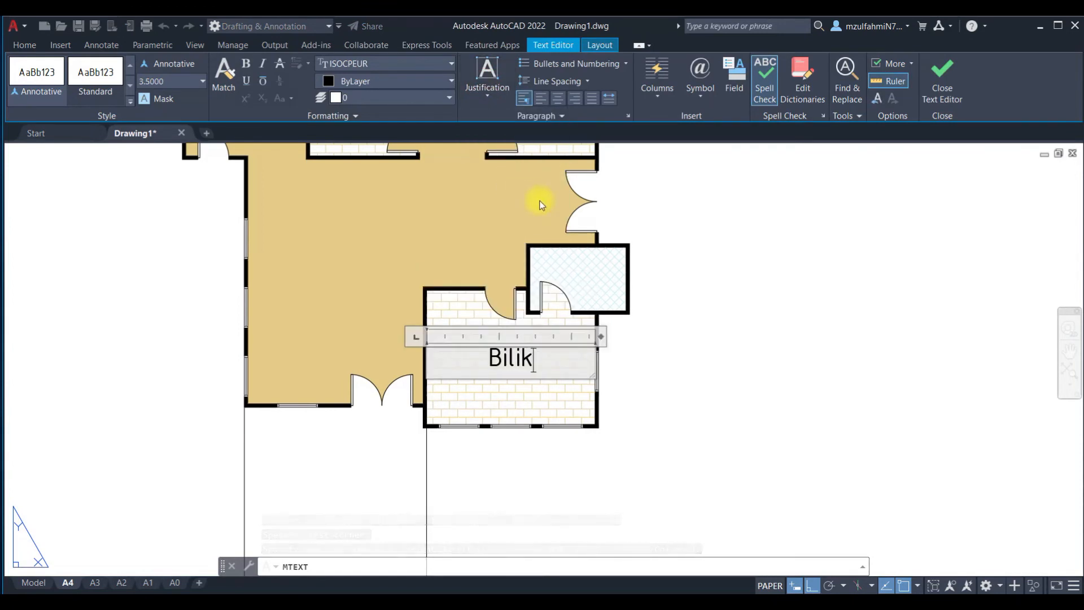
pyautogui.write(' Utama')
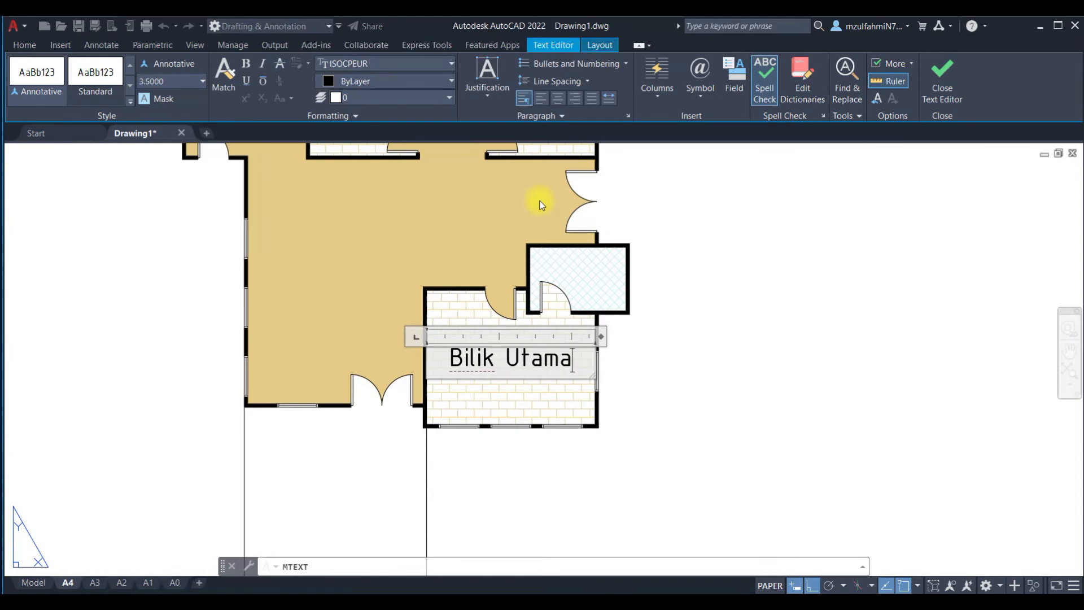
pyautogui.click(699, 202)
# Step: Label the upper-right bedroom with multiline text "Bilik 1", spanning the text box across the room with Middle Center justification
pyautogui.scroll(-3, 660, 278)
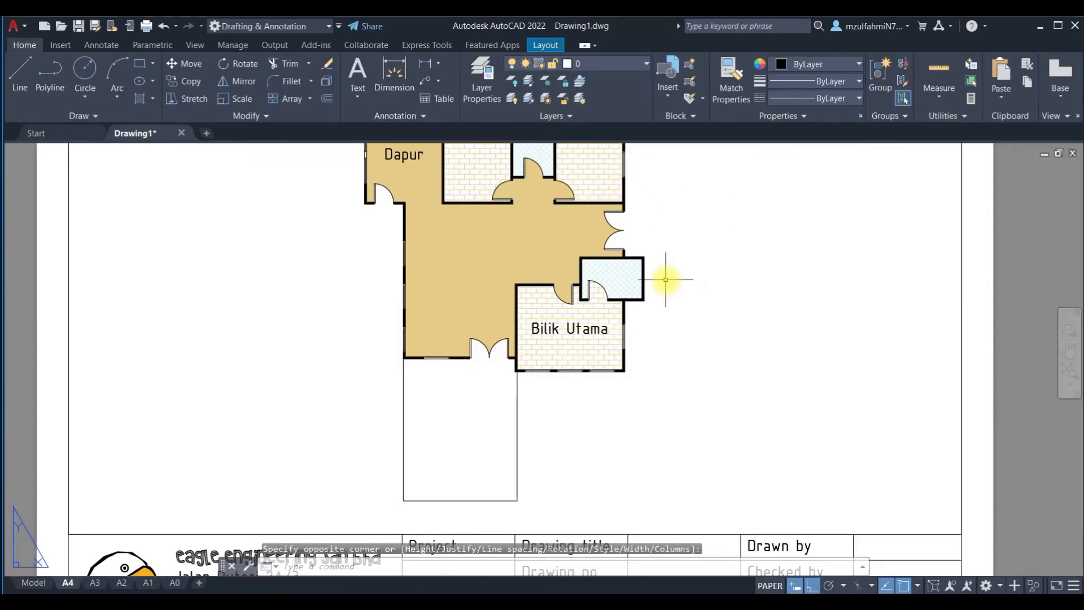
pyautogui.scroll(1, 620, 361)
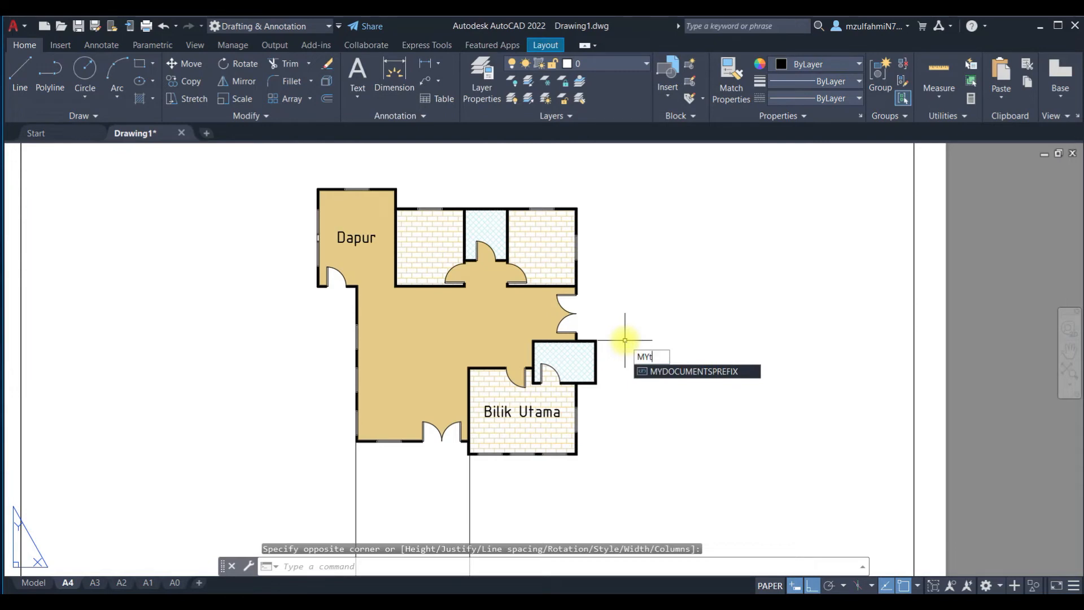
pyautogui.press('BackSpace')
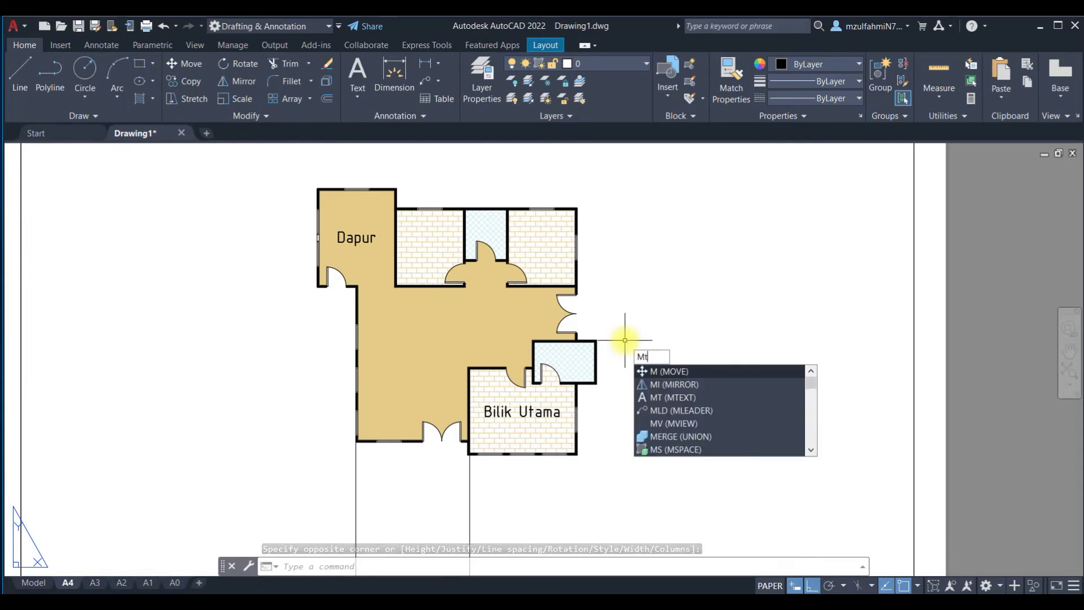
pyautogui.write('t')
pyautogui.press('Return')
pyautogui.scroll(3, 624, 339)
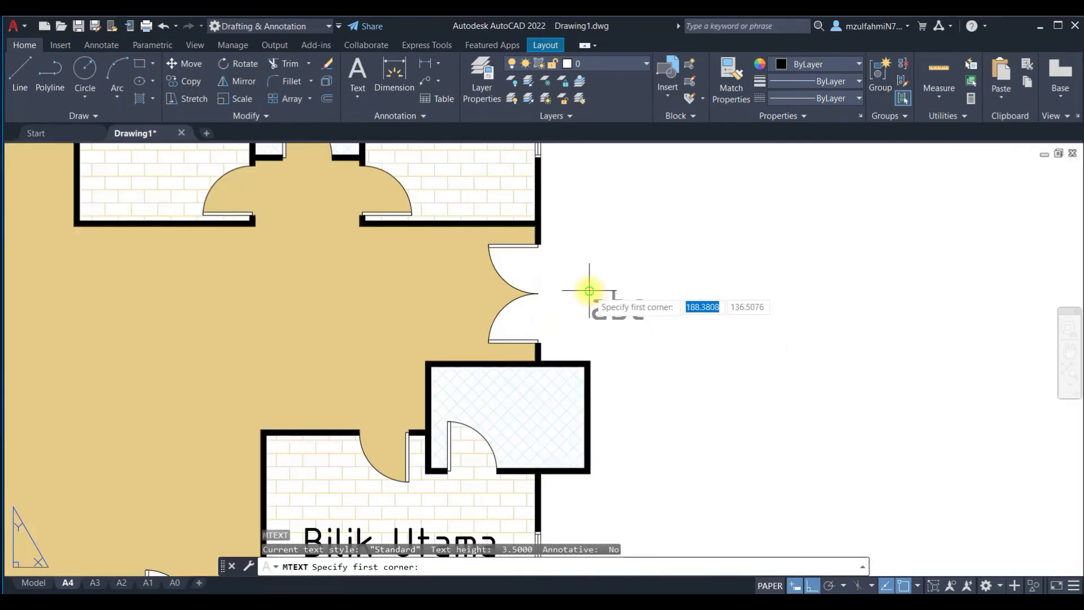
pyautogui.moveTo(589, 290); pyautogui.dragTo(562, 412, button='middle')
pyautogui.click(360, 165)
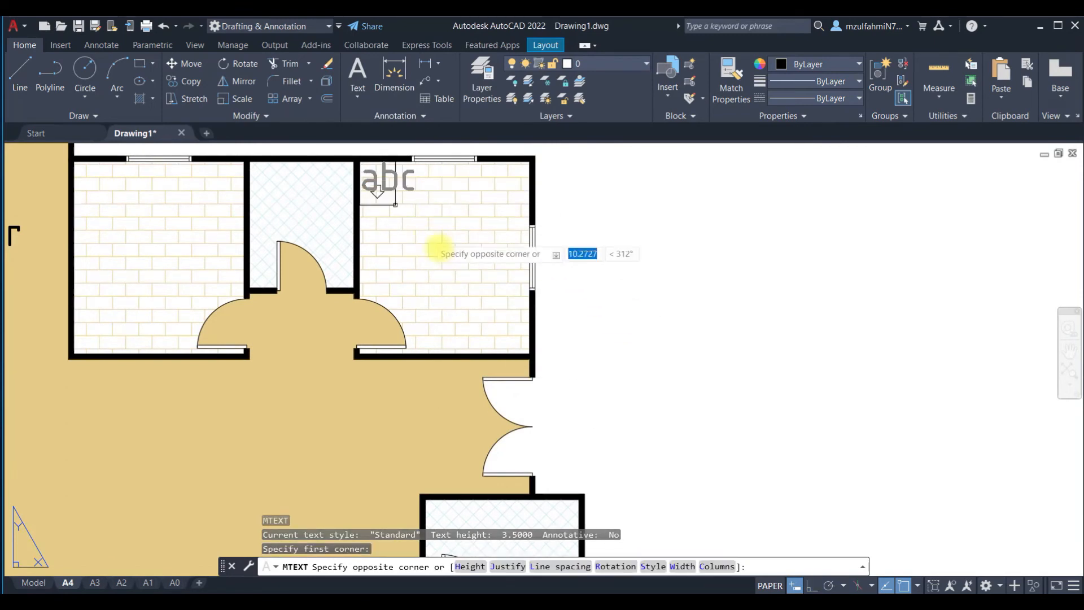
pyautogui.click(528, 355)
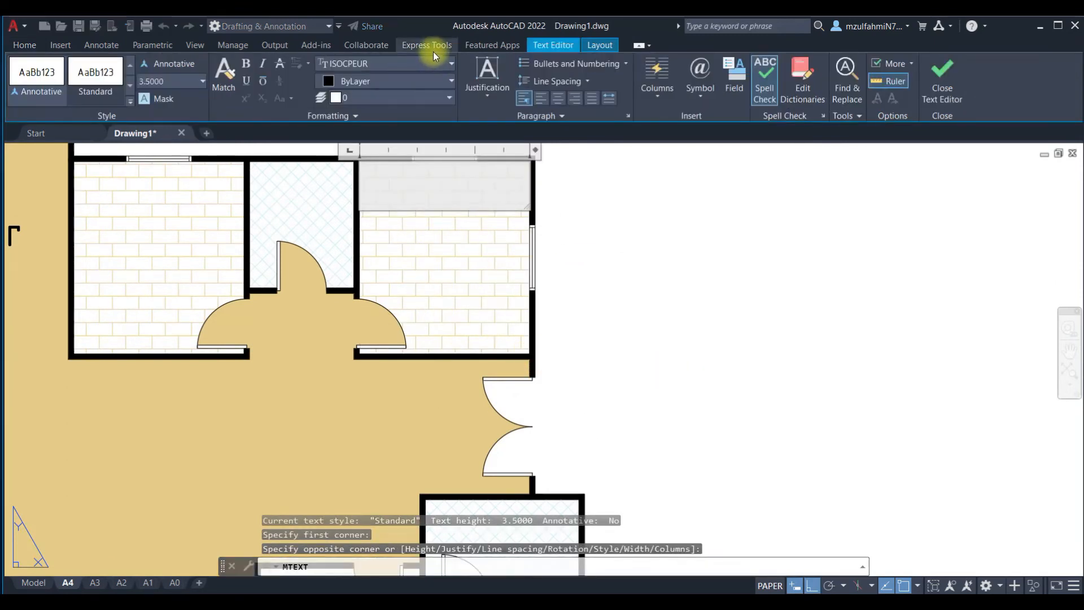
pyautogui.click(481, 82)
pyautogui.click(535, 182)
pyautogui.write('Bilik 1')
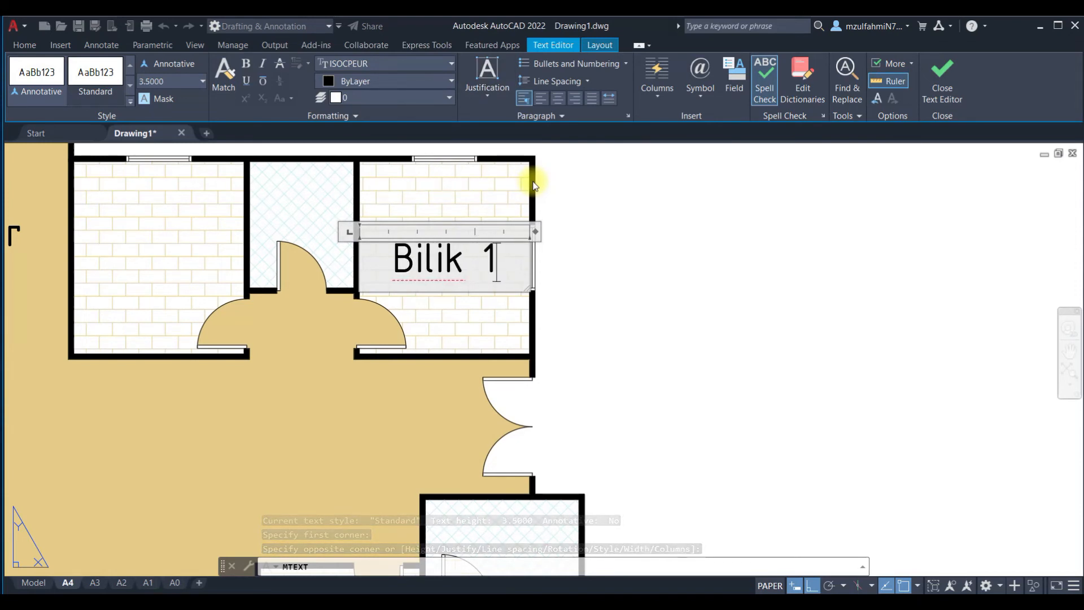
pyautogui.click(653, 235)
# Step: Change the upper-right bedroom's label to "Bilik 2"
pyautogui.scroll(-1, 372, 332)
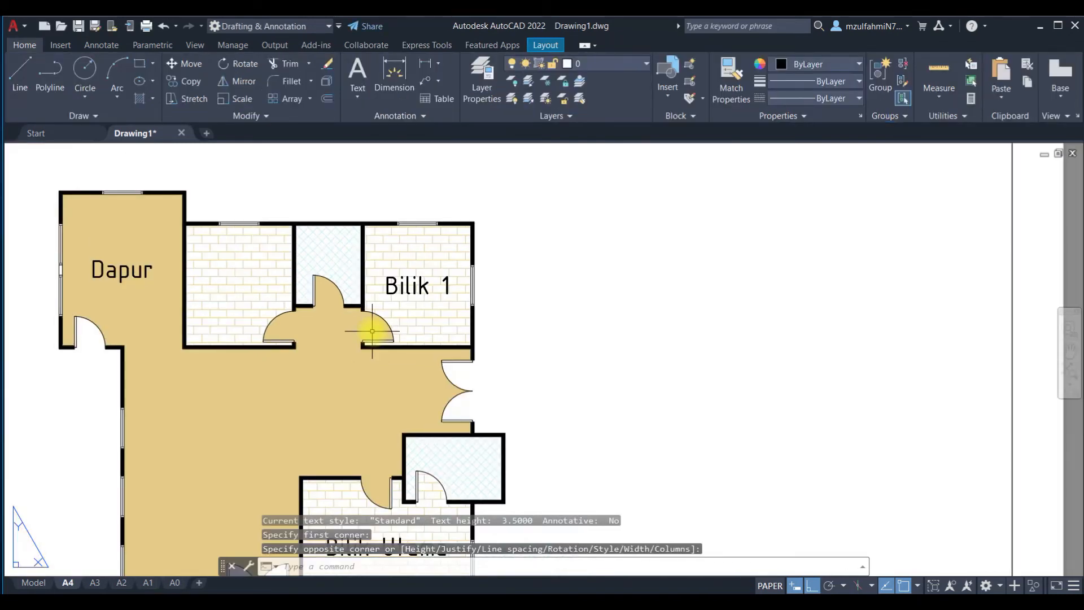
pyautogui.doubleClick(417, 285)
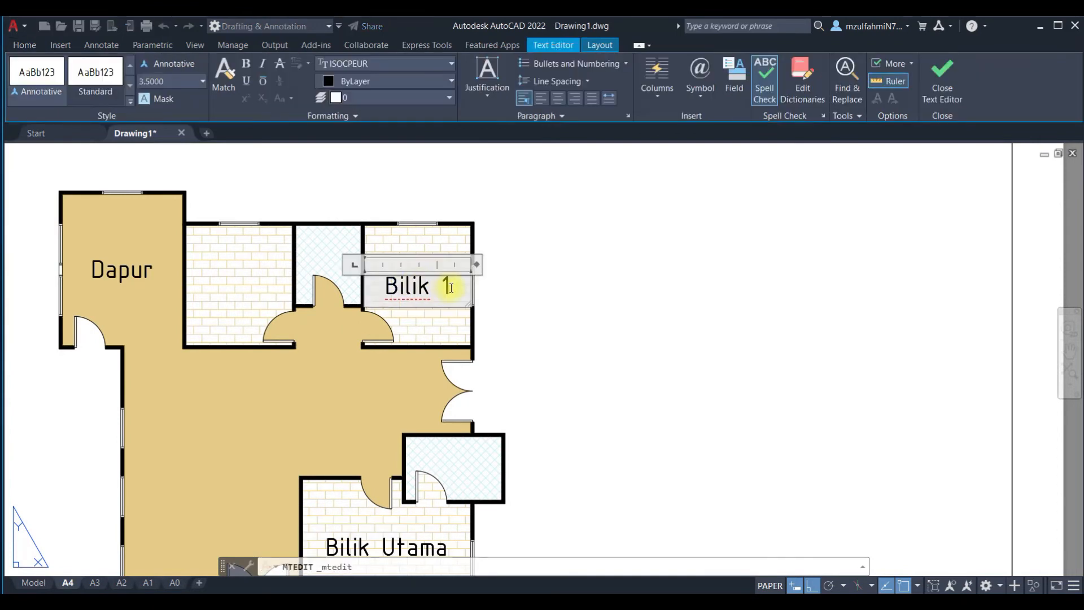
pyautogui.click(522, 326)
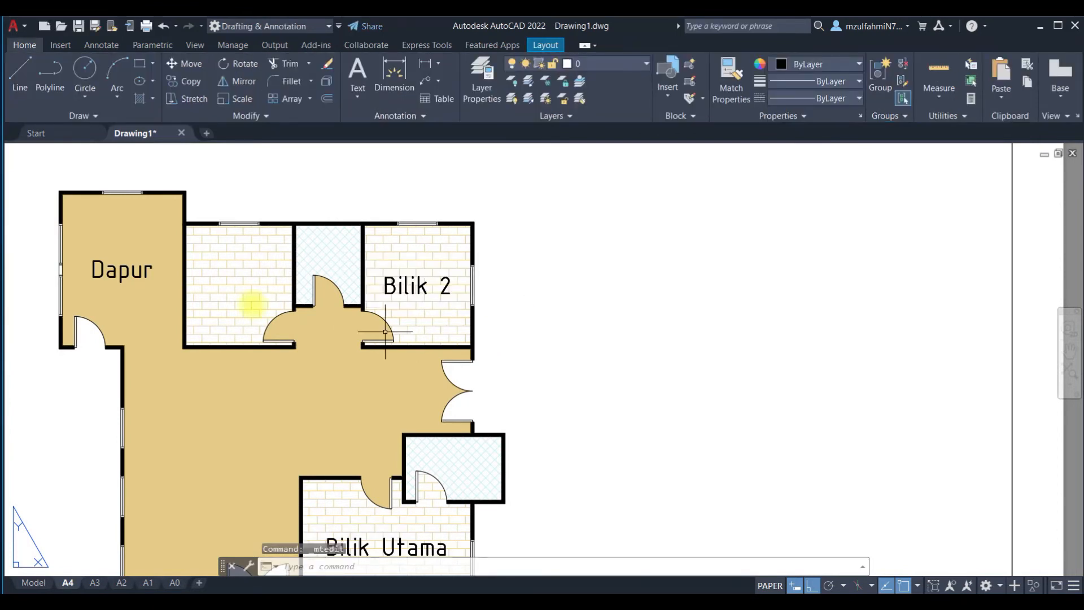
# Step: Label the brick-hatched bedroom beside the Dapur with multiline text "Bilik 3", spanning the room with Middle Center justification
pyautogui.write('mt')
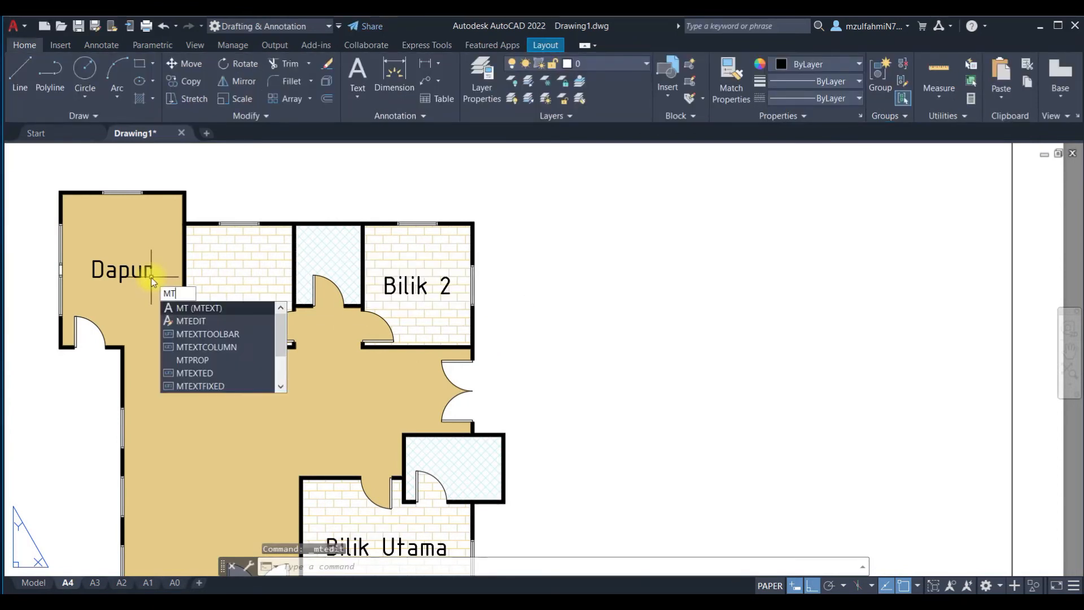
pyautogui.press('Return')
pyautogui.scroll(2, 150, 283)
pyautogui.click(210, 214)
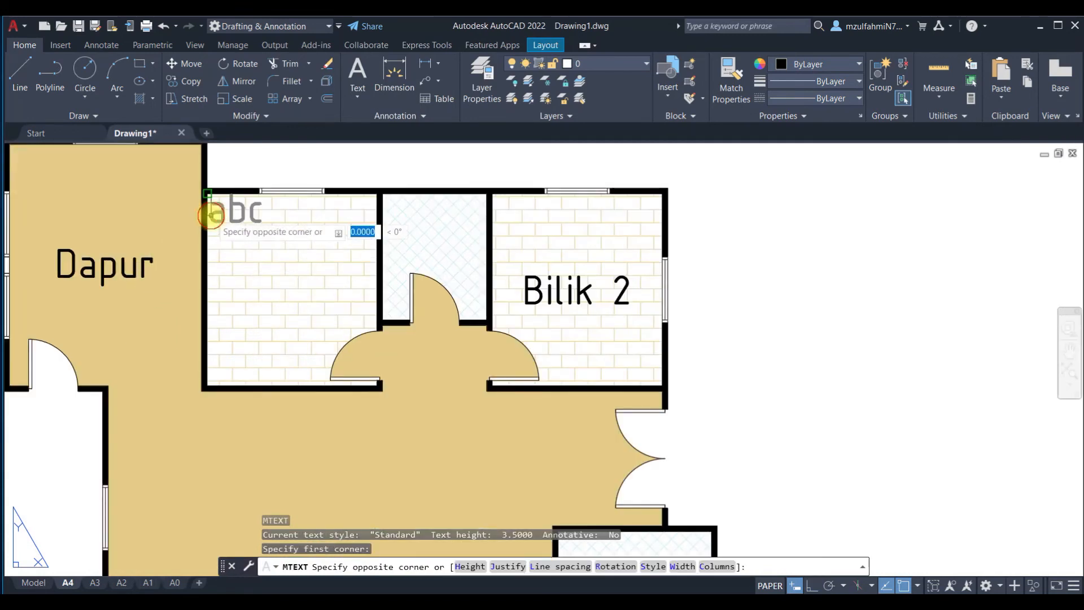
pyautogui.click(375, 384)
pyautogui.click(487, 84)
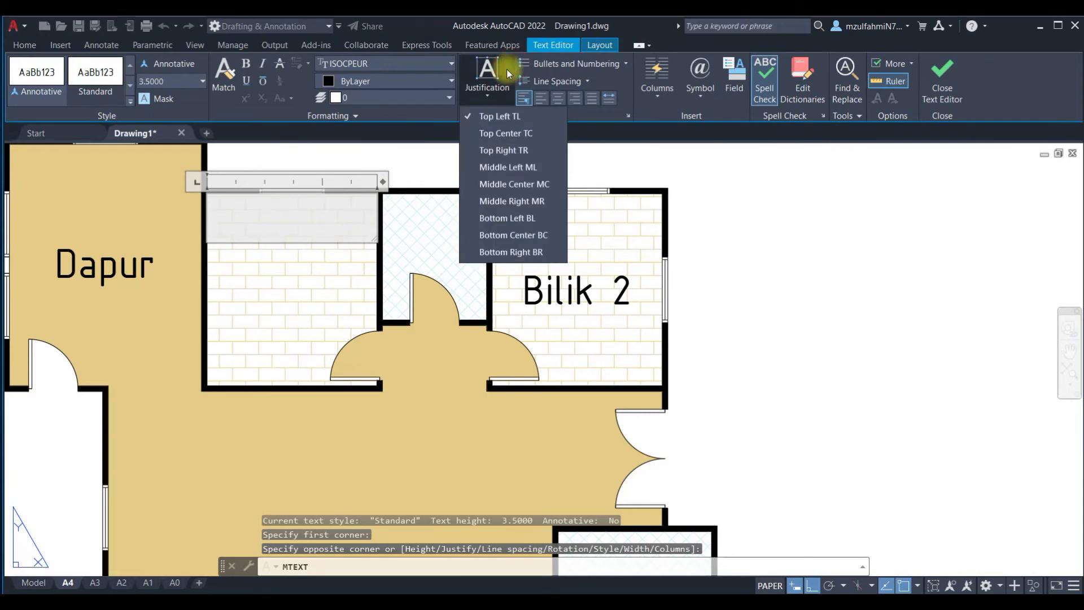
pyautogui.click(477, 181)
pyautogui.write('Bilik')
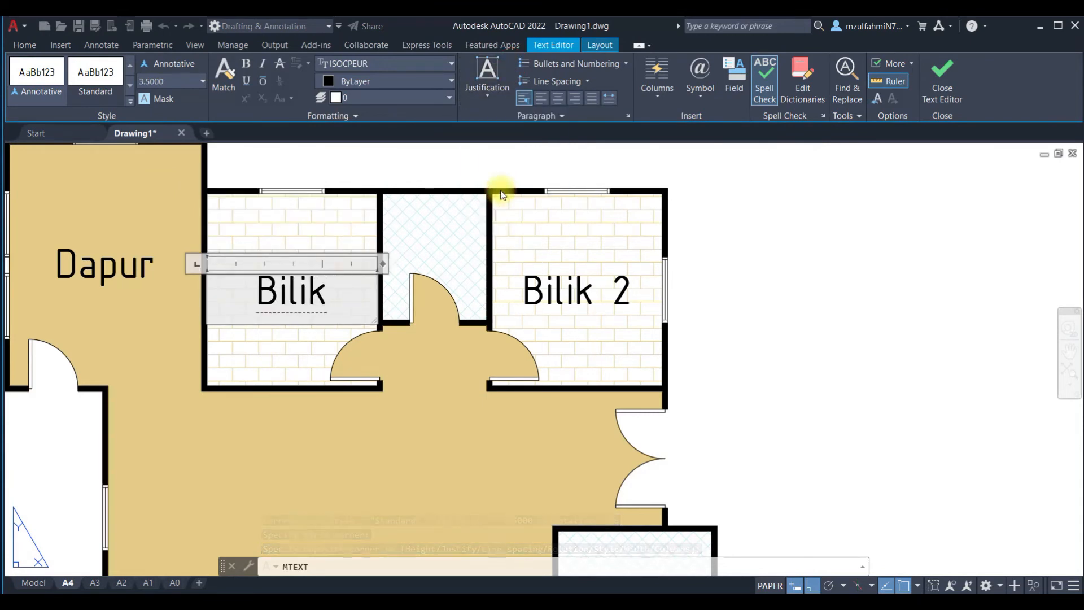
pyautogui.write(' 3')
pyautogui.click(720, 278)
# Step: Label the small tiled room between Bilik 3 and Bilik 2 with multiline text "Tandas 2", spanning the room with Middle Center justification
pyautogui.scroll(-2, 728, 285)
pyautogui.moveTo(734, 291); pyautogui.dragTo(674, 261, button='middle')
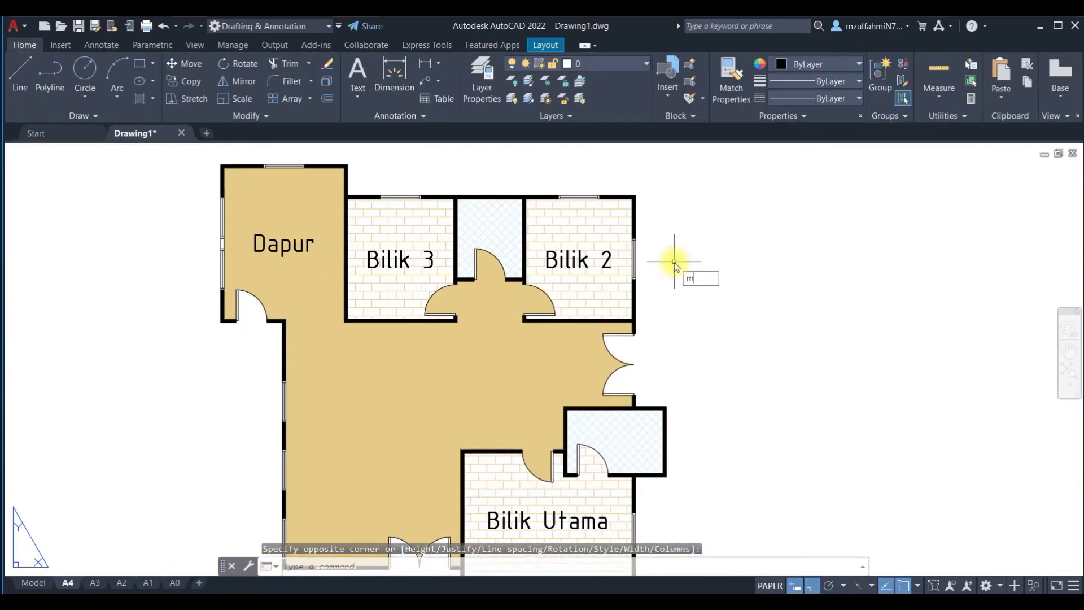
pyautogui.press('Return')
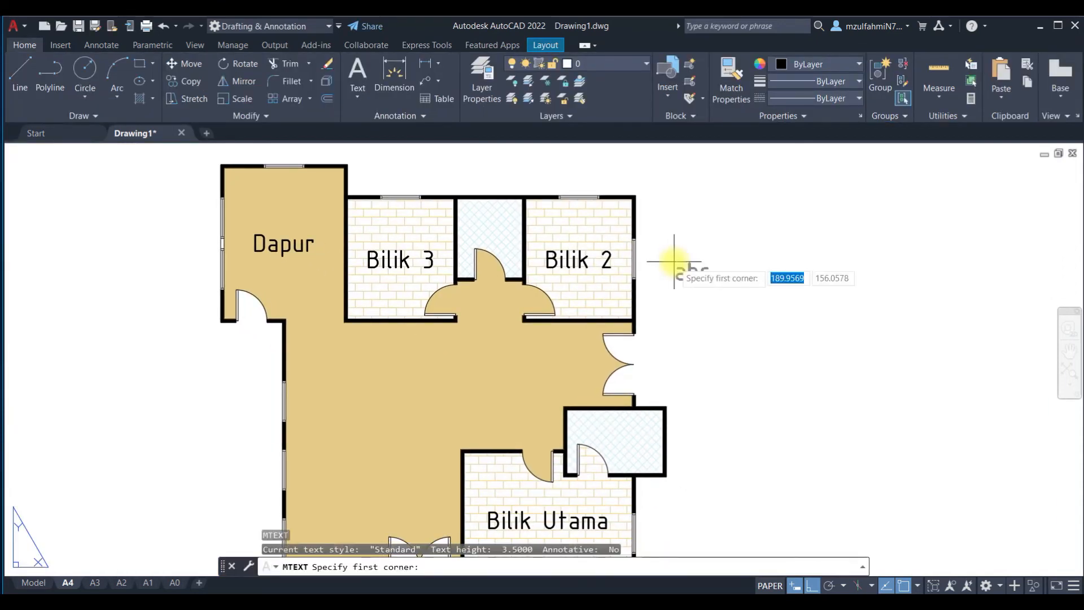
pyautogui.scroll(2, 517, 204)
pyautogui.click(424, 200)
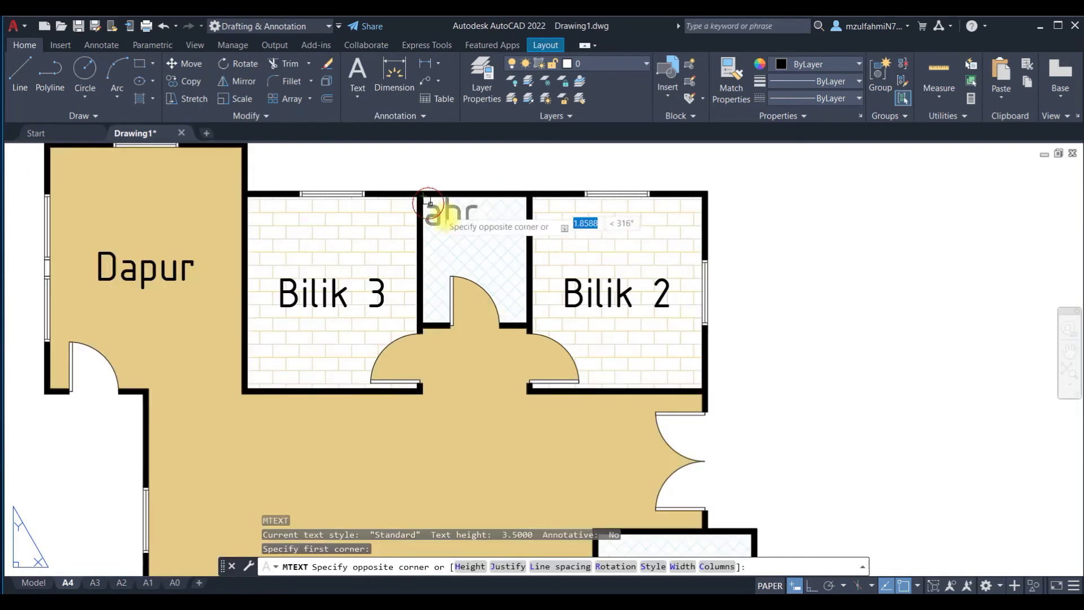
pyautogui.click(527, 314)
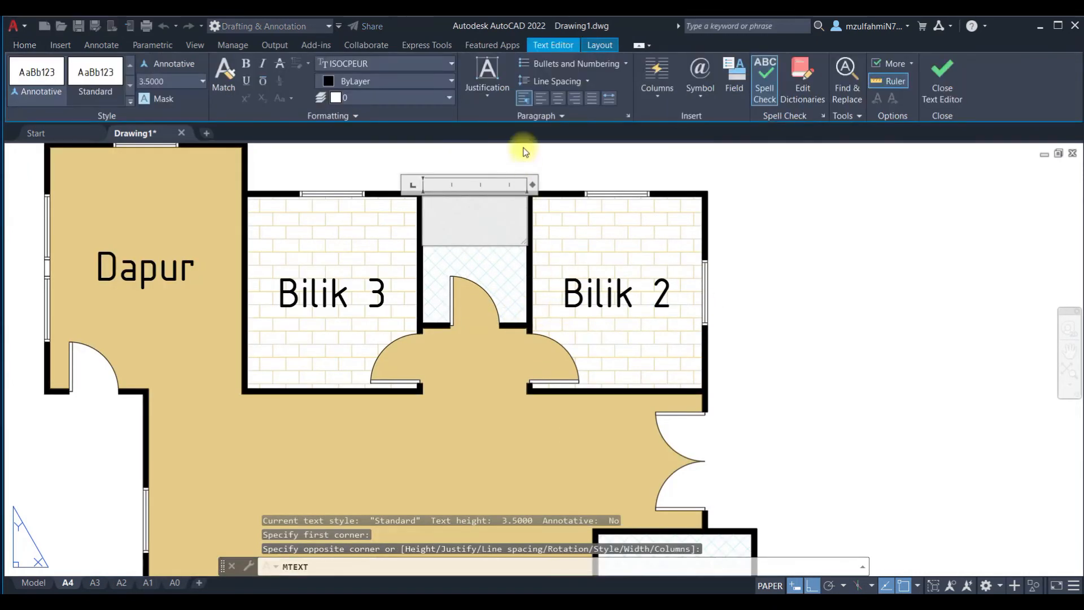
pyautogui.click(487, 93)
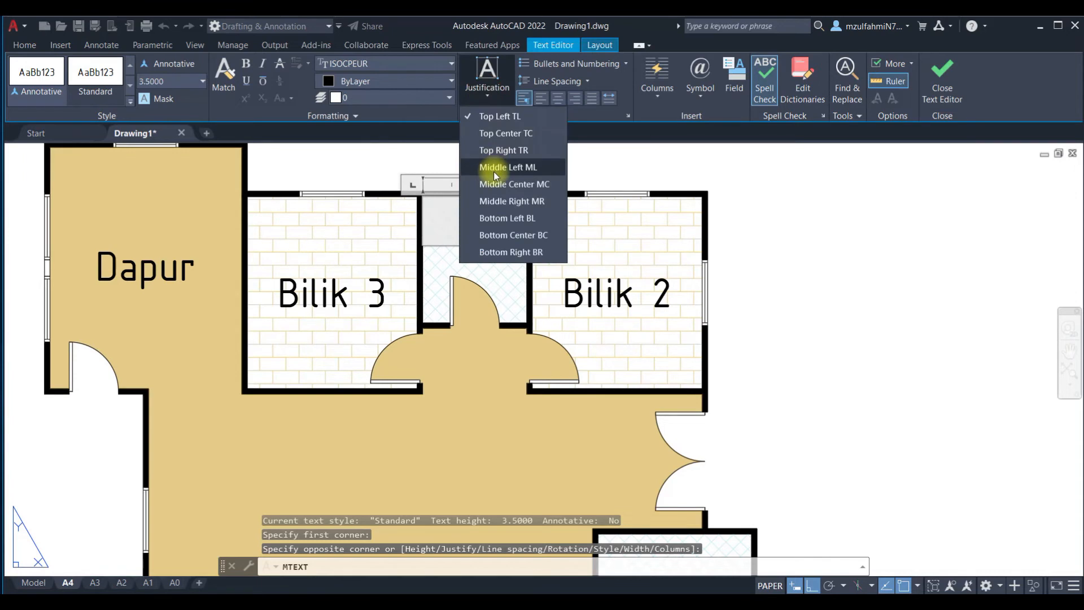
pyautogui.click(523, 182)
pyautogui.write('Tandas')
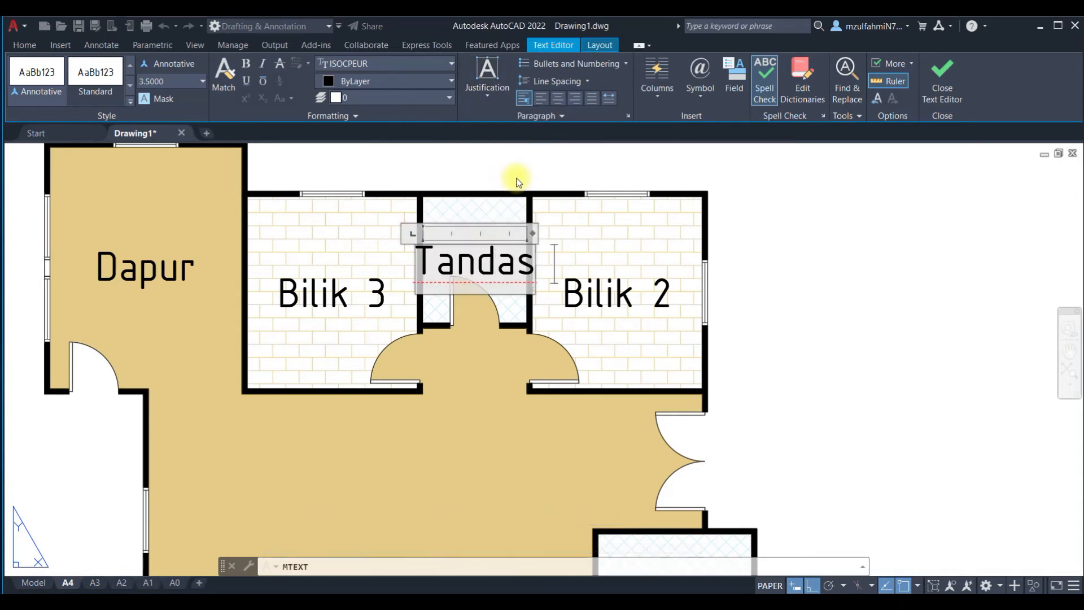
pyautogui.press('Return')
pyautogui.write('2')
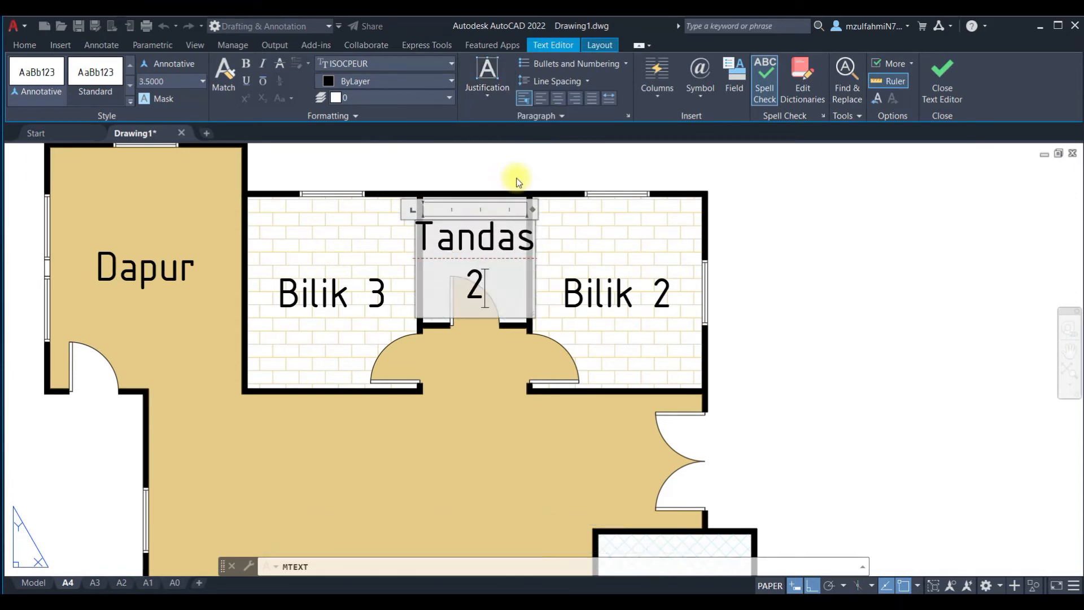
# Step: Set the text height of the whole "Tandas 2" label to 2.5
pyautogui.moveTo(485, 289); pyautogui.dragTo(423, 221)
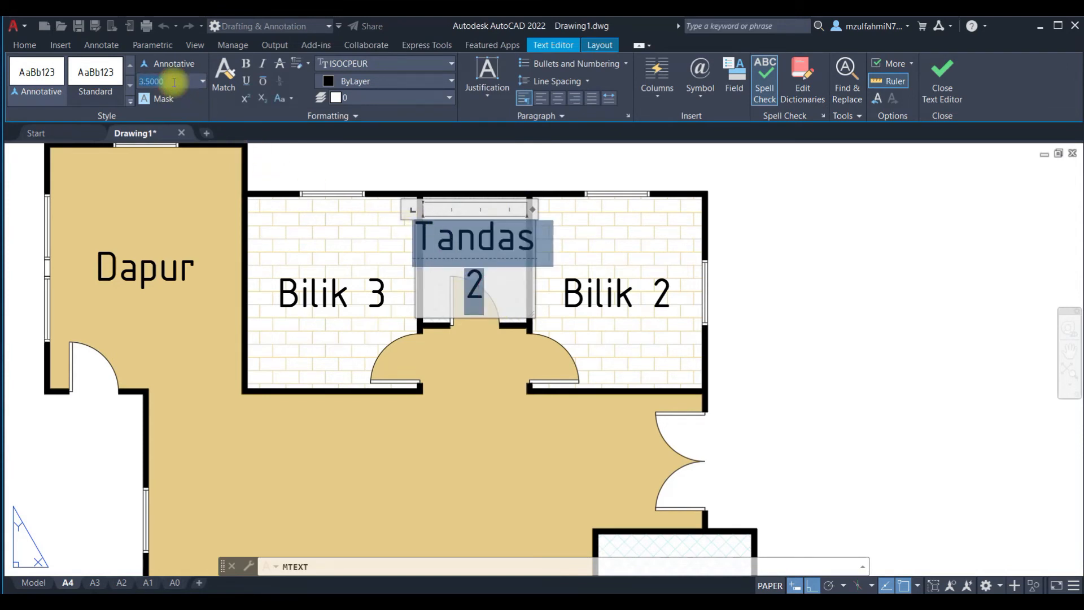
pyautogui.click(174, 83)
pyautogui.write('2.5')
pyautogui.press('Return')
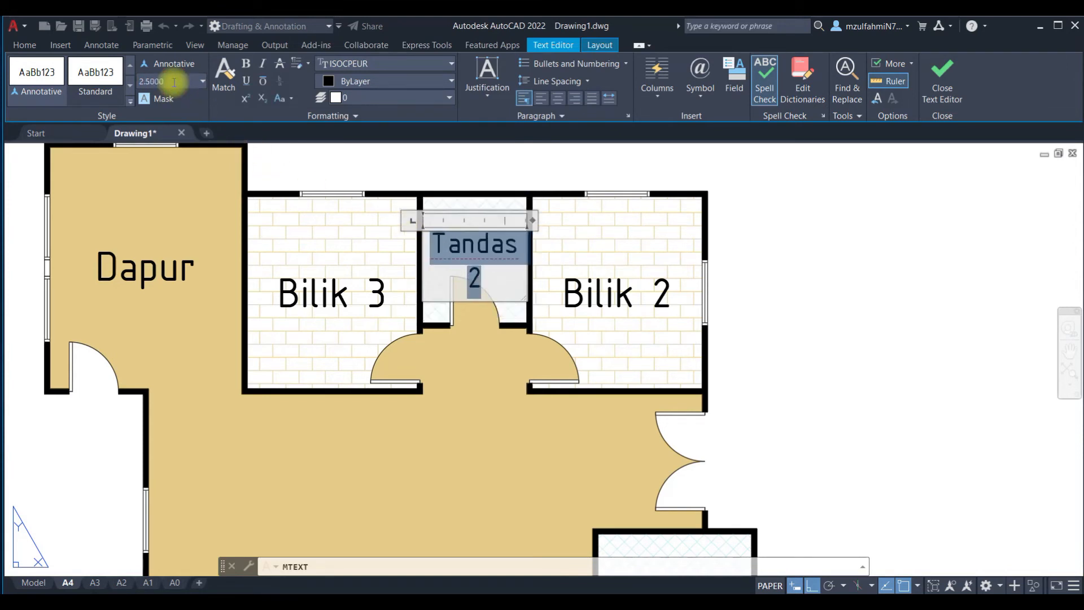
pyautogui.click(831, 276)
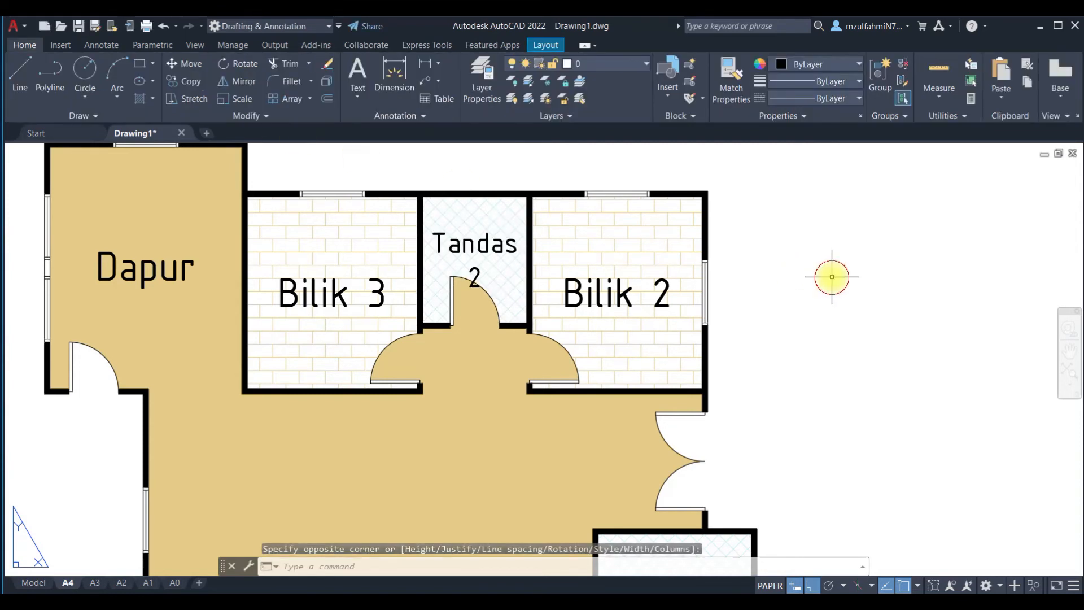
# Step: Set the text height of the whole "Tandas 2" label to 2 so it fits on one line
pyautogui.doubleClick(499, 265)
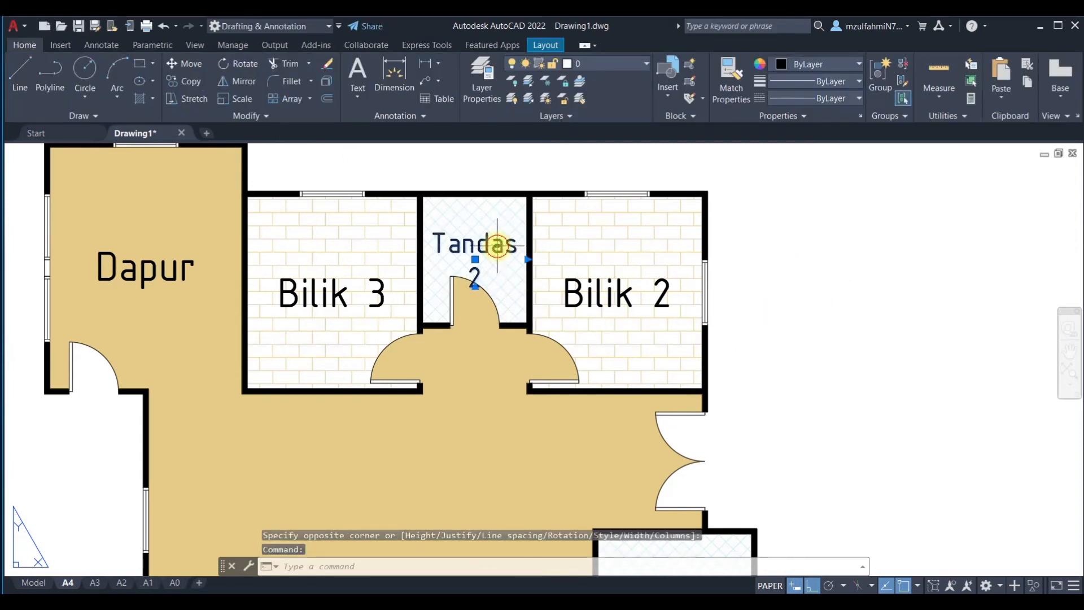
pyautogui.moveTo(485, 271); pyautogui.dragTo(429, 237)
pyautogui.click(167, 80)
pyautogui.write('2')
pyautogui.press('Return')
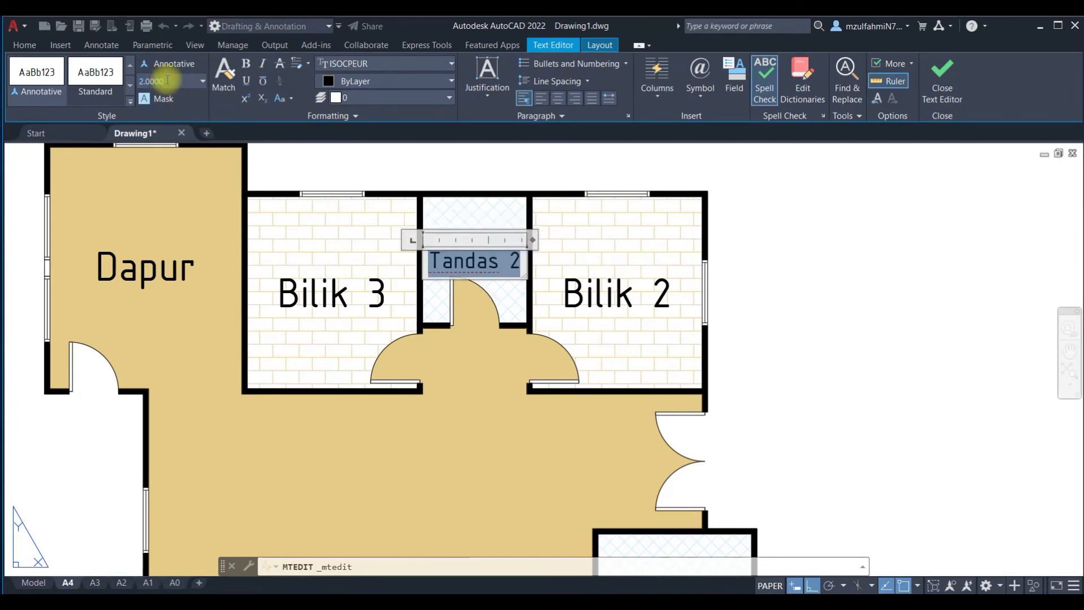
pyautogui.press('Escape')
pyautogui.click(586, 321)
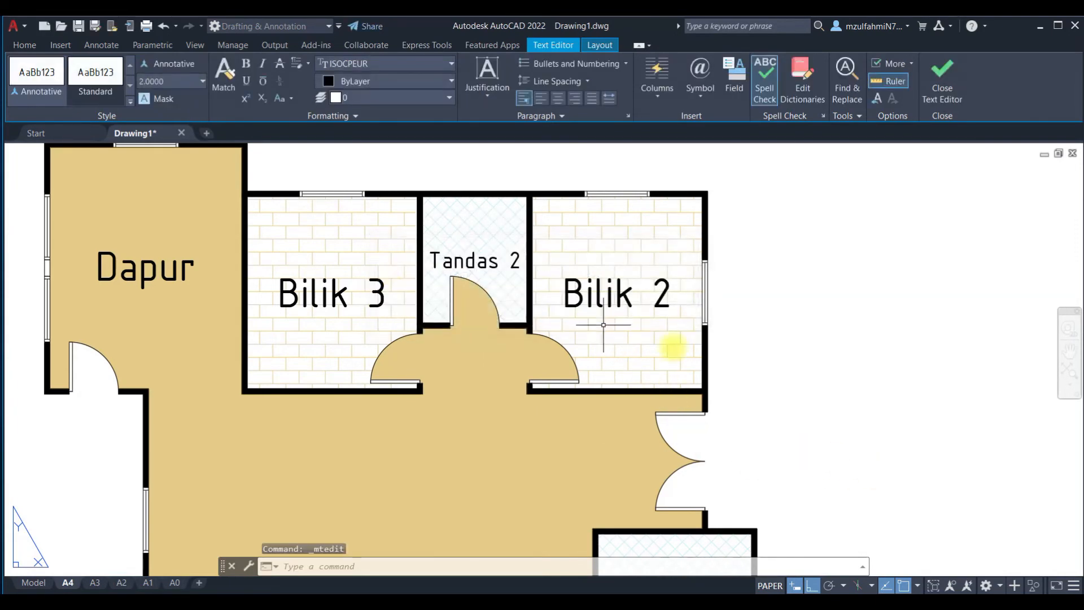
# Step: Label the tiled room adjoining Bilik Utama with multiline text "Tandas 1", spanning the room with Middle Center justification
pyautogui.scroll(-4, 811, 339)
pyautogui.click(798, 346)
pyautogui.moveTo(798, 346)
pyautogui.mouseDown(button='middle')
pyautogui.moveTo(683, 282)
pyautogui.moveTo(652, 284)
pyautogui.mouseUp(button='middle')
pyautogui.scroll(2, 652, 284)
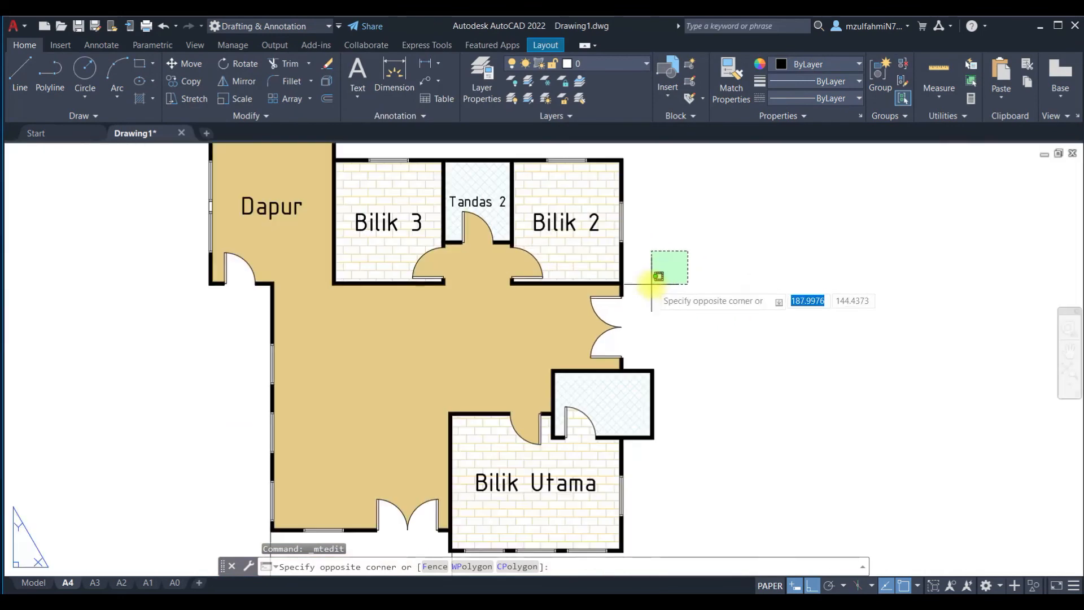
pyautogui.press('Escape')
pyautogui.write('mt')
pyautogui.press('Return')
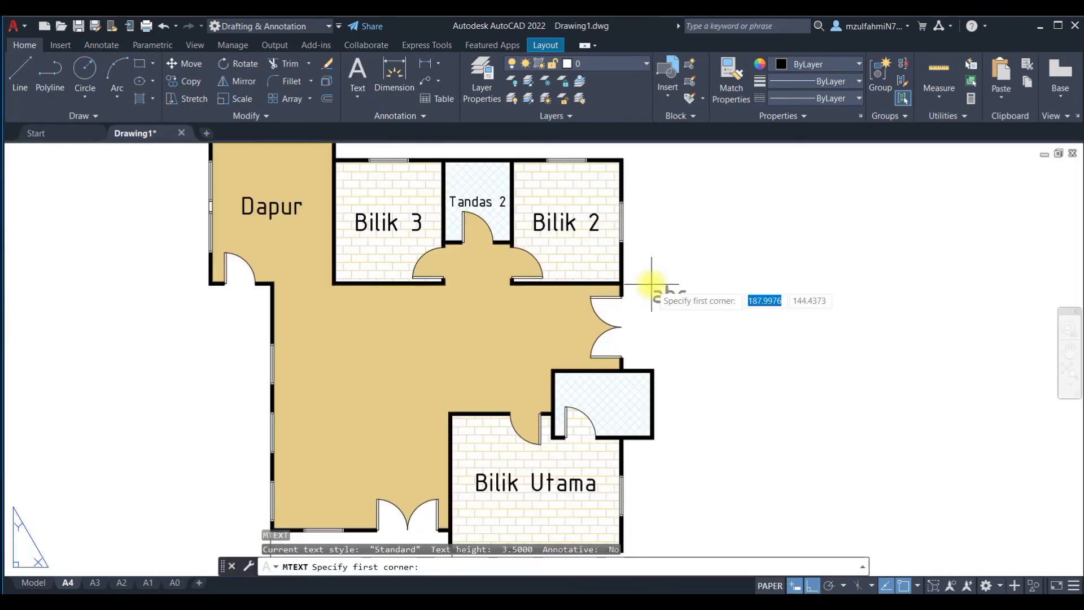
pyautogui.scroll(2, 497, 389)
pyautogui.scroll(2, 501, 206)
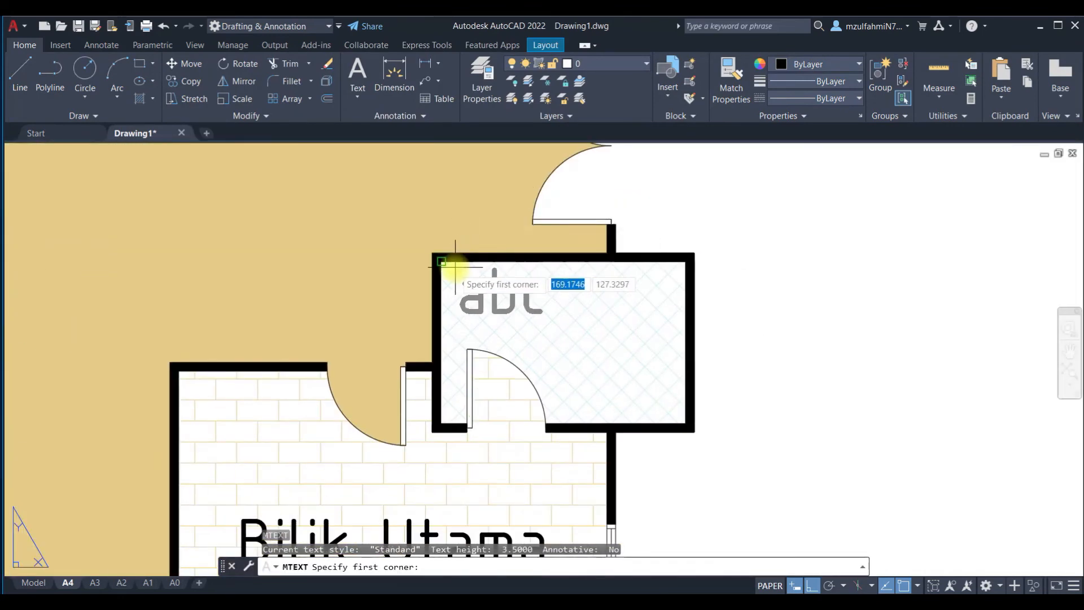
pyautogui.click(442, 262)
pyautogui.click(683, 421)
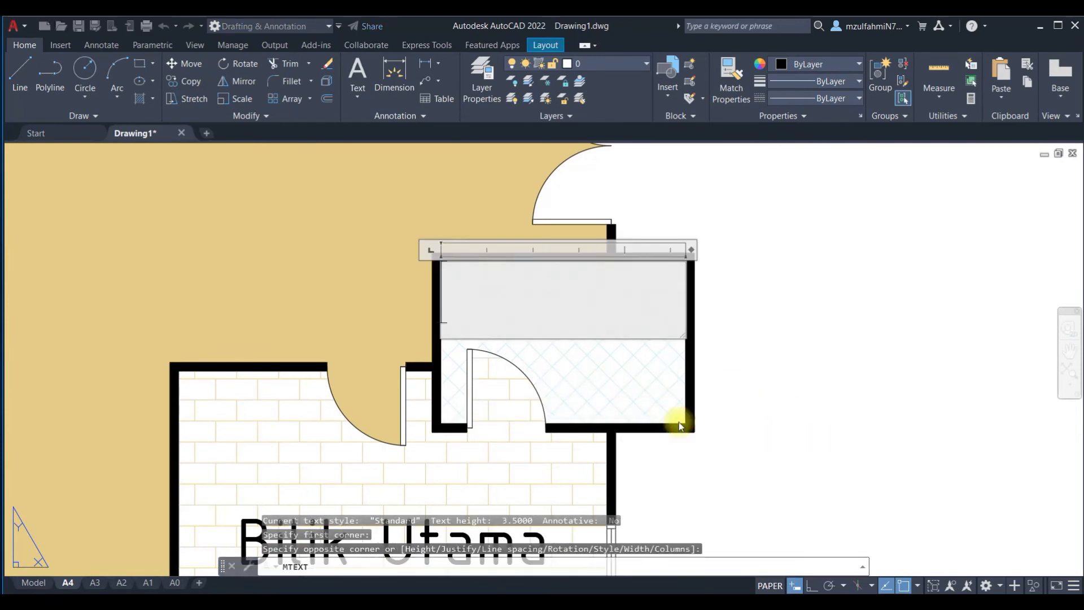
pyautogui.click(486, 79)
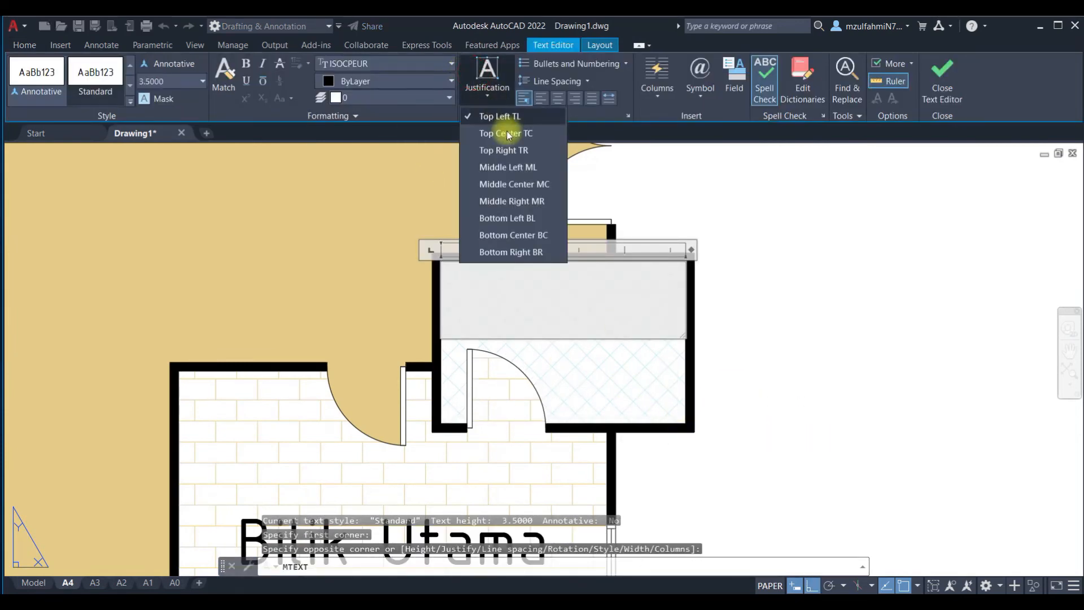
pyautogui.click(512, 183)
pyautogui.write('Tandas 1')
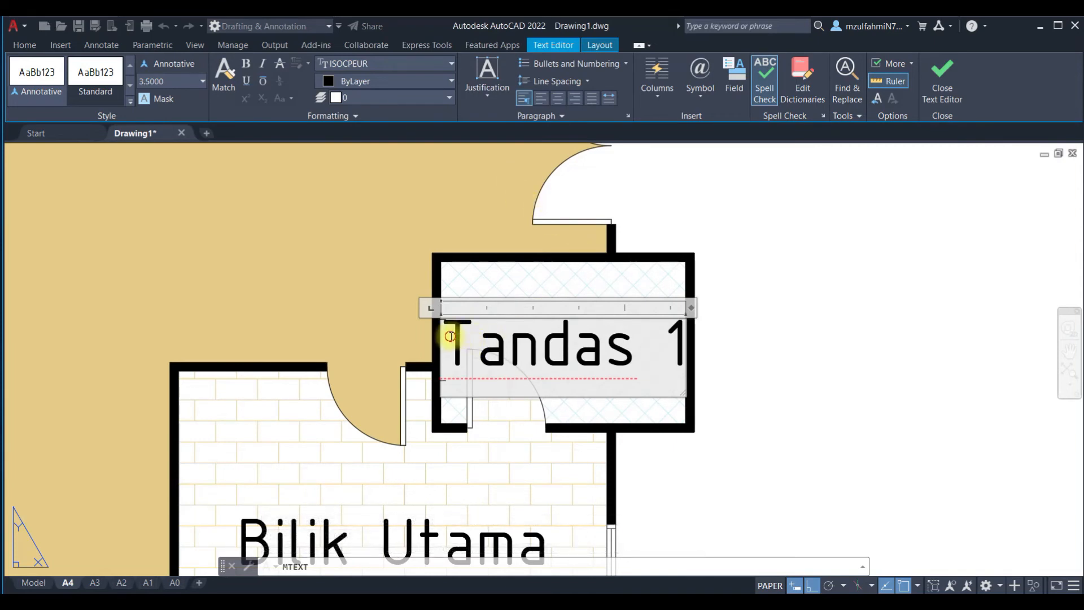
# Step: Set the text height of the whole "Tandas 1" label to 2
pyautogui.moveTo(448, 344); pyautogui.dragTo(721, 353)
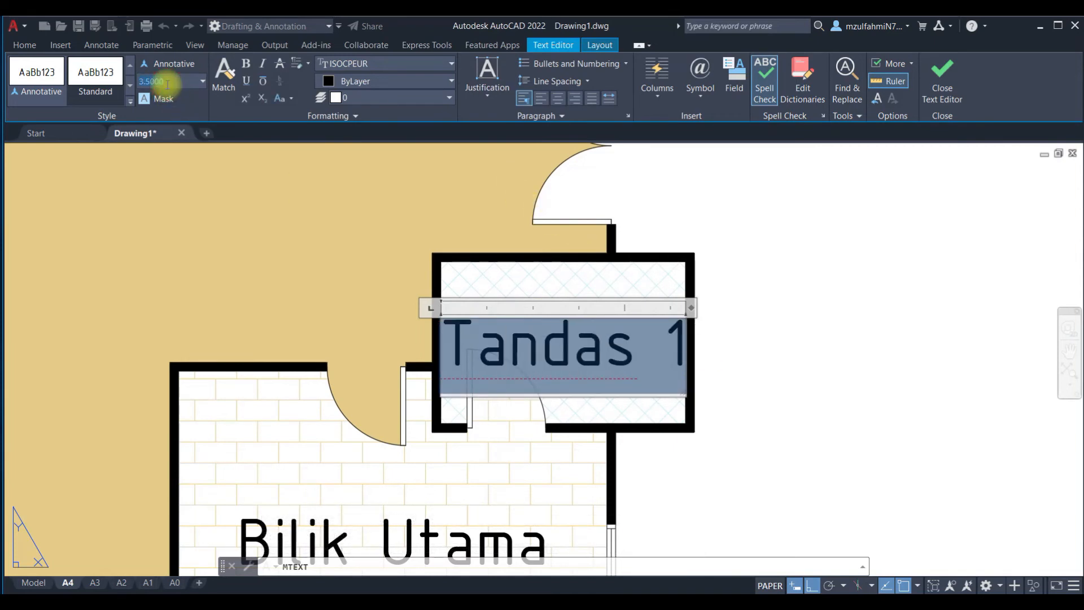
pyautogui.press('Return')
pyautogui.click(813, 353)
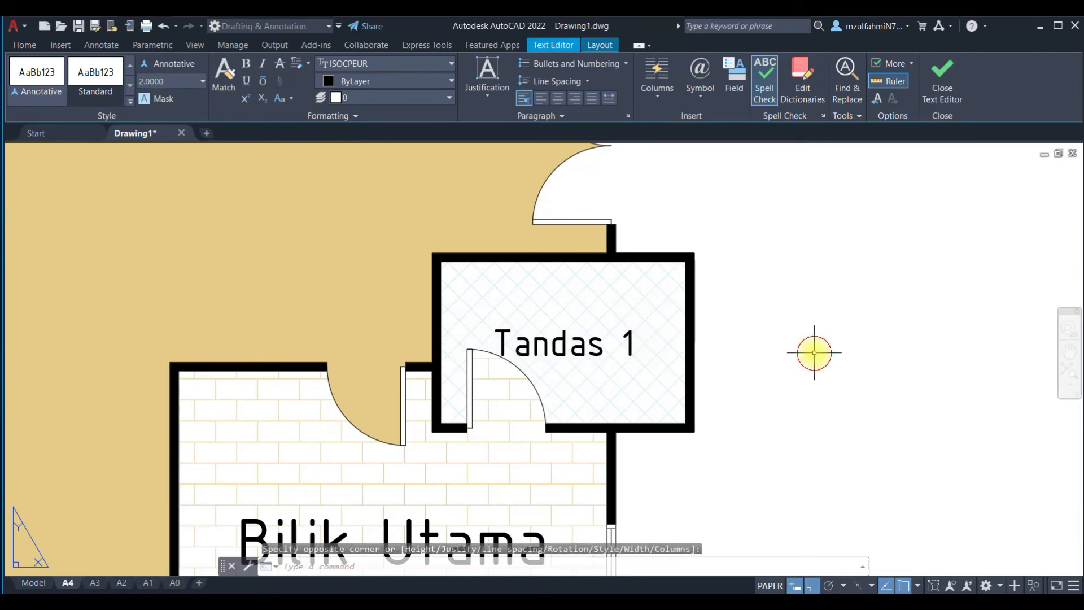
# Step: Label the open area between Bilik 2 and Bilik Utama with Middle Center multiline text "Ruang keluarga", breaking it into two lines, one word each
pyautogui.scroll(-6, 807, 352)
pyautogui.scroll(3, 615, 316)
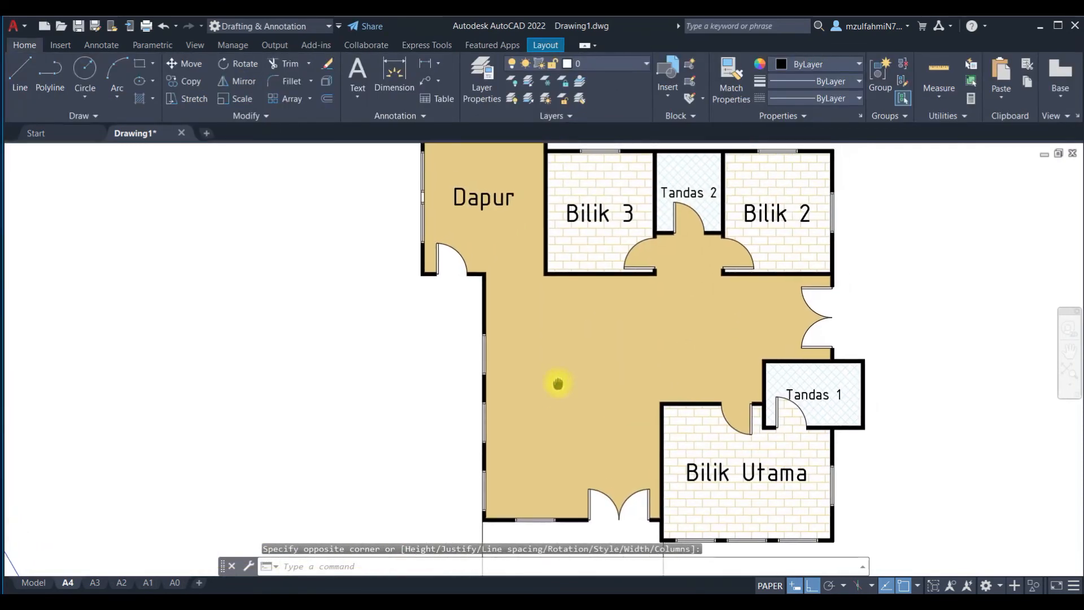
pyautogui.press('Return')
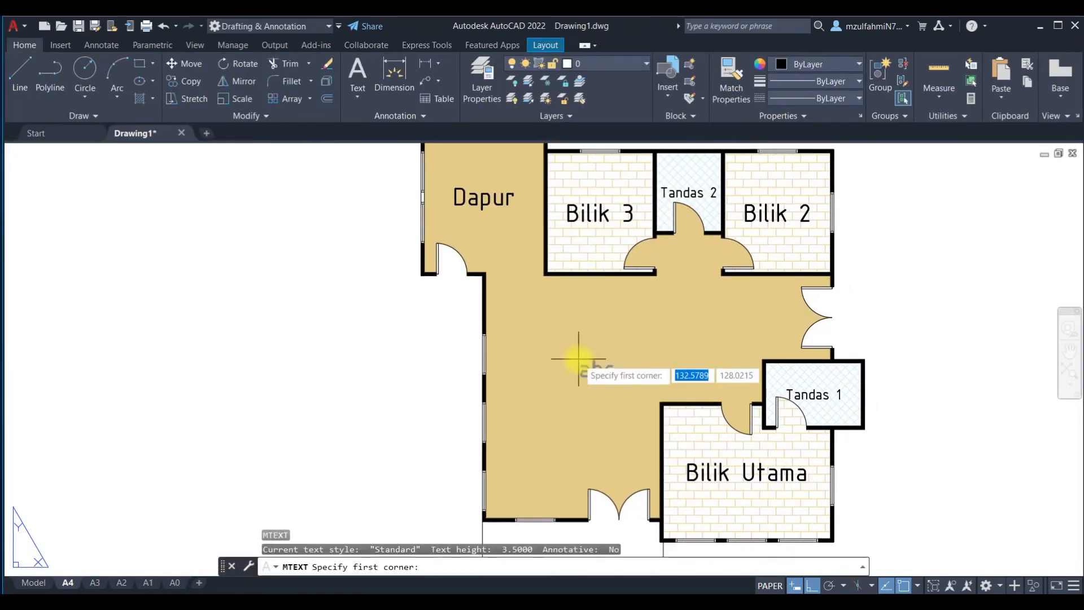
pyautogui.click(662, 397)
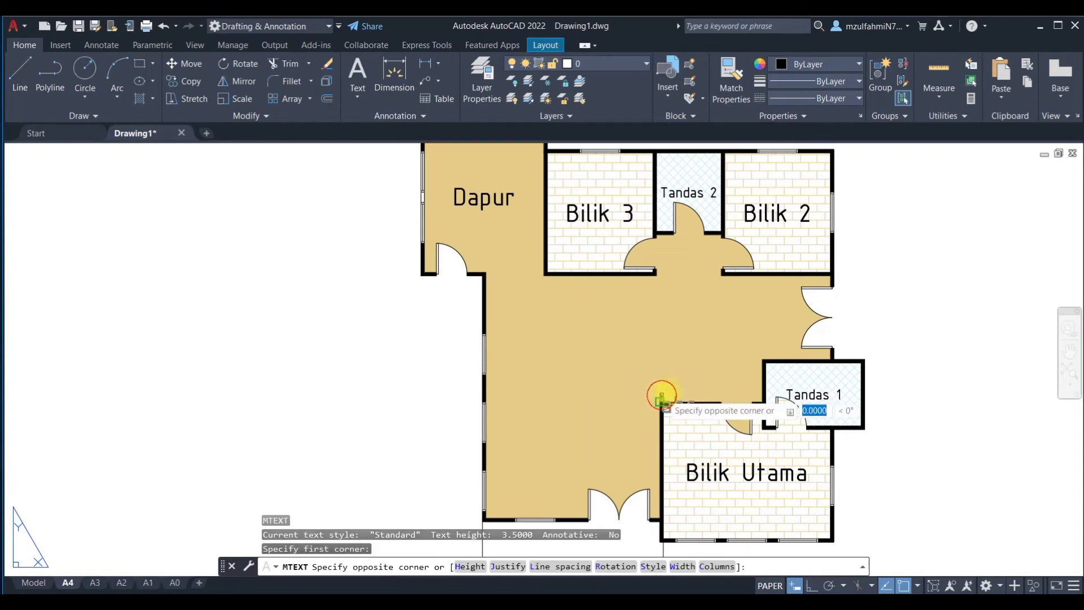
pyautogui.click(823, 277)
pyautogui.click(489, 86)
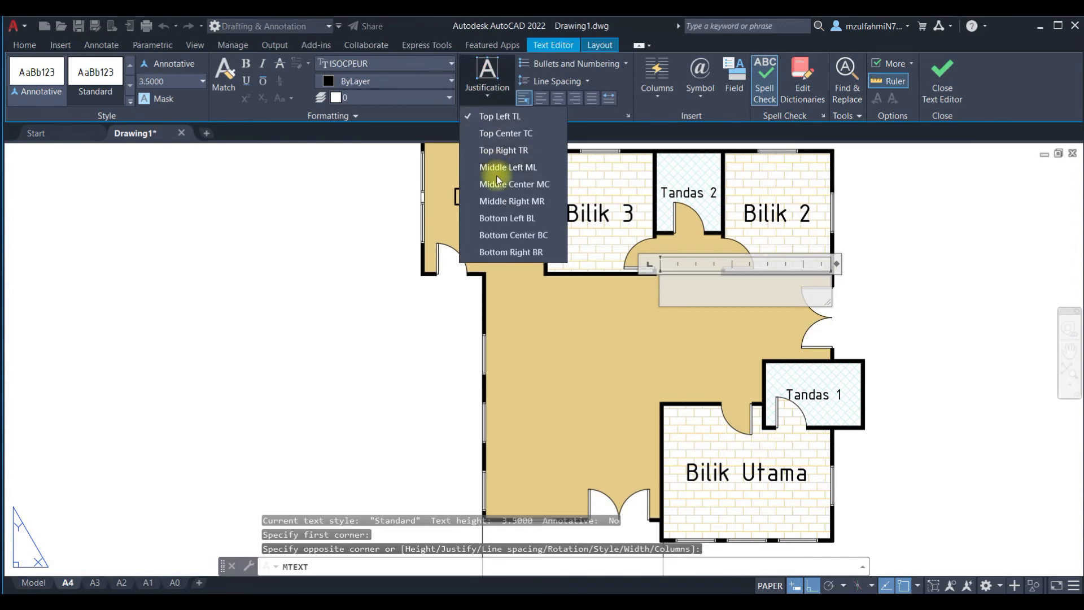
pyautogui.click(497, 178)
pyautogui.write('Ru')
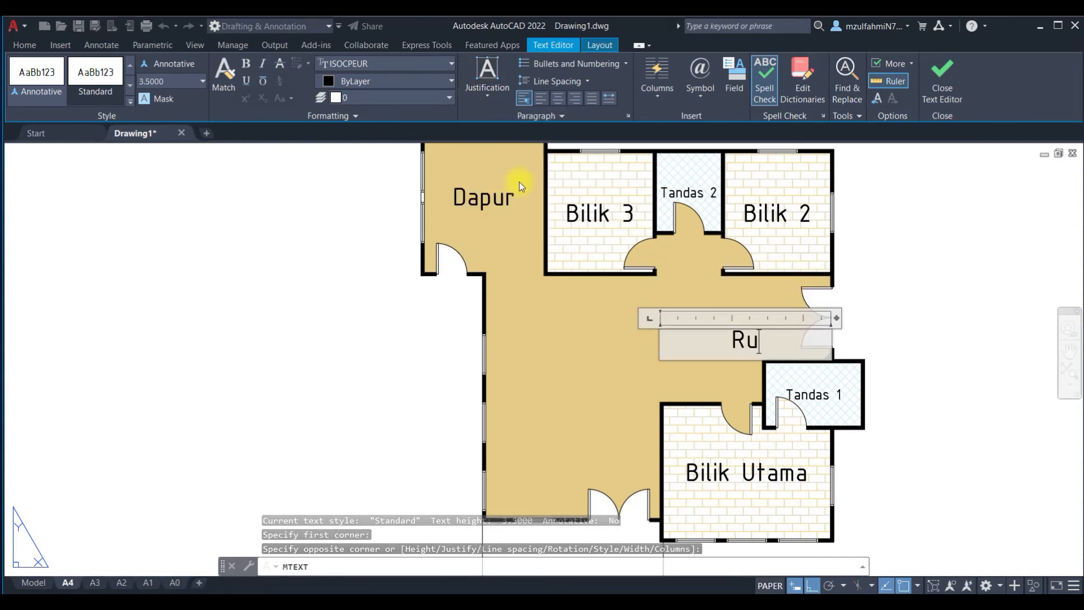
pyautogui.write('ang kelu')
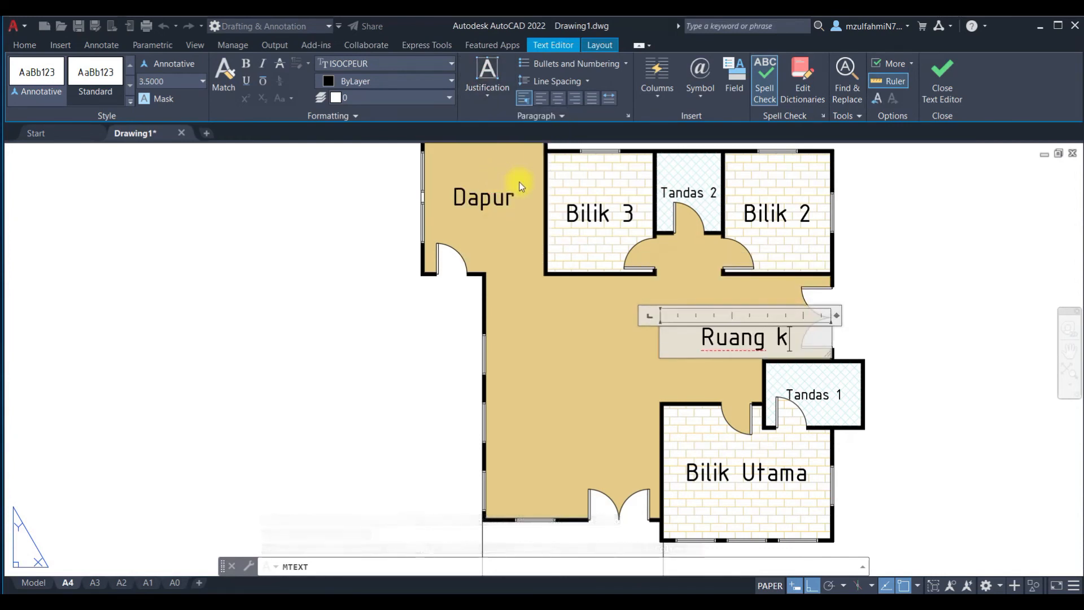
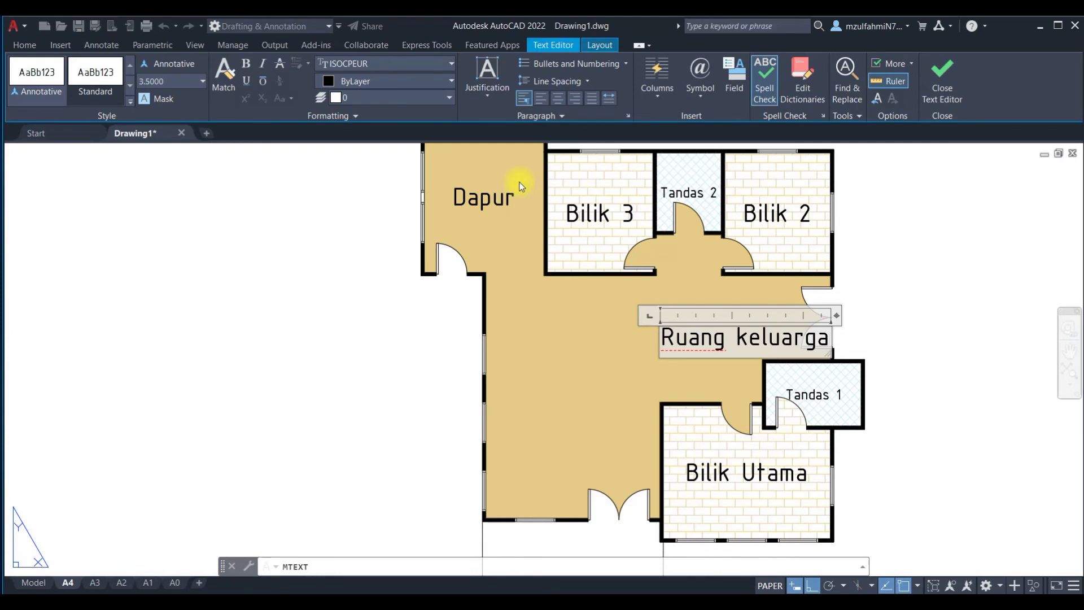
pyautogui.click(736, 338)
pyautogui.press('Return')
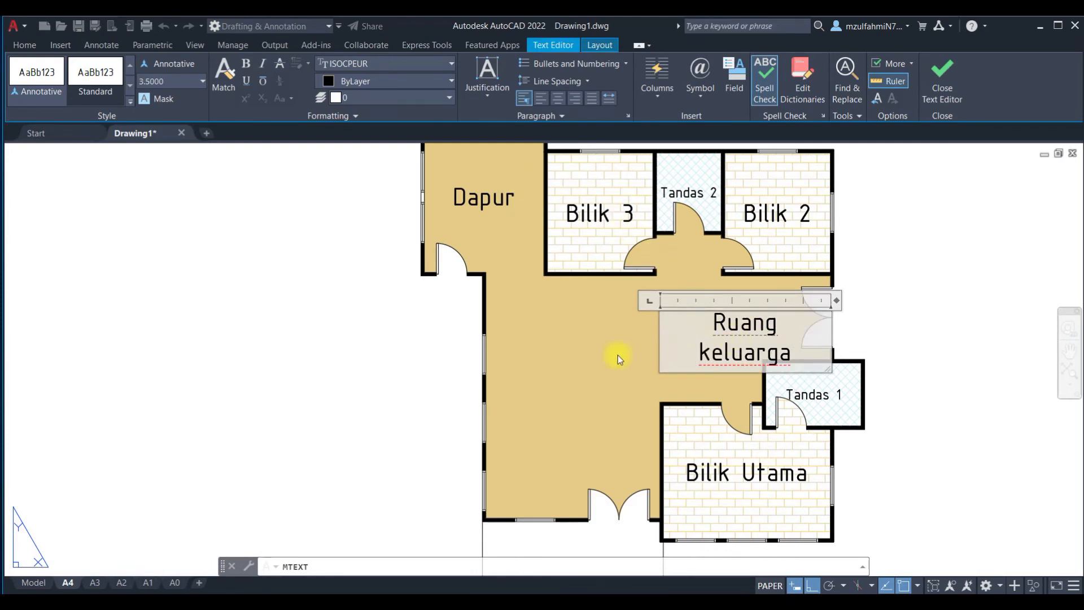
pyautogui.click(508, 339)
# Step: Move the "Ruang keluarga" label slightly upward, clear of the Tandas 1 wall
pyautogui.click(746, 339)
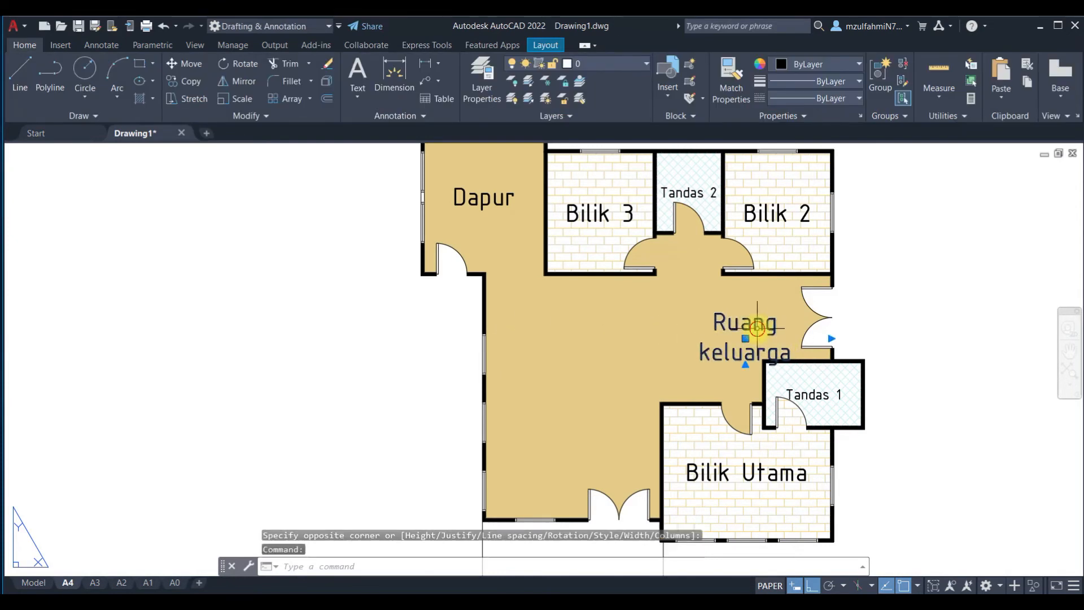
pyautogui.click(745, 339)
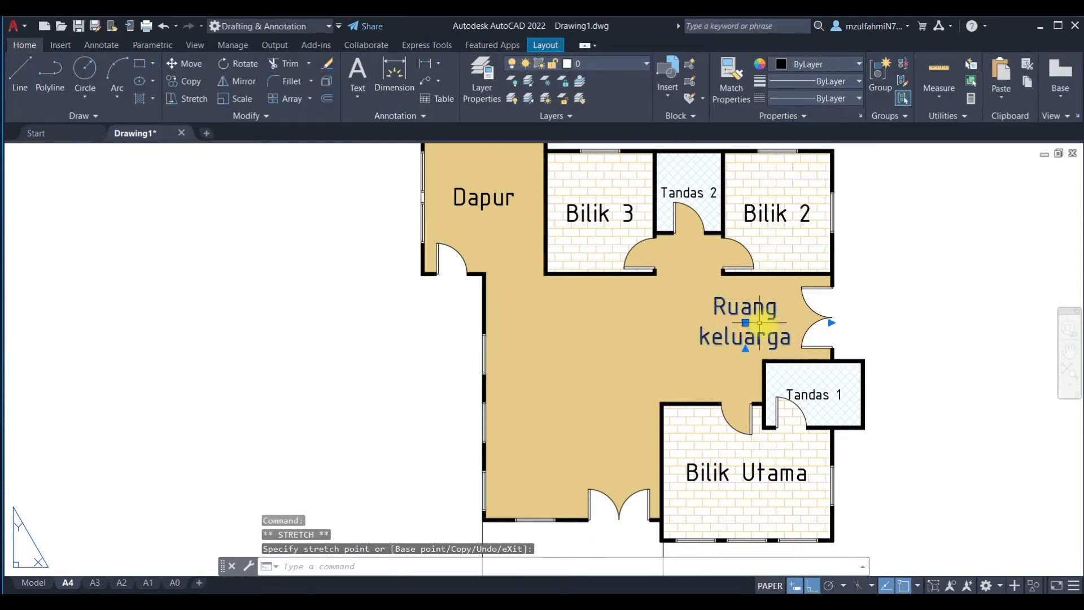
pyautogui.click(745, 323)
pyautogui.press('Escape')
# Step: Label the open area below Dapur and Bilik 3 with Middle Center multiline text "Ruang makan", spanning down to Bilik Utama's upper wall
pyautogui.write('mt')
pyautogui.press('Return')
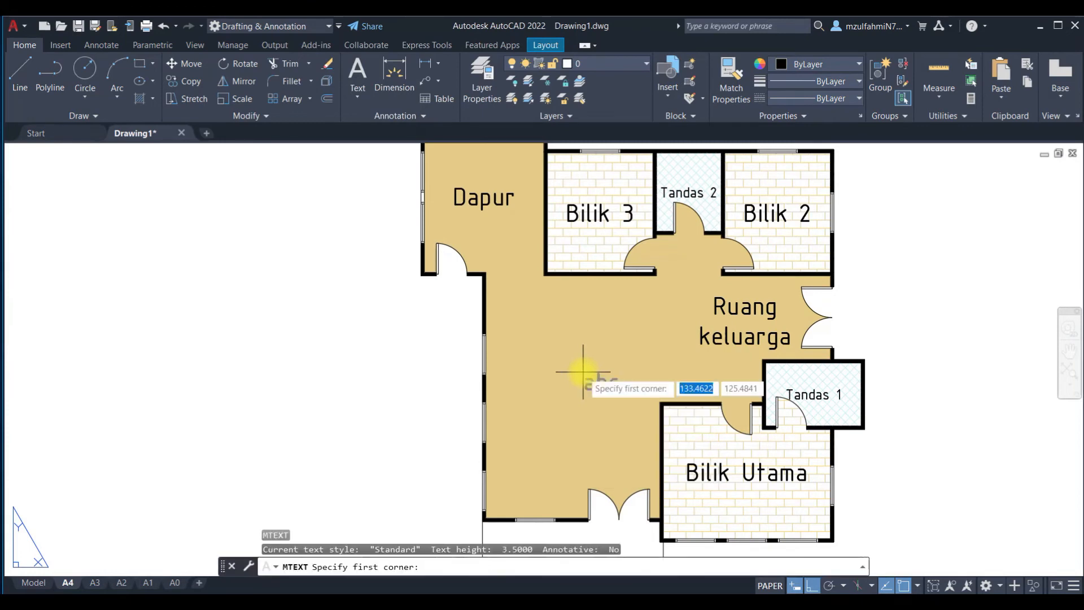
pyautogui.click(655, 401)
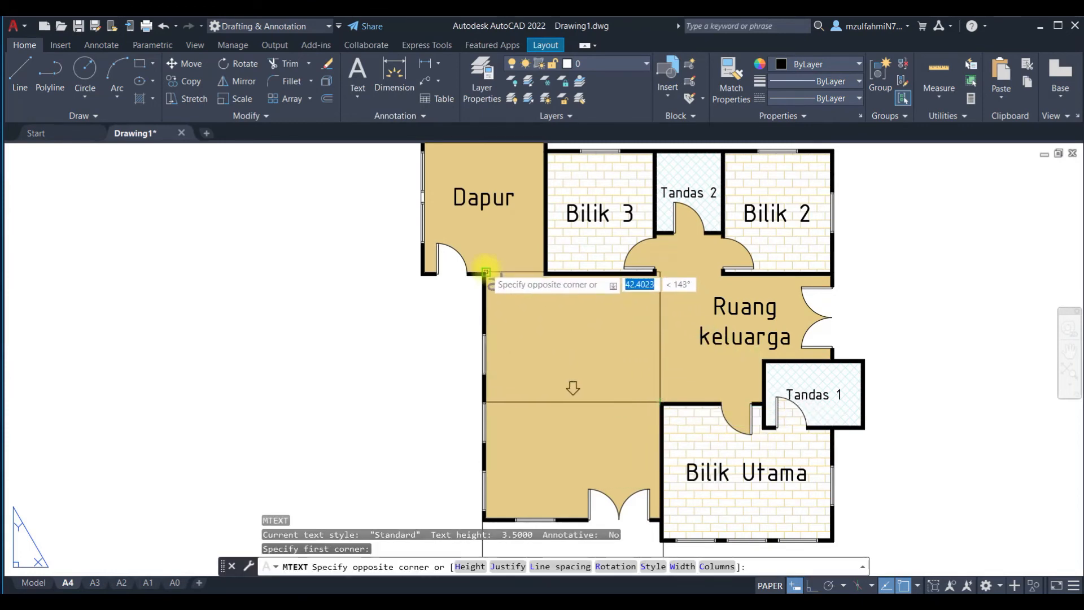
pyautogui.click(485, 272)
pyautogui.click(486, 74)
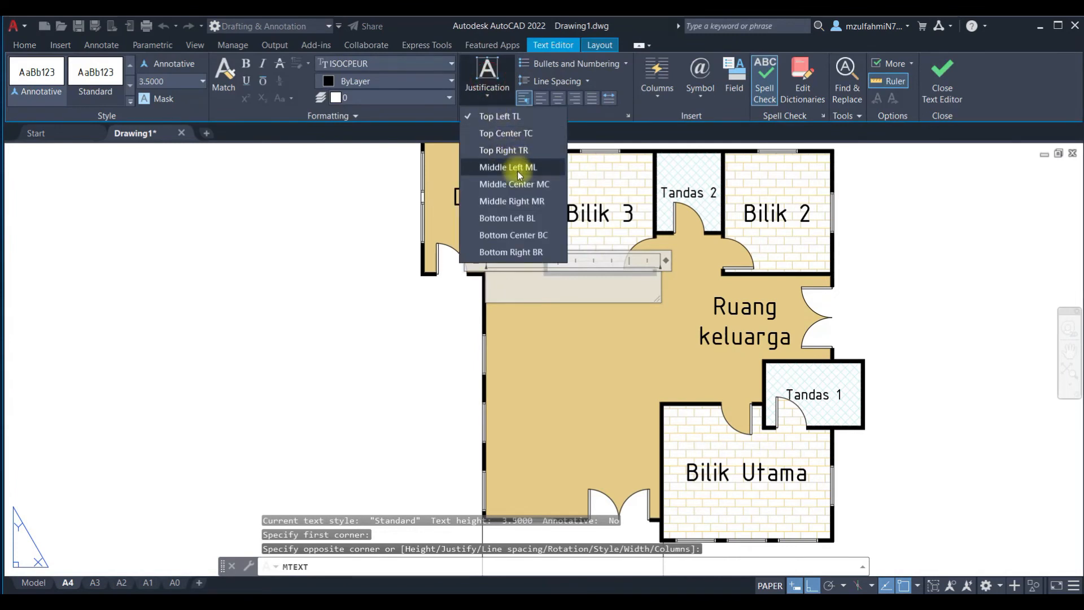
pyautogui.click(485, 179)
pyautogui.write('Ry')
pyautogui.press('BackSpace')
pyautogui.write('uang makan')
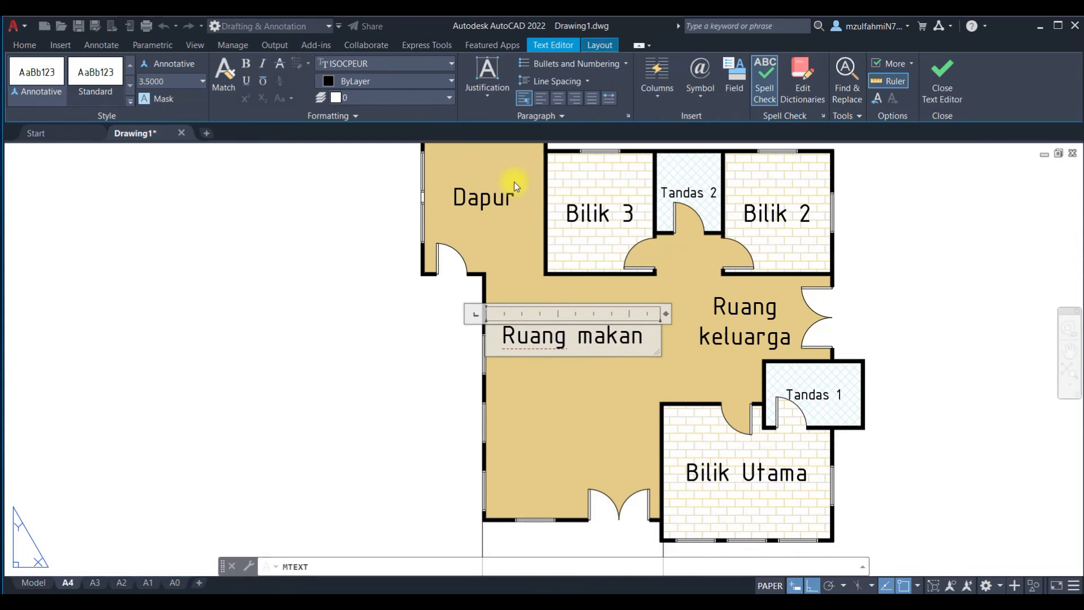
pyautogui.click(515, 187)
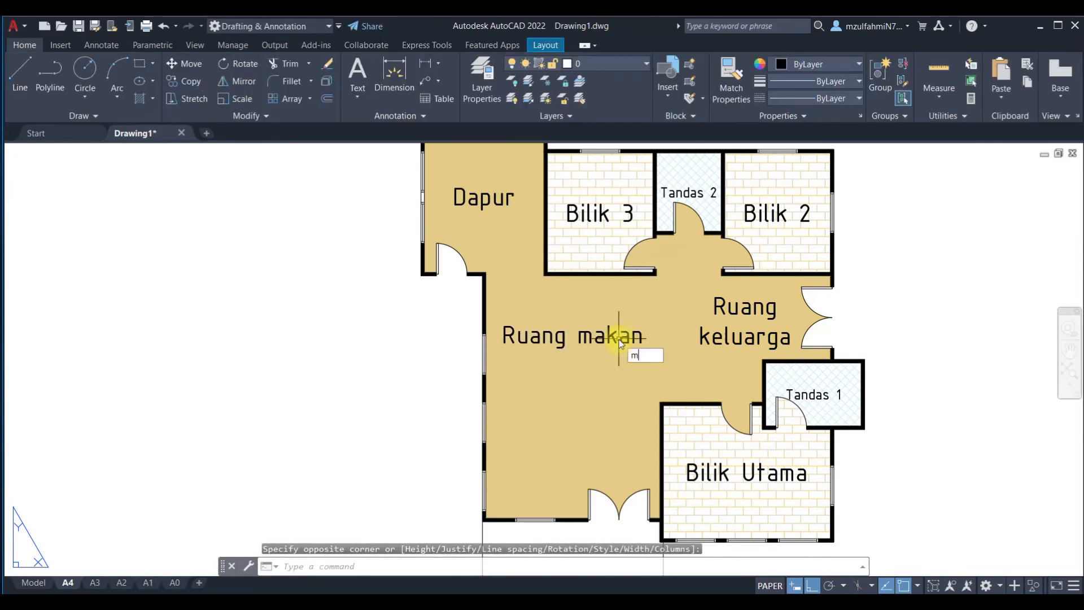
# Step: Label the area beside Bilik Utama, at the double entrance door, with Middle Center multiline text "Ruang tamu"
pyautogui.write('mt')
pyautogui.press('Return')
pyautogui.scroll(2, 643, 432)
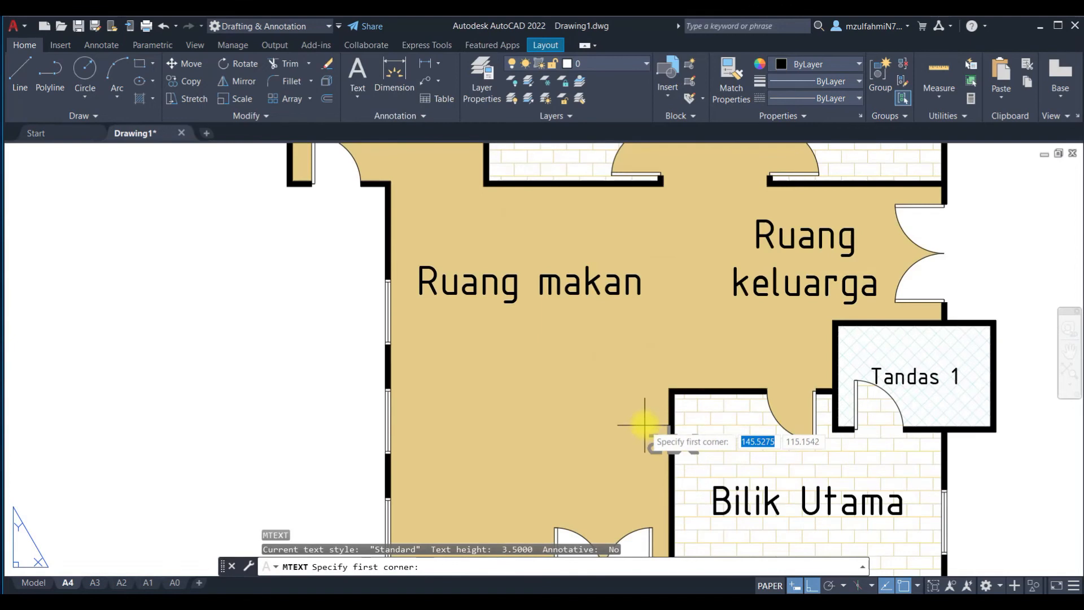
pyautogui.click(667, 389)
pyautogui.scroll(-2, 668, 390)
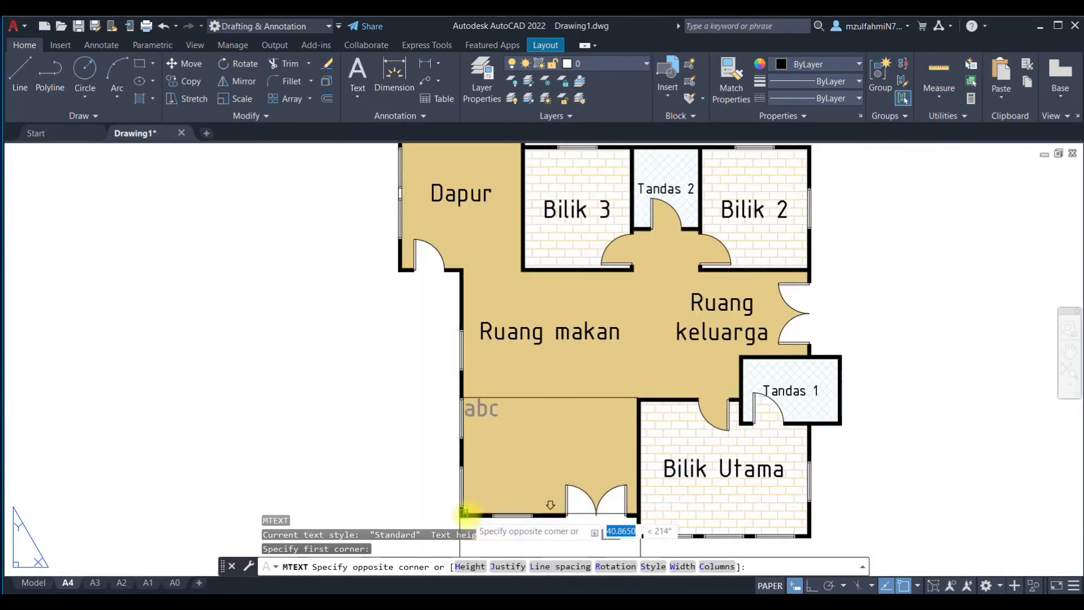
pyautogui.click(464, 512)
pyautogui.click(487, 79)
pyautogui.click(504, 188)
pyautogui.write('Ruang tamu')
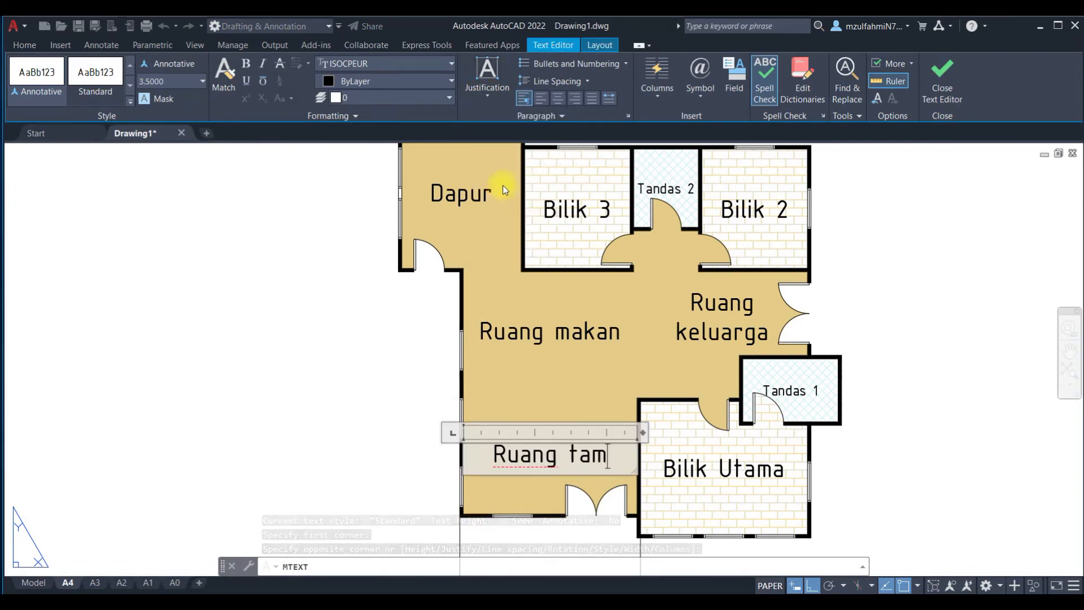
pyautogui.click(281, 290)
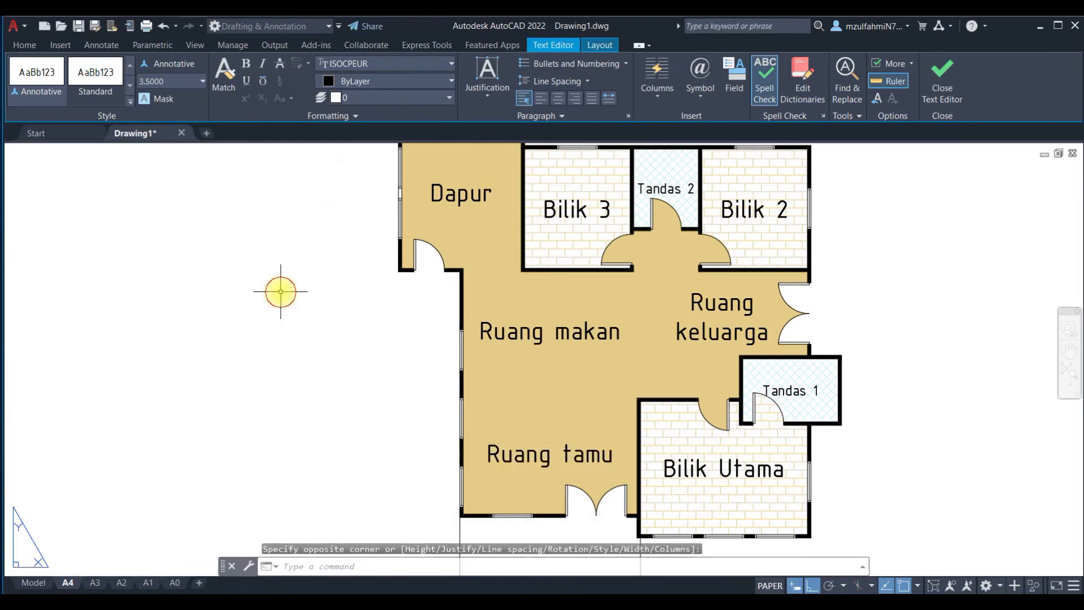
# Step: Break the "Ruang makan" label into two lines, one word each
pyautogui.scroll(-2, 395, 276)
pyautogui.scroll(2, 501, 300)
pyautogui.doubleClick(503, 311)
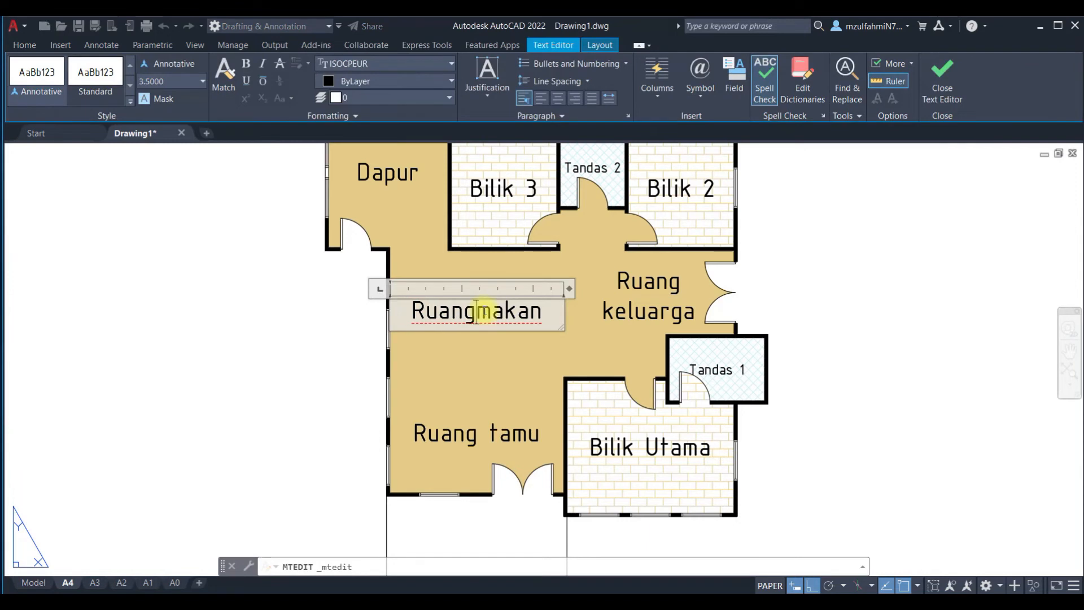
pyautogui.press('Return')
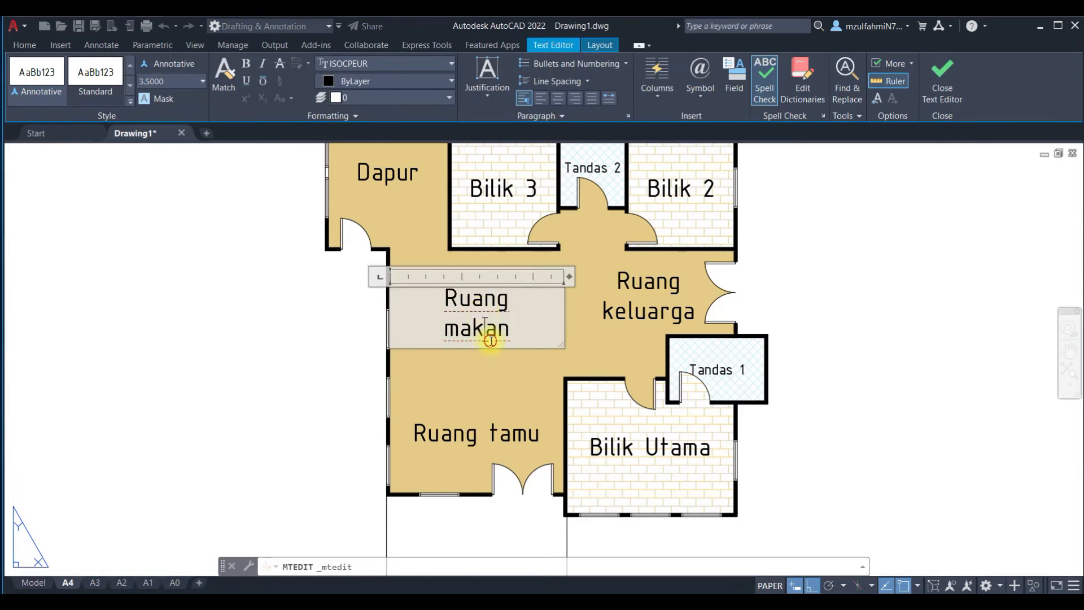
pyautogui.click(301, 353)
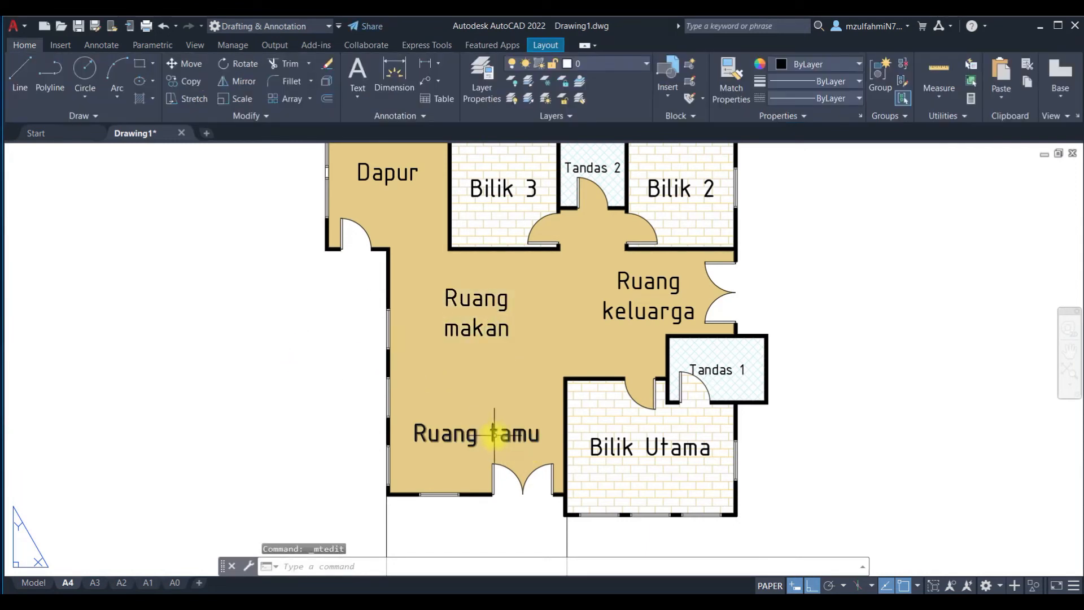
# Step: Split the "Ruang tamu" label into two lines, one word each
pyautogui.doubleClick(495, 435)
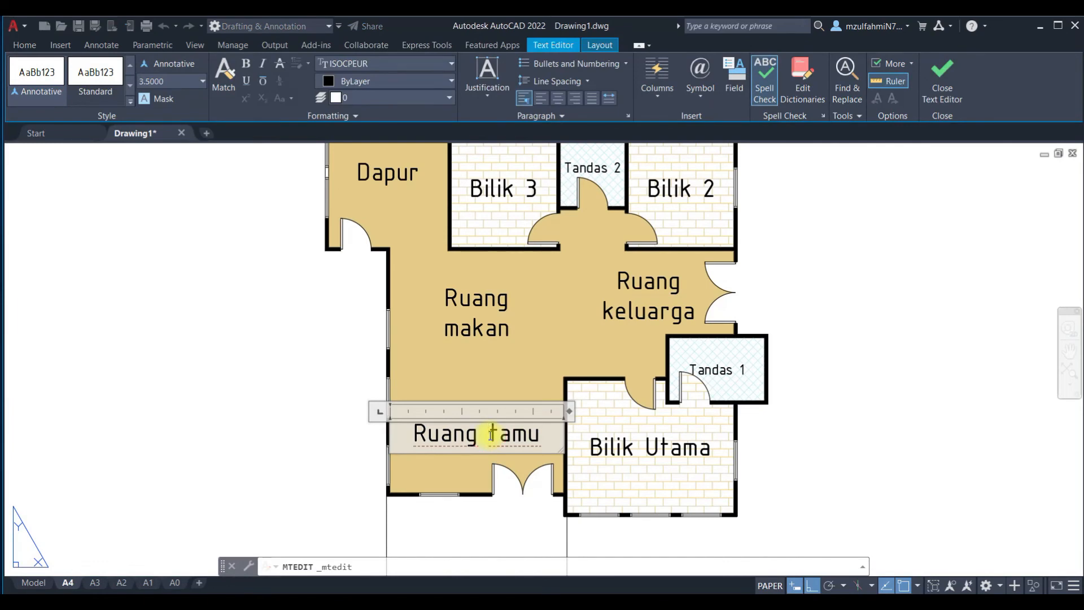
pyautogui.click(492, 434)
pyautogui.press('Return')
pyautogui.click(309, 451)
# Step: Label the empty rectangle in front of Ruang tamu with Middle Center multiline text "Tempat letak kereta", spanning the rectangle
pyautogui.scroll(-2, 344, 438)
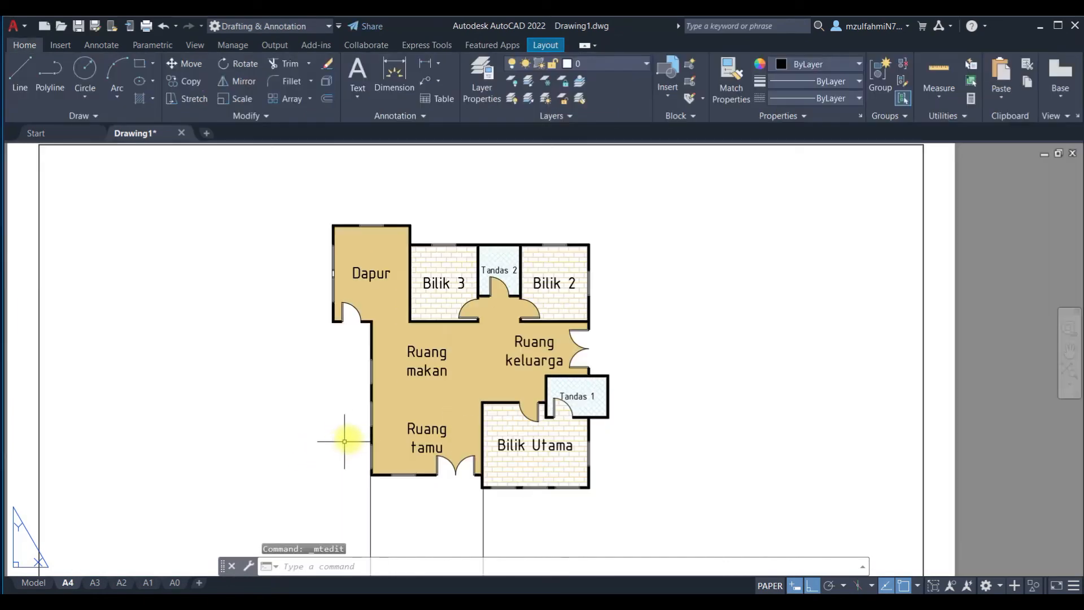
pyautogui.moveTo(389, 430); pyautogui.dragTo(388, 368, button='middle')
pyautogui.scroll(-2, 387, 367)
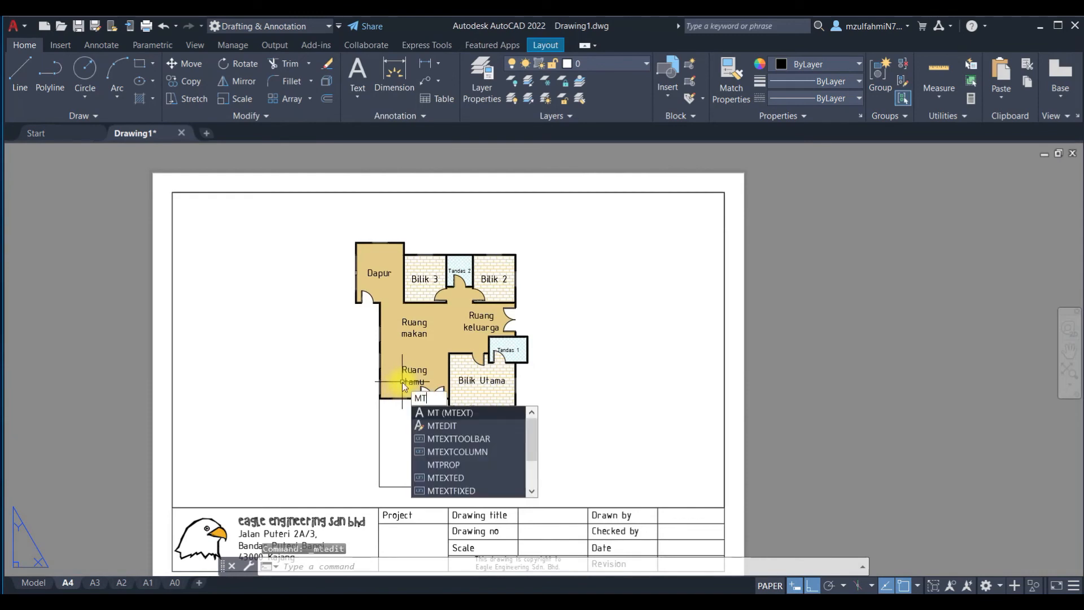
pyautogui.press('Return')
pyautogui.scroll(2, 386, 482)
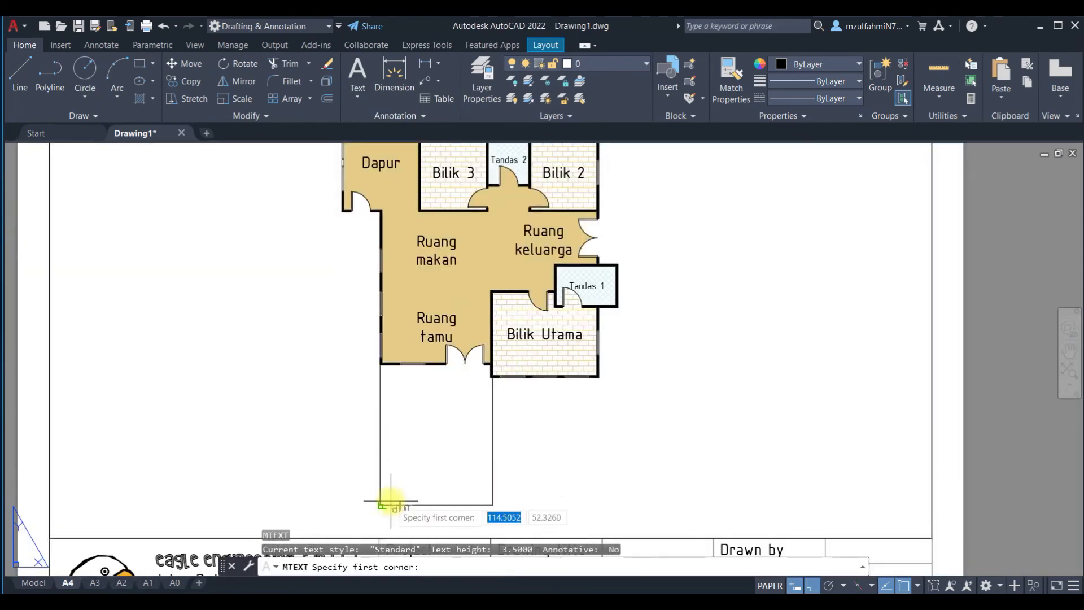
pyautogui.click(381, 504)
pyautogui.scroll(5, 489, 367)
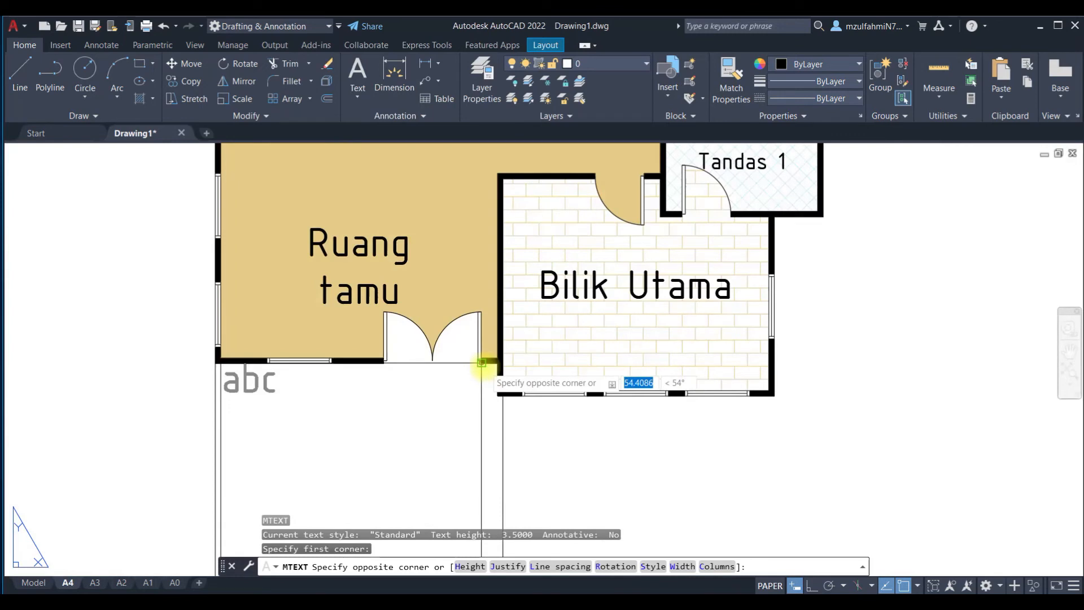
pyautogui.click(511, 369)
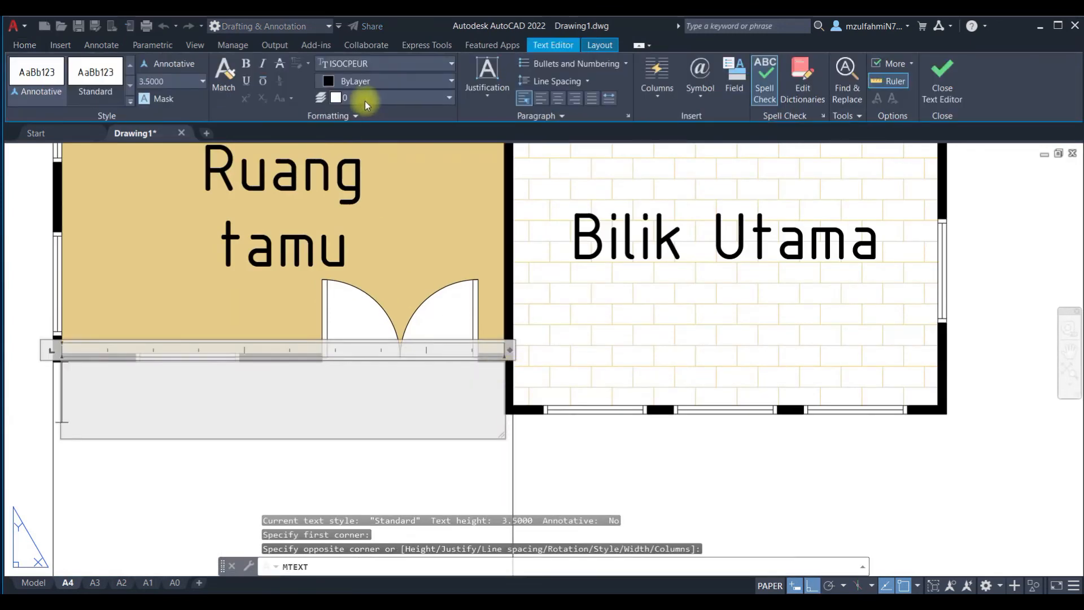
pyautogui.click(487, 73)
pyautogui.click(513, 184)
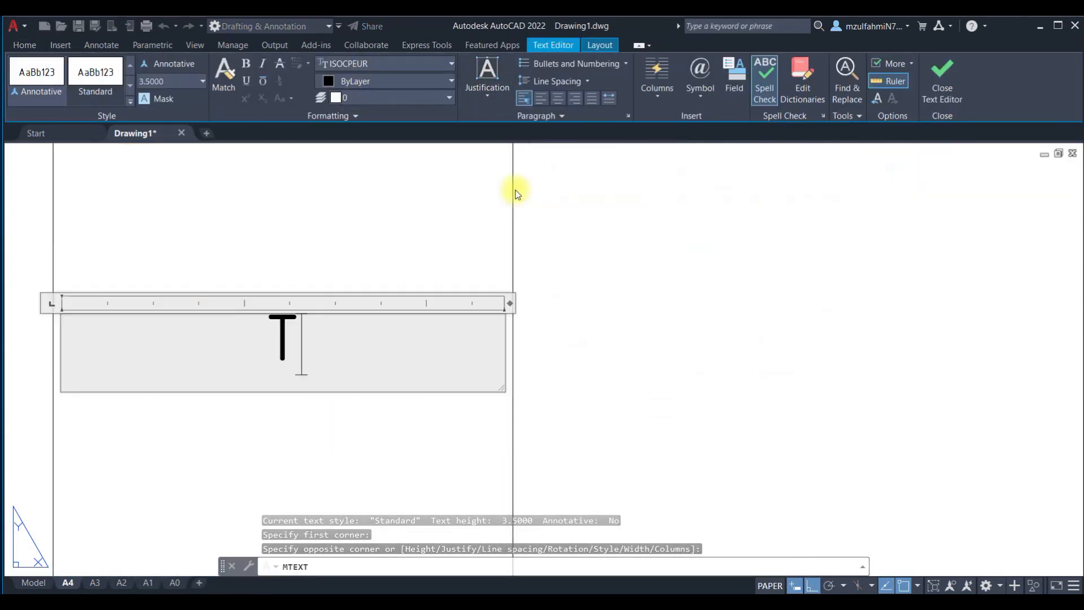
pyautogui.write('empa')
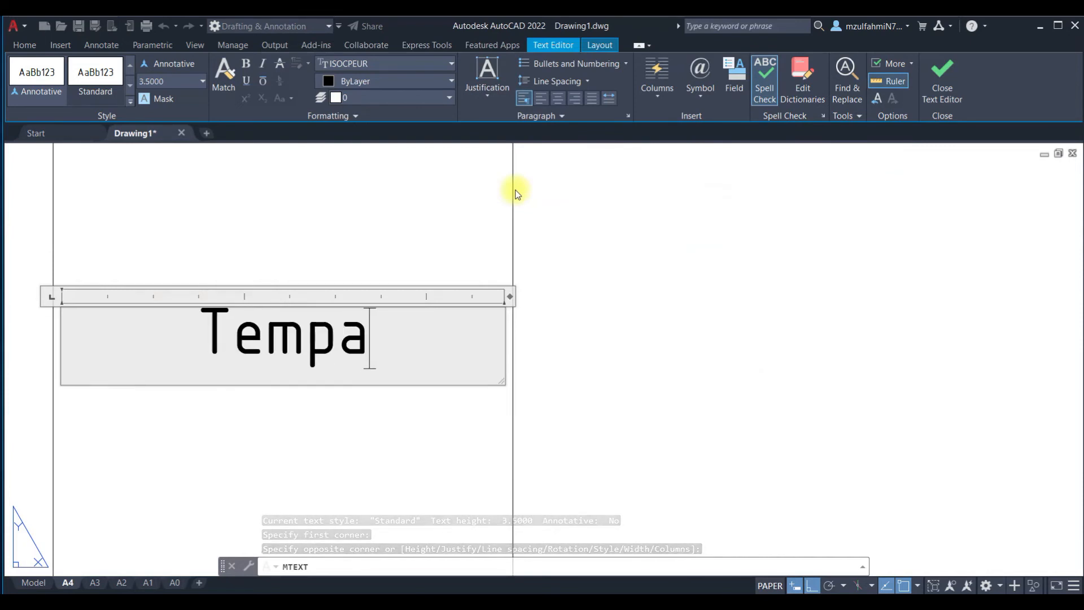
pyautogui.write('t letak ')
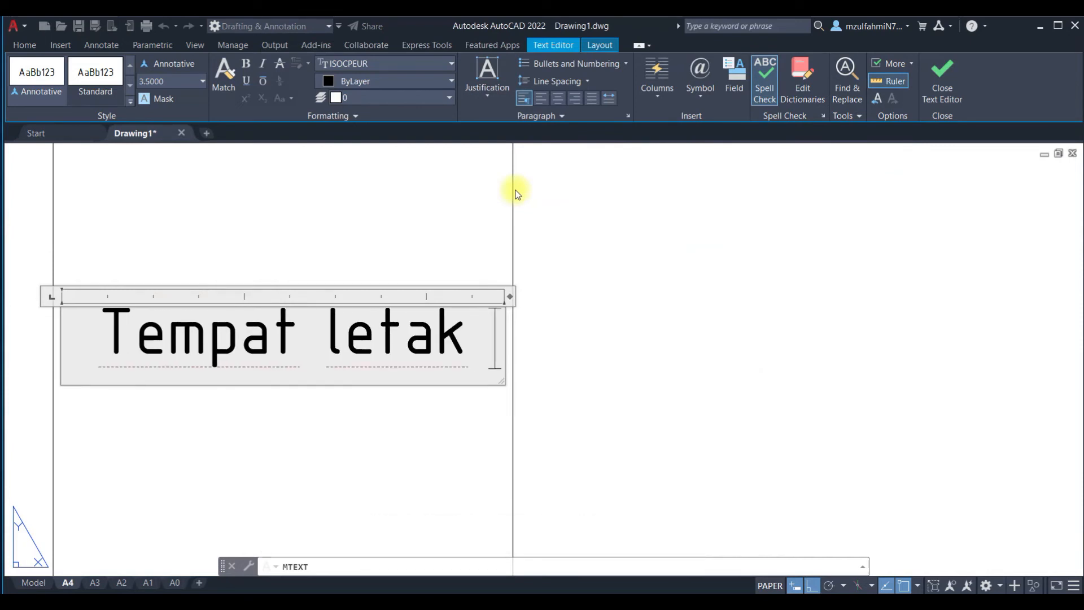
pyautogui.write('kereta')
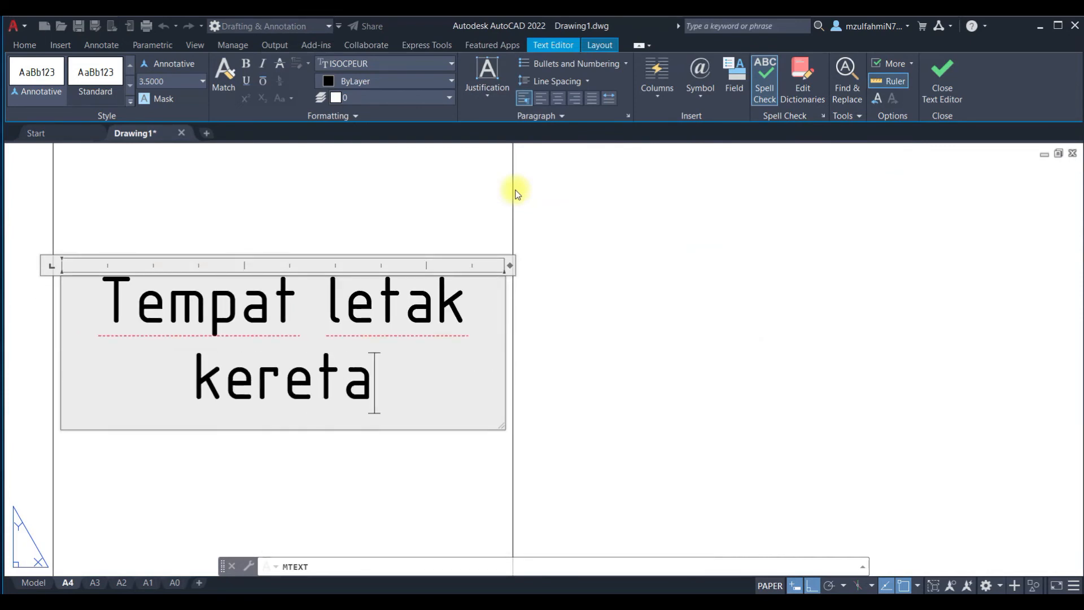
pyautogui.click(648, 367)
pyautogui.scroll(-5, 649, 367)
pyautogui.scroll(3, 570, 373)
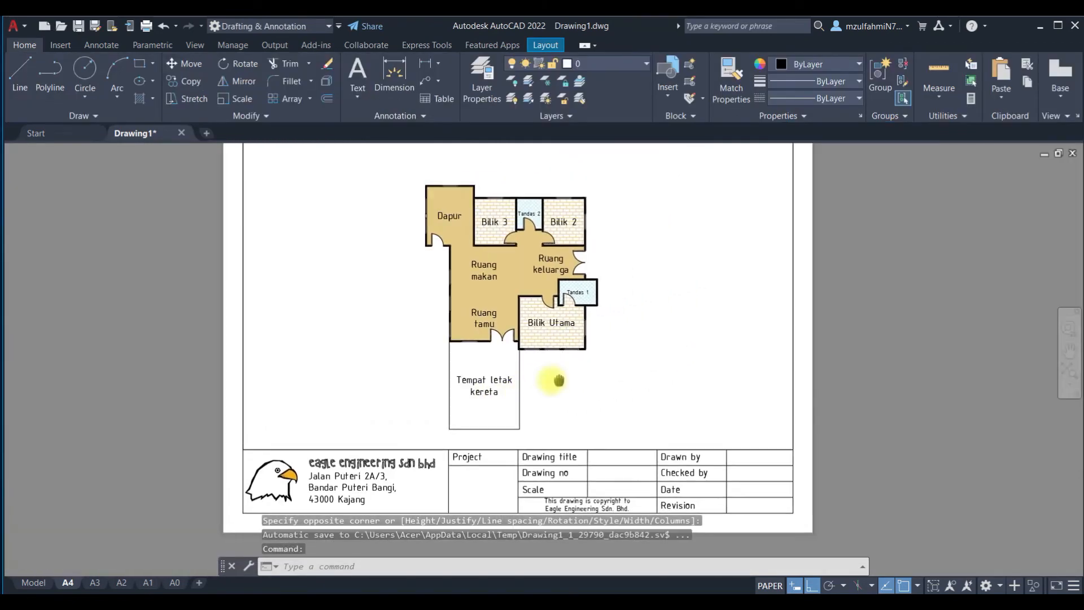
pyautogui.scroll(-4, 448, 273)
pyautogui.scroll(2, 412, 234)
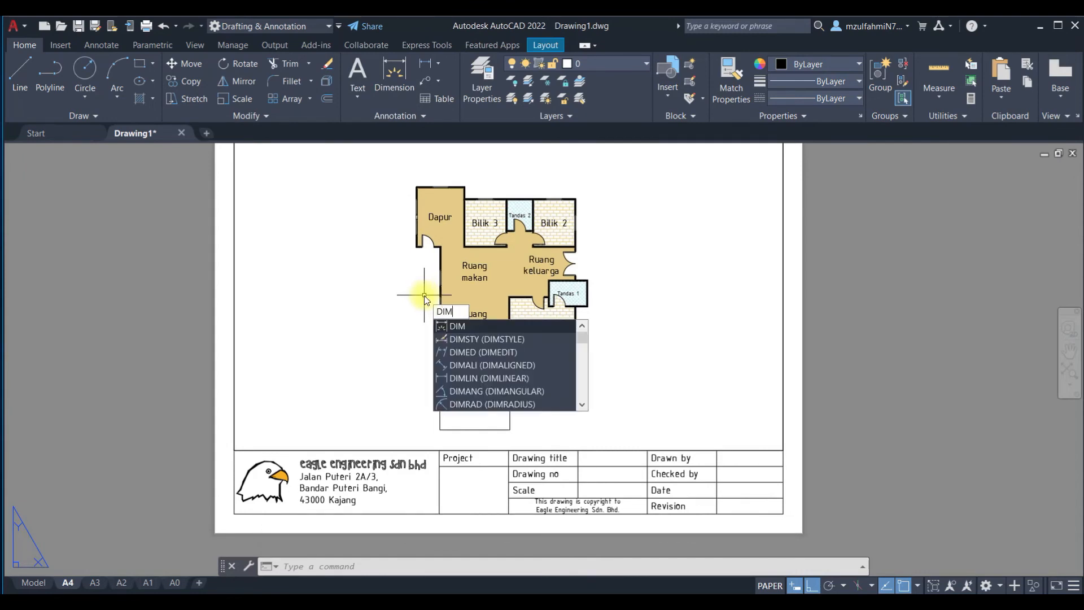
pyautogui.press('Return')
pyautogui.scroll(-1, 373, 305)
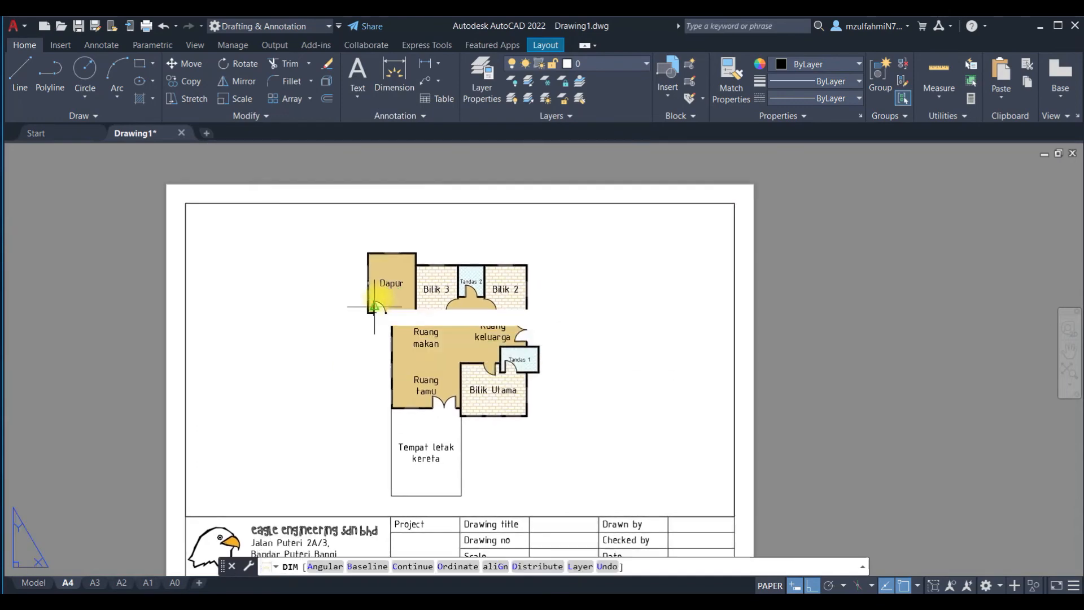
pyautogui.scroll(5, 363, 297)
pyautogui.scroll(-1, 317, 299)
pyautogui.scroll(3, 315, 311)
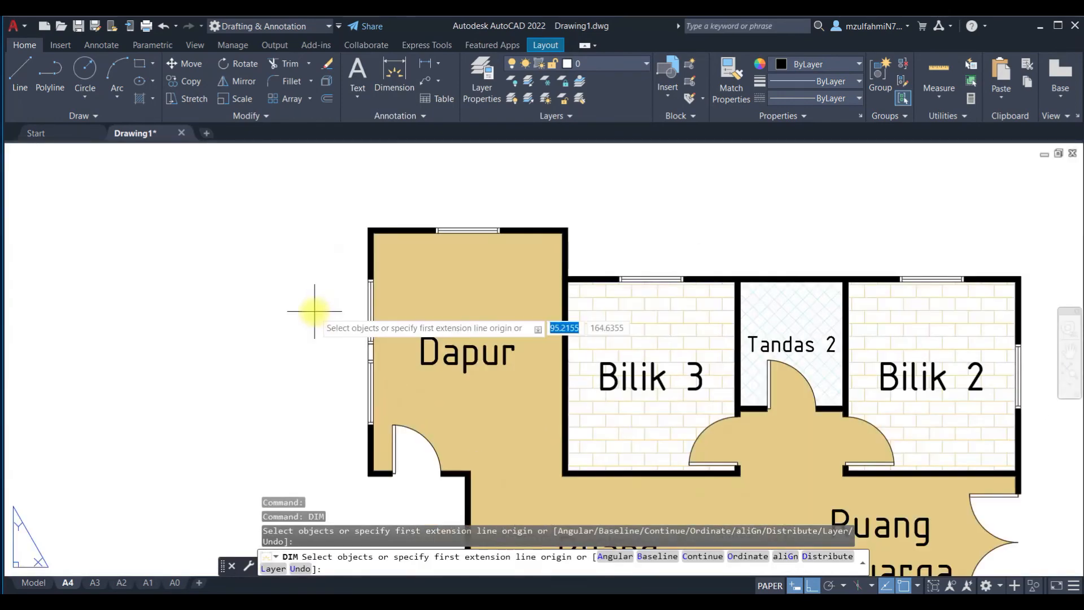
pyautogui.press('Escape')
# Step: Turn on the Framework layer to check its dashed outlines on the sheet, and turn it off again
pyautogui.click(604, 66)
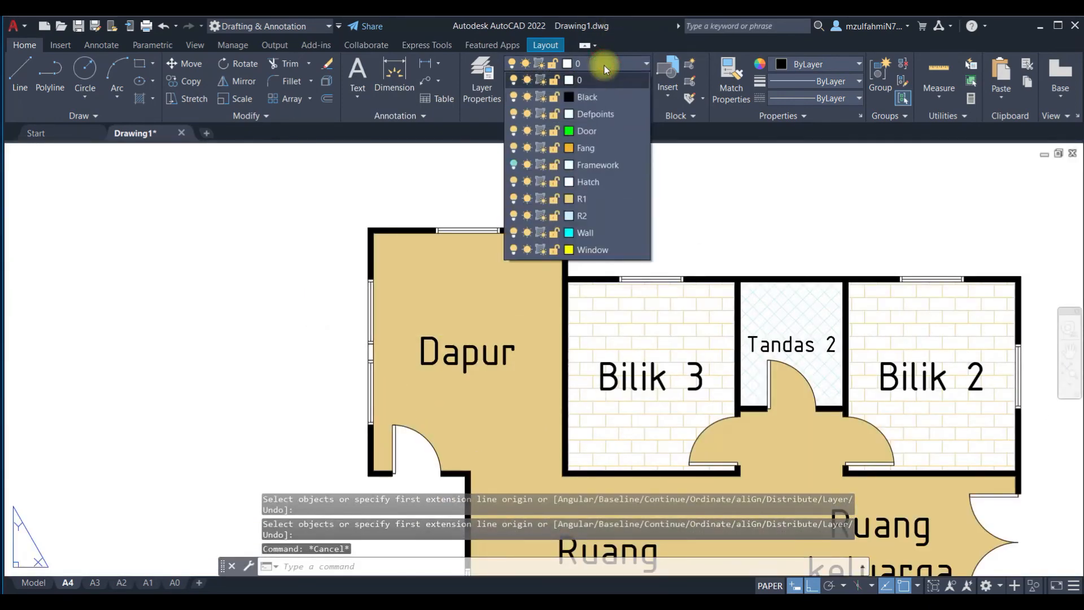
pyautogui.click(514, 165)
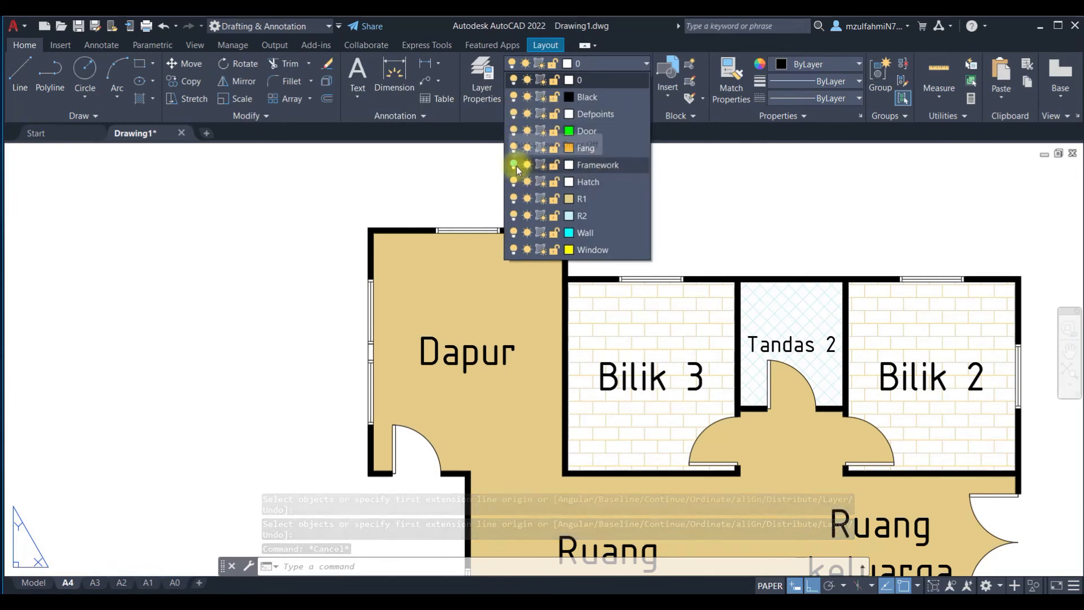
pyautogui.scroll(-5, 371, 253)
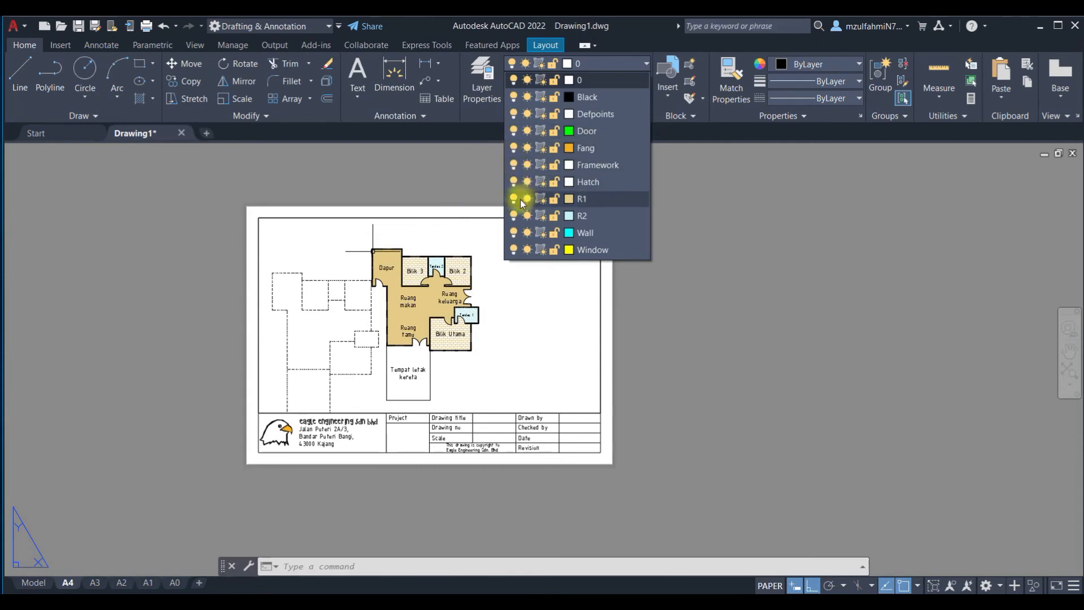
pyautogui.click(515, 165)
pyautogui.scroll(2, 418, 259)
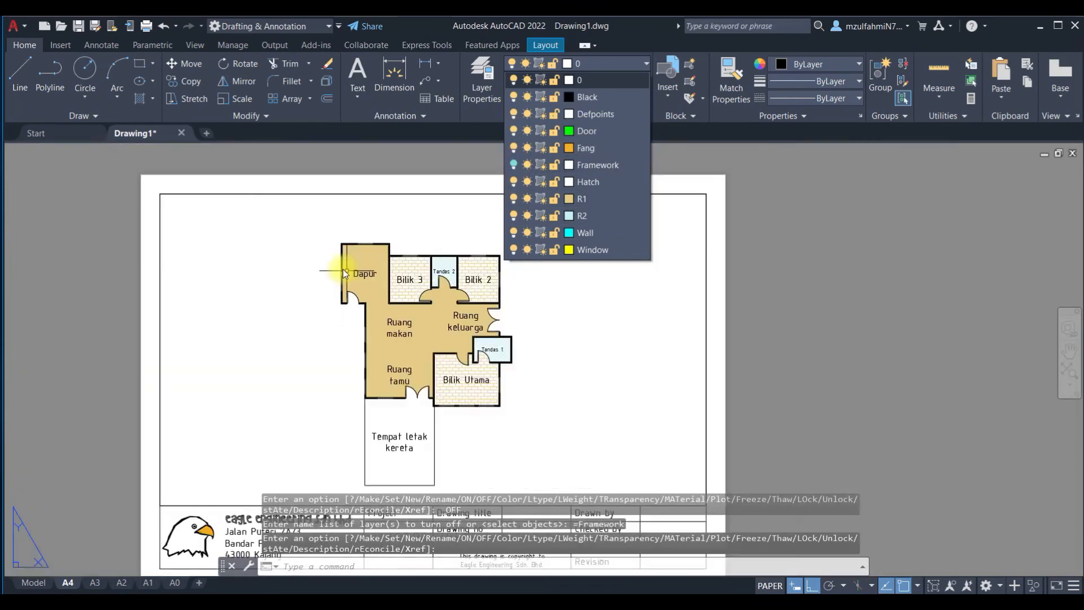
pyautogui.scroll(2, 281, 268)
pyautogui.scroll(-2, 254, 237)
pyautogui.scroll(2, 254, 241)
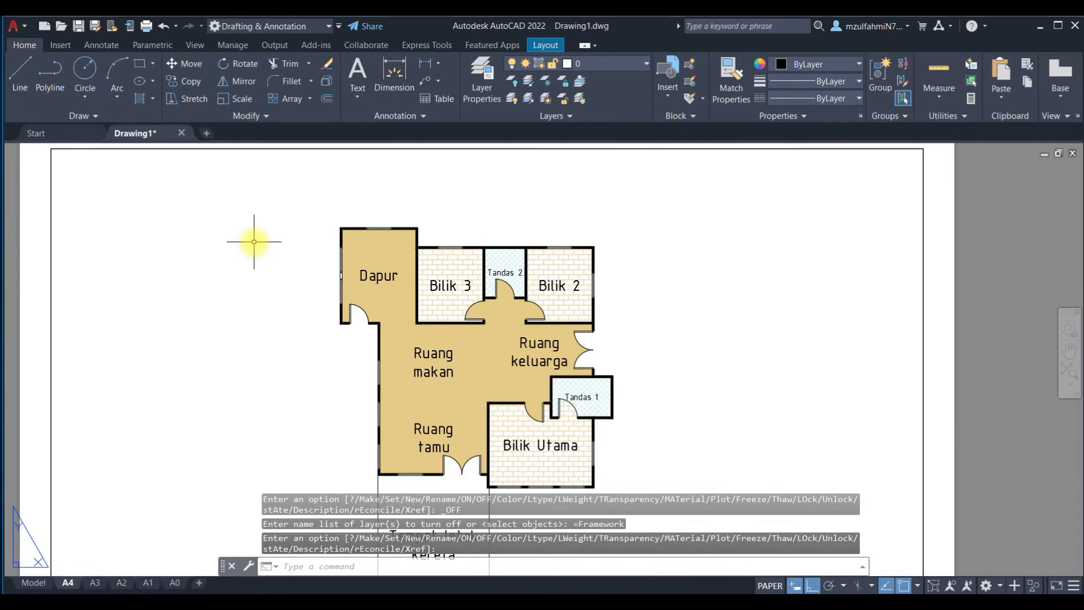
# Step: Dimension the overall width of Dapur between its outer upper corners, placing the dimension line above the room
pyautogui.write('dim')
pyautogui.press('Return')
pyautogui.scroll(2, 254, 242)
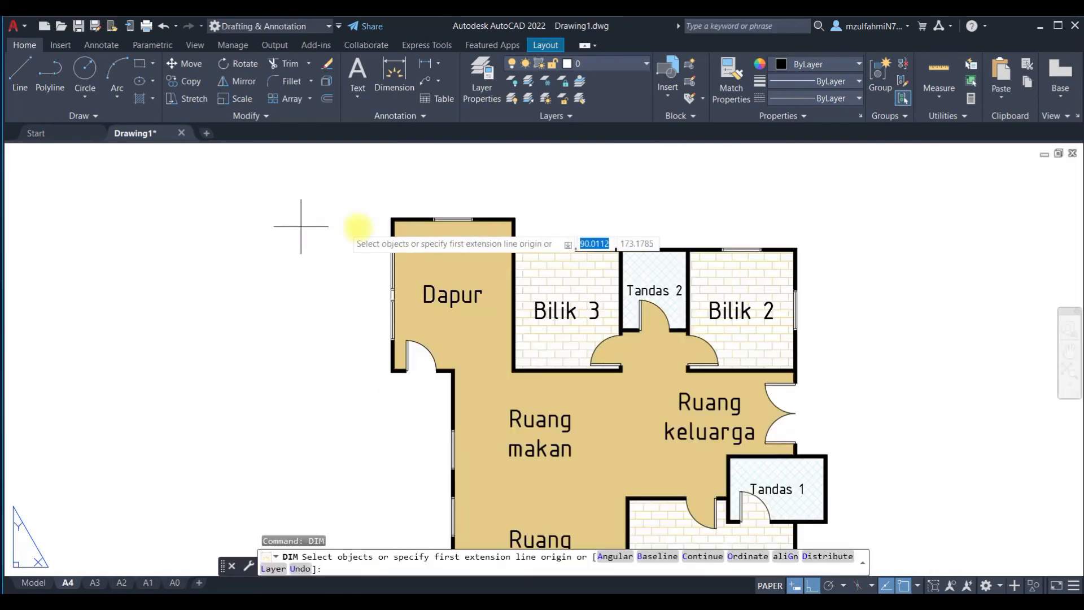
pyautogui.scroll(2, 461, 203)
pyautogui.click(349, 227)
pyautogui.click(547, 227)
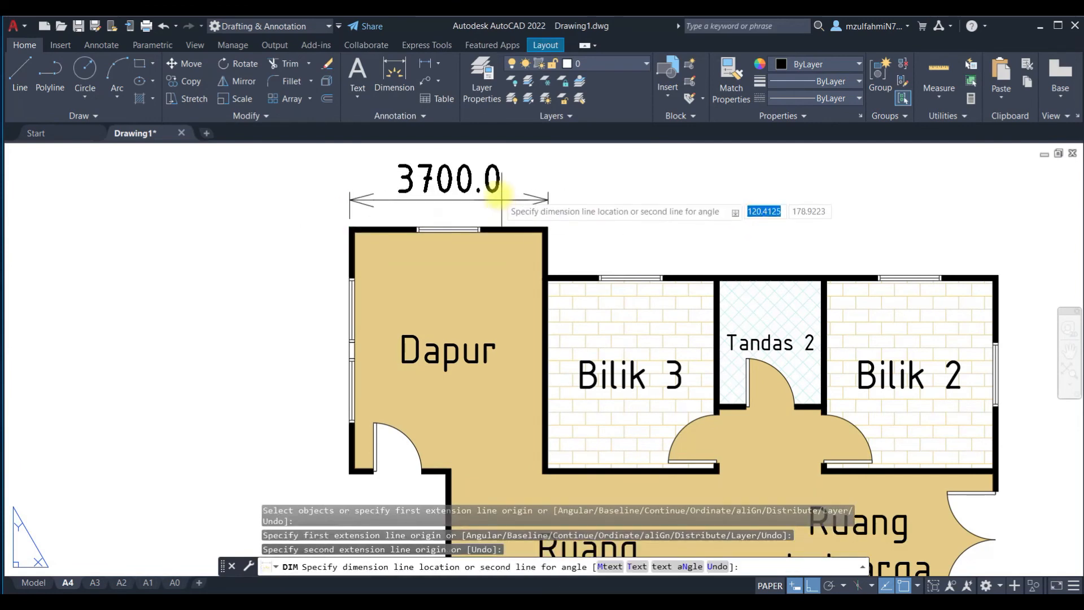
pyautogui.moveTo(501, 195); pyautogui.dragTo(480, 261, button='middle')
pyautogui.click(470, 245)
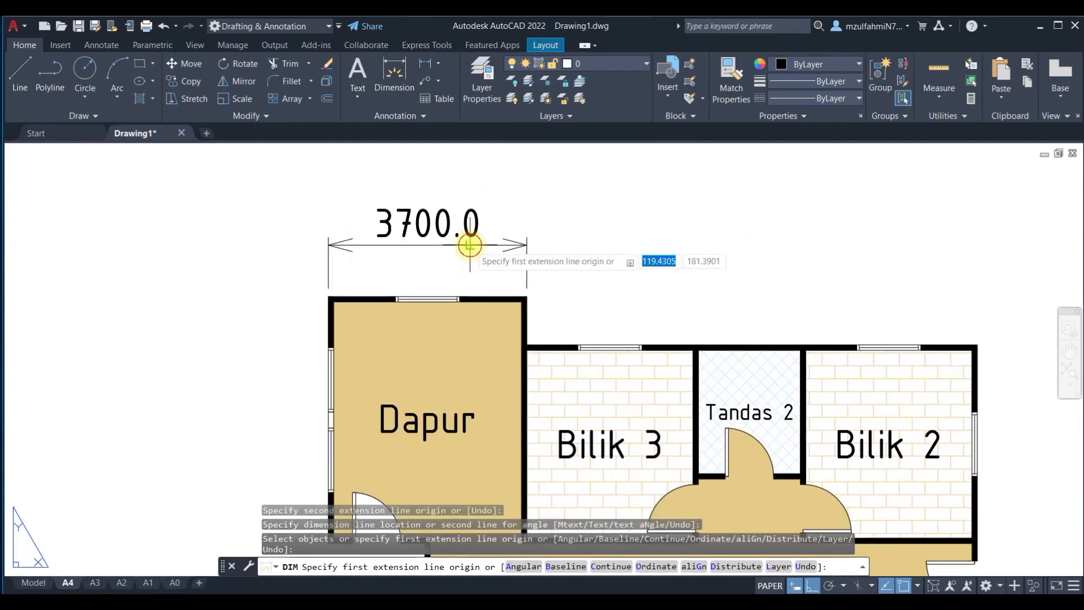
# Step: Dimension the upper wall from Dapur's upper inner corner to Bilik 2's outer corner, aligning the dimension line with Dapur's width dimension
pyautogui.click(526, 296)
pyautogui.click(976, 344)
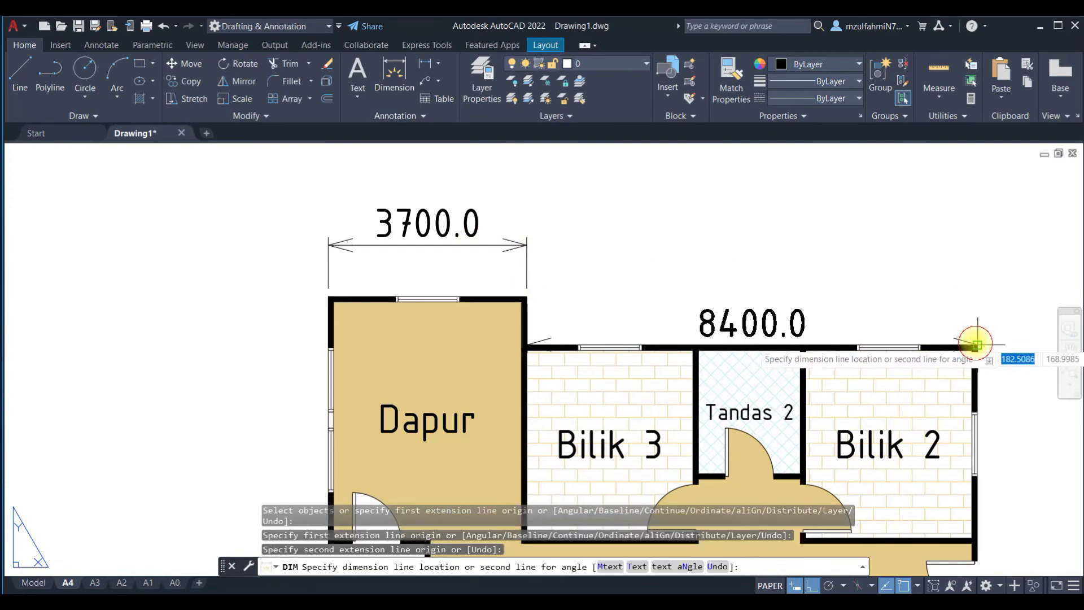
pyautogui.click(538, 244)
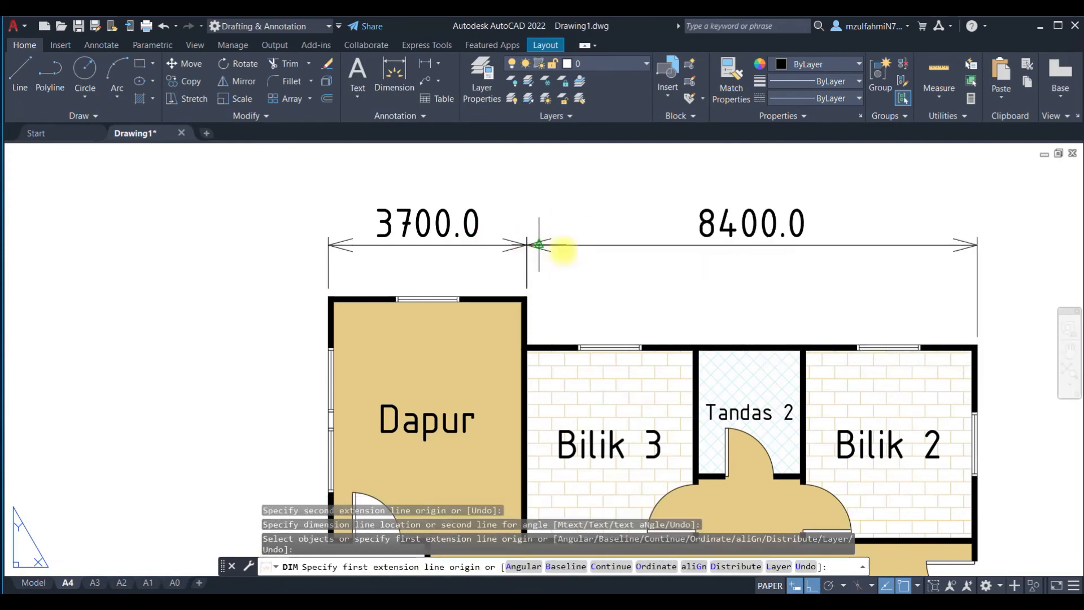
# Step: Dimension vertically from Bilik 2's upper outer corner to Tandas 1's upper outer corner, offsetting the dimension line outward by 10
pyautogui.scroll(-6, 805, 341)
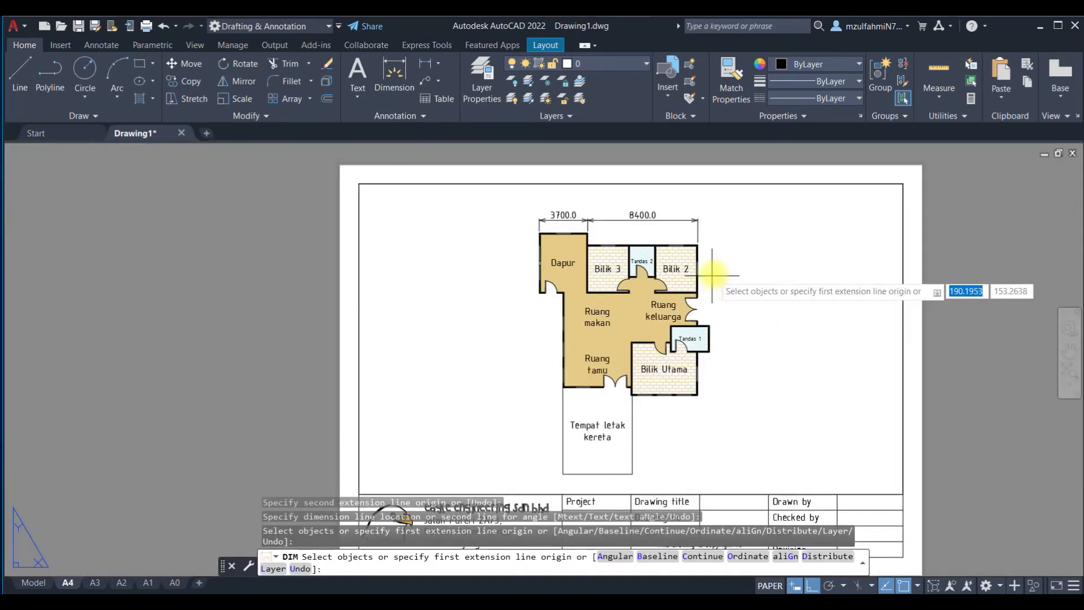
pyautogui.scroll(4, 713, 276)
pyautogui.click(657, 231)
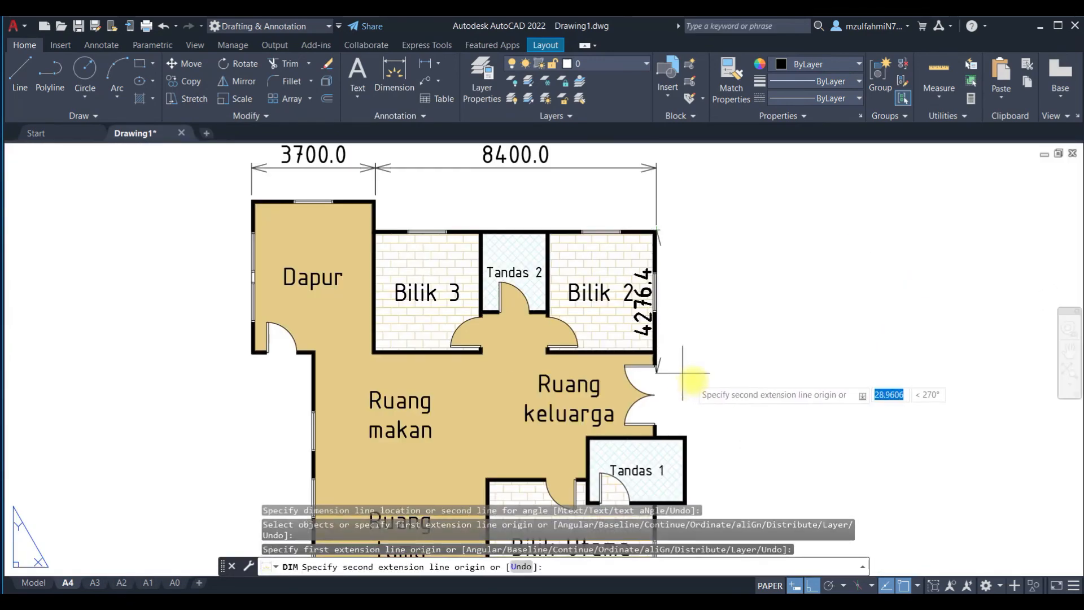
pyautogui.click(686, 435)
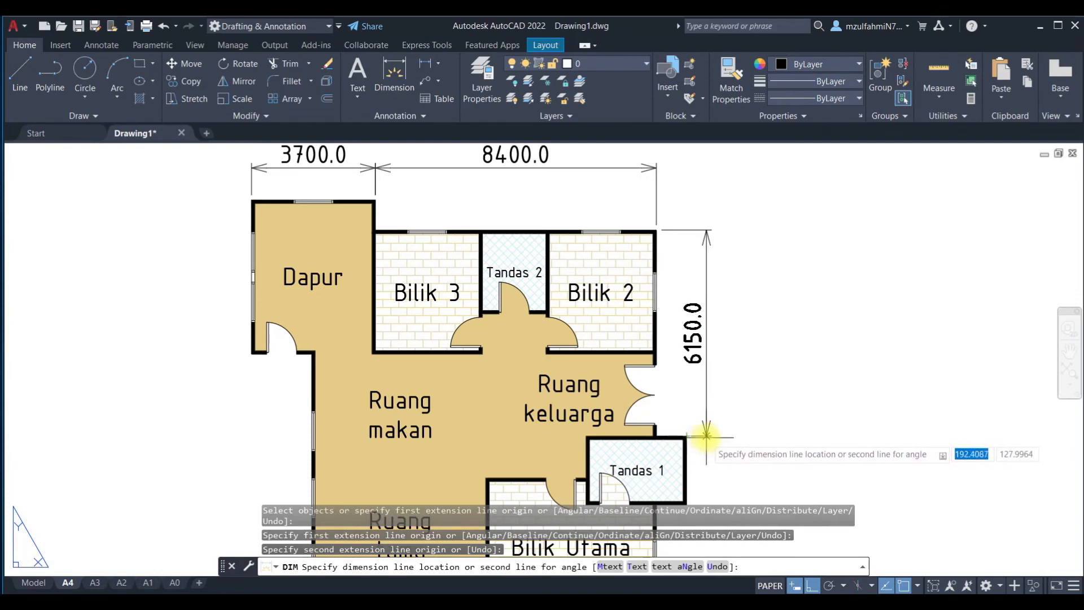
pyautogui.write('0')
pyautogui.press('Return')
pyautogui.press('Return')
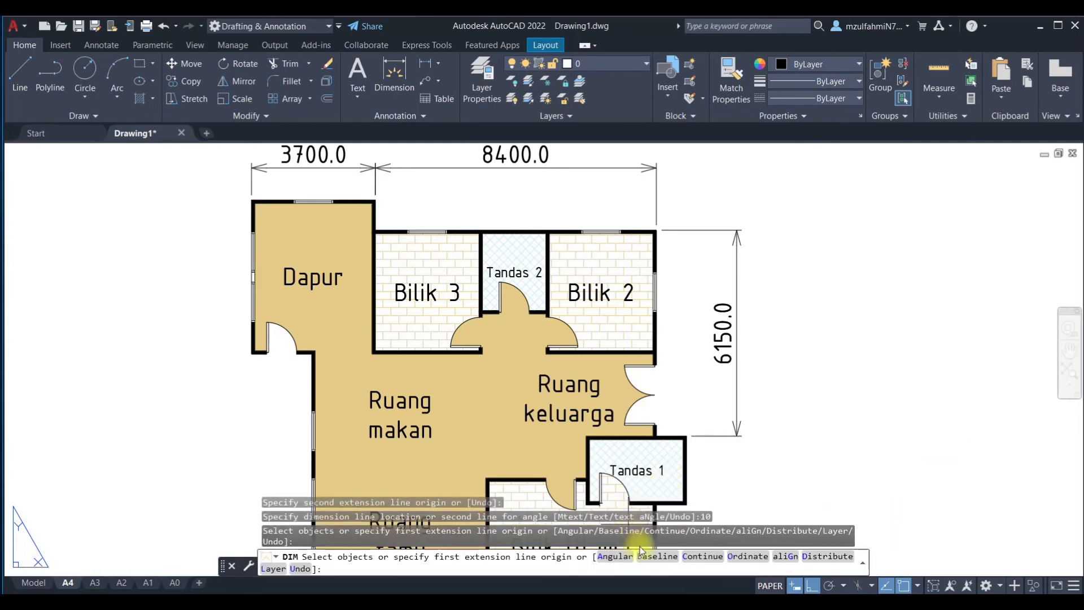
# Step: Add baseline dimensions from Bilik 2's upper corner to the lower outer corners of Tandas 1 and Bilik Utama
pyautogui.click(649, 557)
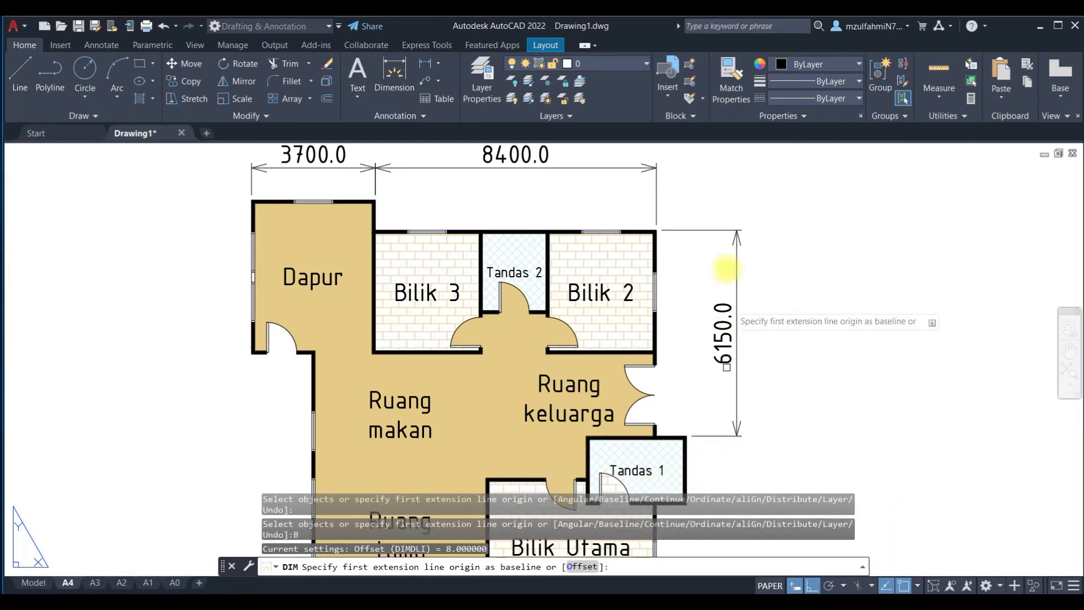
pyautogui.click(741, 243)
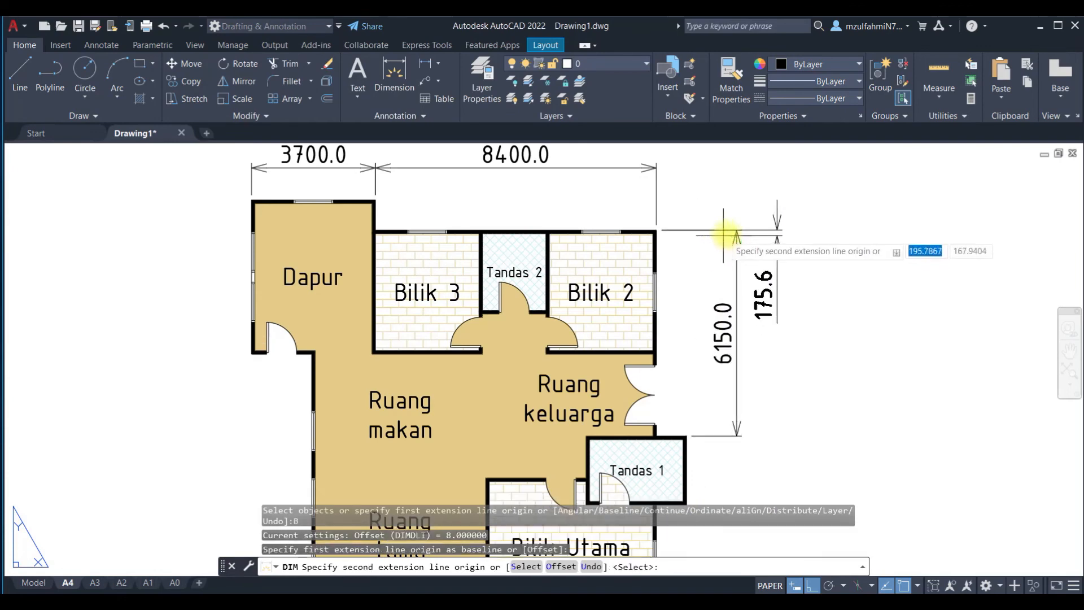
pyautogui.moveTo(718, 445); pyautogui.dragTo(760, 267, button='middle')
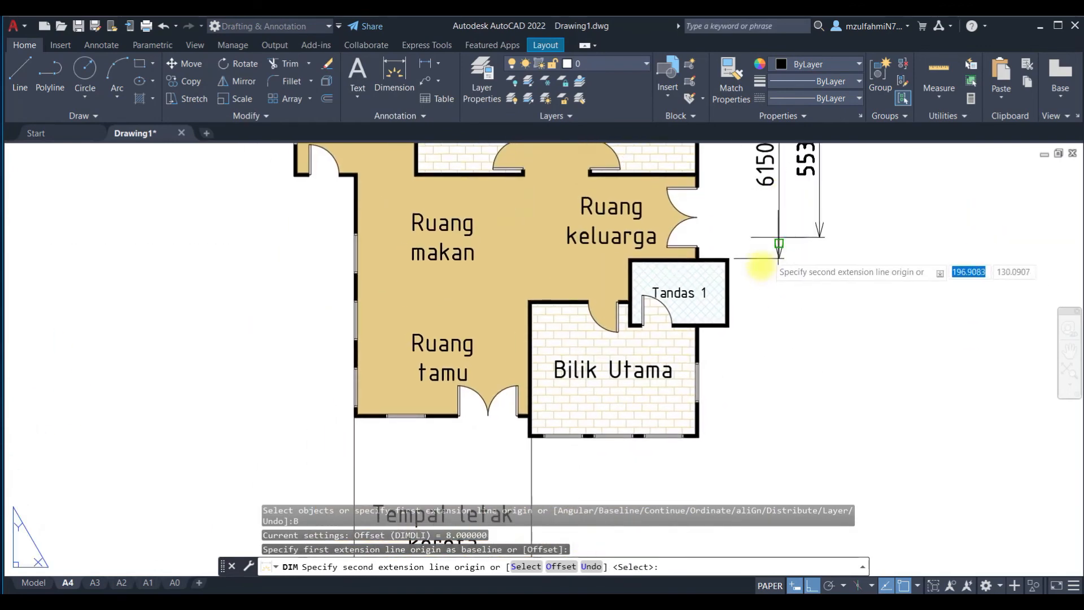
pyautogui.click(728, 326)
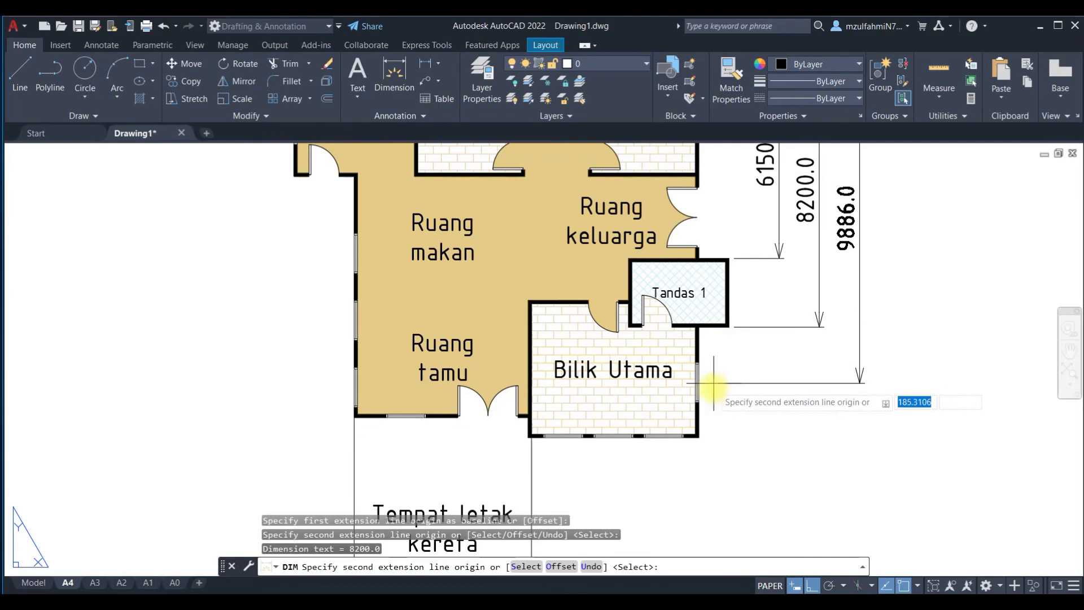
pyautogui.click(699, 436)
pyautogui.scroll(-5, 755, 388)
pyautogui.scroll(1, 759, 389)
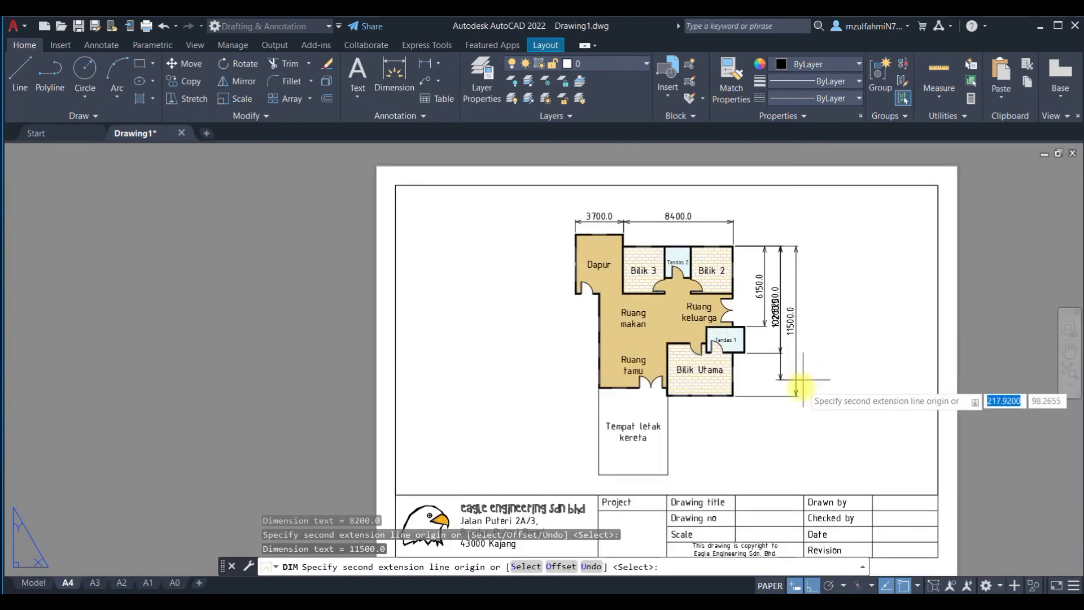
pyautogui.press('Escape')
pyautogui.press('Escape')
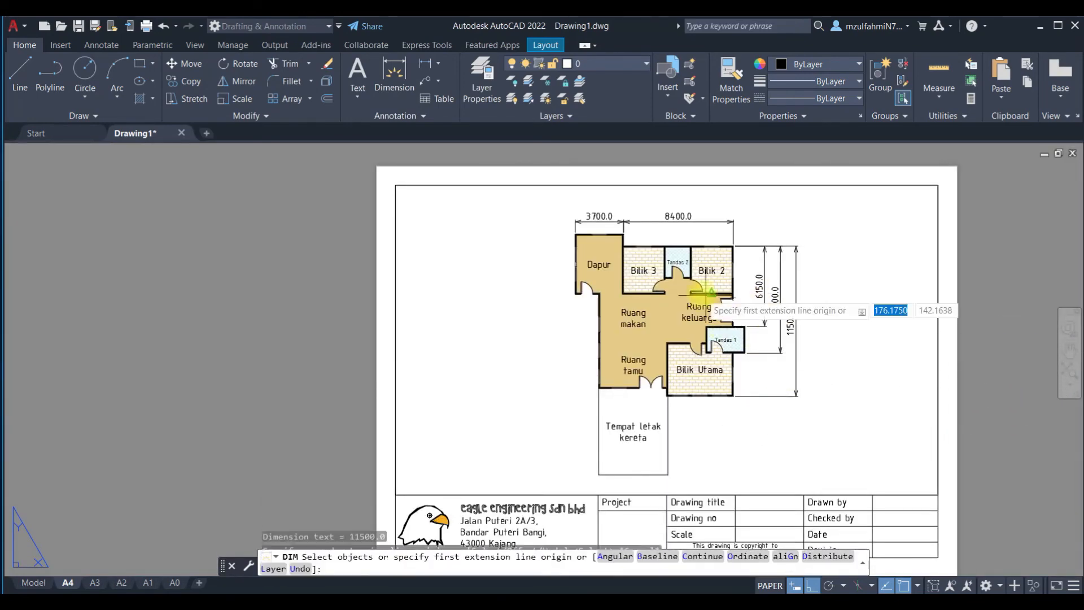
# Step: Dimension Tandas 1's outer wall between its upper and lower corners, in line with the innermost vertical dimension
pyautogui.scroll(4, 793, 337)
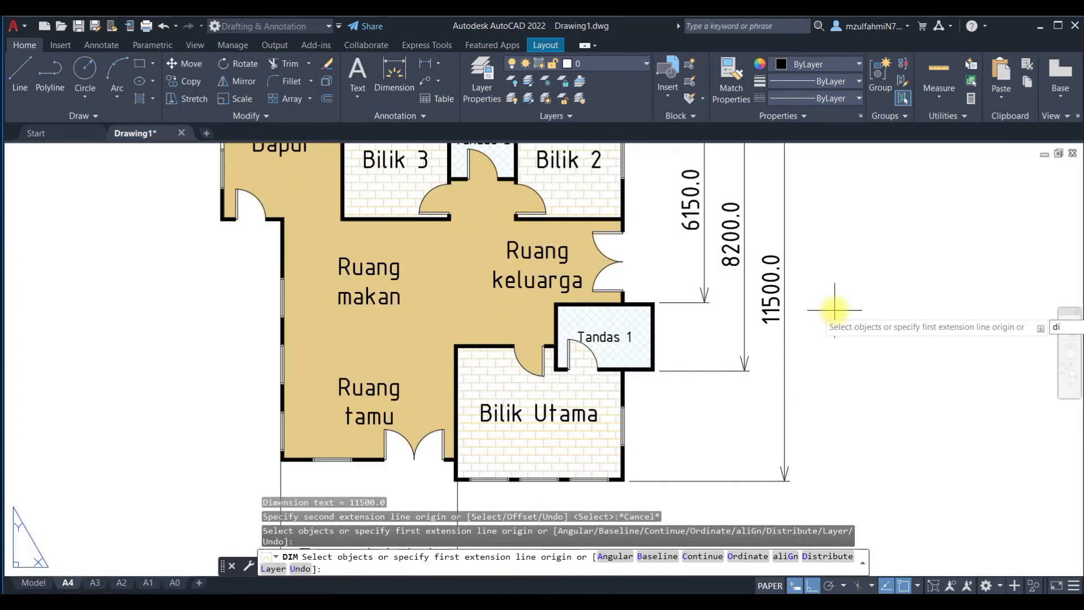
pyautogui.press('Escape')
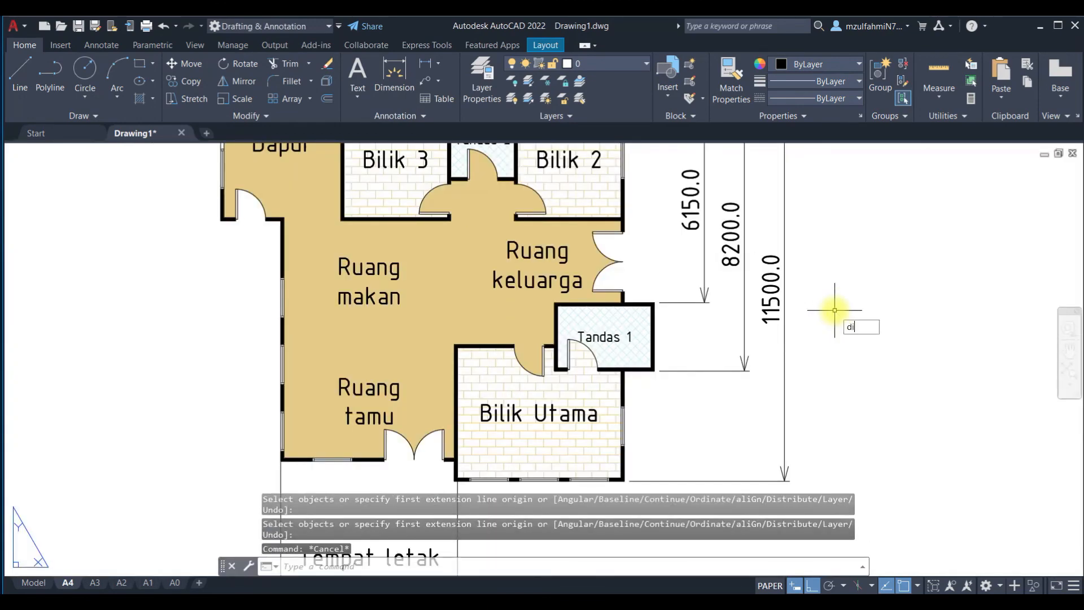
pyautogui.press('Return')
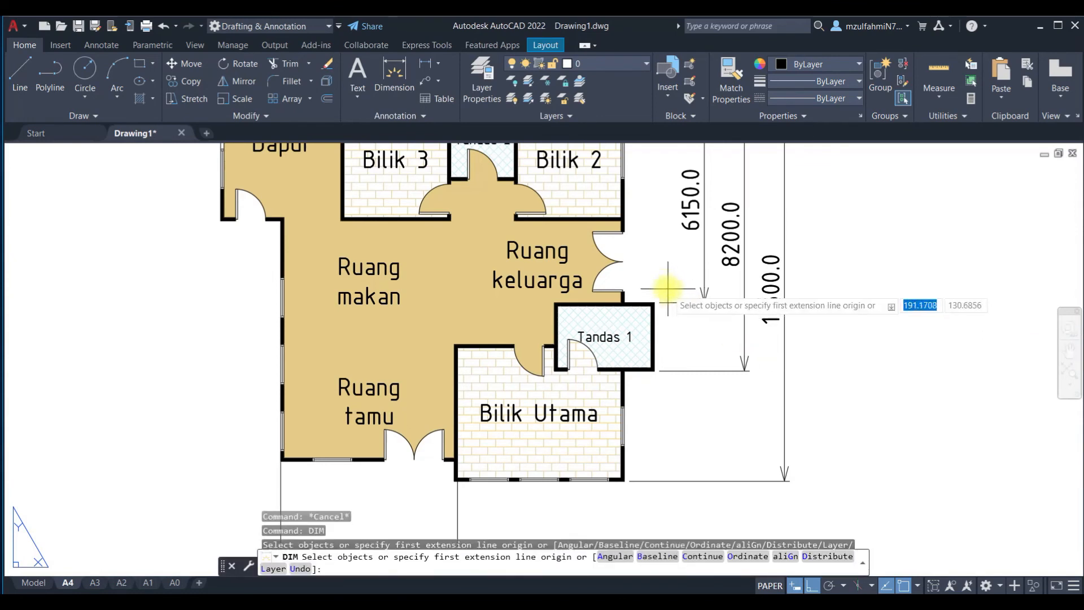
pyautogui.click(654, 303)
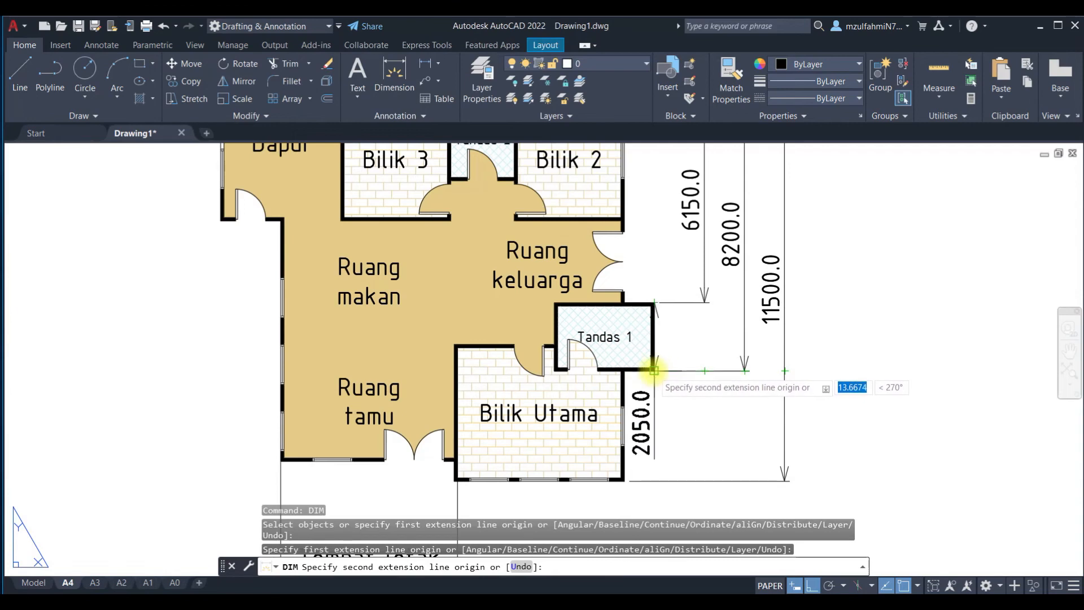
pyautogui.click(654, 371)
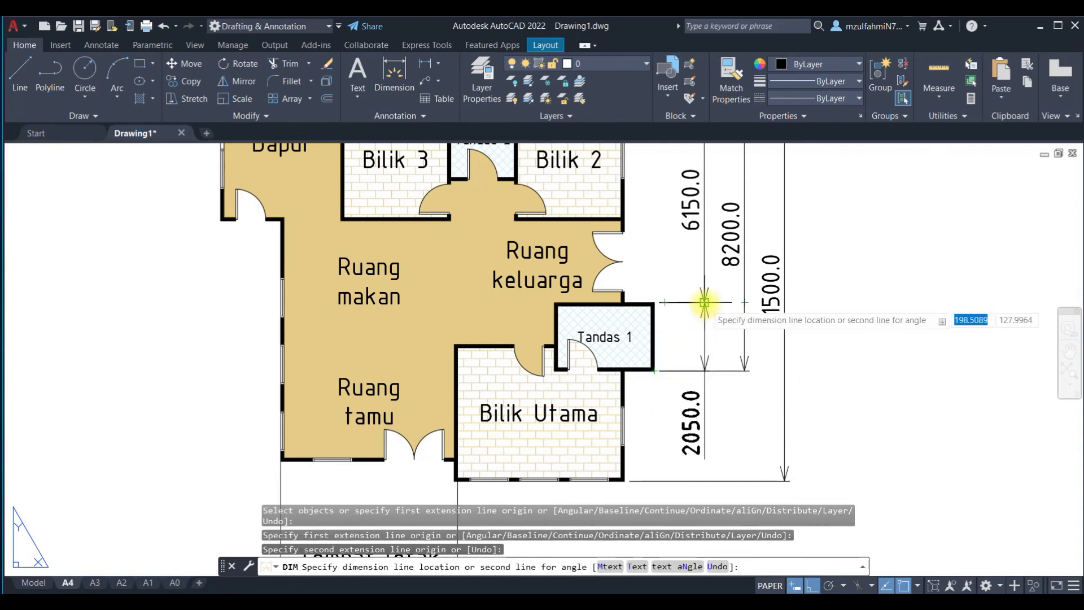
pyautogui.click(705, 302)
pyautogui.press('Escape')
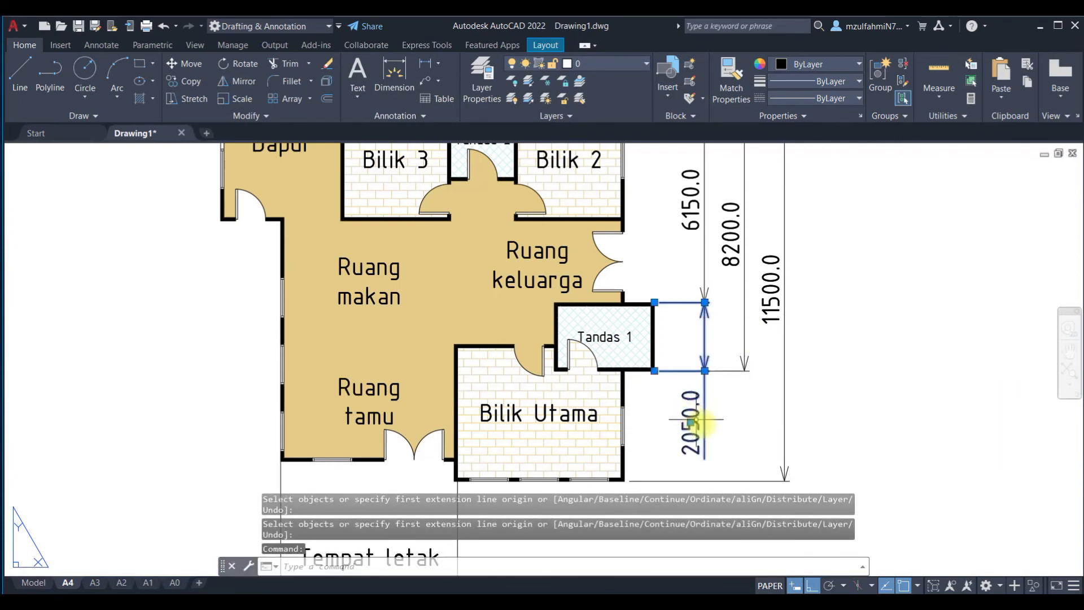
# Step: Move the Tandas 1 wall dimension's text up between its extension lines, keeping the dimension line in place
pyautogui.click(690, 421)
pyautogui.rightClick(702, 303)
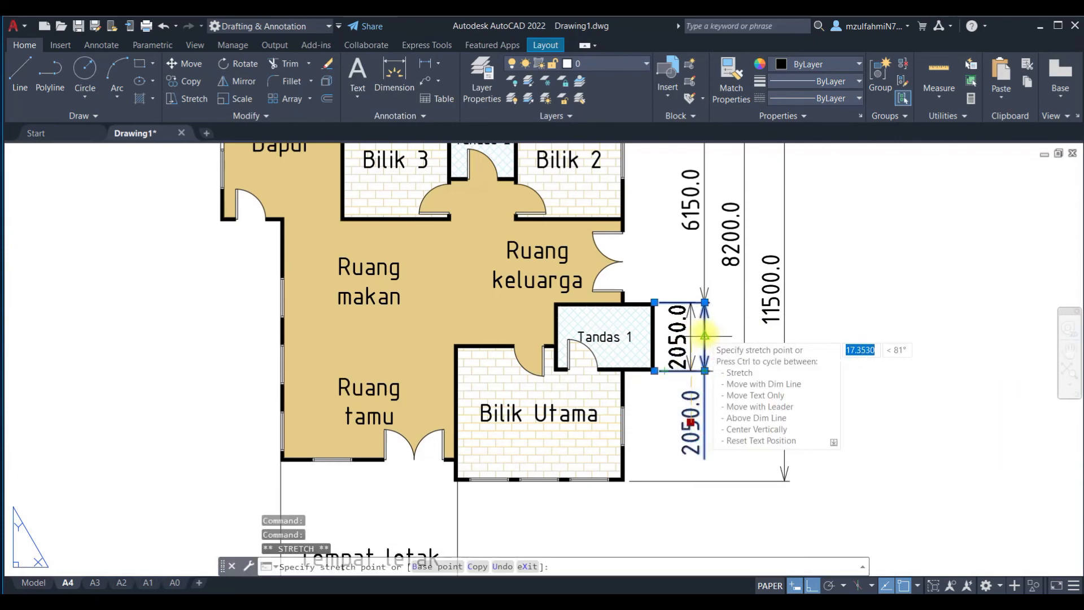
pyautogui.press('Escape')
pyautogui.scroll(-2, 705, 387)
pyautogui.scroll(2, 705, 387)
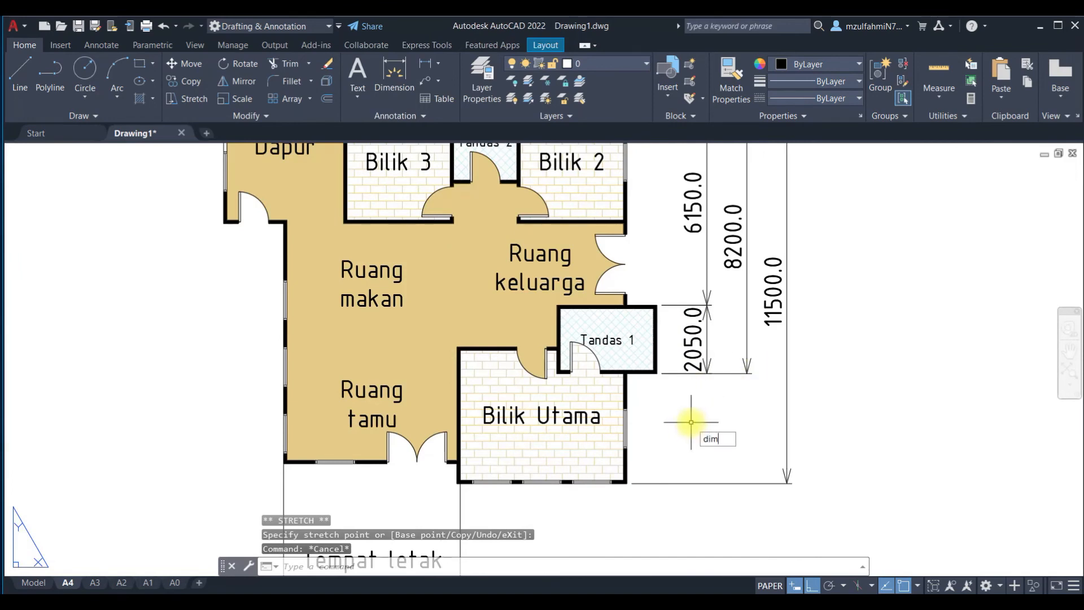
# Step: Dimension vertically from Tandas 1's lower outer corner to Bilik Utama's lower outer corner, in line with the Tandas 1 dimension
pyautogui.press('Return')
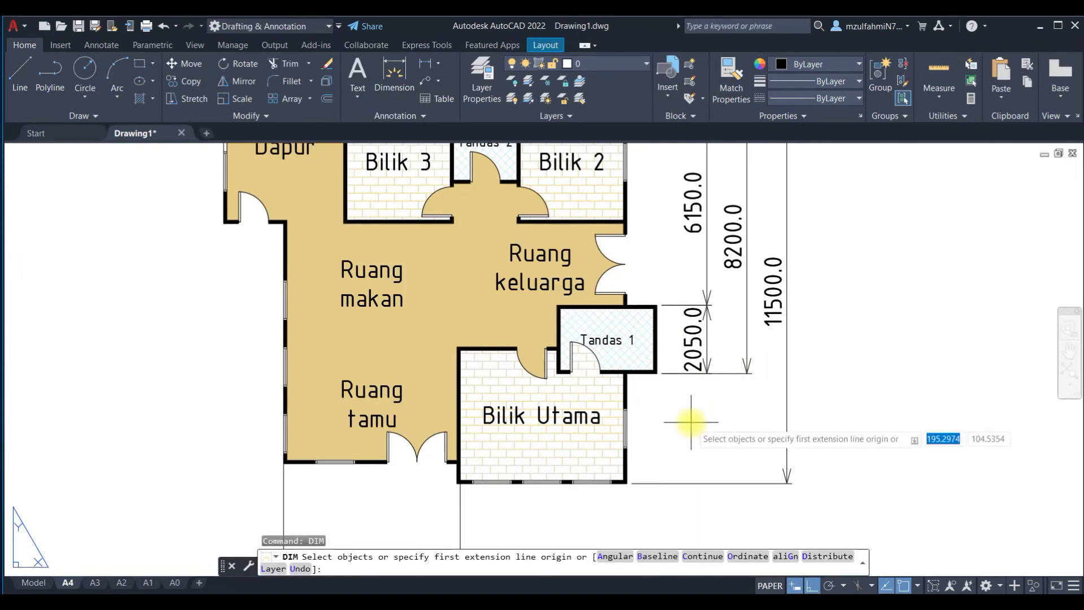
pyautogui.click(656, 374)
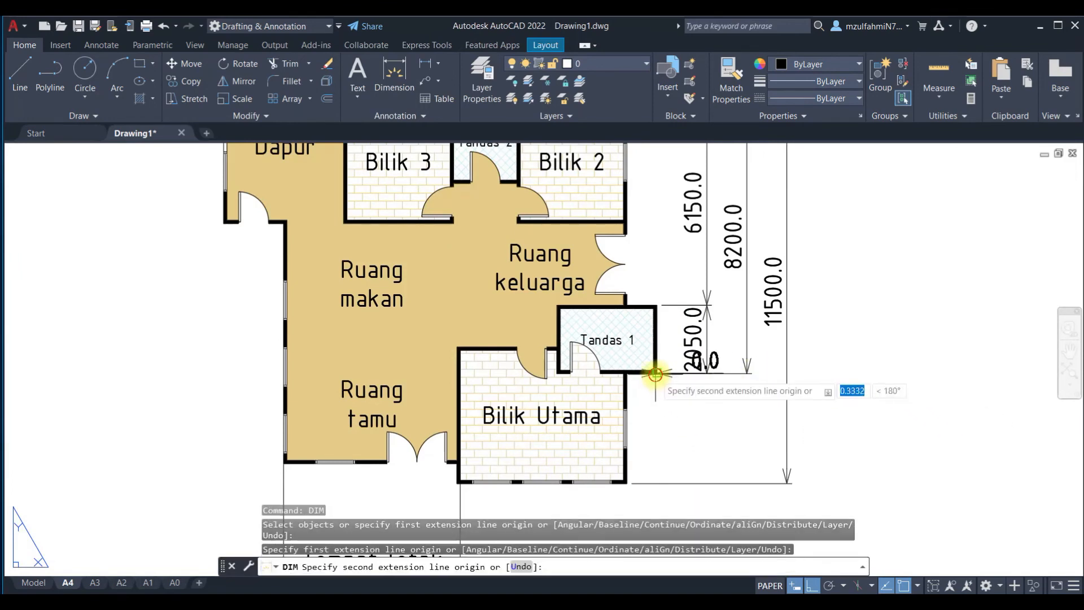
pyautogui.click(627, 484)
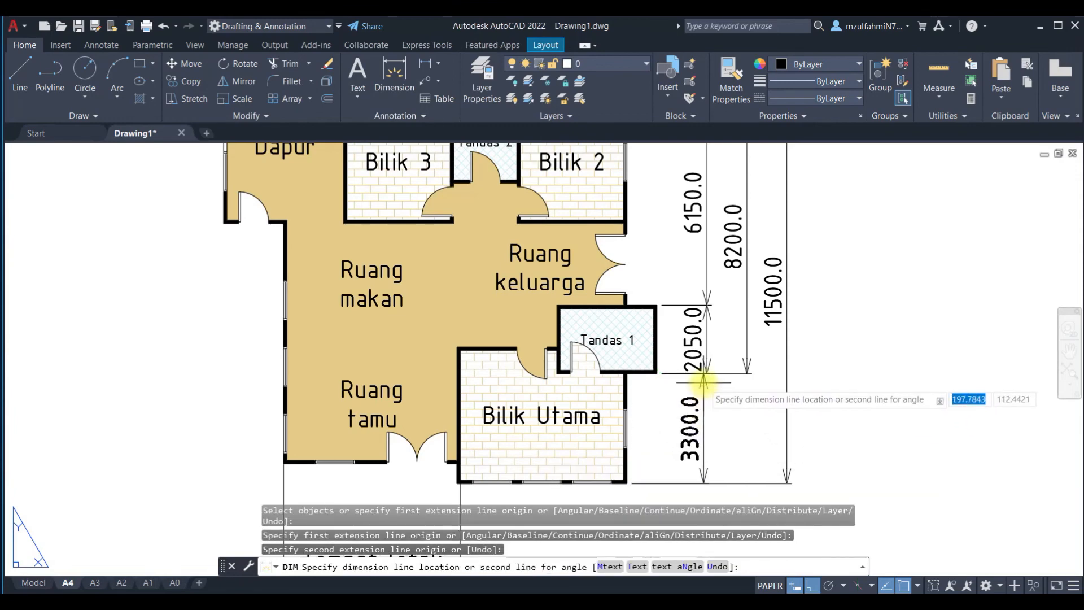
pyautogui.click(706, 382)
pyautogui.scroll(-5, 706, 382)
pyautogui.scroll(2, 685, 296)
pyautogui.press('Escape')
# Step: Dimension vertically from the Tempat letak kereta rectangle's lower corner to Bilik Utama's lower outer corner, in line with the outermost baseline dimension
pyautogui.scroll(2, 647, 306)
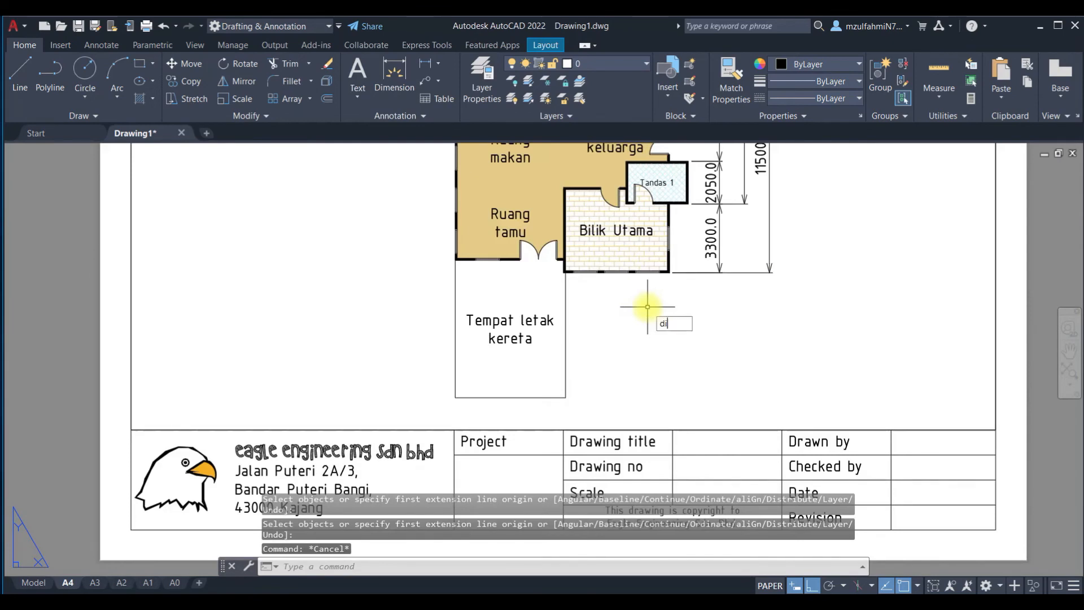
pyautogui.press('Return')
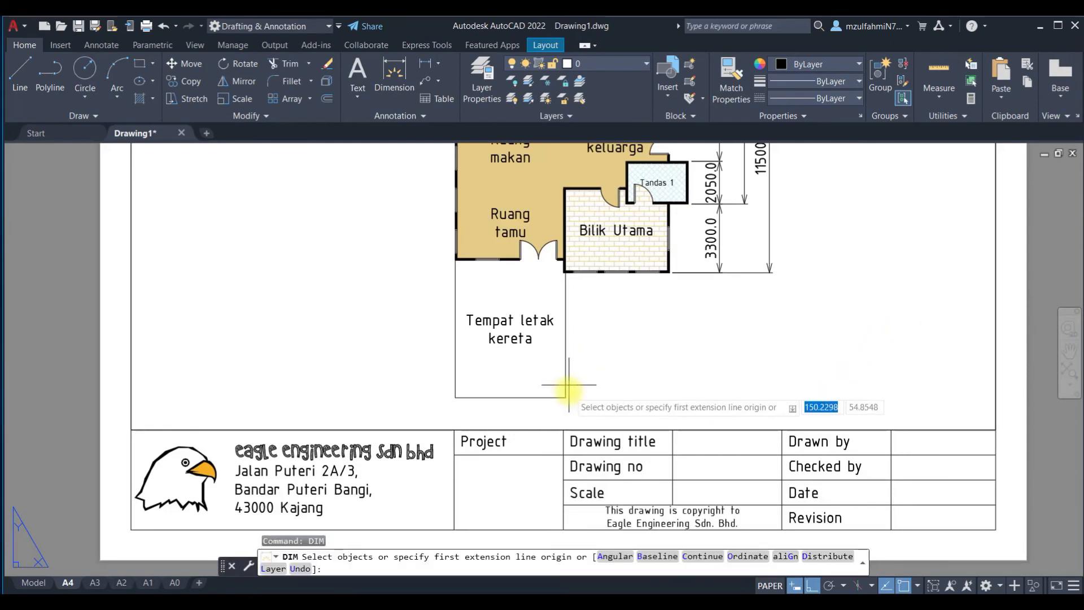
pyautogui.click(565, 397)
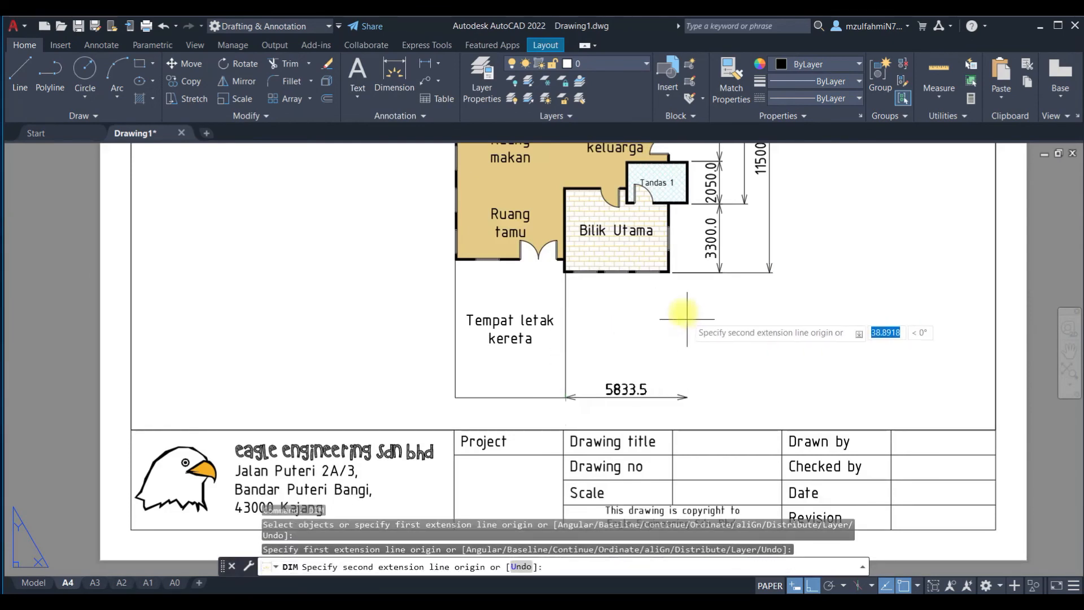
pyautogui.click(669, 272)
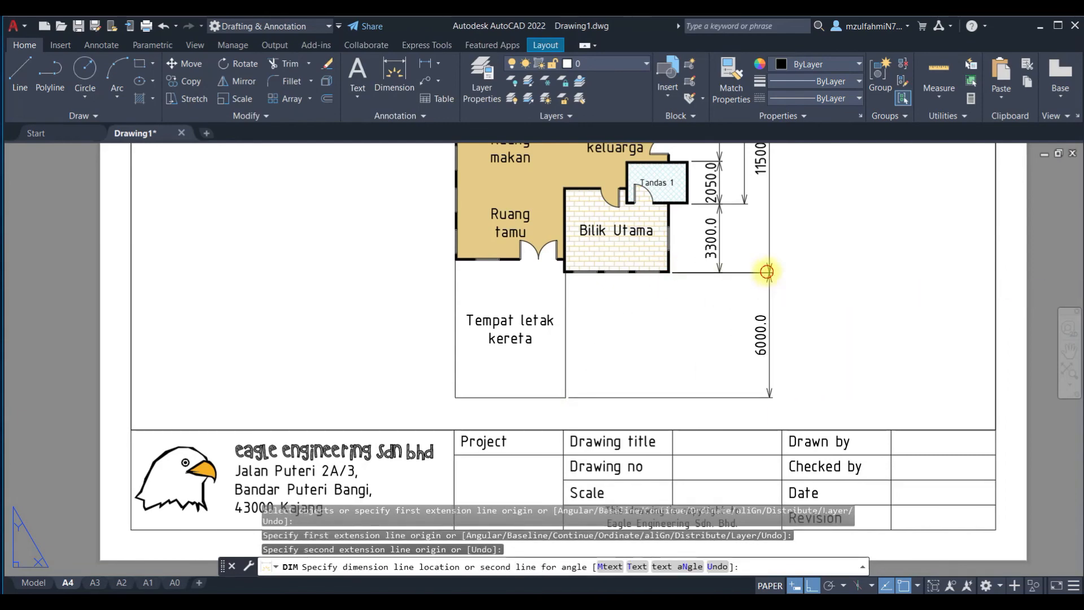
pyautogui.click(768, 273)
# Step: Dimension the width of the Tempat letak kereta rectangle along its lower edge, offsetting the dimension line 10 below it
pyautogui.scroll(-4, 649, 283)
pyautogui.scroll(2, 604, 260)
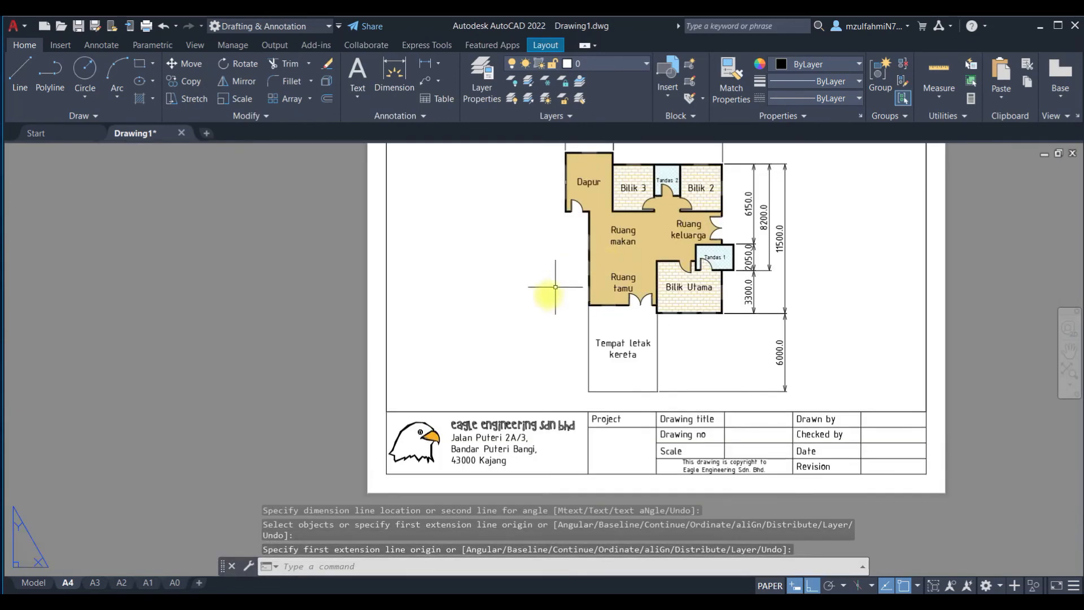
pyautogui.press('Return')
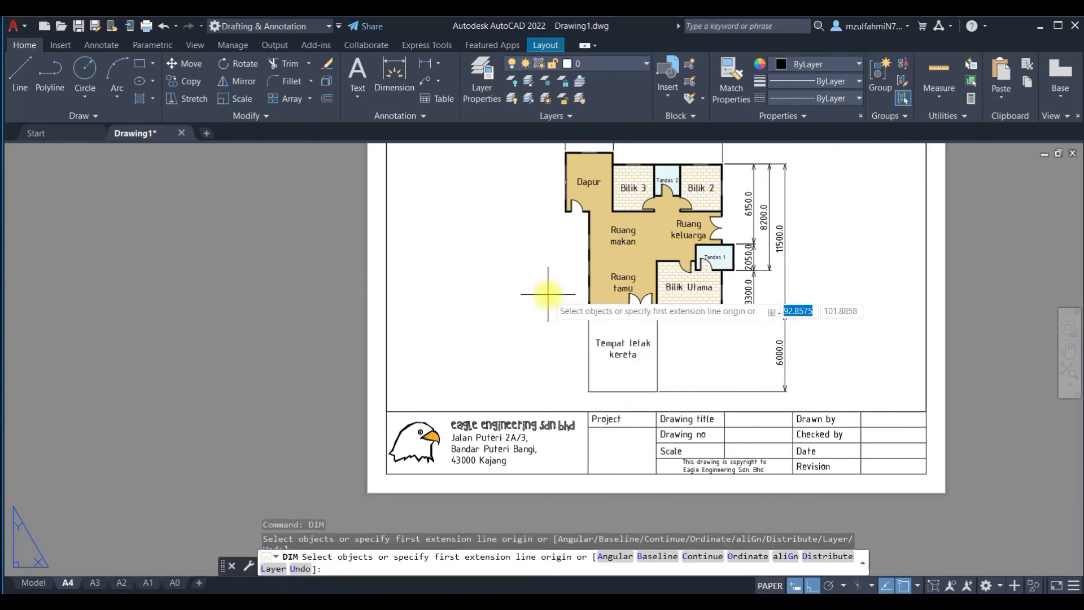
pyautogui.click(589, 391)
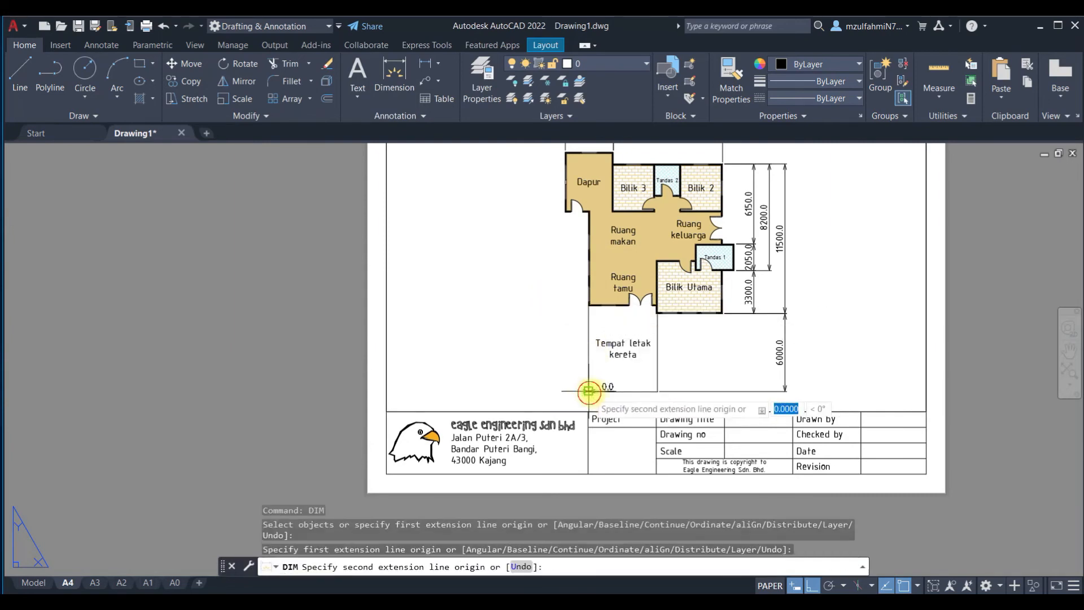
pyautogui.click(655, 390)
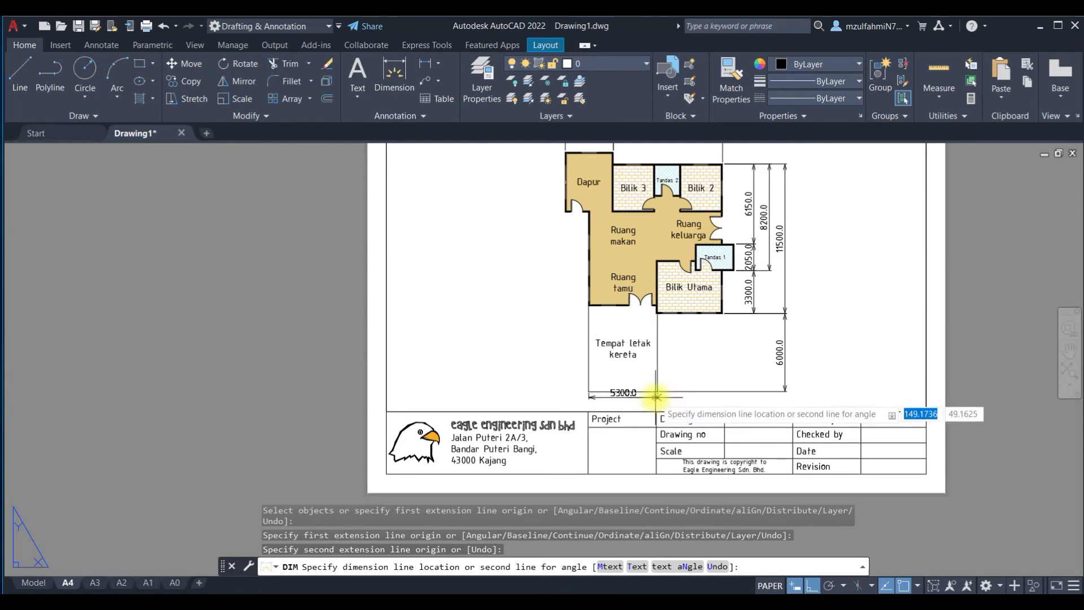
pyautogui.click(655, 406)
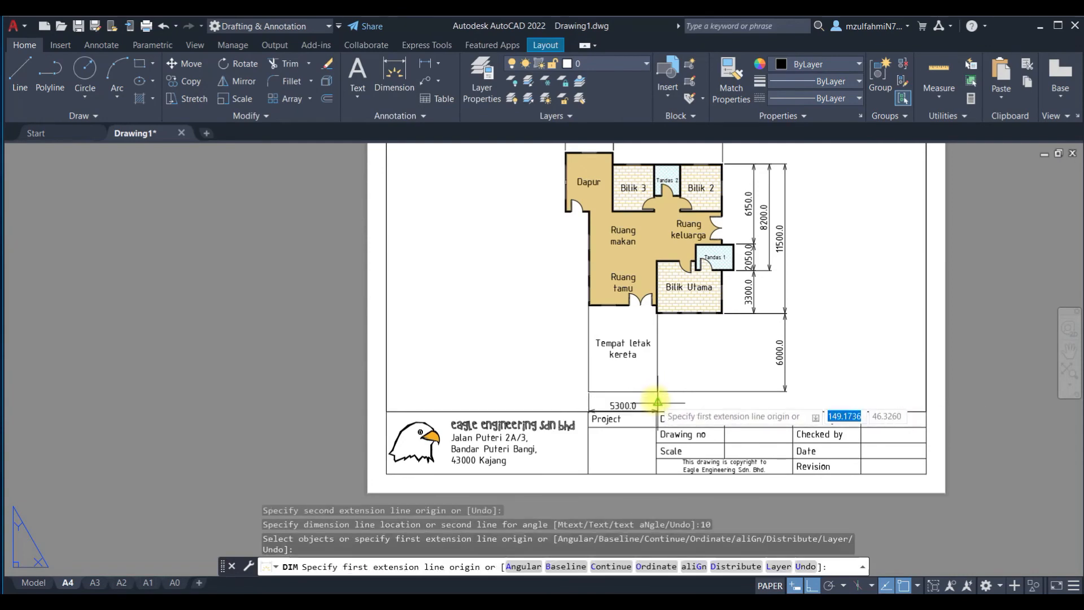
pyautogui.press('Escape')
# Step: Move the Tempat letak kereta width dimension up inside the rectangle, between its label and lower edge
pyautogui.scroll(2, 652, 397)
pyautogui.click(607, 410)
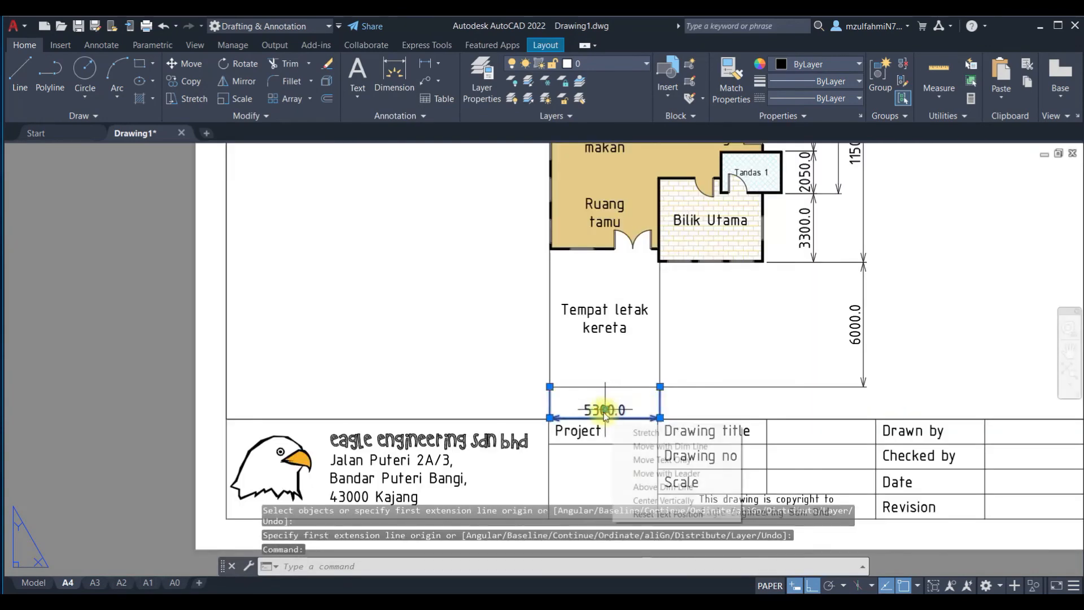
pyautogui.click(605, 411)
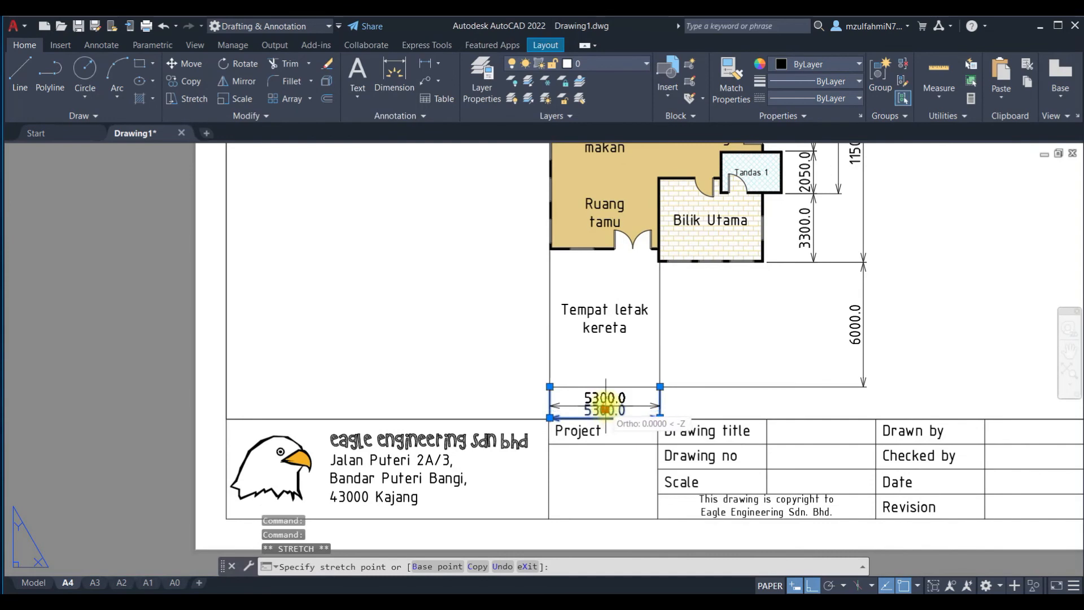
pyautogui.click(605, 358)
pyautogui.press('Escape')
pyautogui.scroll(-2, 598, 364)
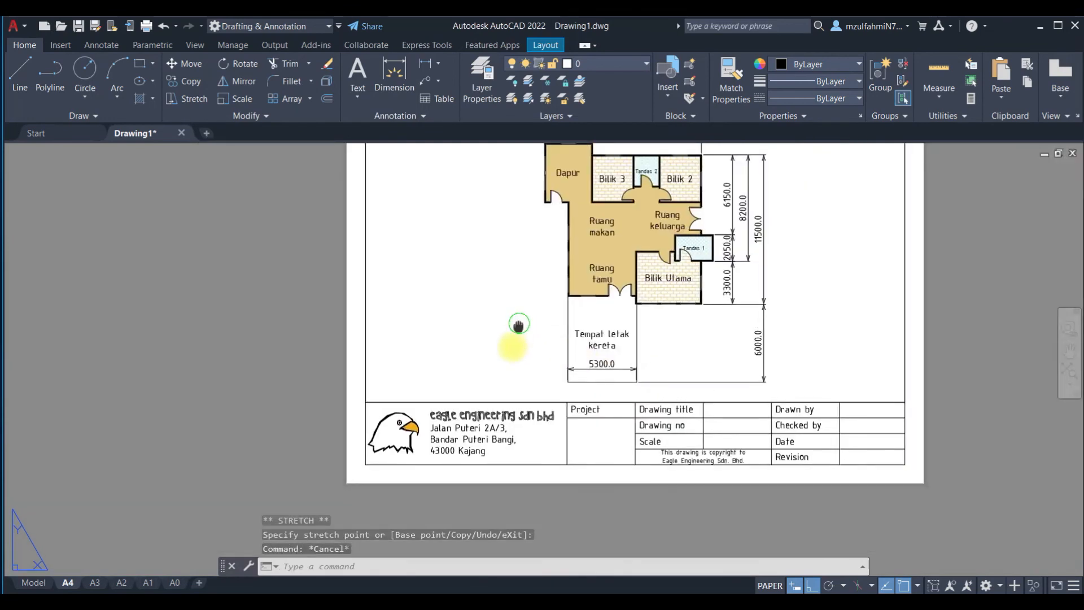
# Step: Dimension the height of Dapur's outer wall vertically, from its upper outer corner to its lower outer corner, with the dimension line outside the plan
pyautogui.moveTo(515, 326); pyautogui.dragTo(507, 377, button='middle')
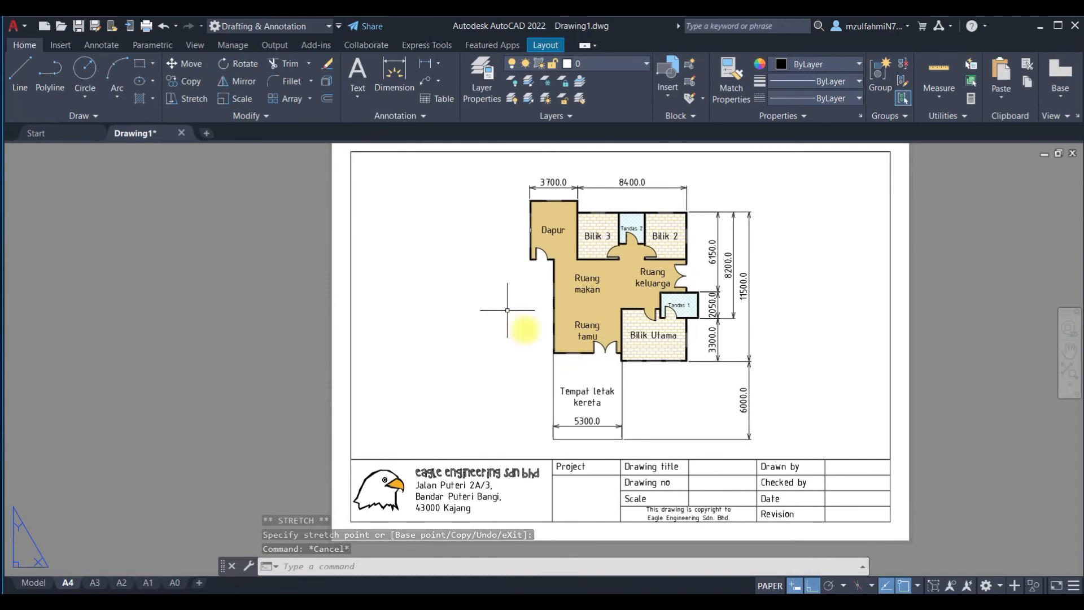
pyautogui.write('d')
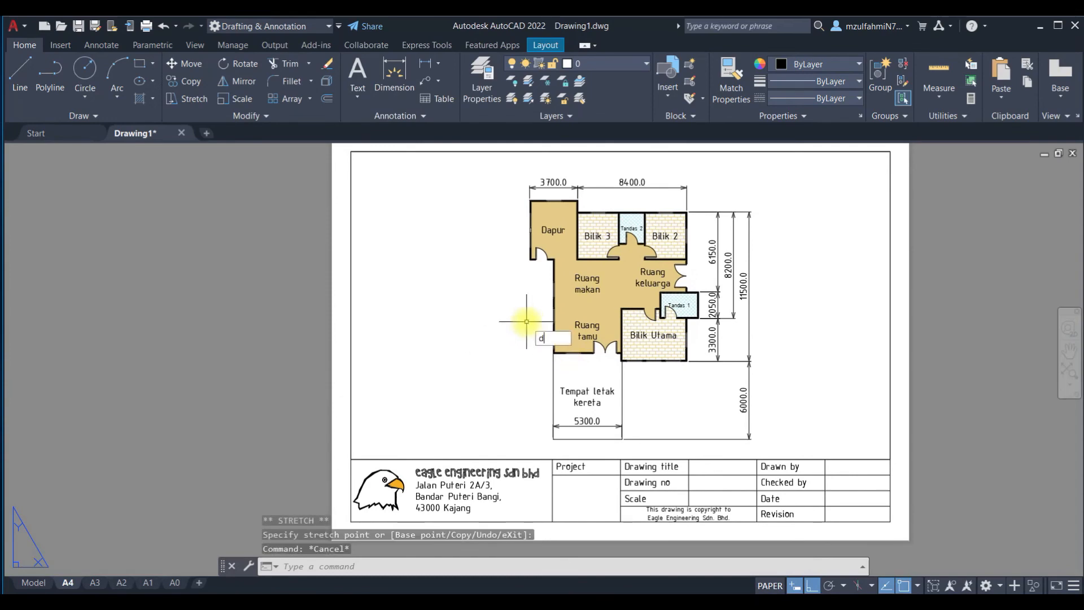
pyautogui.write('im')
pyautogui.press('Return')
pyautogui.scroll(3, 525, 237)
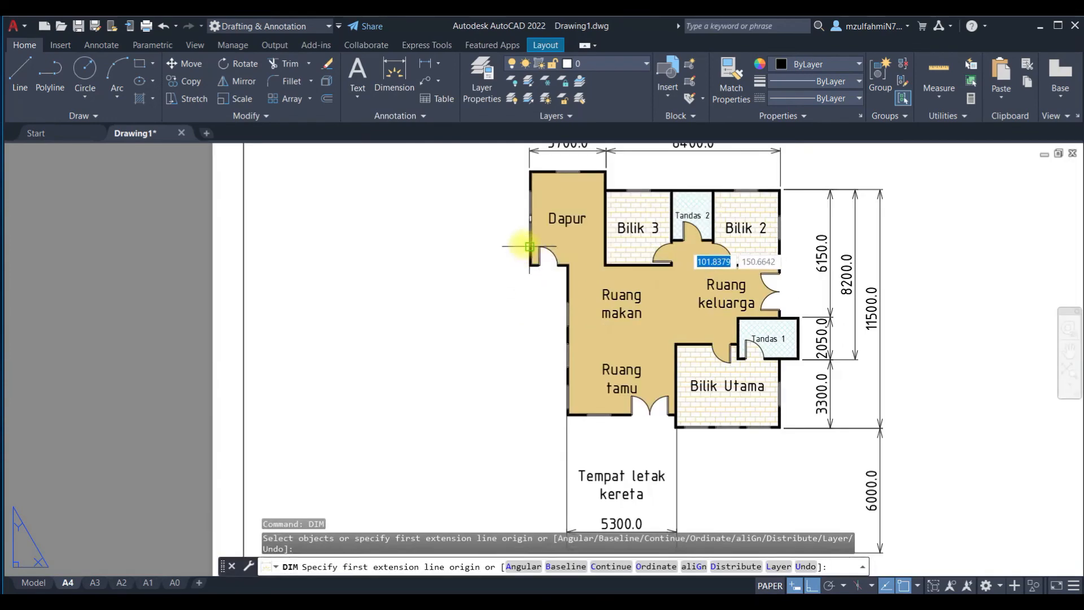
pyautogui.scroll(4, 480, 271)
pyautogui.scroll(-3, 489, 252)
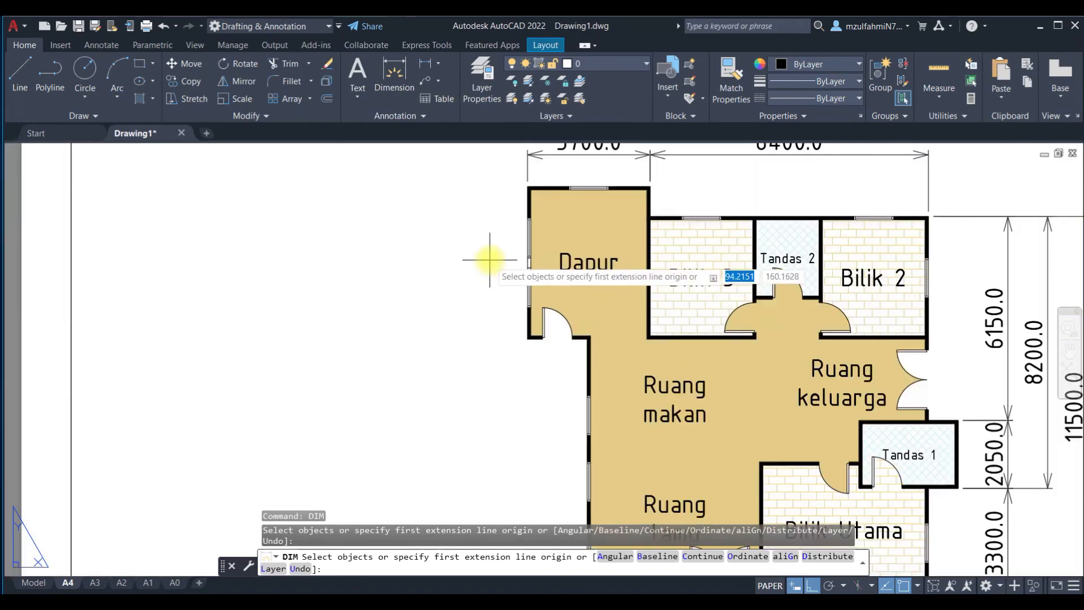
pyautogui.click(526, 186)
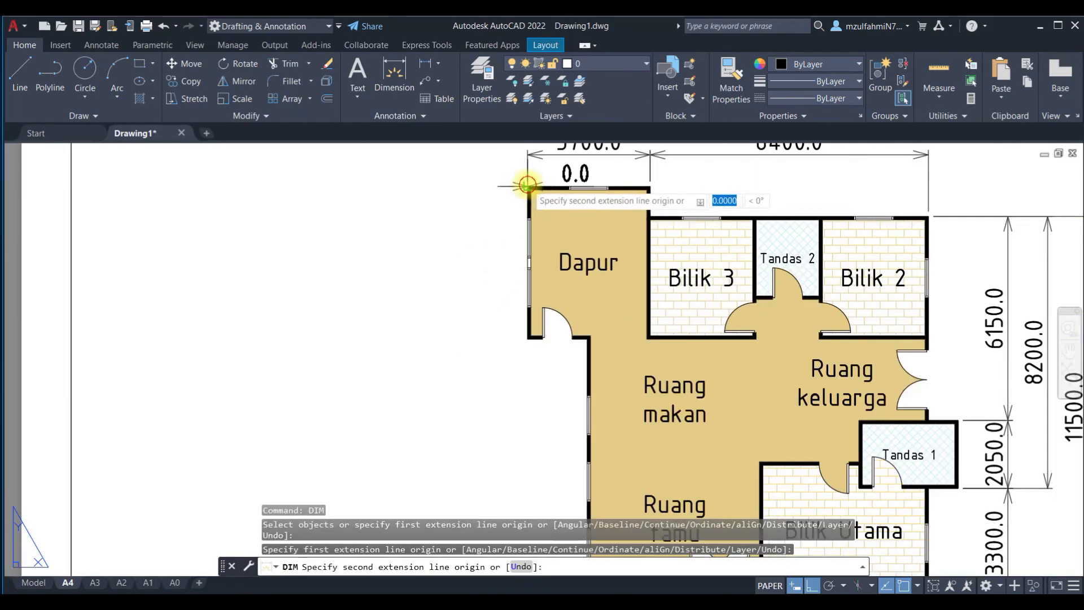
pyautogui.click(522, 341)
pyautogui.click(478, 338)
# Step: Dimension vertically from Ruang tamu's lower outer corner to Dapur's lower outer corner, in line with the Dapur wall dimension
pyautogui.scroll(-6, 486, 341)
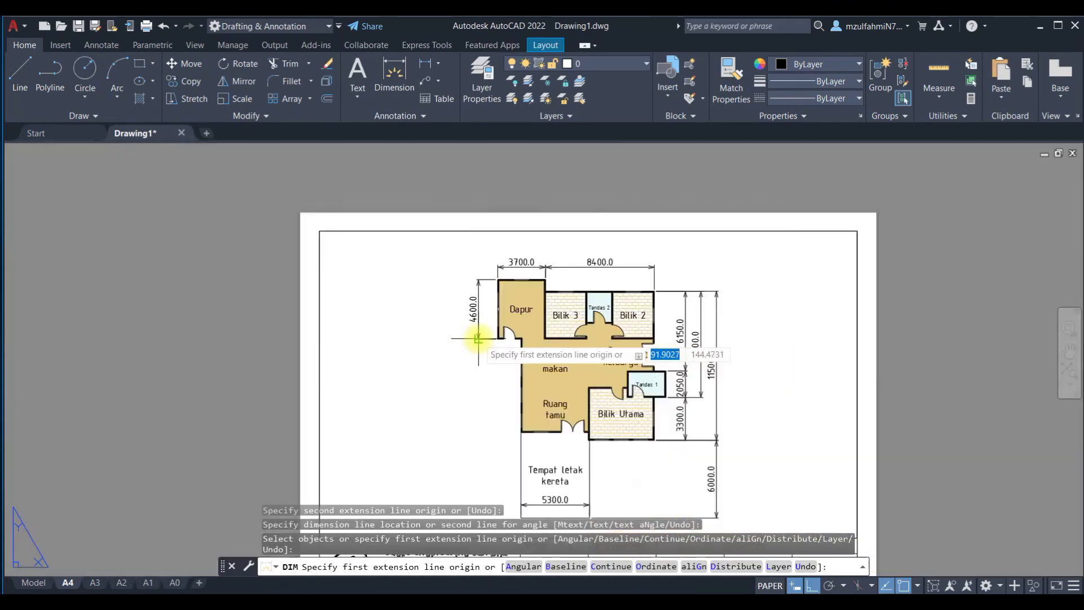
pyautogui.scroll(2, 465, 367)
pyautogui.scroll(2, 461, 347)
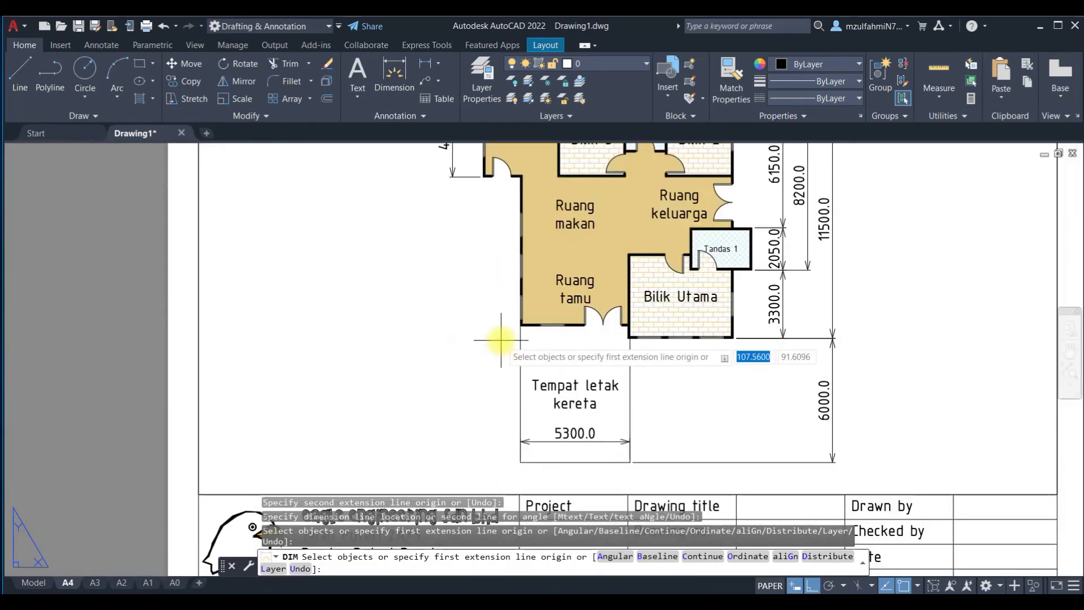
pyautogui.click(520, 326)
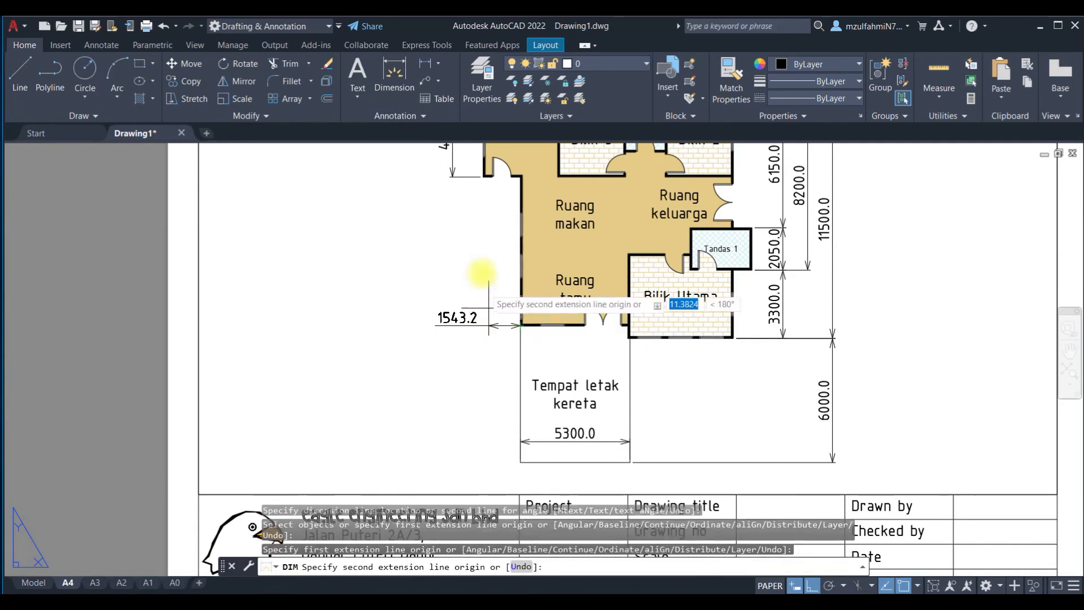
pyautogui.click(484, 177)
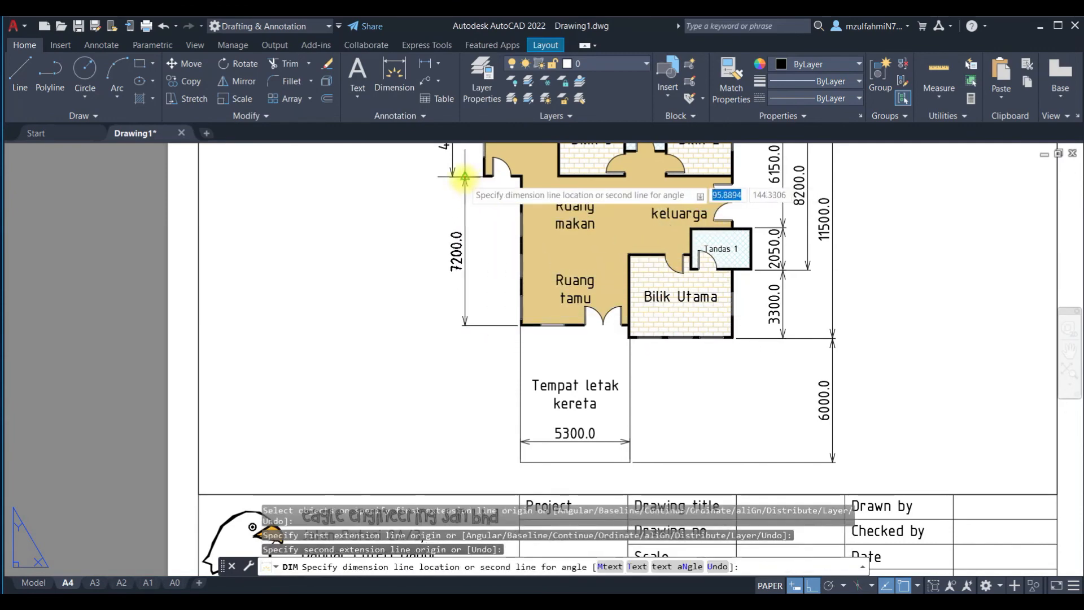
pyautogui.click(451, 175)
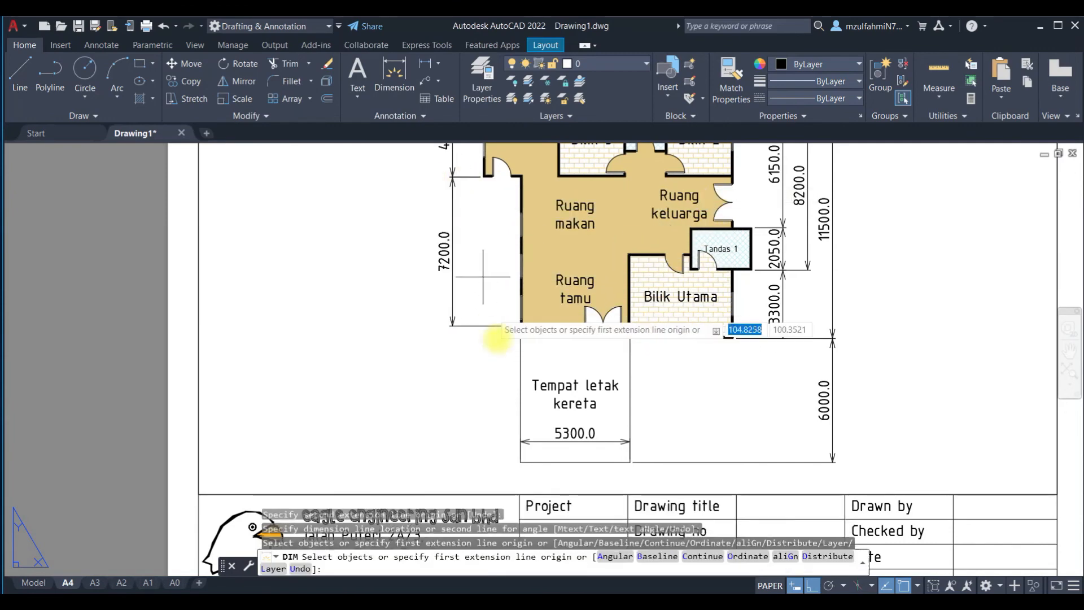
# Step: Dimension vertically from the Tempat letak kereta rectangle's lower corner to Ruang tamu's lower outer corner, in line with the dimensions above it
pyautogui.click(520, 461)
pyautogui.scroll(2, 520, 325)
pyautogui.click(520, 325)
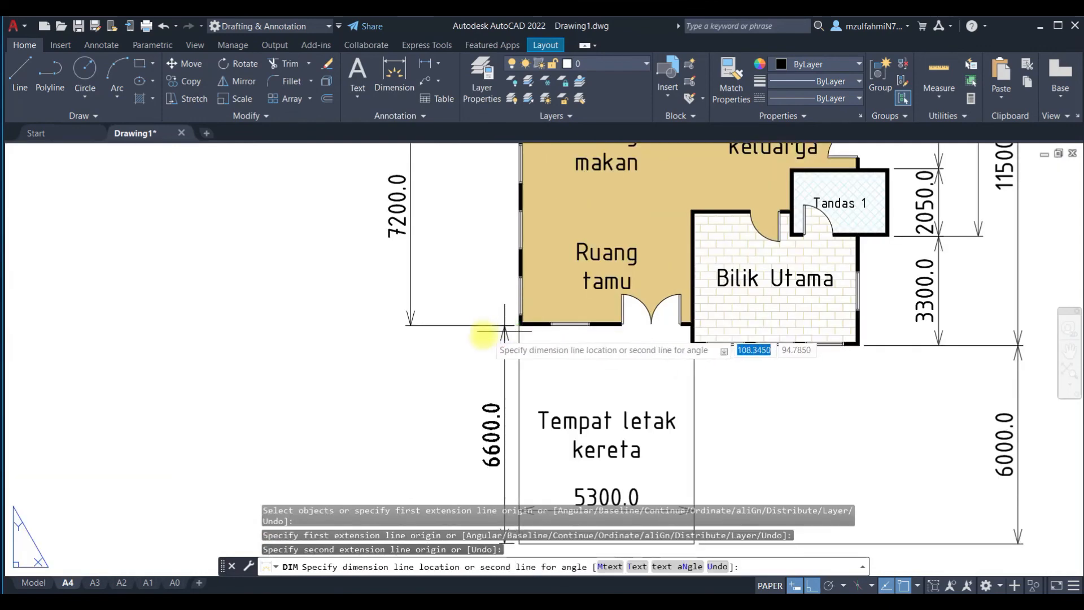
pyautogui.click(412, 320)
pyautogui.scroll(-2, 421, 320)
pyautogui.scroll(-5, 422, 319)
pyautogui.press('Escape')
# Step: Set the precision of all the plan's dimensions to zero decimal places
pyautogui.scroll(4, 422, 320)
pyautogui.scroll(-1, 429, 319)
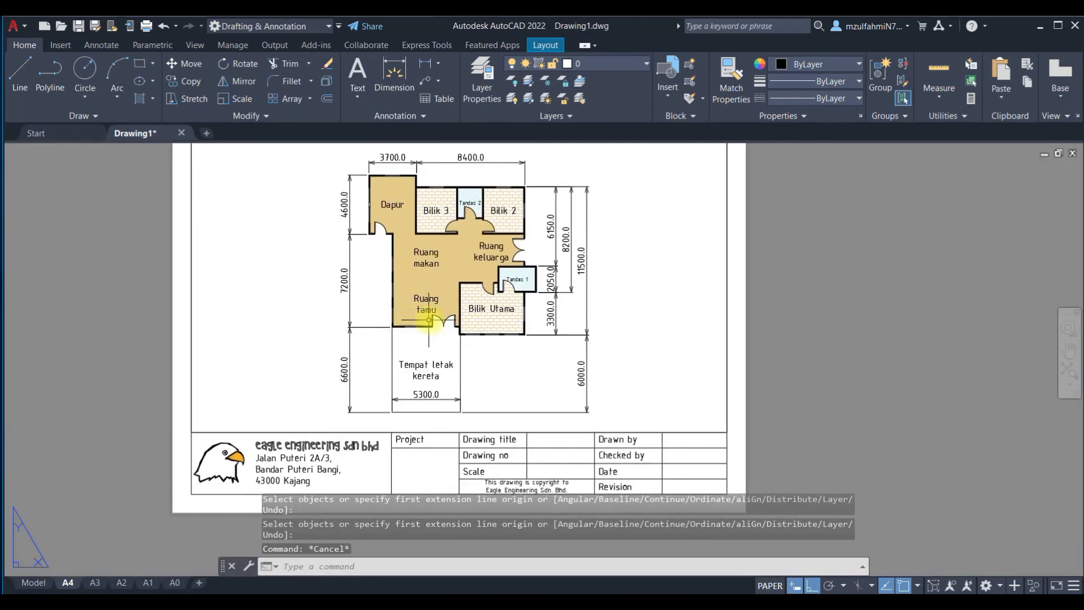
pyautogui.click(638, 195)
pyautogui.click(553, 383)
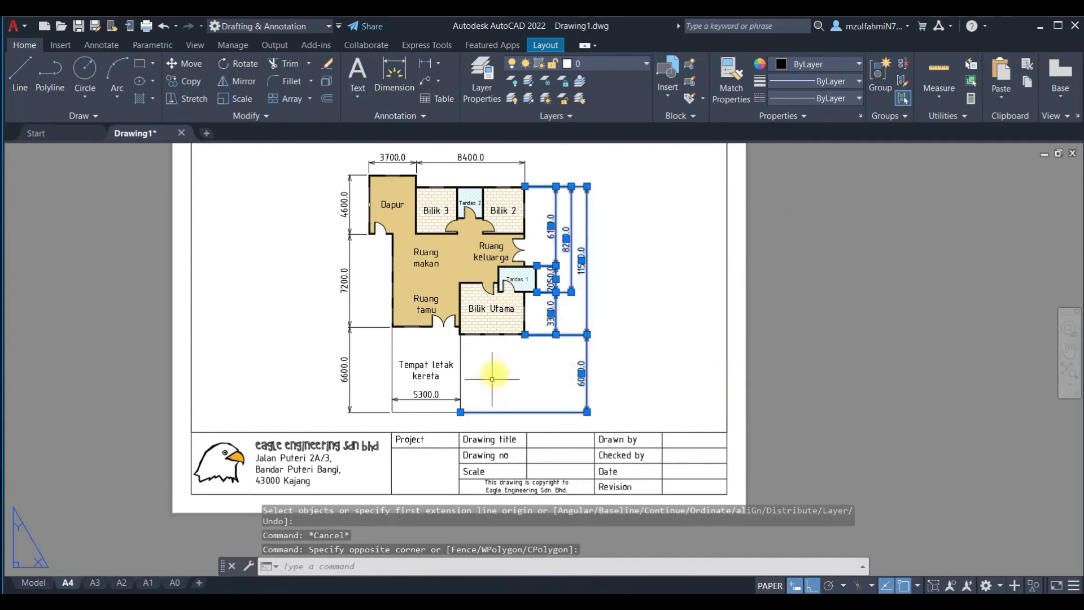
pyautogui.click(426, 396)
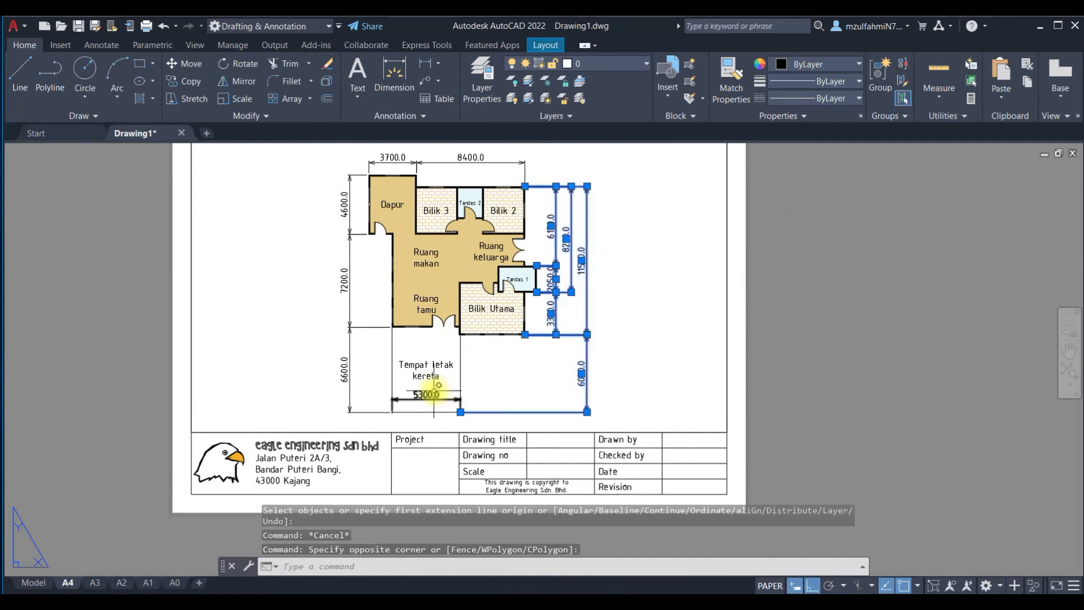
pyautogui.click(351, 209)
pyautogui.click(310, 377)
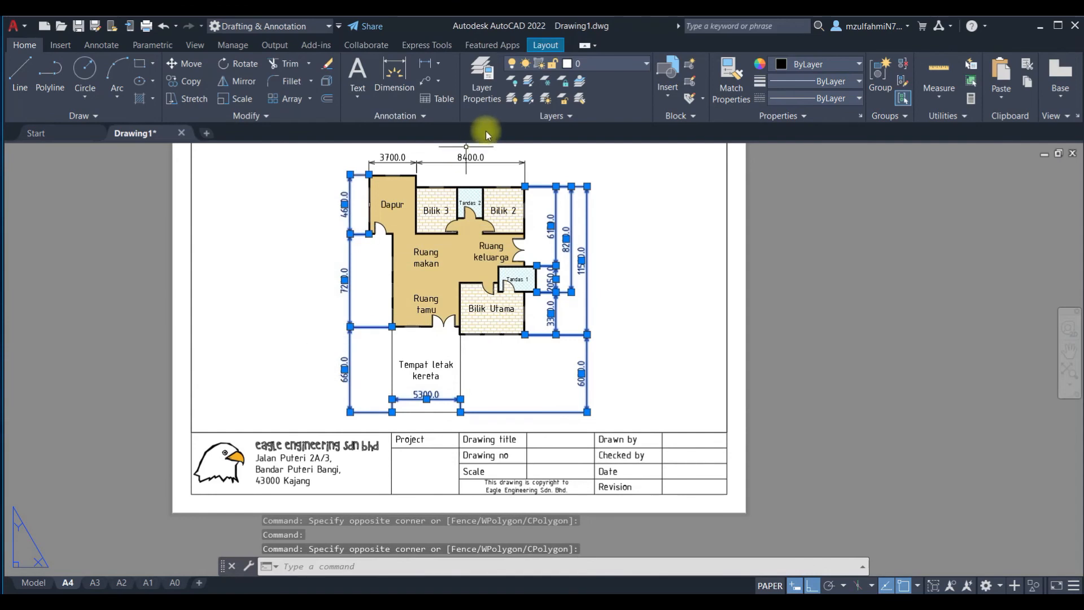
pyautogui.click(452, 154)
pyautogui.click(368, 169)
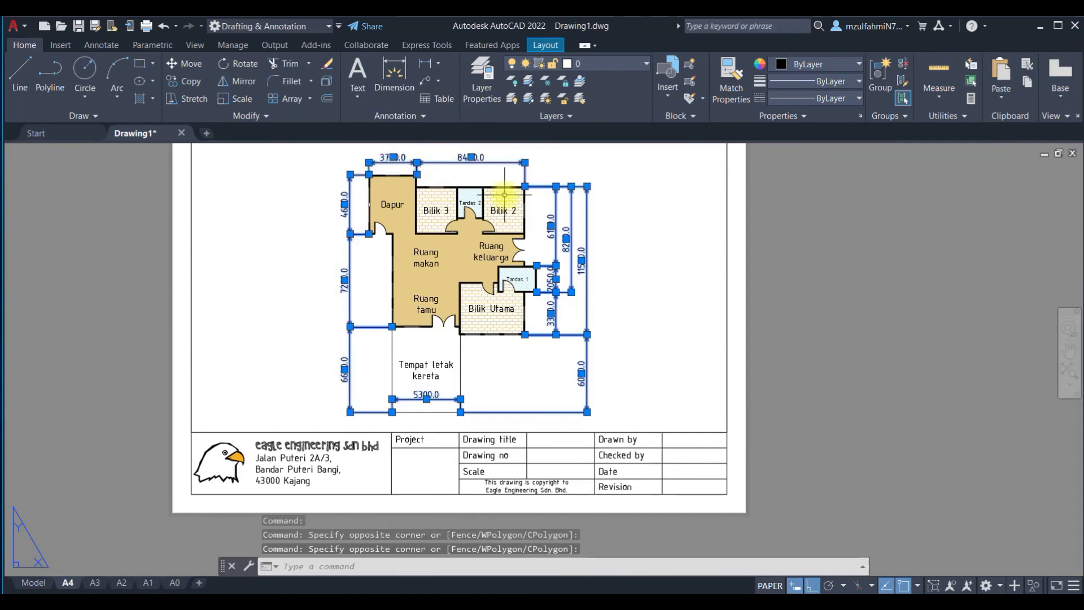
pyautogui.rightClick(462, 160)
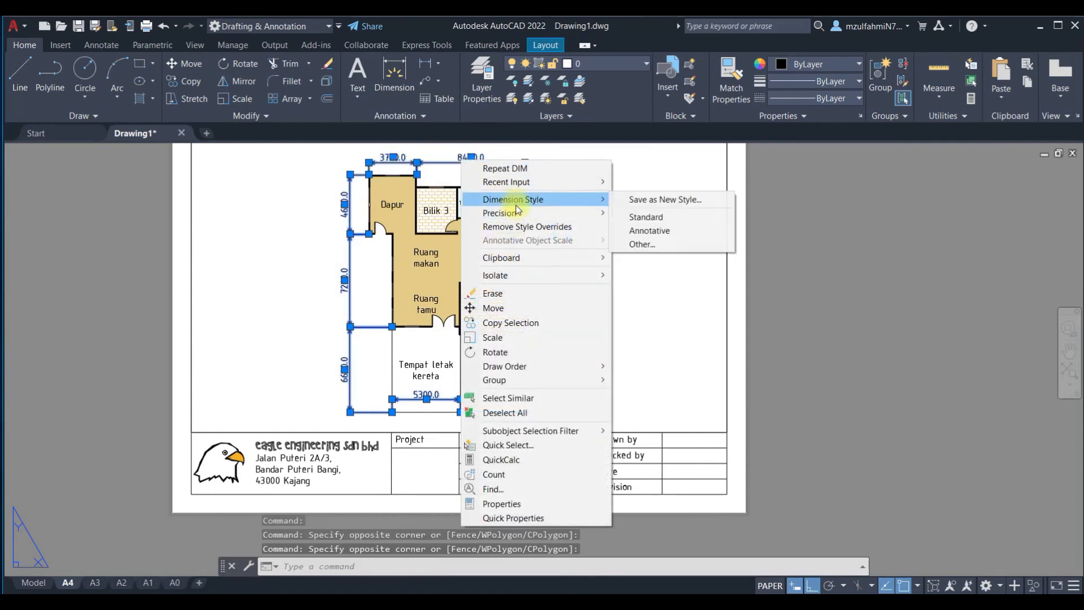
pyautogui.moveTo(517, 217)
pyautogui.click(621, 213)
pyautogui.press('Escape')
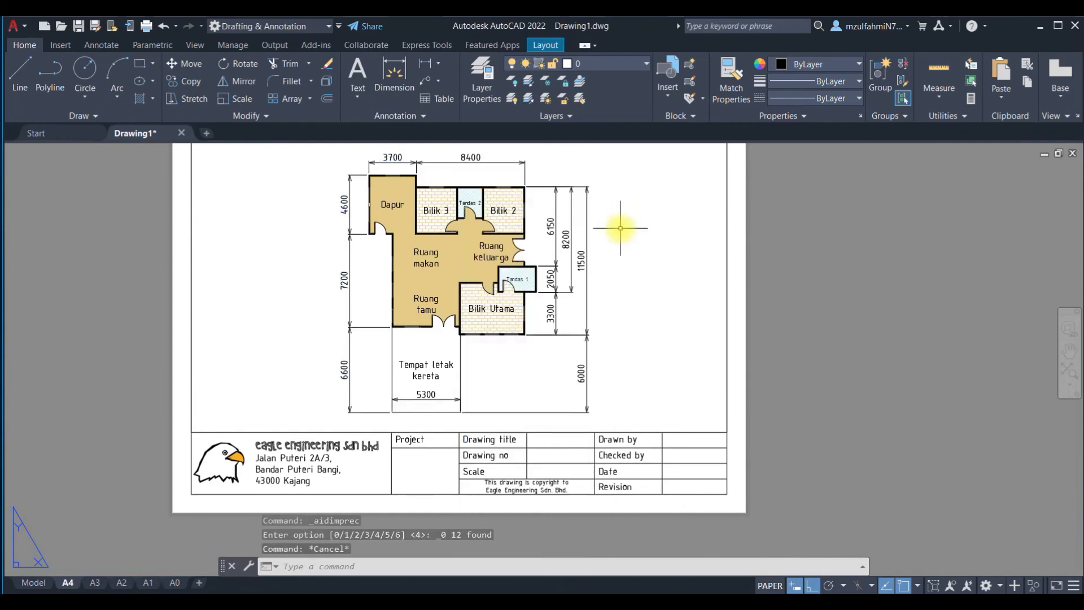
# Step: Add middle-centred multiline text reading "Pelan rumah Banglo" in the title block's empty cell below Project
pyautogui.scroll(-2, 413, 308)
pyautogui.scroll(2, 415, 308)
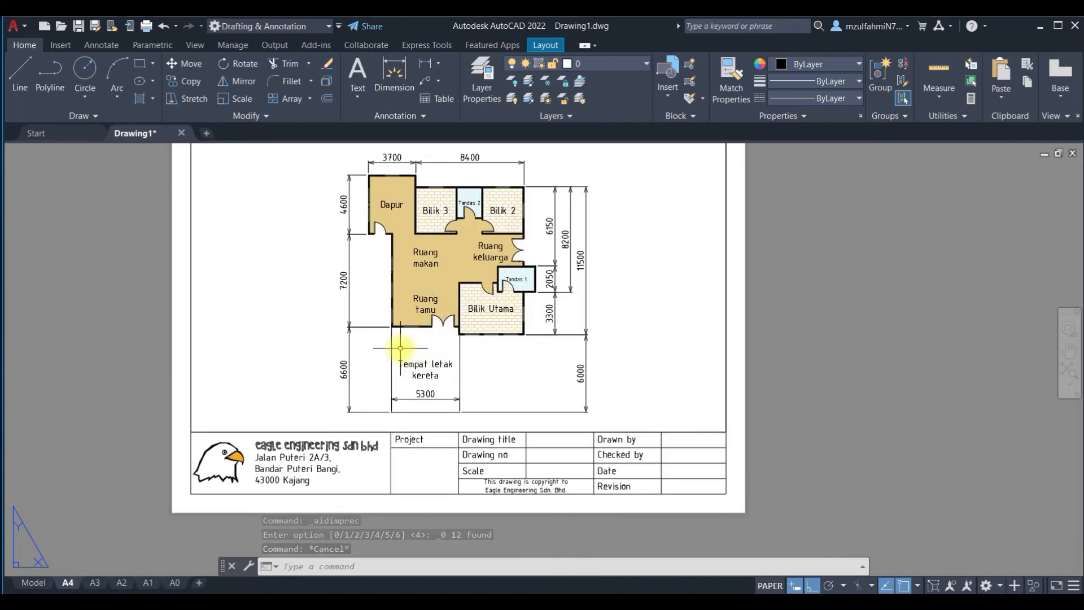
pyautogui.moveTo(404, 337); pyautogui.dragTo(406, 374, button='middle')
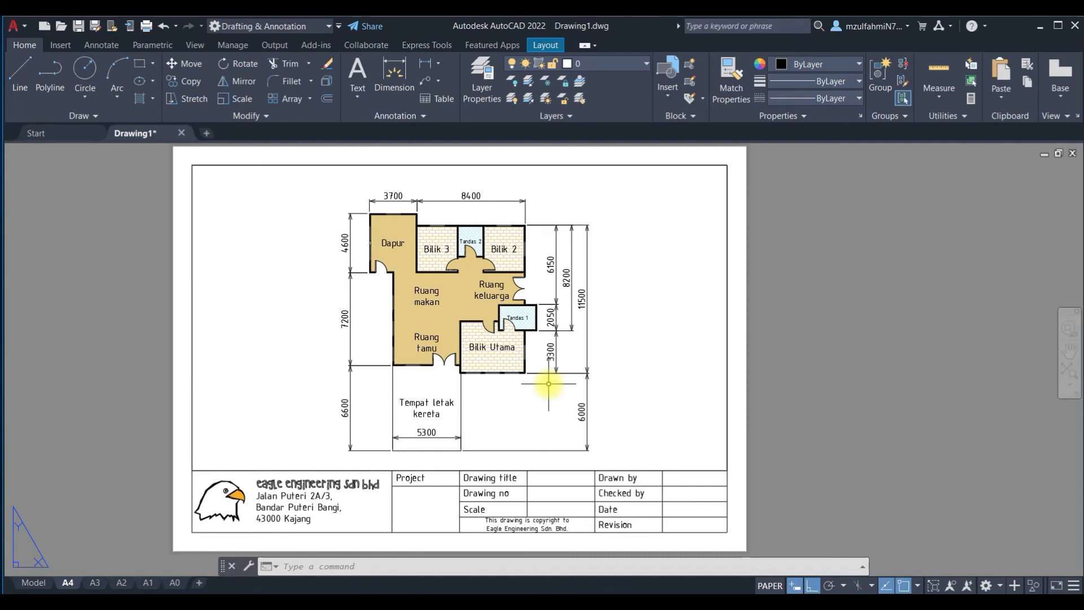
pyautogui.moveTo(444, 509); pyautogui.dragTo(449, 443, button='middle')
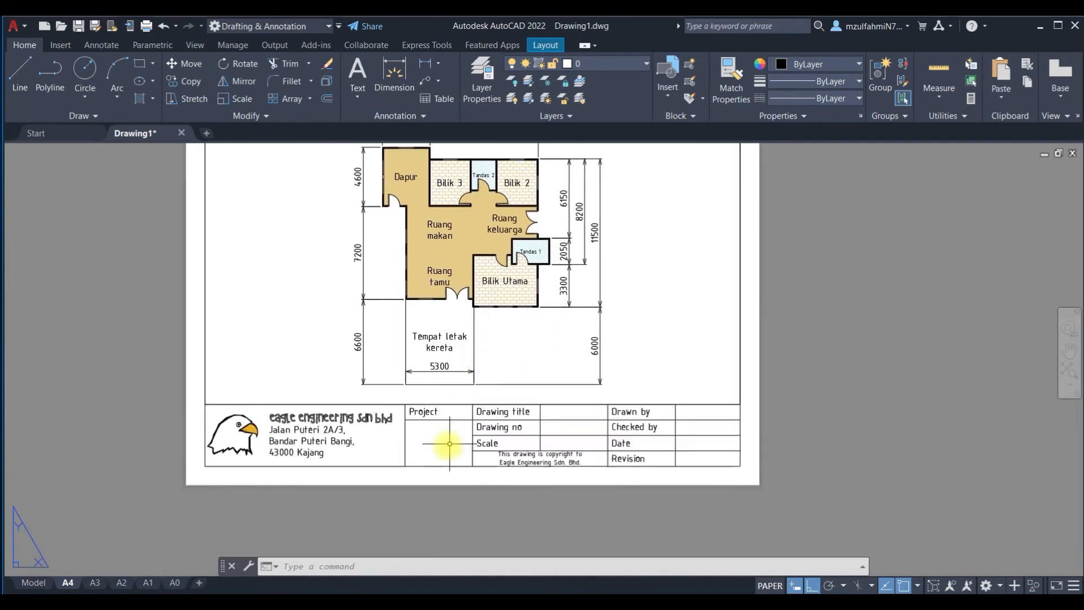
pyautogui.scroll(2, 449, 443)
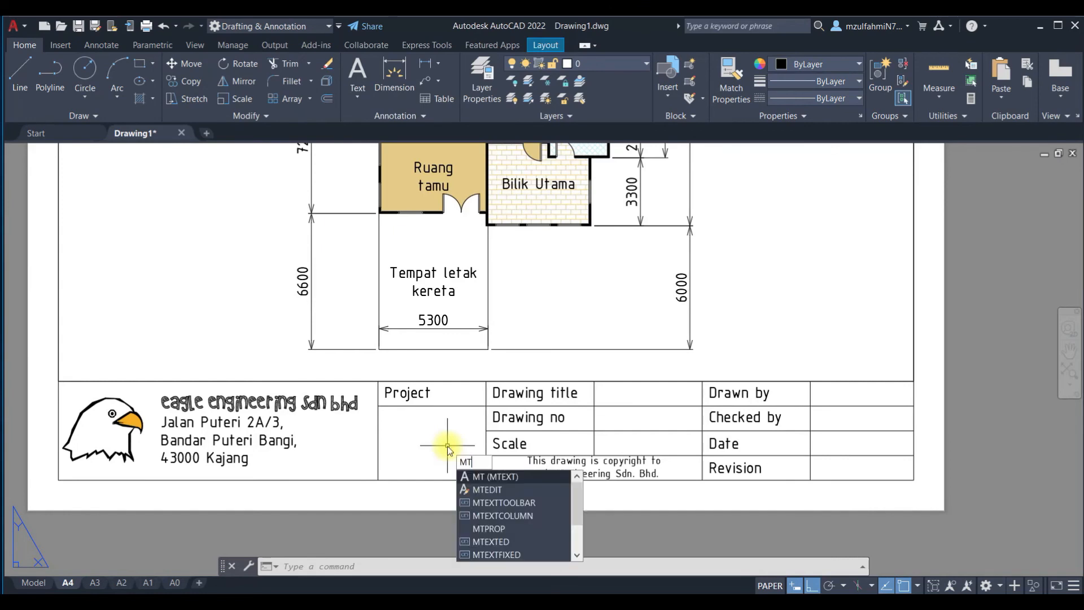
pyautogui.press('Return')
pyautogui.click(395, 405)
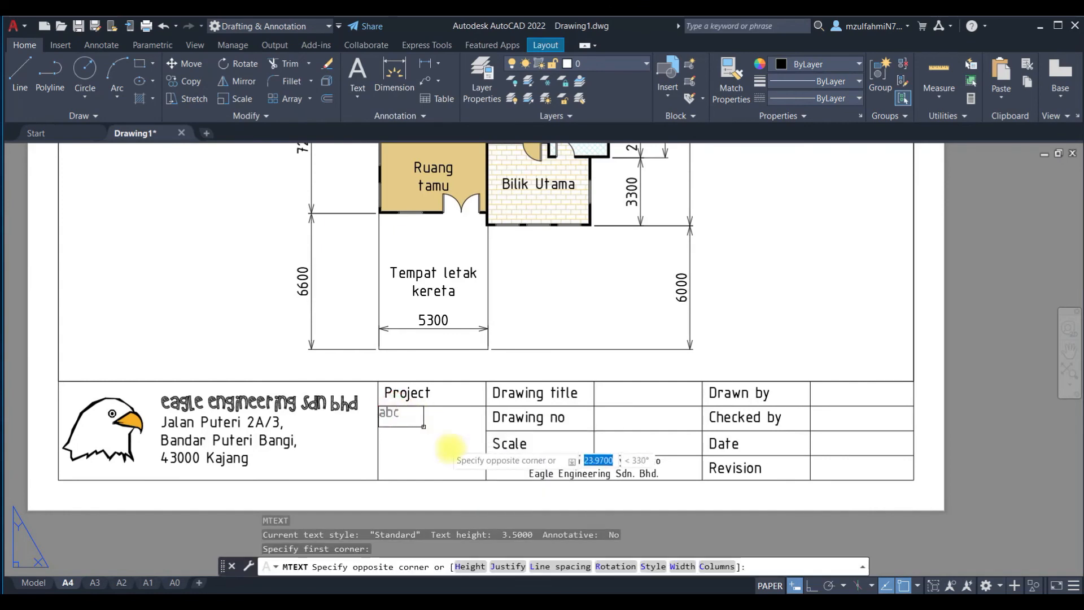
pyautogui.click(484, 416)
pyautogui.click(487, 85)
pyautogui.click(507, 186)
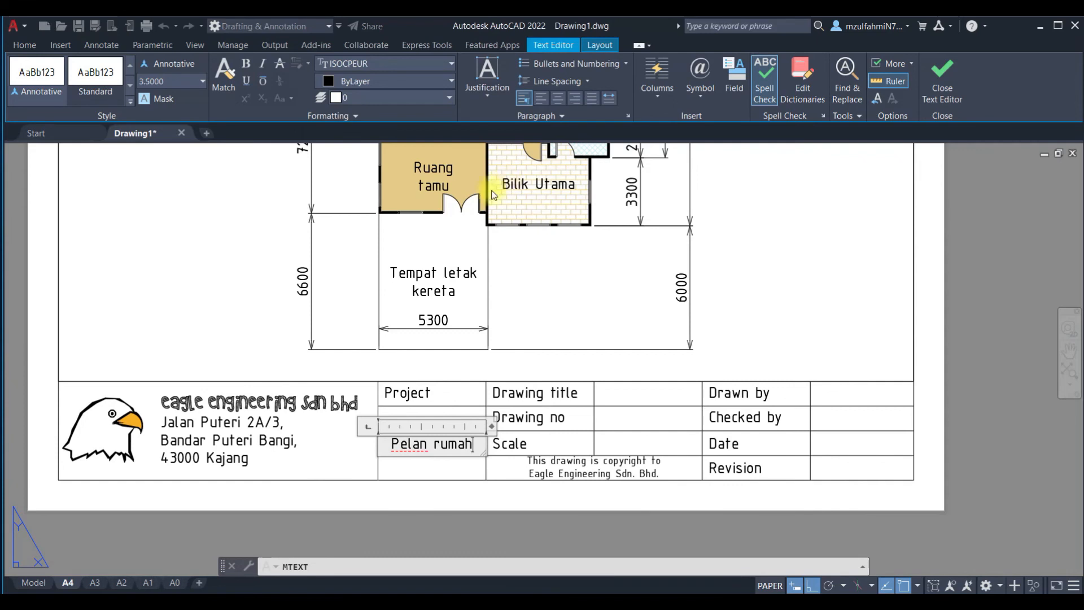
pyautogui.write('Pelan rumah Banglo')
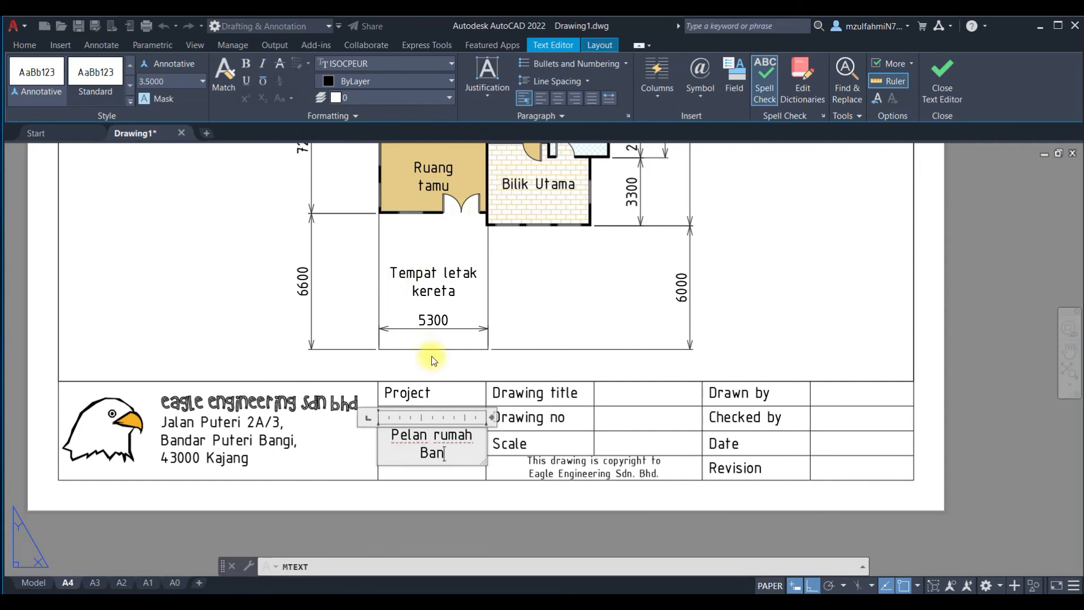
pyautogui.click(242, 334)
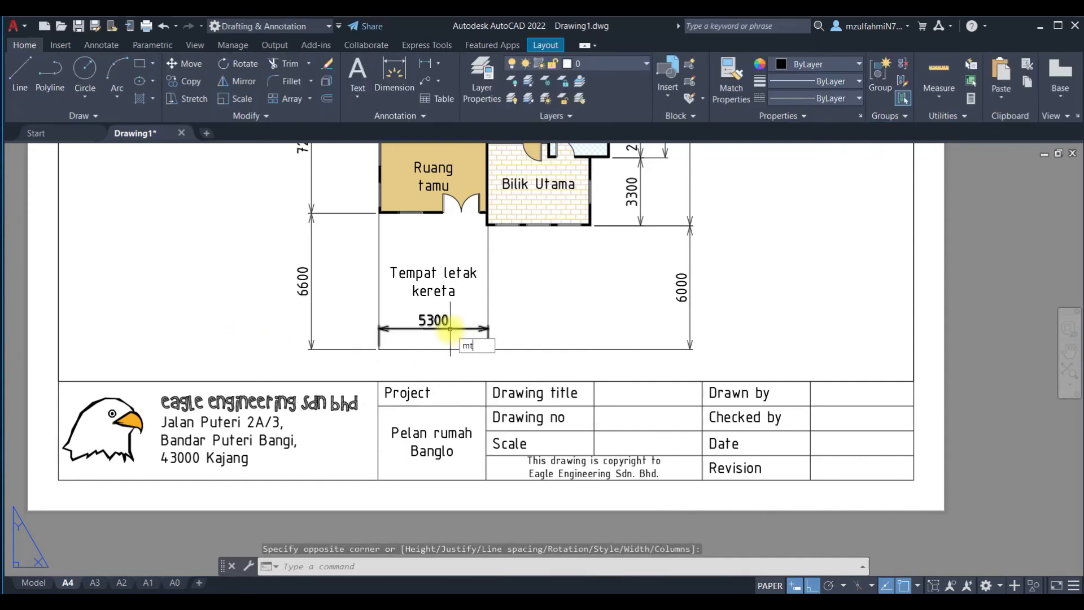
# Step: Add middle-centred multiline text reading "Lot 123" in the title block's empty cell beside Drawing title
pyautogui.press('Return')
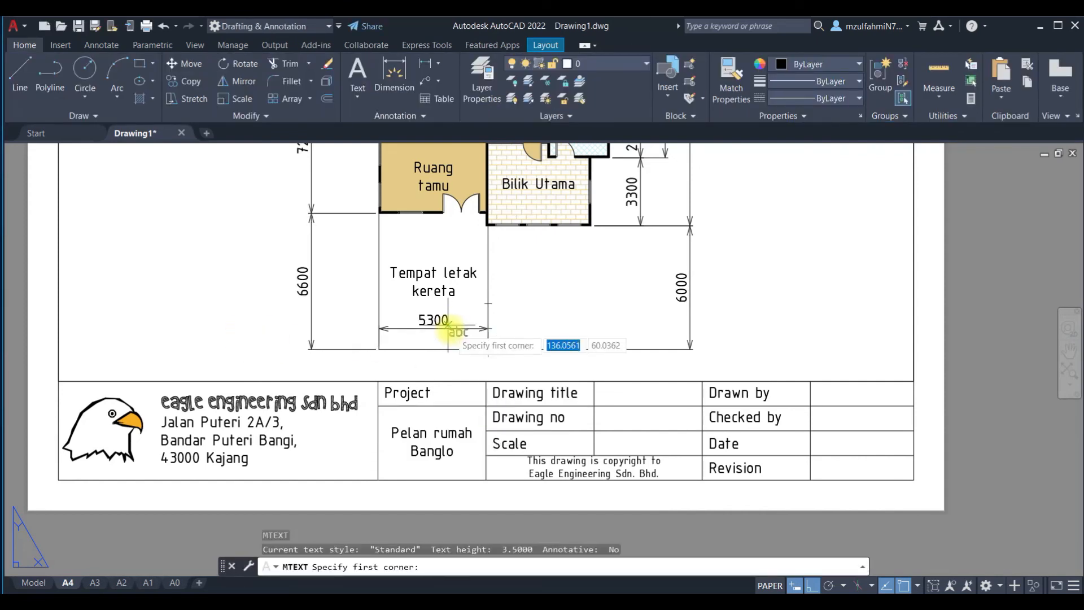
pyautogui.click(594, 382)
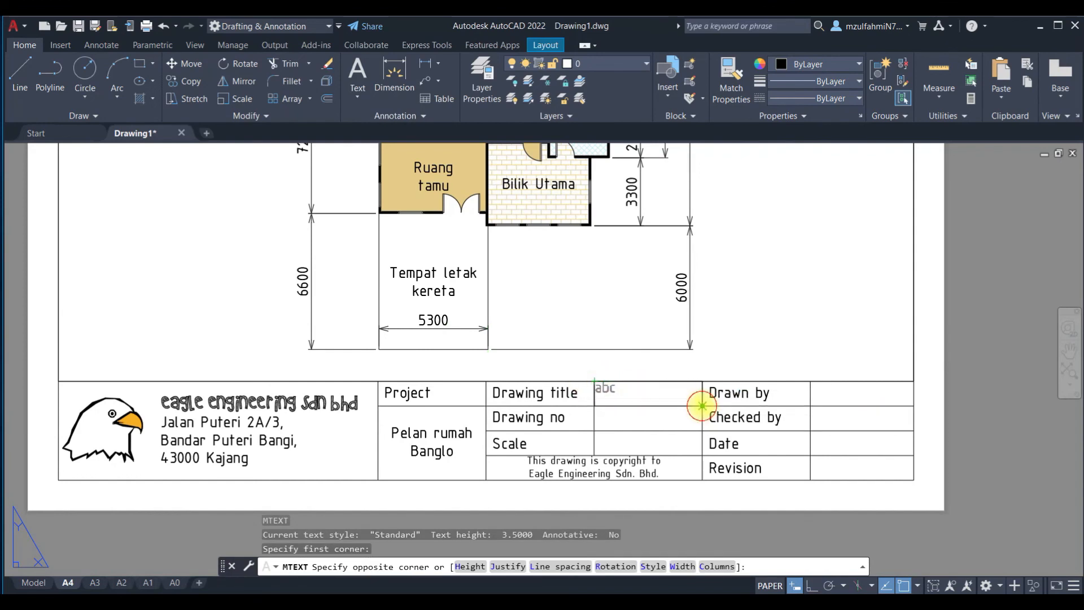
pyautogui.click(700, 405)
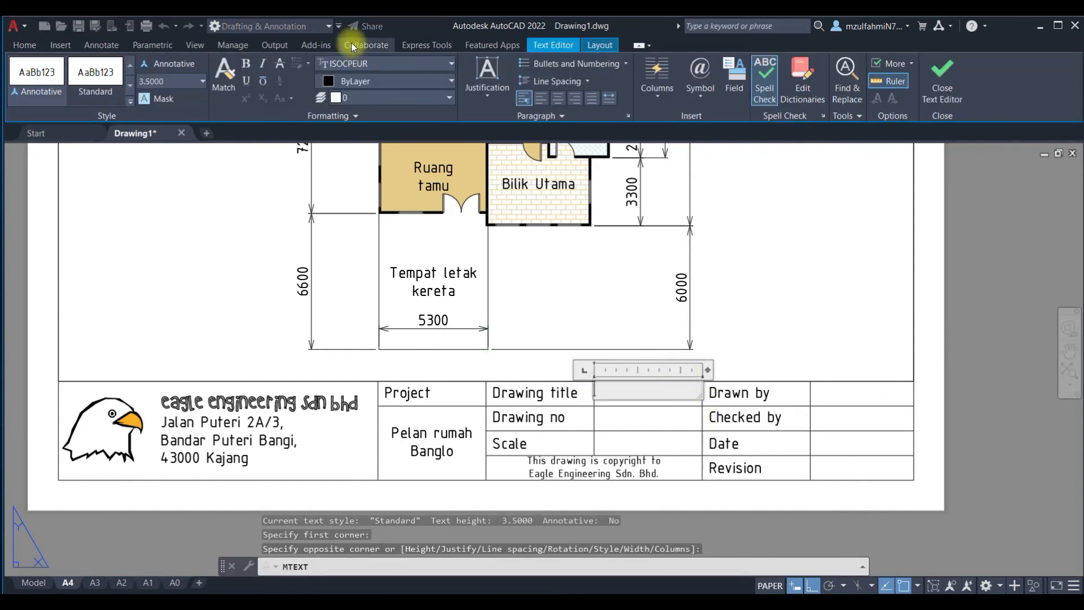
pyautogui.click(485, 79)
pyautogui.click(528, 184)
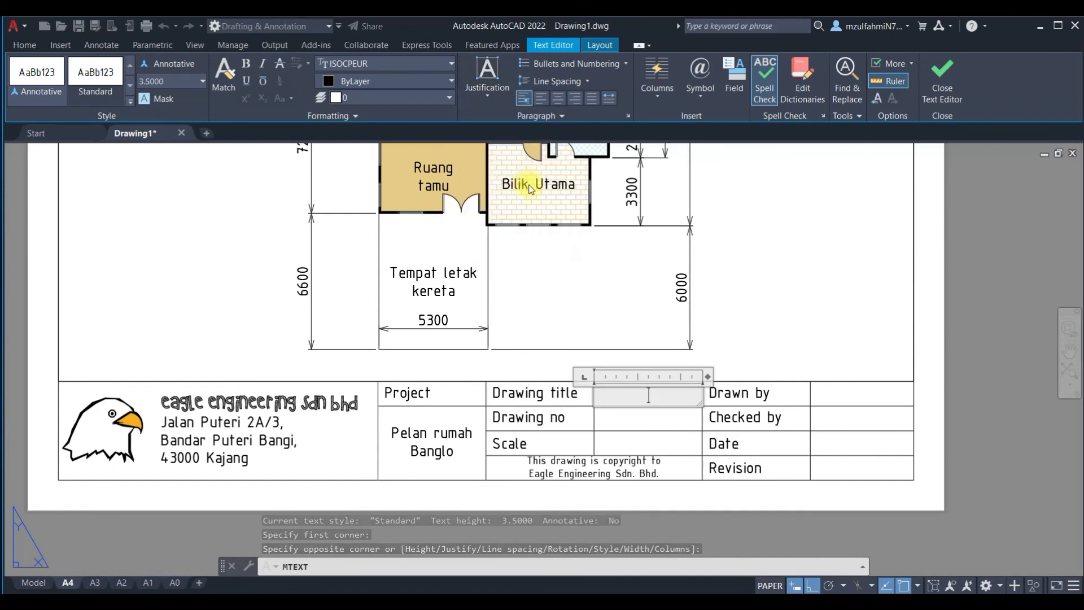
pyautogui.write('Lot 123')
pyautogui.click(633, 206)
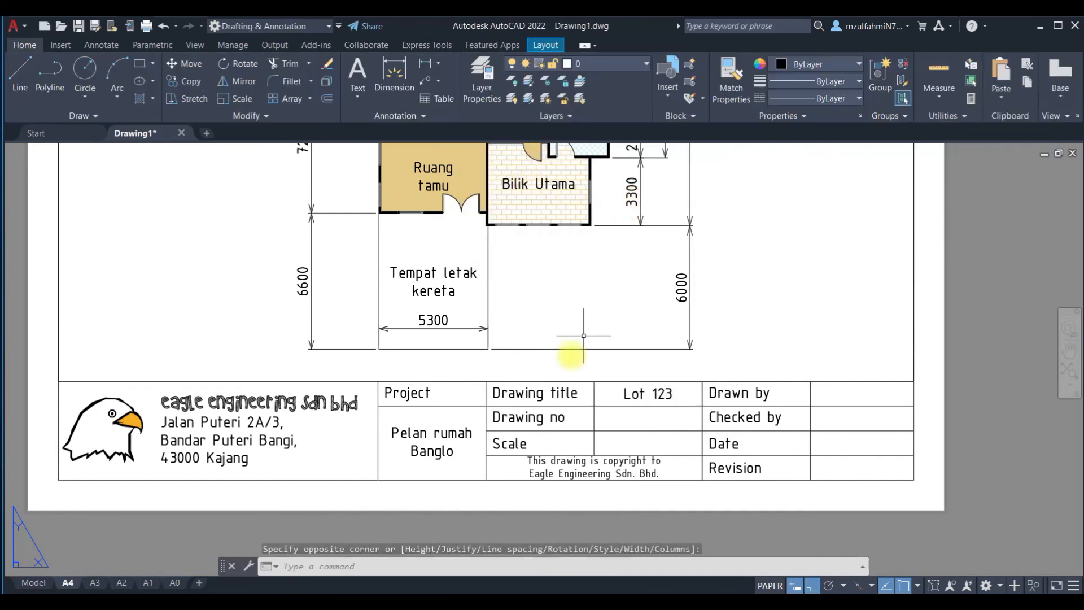
# Step: Copy the "Lot 123" text into the cells beside Drawing no, Scale, Drawn by, Checked by, Date and Revision, using the cell corners as reference points
pyautogui.click(638, 394)
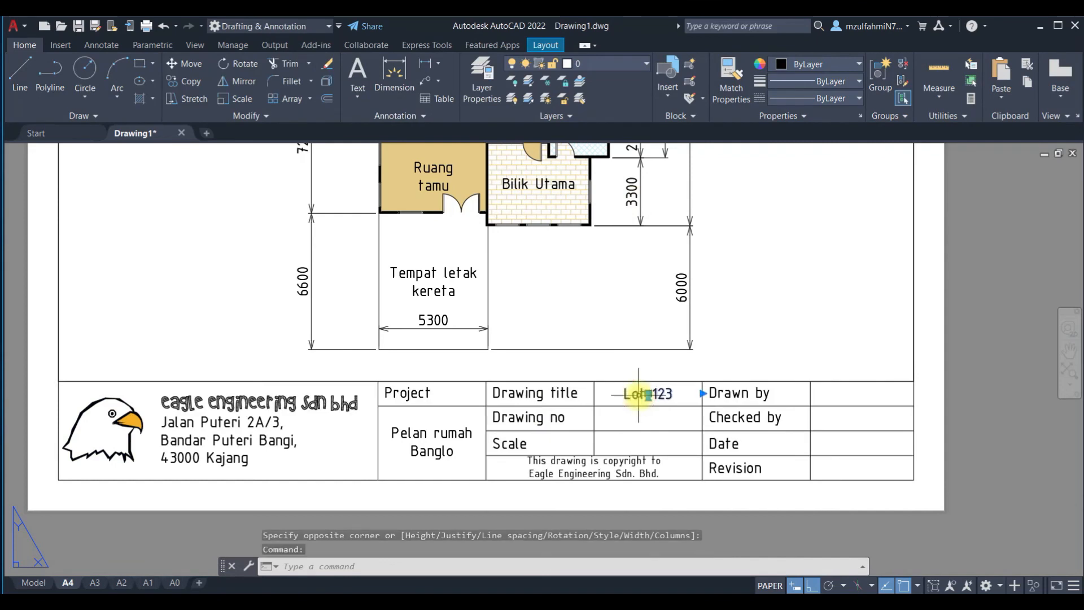
pyautogui.write('co')
pyautogui.press('Return')
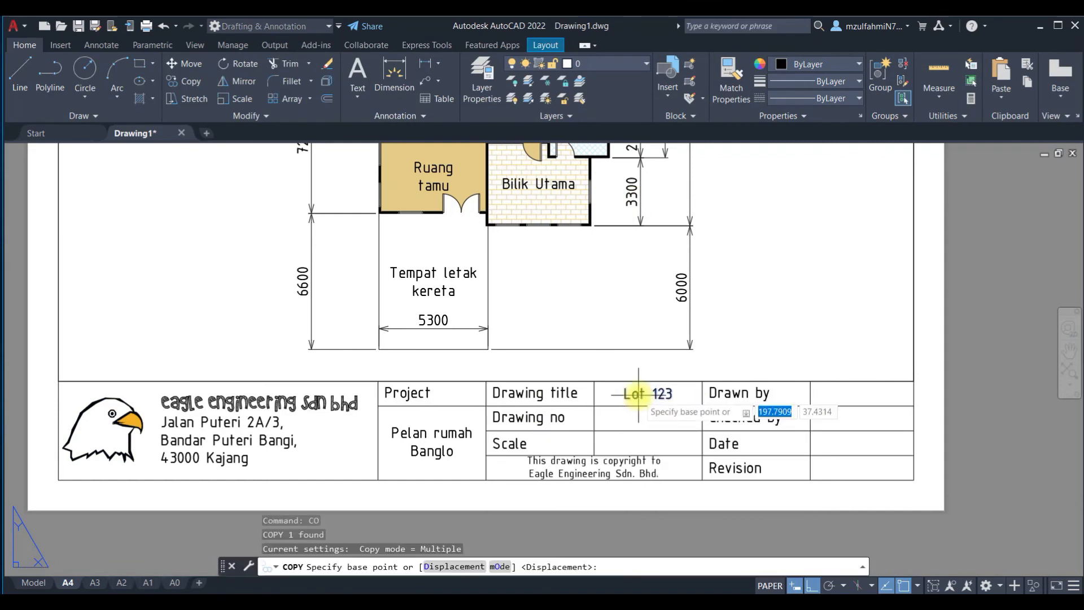
pyautogui.click(594, 380)
pyautogui.click(594, 405)
pyautogui.click(593, 430)
pyautogui.click(810, 381)
pyautogui.click(810, 405)
pyautogui.click(810, 430)
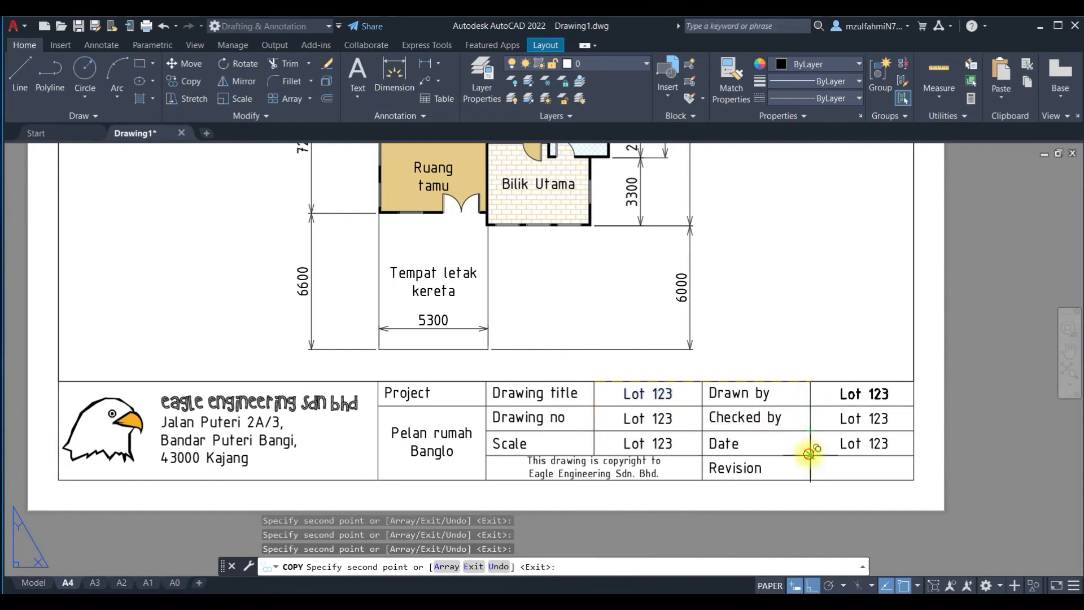
pyautogui.click(810, 455)
pyautogui.press('Escape')
# Step: Shorten the title block text beside Drawing no to read "123"
pyautogui.doubleClick(641, 399)
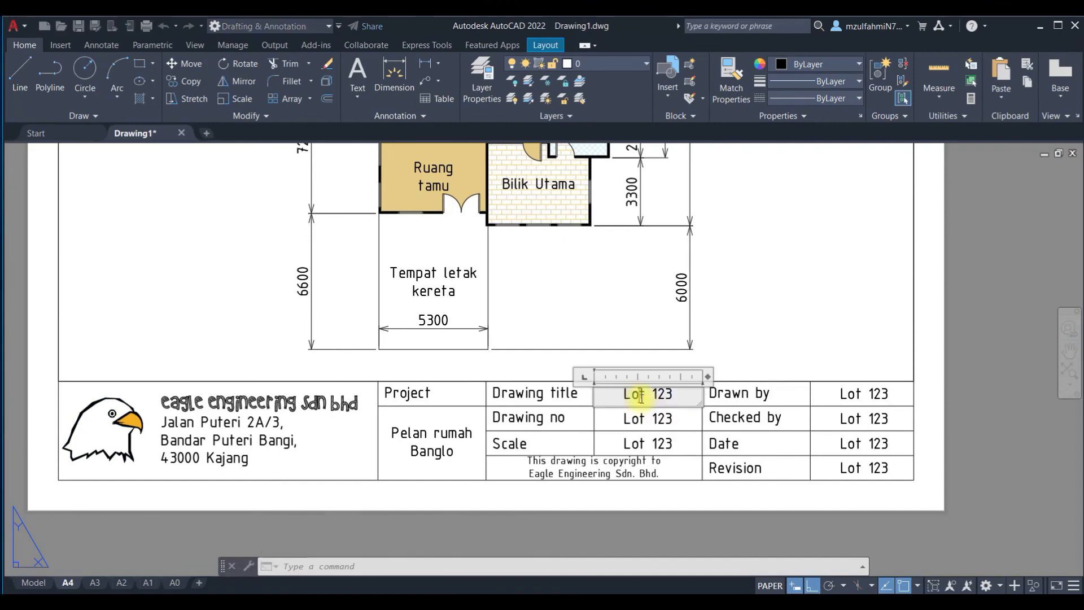
pyautogui.click(659, 416)
pyautogui.doubleClick(665, 419)
pyautogui.moveTo(658, 419); pyautogui.dragTo(592, 434)
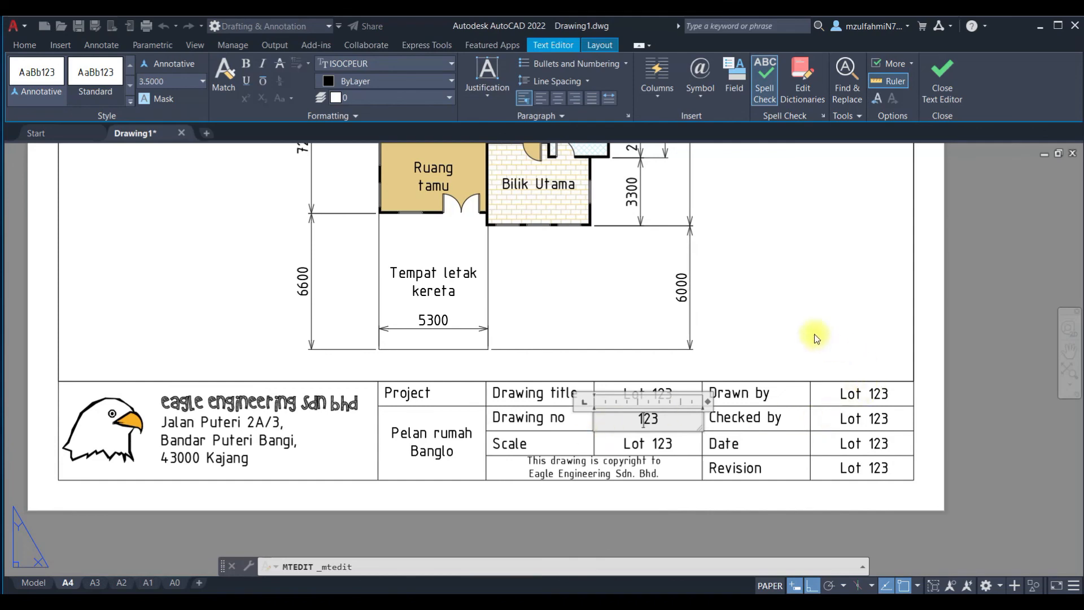
# Step: Replace the title block text beside Scale with "1:150"
pyautogui.click(654, 444)
pyautogui.doubleClick(649, 444)
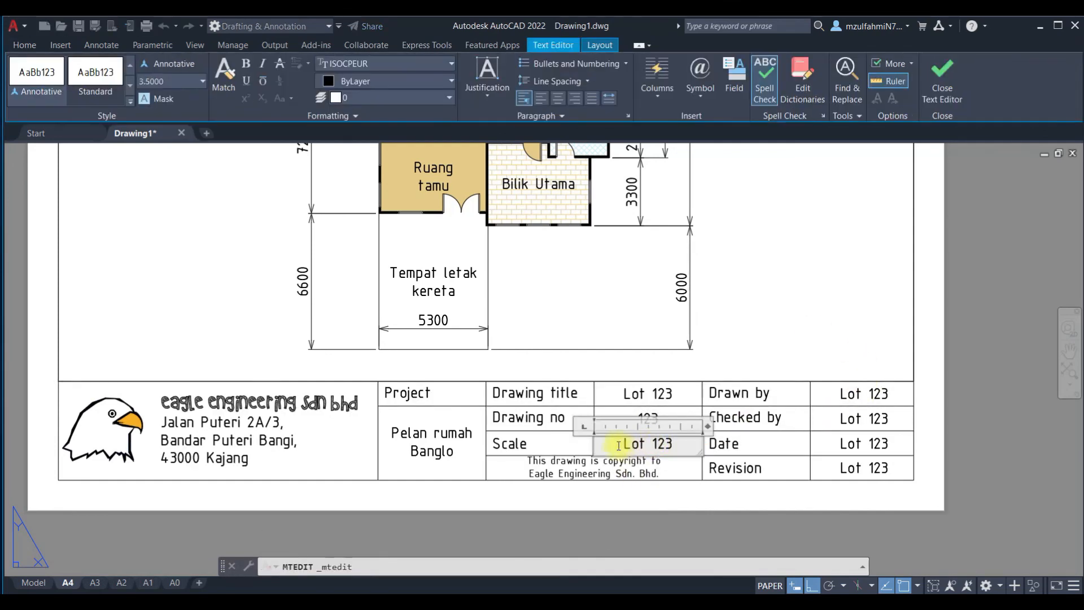
pyautogui.moveTo(642, 444); pyautogui.dragTo(669, 443)
pyautogui.write('1:150')
pyautogui.click(762, 375)
# Step: Replace the placeholder text beside Drawn by with the drafter's name
pyautogui.click(851, 382)
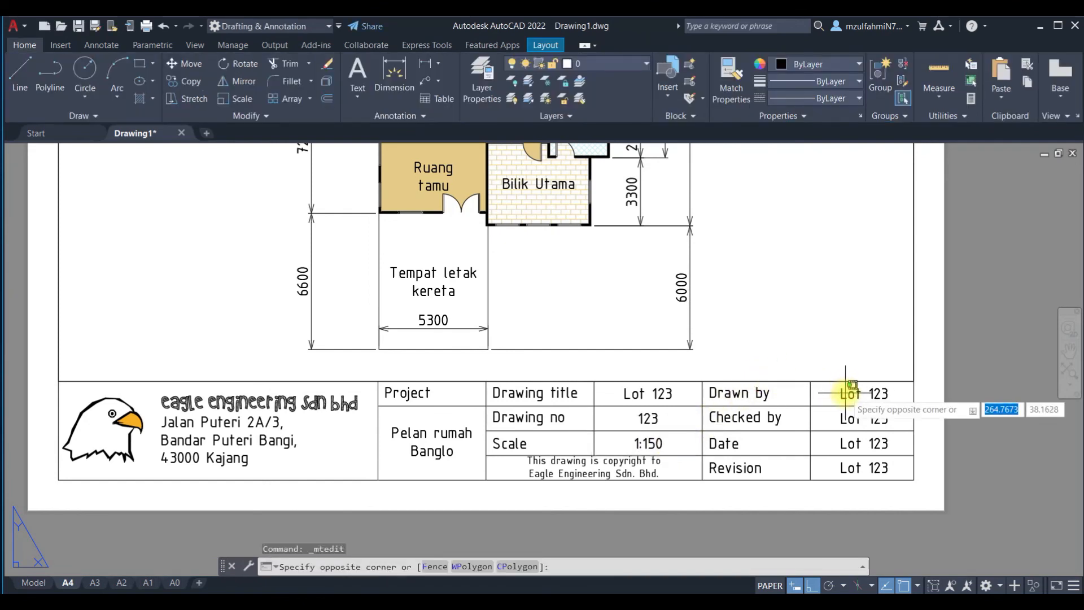
pyautogui.doubleClick(844, 393)
pyautogui.moveTo(873, 387); pyautogui.dragTo(903, 389)
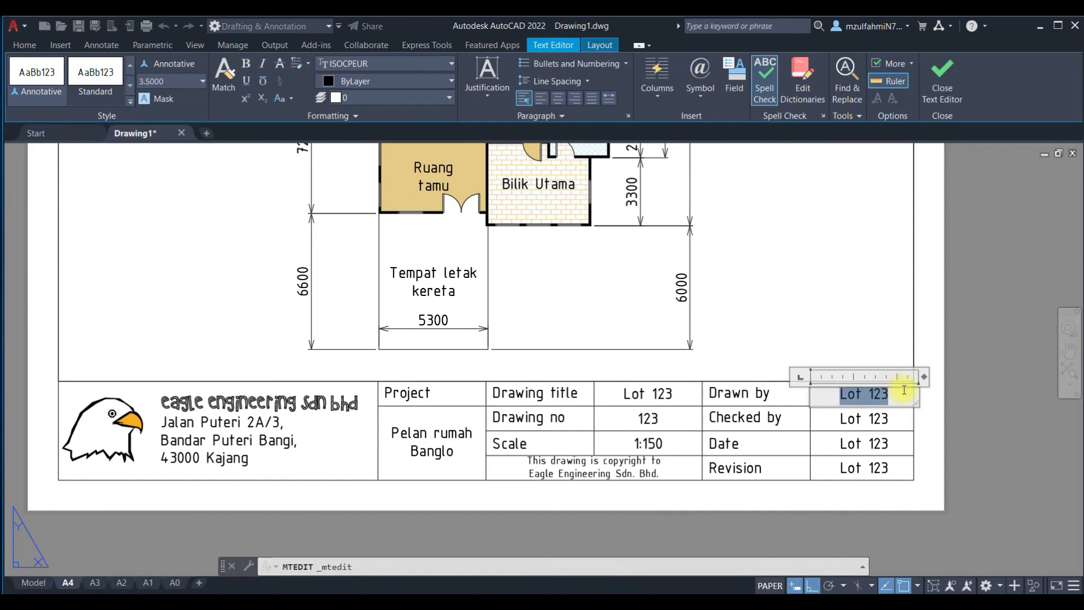
pyautogui.write('Zulfahmi')
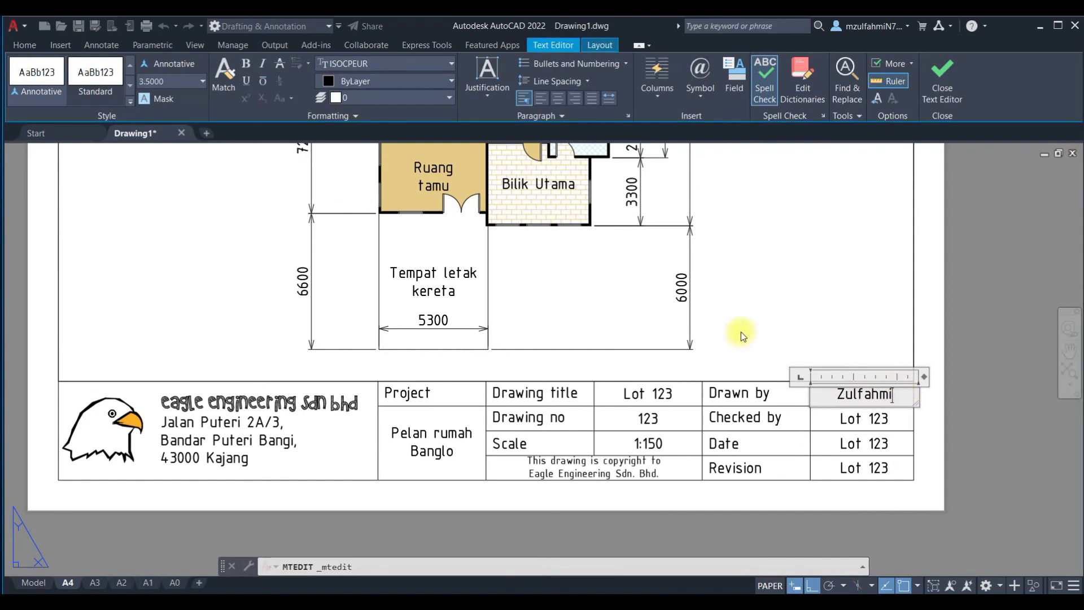
pyautogui.click(835, 326)
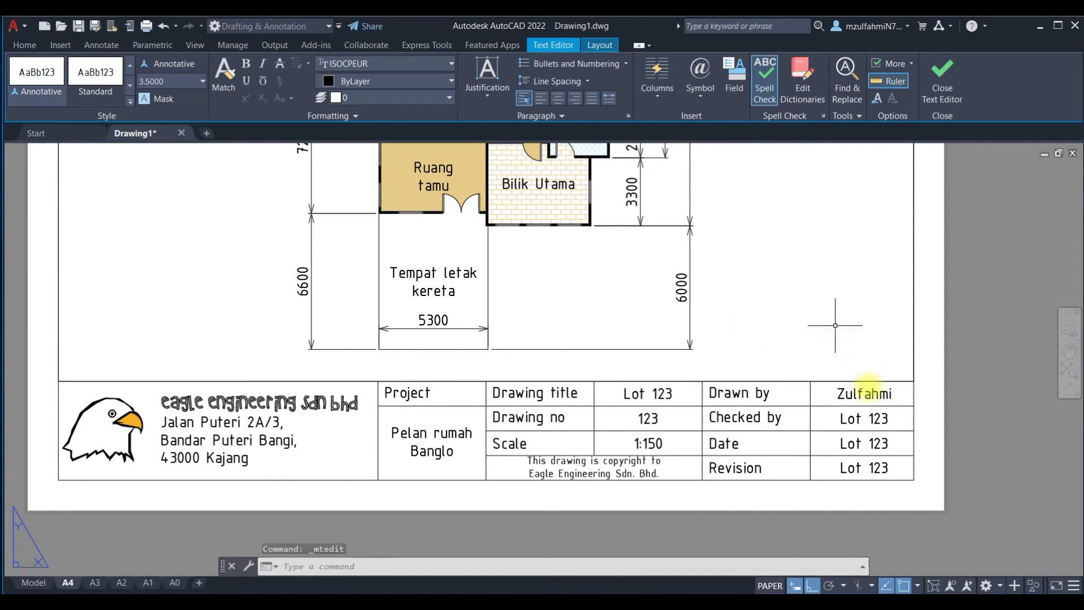
# Step: Replace the placeholder text beside Checked by with the checker's initials
pyautogui.doubleClick(834, 425)
pyautogui.moveTo(835, 424); pyautogui.dragTo(924, 423)
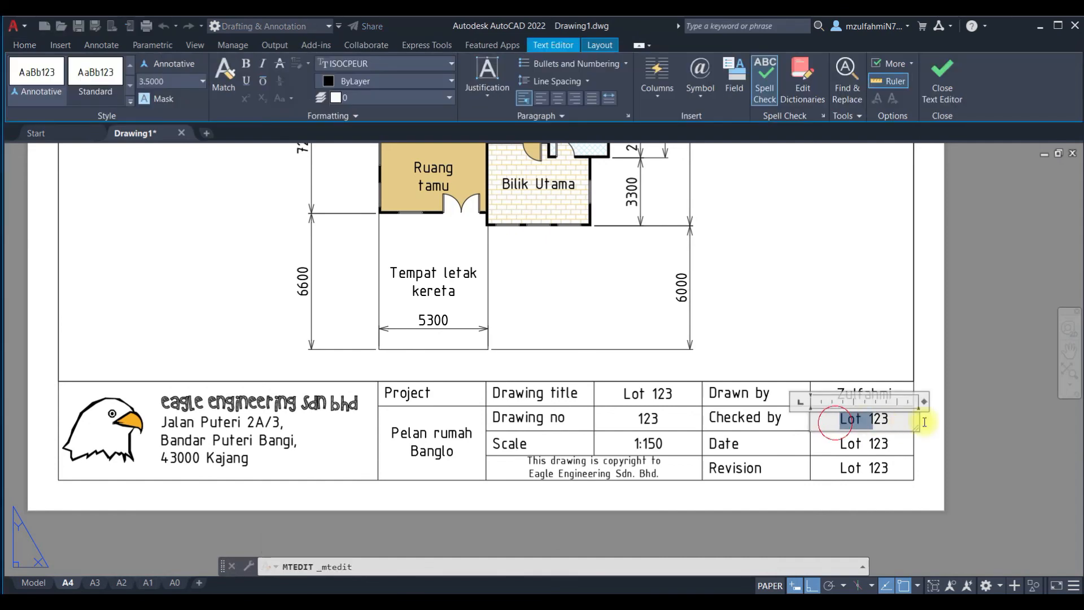
pyautogui.write('MZS')
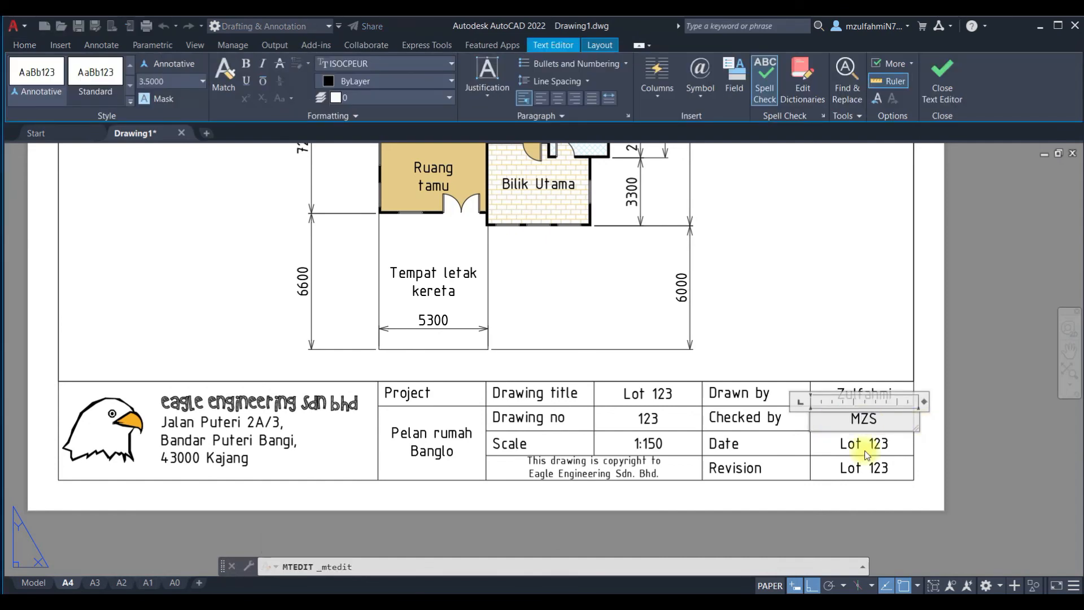
pyautogui.click(867, 337)
# Step: Replace the text beside Date with a Date & Time field showing CreateDate in yyyy-MM-dd format
pyautogui.doubleClick(845, 444)
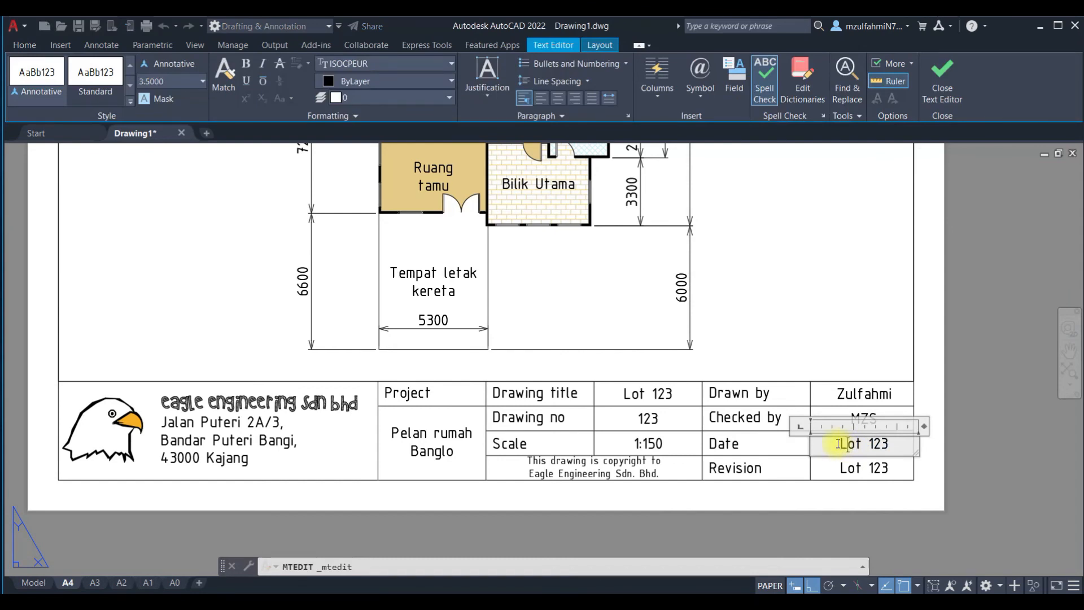
pyautogui.moveTo(840, 447); pyautogui.dragTo(902, 445)
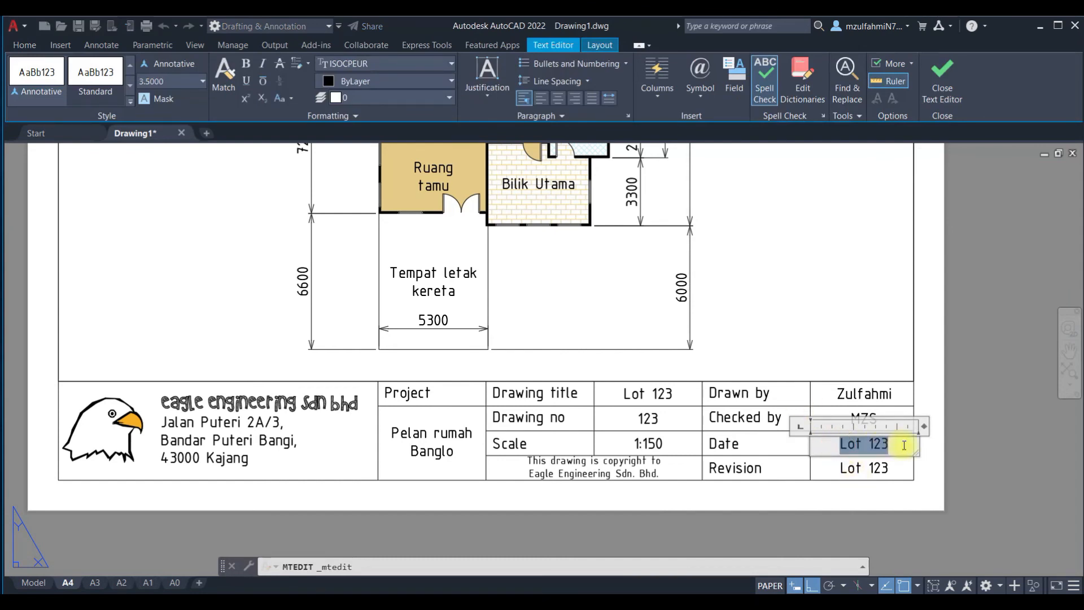
pyautogui.click(734, 78)
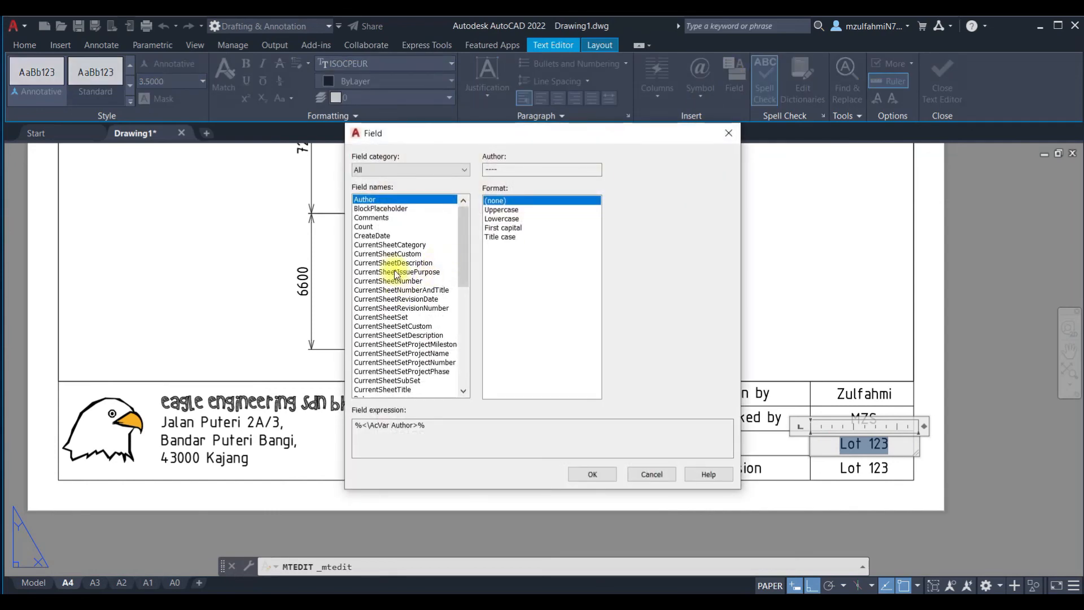
pyautogui.click(413, 170)
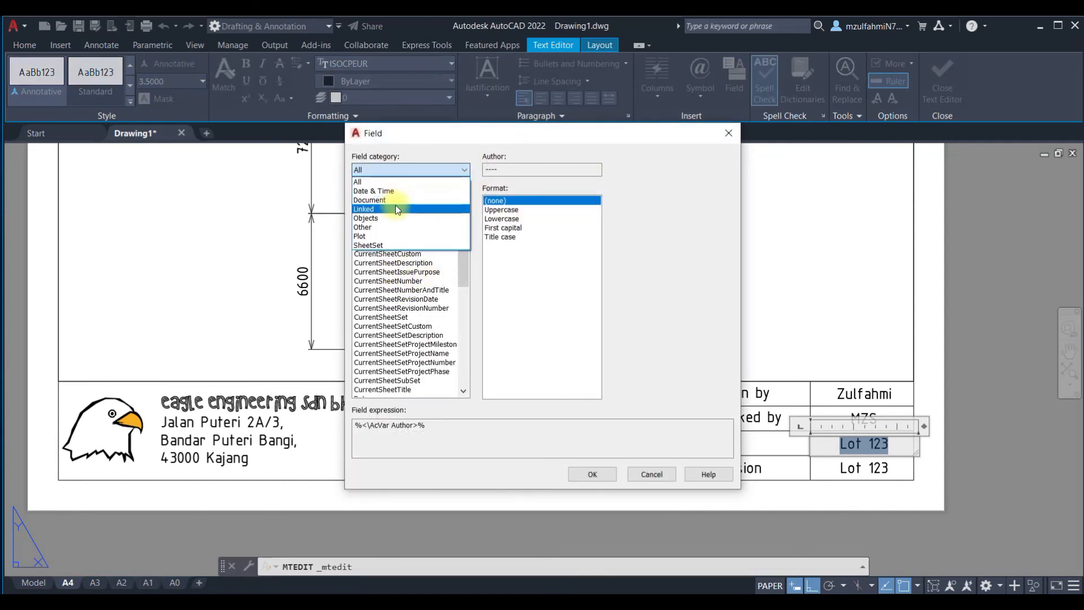
pyautogui.click(398, 187)
pyautogui.click(378, 202)
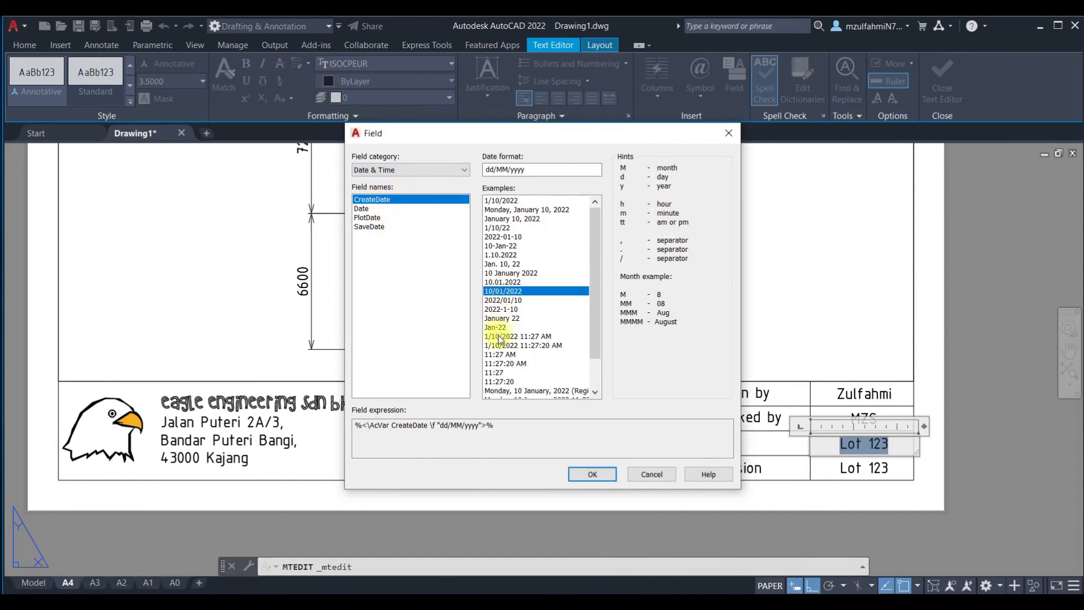
pyautogui.click(503, 237)
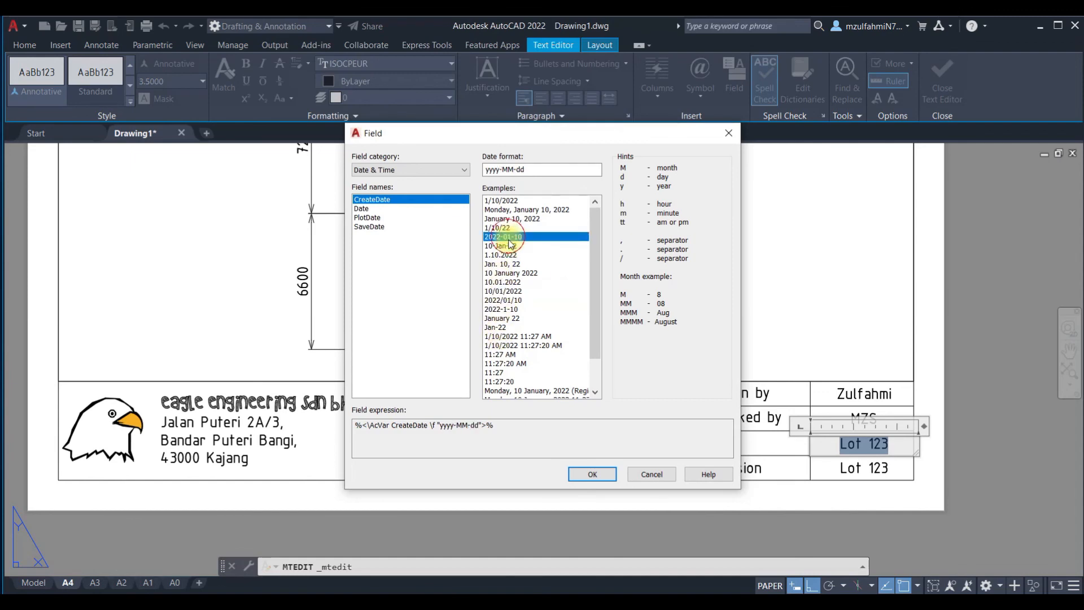
pyautogui.click(592, 474)
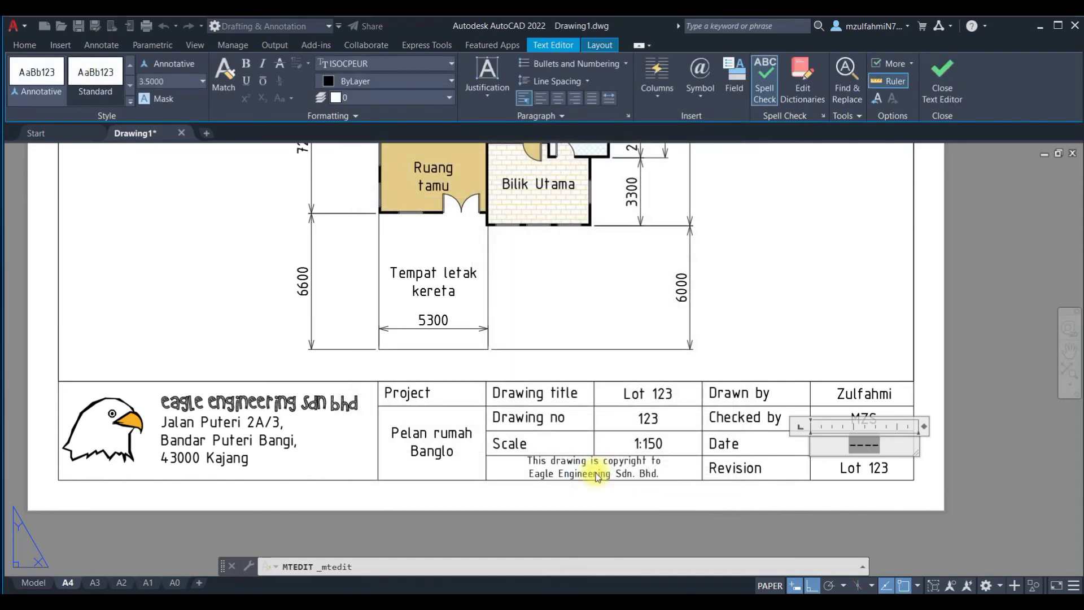
pyautogui.click(866, 347)
# Step: Replace the title block text beside Revision with "0"
pyautogui.doubleClick(841, 469)
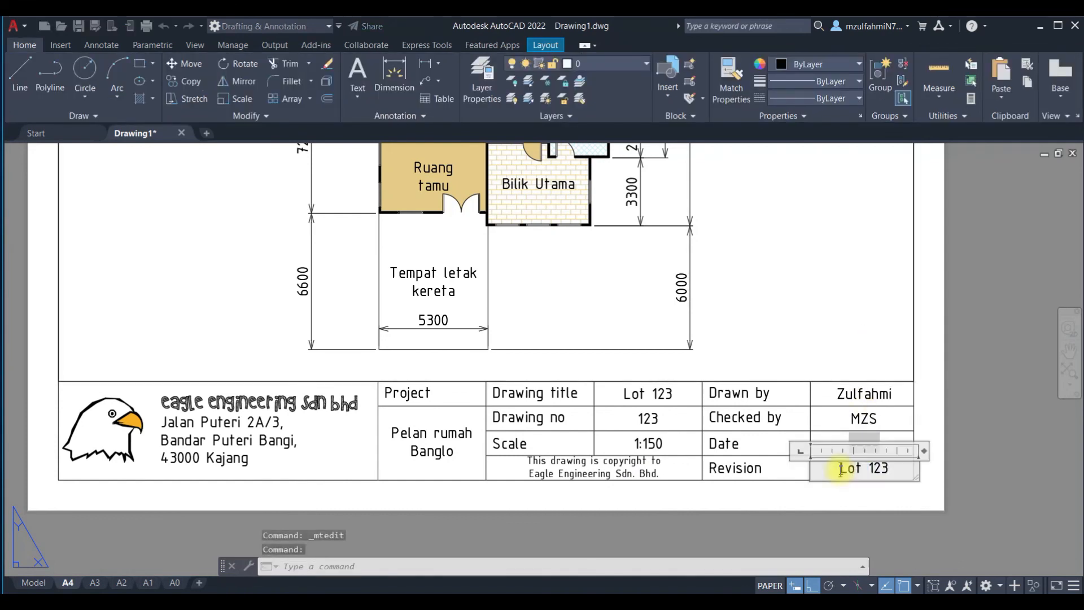
pyautogui.moveTo(841, 469); pyautogui.dragTo(913, 475)
pyautogui.write('0')
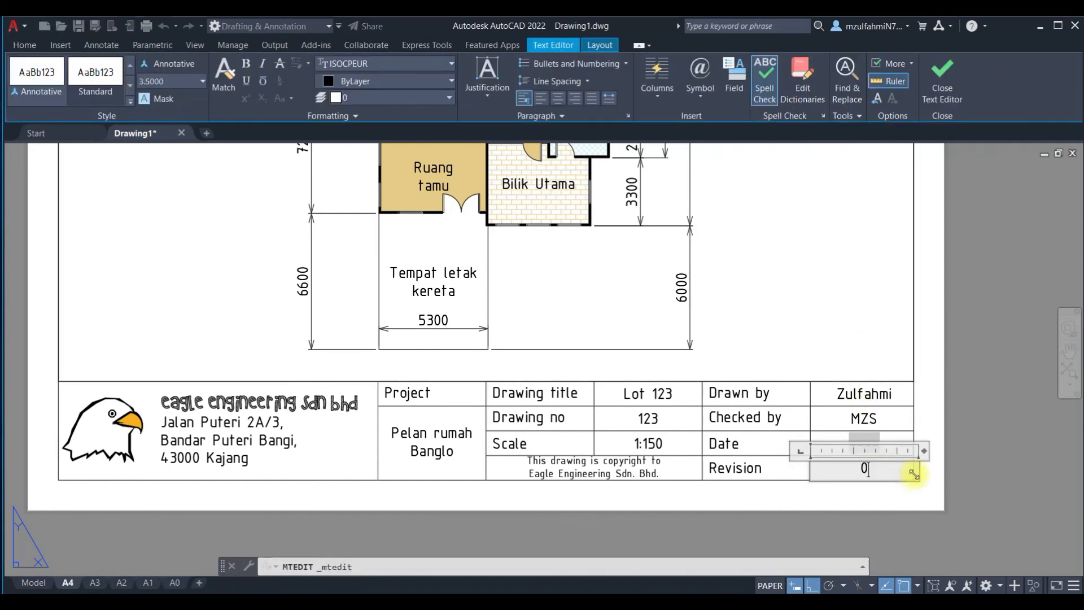
pyautogui.click(791, 298)
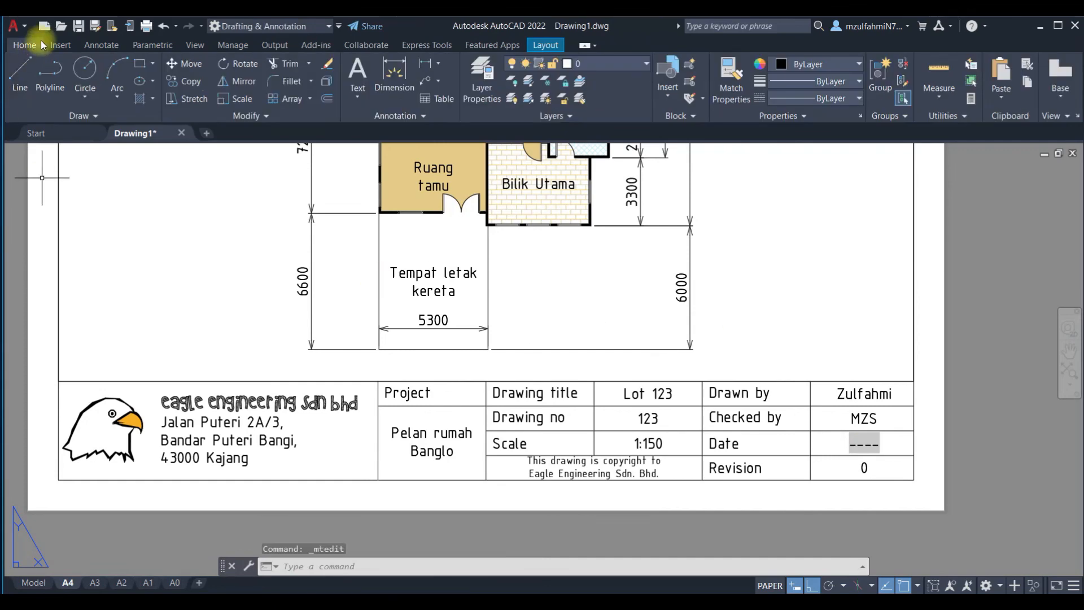
# Step: Save the drawing as "Pelan Rumah Banglo" in the 20220108 folder under Training AutoCAD, within 05. Training Doc on drive D
pyautogui.click(14, 26)
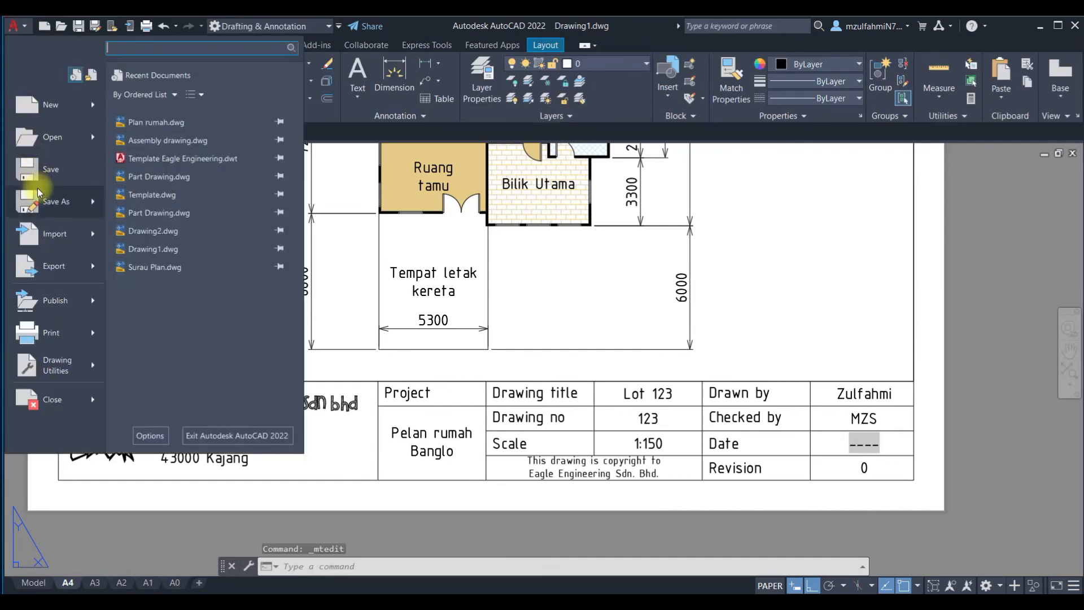
pyautogui.click(42, 170)
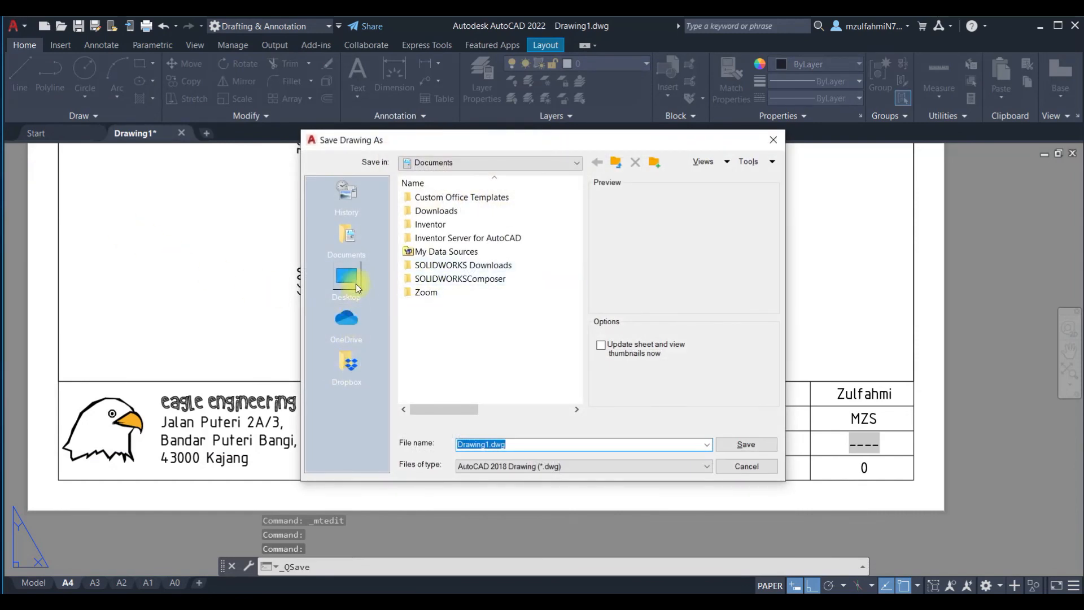
pyautogui.click(355, 283)
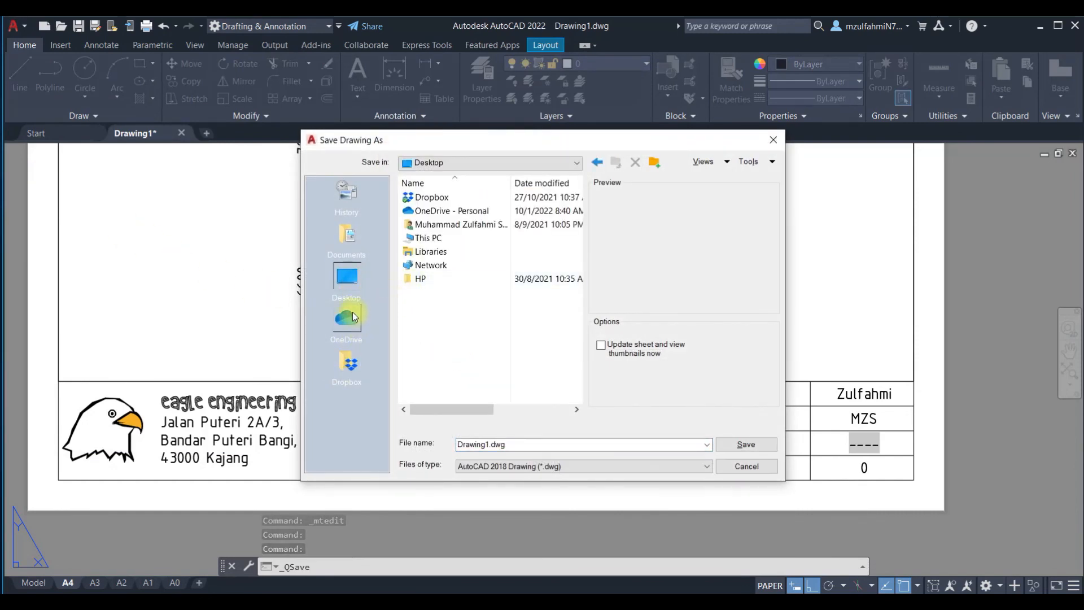
pyautogui.doubleClick(423, 241)
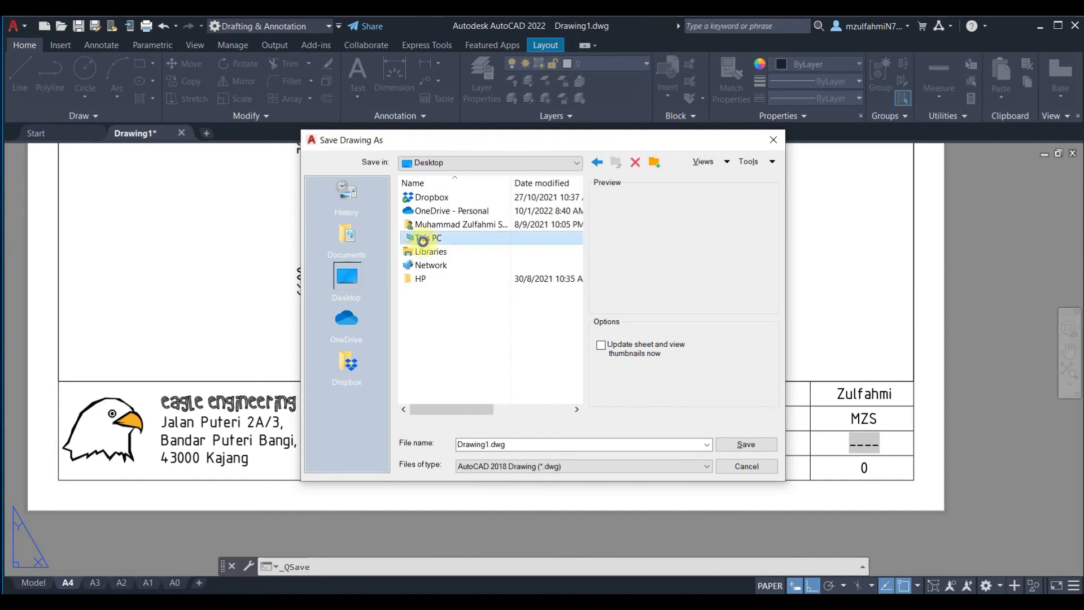
pyautogui.doubleClick(432, 342)
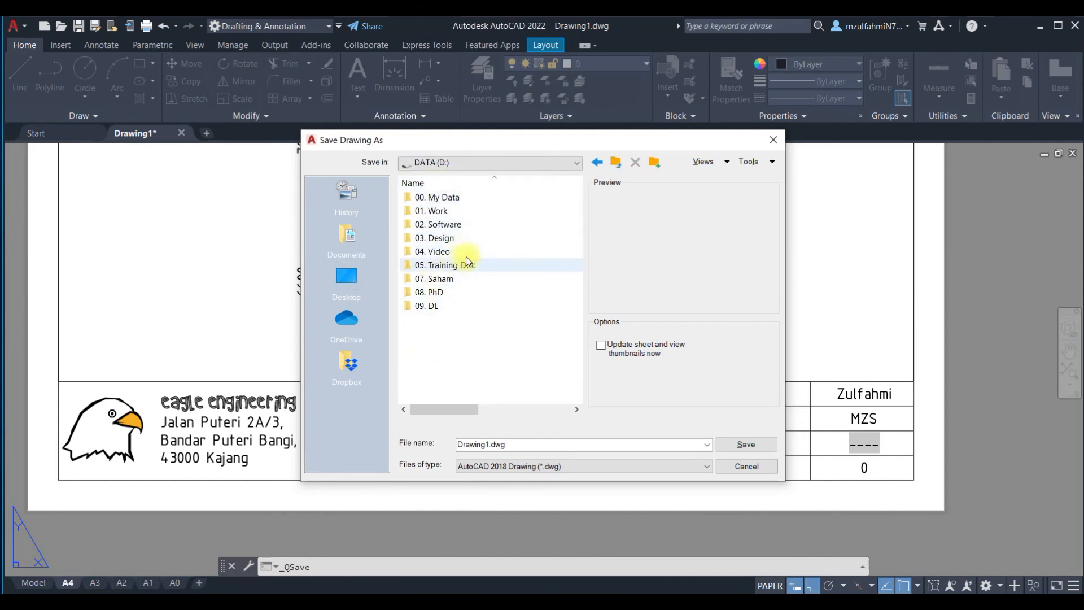
pyautogui.doubleClick(470, 266)
pyautogui.click(465, 212)
pyautogui.doubleClick(465, 212)
pyautogui.scroll(-4, 433, 343)
pyautogui.click(443, 349)
pyautogui.doubleClick(443, 348)
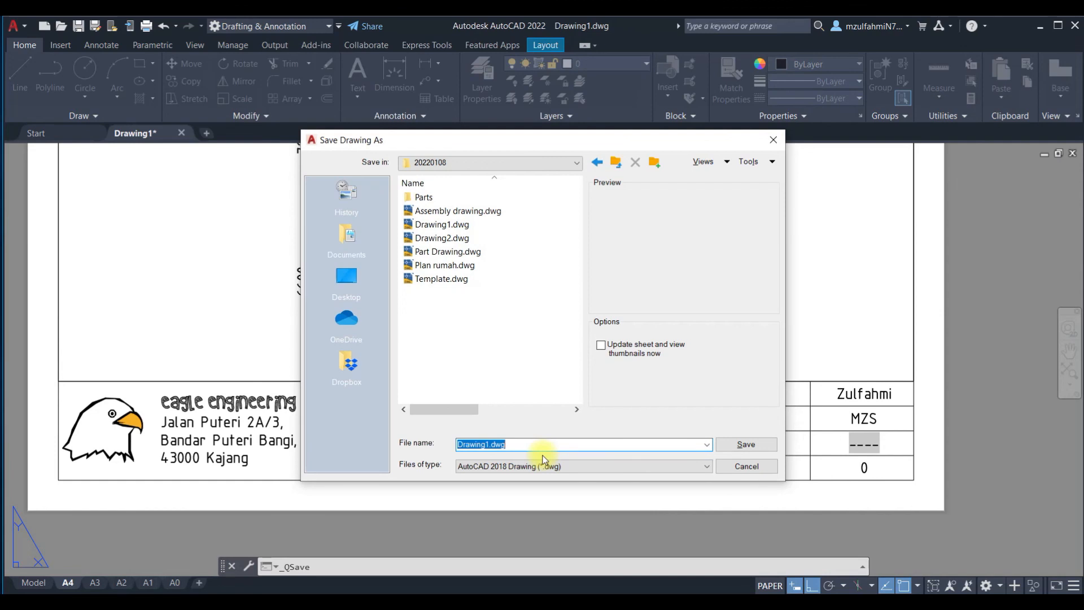
pyautogui.write('Pelan Rumah Banglo')
pyautogui.press('Return')
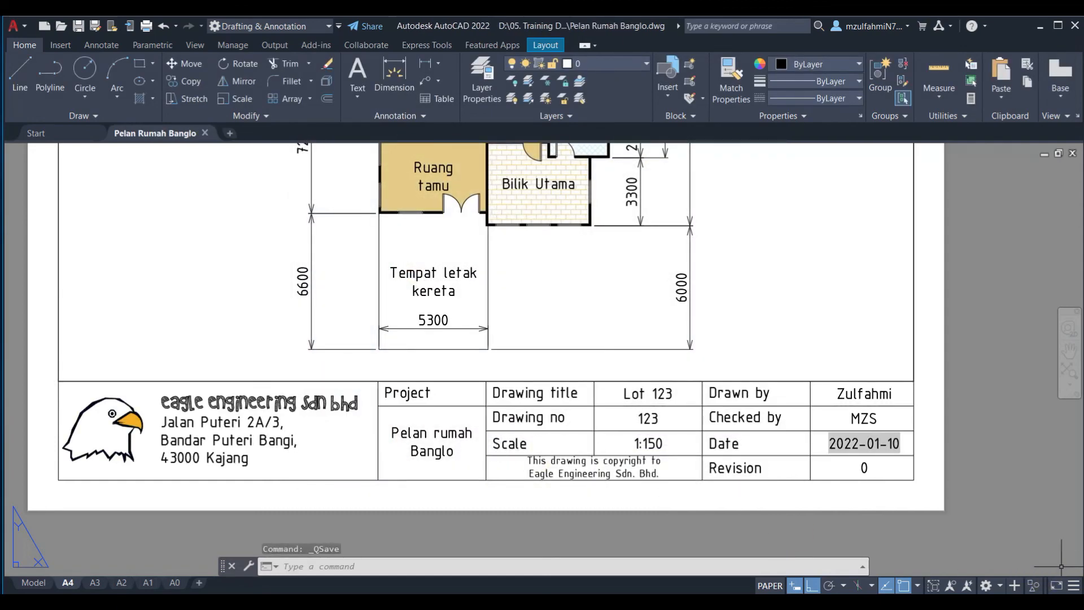
# Step: Plot the A4 layout to PDF using the layout's existing plot settings
pyautogui.scroll(-3, 721, 462)
pyautogui.scroll(2, 577, 383)
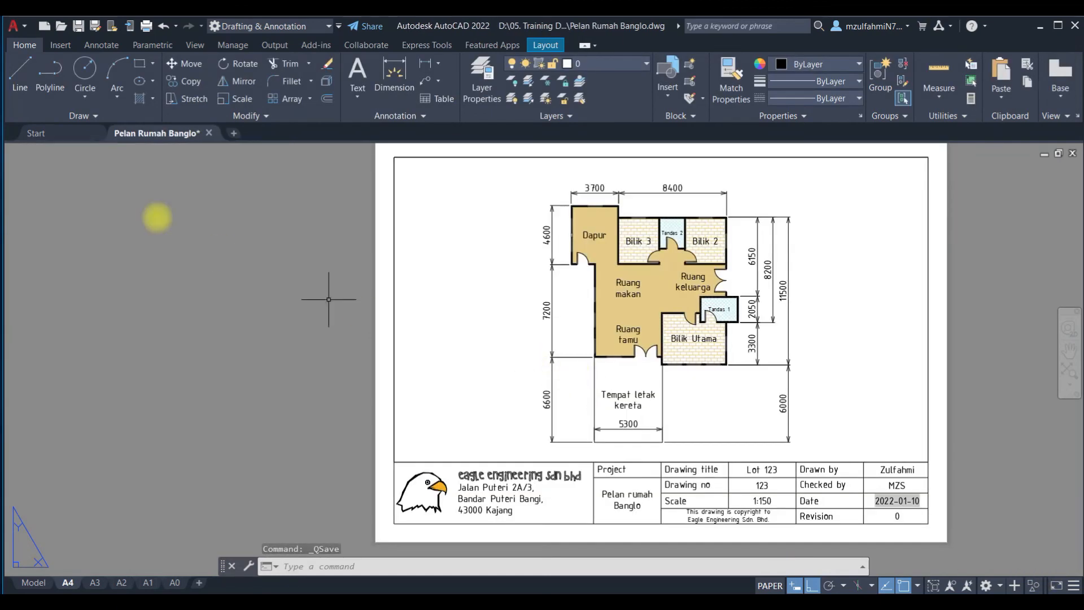
pyautogui.click(12, 26)
pyautogui.click(22, 320)
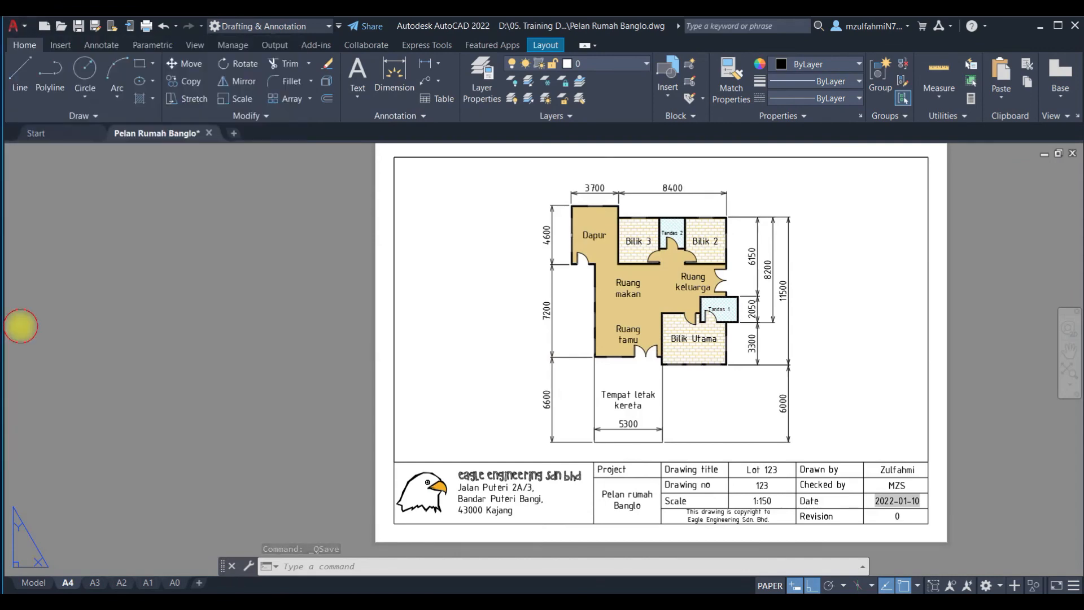
pyautogui.click(423, 350)
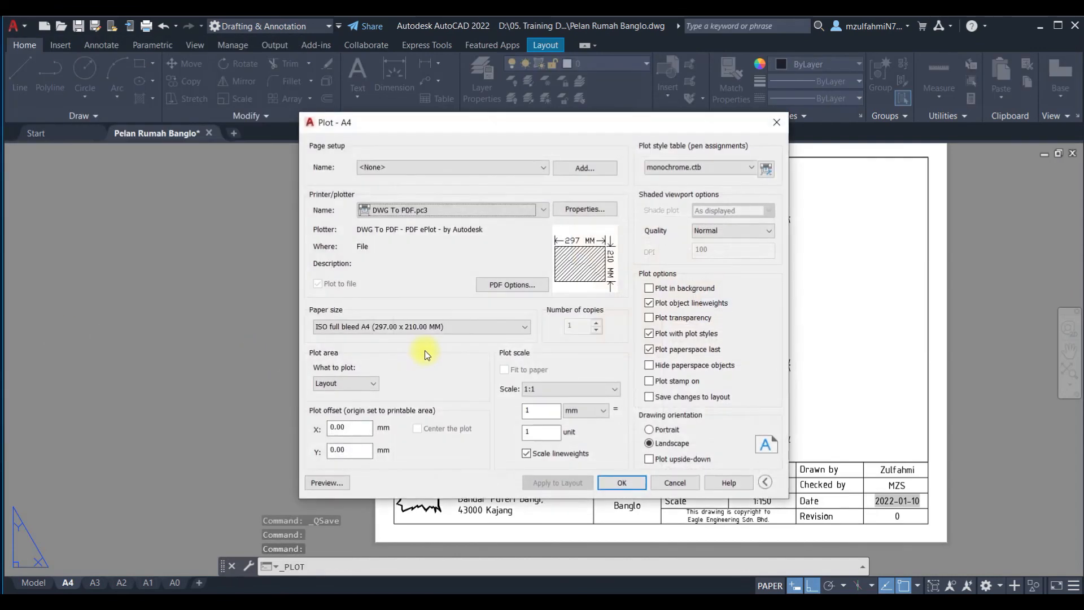
pyautogui.click(635, 485)
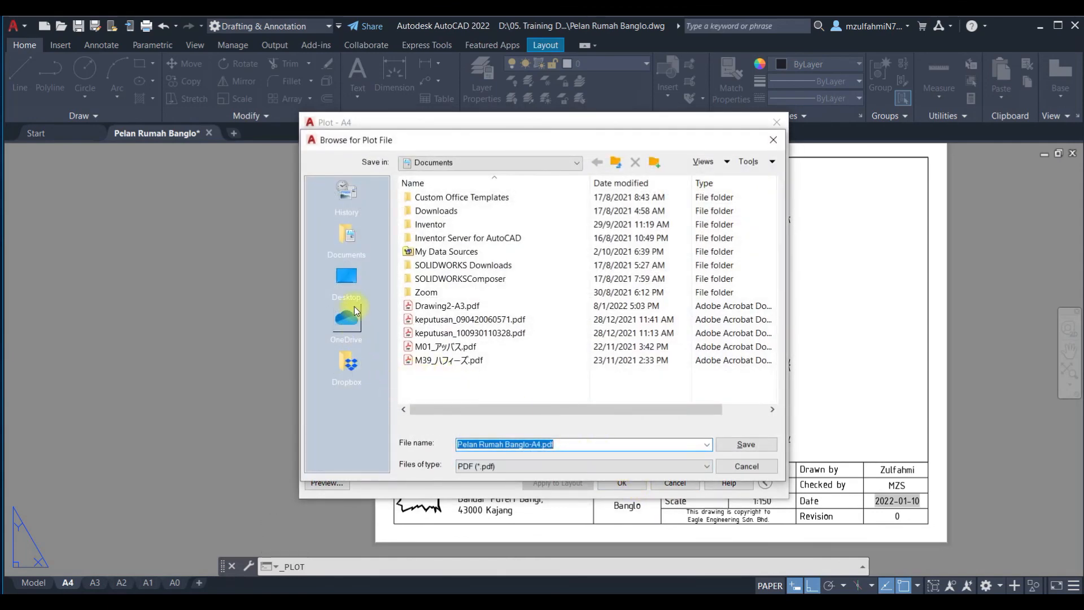
# Step: Save the plot file as "Pelan Rumah Banglo-A4.pdf" in drive D's 05. Training Doc, Training AutoCAD, 20220108 folder
pyautogui.click(346, 277)
pyautogui.click(440, 242)
pyautogui.doubleClick(440, 242)
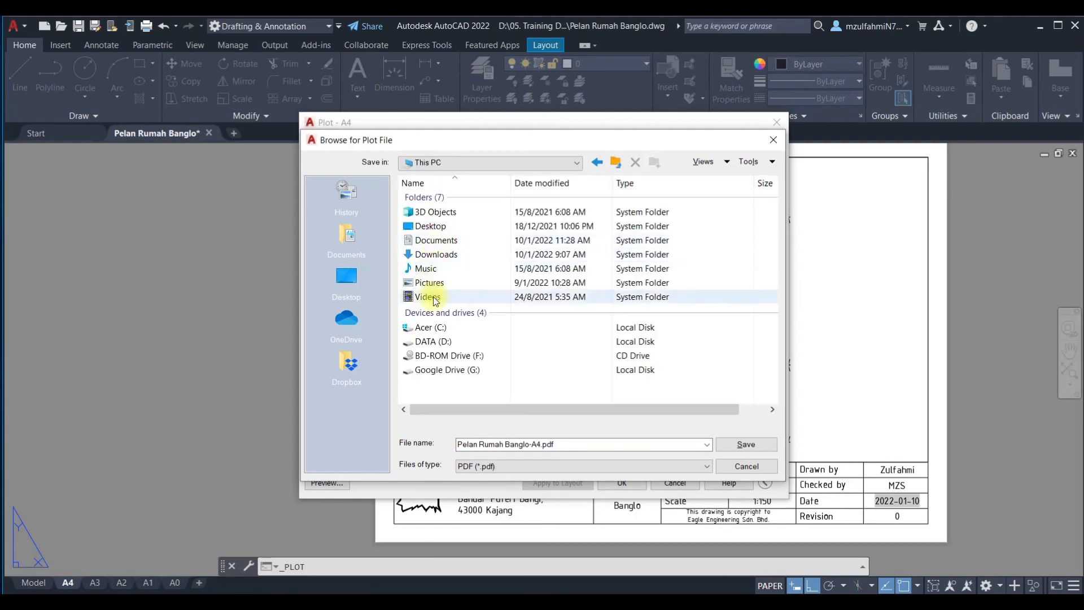
pyautogui.doubleClick(436, 342)
pyautogui.doubleClick(447, 265)
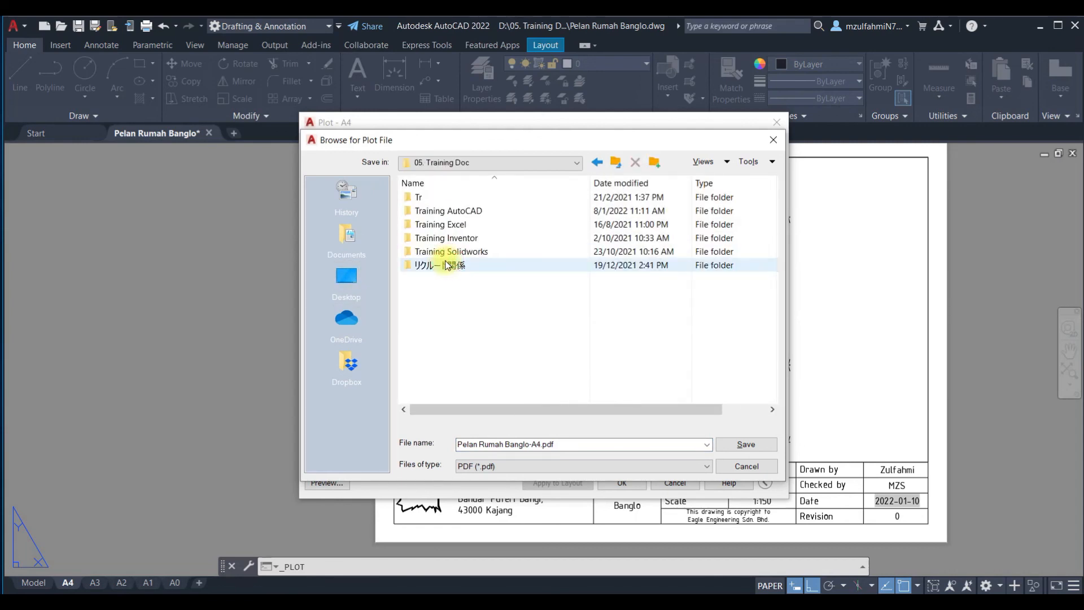
pyautogui.doubleClick(442, 211)
pyautogui.scroll(-7, 429, 316)
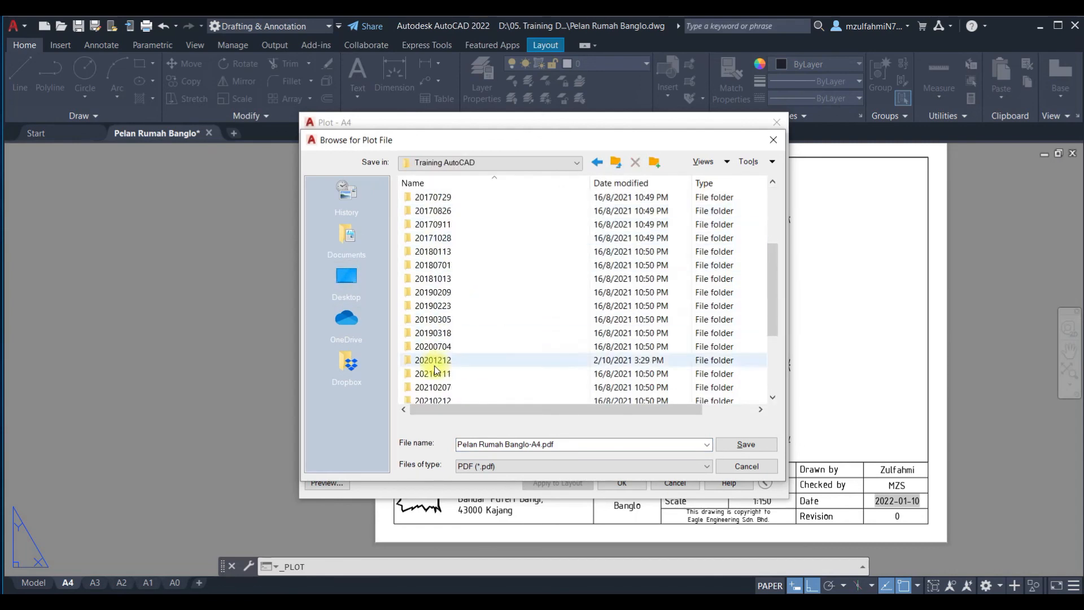
pyautogui.doubleClick(439, 342)
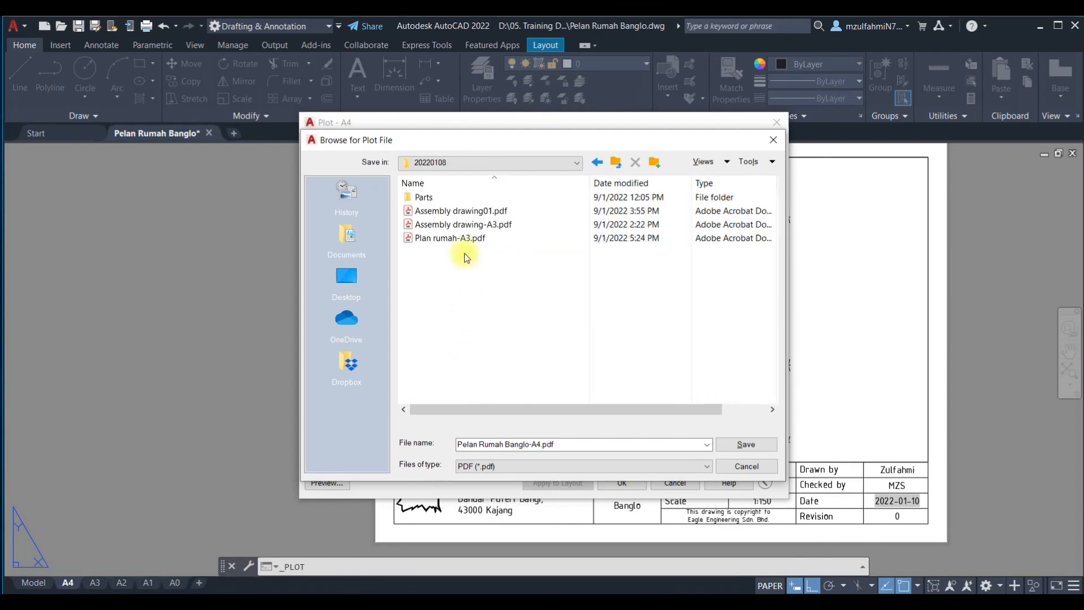
pyautogui.click(732, 446)
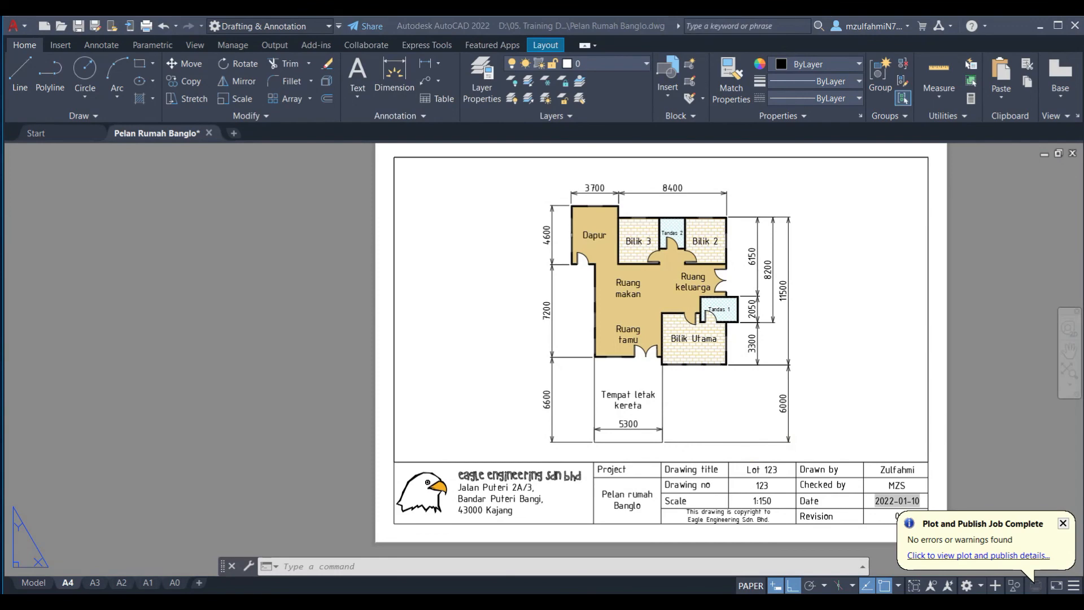
# Step: Open the plotted Pelan Rumah Banglo-A4.pdf in Adobe Acrobat Reader and collapse the bookmarks and tools panes
pyautogui.moveTo(1083, 107); pyautogui.dragTo(333, 53)
pyautogui.doubleClick(334, 53)
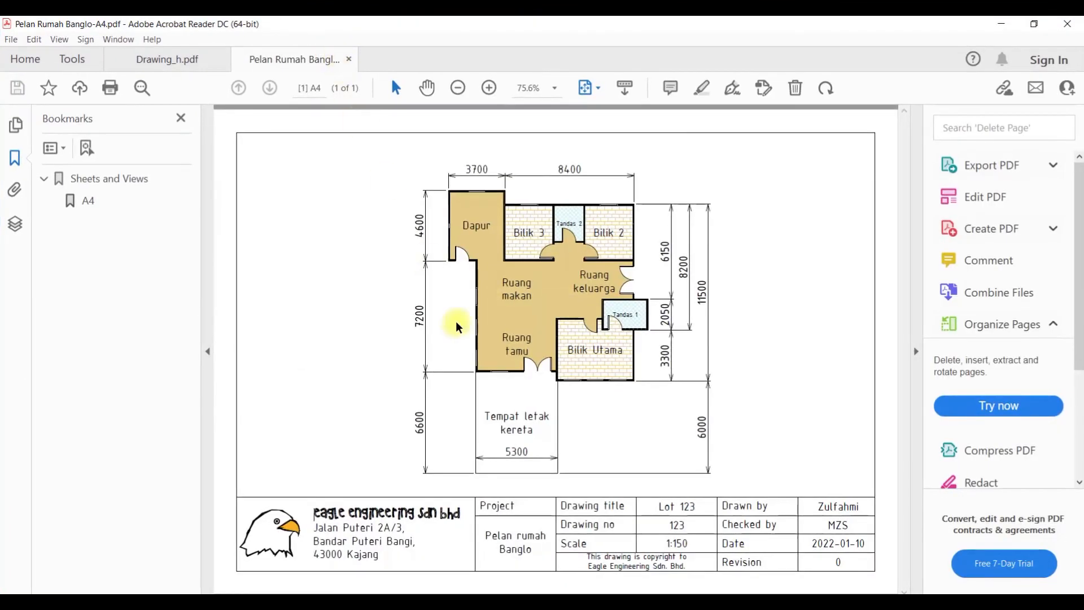
pyautogui.click(209, 364)
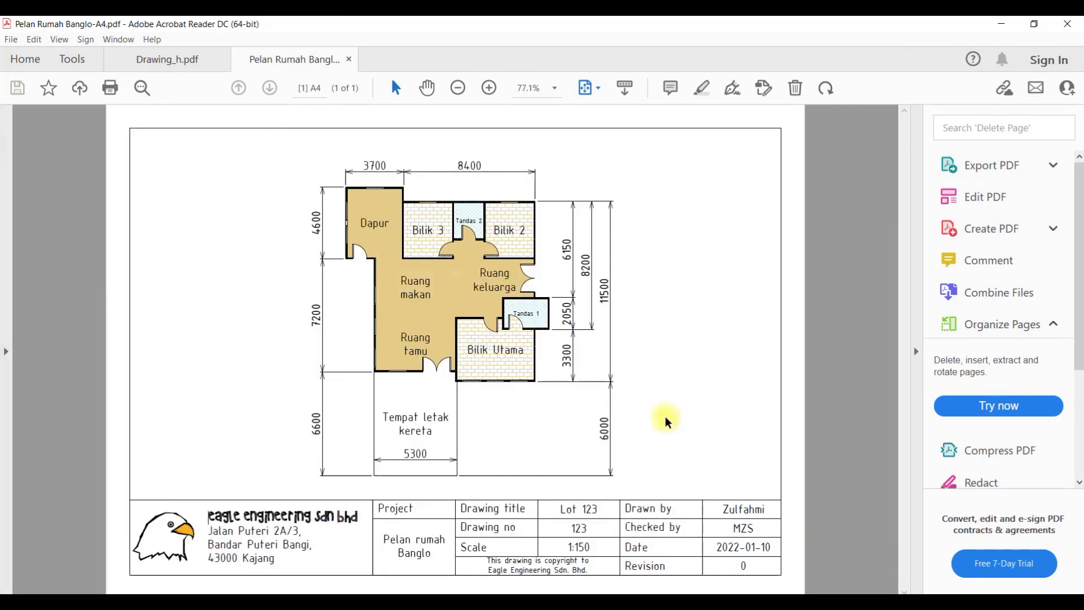
pyautogui.click(916, 352)
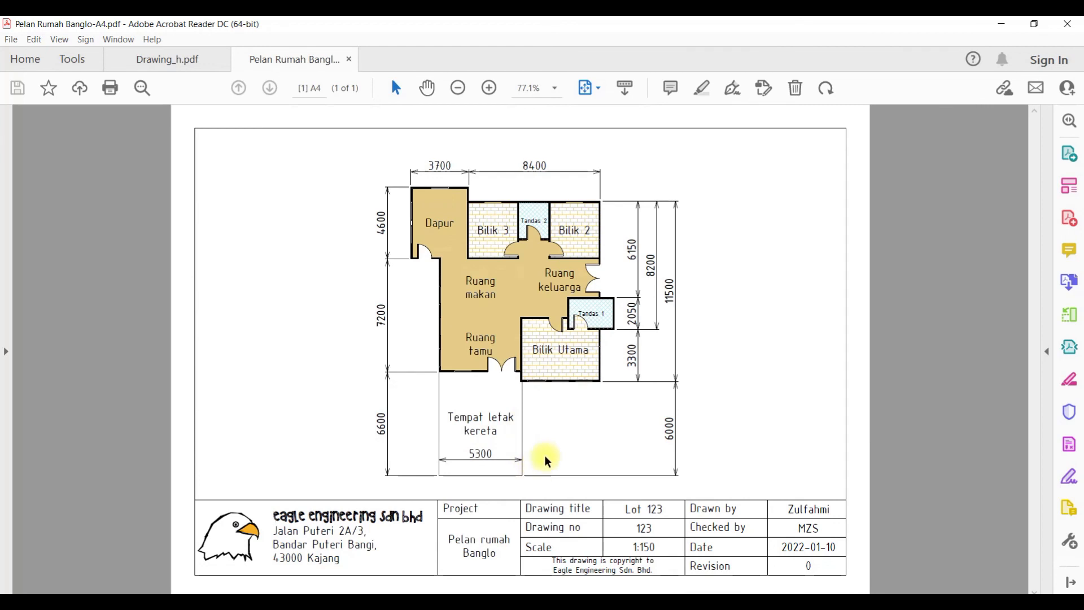
# Step: Enlarge the PDF page to 100% and capture the floor plan with its dimensions, without the title block, using Snipping Tool
pyautogui.keyDown('ctrl'); pyautogui.scroll(1, 547, 457); pyautogui.keyUp('ctrl')
pyautogui.scroll(3, 553, 435)
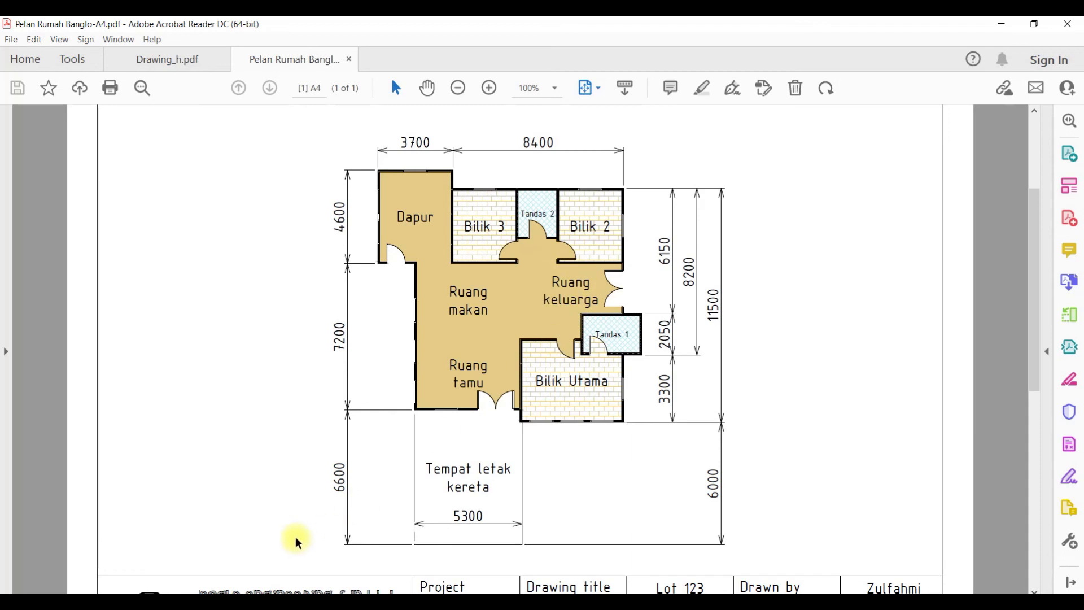
pyautogui.scroll(-1, 301, 472)
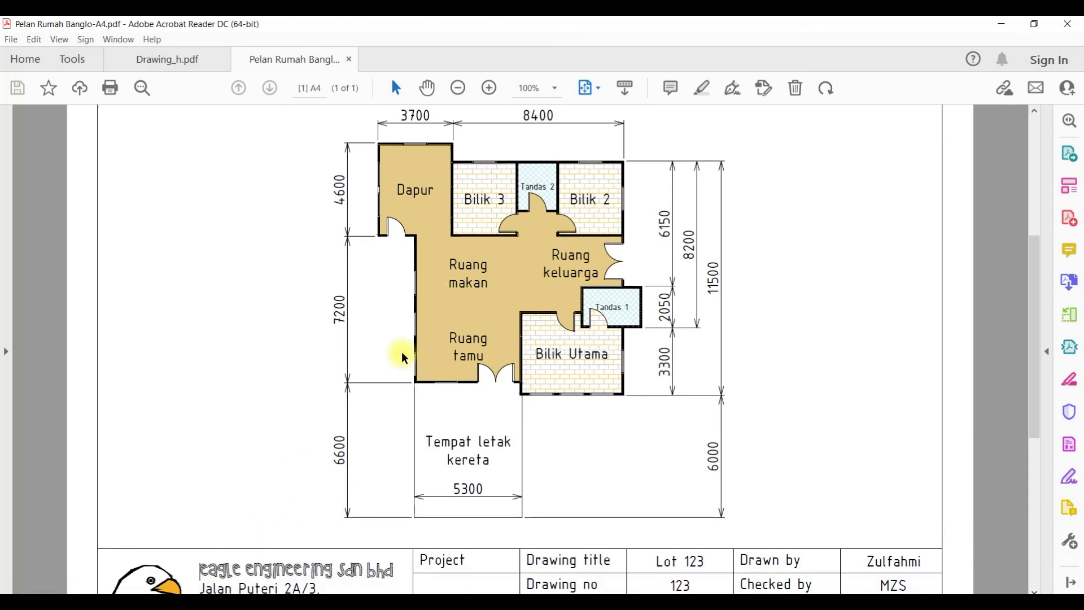
pyautogui.scroll(1, 398, 363)
pyautogui.click(203, 603)
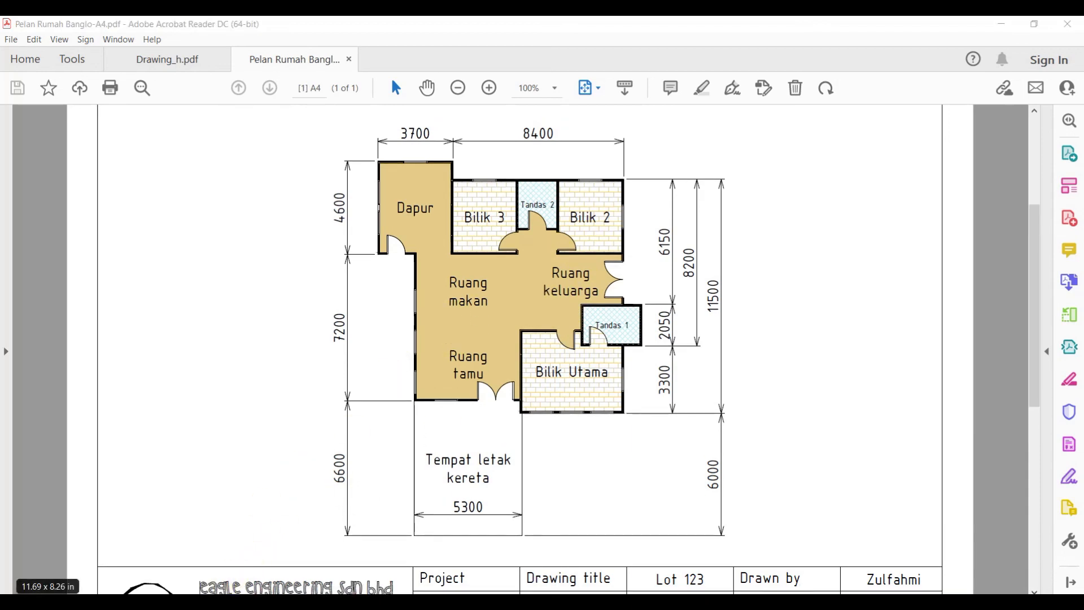
pyautogui.click(832, 114)
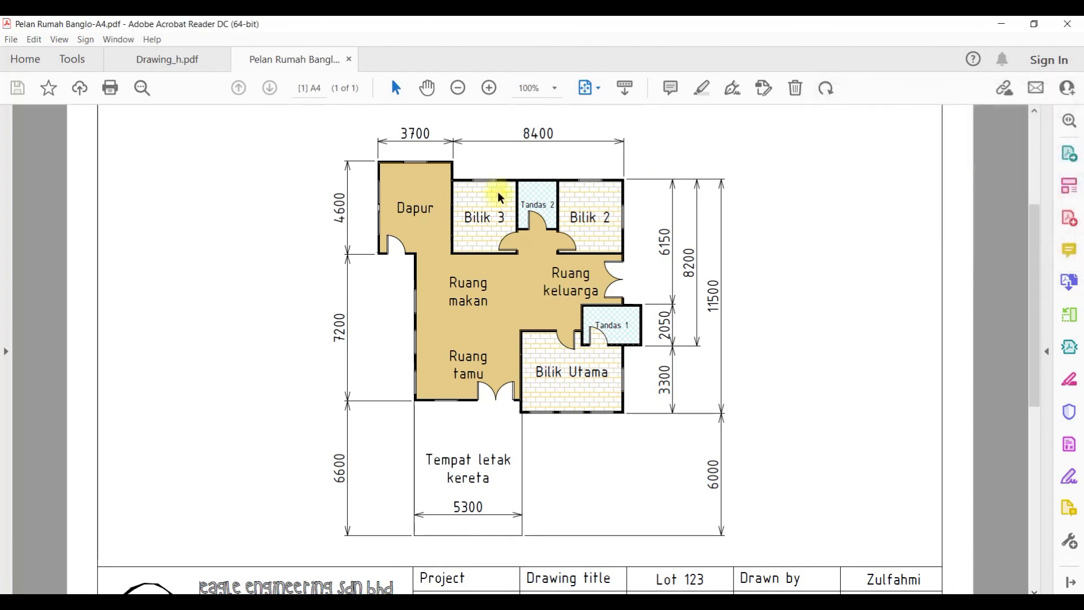
pyautogui.moveTo(315, 123); pyautogui.dragTo(756, 548)
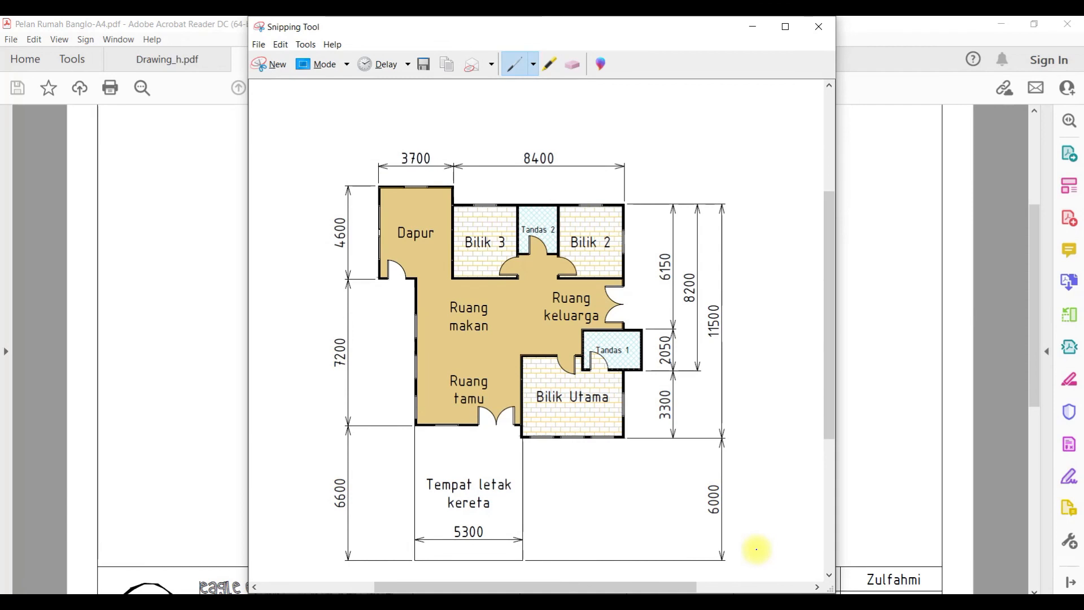
# Step: Switch to Word, create a blank document and paste the captured floor plan image into it
pyautogui.click(3, 590)
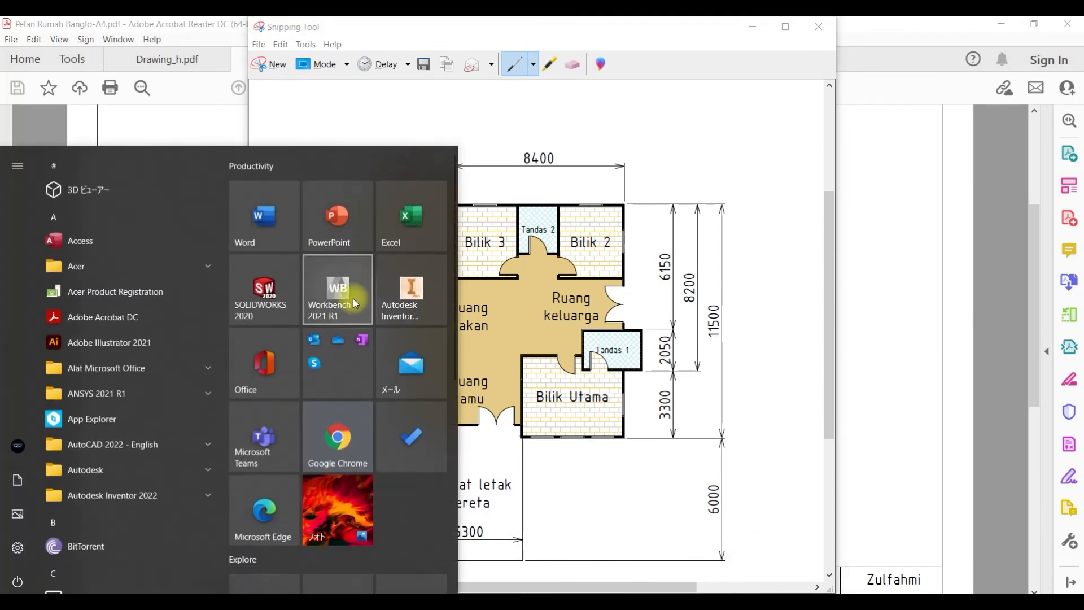
pyautogui.click(292, 230)
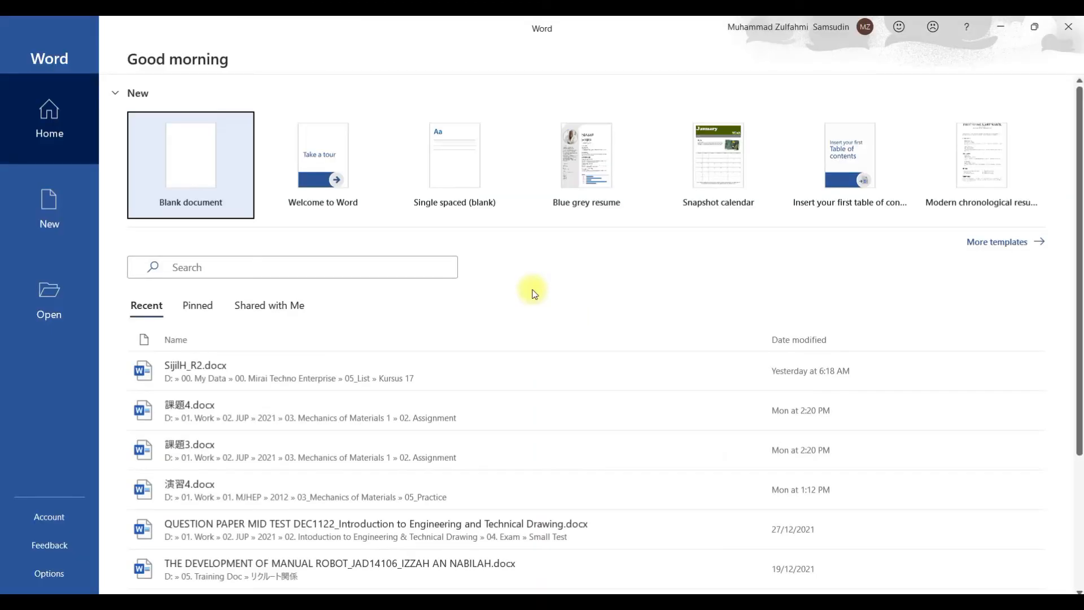
pyautogui.click(198, 177)
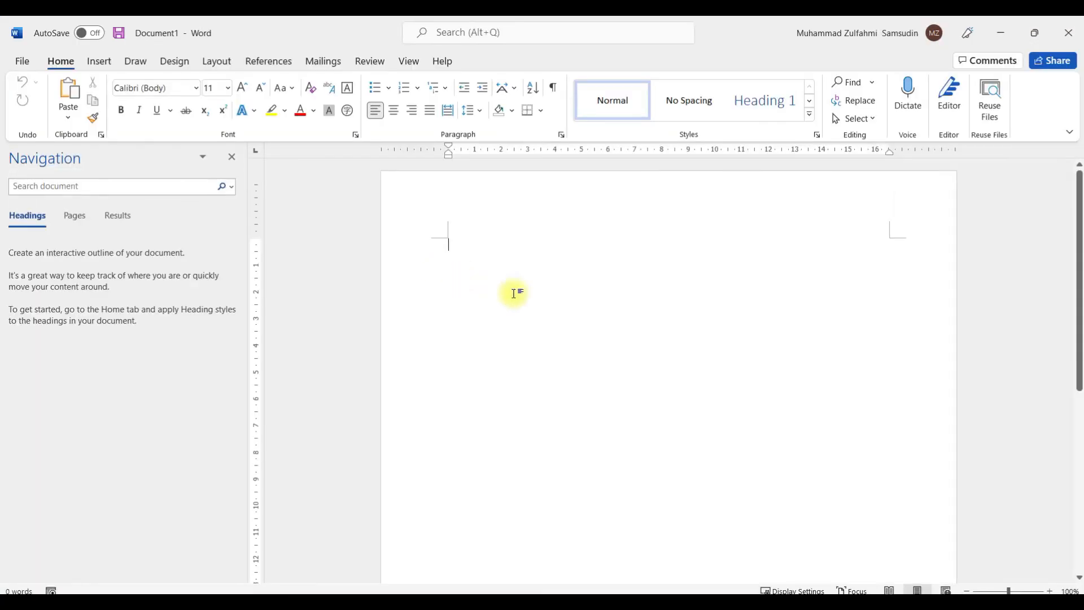
pyautogui.hotkey('ctrl', 'v')
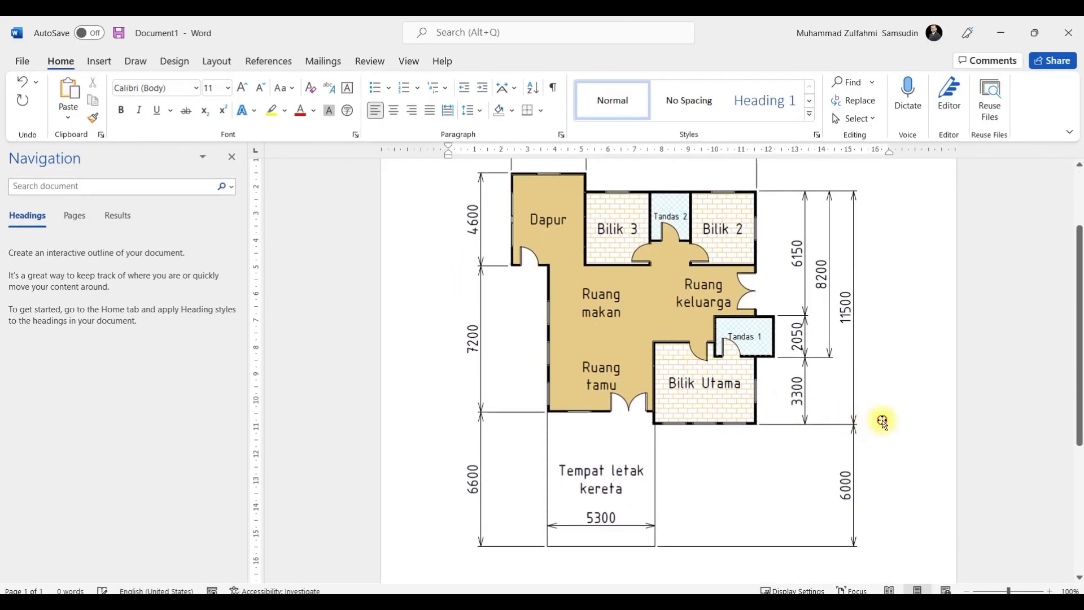
pyautogui.click(883, 419)
pyautogui.click(924, 412)
pyautogui.scroll(-3, 924, 412)
pyautogui.scroll(1, 924, 412)
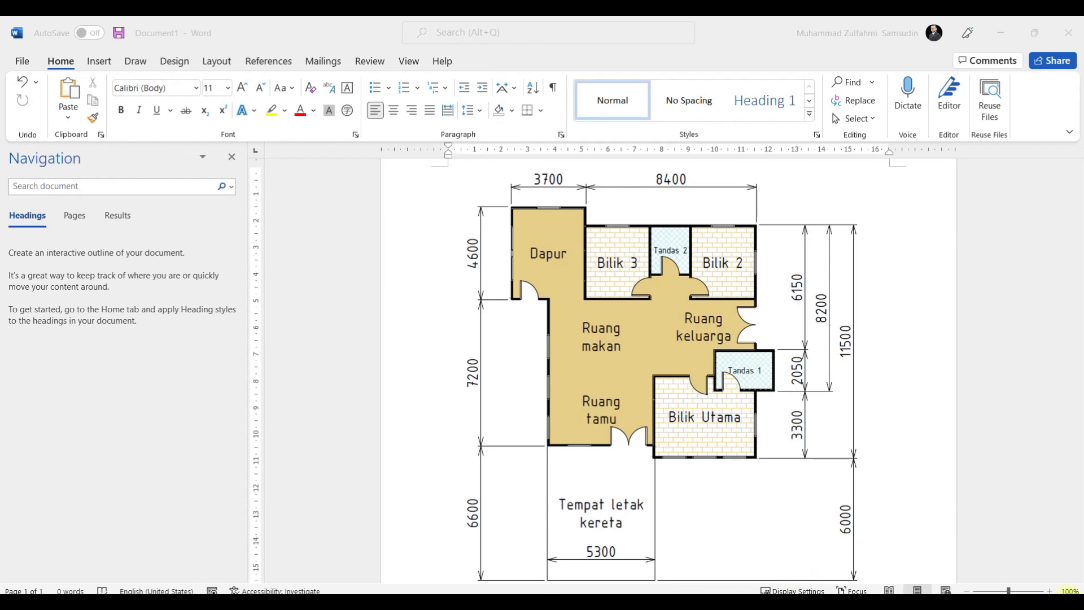
pyautogui.moveTo(1047, 587)
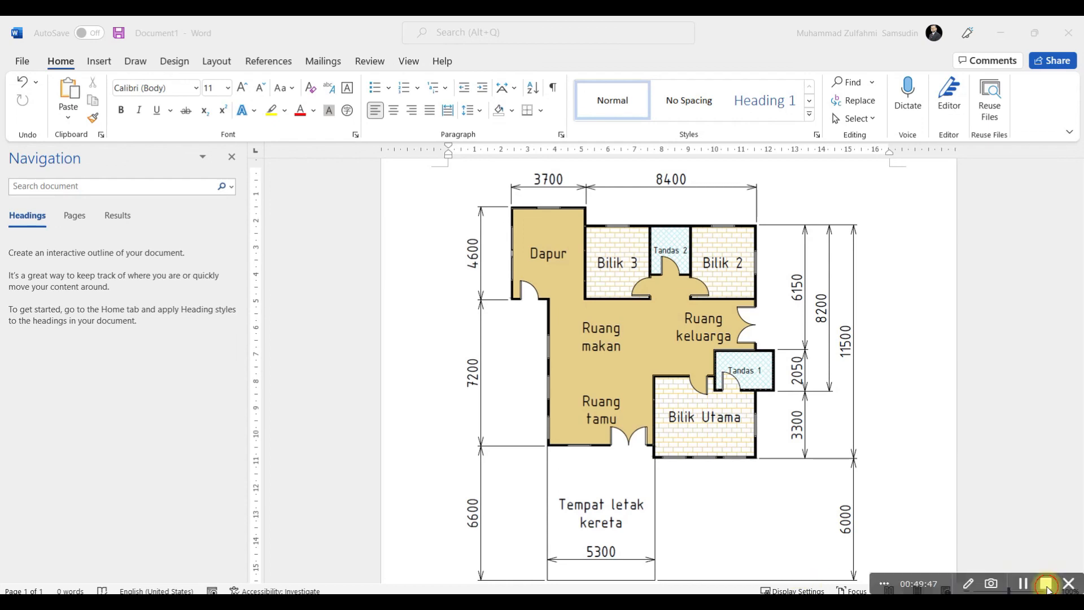